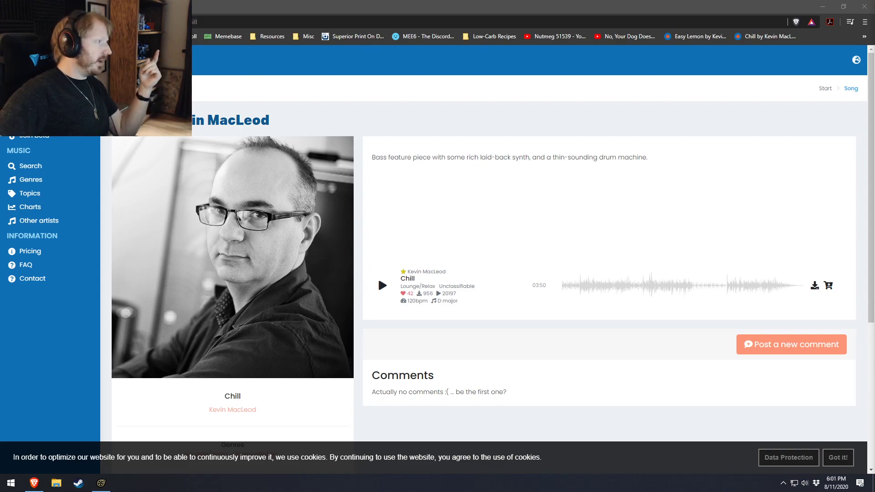
Open the music site's search, examine the mood filters and browse down to the song results
left_click(35, 168)
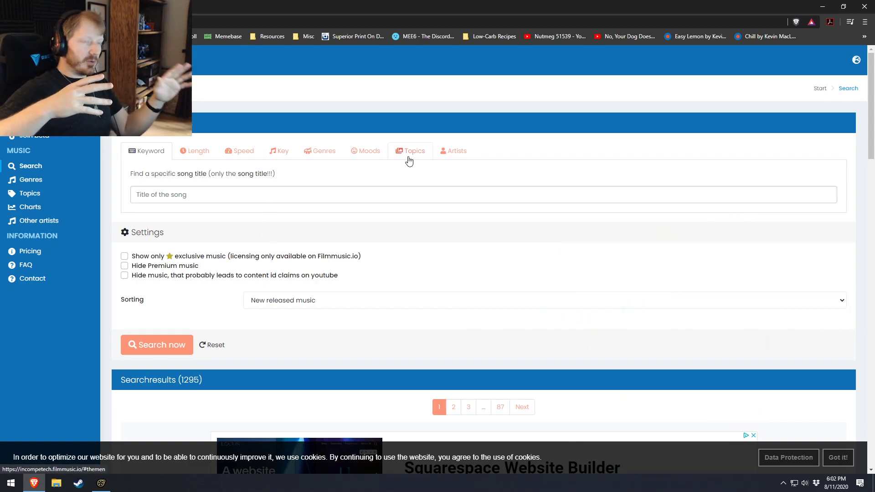
left_click(358, 151)
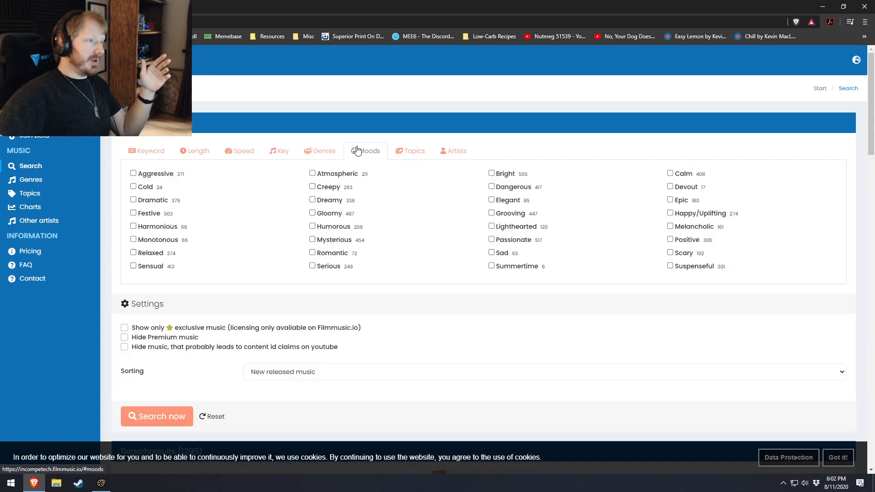
left_click(313, 227)
scroll(360, 269, "down", 7)
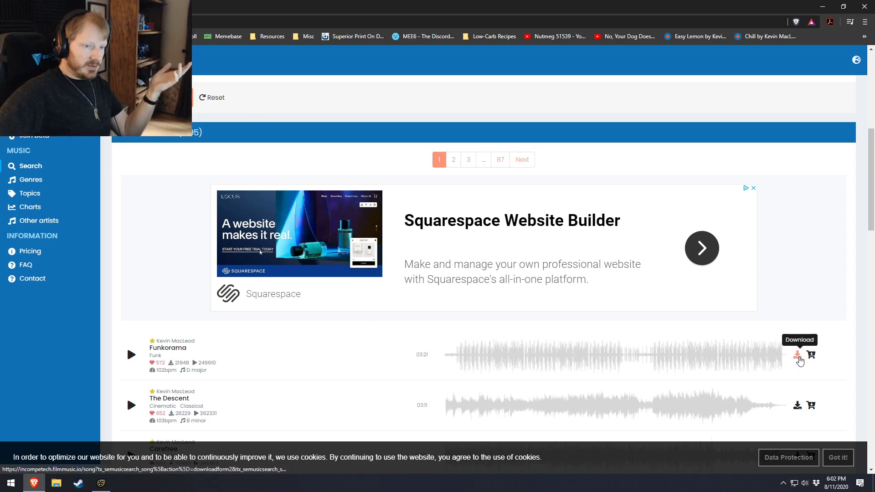
Open the free license terms for downloading Funkorama, highlight the mandatory attribution text and close the dialog
left_click(799, 359)
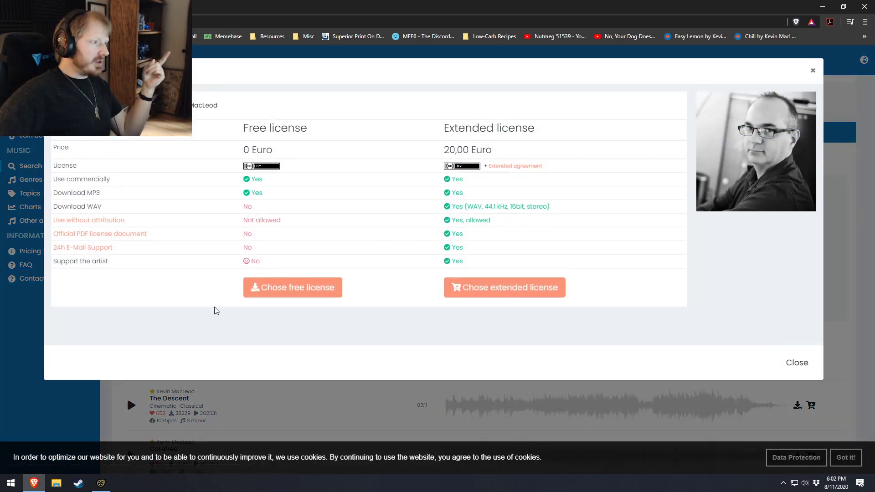
left_click(289, 293)
left_click_drag(275, 248, 69, 227)
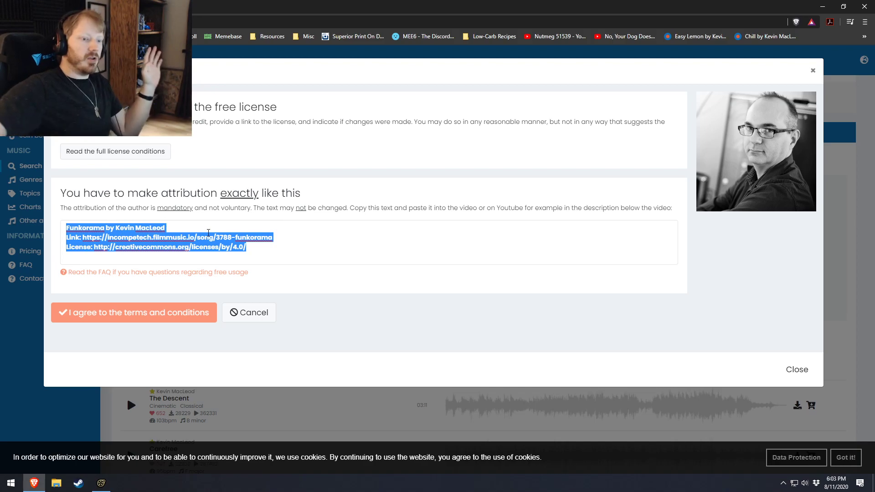
left_click(805, 376)
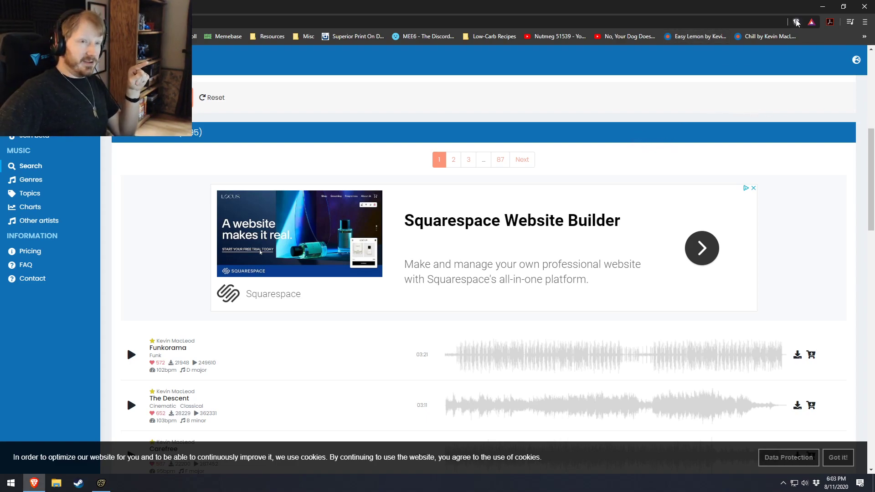
Open the YouTube home page in the browser and preview the "How To Speak" video
left_click(823, 7)
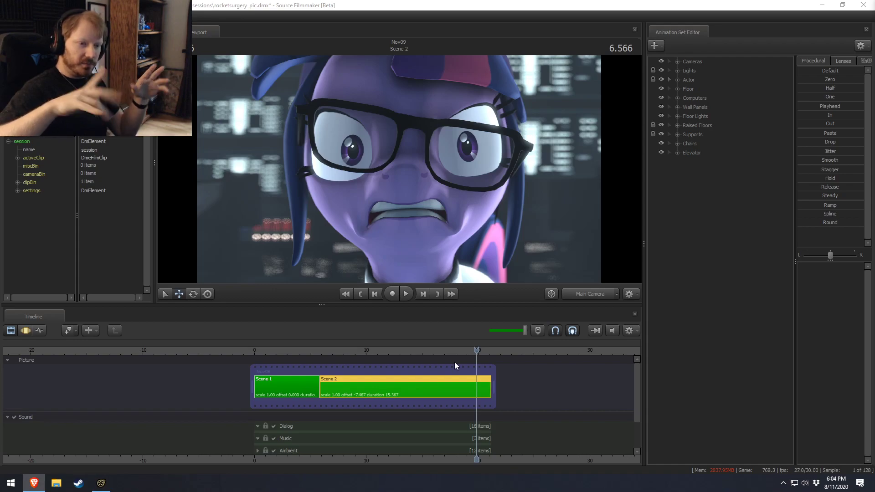
left_click(34, 483)
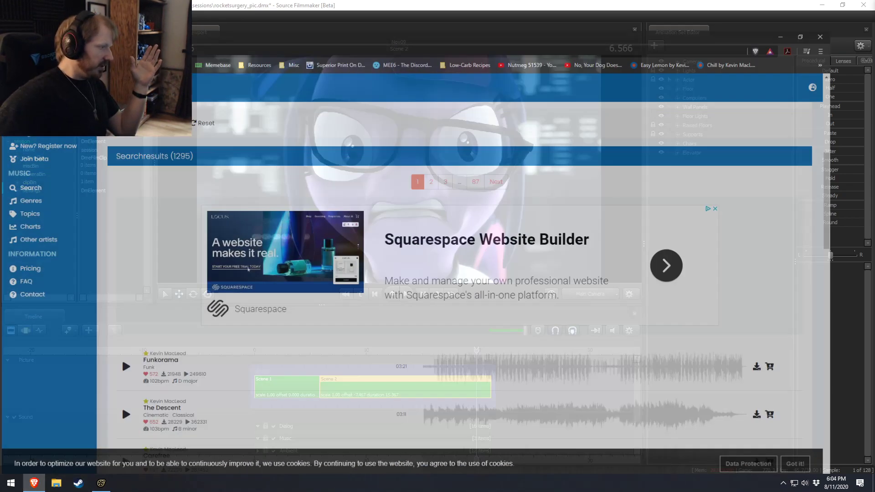
left_click(100, 36)
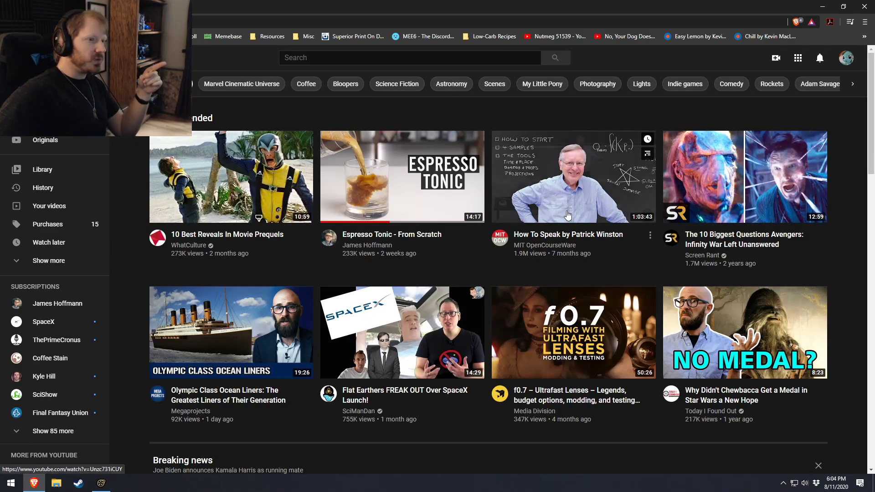
mouse_move(567, 213)
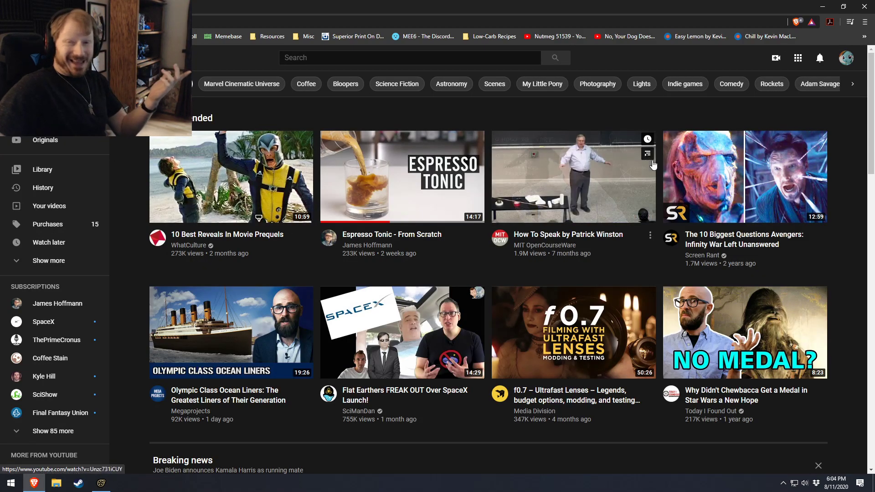
Switch to Source Filmmaker and scrub the playhead to 2.000 in Scene 1
left_click(822, 7)
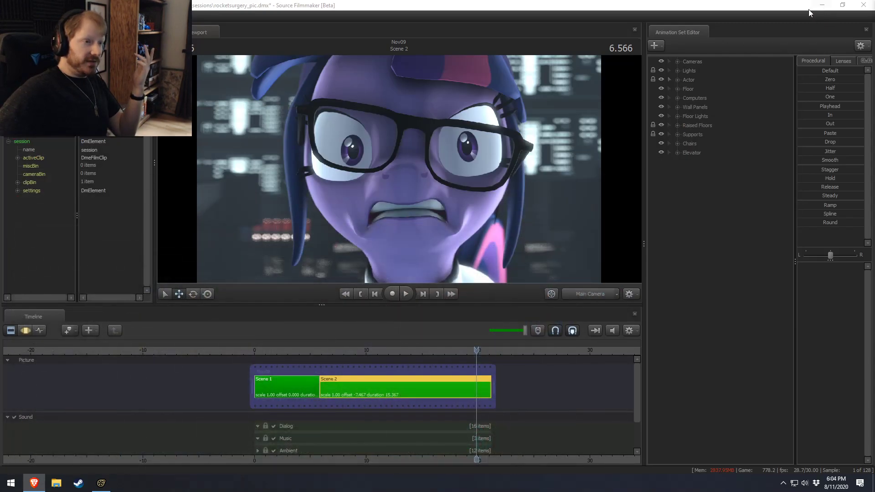
left_click(295, 350)
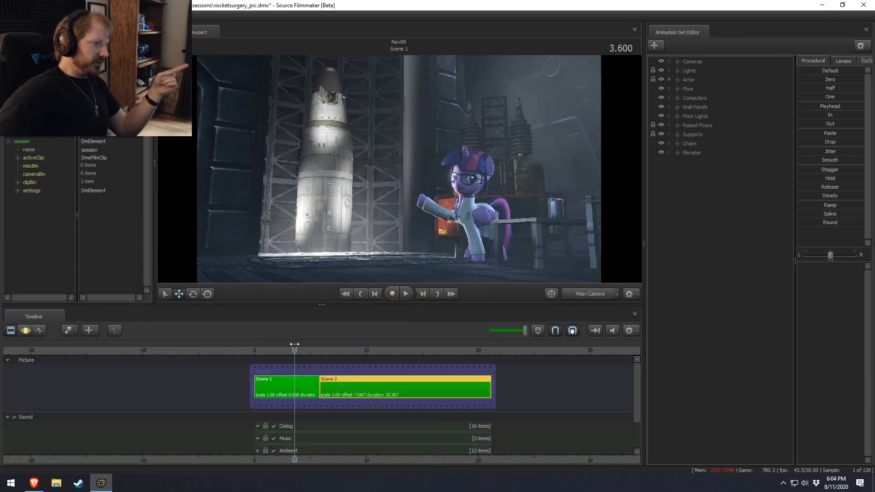
left_click_drag(404, 350, 276, 367)
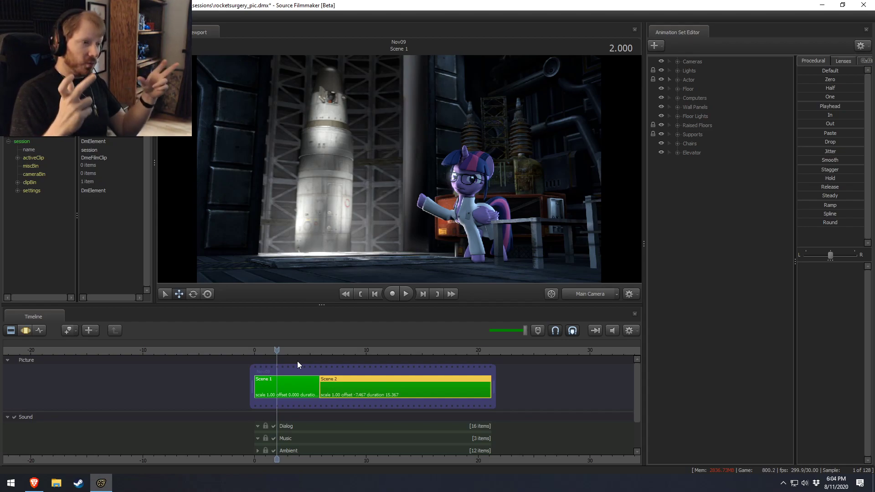
Switch to the browser, view the YouTube subscriptions feed, and open the account's own channel page to look at its videos
key("alt+Tab")
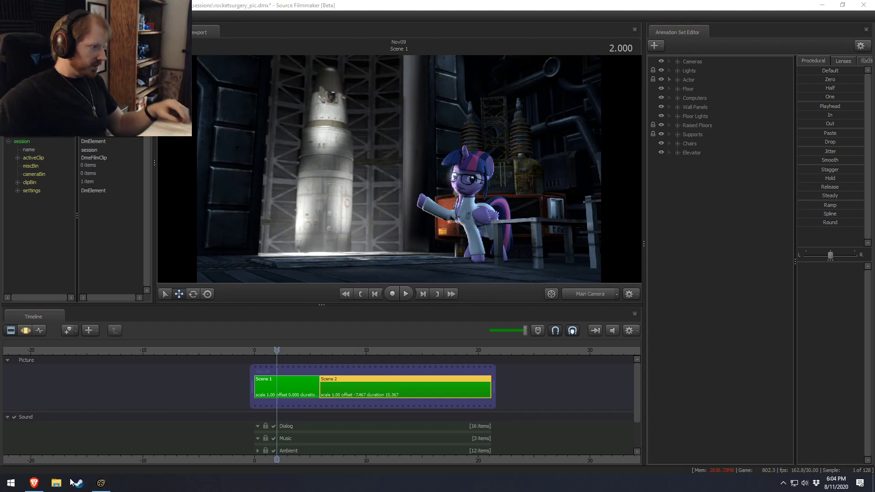
left_click(34, 483)
left_click(50, 122)
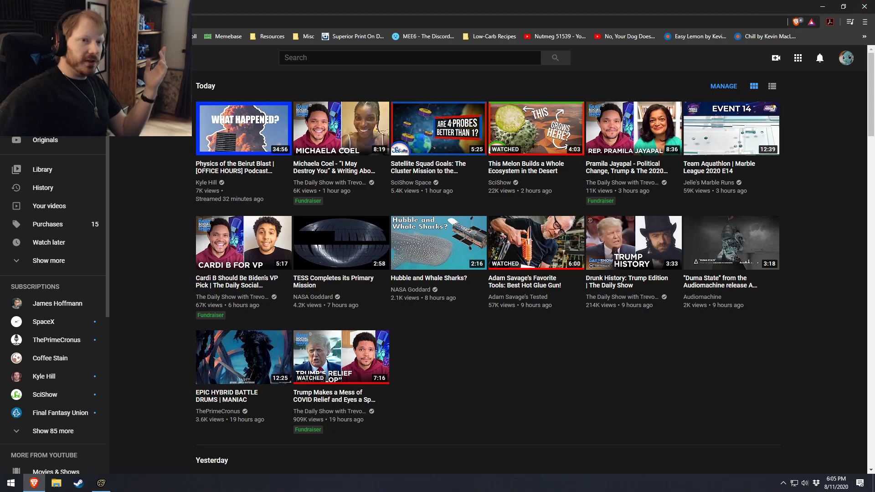
left_click(845, 58)
left_click(788, 115)
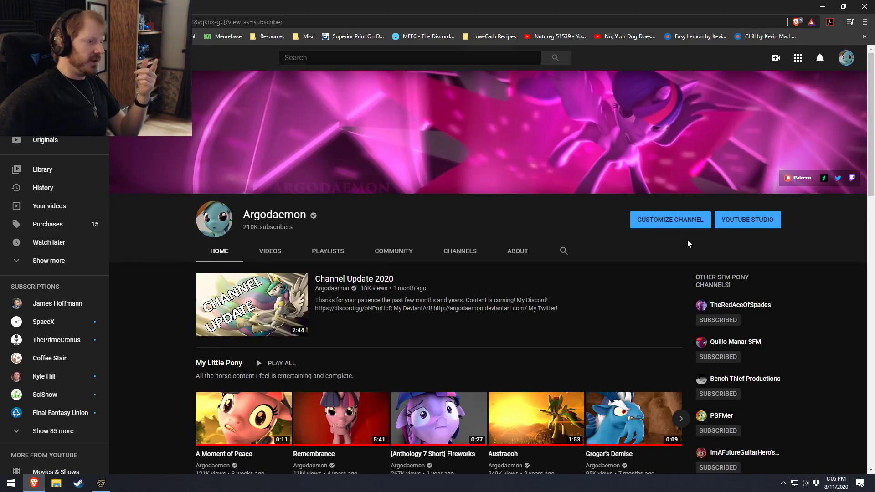
scroll(326, 343, "down", 2)
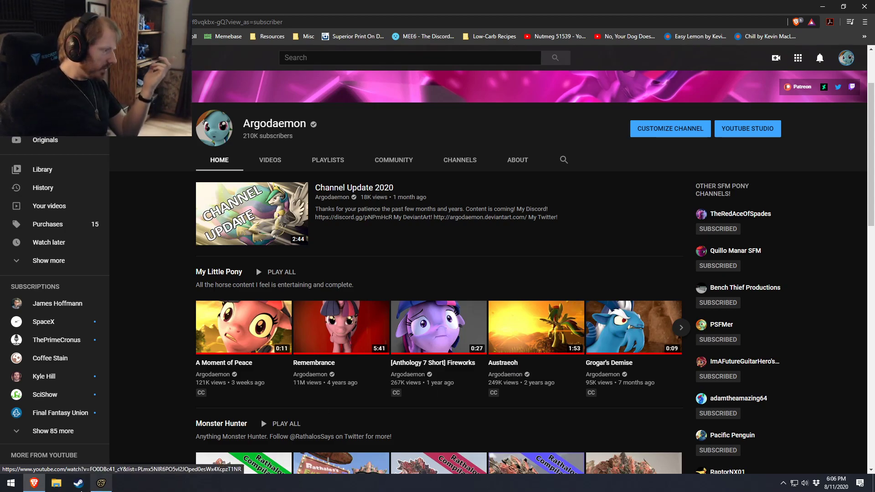
In File Explorer, open the Videos folder inside Pony SFM and browse the video files
left_click(56, 483)
left_click(61, 146)
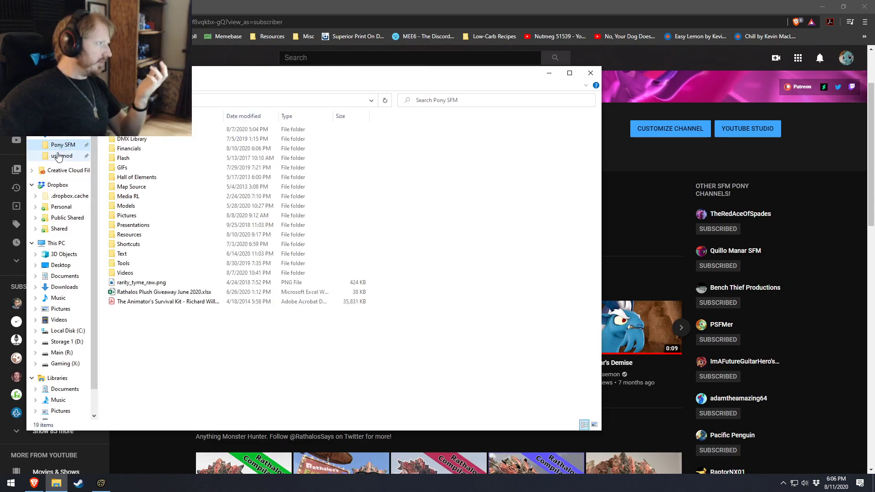
left_click(59, 156)
left_click(68, 146)
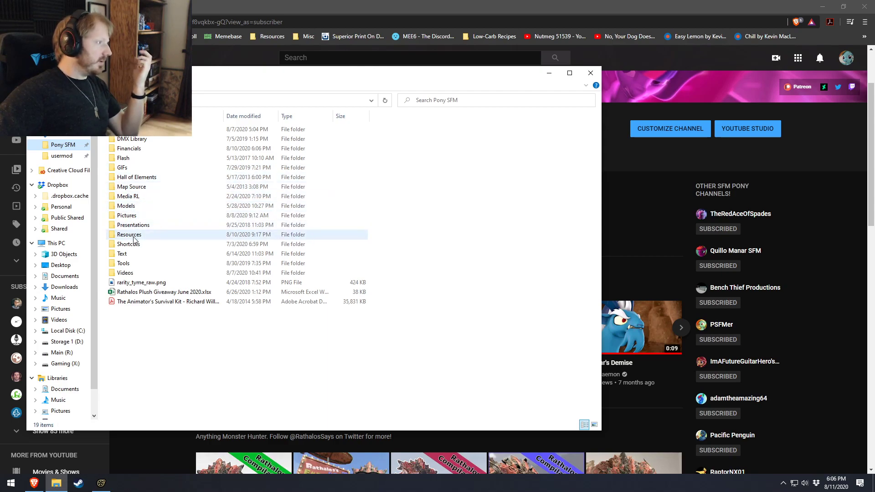
double_click(124, 273)
scroll(149, 293, "down", 3)
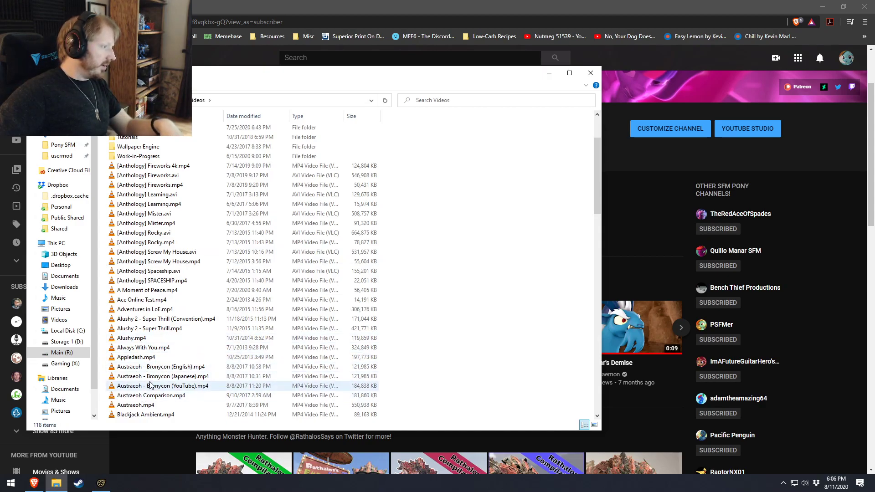
Play "Austraeoh - Bronycon (English).mp4" in VLC, examine the paused frame at 1:14 and close the player
double_click(157, 367)
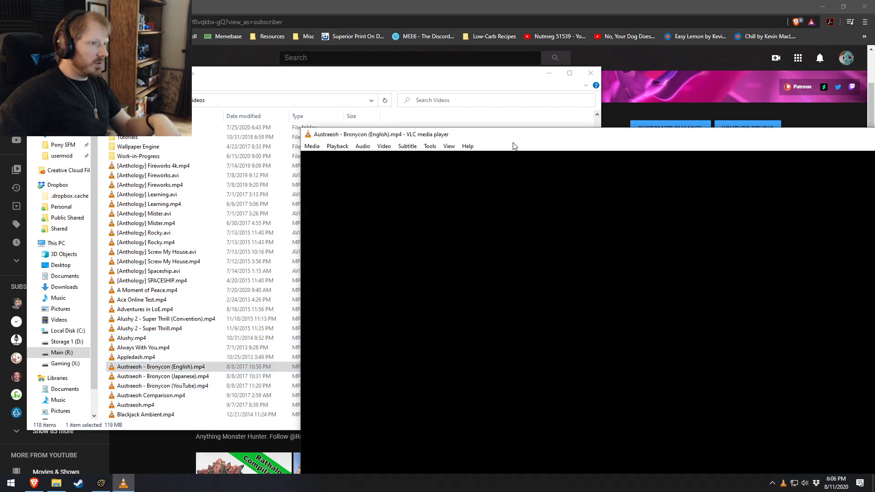
left_click_drag(513, 135, 243, 2)
key("space")
left_click_drag(497, 442, 663, 477)
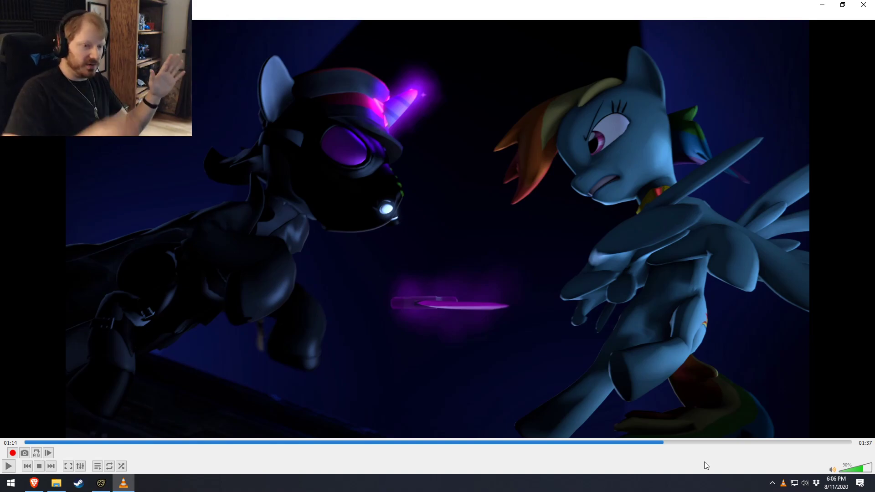
left_click(861, 4)
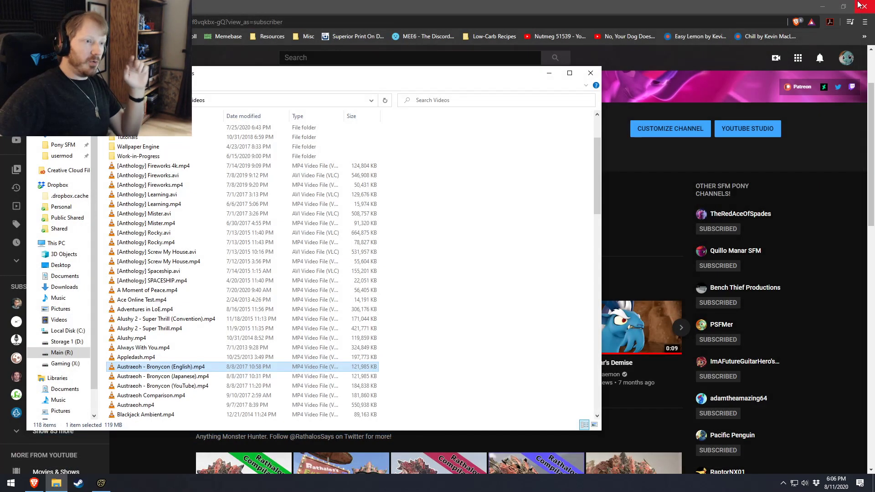
Browse further My Little Pony videos on the YouTube channel page and return to Source Filmmaker
left_click(603, 4)
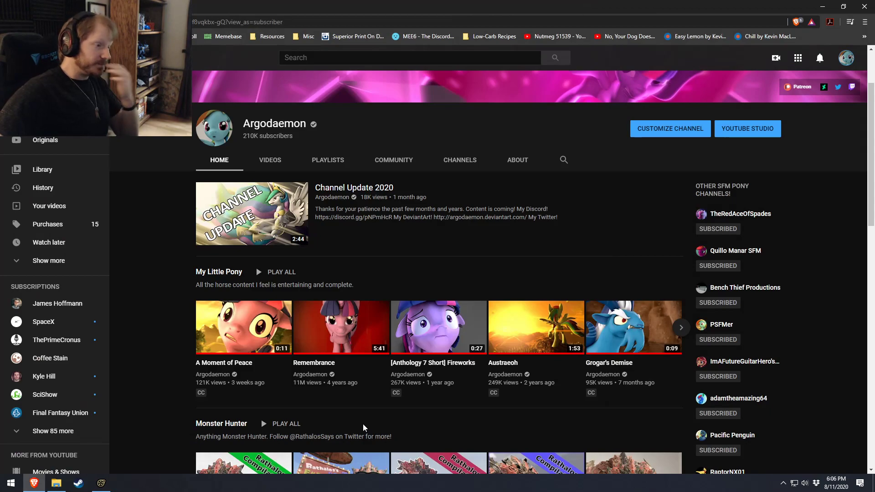
left_click(681, 327)
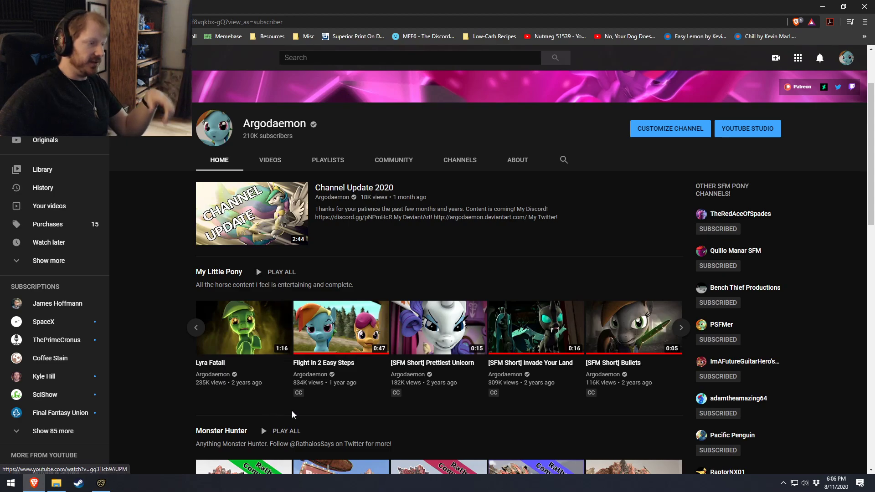
left_click(819, 8)
left_click(492, 4)
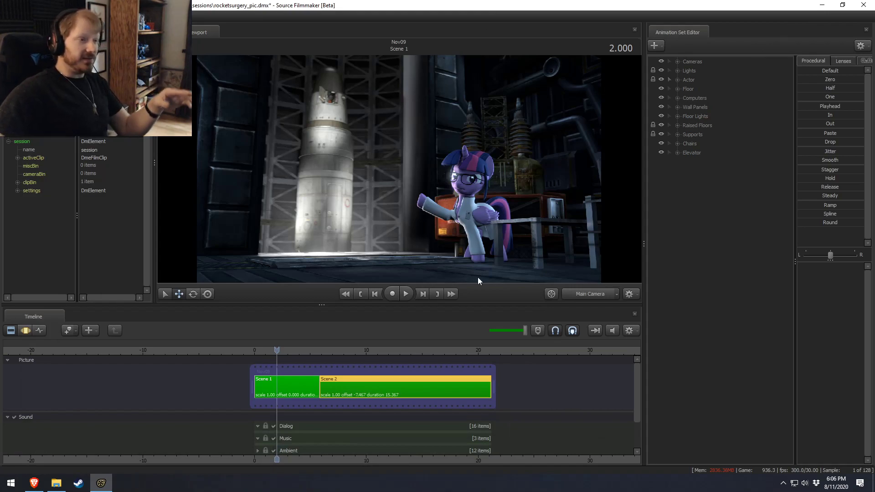
Switch the viewport to the Work Camera, shift its view slightly, and enlarge the viewport by shrinking the timeline area
left_click(591, 294)
left_click_drag(415, 173, 398, 172)
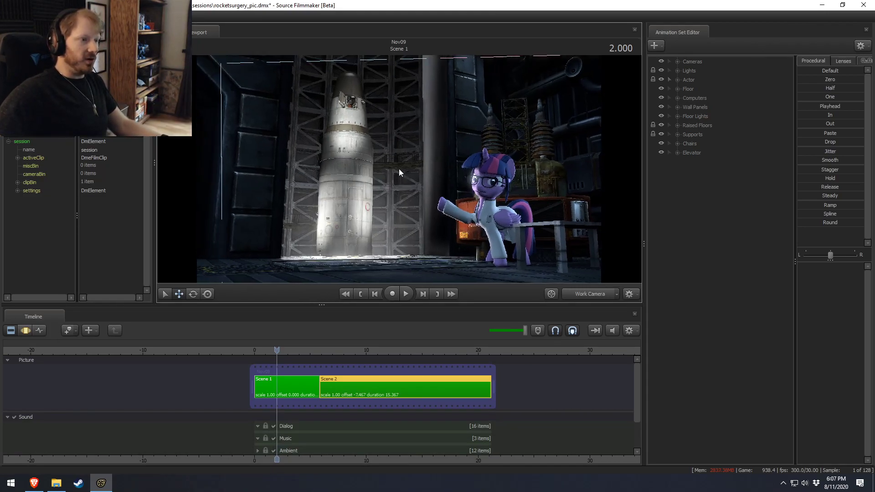
left_click_drag(492, 304, 489, 137)
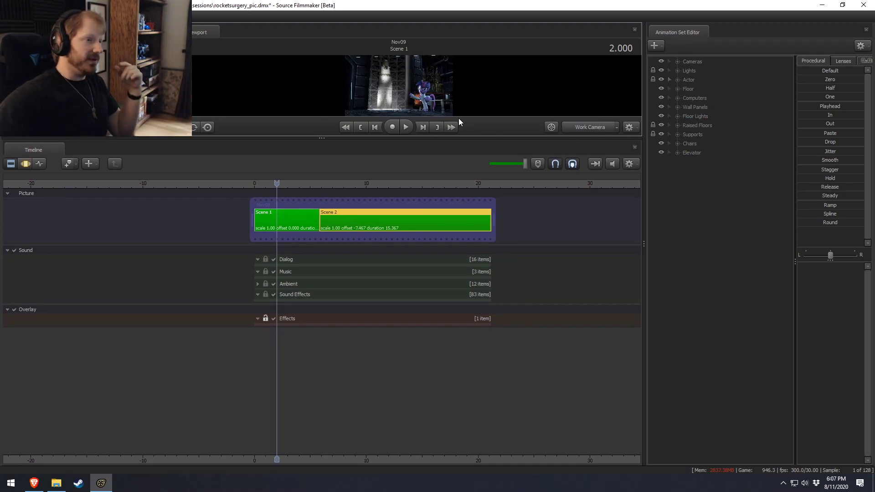
left_click_drag(478, 144, 482, 333)
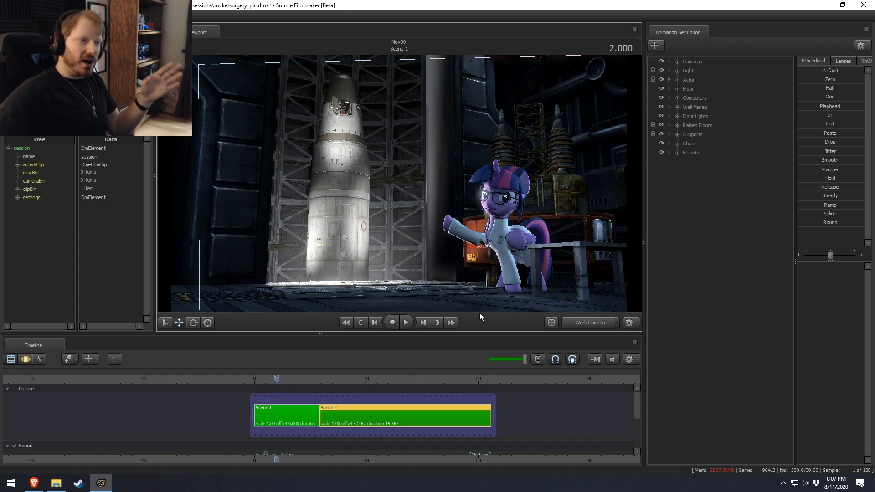
Select Main Camera in the Cameras group and compare the Work Camera and Main Camera views, ending on Main Camera
left_click(679, 62)
left_click(714, 69)
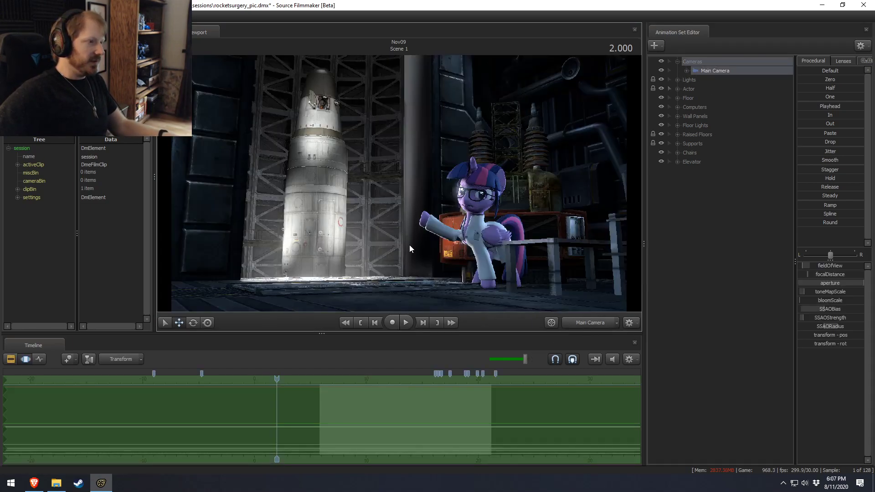
left_click(582, 321)
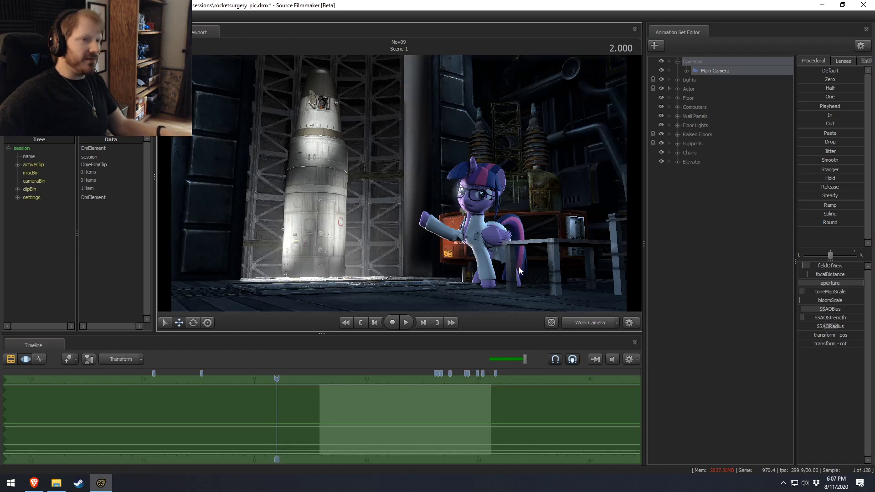
left_click(587, 322)
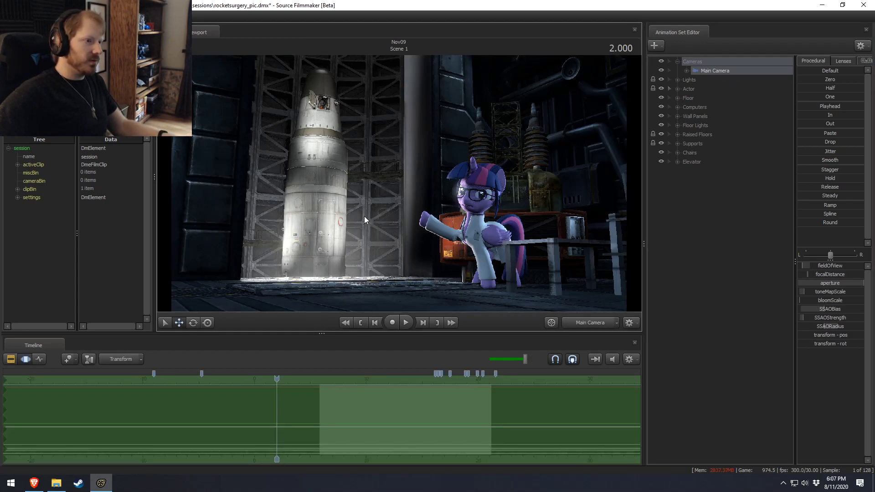
Make Scene 1 the active shot, select its Main Camera and reposition it to look up at the rocket
double_click(282, 398)
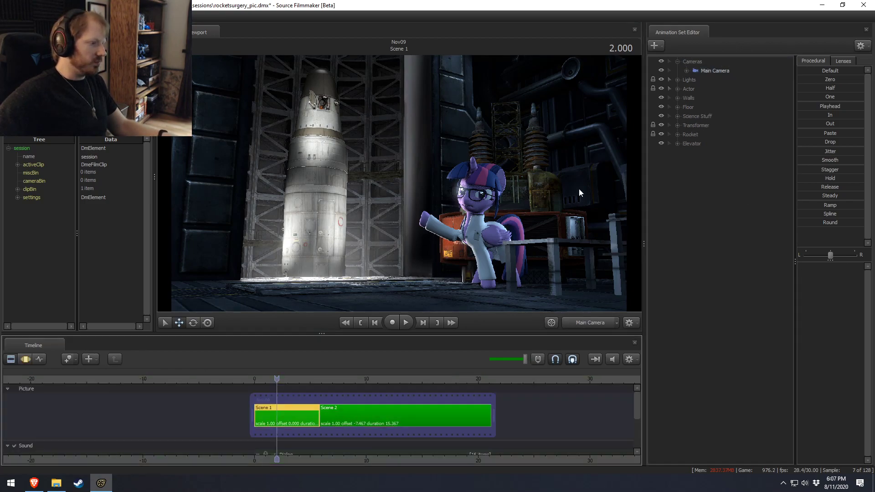
left_click(712, 73)
left_click_drag(404, 215, 270, 186)
key("w")
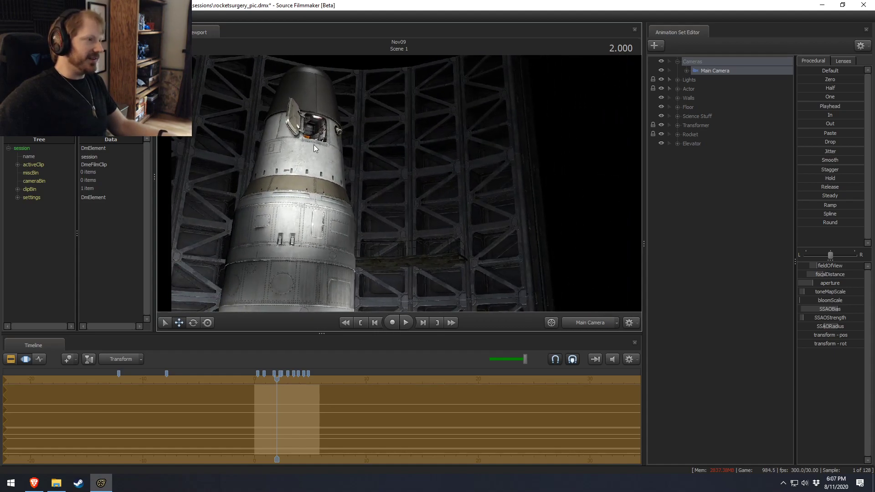
left_click_drag(330, 169, 405, 184)
Apply a long telephoto lens preset to the Main Camera, hide the Floor group, and reframe on the character beside the rocket
left_click(843, 61)
left_click(830, 140)
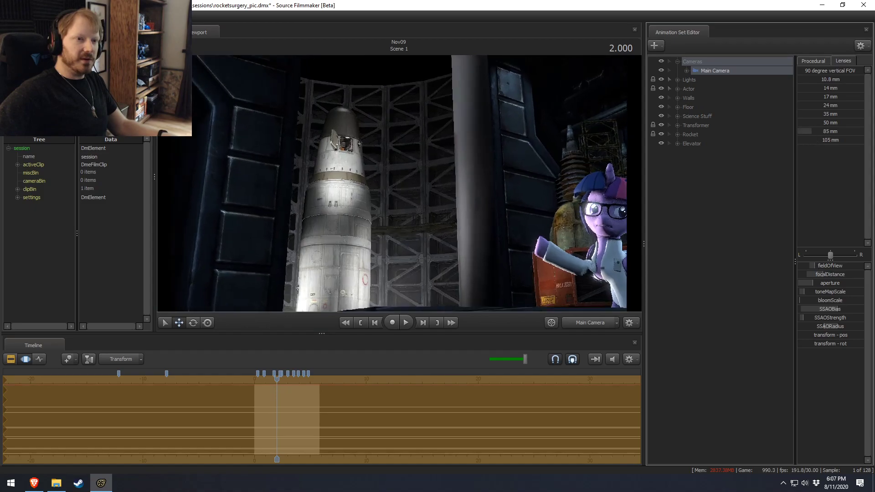
left_click_drag(465, 205, 490, 191)
left_click(660, 107)
mouse_move(538, 155)
left_mouse_down()
mouse_move(539, 148)
mouse_move(523, 151)
left_mouse_up()
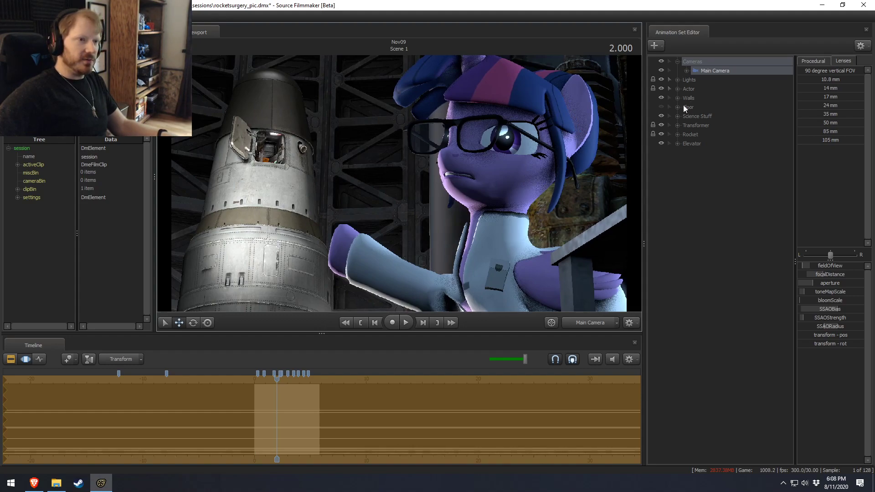
mouse_move(399, 183)
left_mouse_down()
mouse_move(378, 183)
mouse_move(422, 203)
left_mouse_up()
Switch to the clip editor, view Scene 2 through its Main Camera, and return the playhead to Scene 1
key("ctrl+1")
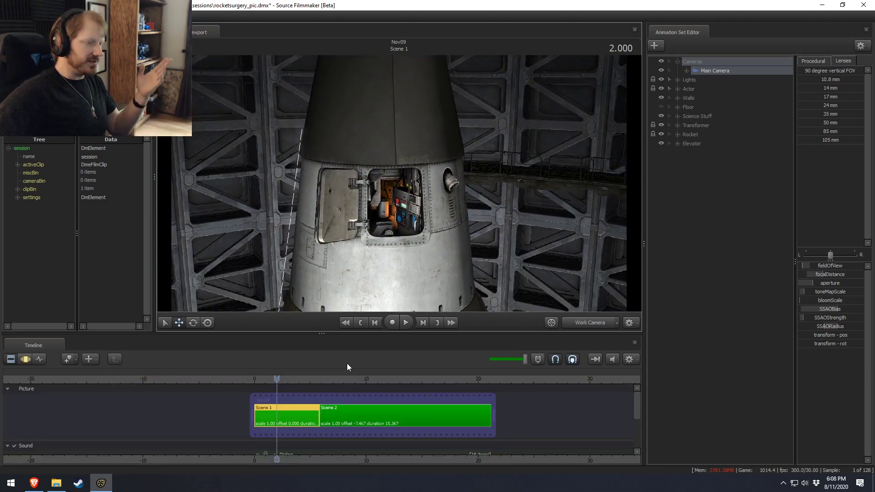
left_click(405, 378)
left_click(581, 321)
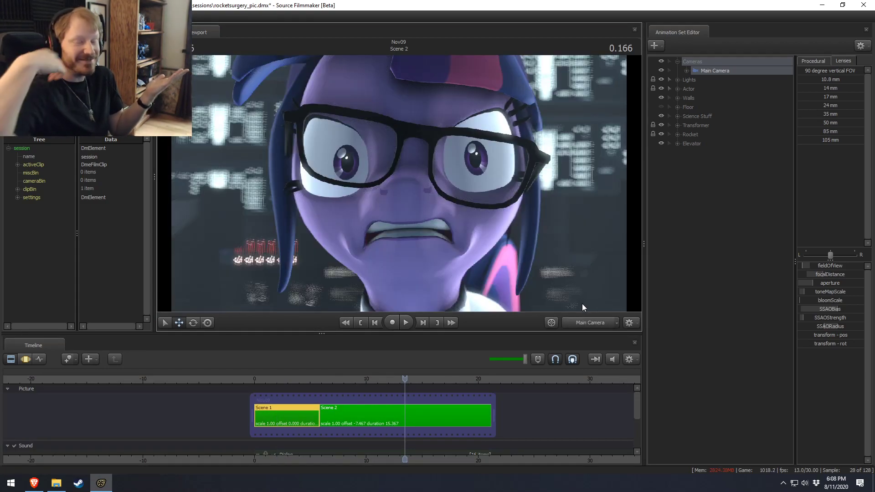
left_click(276, 380)
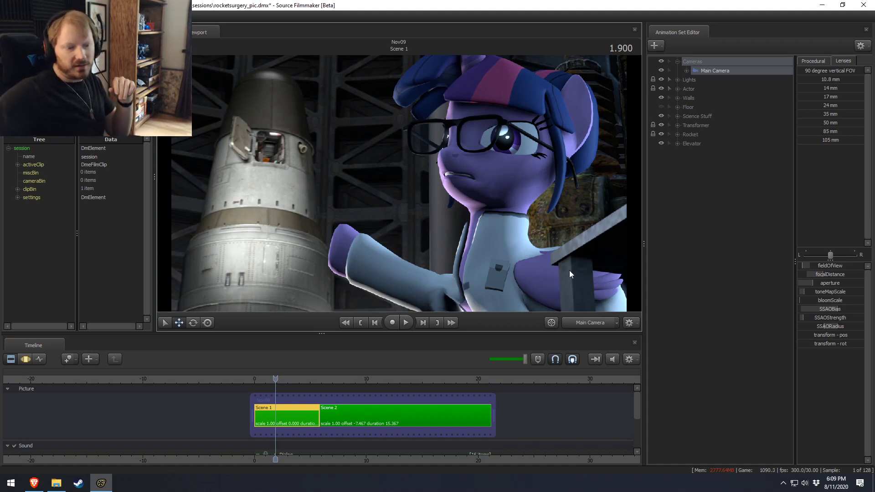
left_click(836, 483)
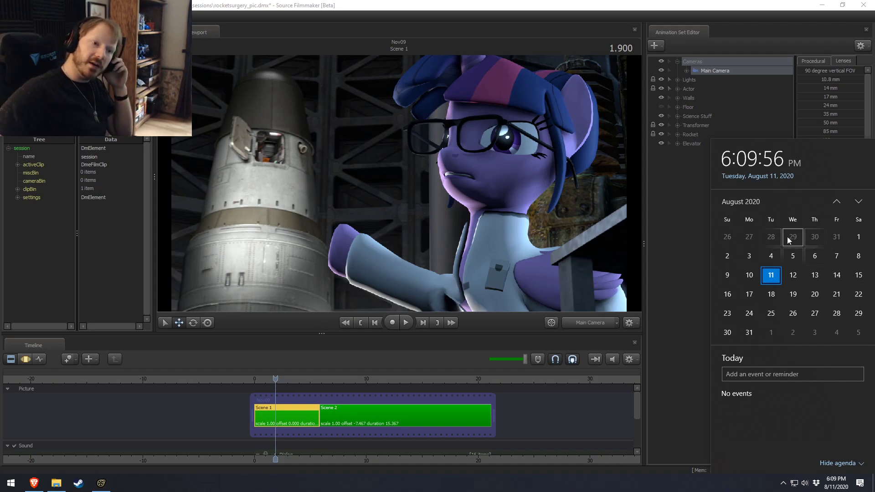
left_click(531, 4)
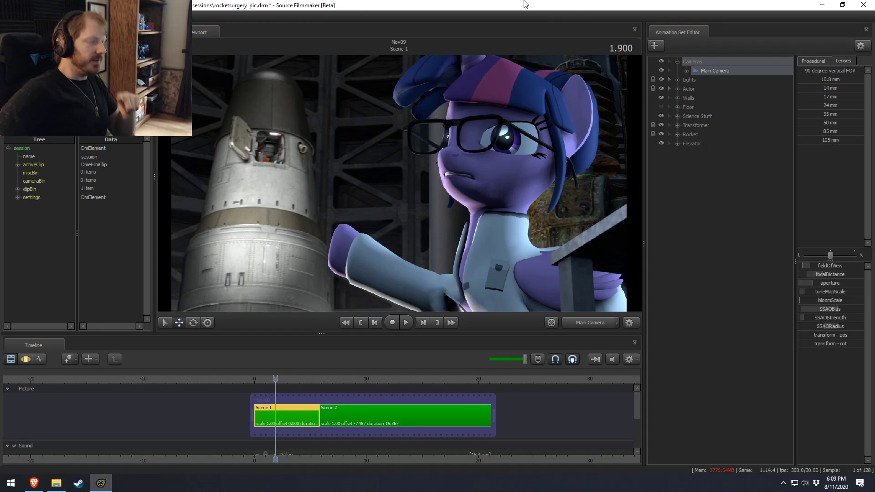
left_click(277, 380)
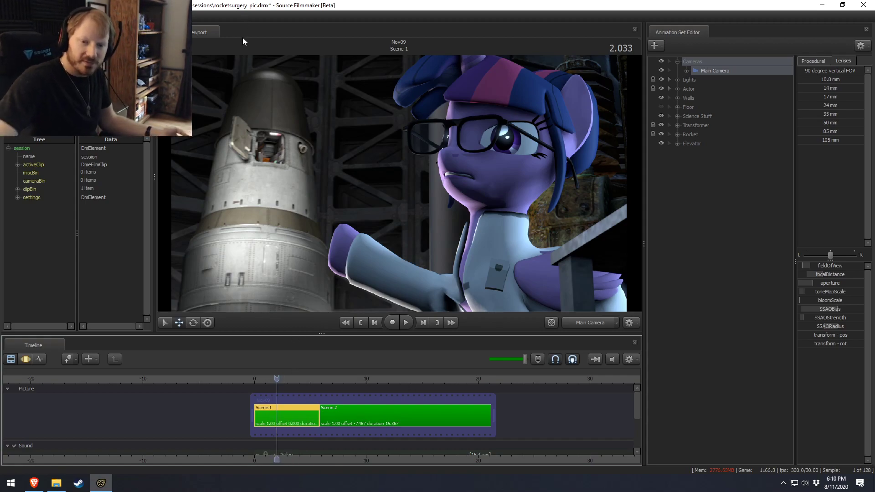
left_click(276, 384)
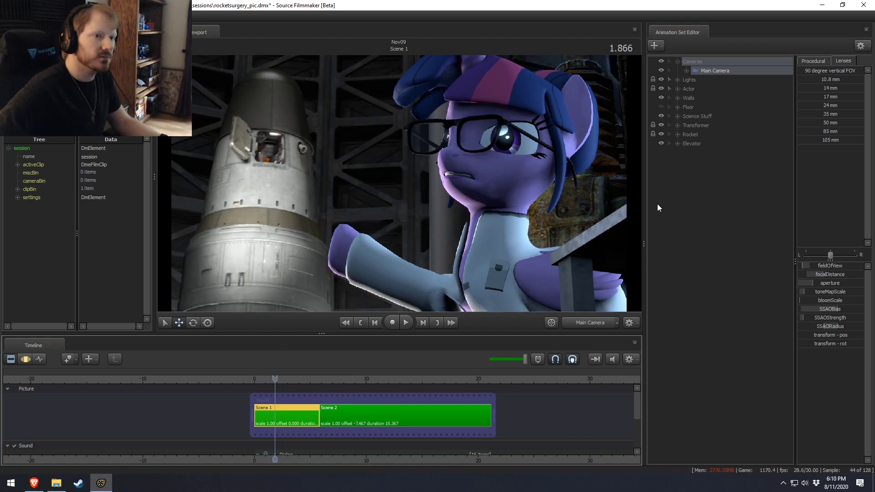
Switch the viewport to the Work Camera and delete the animation sets in the Transformer and Science Stuff groups
left_click(579, 321)
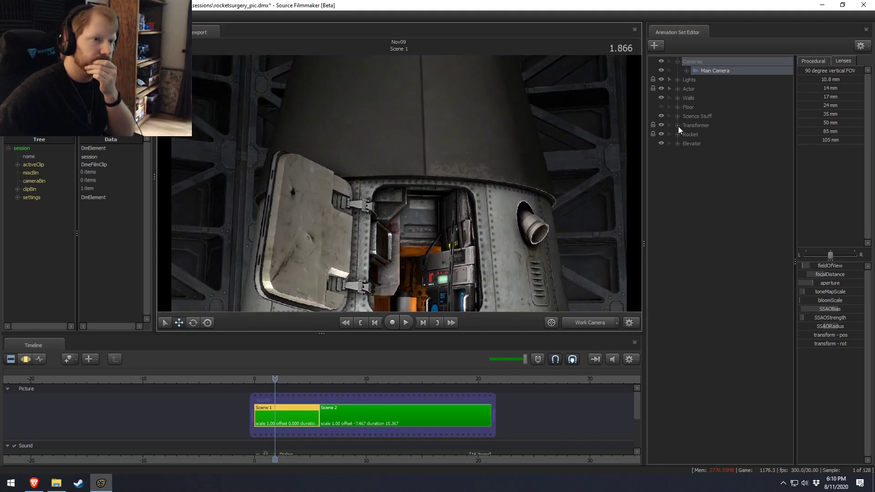
left_click(678, 126)
right_click(714, 141)
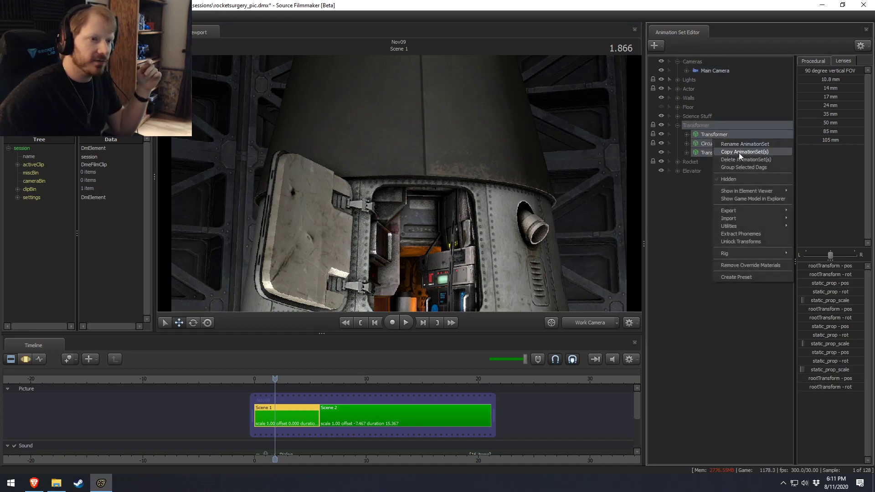
left_click(745, 160)
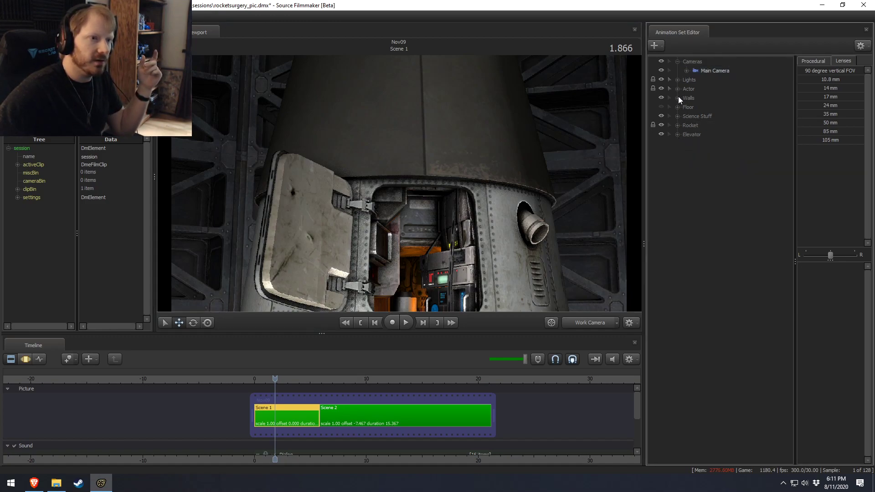
left_click(678, 116)
left_click(702, 117)
right_click(705, 125)
left_click(731, 145)
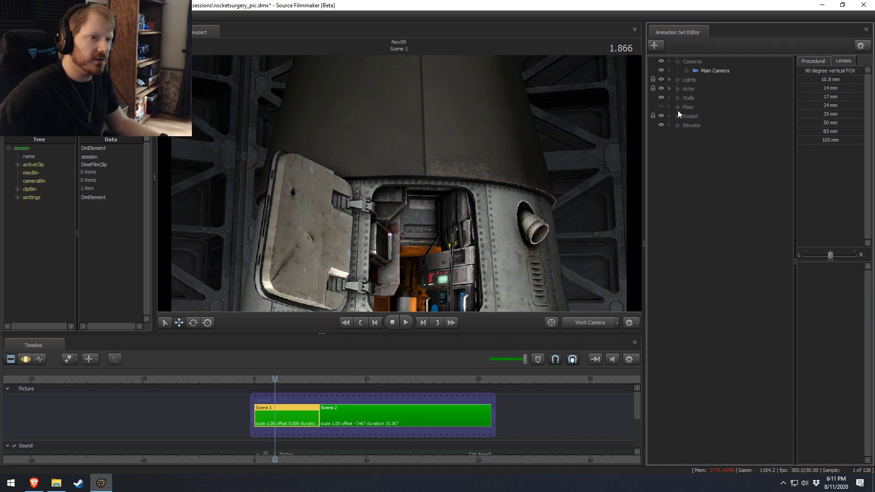
Temporarily show hidden controls in the animation set list to deal with leftover group entries, and hide them again
right_click(693, 154)
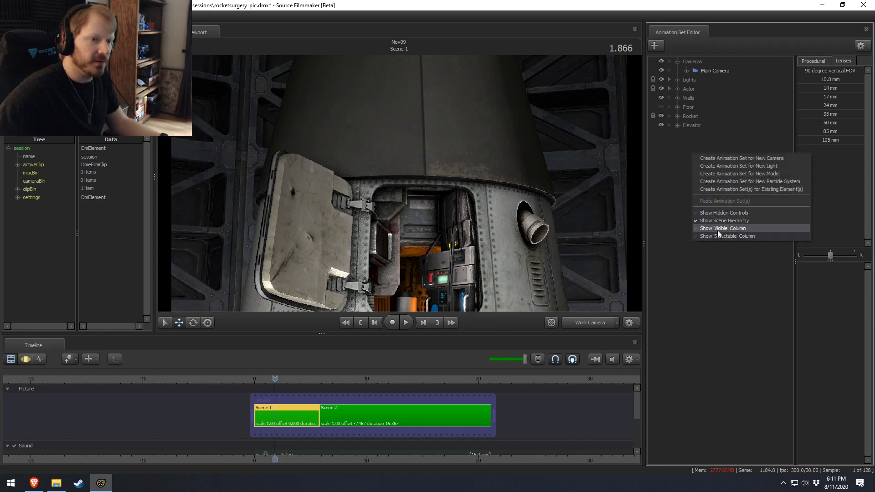
left_click(716, 213)
right_click(692, 117)
left_click(708, 129)
right_click(706, 117)
right_click(690, 155)
left_click(724, 211)
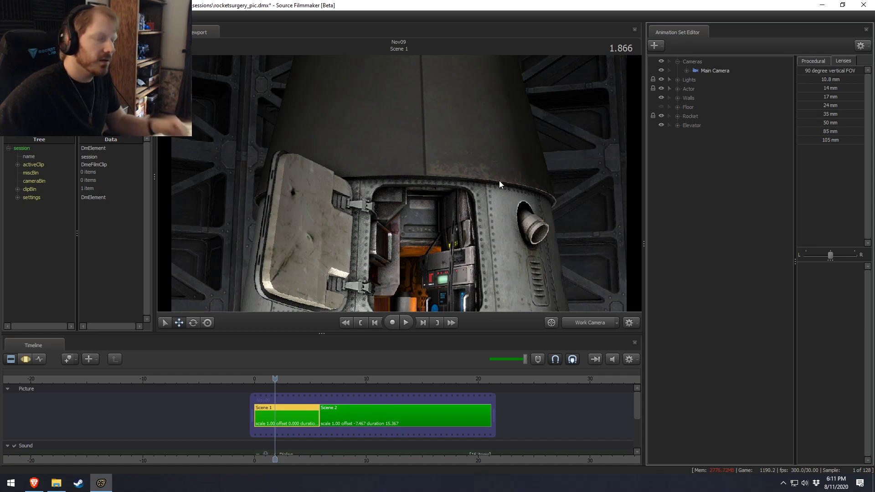
Select Rocket Hatch in the Rocket group, try rotating the whole model in the motion editor, and undo the rotation
left_click(677, 117)
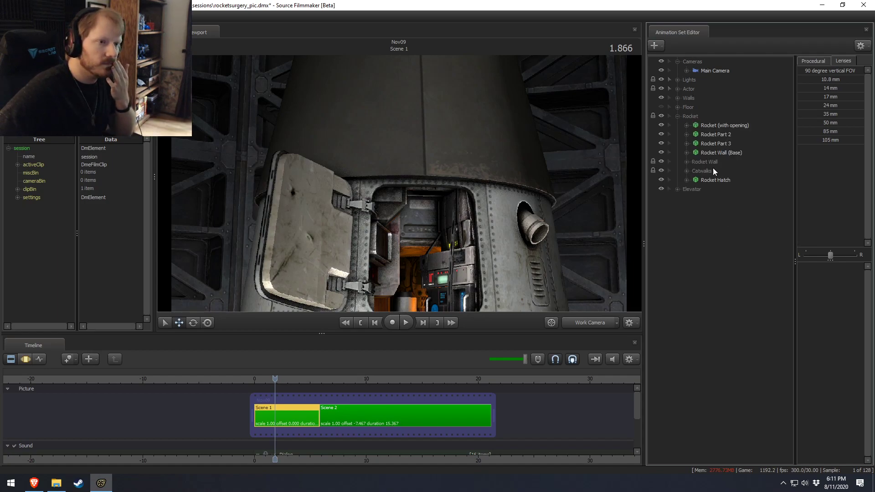
left_click(713, 178)
left_click_drag(504, 250, 502, 292)
key("F3")
key("z")
key("e")
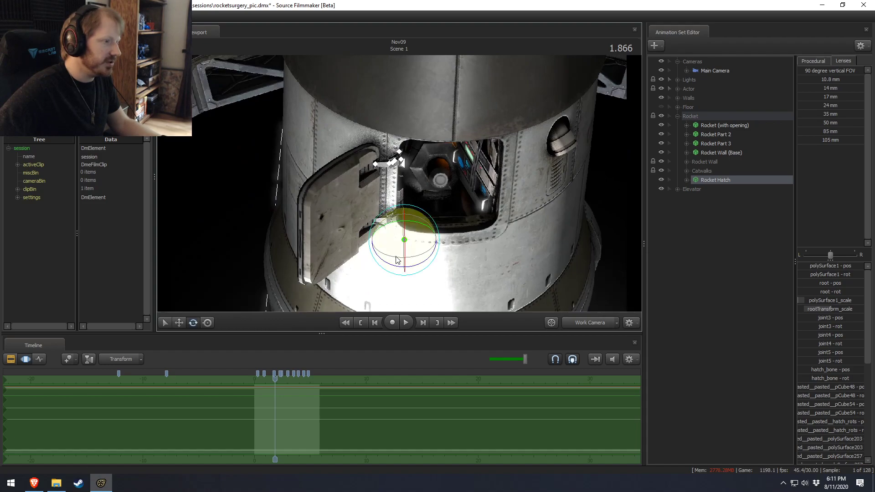
left_click_drag(398, 263, 420, 268)
key("ctrl+z")
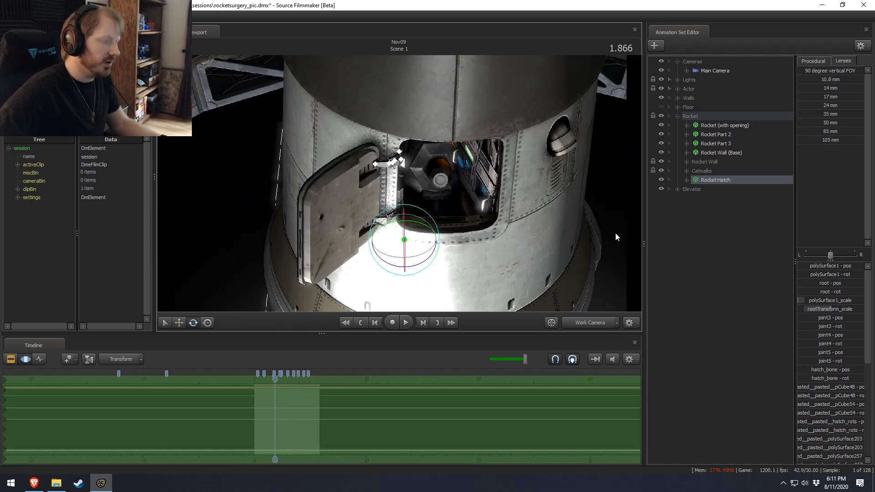
Select hatch_bone under the Unknown controls of Rocket Hatch and swing the hatch door over the rocket's opening
left_click(686, 181)
left_click(695, 199)
left_click(724, 234)
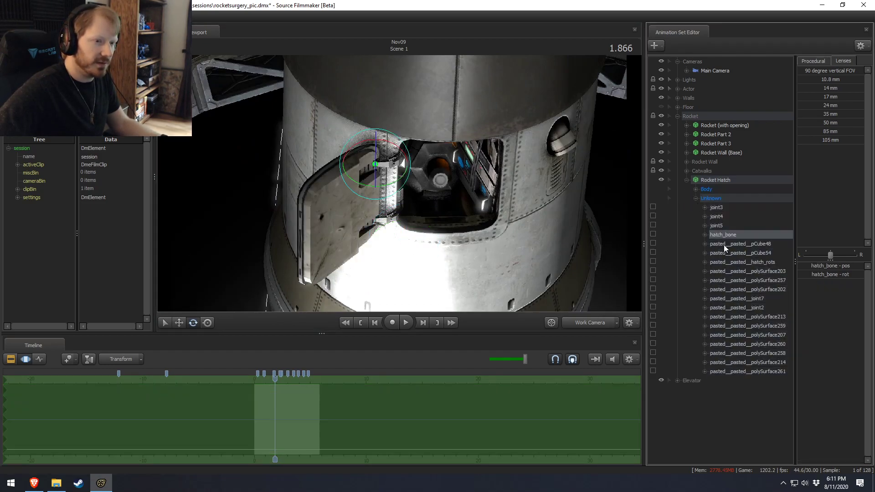
mouse_move(400, 184)
left_mouse_down("alt")
mouse_move(402, 199)
mouse_move(397, 176)
mouse_move(417, 149)
mouse_move(420, 120)
left_mouse_up("alt")
key("w")
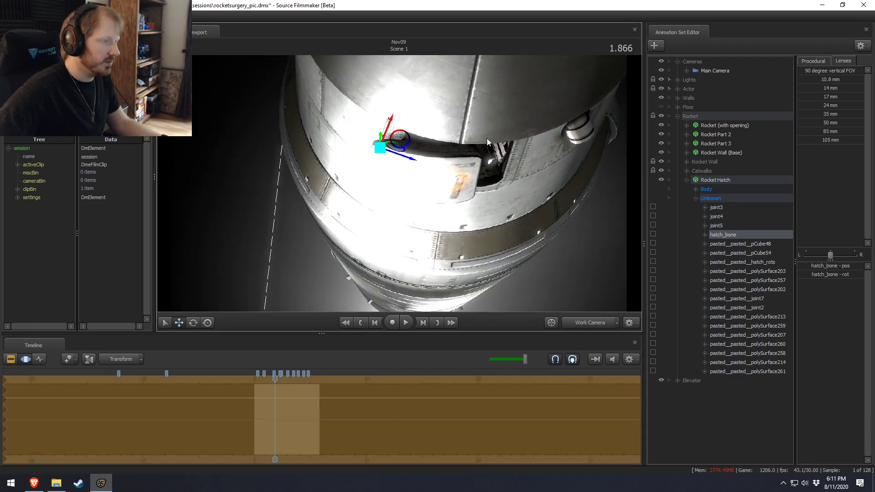
left_click_drag(483, 138, 480, 107, "alt")
mouse_move(409, 206)
left_mouse_down("alt")
mouse_move(410, 194)
mouse_move(409, 207)
left_mouse_up("alt")
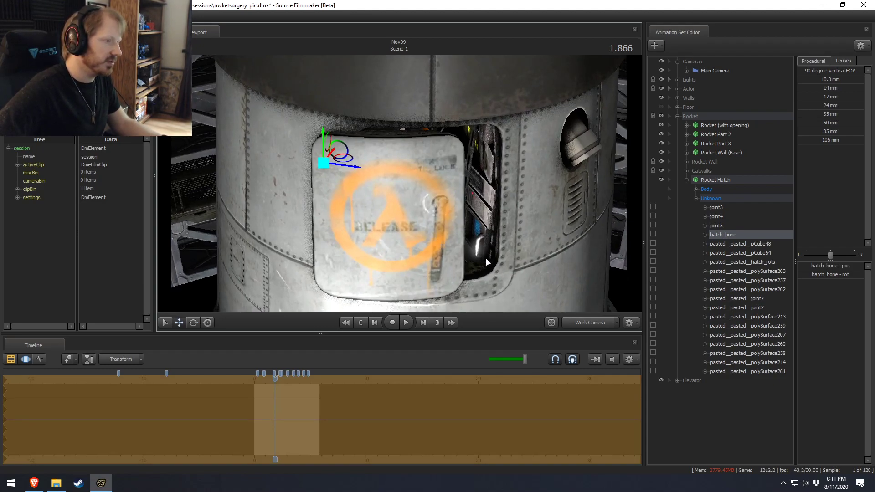
Move and rotate hatch_bone until the hatch door sits flush in the rocket's opening
left_click_drag(496, 201, 395, 132)
right_click_drag(395, 133, 485, 228)
mouse_move(508, 258)
left_mouse_down()
mouse_move(495, 210)
mouse_move(386, 173)
mouse_move(384, 150)
left_mouse_up()
key("e")
mouse_move(376, 188)
left_mouse_down()
mouse_move(461, 130)
mouse_move(456, 155)
left_mouse_up()
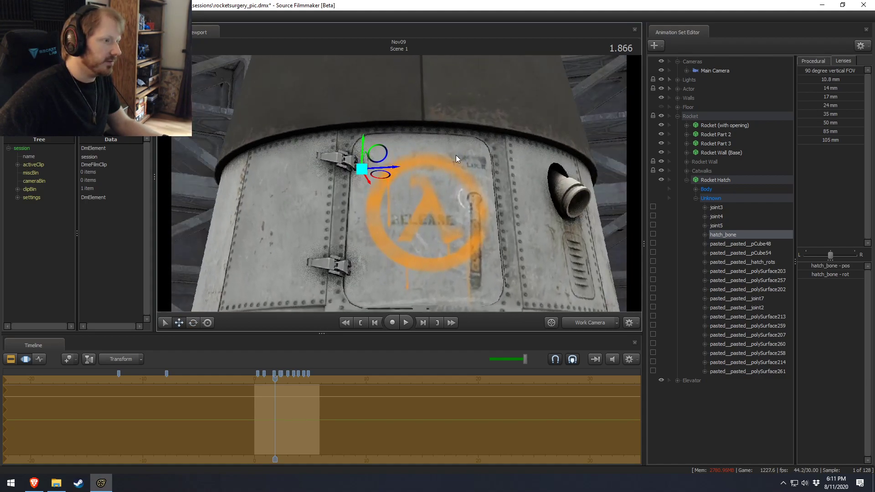
Lock hatch_bone, move joint3, joint4 and joint5 to tuck the hinges out of sight, and unlock hatch_bone
left_click(653, 235)
left_click_drag(726, 226, 721, 207)
left_click_drag(365, 179, 367, 198)
left_click(653, 235)
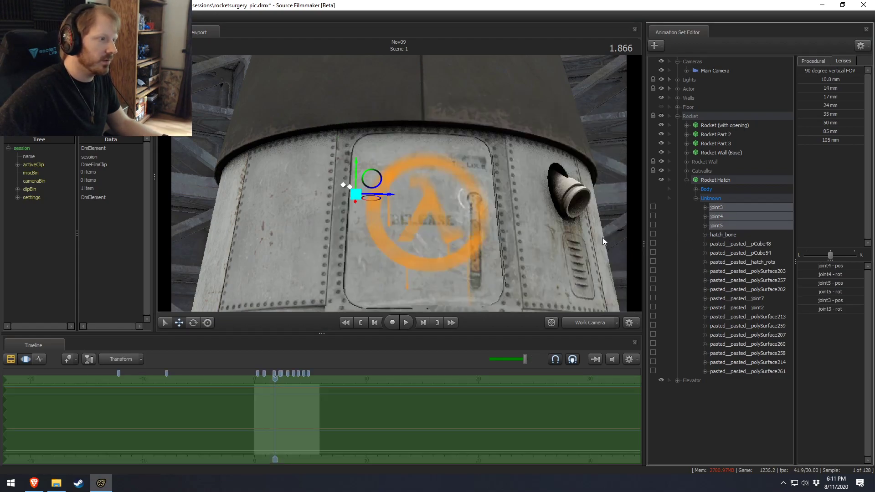
Select the whole Rocket Hatch and show its Model in the Element Viewer
left_click_drag(398, 183, 383, 233, "alt")
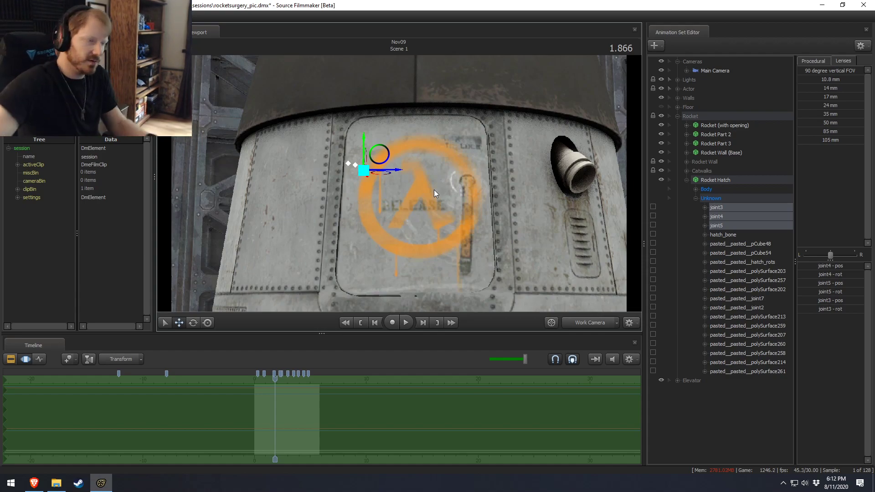
mouse_move(389, 163)
left_mouse_down()
mouse_move(347, 164)
mouse_move(338, 219)
left_mouse_up()
left_click(712, 180)
right_click(712, 179)
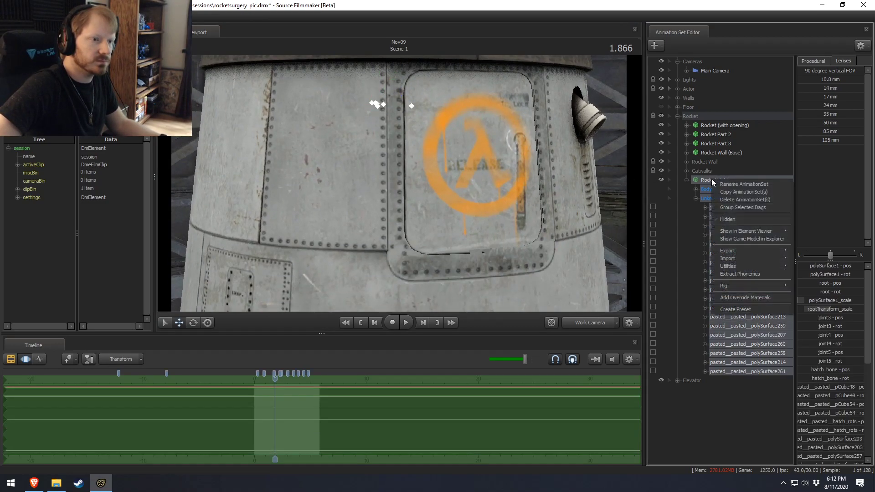
mouse_move(767, 231)
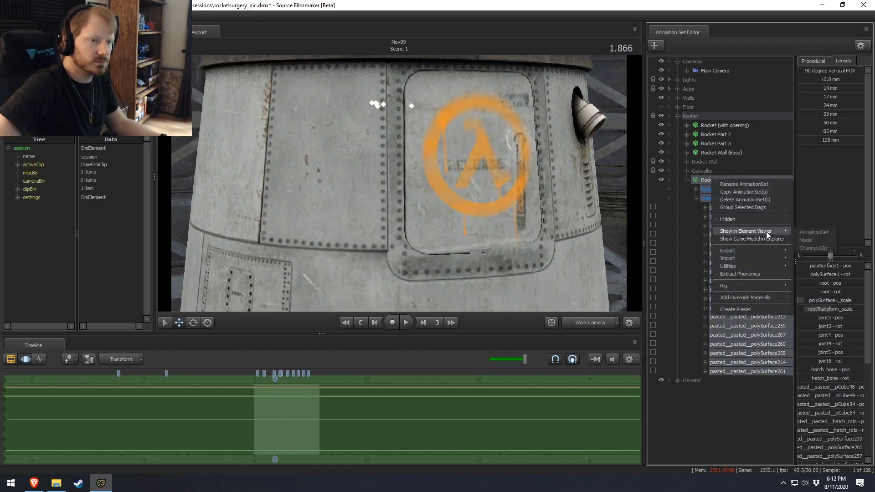
left_click(802, 239)
Add override materials to Rocket Hatch and find the mtlName path of its rocket material in the element tree
right_click(714, 178)
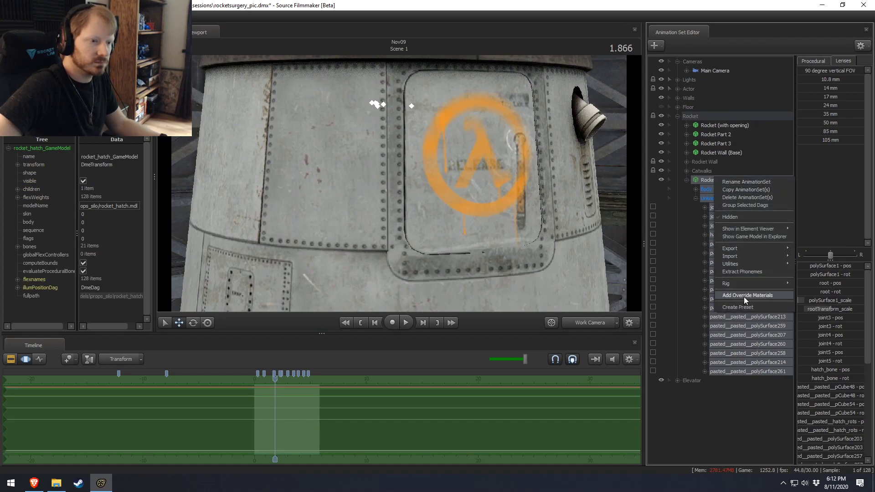
left_click(744, 295)
left_click(18, 304)
left_click(27, 312)
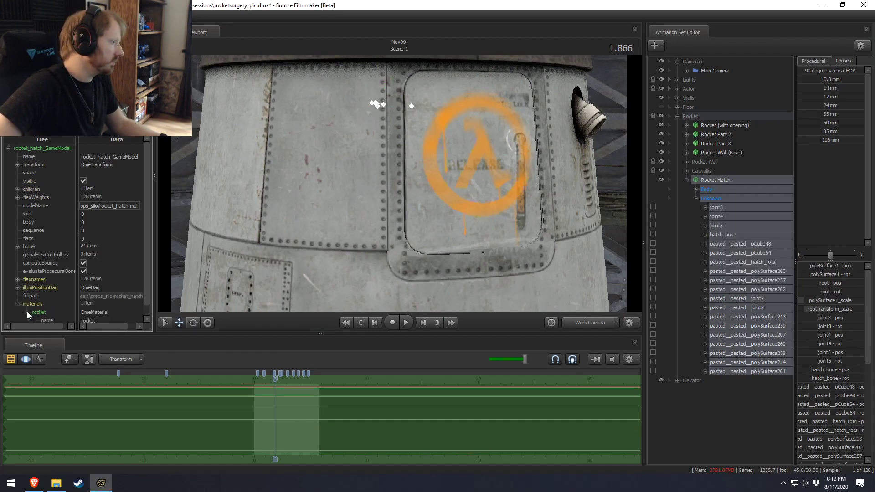
left_click(51, 318)
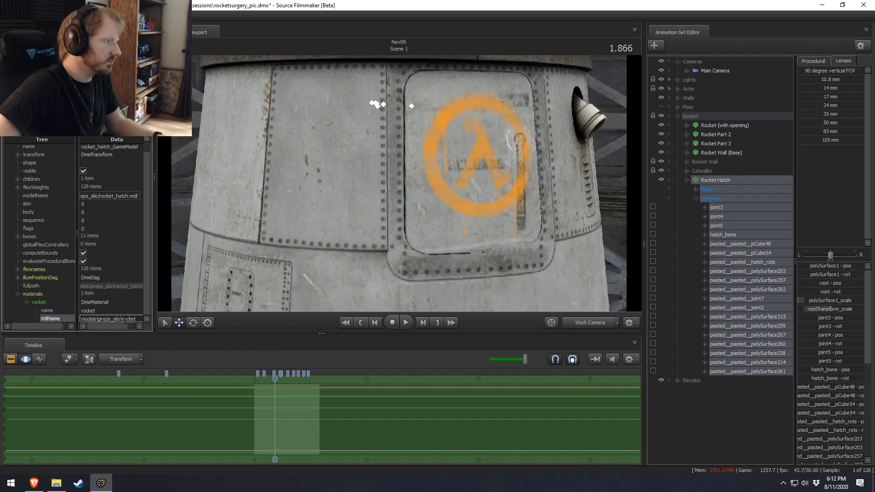
Show the Rocket Hatch game model in File Explorer and go to the materials folder inside ep2
right_click(745, 182)
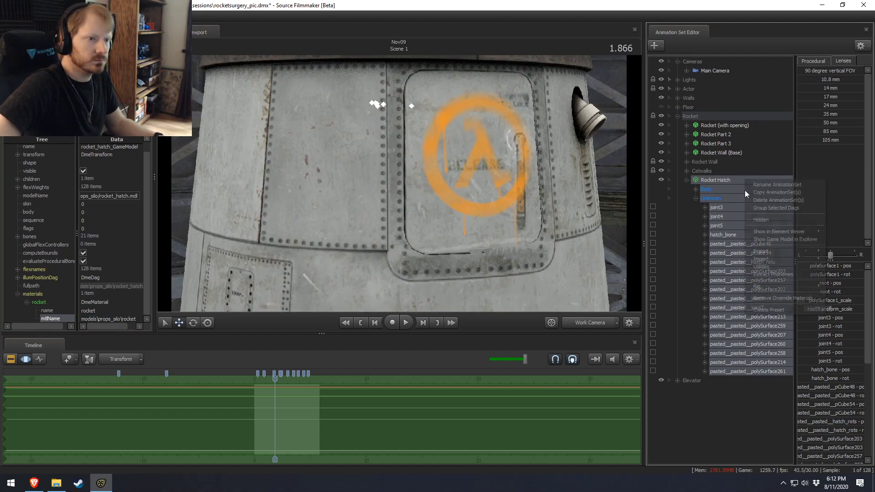
left_click(774, 244)
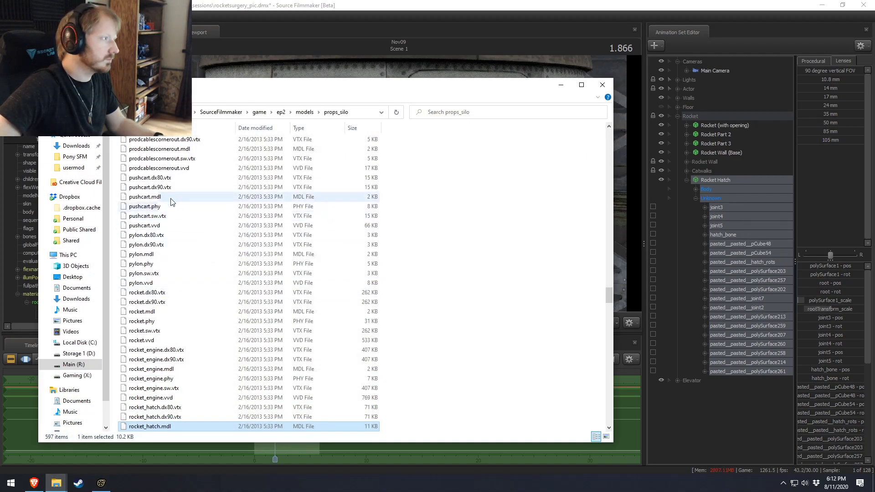
left_click(281, 113)
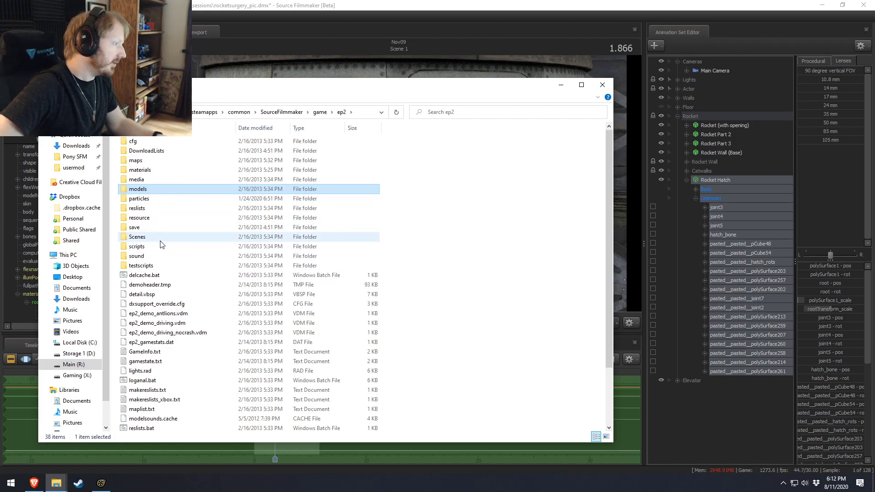
double_click(139, 170)
Go to models\props_silo within the materials folder and locate the rocket texture and material files
left_click(337, 114)
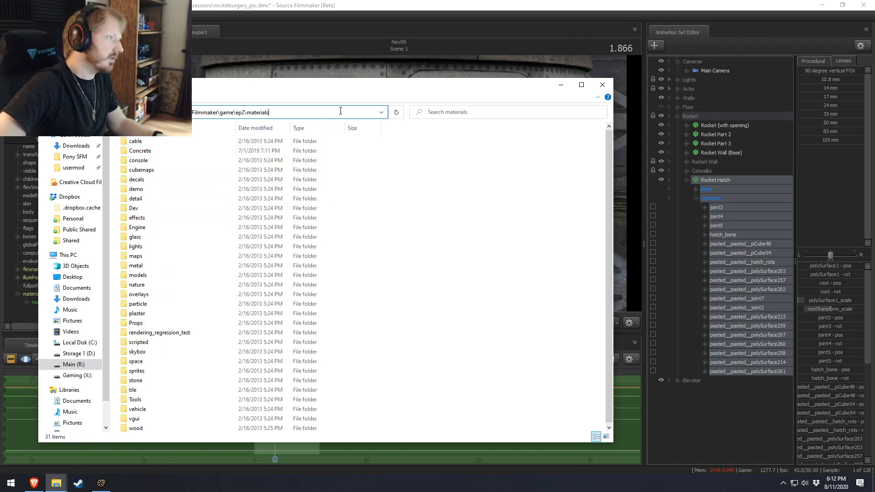
type("\\models\\props_silo\\roc")
key("BackSpace")
key("BackSpace")
key("BackSpace")
key("Return")
key("alt+Tab")
key("alt+Tab")
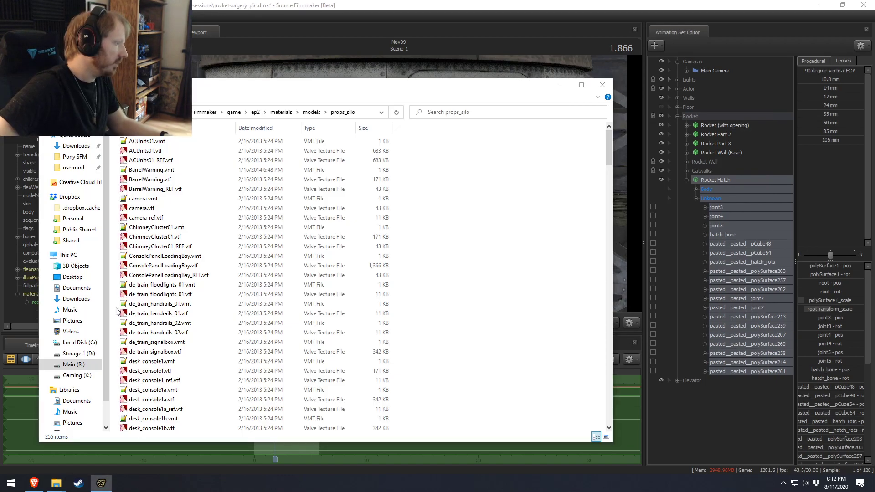
scroll(175, 316, "down", 20)
scroll(175, 316, "down", 15)
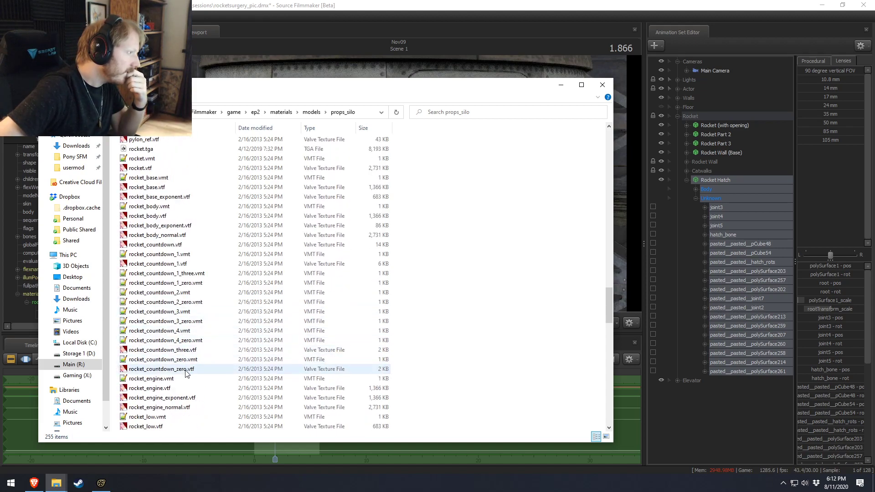
Locate rocket_nolambda.vtf among the rocket files in the props_silo folder and select its file name
left_click(144, 158)
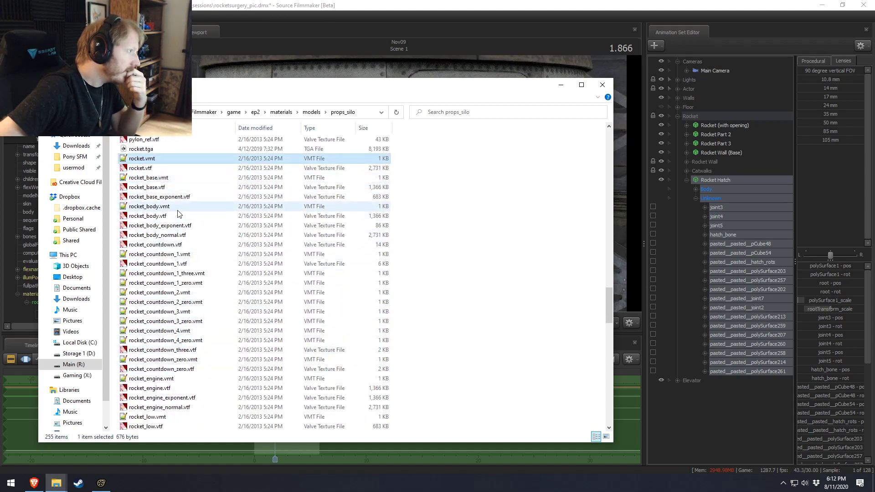
scroll(176, 212, "up", 1)
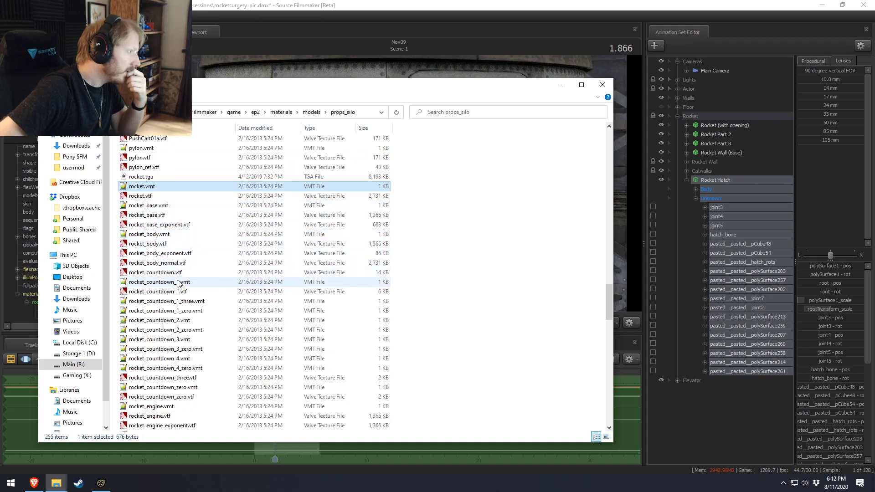
scroll(191, 398, "up", 2)
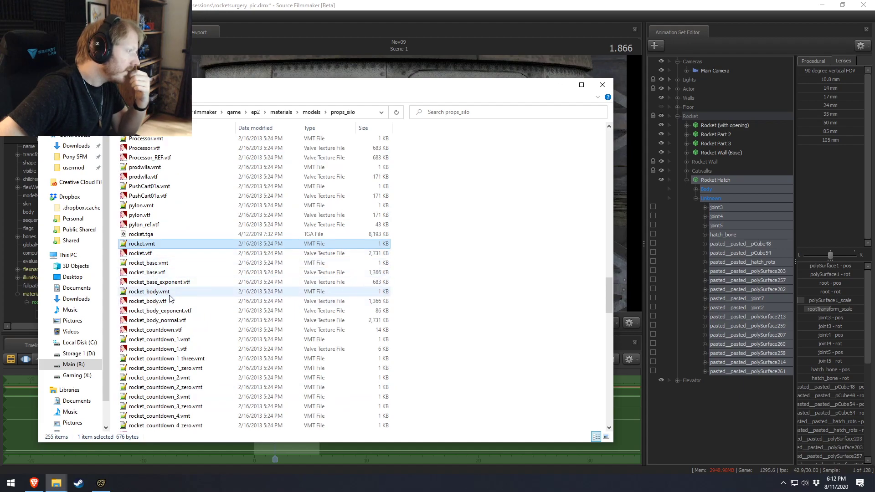
scroll(171, 299, "down", 4)
scroll(171, 299, "down", 2)
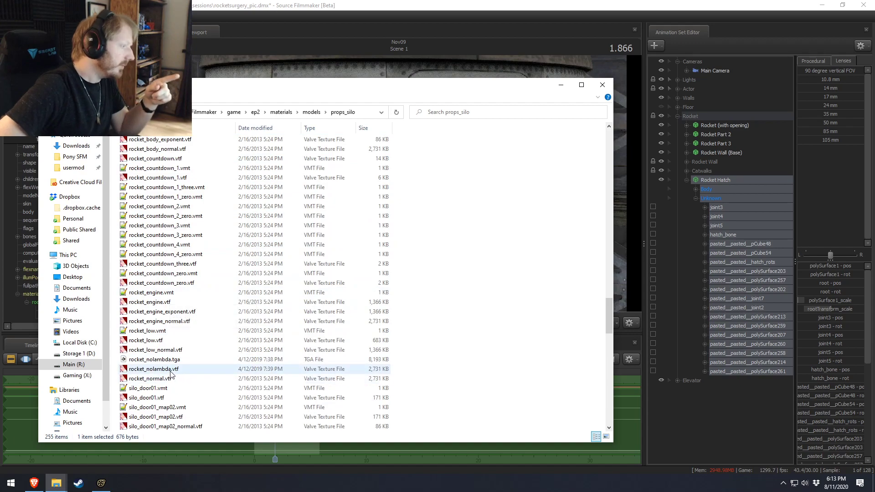
left_click(171, 372)
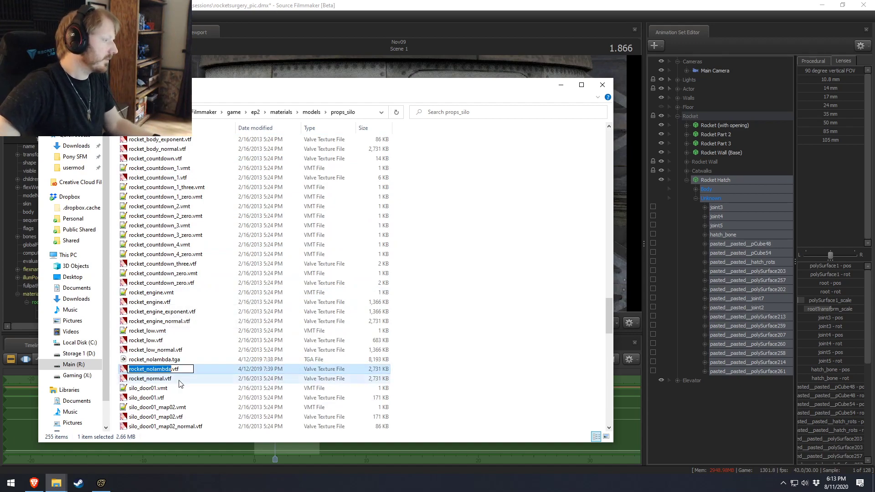
Switch to Source Filmmaker and add a string attribute named $basetexture to the rocket material in the Element Viewer
key("alt+Tab")
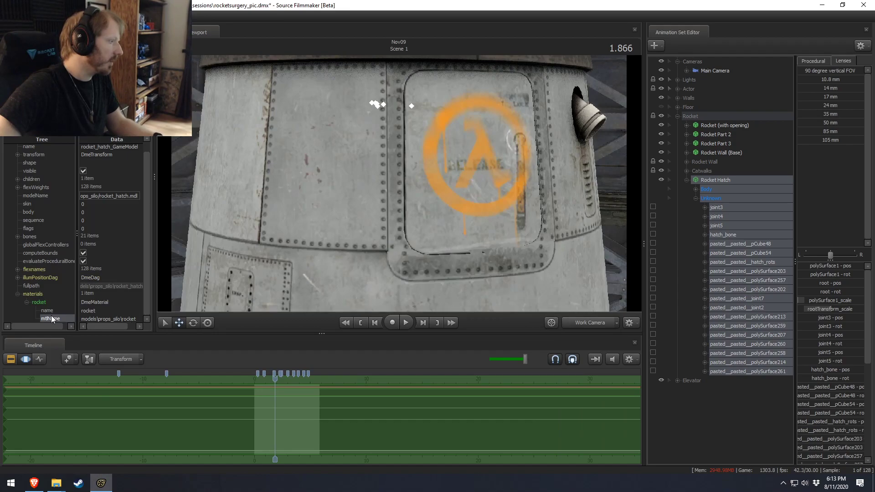
right_click(43, 300)
mouse_move(78, 370)
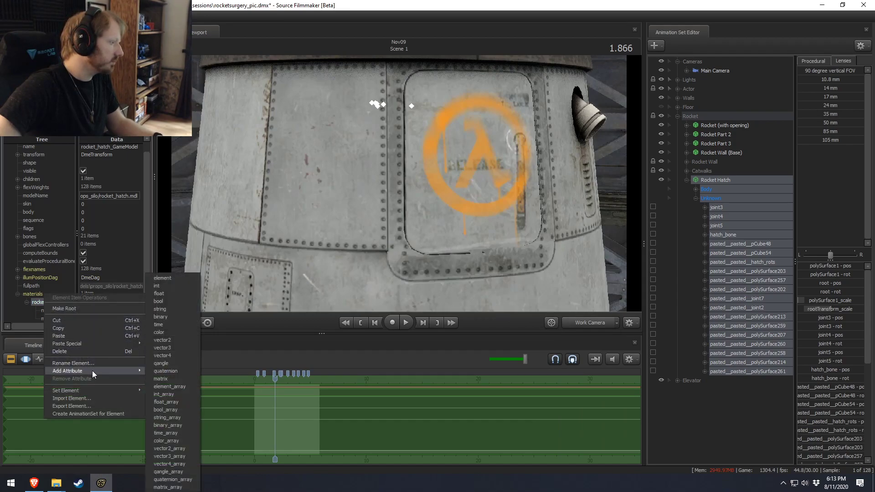
left_click(159, 309)
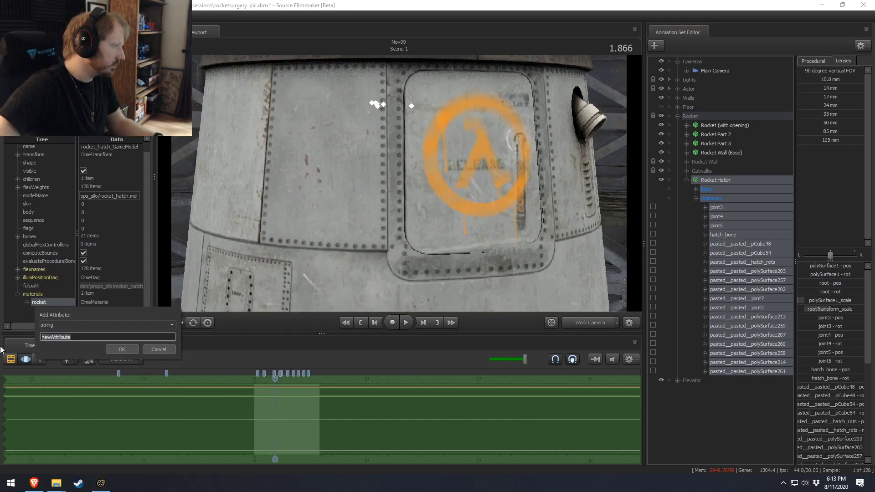
type("$basetexture")
key("Return")
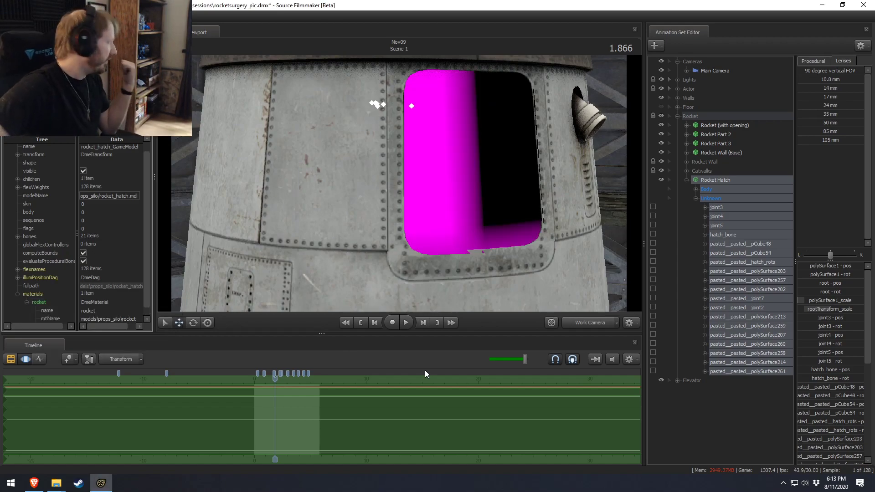
Set the rocket material's $basetexture value to rocket_nolambda
scroll(90, 315, "down", 1)
left_click(90, 318)
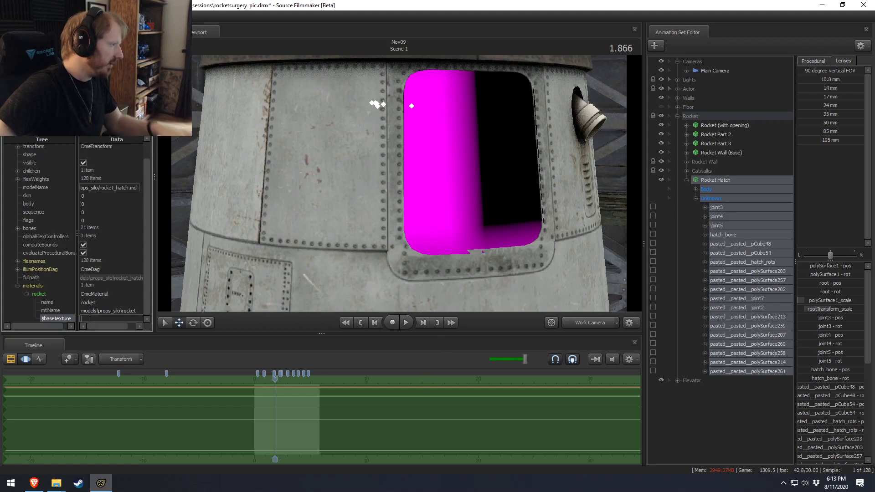
type("rocket_nolambda")
key("Return")
left_click(94, 310)
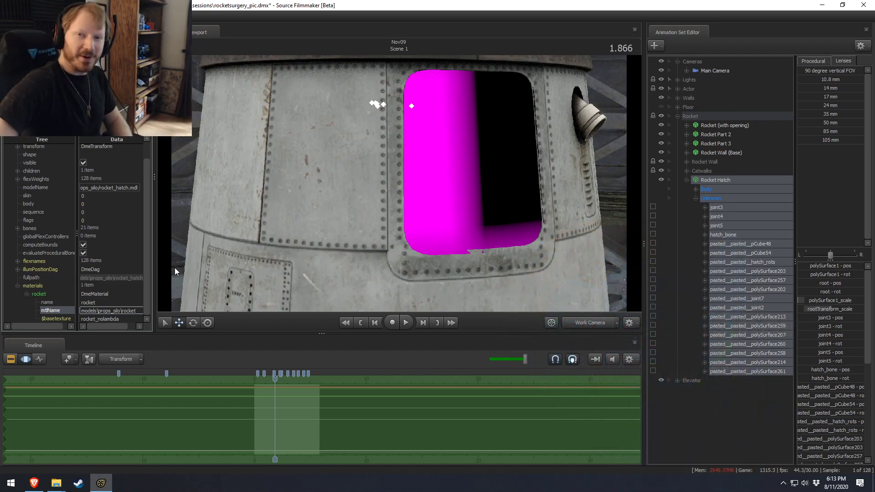
Copy the models/props_silo/ path from mtlName and insert it before rocket_nolambda in the $basetexture value
left_click_drag(387, 218, 403, 203)
left_click_drag(124, 325, 133, 325)
scroll(109, 310, "up", 2)
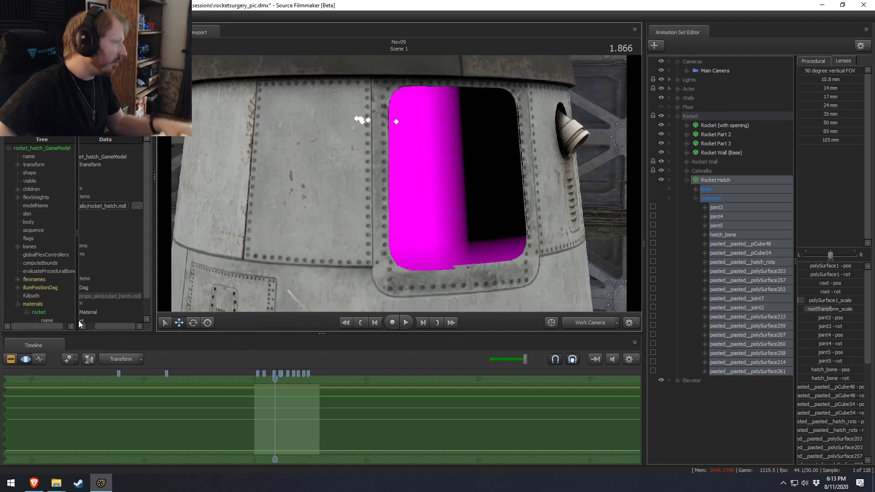
left_click(86, 327)
scroll(113, 299, "down", 1)
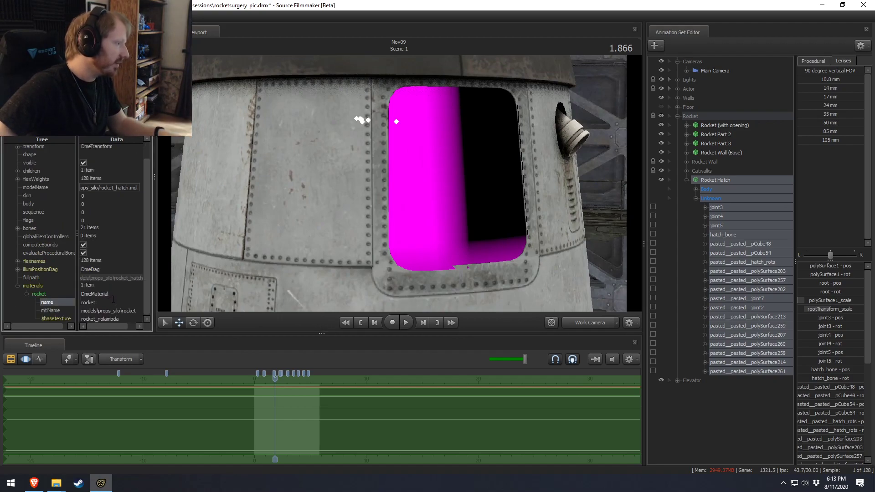
left_click_drag(122, 311, 82, 312)
key("ctrl+c")
left_click(82, 319)
key("ctrl+v")
left_click(100, 311)
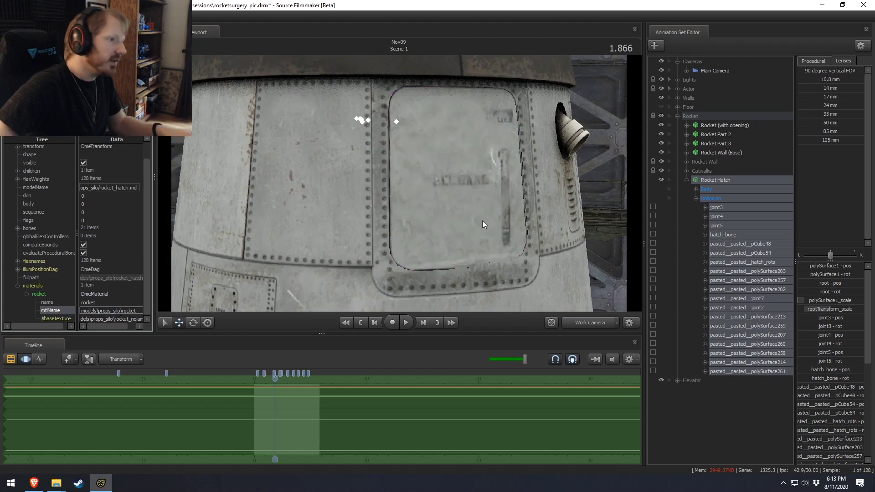
Return the viewport to the Main Camera and switch the timeline to the Clip Editor
mouse_move(399, 184)
left_mouse_down()
mouse_move(399, 228)
mouse_move(419, 225)
left_mouse_up()
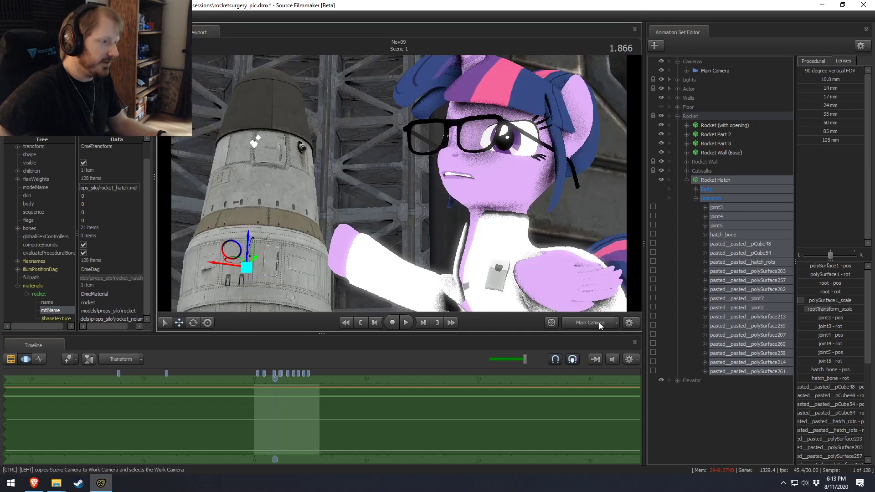
left_click(593, 323)
key("F3")
key("F2")
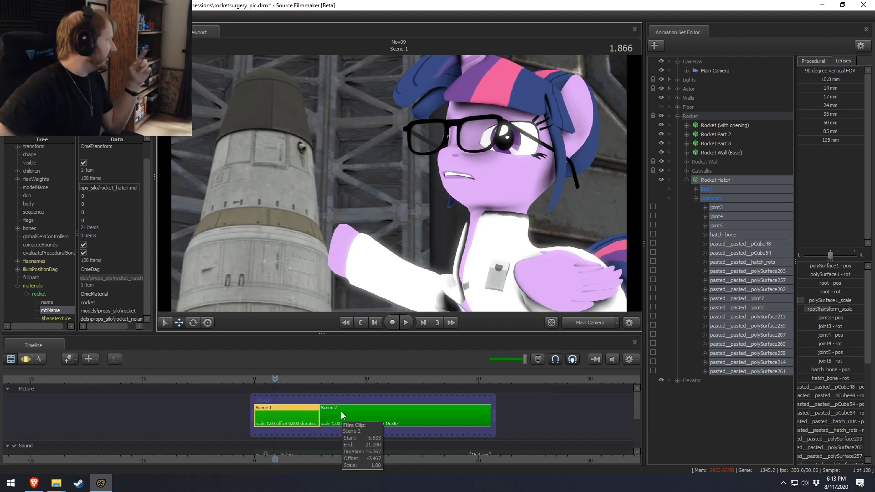
Move the playhead to 2.366 in Scene 1 and enable lighting in the viewport
left_click_drag(289, 382, 257, 381)
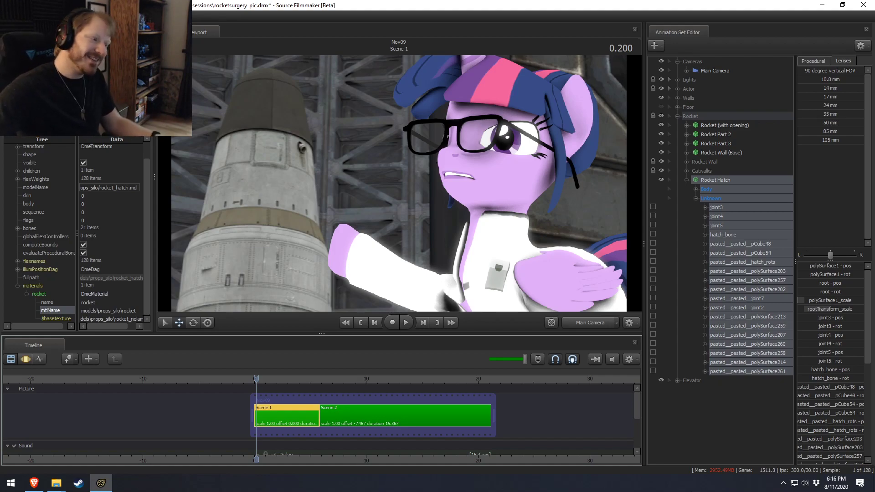
middle_click_drag(281, 418, 233, 417)
left_click(233, 379)
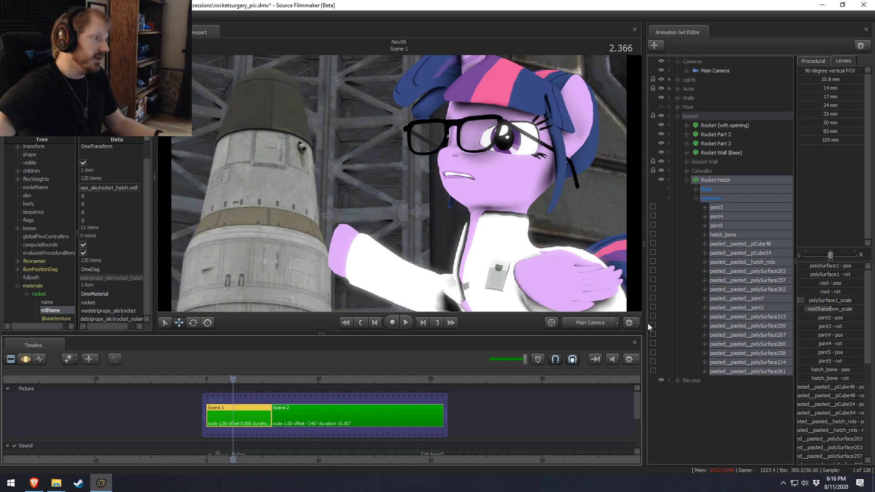
right_click(463, 231)
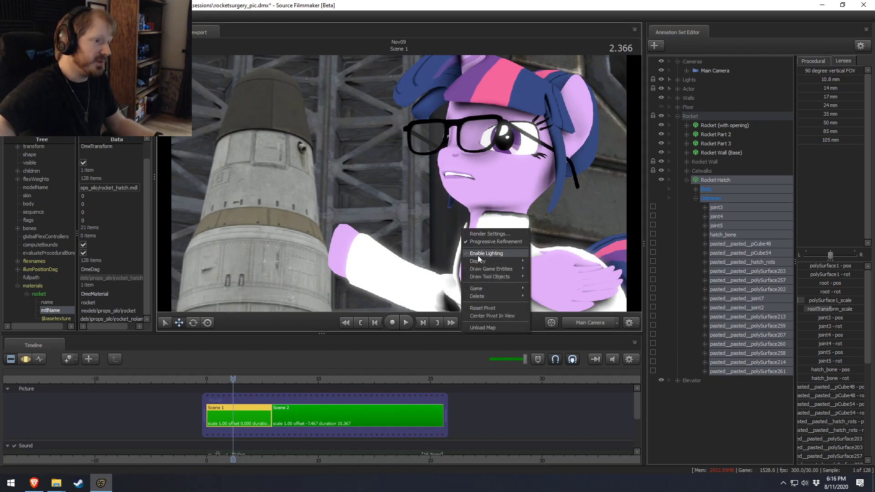
left_click(477, 254)
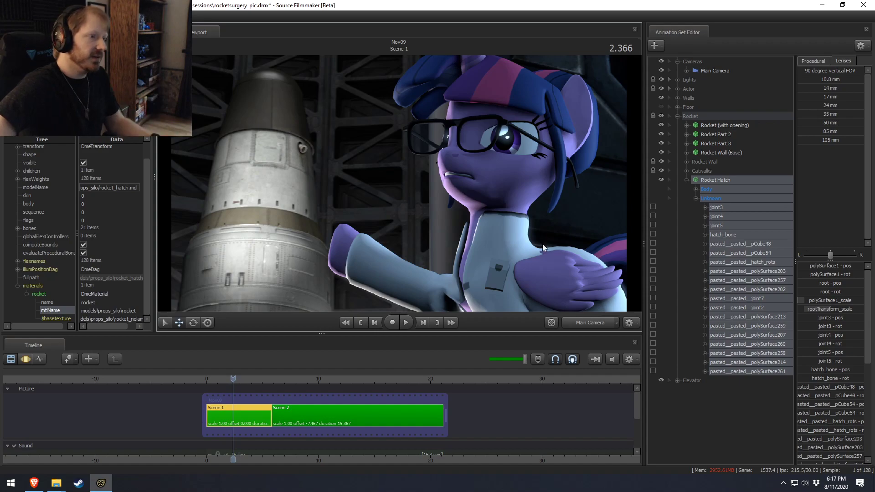
Collapse the Rocket group, expand the Lights group, and examine the elevator platform from the Work Camera
left_click(677, 116)
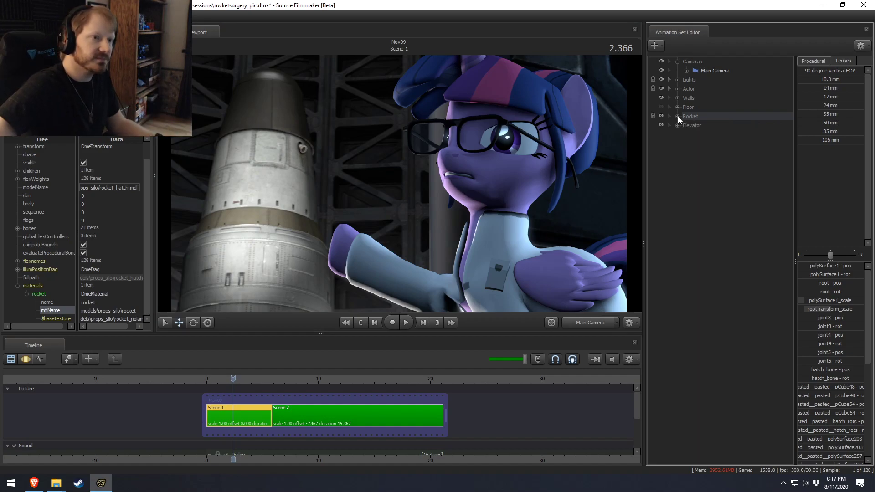
left_click(678, 79)
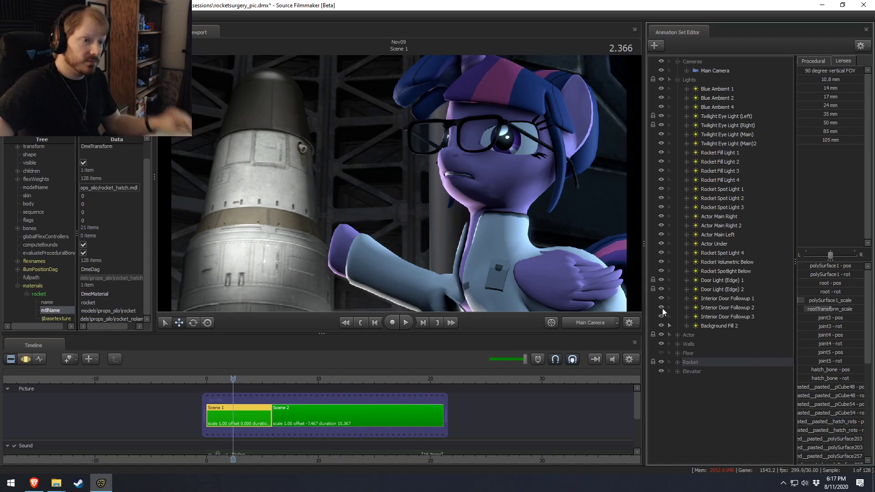
key("F4")
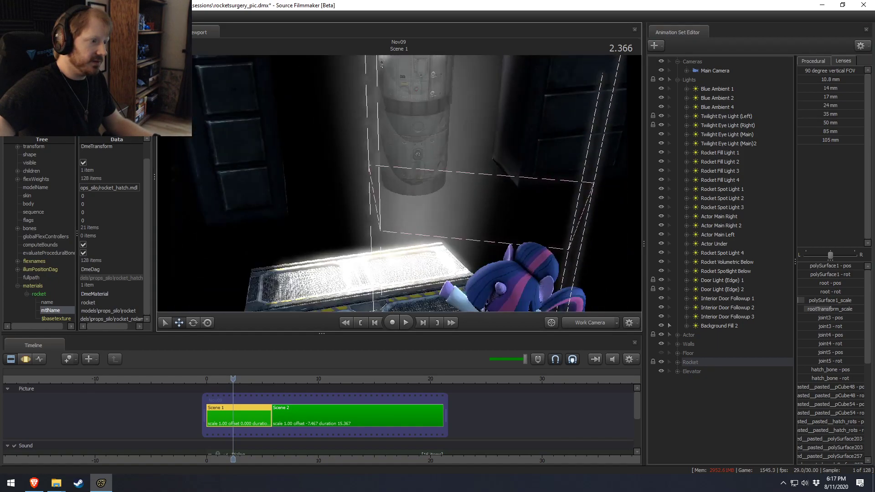
left_click_drag(417, 184, 408, 214)
key("s")
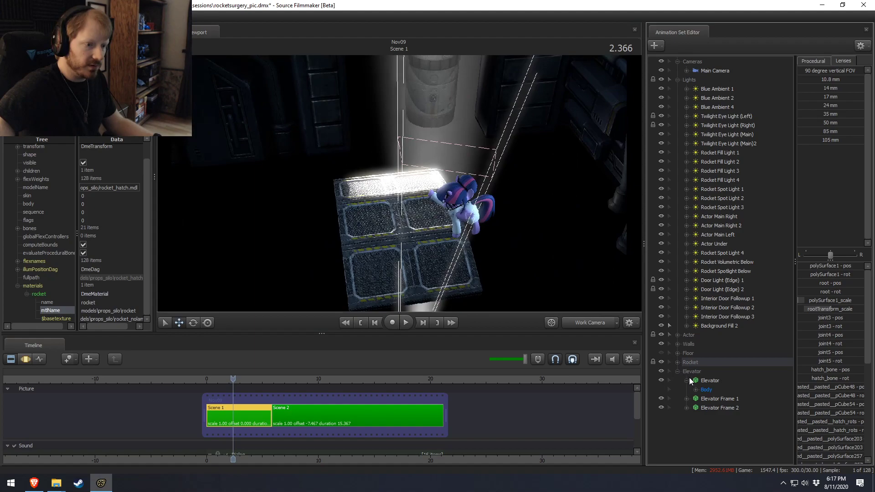
Delete the Elevator, Elevator Frame 1 and Elevator Frame 2 animation sets from Scene 1
double_click(688, 375)
right_click(707, 387)
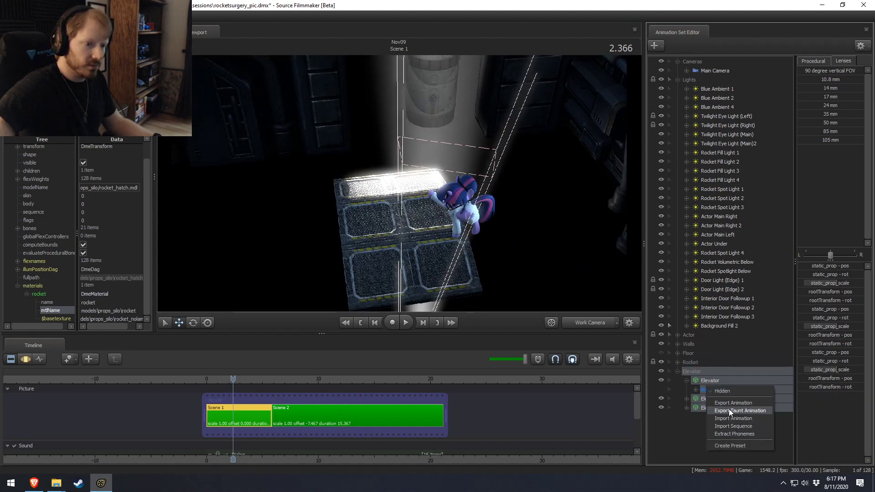
key("Escape")
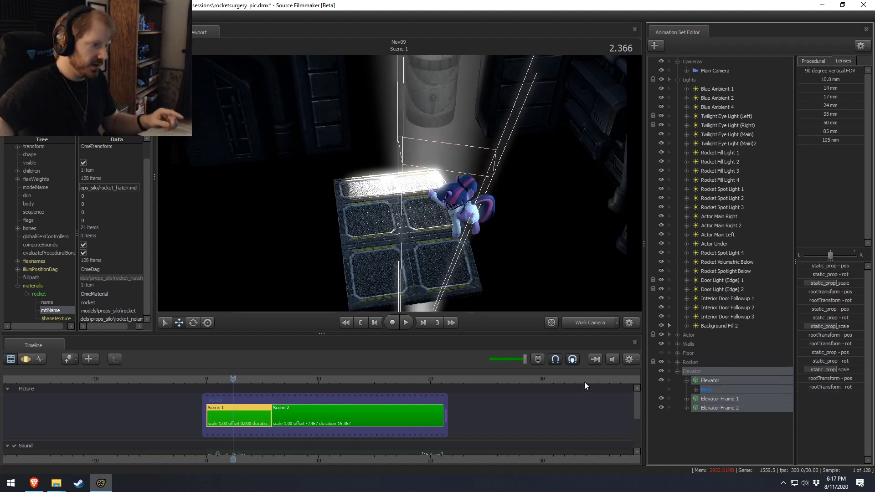
right_click(300, 416)
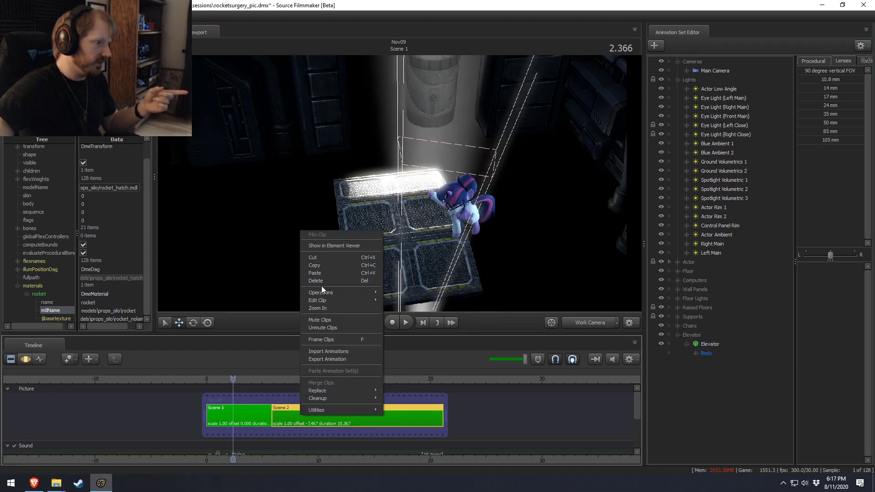
left_click(242, 416)
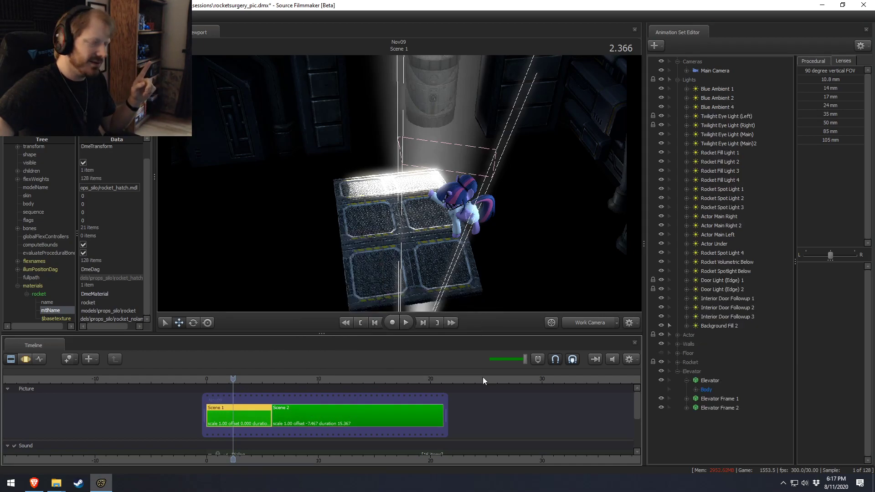
left_click(701, 371)
right_click(711, 379)
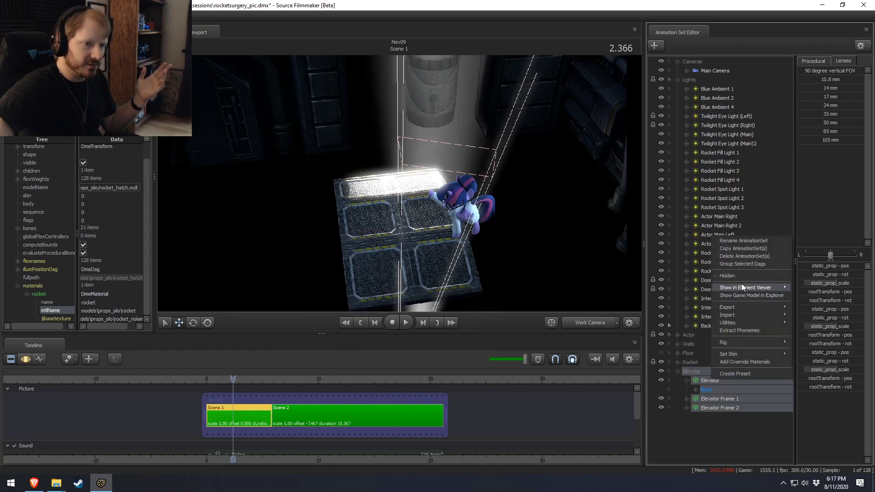
left_click(742, 257)
Show hidden controls in the Animation Set Editor to check for a leftover Elevator group, and hide them again
right_click(718, 395)
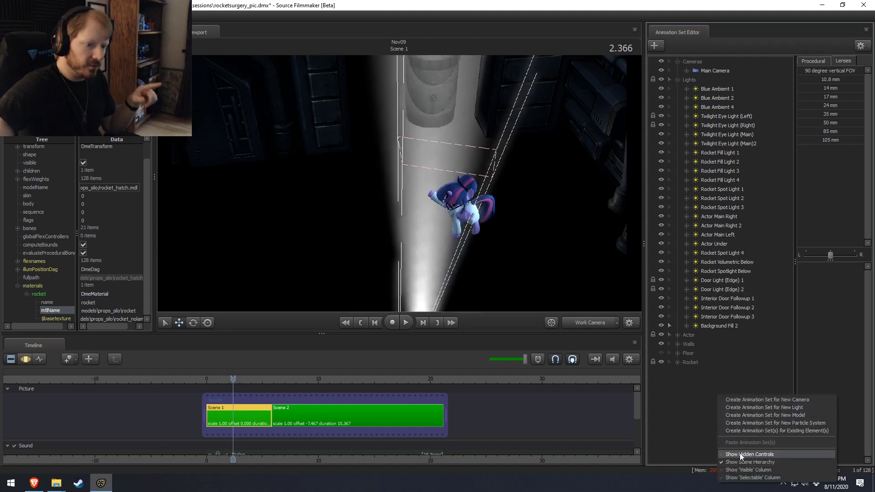
left_click(740, 453)
right_click(698, 373)
left_click(705, 389)
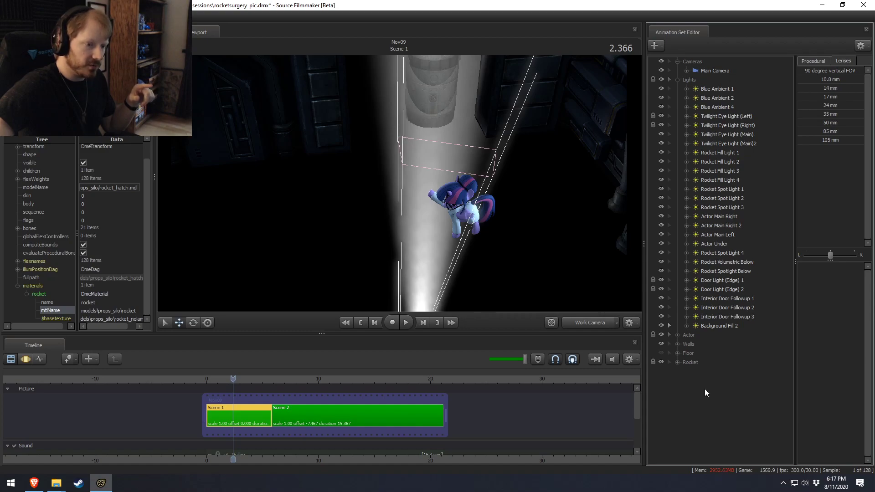
right_click(704, 389)
left_click(735, 446)
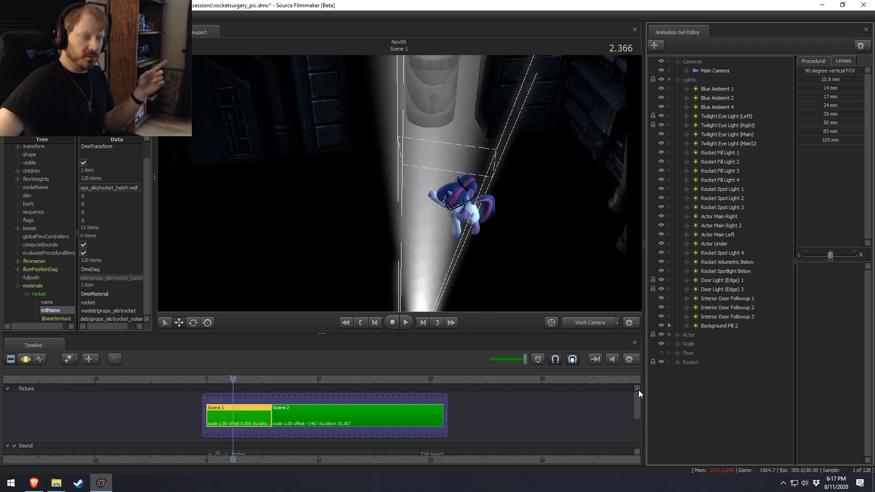
View Scene 1 through the Main Camera at 0.700 and toggle Blue Ambient 1, 2 and 4 and Rocket Fill Light 1 to compare their effect
left_click(591, 319)
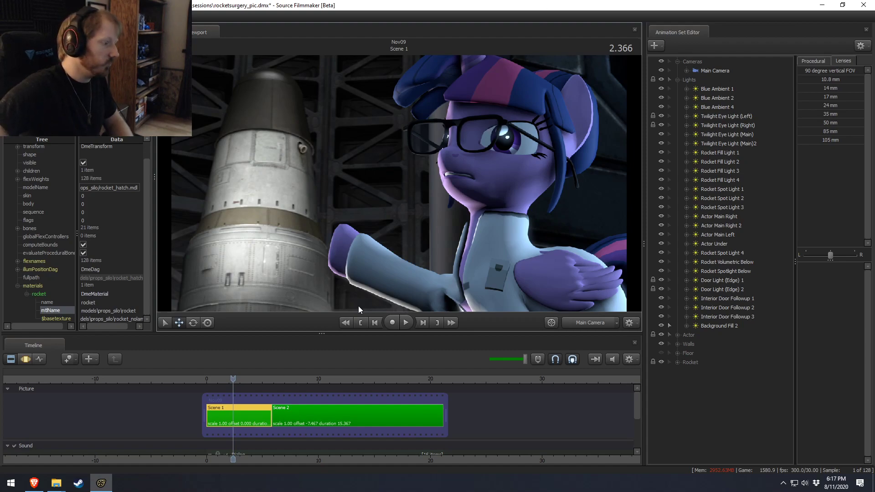
left_click(214, 381)
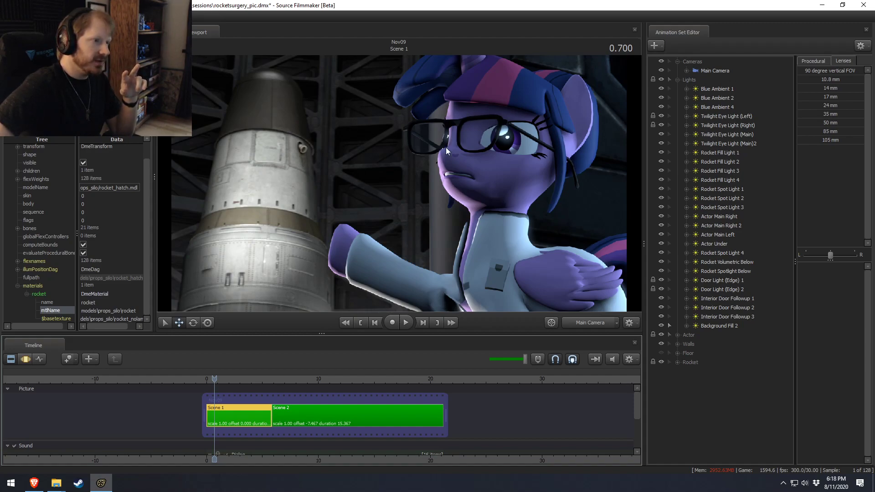
left_click(719, 90)
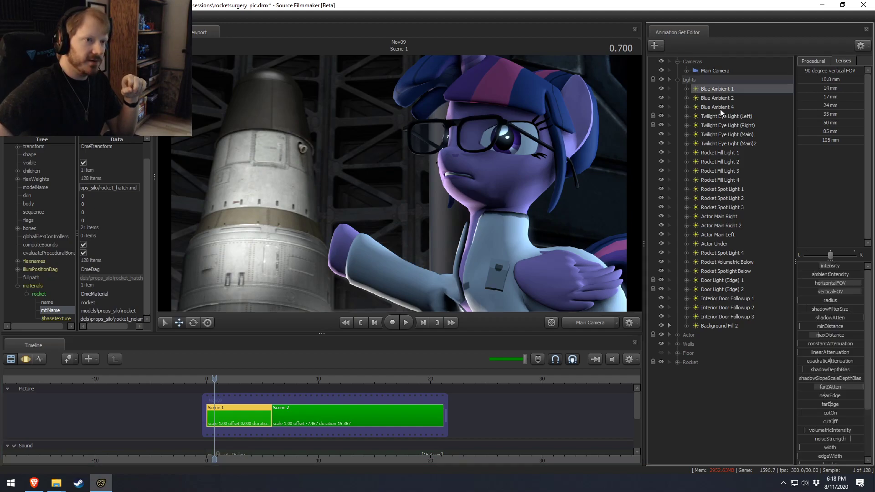
left_click(662, 88)
left_click(662, 89)
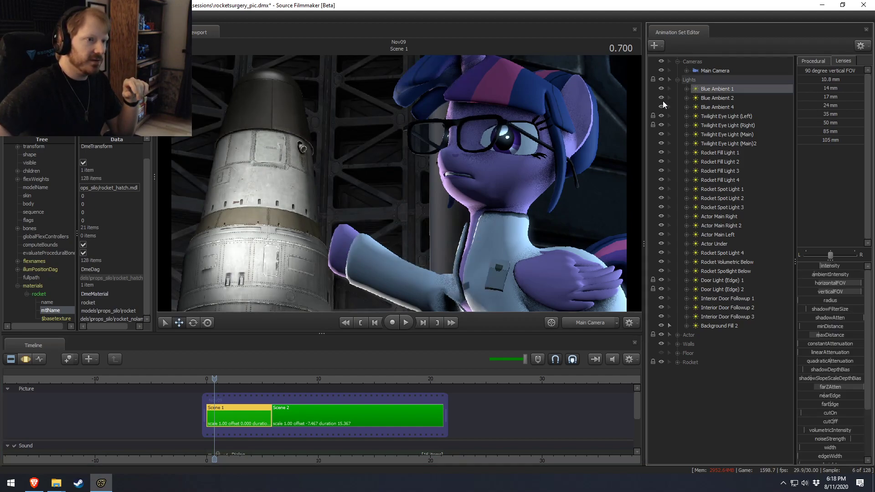
left_click(662, 97)
left_click(662, 98)
left_click(663, 106)
left_click(663, 105)
left_click(662, 105)
left_click(663, 105)
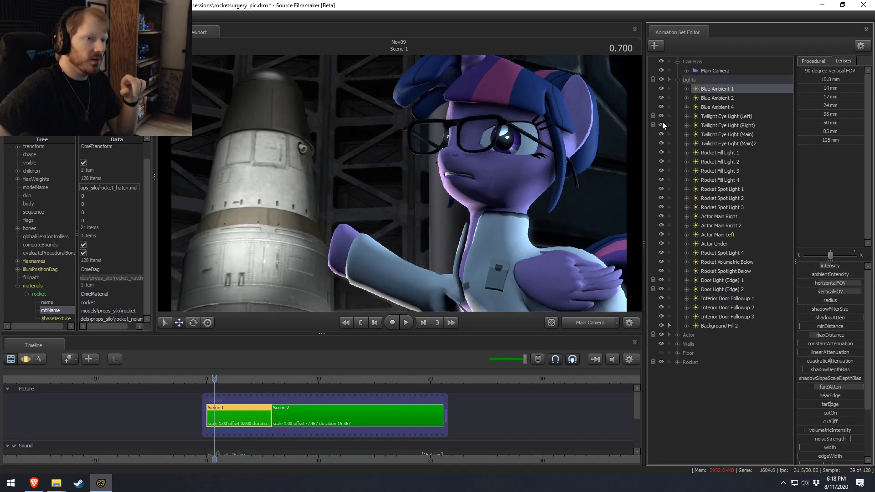
left_click(661, 152)
left_click(661, 155)
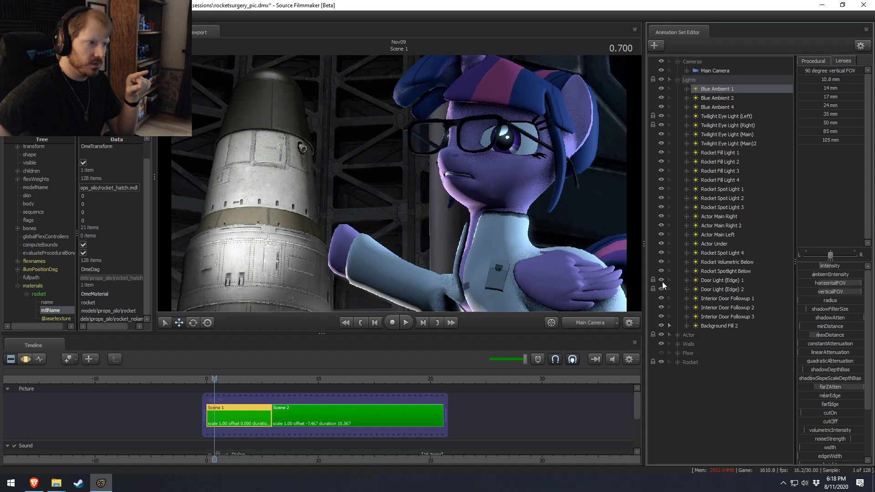
Delete the Door Light (Edge) 2, Interior Door Followup 2 and Interior Door Followup 3 lights from Scene 1
right_click(706, 292)
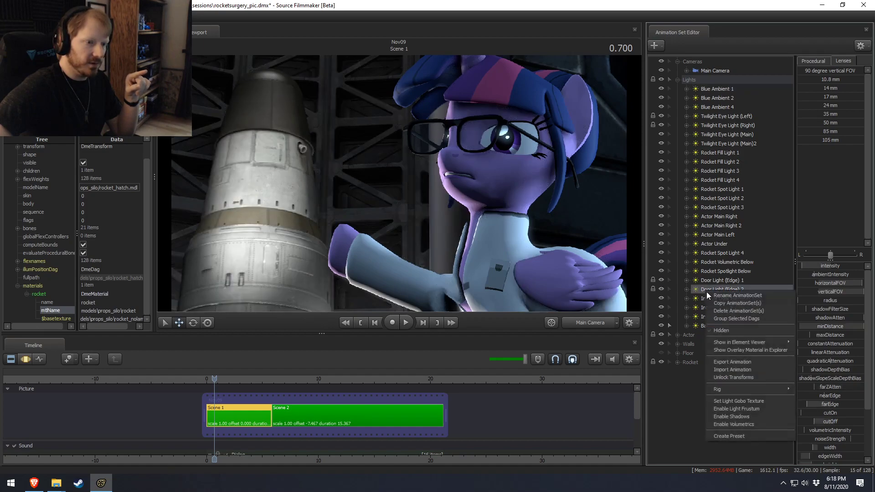
left_click(723, 311)
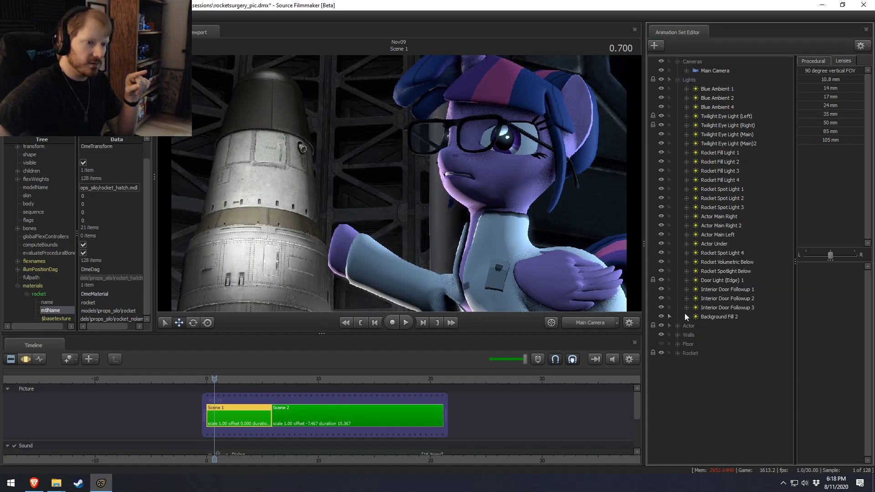
left_click(661, 292)
left_click(661, 290)
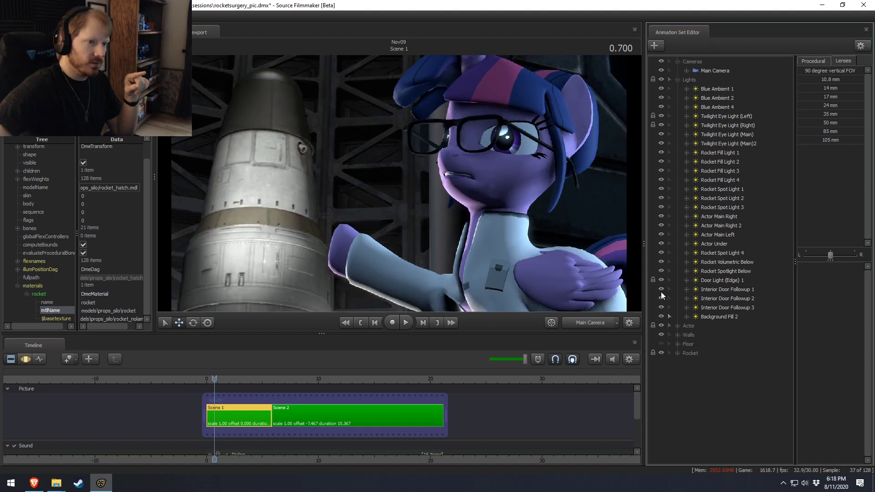
left_click(661, 308)
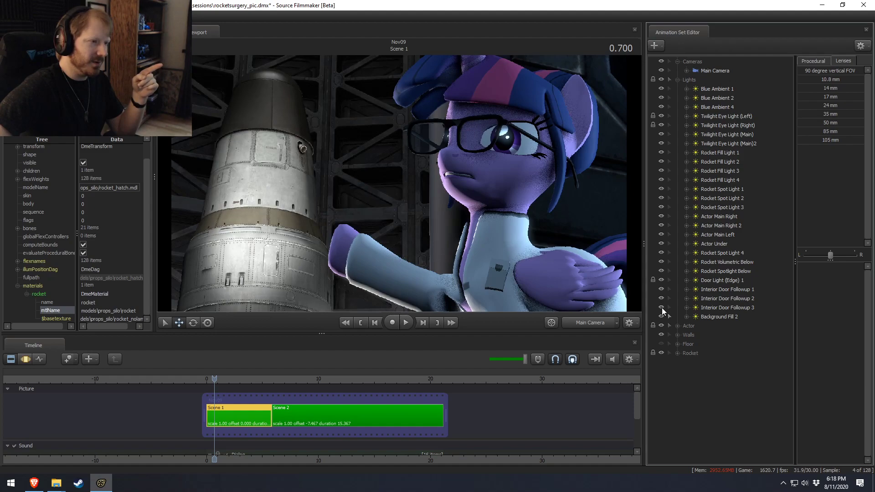
left_click(661, 308)
left_click(737, 307)
left_click(732, 299, "shift")
right_click(732, 299)
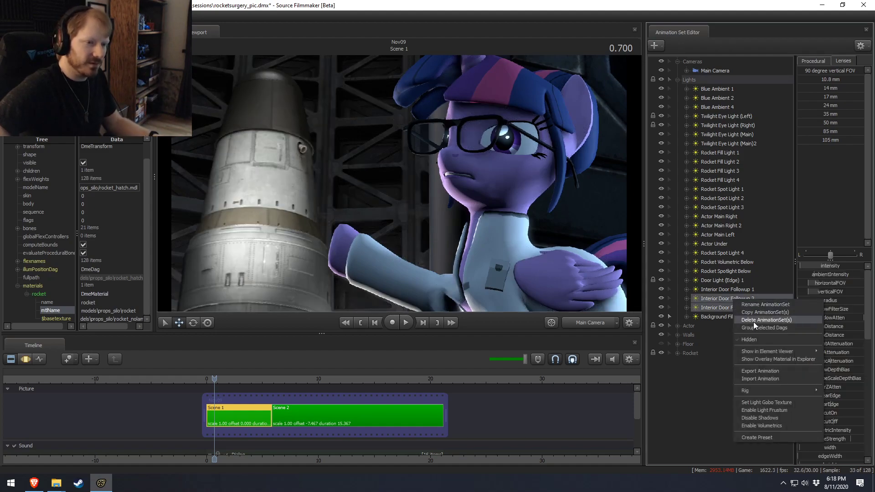
left_click(753, 323)
Test the contribution of Background Fill 2 and Rocket Spot Light 4 by hiding them, and delete both lights
left_click(661, 299)
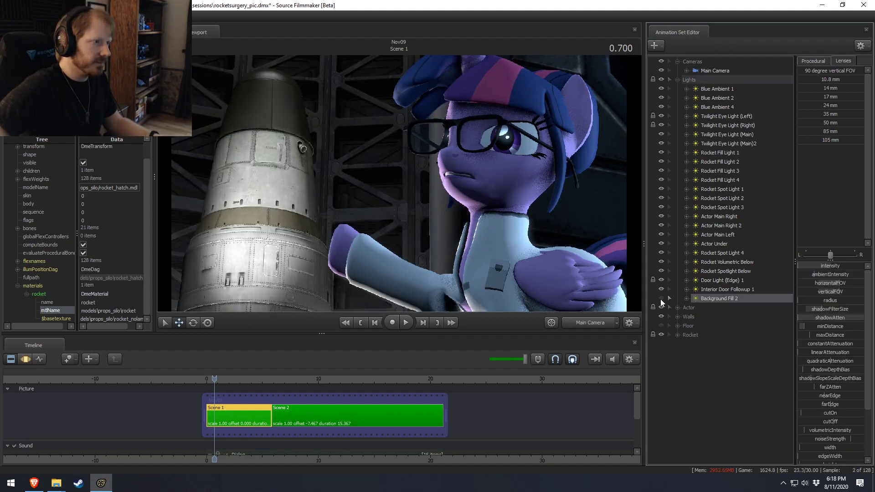
left_click(712, 300)
right_click(712, 300)
left_click(737, 319)
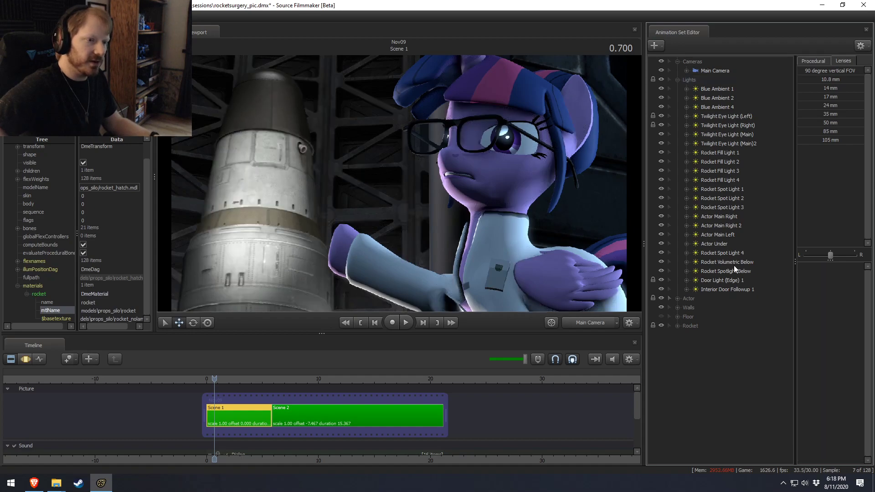
left_click(702, 253)
left_click(660, 252)
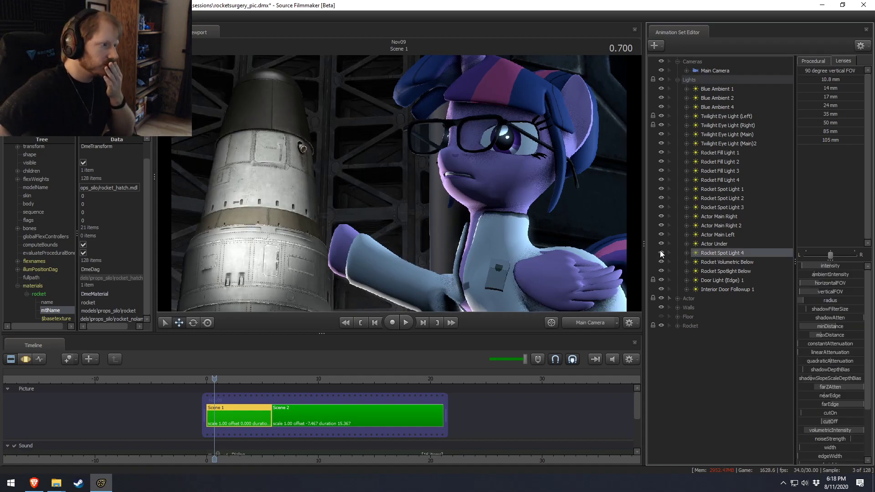
right_click(705, 253)
left_click(735, 273)
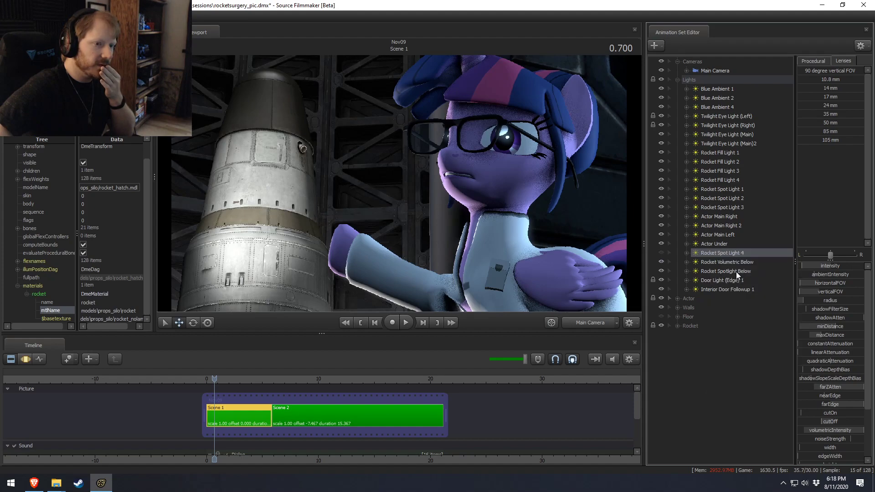
Toggle Rocket Fill Lights 2, 3 and 4 to compare their effect, and delete Rocket Fill Light 3 and Rocket Fill Light 4
left_click(661, 180)
left_click(661, 179)
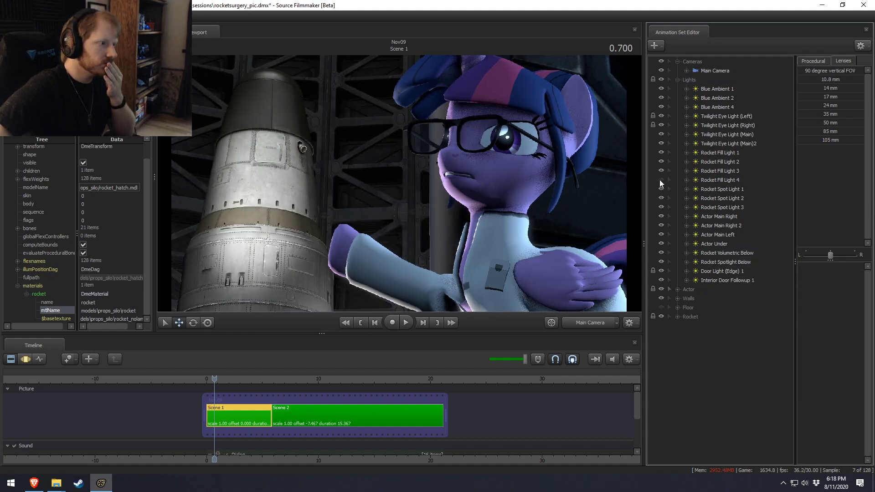
left_click(661, 171)
left_click(661, 170)
left_click(661, 162)
left_click(660, 162)
left_click(661, 162)
left_click(660, 162)
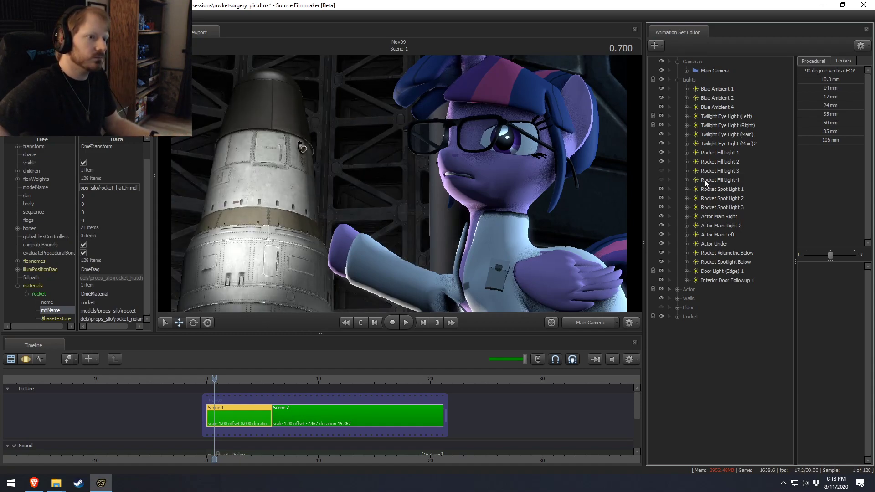
left_click(738, 180)
left_click(734, 171, "ctrl")
right_click(734, 171)
left_click(750, 195)
Duplicate Rocket Spot Light 1, look through the copy, and pull it back to take in more of the rocket
left_click(720, 153)
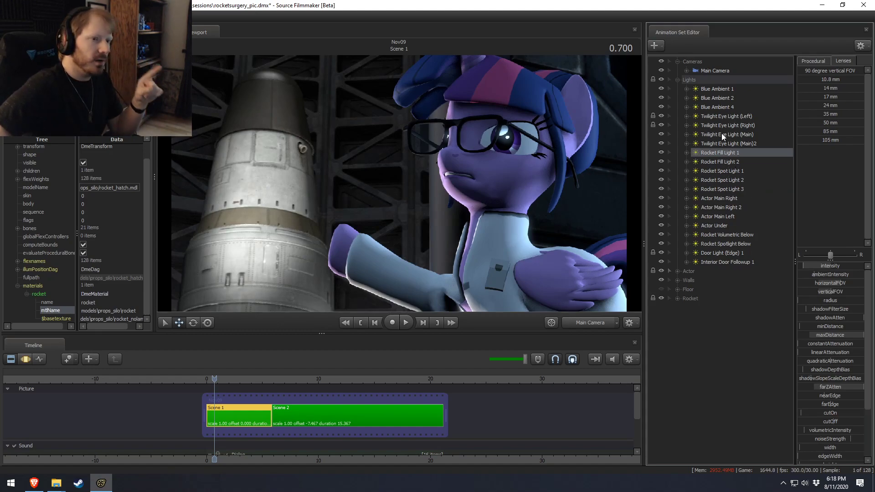
left_click(716, 171)
right_click(707, 171)
left_click(622, 194)
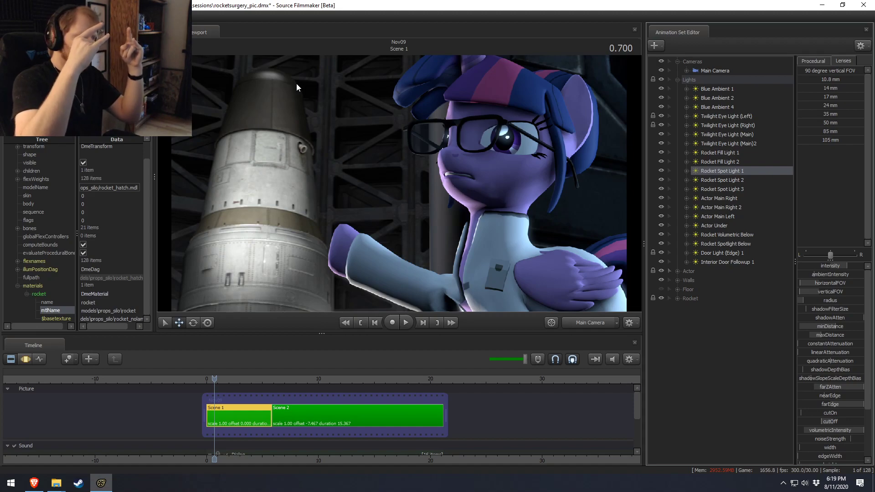
right_click(716, 372)
left_click(735, 420)
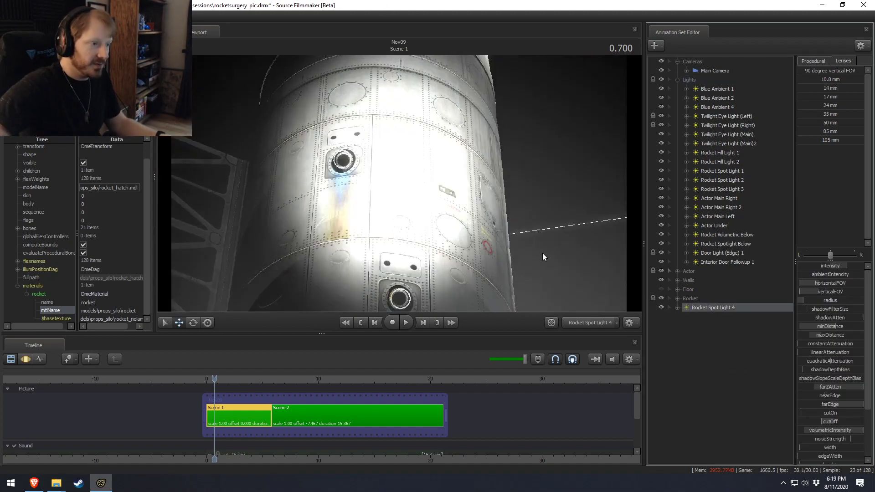
left_click_drag(518, 214, 517, 192)
scroll(518, 213, "down", 5)
Show the Secondary Viewport docked above the Animation Set Editor with the Main Camera view, and resize the neighbouring panes
left_click(49, 17)
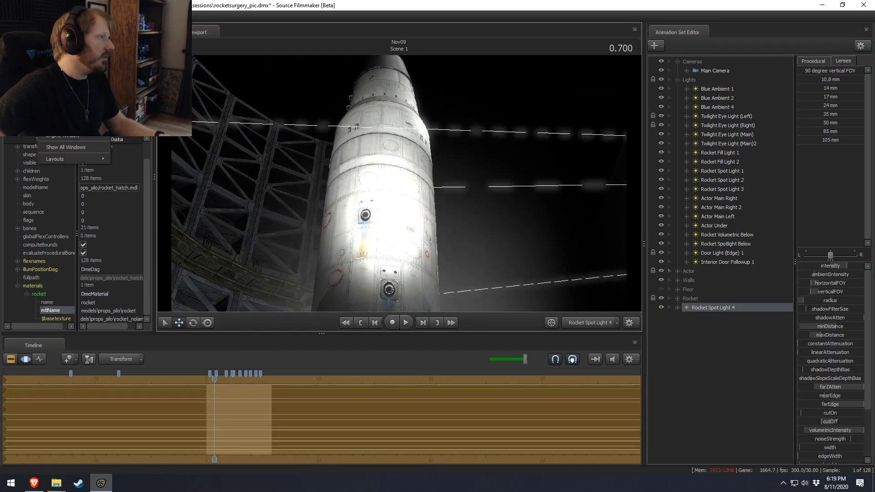
left_click(62, 135)
key("F11")
left_click(49, 16)
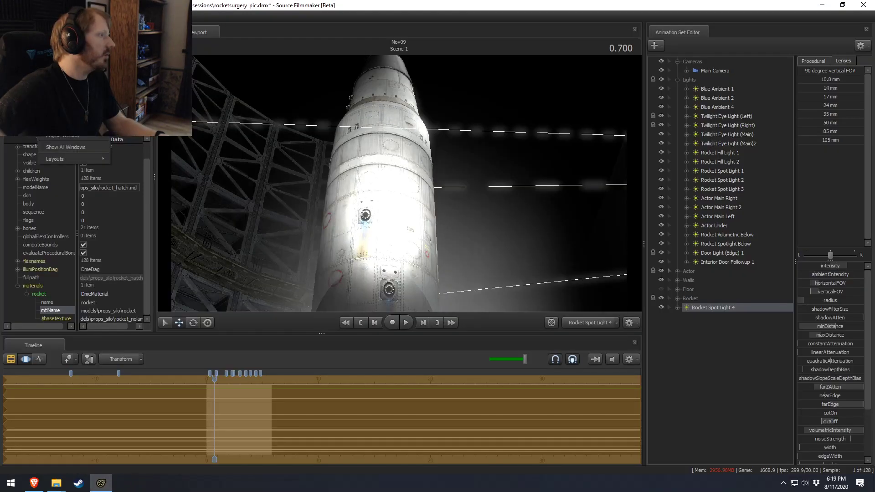
left_click(64, 114)
left_click_drag(475, 204, 754, 231)
left_click_drag(644, 226, 628, 228)
left_click_drag(750, 134, 737, 221)
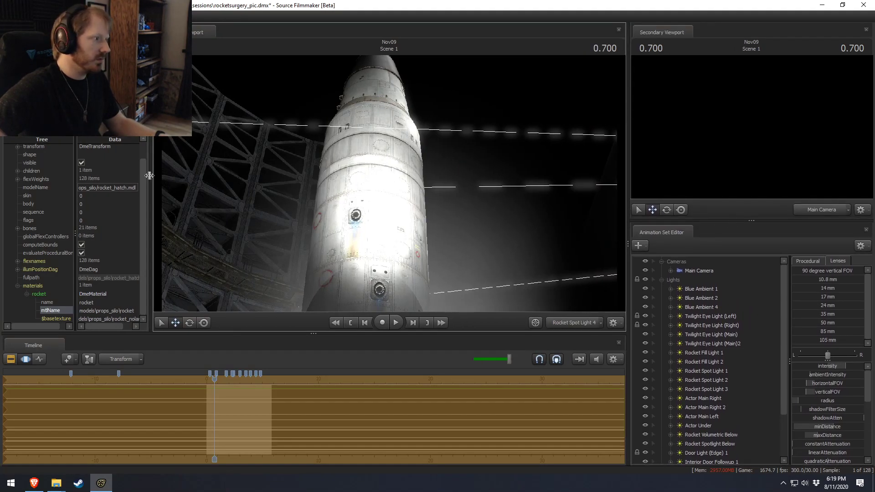
left_click_drag(149, 175, 192, 189)
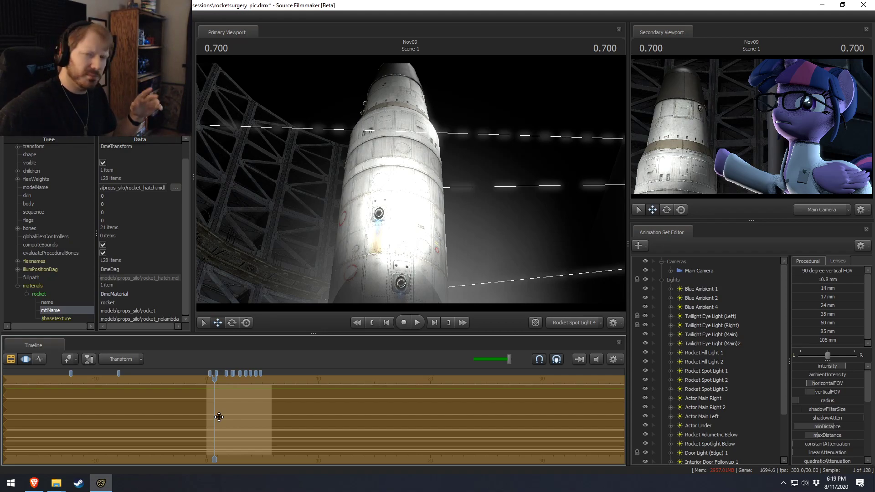
Collapse the Lights group, try moving the new rocket spotlight into it, and undo that move
key("F2")
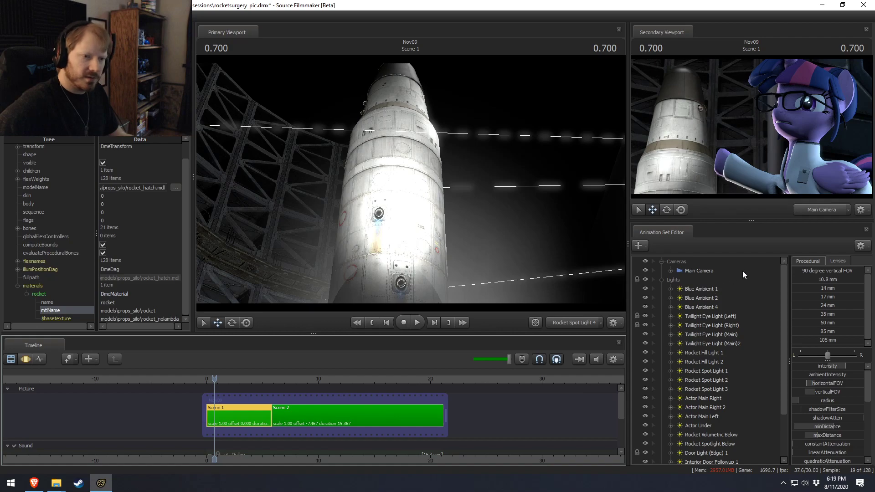
left_click(662, 280)
left_click_drag(684, 324, 677, 281)
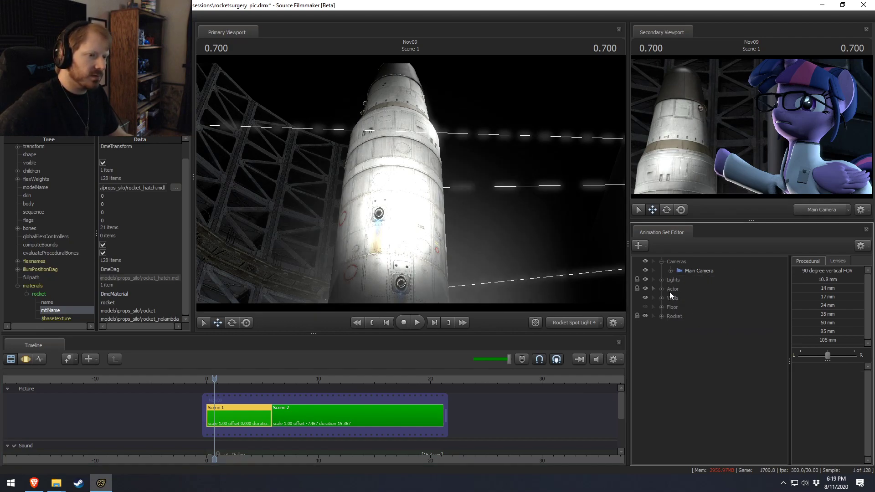
key("ctrl+z")
Look through the new rocket spotlight and reposition it behind the rocket, facing the actor, to rim-light the rocket's edge
left_click_drag(683, 325, 534, 221)
left_click(516, 245)
left_click(446, 253)
key("ctrl+2")
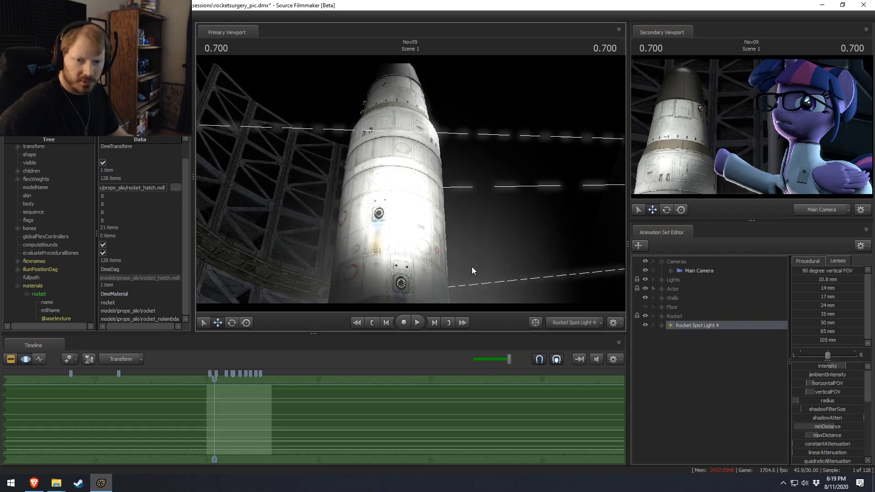
left_click_drag(410, 184, 422, 154)
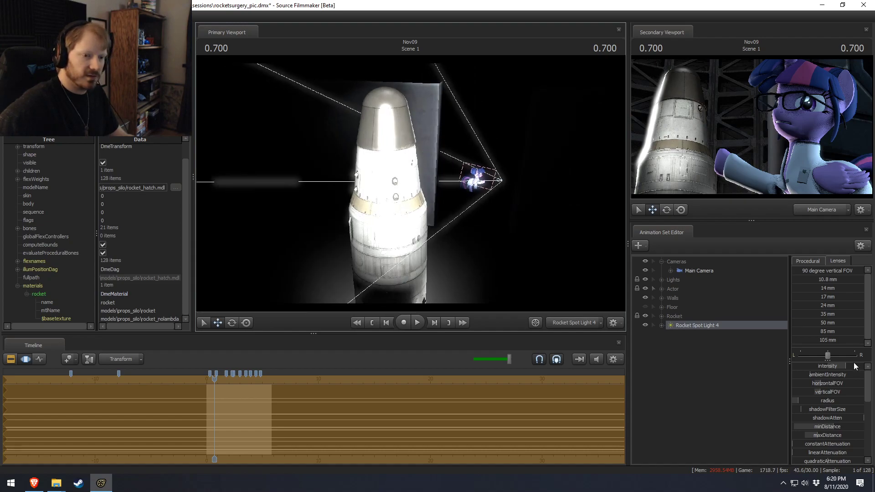
Reduce the maxDistance of the new rocket spotlight
mouse_move(839, 436)
left_mouse_down()
mouse_move(819, 436)
mouse_move(827, 436)
left_mouse_up()
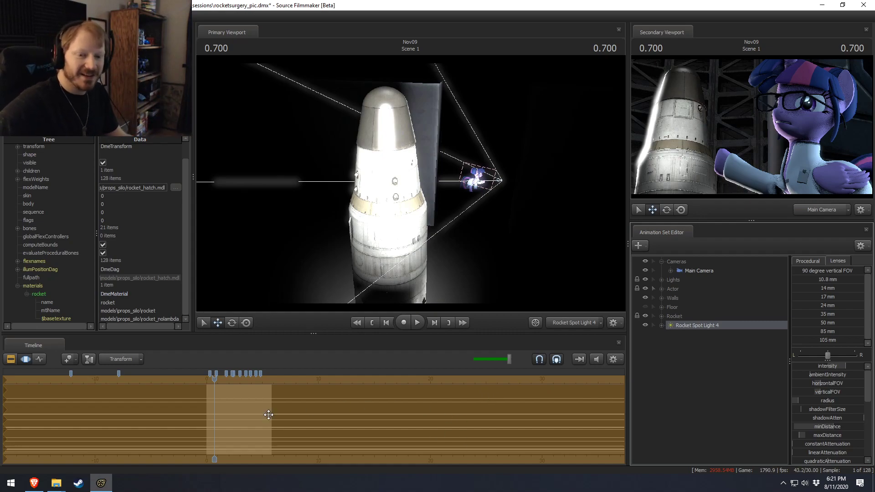
scroll(214, 426, "up", 3)
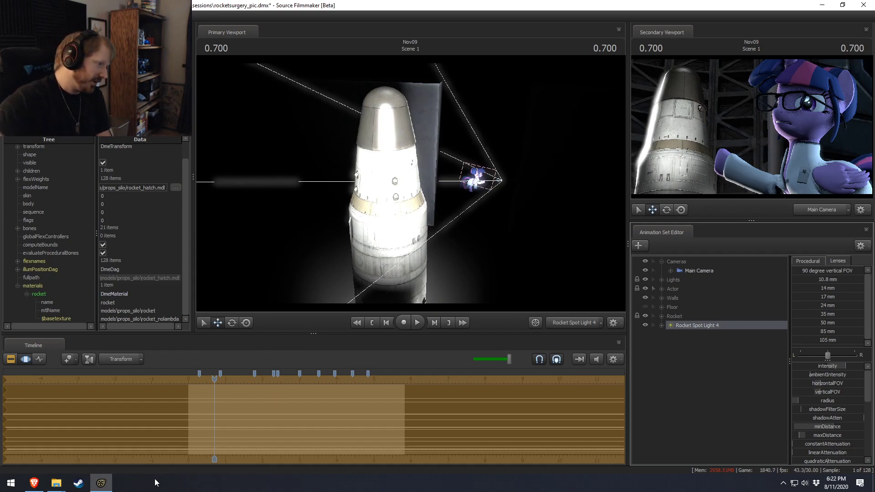
Switch to Steam, look over the account's own profile page, and reload it to check the hours played in Source Filmmaker
right_click(78, 483)
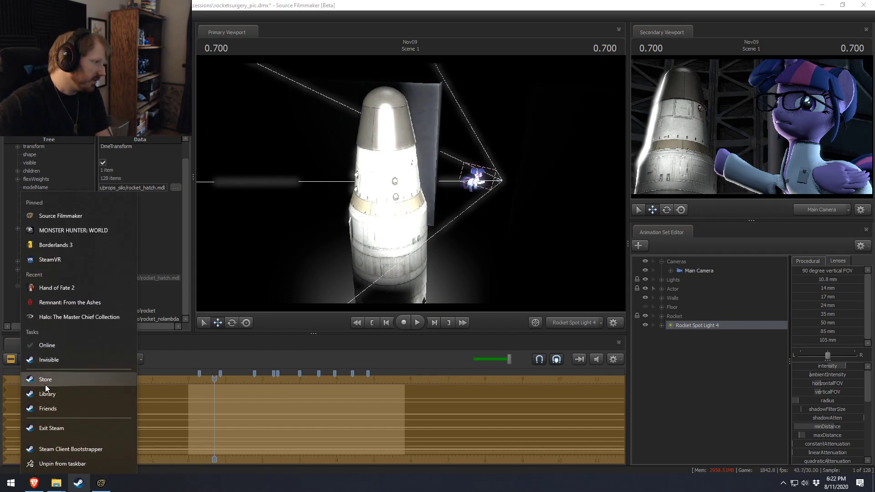
left_click(45, 383)
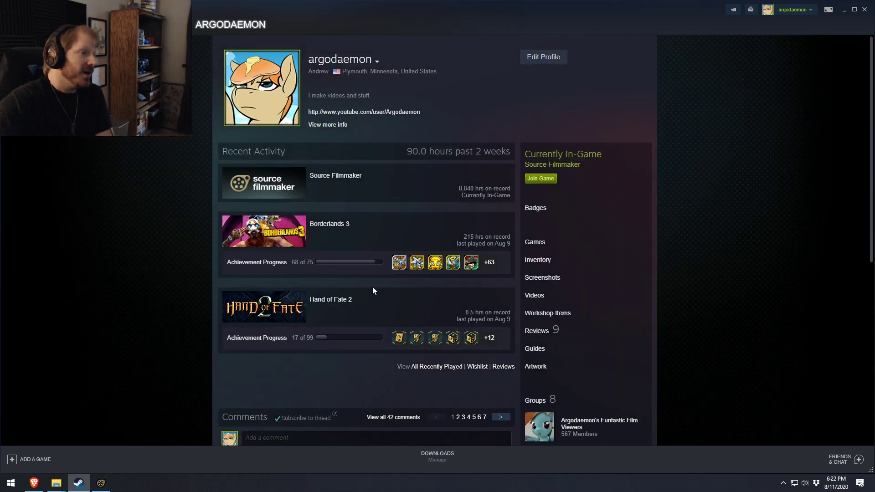
scroll(371, 337, "down", 5)
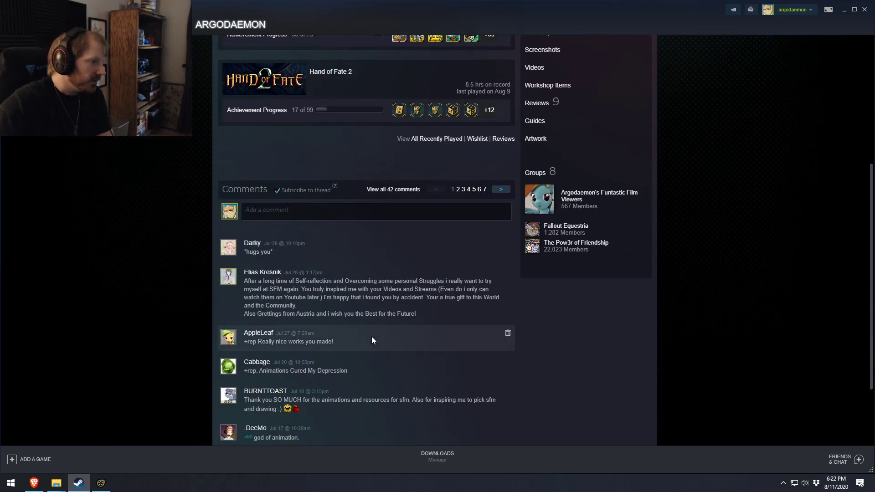
scroll(371, 338, "up", 5)
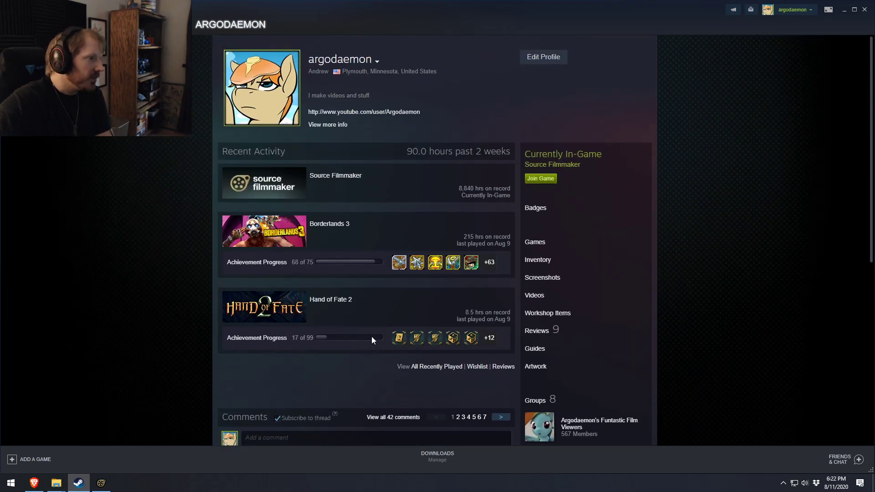
right_click(763, 133)
left_click(774, 158)
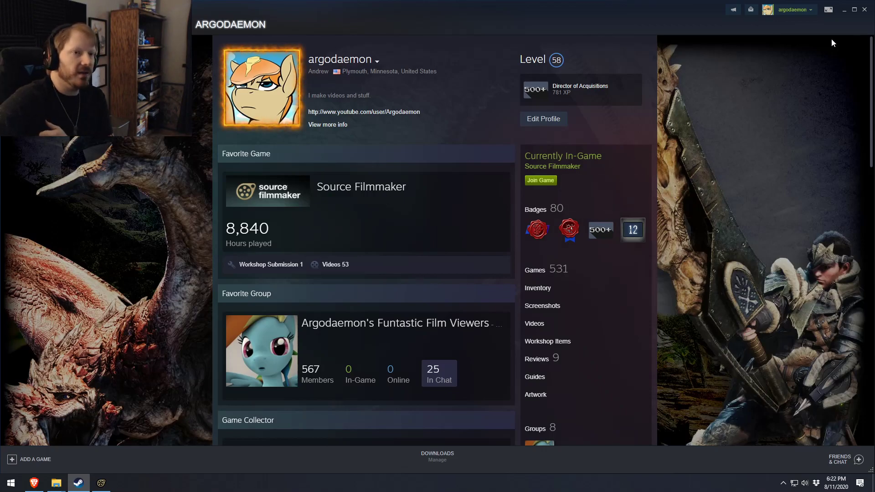
Return to Source Filmmaker, look over the megapack models in the model browser for a new animation set, and cancel the selection
left_click(864, 9)
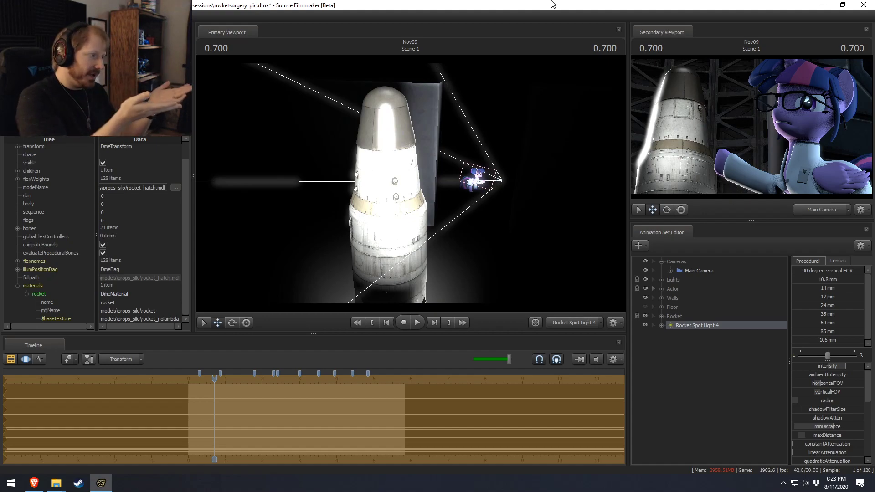
left_click(113, 318)
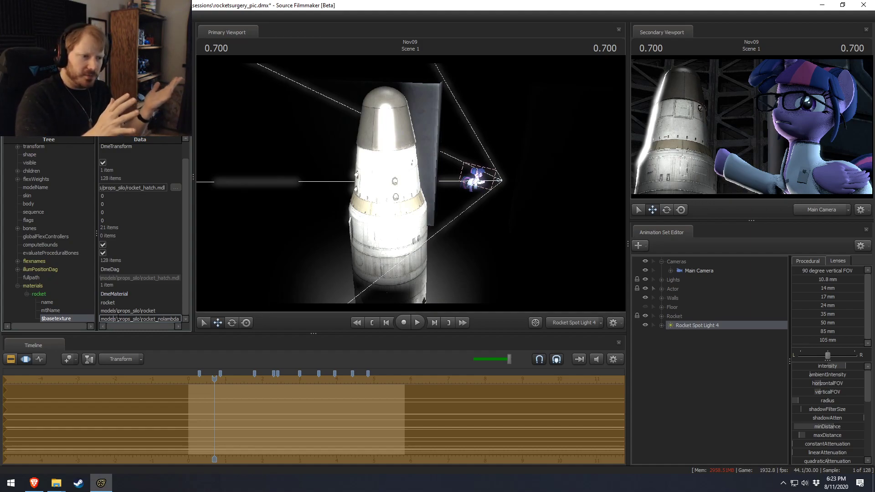
right_click(698, 348)
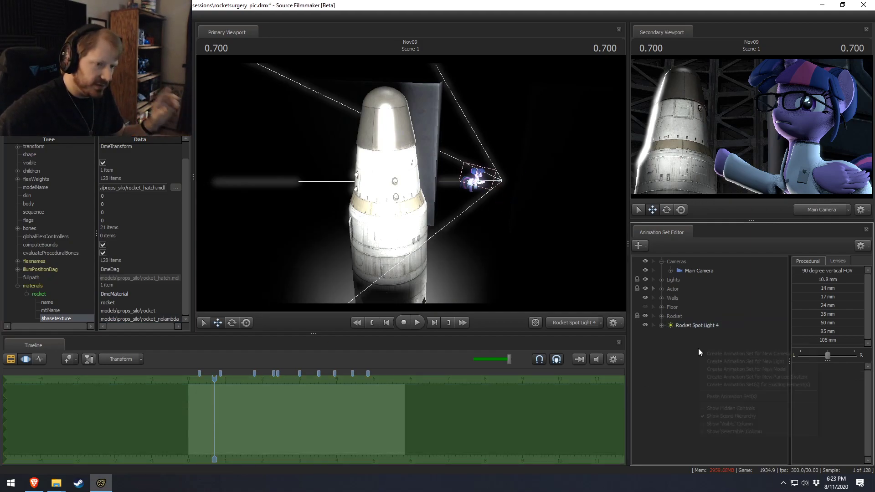
left_click(729, 369)
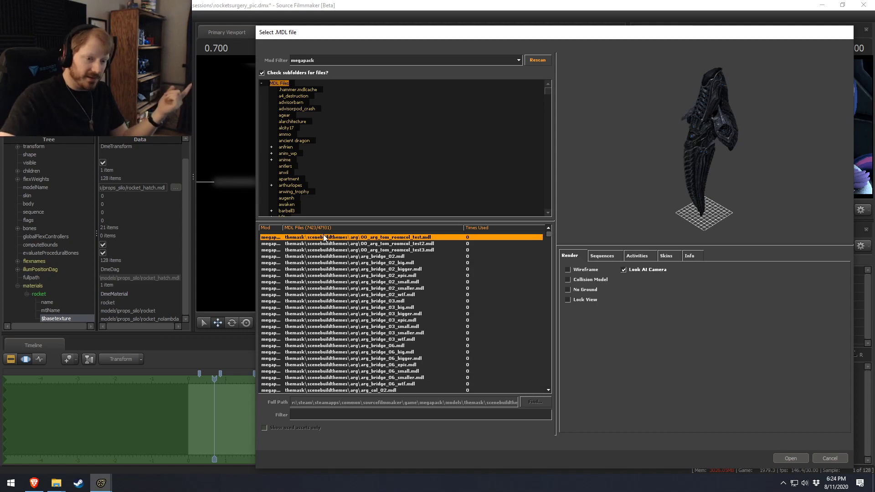
left_click(829, 458)
right_click(688, 360)
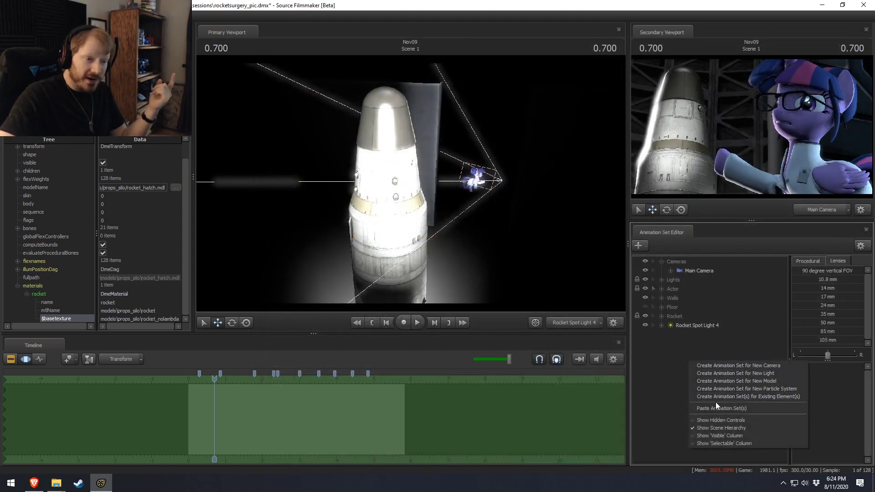
left_click(667, 370)
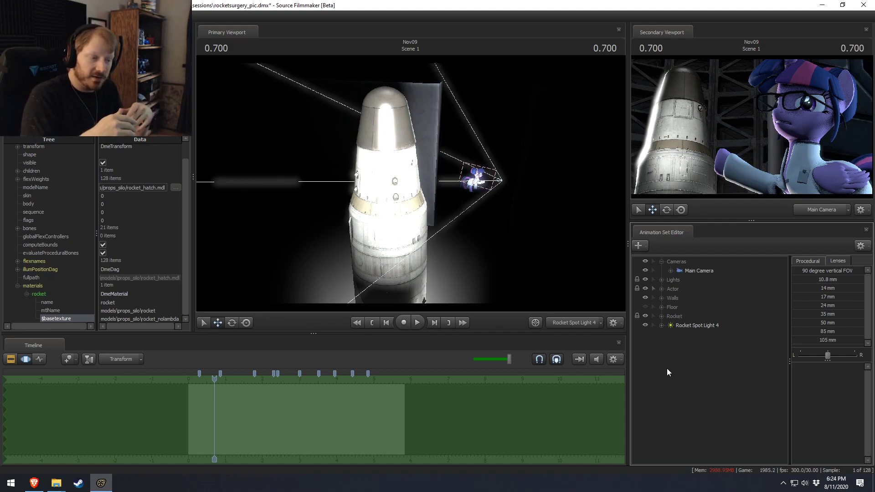
Show the sound tracks in the clip editor and look over the options available for the Dialog track
key("F3")
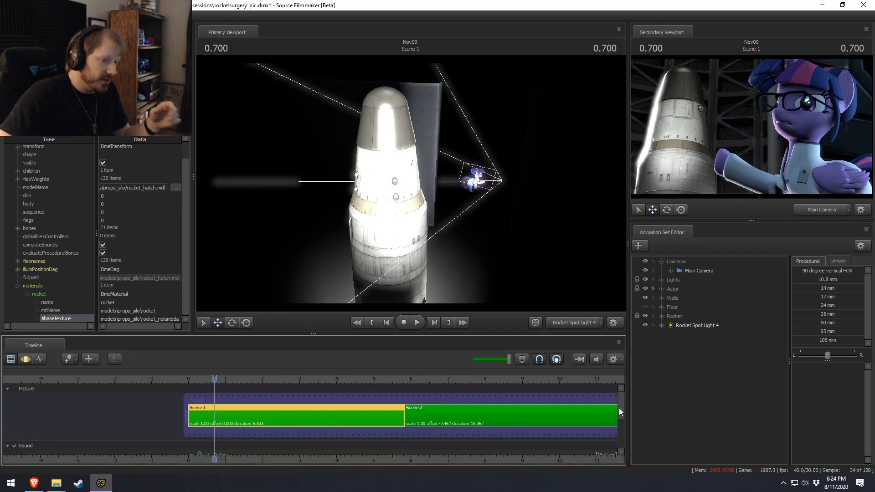
scroll(618, 412, "down", 3)
right_click(255, 403)
right_click(234, 397)
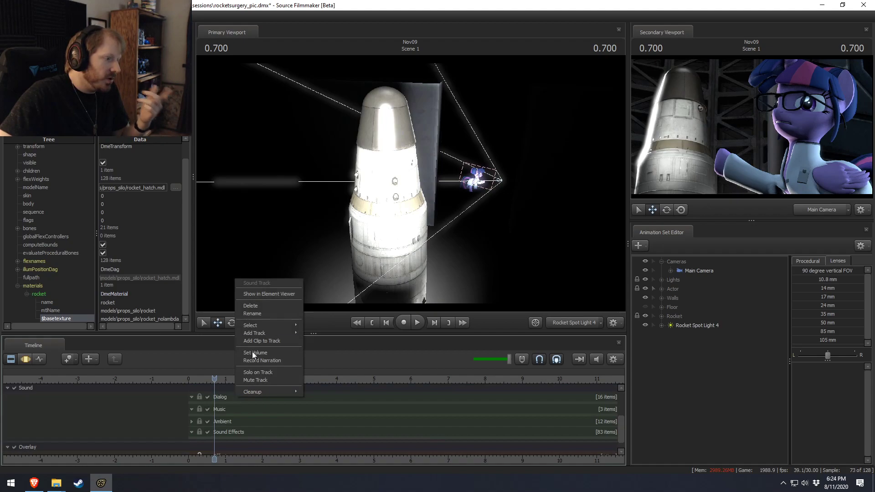
left_click(435, 349)
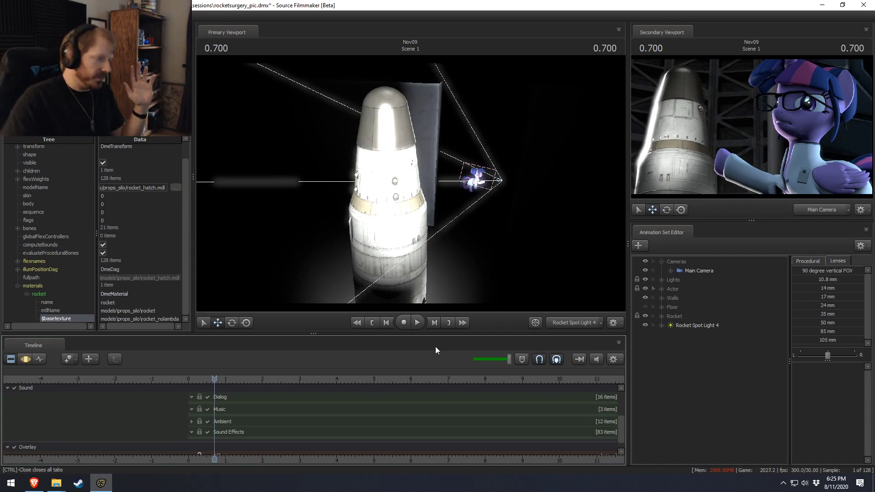
Switch to File Explorer, go to SourceFilmmaker's game\usermod folder, and open gameinfo.txt
mouse_move(56, 482)
left_click(147, 445)
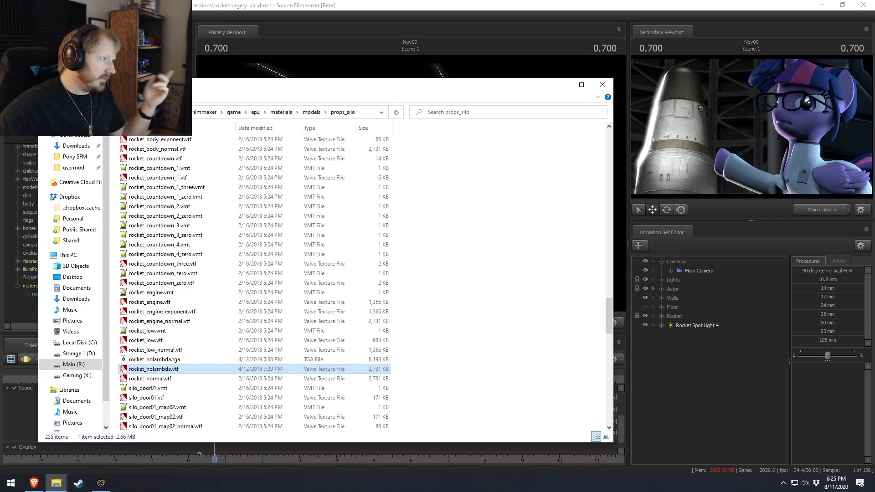
left_click(205, 113)
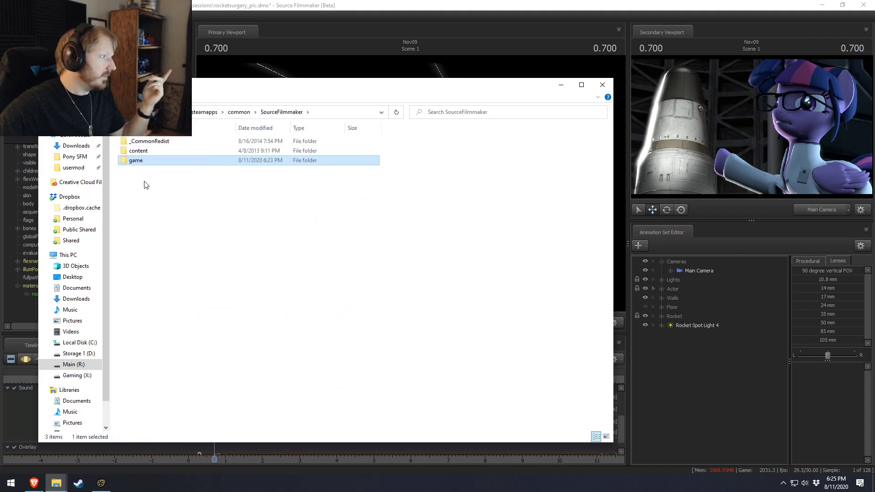
double_click(136, 158)
scroll(132, 228, "down", 7)
double_click(127, 246)
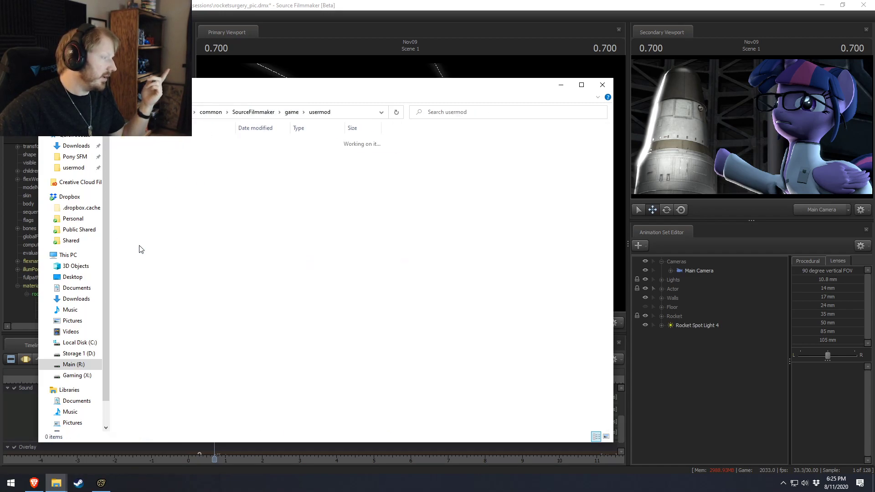
scroll(138, 248, "down", 4)
left_click(144, 206)
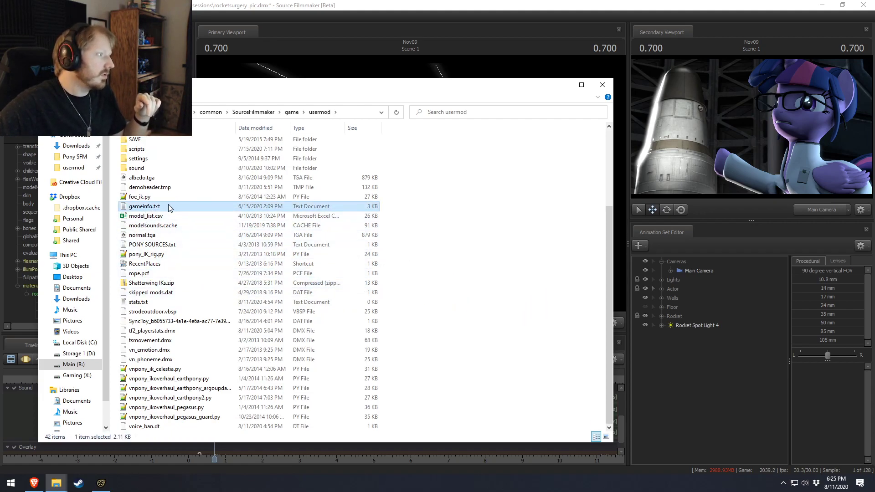
double_click(167, 207)
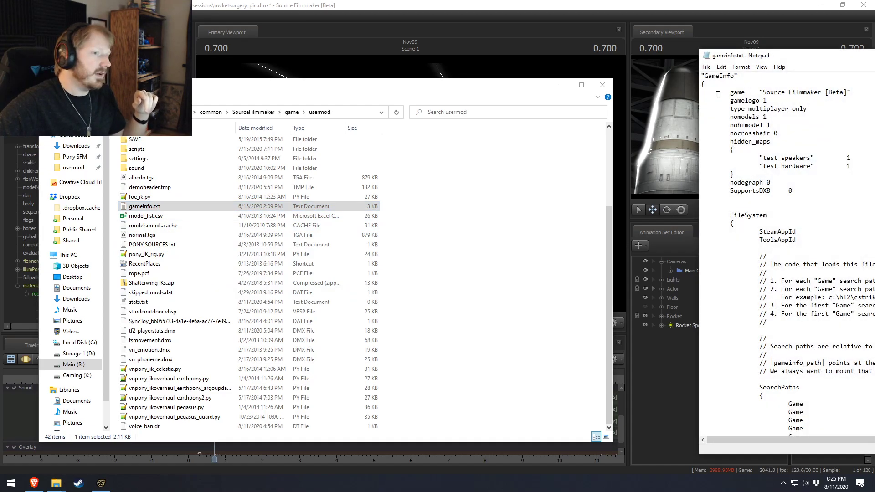
Review the SearchPaths entries in gameinfo.txt, including the commented-out games, and return to Source Filmmaker
left_click_drag(839, 59, 255, 62)
scroll(295, 236, "down", 6)
scroll(294, 236, "down", 7)
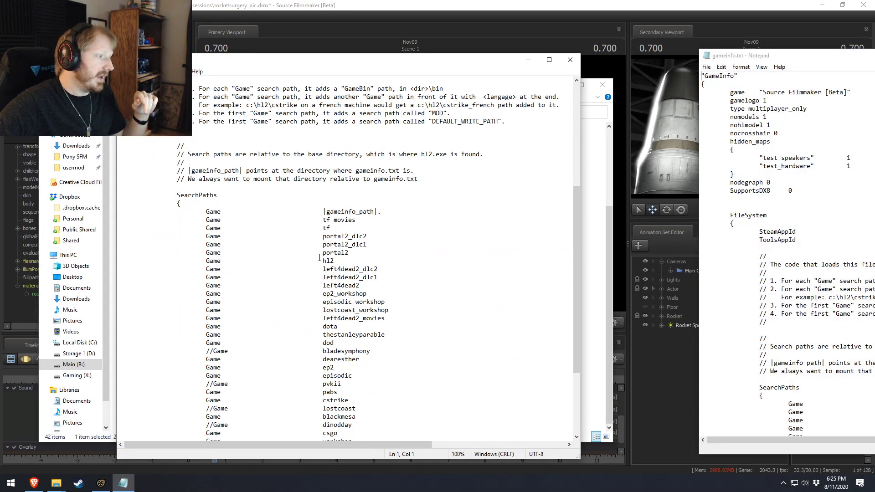
left_click_drag(213, 236, 215, 287)
left_click(213, 310)
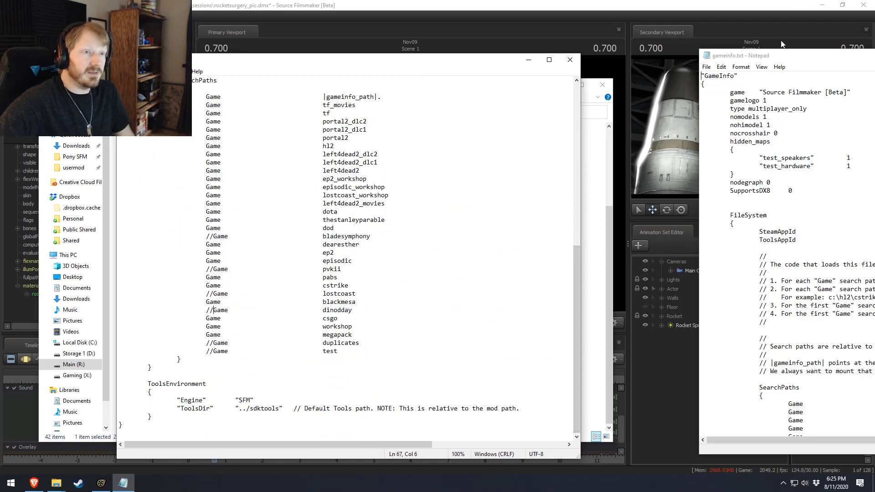
left_click_drag(782, 56, 357, 94)
left_click(729, 93)
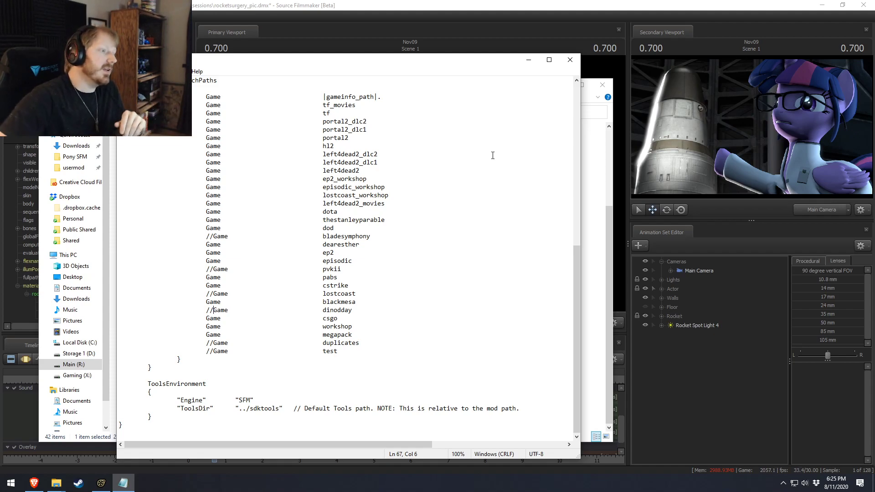
left_click(570, 60)
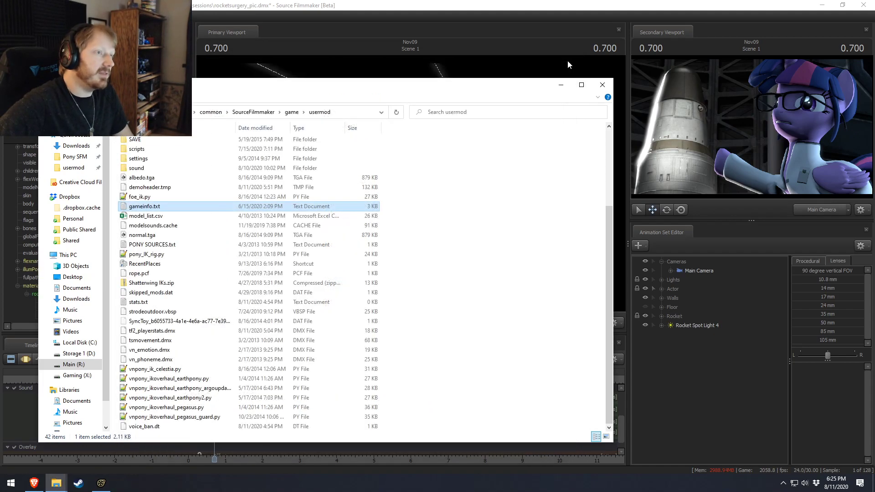
left_click(560, 85)
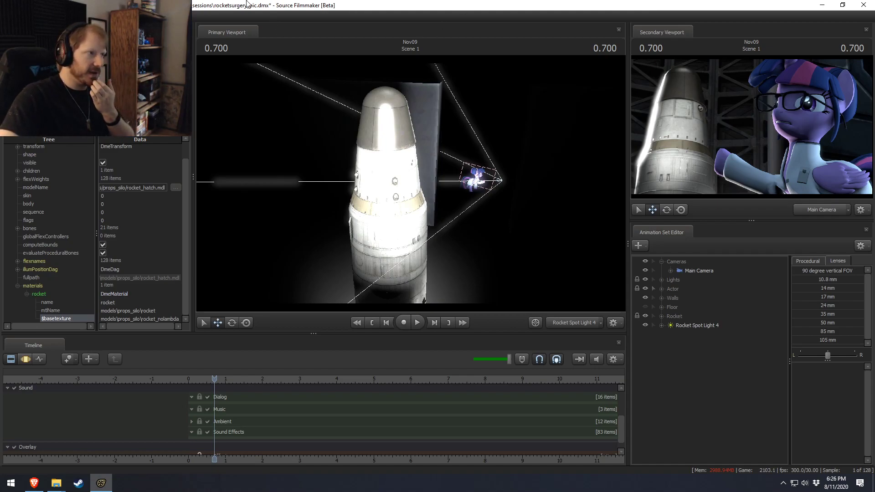
Save the session and switch the primary viewport to the Main Camera
key("ctrl+s")
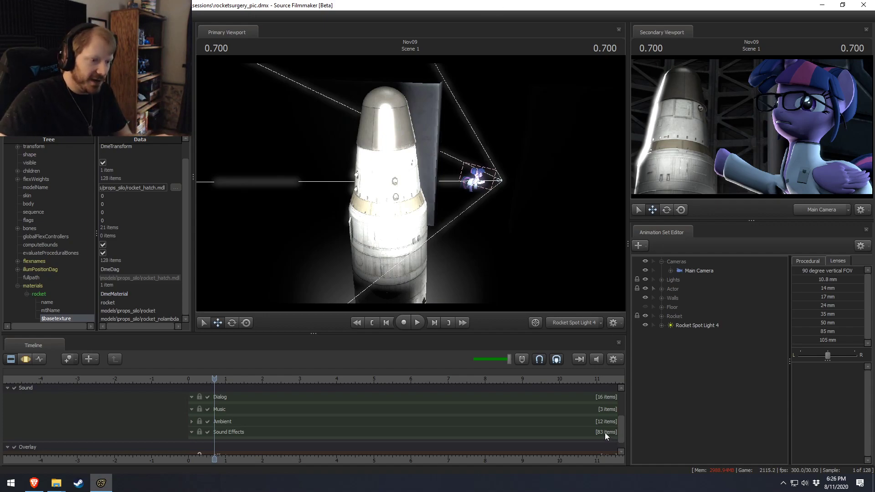
left_click(192, 422)
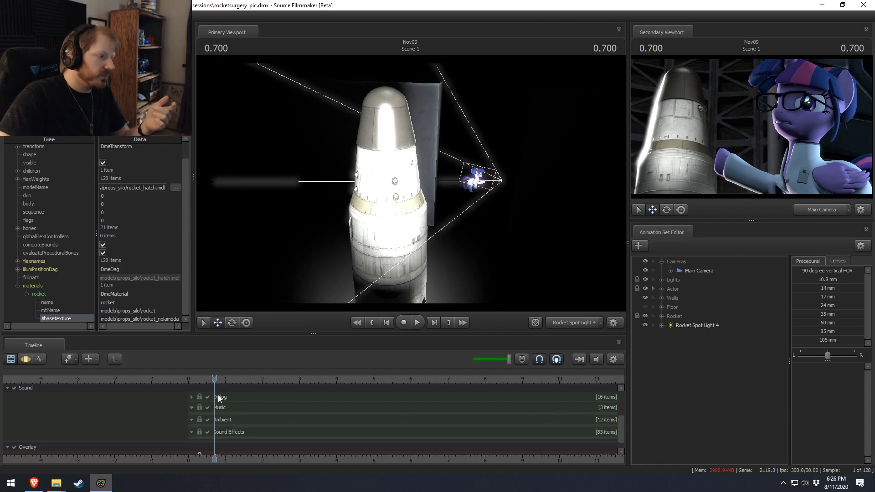
left_click_drag(620, 420, 621, 392)
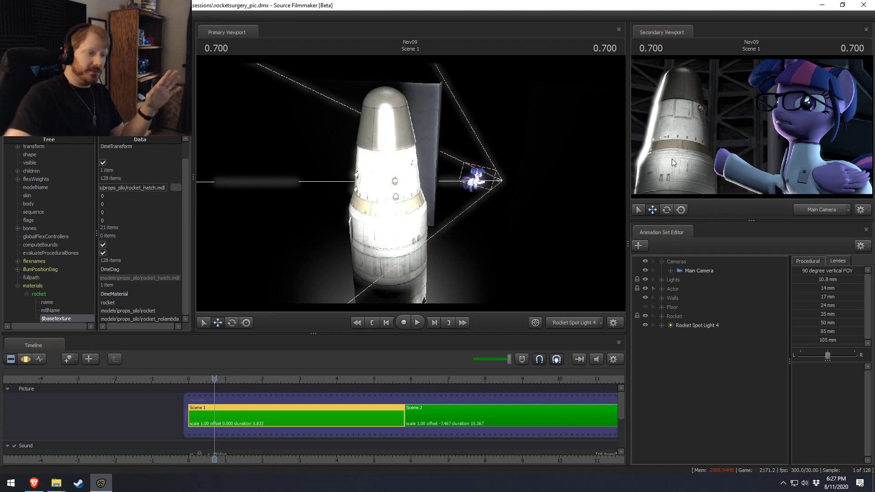
left_click(572, 322)
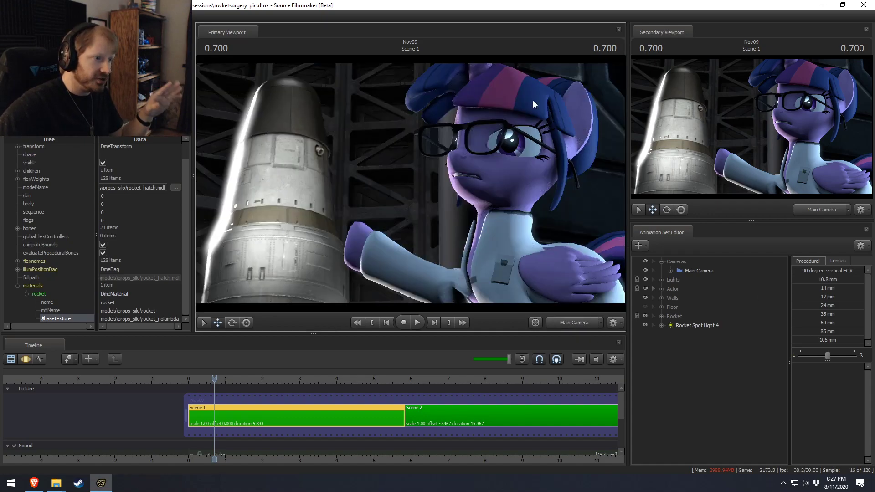
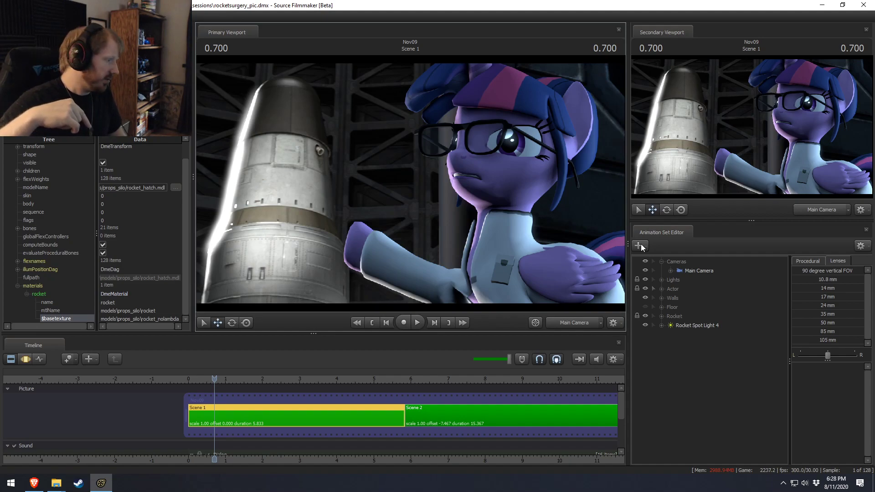
Switch to Steam and open the library page for Half-Life: Alyx
left_click(78, 482)
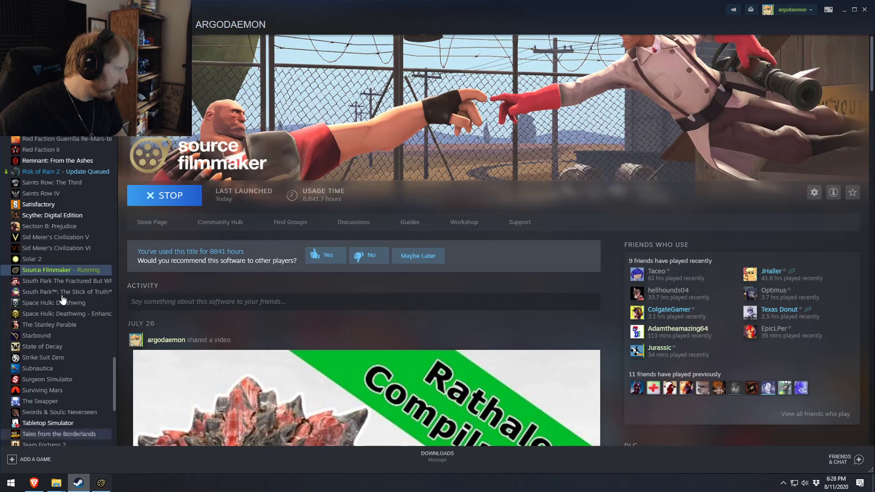
scroll(82, 195, "up", 15)
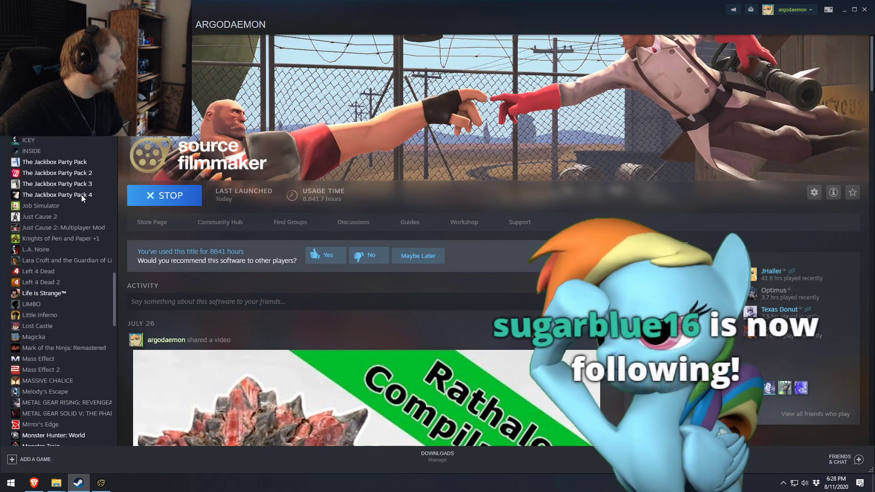
scroll(81, 196, "up", 3)
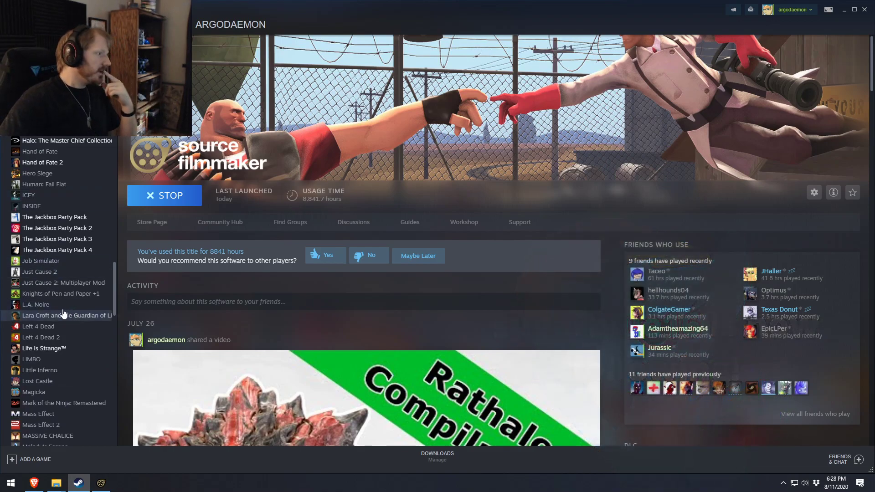
scroll(75, 273, "up", 3)
left_click(52, 221)
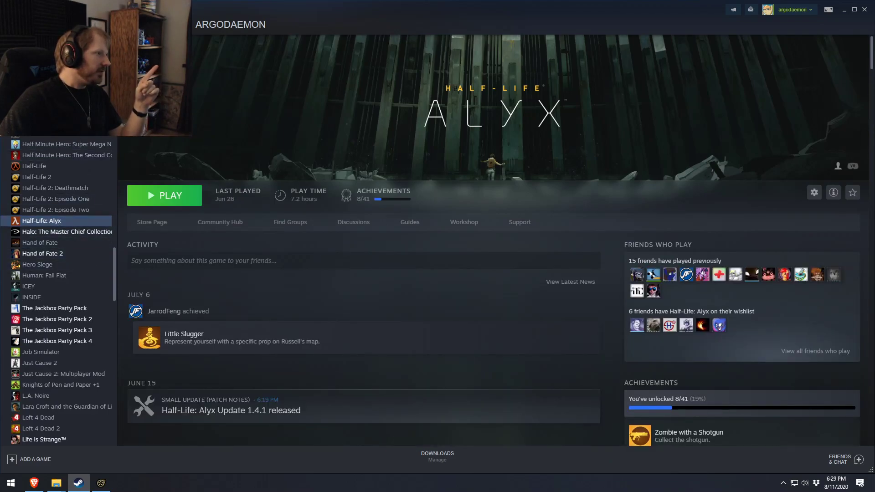
Look through the Steam library list, including its tools and SDKs, around the Half-Life entries, and return to Source Filmmaker
scroll(51, 166, "up", 15)
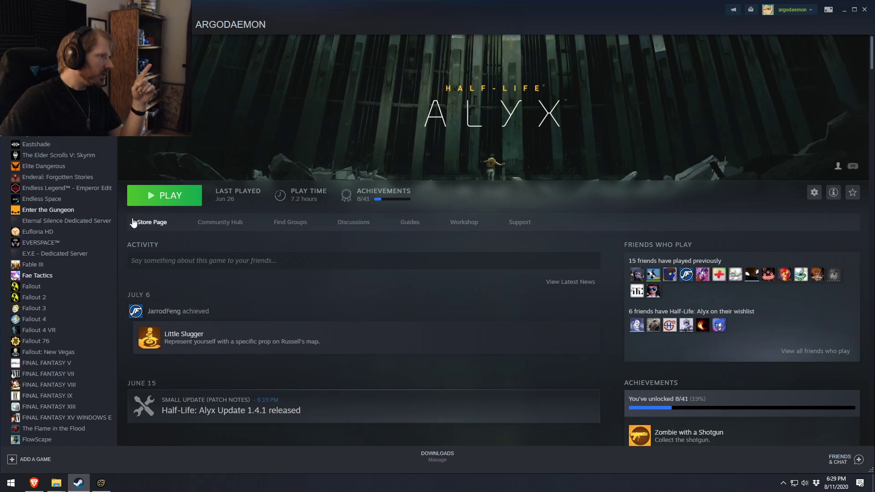
scroll(116, 192, "down", 15)
left_click_drag(125, 319, 143, 216)
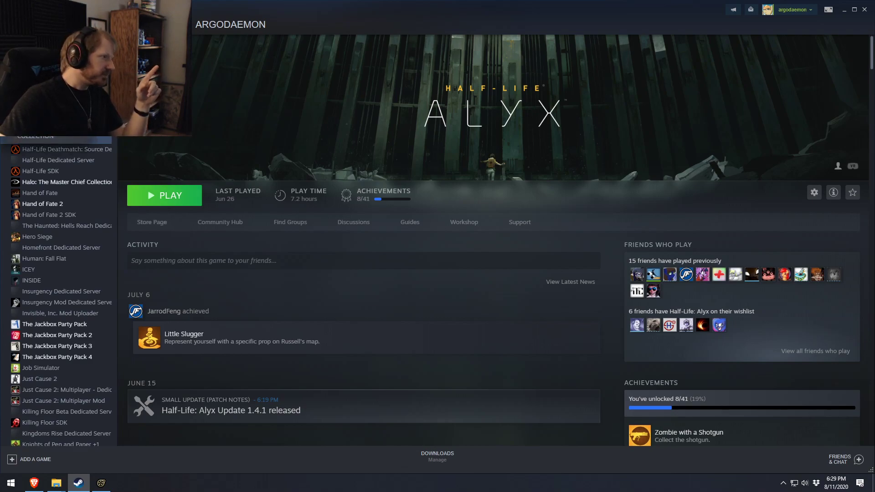
scroll(75, 262, "down", 8)
scroll(61, 283, "up", 10)
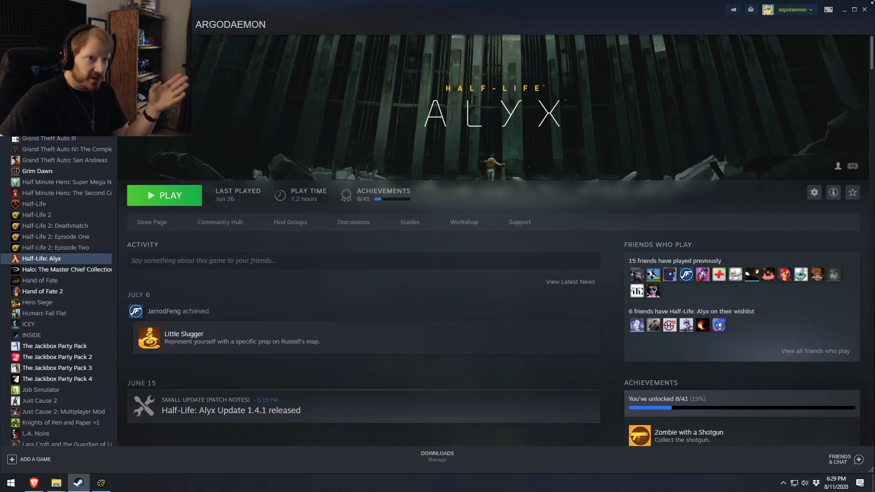
left_click(844, 9)
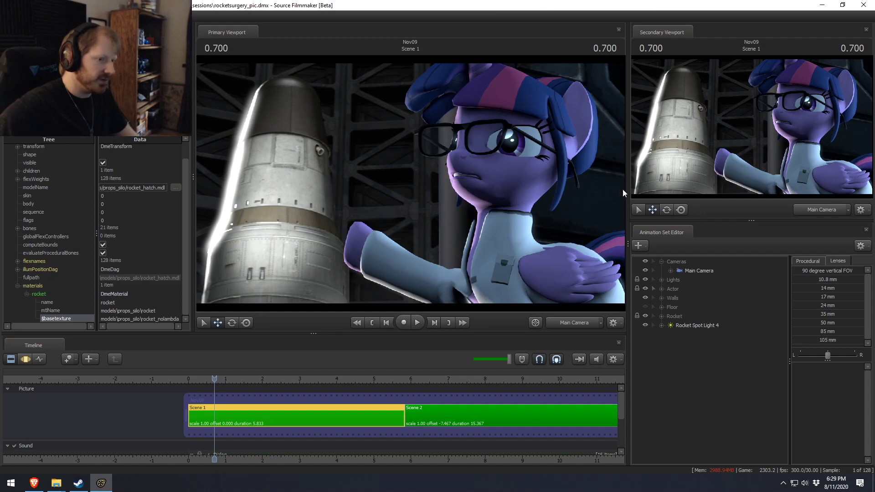
Expand Twilight Sparkle's Face controls under Actor, select the Lower Face group in the motion editor, and adjust its jaw_open slider
left_click(662, 289)
left_click(670, 298)
left_click(680, 307)
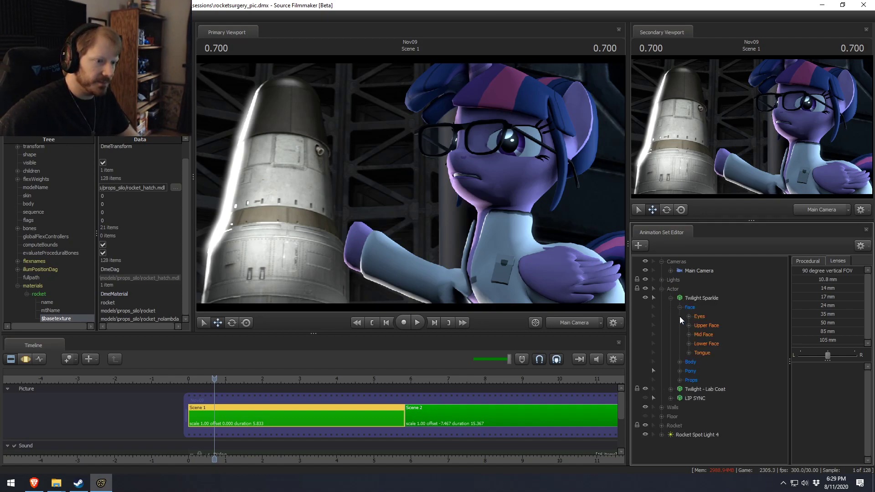
left_click(706, 325)
key("F3")
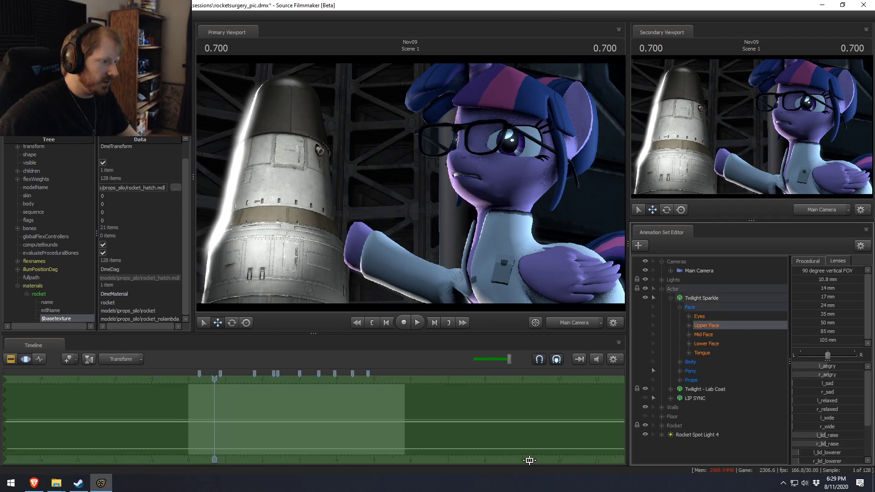
left_click(706, 343)
left_click_drag(806, 366, 796, 367)
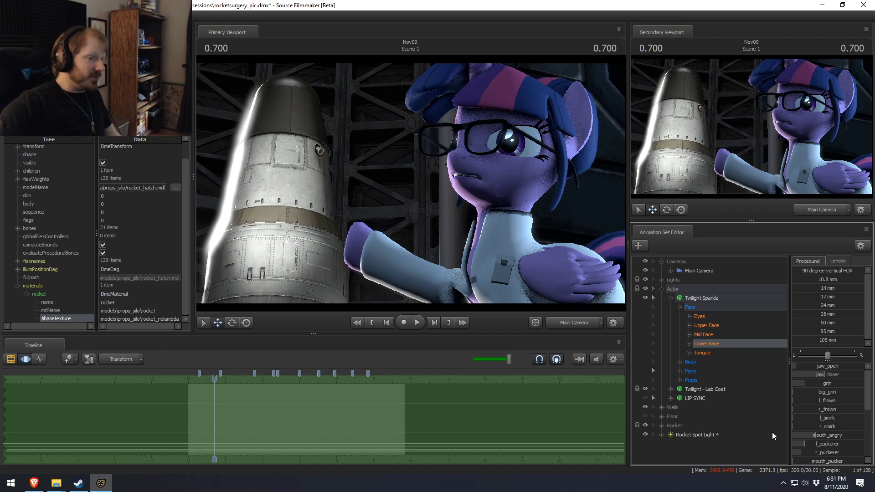
Select Rocket Spot Light 4 and reposition and re-aim it at the rocket through its own view in the motion editor
left_click(662, 289)
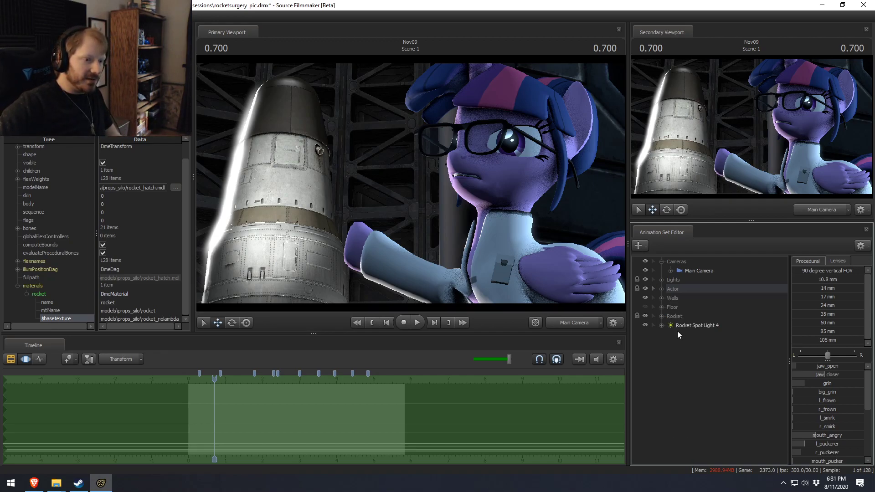
left_click(695, 325)
left_click(482, 229)
key("F3")
left_click_drag(470, 246, 497, 245)
key("a")
key("s")
key("w")
key("s")
key("s")
left_click_drag(411, 184, 411, 184)
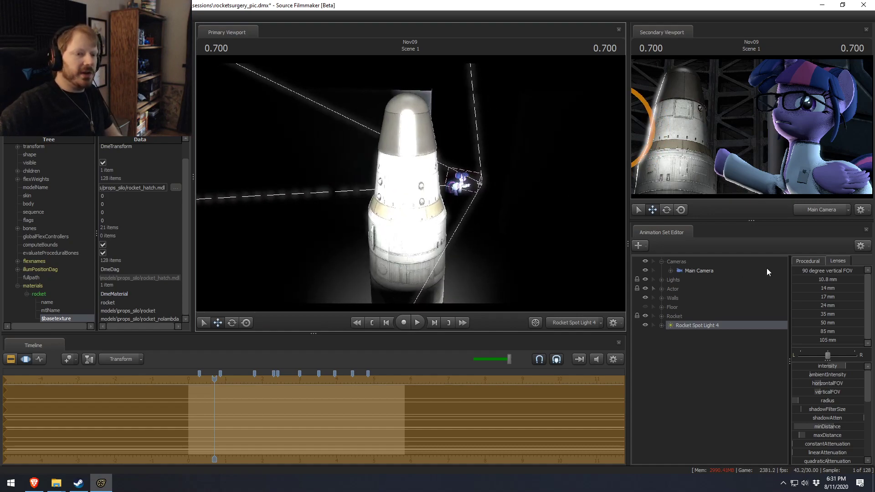
Lower the intensity of Rocket Spot Light 4 and fine-tune its aim on the rocket, comparing results in the clip editor
left_click(815, 261)
key("F2")
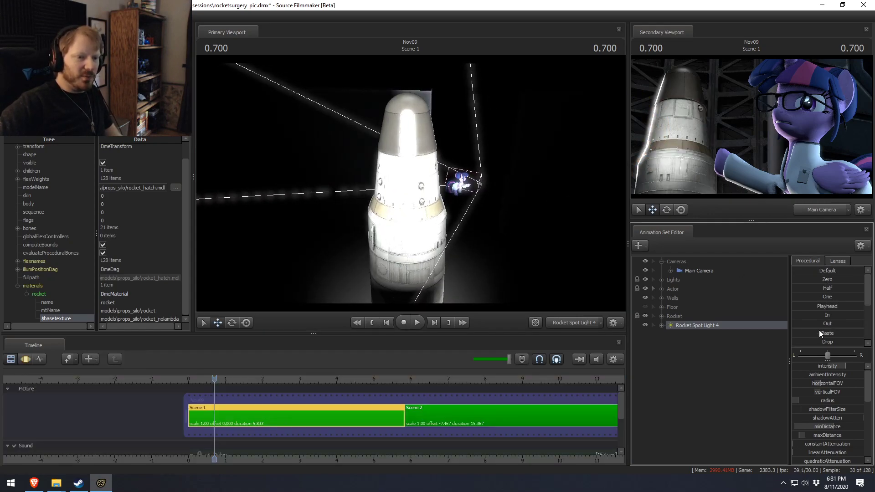
key("F3")
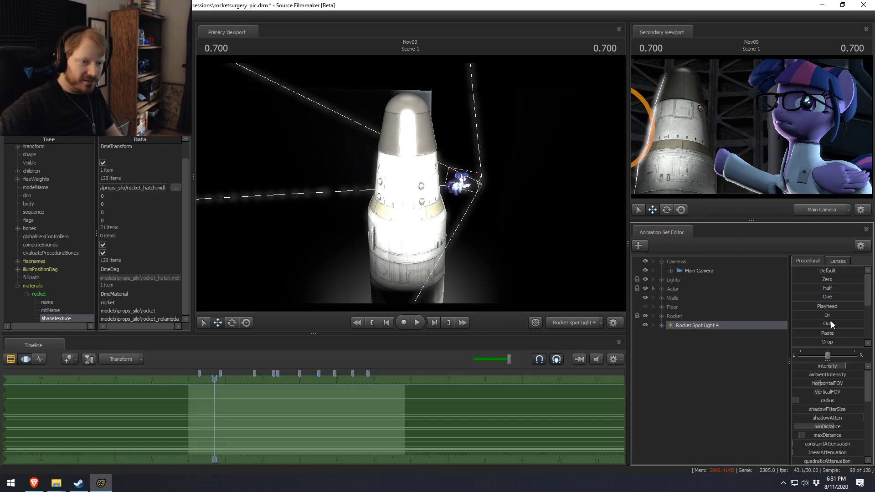
left_click_drag(827, 366, 807, 366)
key("F2")
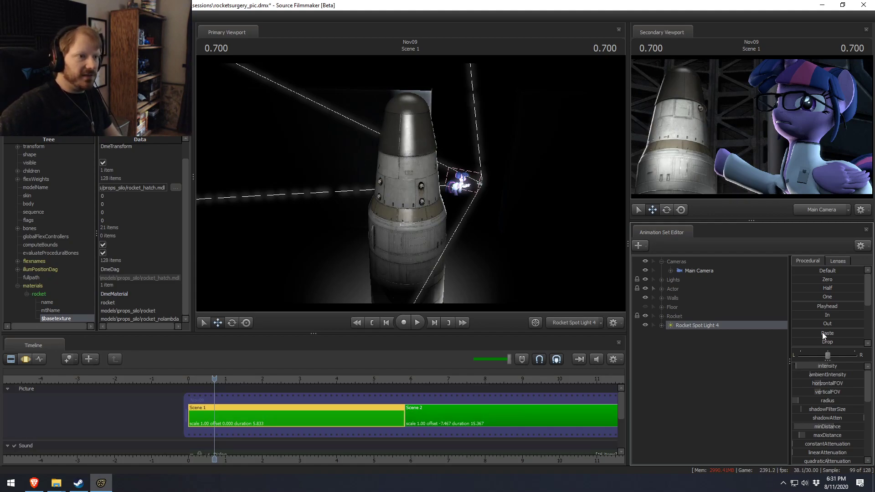
key("F3")
key("F2")
key("F3")
left_click_drag(507, 211, 410, 183)
key("F2")
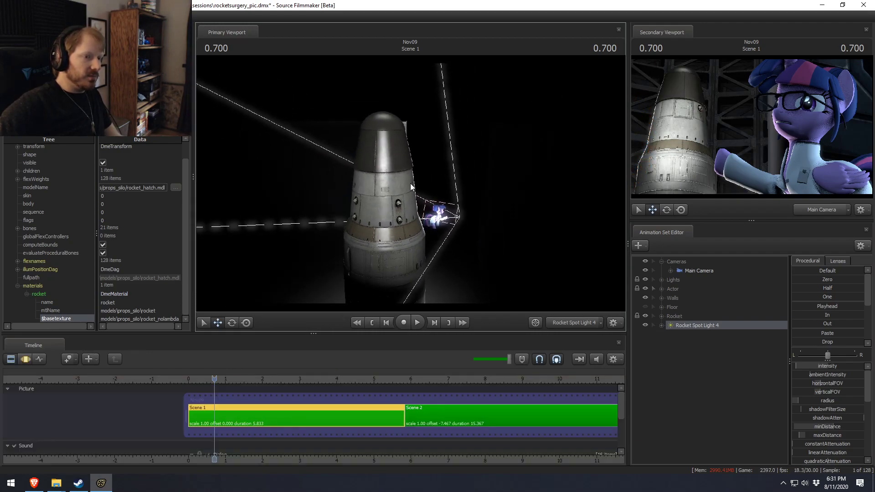
Rename the Rocket Spot Light 4 animation set to Rocket Rim 1
right_click(687, 324)
left_click(730, 326)
type("ocke")
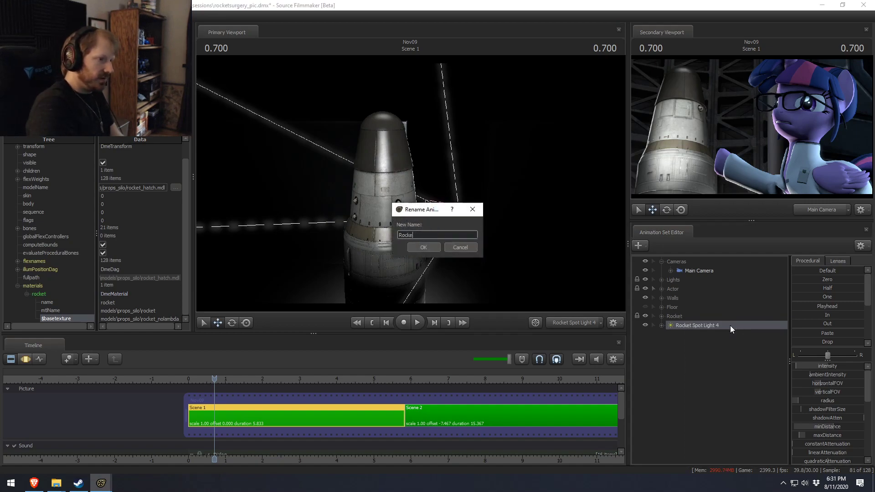
type("t Rim 1")
key("Return")
Duplicate the Rocket Rim 1 light by copying and pasting its animation set
right_click(730, 325)
left_click(758, 342)
right_click(709, 358)
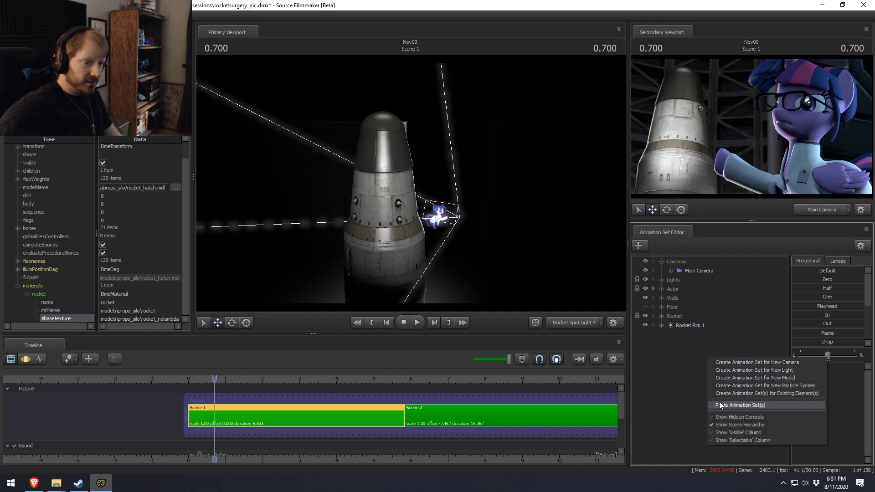
left_click(747, 405)
Move the Rocket Rim 2 light to the rocket's other side and aim it back at the rocket
key("F3")
left_click_drag(575, 304, 622, 285)
key("F1")
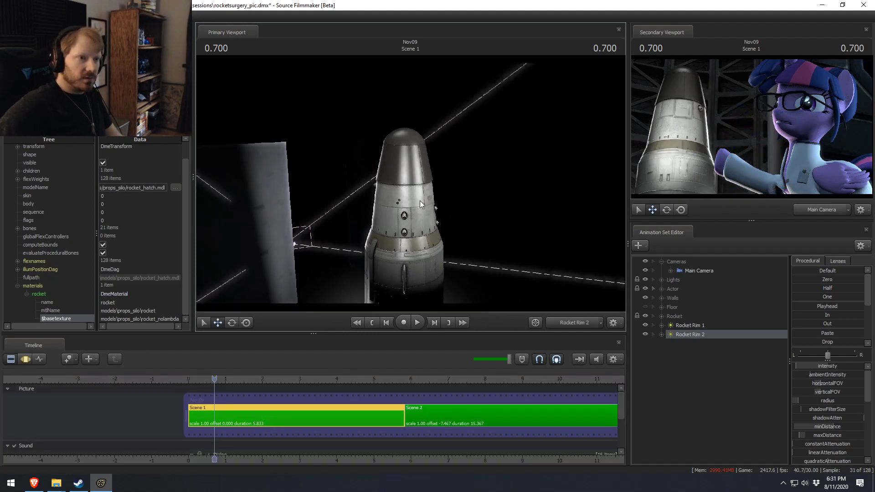
key("F2")
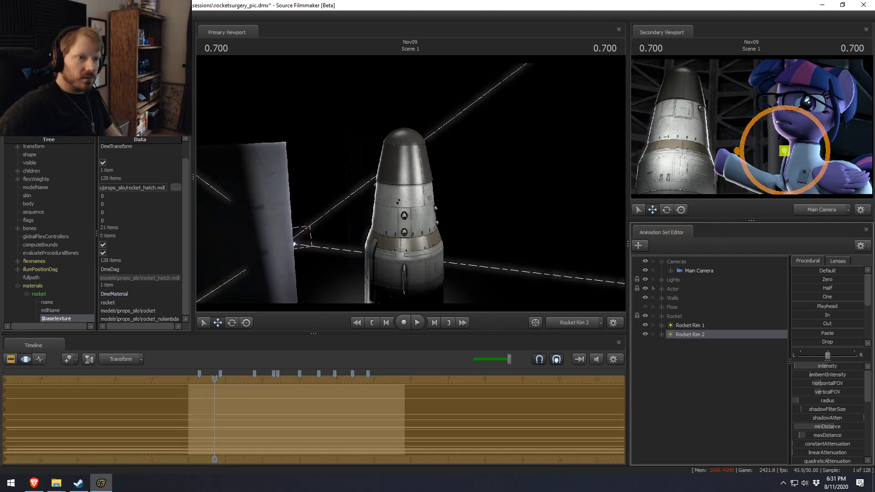
key("F2")
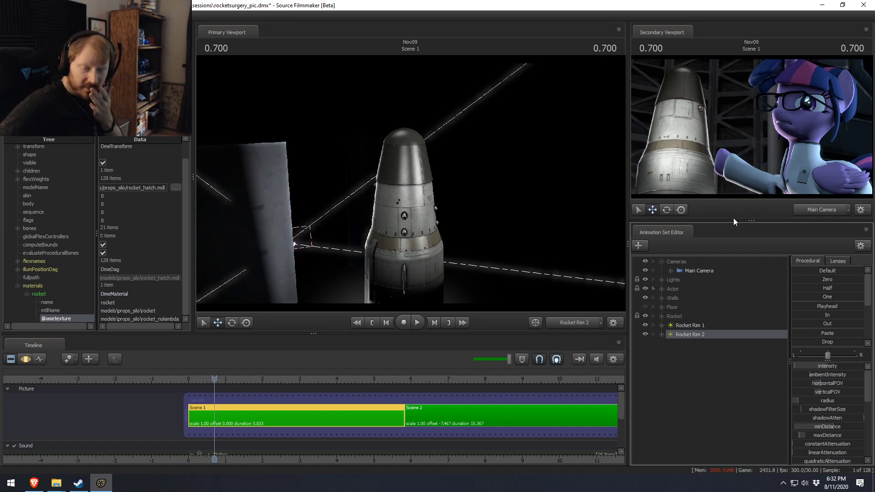
Check the rocket's rim lighting through the Main Camera with the playhead moved to 2.833
left_click(567, 321)
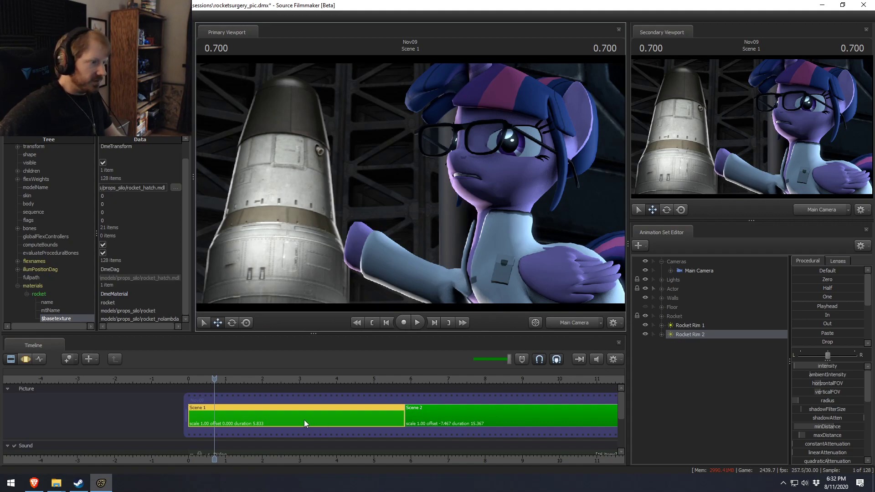
left_click_drag(207, 383, 230, 382)
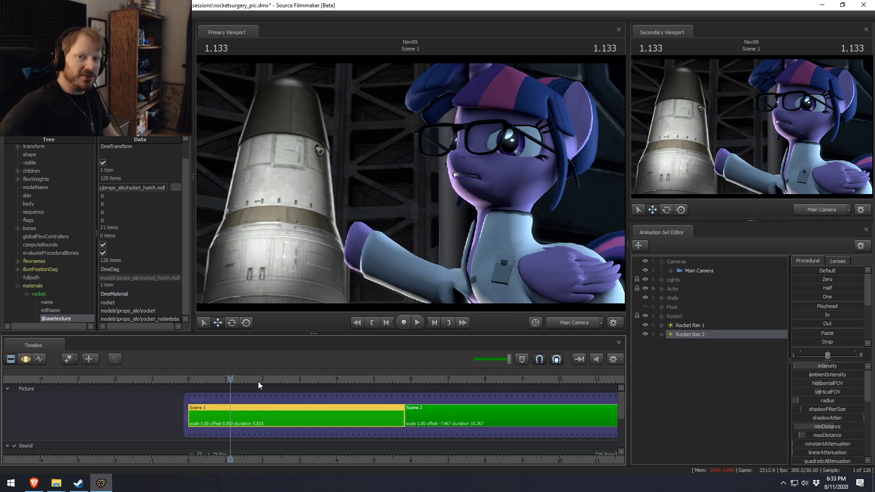
left_click_drag(255, 380, 293, 379)
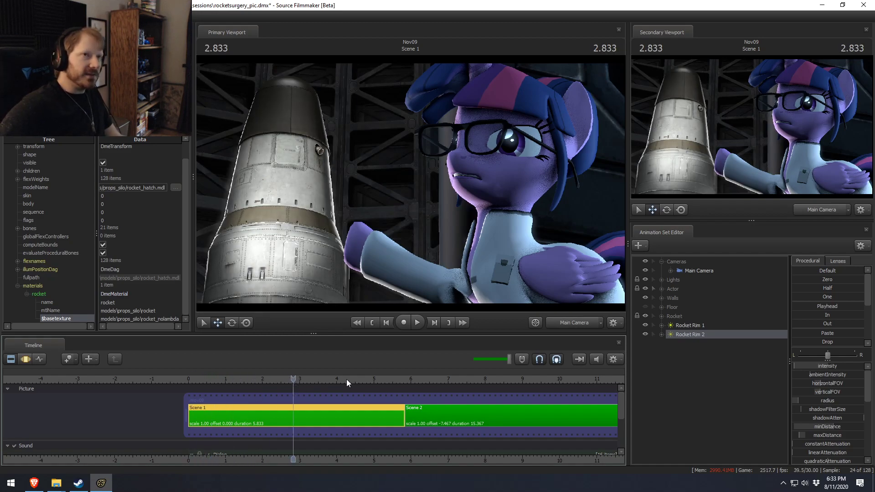
key("F3")
key("F2")
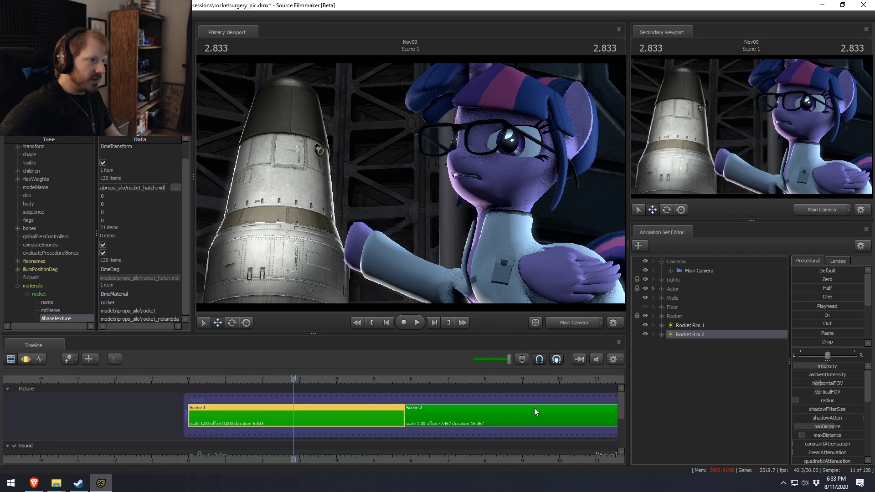
Shift Twilight Sparkle's whole model slightly closer to the camera in the motion editor, working from behind with the Work Camera
left_click(677, 289)
left_click(661, 289)
left_click(688, 299)
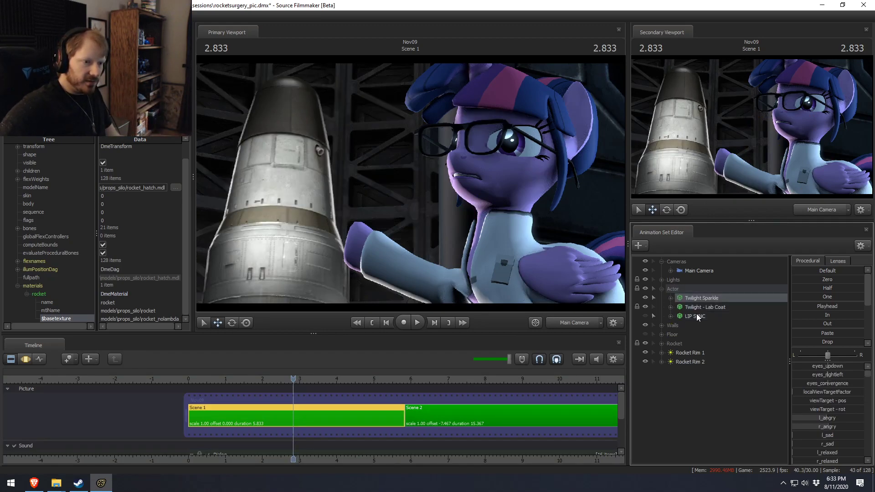
left_click(568, 325)
left_click_drag(437, 196, 310, 196)
left_click_drag(501, 199, 471, 199)
key("s")
key("F3")
key("e")
right_click(415, 242)
left_click(429, 247)
left_click_drag(416, 254, 415, 252)
key("w")
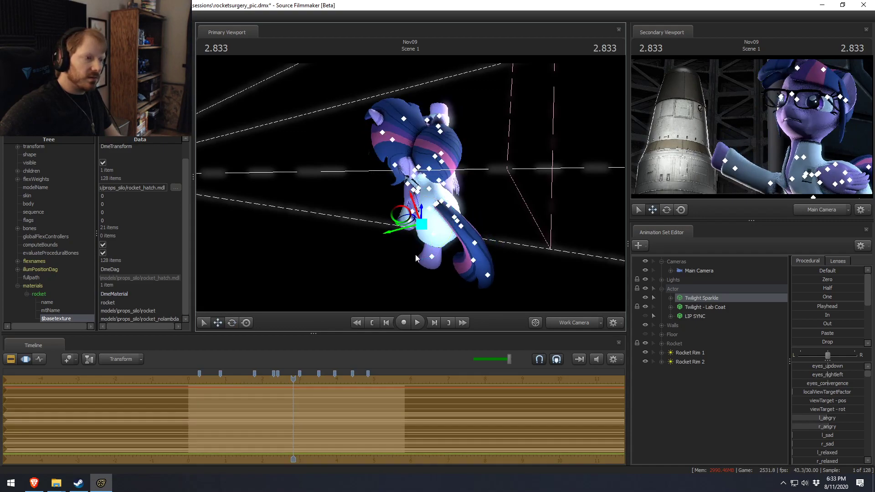
mouse_move(401, 212)
left_mouse_down()
mouse_move(404, 228)
mouse_move(393, 210)
left_mouse_up()
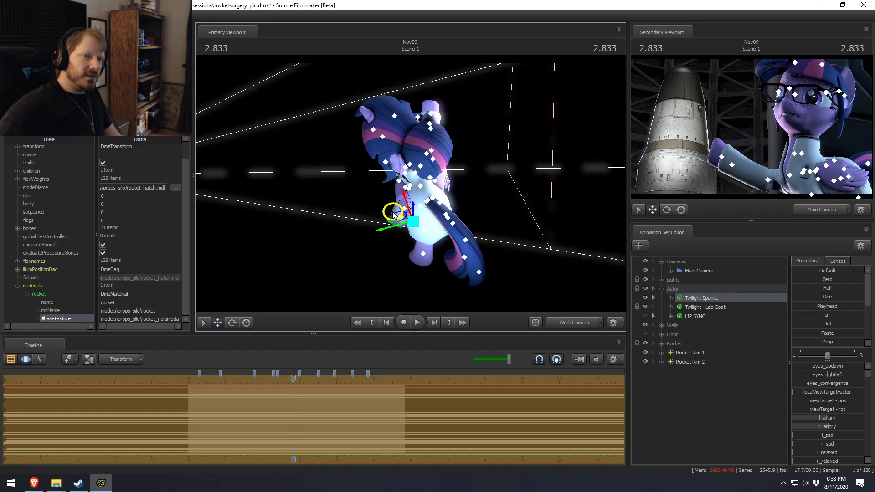
key("F2")
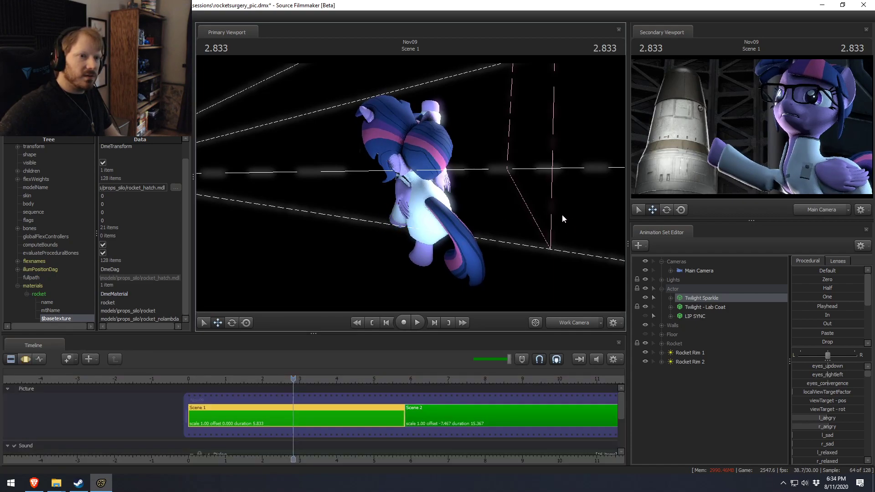
Lower Twilight Sparkle's whole model slightly along the vertical axis and check the framing through the Main Camera
key("F3")
left_click(575, 327, "ctrl")
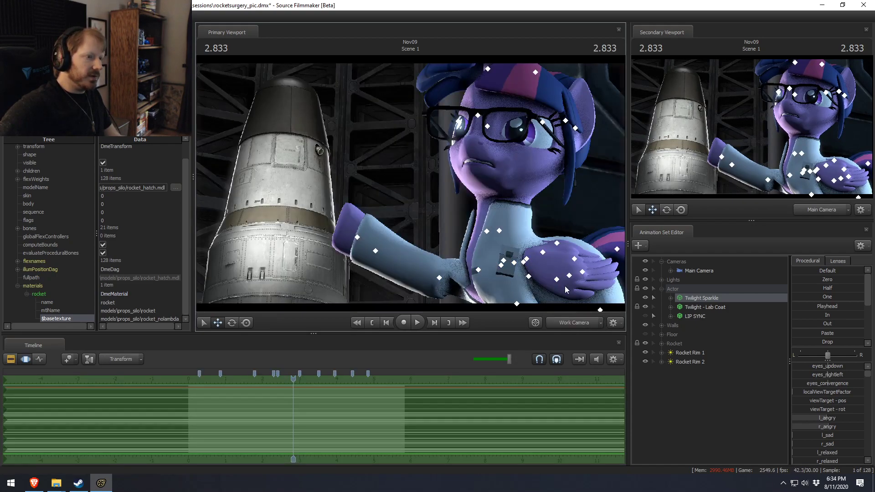
key("F2")
left_click_drag(559, 247, 412, 186)
key("s")
key("F3")
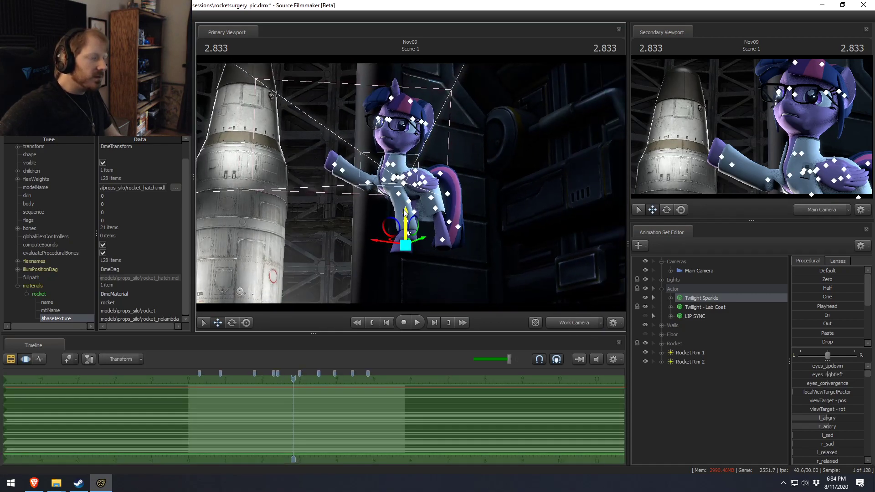
left_click_drag(408, 222, 409, 223)
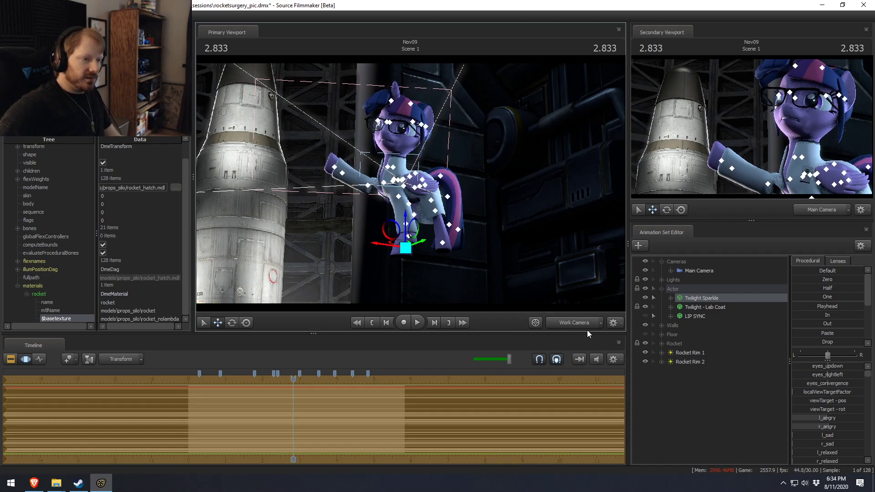
key("F2")
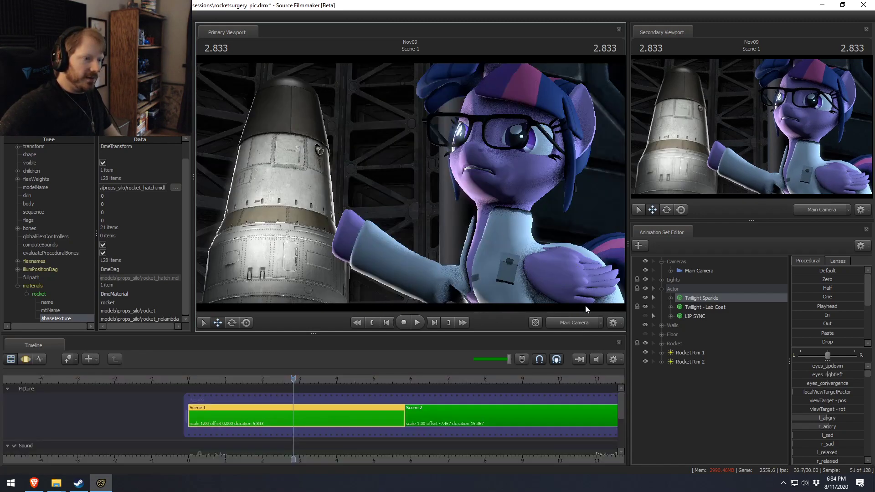
left_click(570, 324)
mouse_move(520, 246)
left_mouse_down()
mouse_move(529, 286)
mouse_move(531, 253)
left_mouse_up()
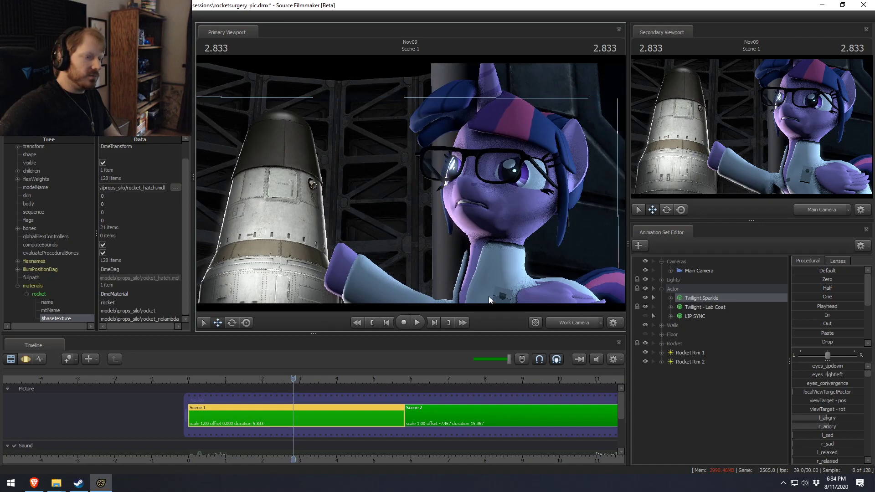
left_click(578, 326)
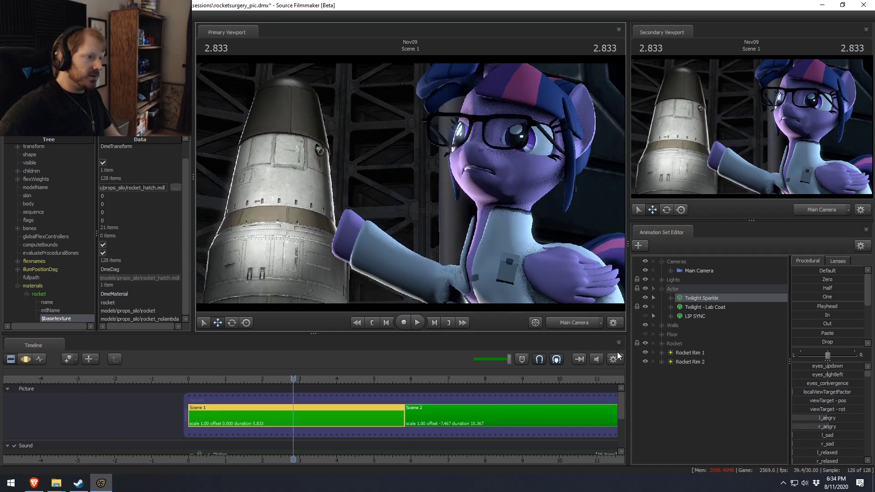
Move the Rocket Rim 1 and Rocket Rim 2 lights into the Lights group
left_click(663, 281)
left_click(662, 280)
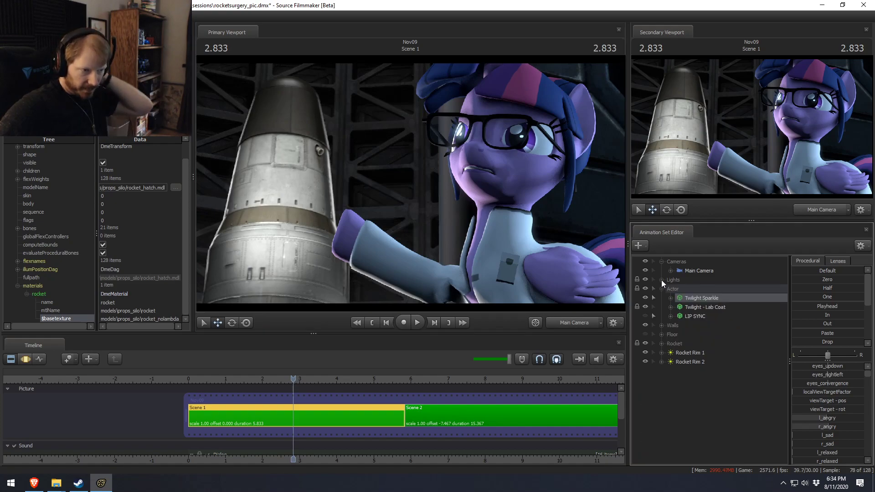
left_click(687, 327)
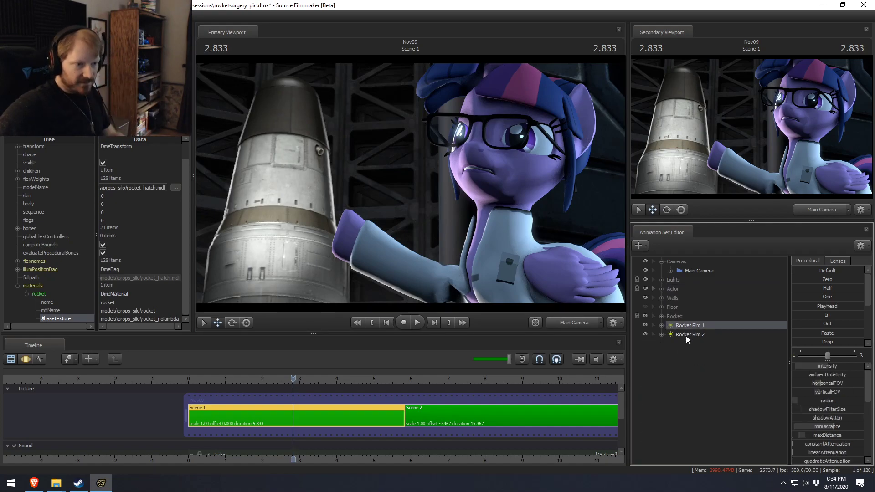
left_click(687, 333, "shift")
left_click_drag(688, 333, 680, 286)
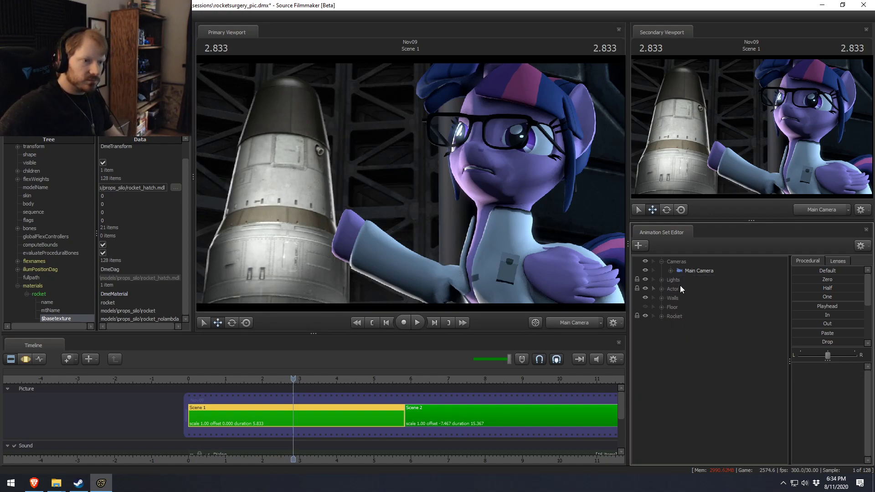
Remove the Floor group from the animation set list, and switch the display of hidden controls on and off again
right_click(672, 308)
left_click(711, 343)
right_click(698, 348)
left_click(725, 406)
right_click(689, 341)
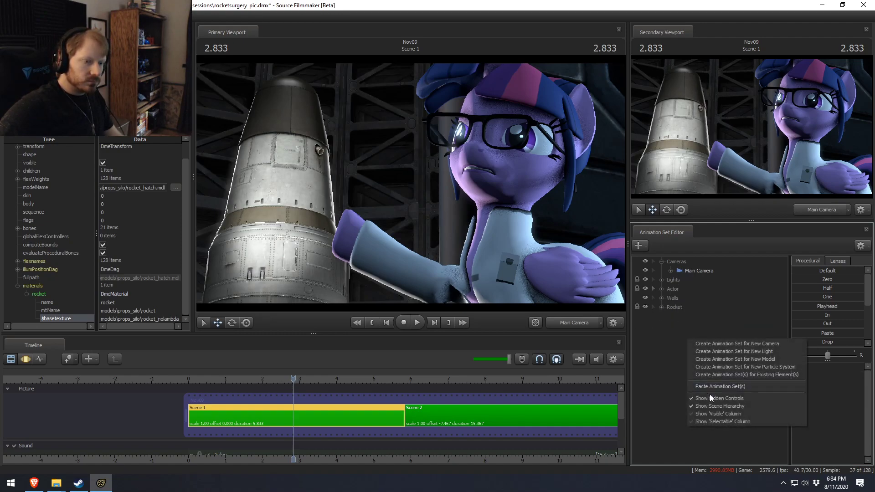
left_click(711, 398)
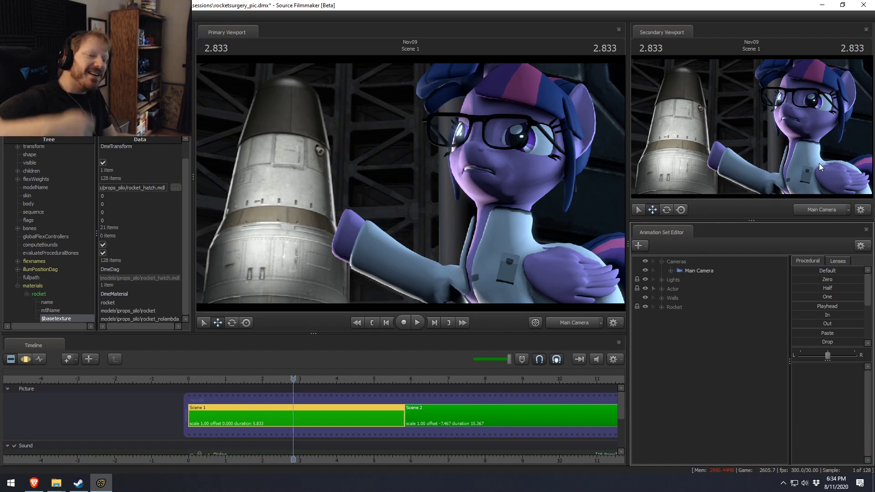
Move the playhead to 1.433 and rotate Twilight Sparkle's Head control from the Body group in the motion editor
mouse_move(246, 379)
left_mouse_down()
mouse_move(231, 378)
mouse_move(241, 379)
left_mouse_up()
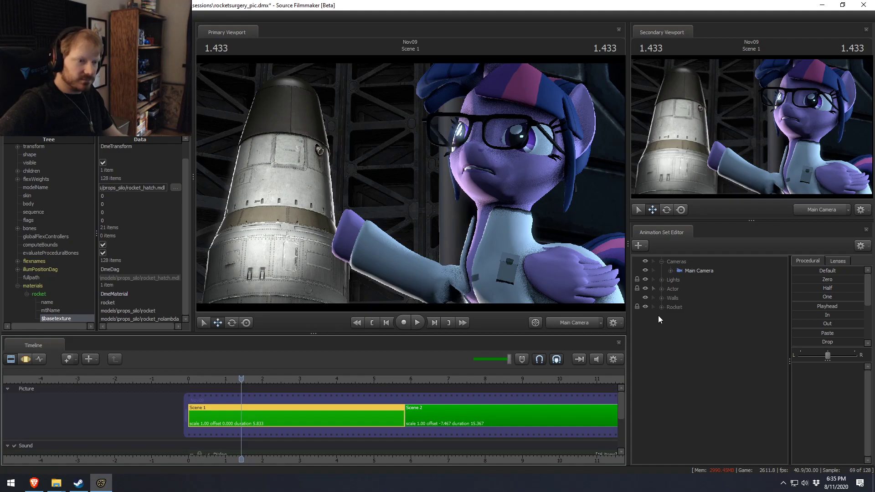
left_click(574, 323)
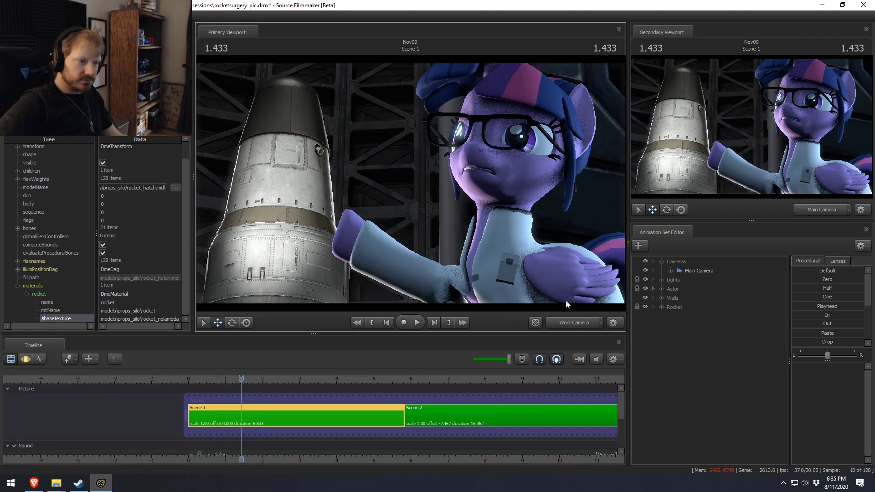
left_click(572, 310)
left_click_drag(433, 200, 439, 203)
key("s")
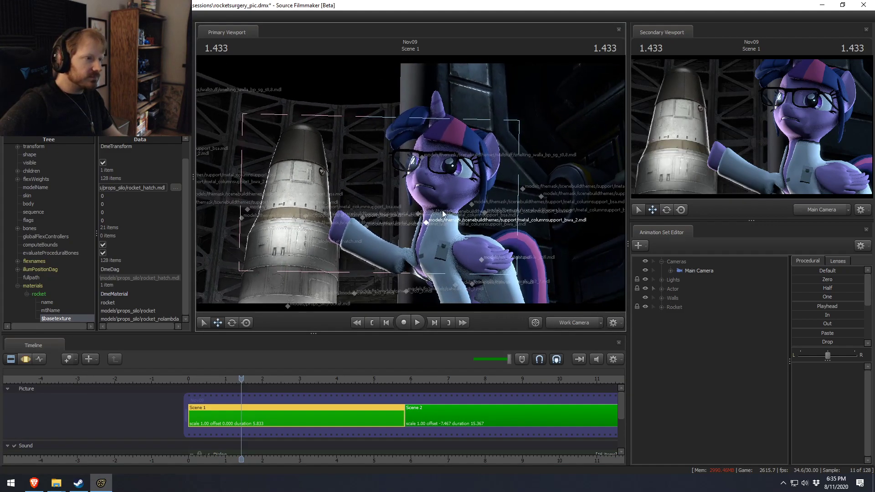
key("F3")
left_click(662, 289)
left_click(671, 298)
left_click(683, 316)
left_click(697, 334)
key("e")
left_click_drag(433, 185, 467, 198)
Zero out Twilight Sparkle's Lower Face sliders, including jaw_open, grin, mouth_angry and the puckerers, while viewing the face close up through the Work Camera
left_click(571, 323, "ctrl")
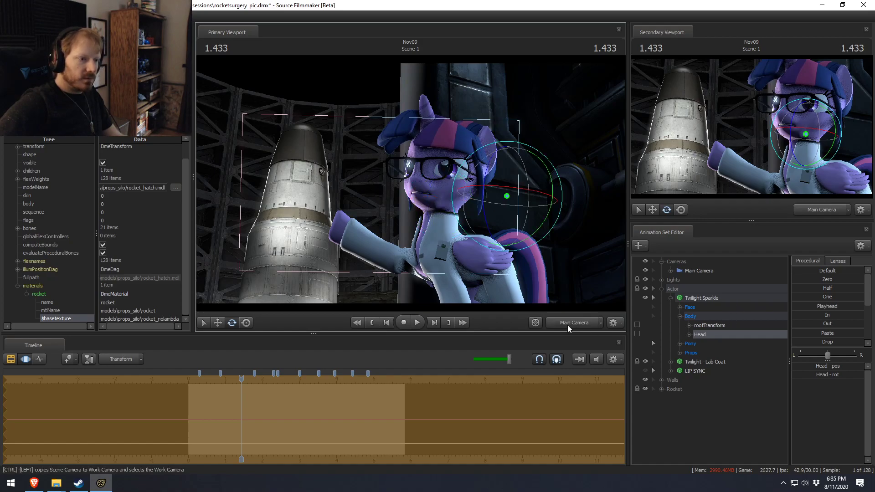
left_click_drag(520, 260, 416, 184)
key("w")
left_click(680, 307)
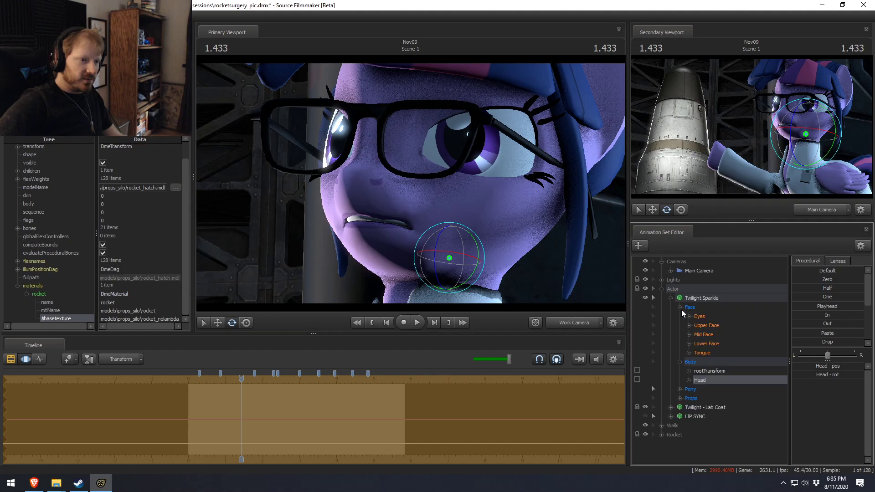
left_click(707, 342)
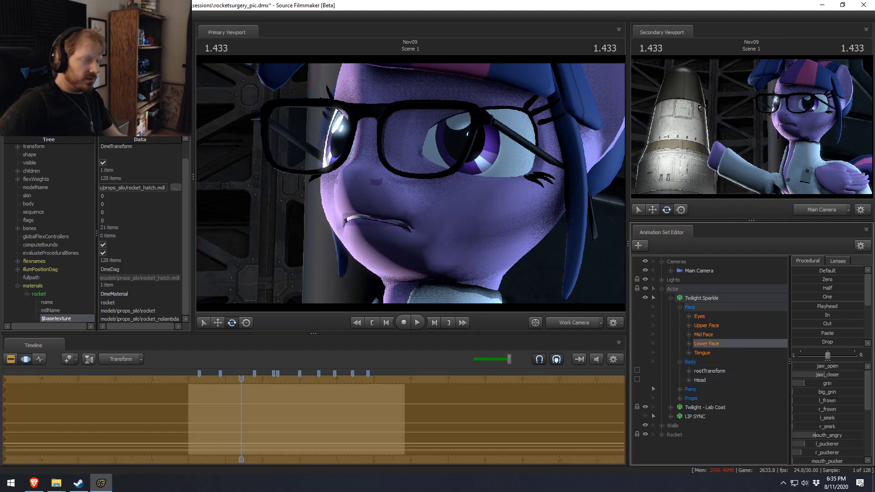
scroll(820, 435, "down", 5)
scroll(821, 435, "up", 5)
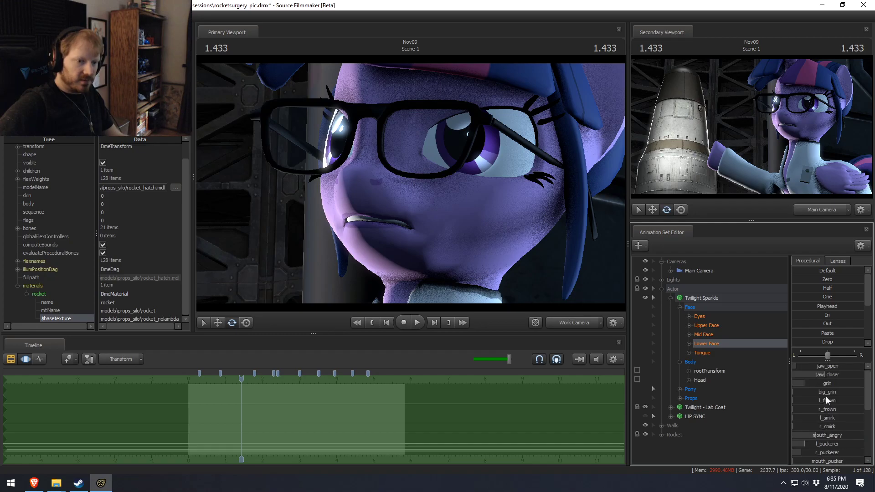
left_click_drag(826, 367, 782, 369)
left_click_drag(833, 436, 790, 436)
left_click_drag(812, 383, 790, 385)
left_click_drag(807, 443, 791, 452)
left_click_drag(800, 280, 864, 280)
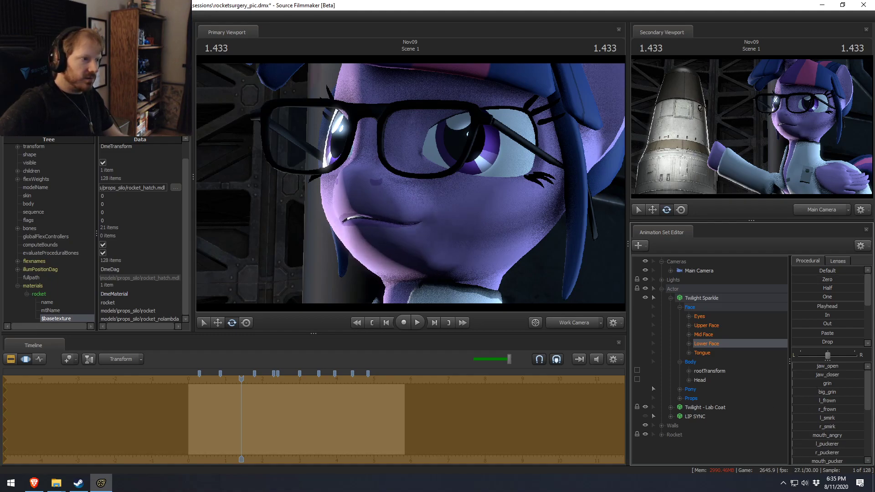
Examine the full range of Lower Face sliders on Twilight Sparkle, from jaw_open through lip_bite
scroll(797, 385, "down", 2)
scroll(805, 403, "down", 2)
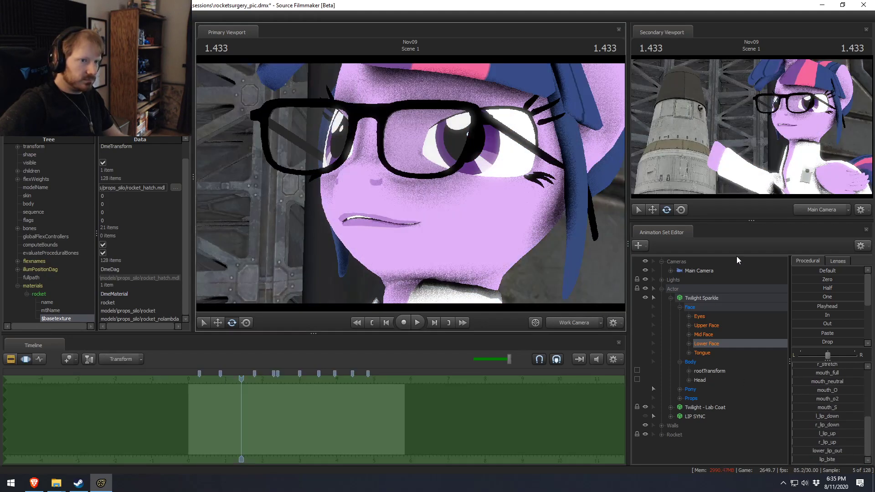
scroll(826, 437, "up", 1)
scroll(824, 442, "up", 1)
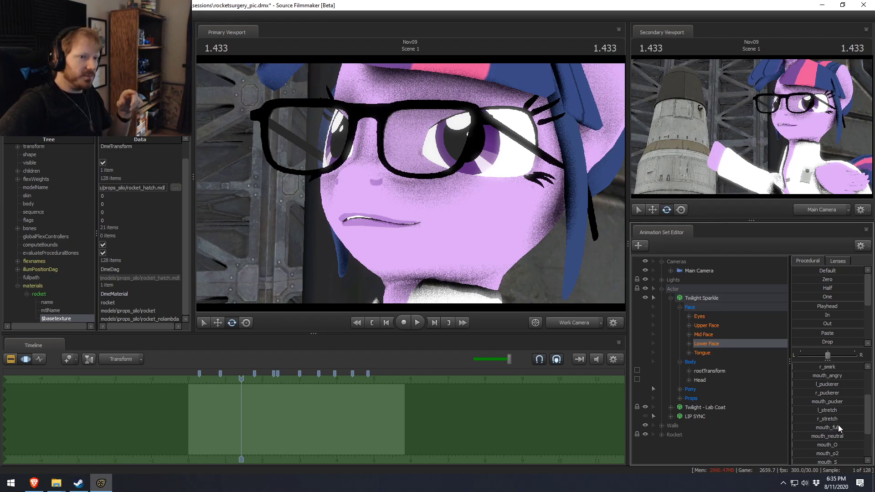
scroll(818, 396, "up", 3)
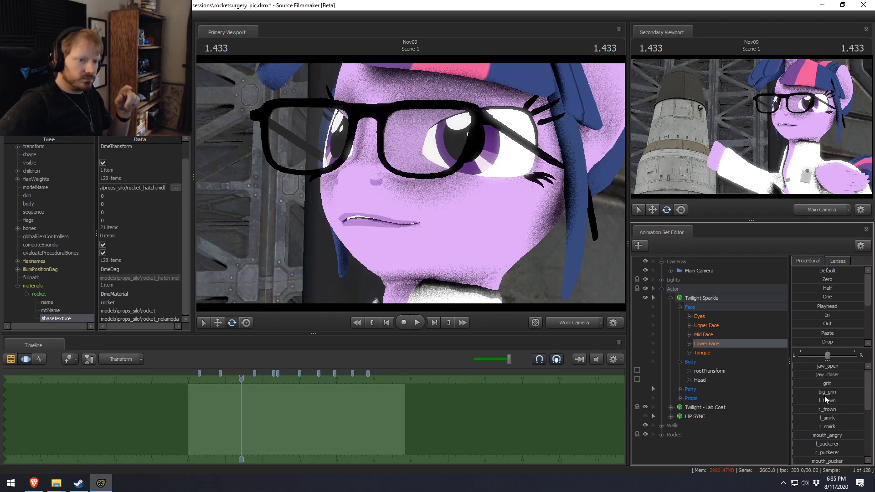
left_click_drag(829, 383, 721, 422)
left_click_drag(833, 436, 608, 453)
scroll(841, 446, "down", 1)
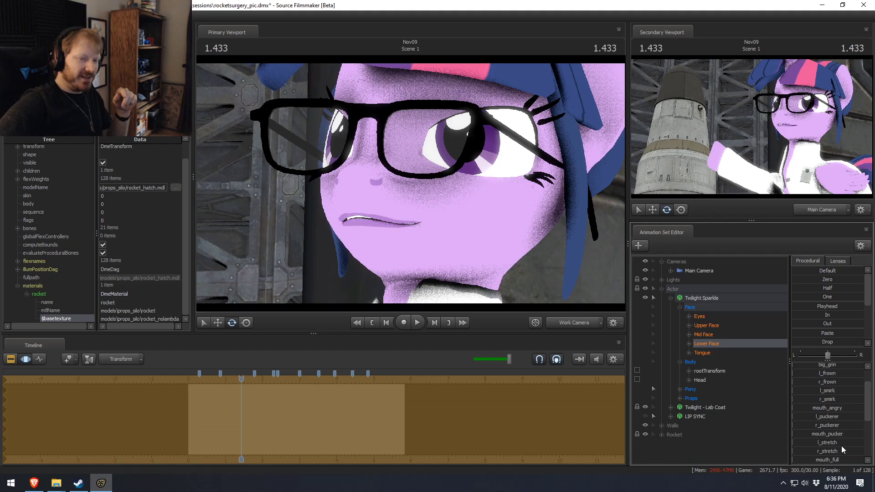
scroll(842, 446, "up", 1)
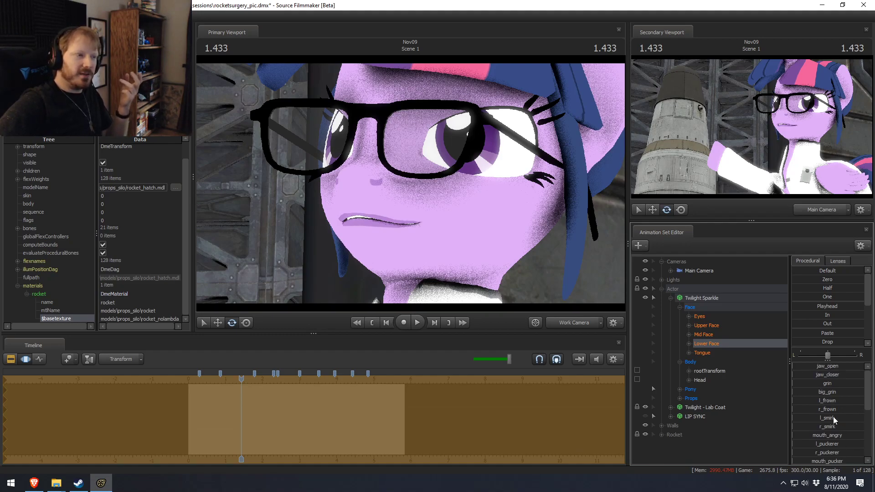
scroll(833, 416, "down", 5)
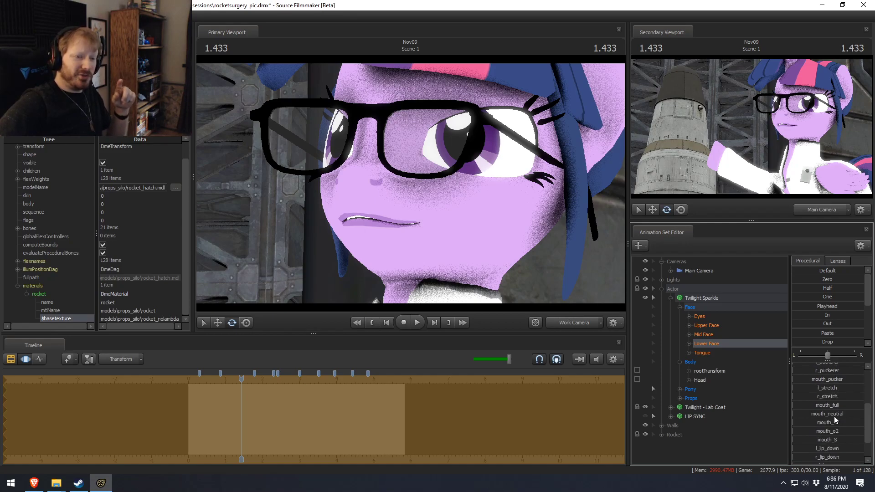
scroll(847, 457, "down", 1)
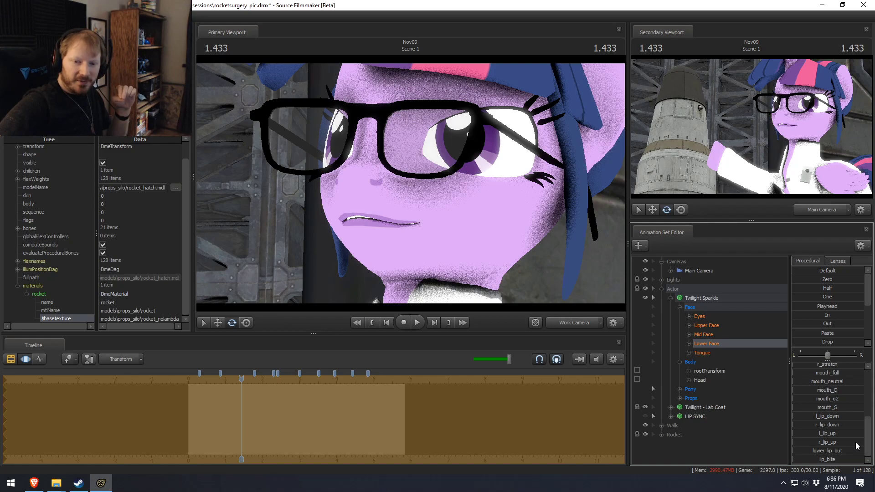
Try a wide open-mouthed smile on Twilight Sparkle by raising the grin, big_grin and jaw_open sliders
scroll(835, 396, "up", 5)
left_click_drag(830, 393, 861, 384)
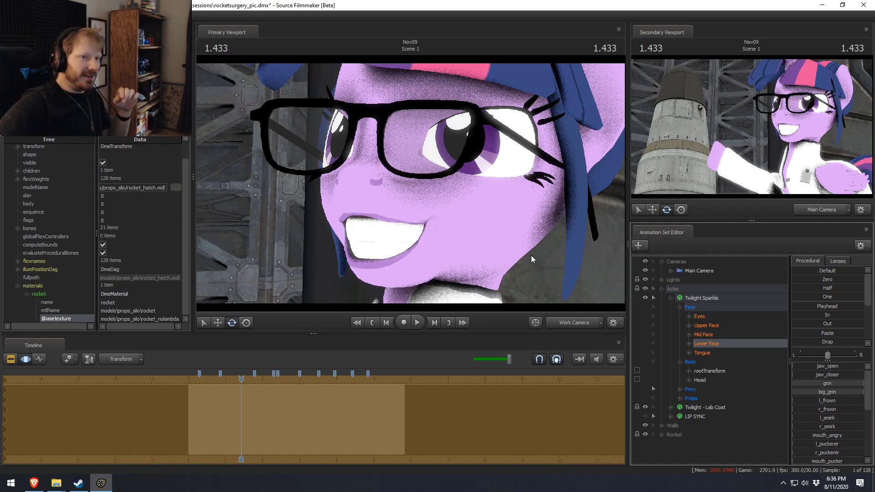
left_click_drag(479, 228, 474, 251)
key("w")
left_click_drag(431, 181, 431, 181)
key("s")
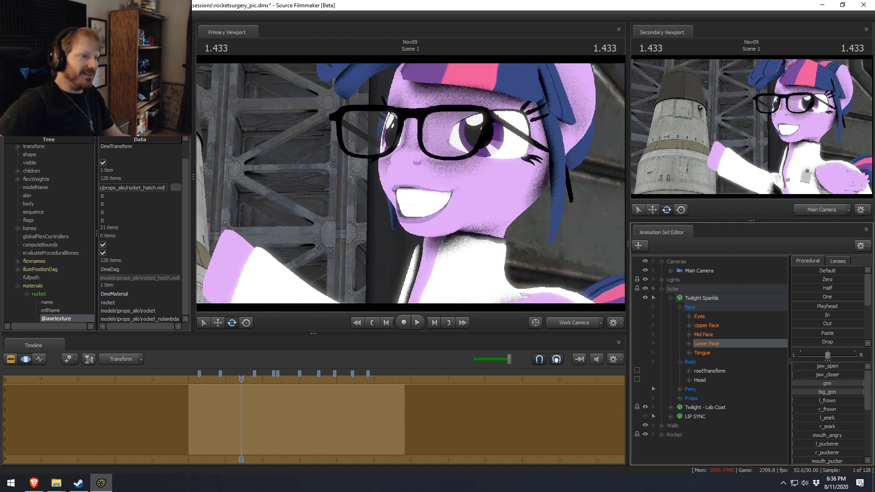
left_click_drag(802, 367, 843, 367)
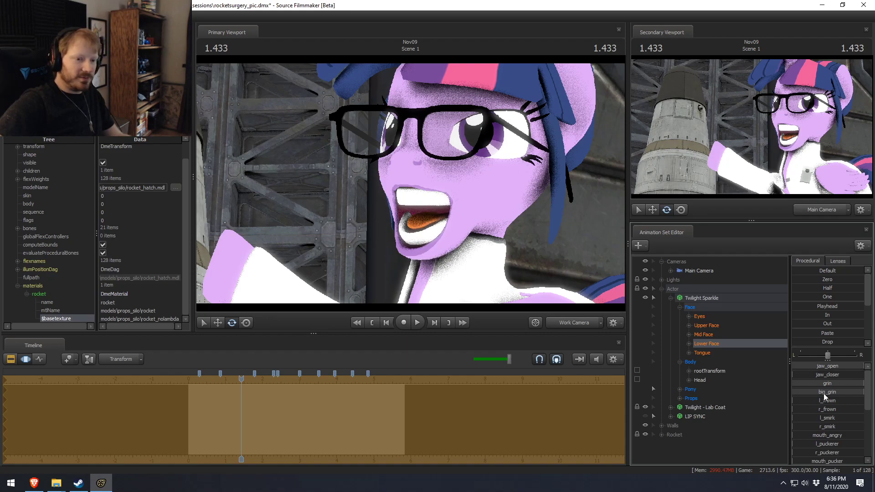
Try the One preset on all Lower Face controls, view the face from the front, and undo the mouth changes
left_click(812, 297)
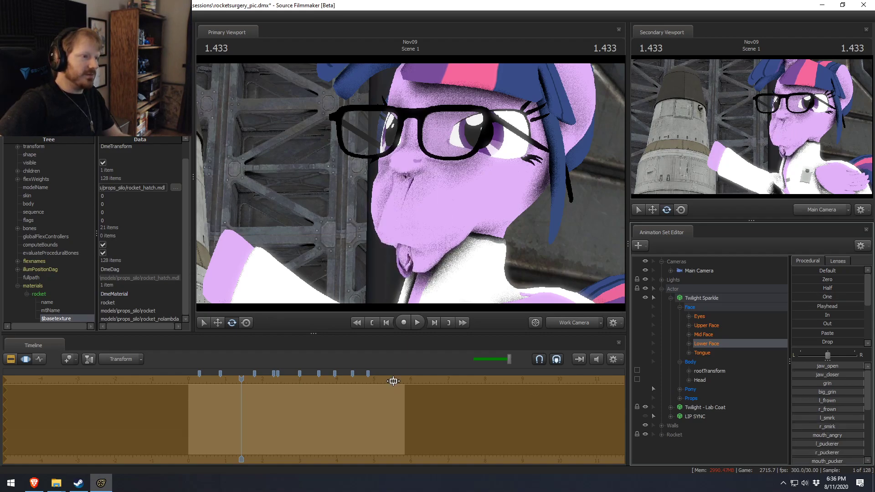
mouse_move(440, 256)
left_mouse_down()
mouse_move(460, 251)
mouse_move(445, 245)
left_mouse_up()
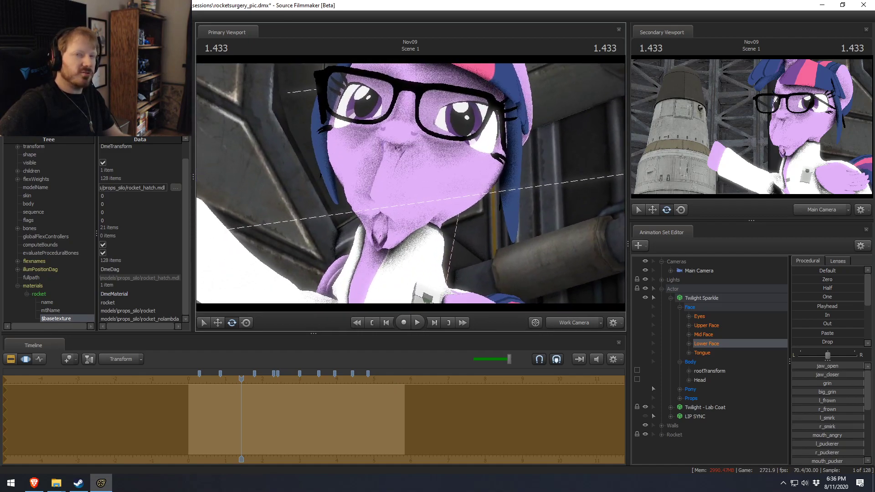
key("ctrl+z")
key("ctrl+z")
key("ctrl+z")
left_click_drag(470, 188, 453, 193)
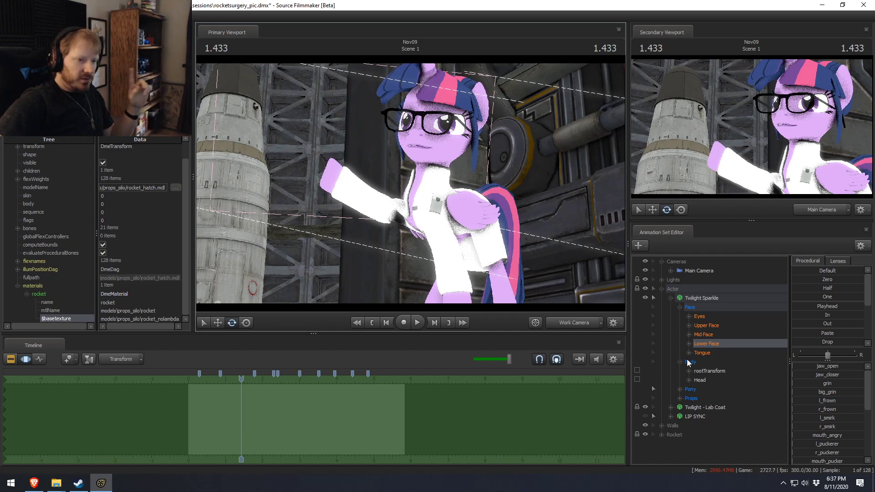
Collapse Twilight Sparkle's control groups, and switch the model's visibility off and on again
left_click(671, 298)
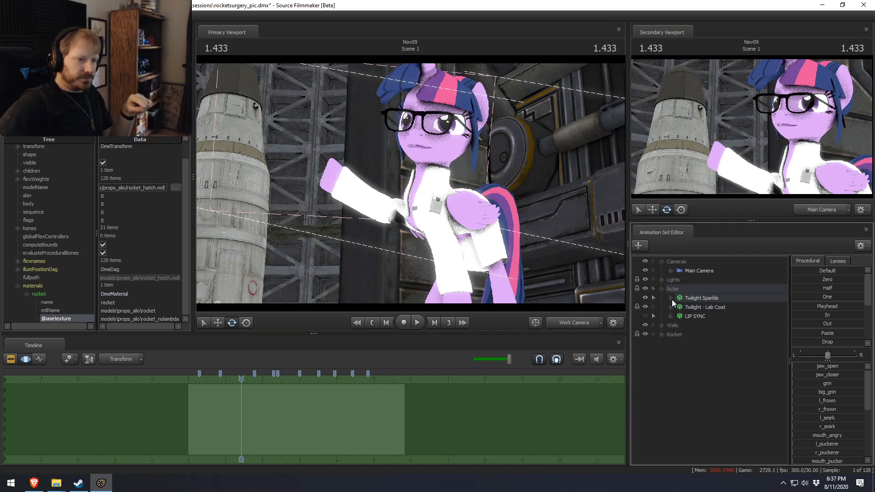
left_click(646, 298)
left_click(645, 298)
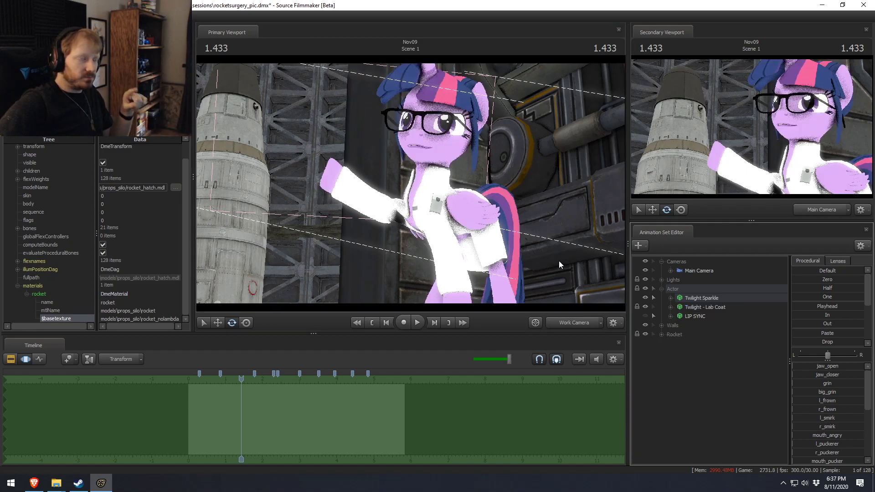
Start creating an animation set for a new model, search the model files for "enhance", and clear the filter
right_click(682, 372)
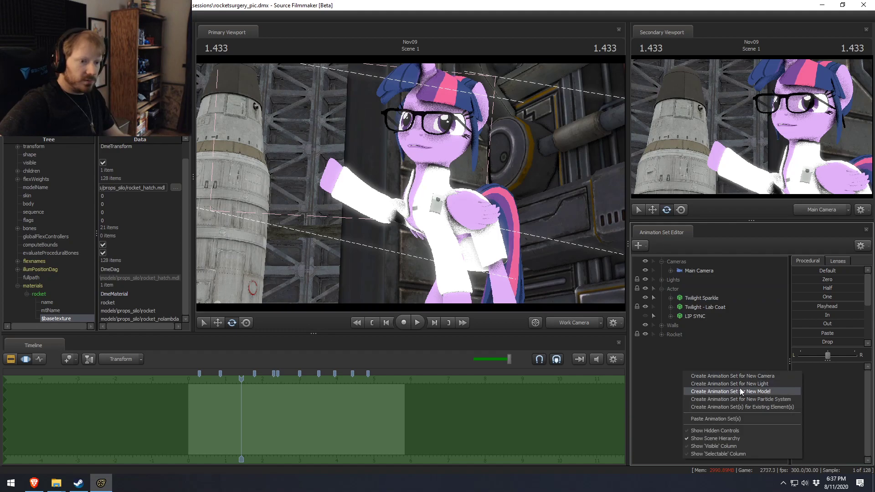
left_click(798, 392)
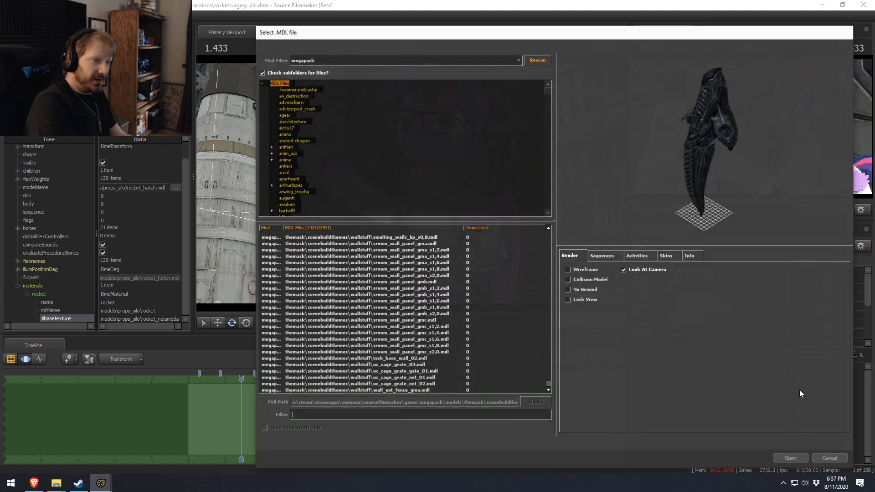
type("enhance")
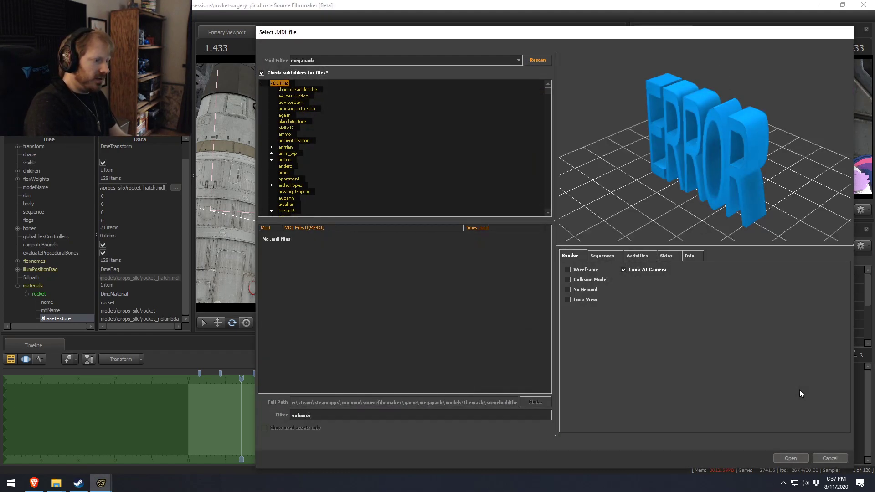
key("BackSpace")
key("BackSpace")
key("BackSpace")
key("BackSpace")
key("BackSpace")
key("BackSpace")
key("BackSpace")
Search the models of All Mods for "twilight" and load vn_twilightalicorn_enh.mdl into the scene
type("twilight")
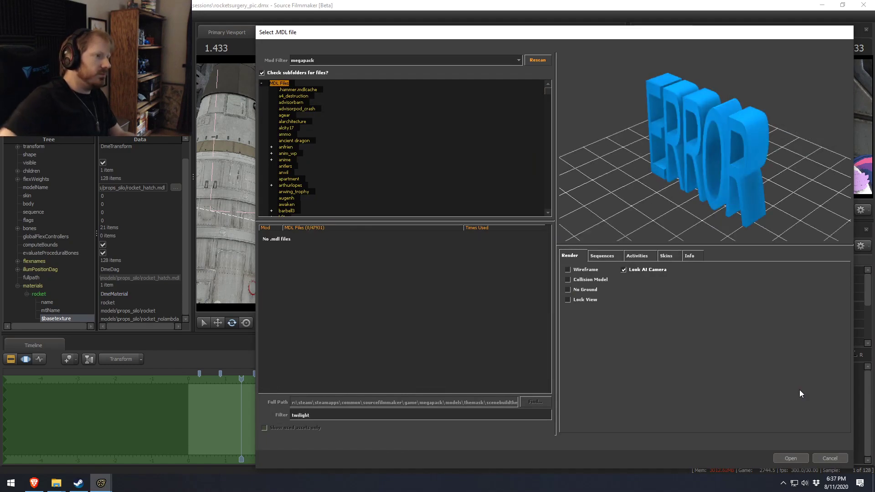
left_click(321, 61)
scroll(310, 73, "up", 5)
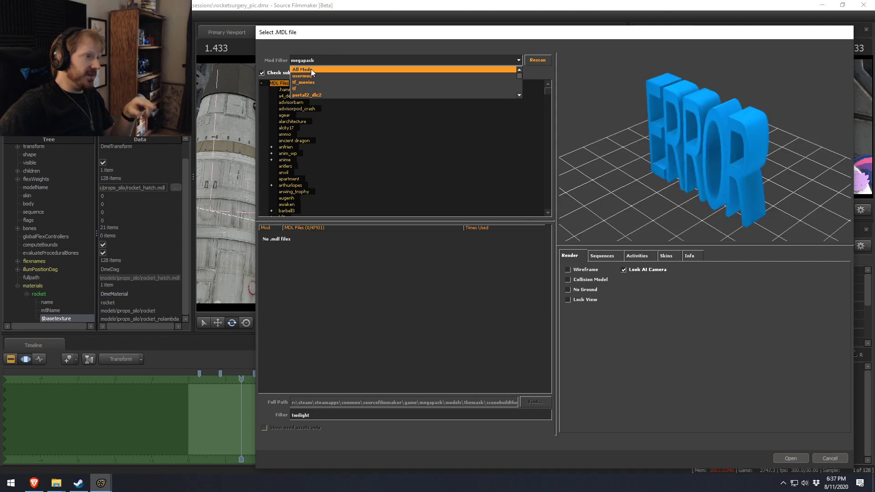
left_click(311, 70)
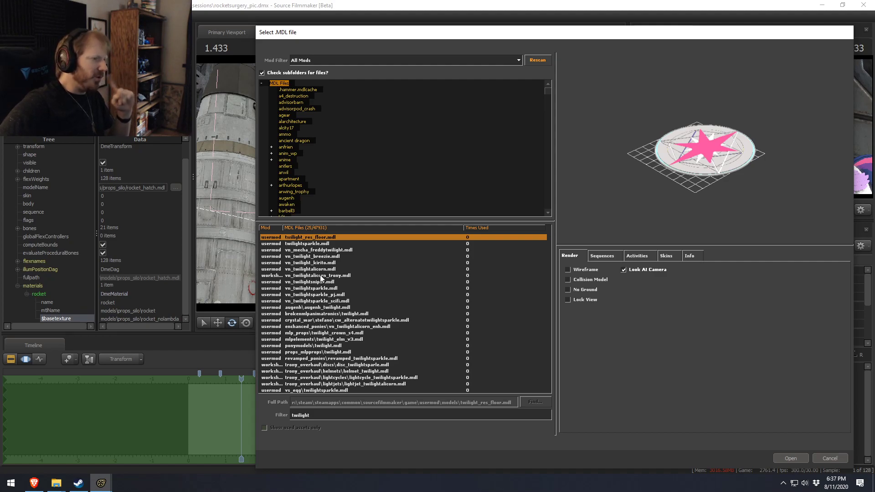
left_click(321, 326)
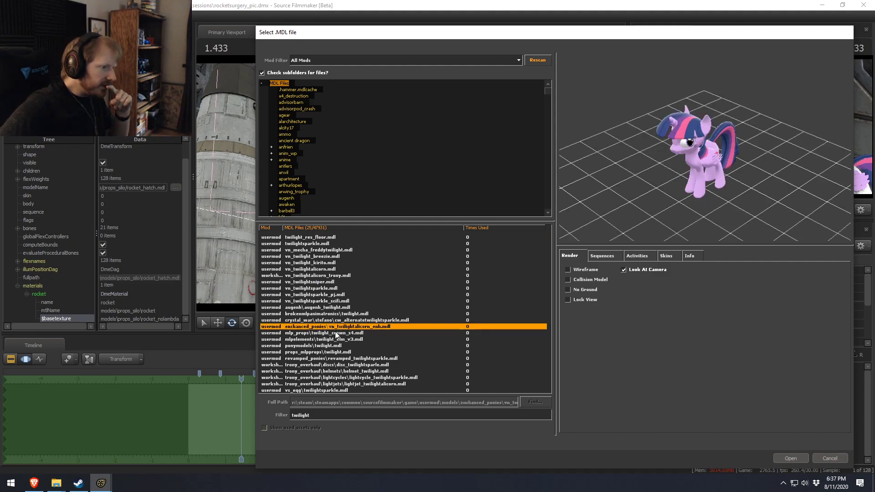
left_click(791, 458)
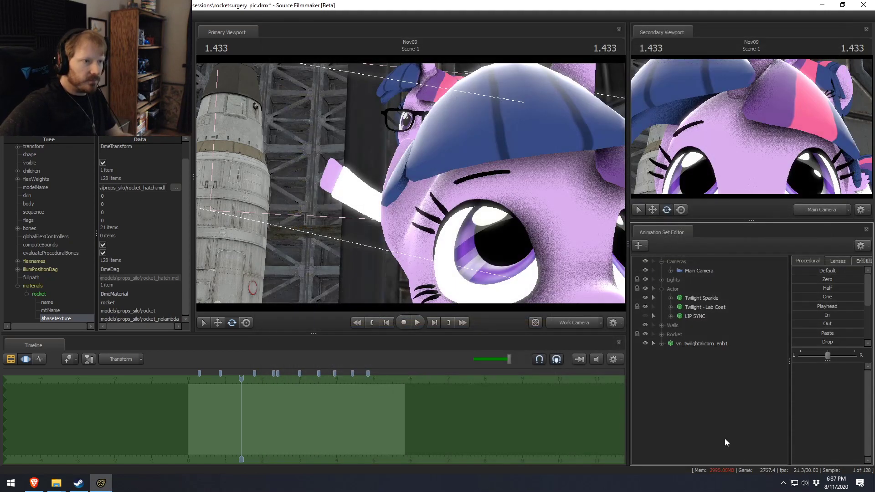
Examine the vn_twilightalicorn_enh1 model's face from the front and look through its Face and Lower Face controls
left_click(703, 345)
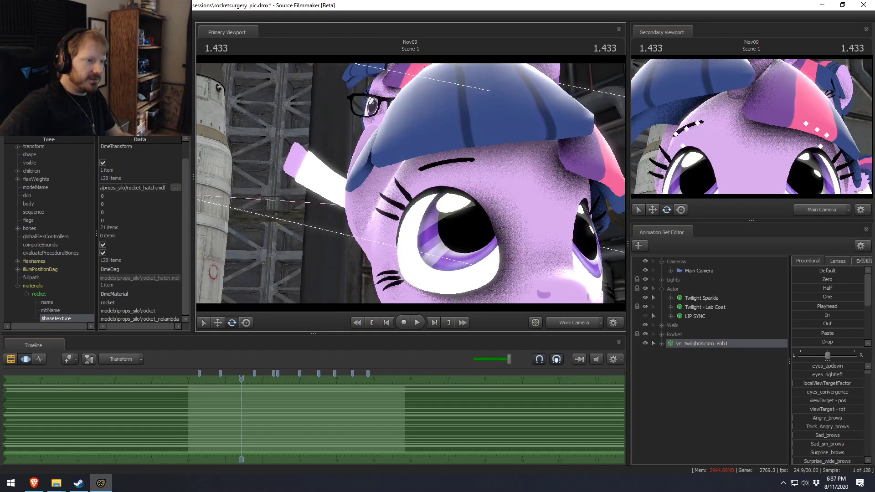
key("w")
key("s")
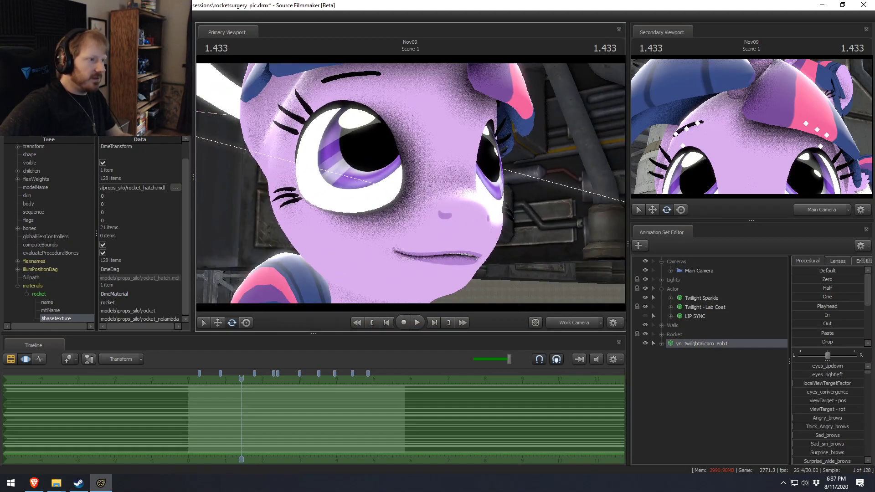
key("s")
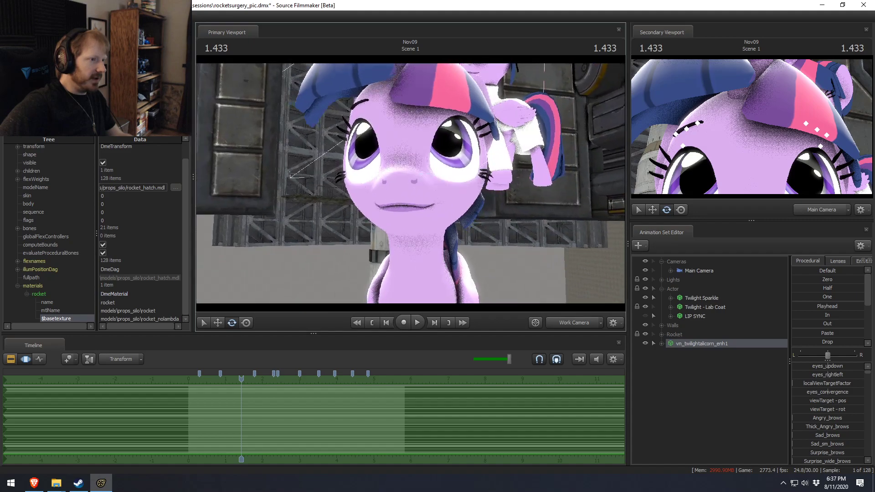
key("w")
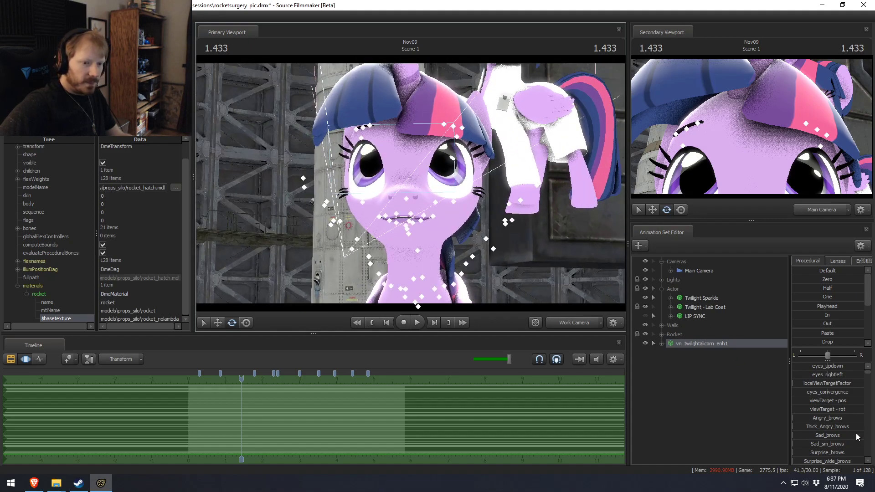
left_click(661, 344)
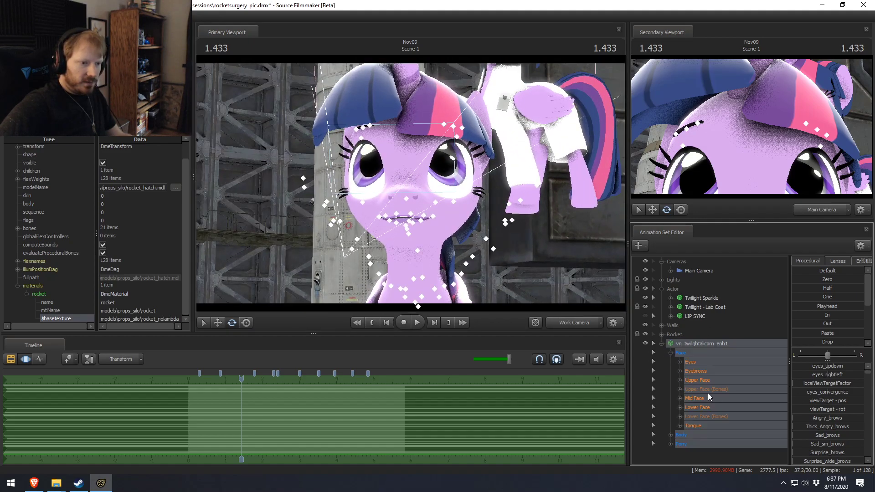
left_click(704, 408)
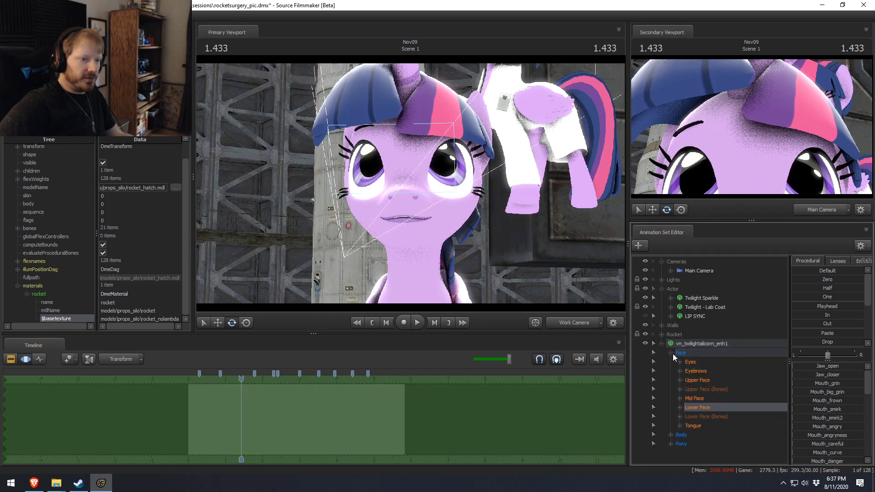
left_click(661, 344)
Rename the original Twilight Sparkle animation set as "Twilight Sparkle (old)"
left_click(707, 298)
right_click(706, 297)
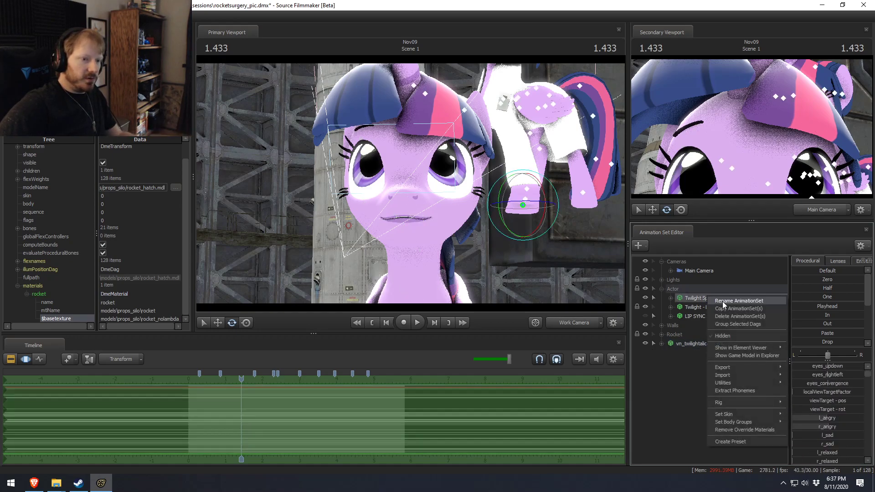
left_click(725, 305)
left_click(448, 236)
type("(o")
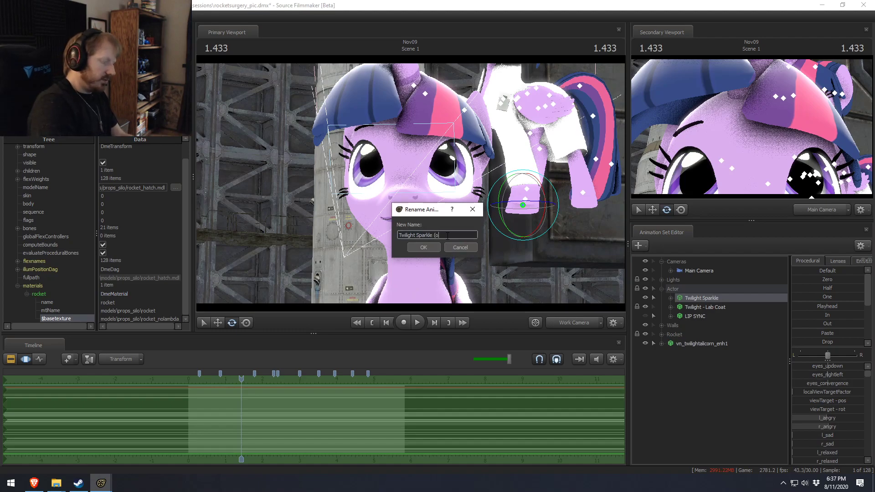
key("Return")
right_click(736, 298)
left_click(766, 301)
key("End")
key("BackSpace")
key("Return")
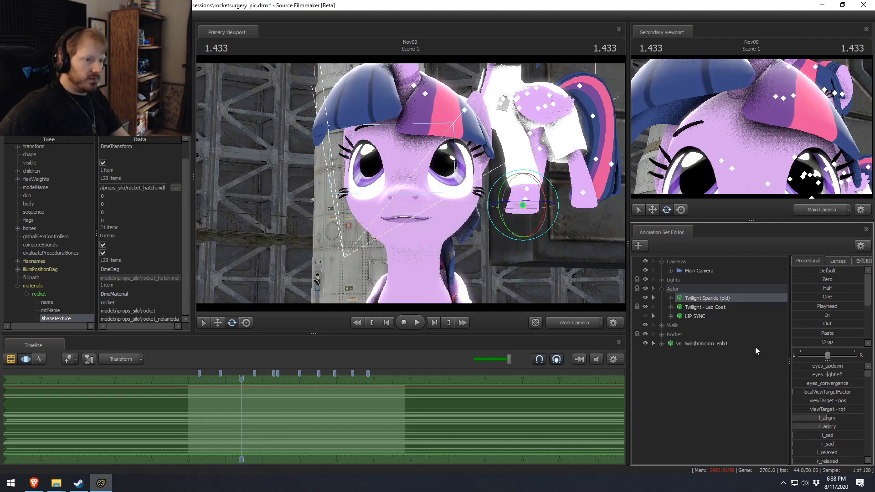
Rename the vn_twilightalicorn_enh1 animation set as "Twilight Sparkle"
right_click(742, 346)
left_click(757, 198)
type("Twilight Sparkle")
key("Return")
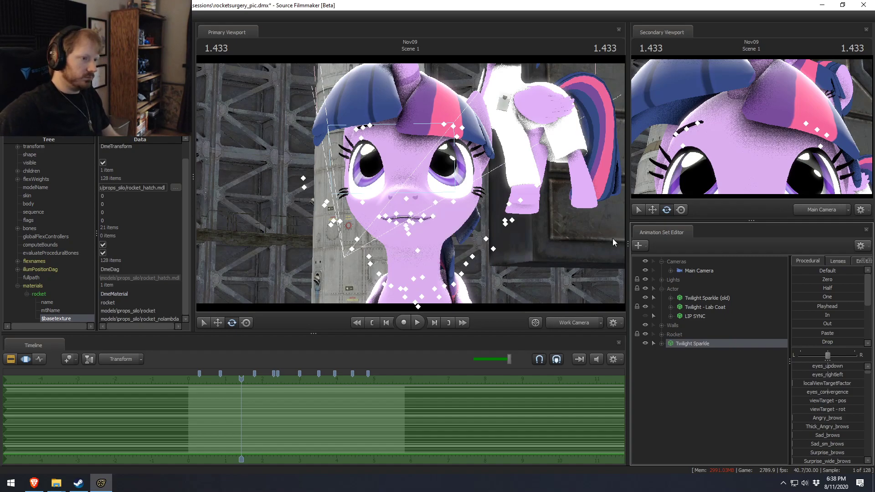
Transfer the position and pose of Twilight Sparkle (old) to the new Twilight Sparkle model
key("s")
left_click_drag(436, 188, 436, 188)
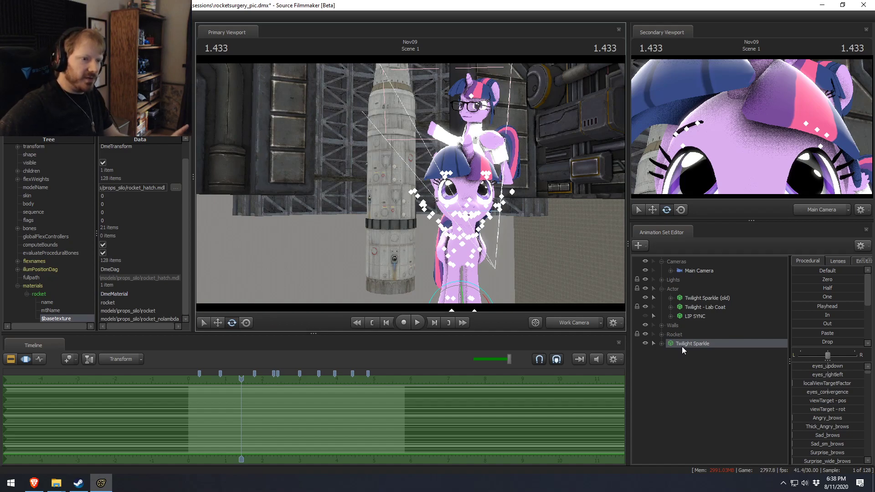
left_click_drag(474, 201, 501, 114)
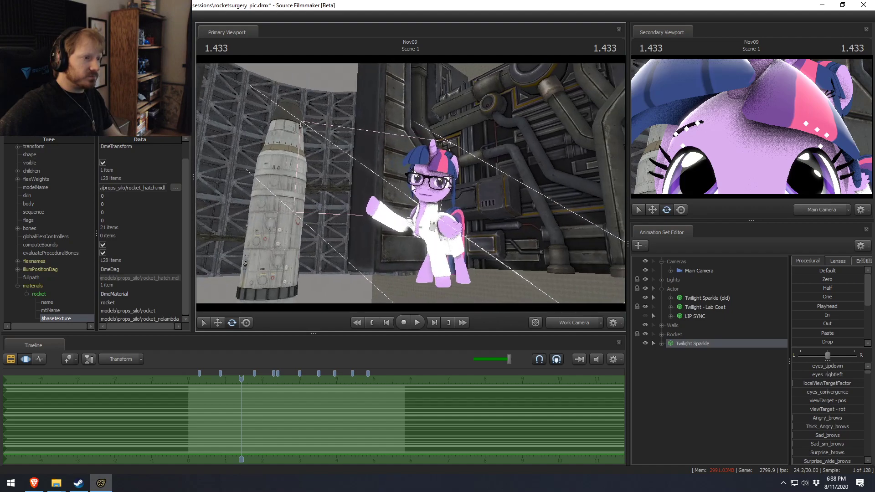
left_click(704, 298)
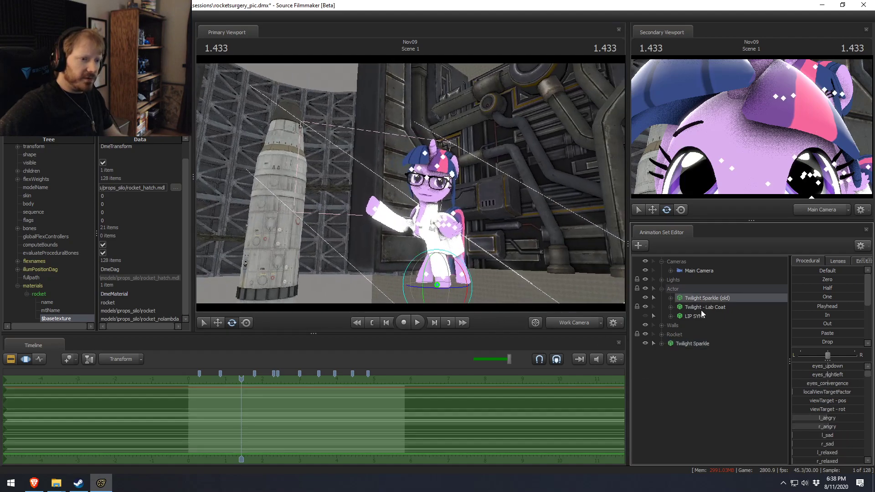
left_click(710, 344)
left_click_drag(247, 230, 459, 188)
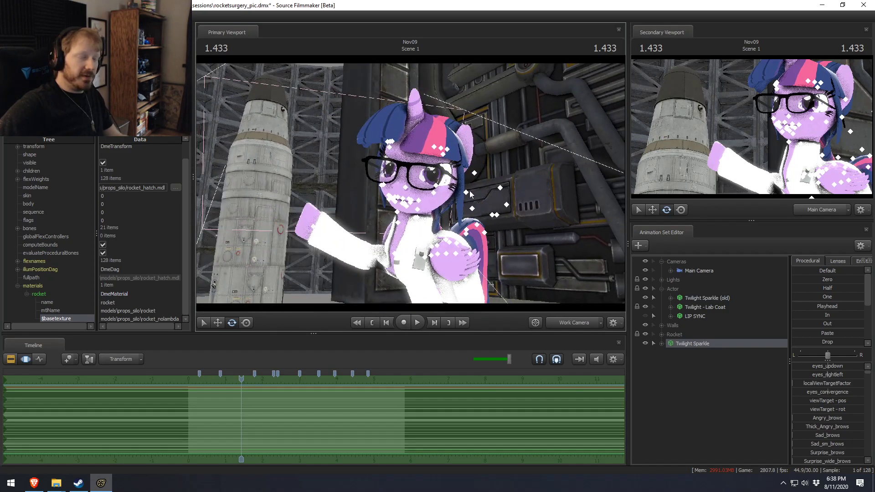
Compare the overlapping Twilight models with the old one hidden and shown, and look through the new model's body groups
left_click(645, 297)
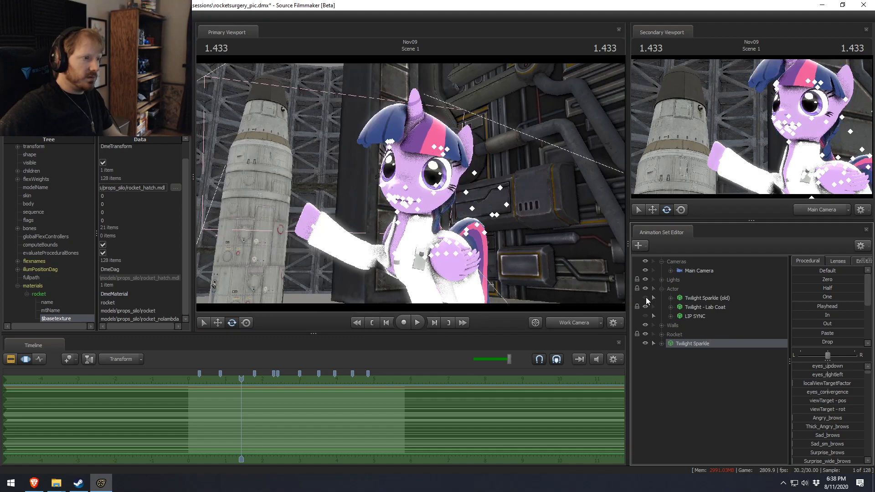
left_click(645, 298)
right_click(688, 342)
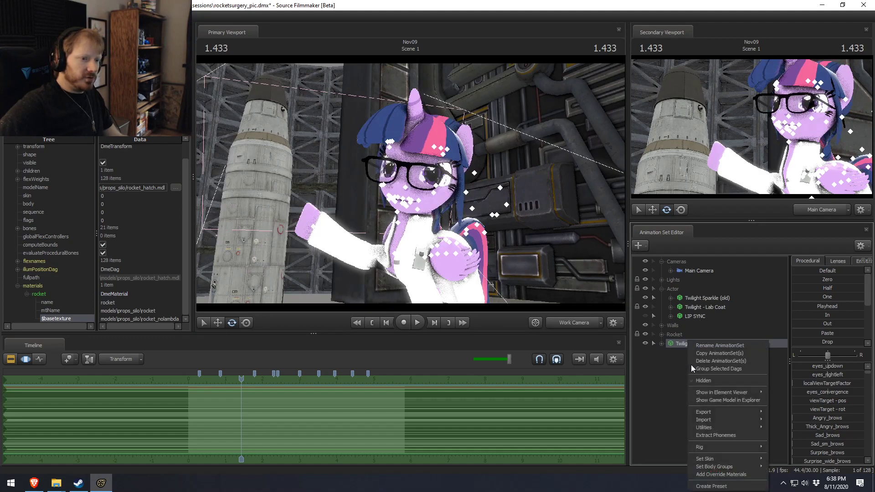
mouse_move(730, 446)
mouse_move(786, 448)
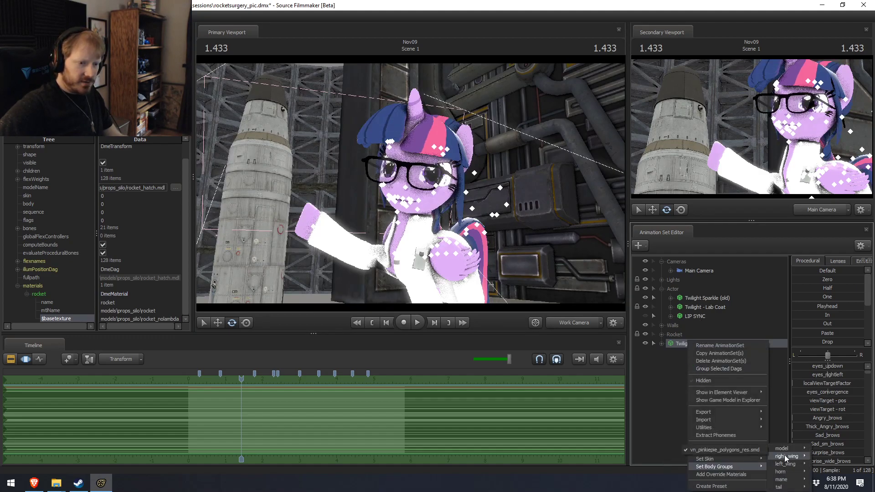
mouse_move(783, 472)
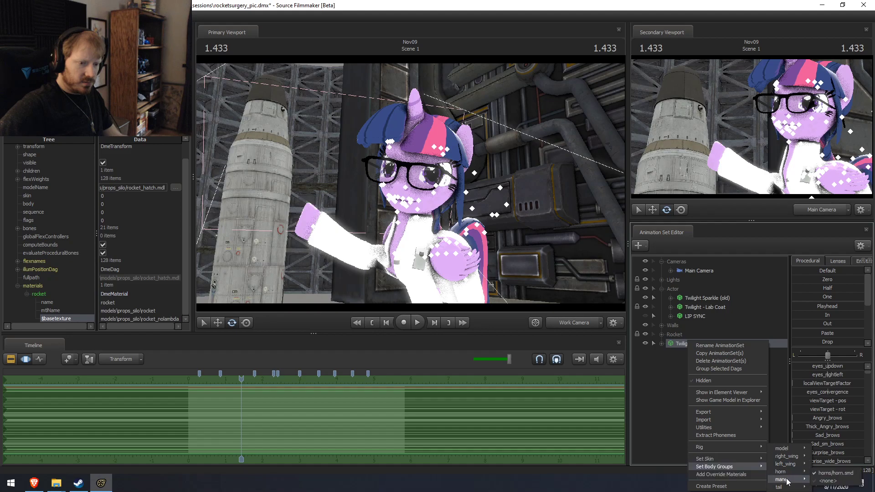
left_click(736, 489)
left_click_drag(410, 182, 445, 191, "alt")
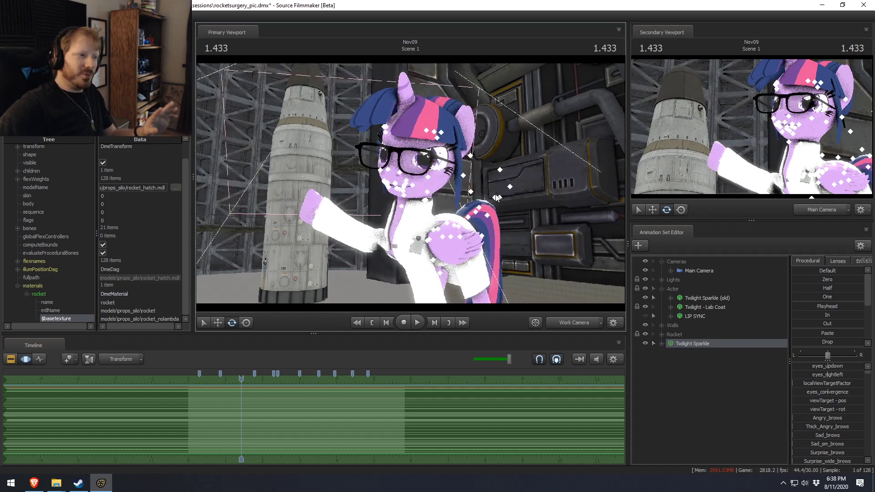
left_click_drag(432, 194, 483, 268, "alt")
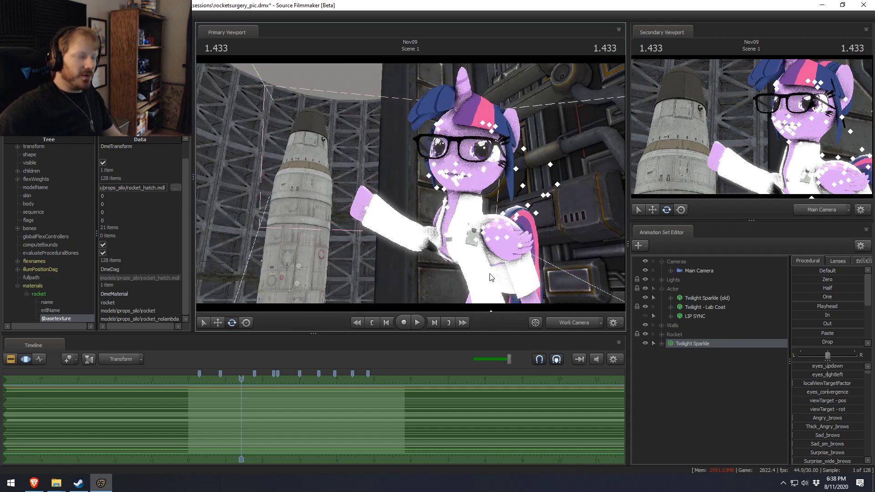
Show the Twilight Sparkle (old) model's materials in the Element Viewer, and hide the new Twilight Sparkle
right_click(707, 299)
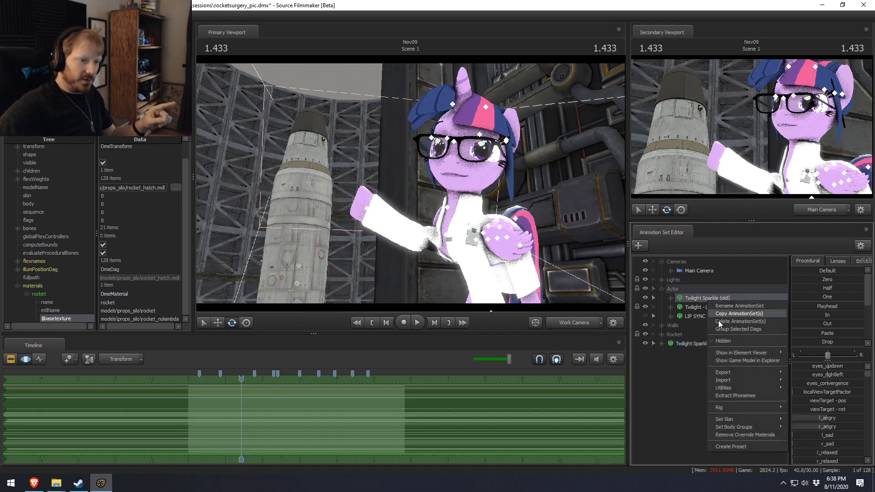
mouse_move(746, 353)
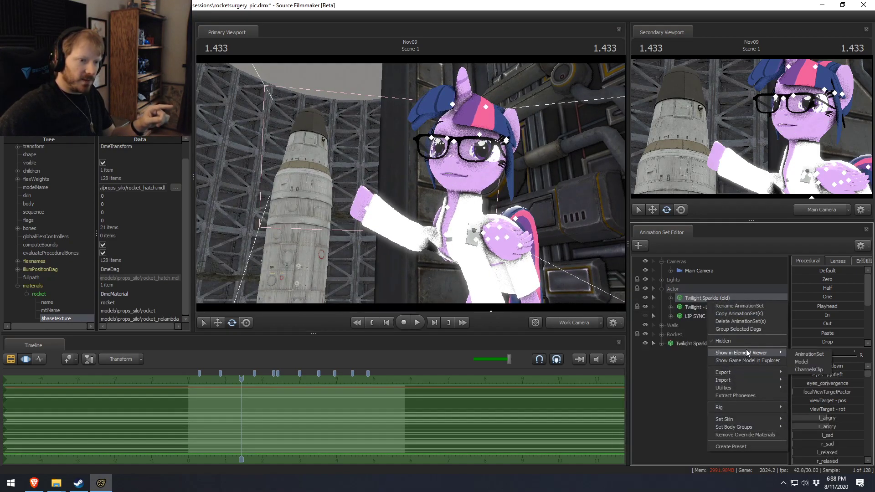
left_click(803, 363)
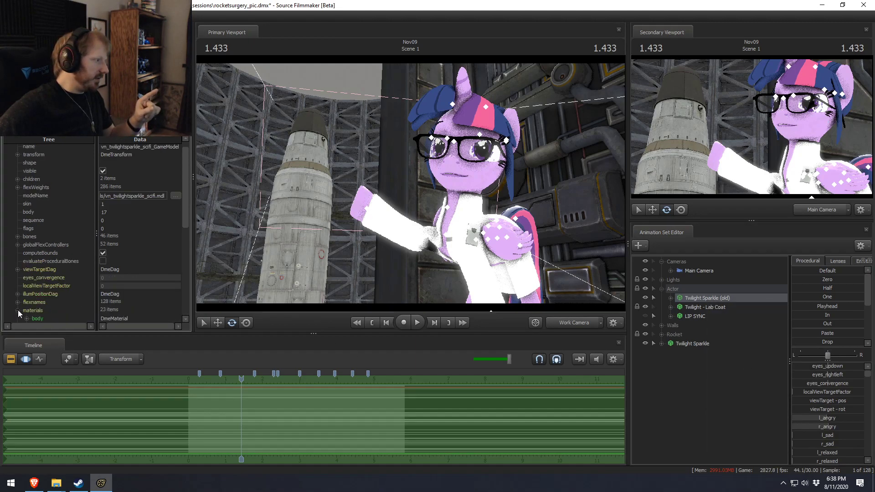
scroll(23, 303, "down", 6)
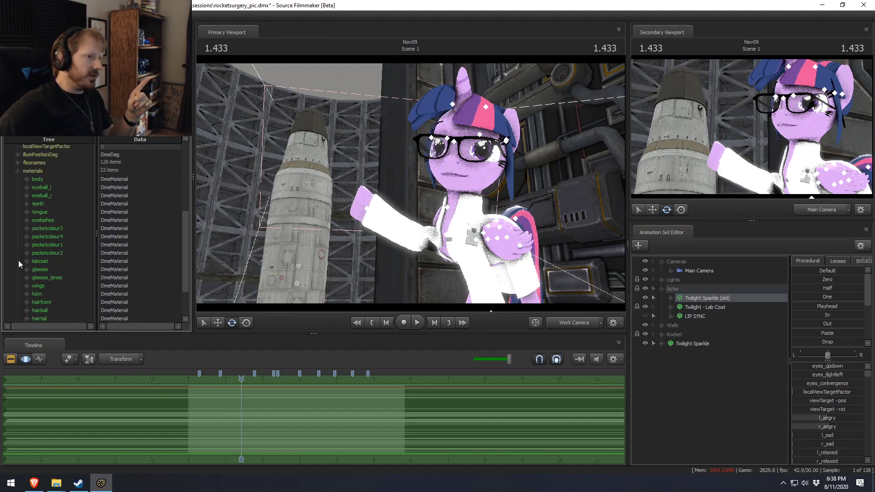
left_click(644, 343)
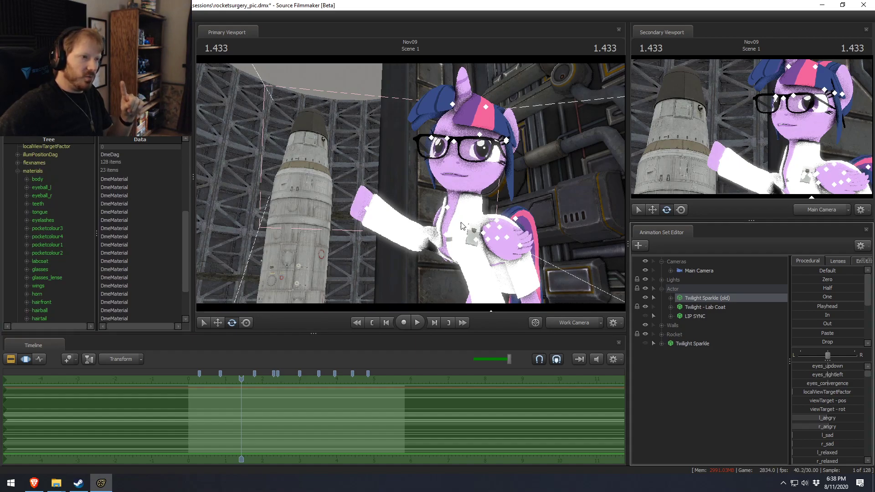
Add a float attribute named $alpha to the old model's body material
right_click(34, 179)
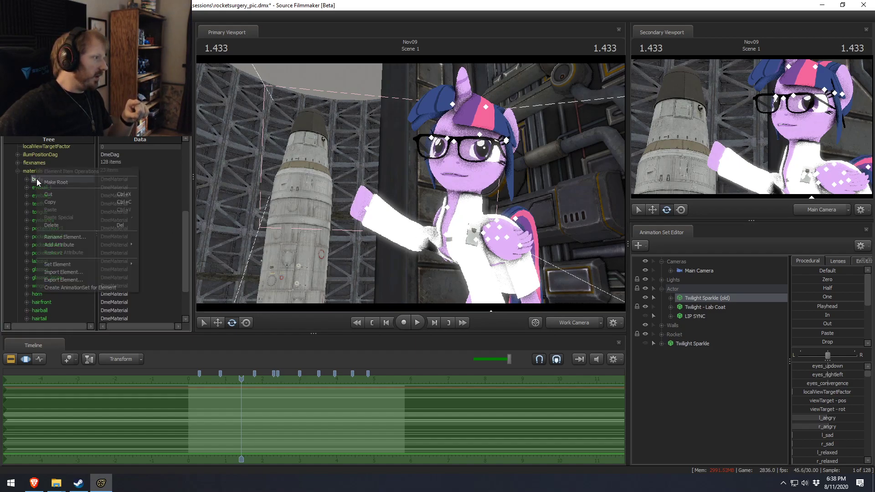
mouse_move(60, 264)
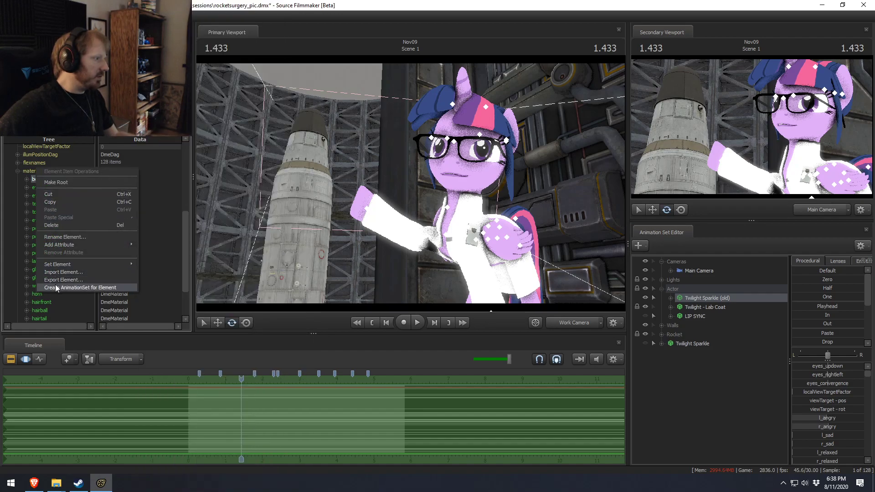
left_click(34, 179)
right_click(37, 179)
mouse_move(113, 247)
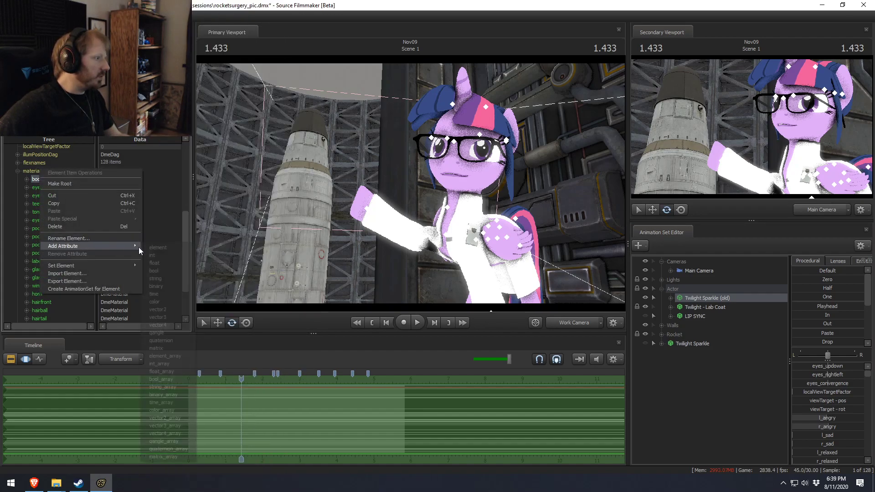
left_click(164, 266)
type("$alphanewAttribute")
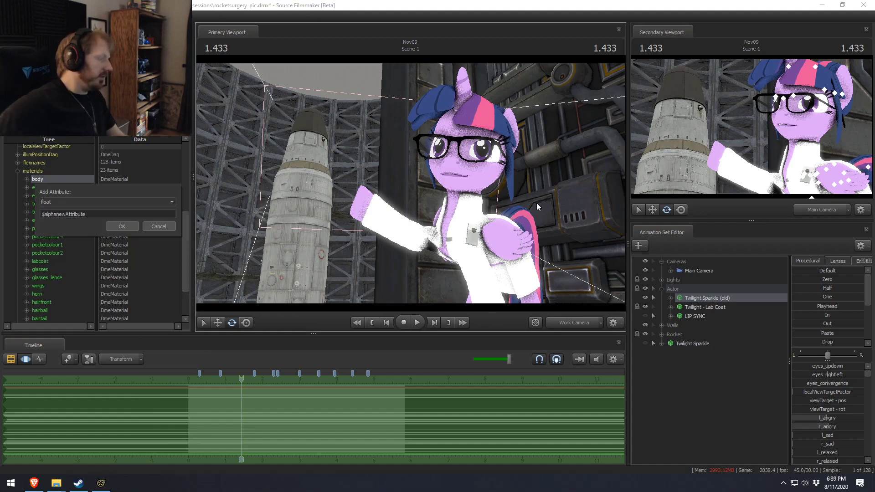
left_click(56, 214)
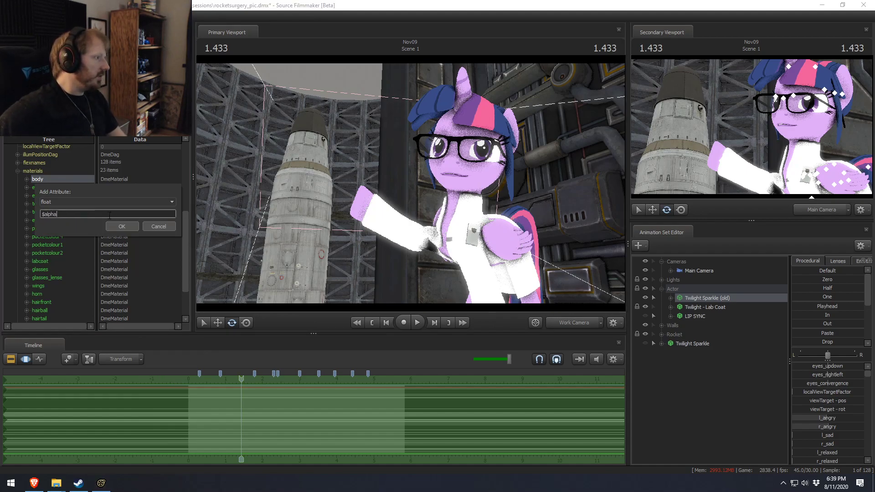
key("Delete")
key("Delete")
key("Delete")
key("Delete")
key("Delete")
key("Delete")
key("Delete")
key("Delete")
key("Delete")
key("Delete")
key("Delete")
key("Delete")
left_click(123, 226)
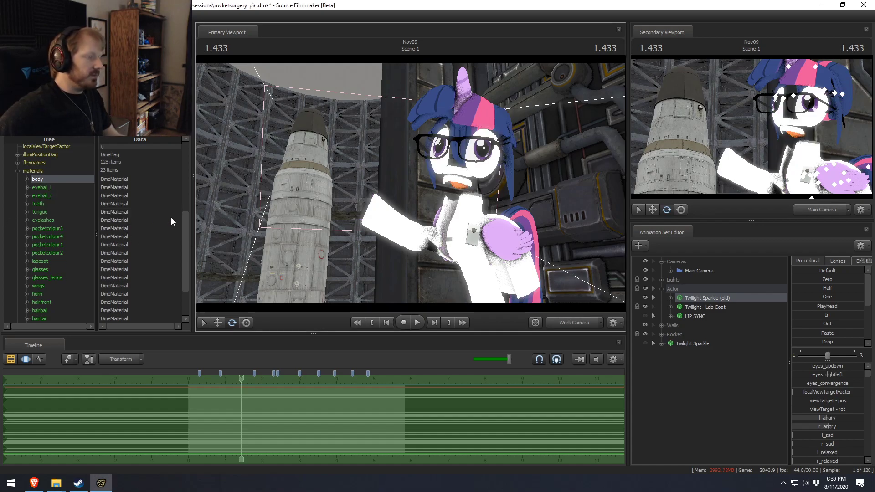
Add a float attribute named $alpha to the old model's teeth material
right_click(42, 203)
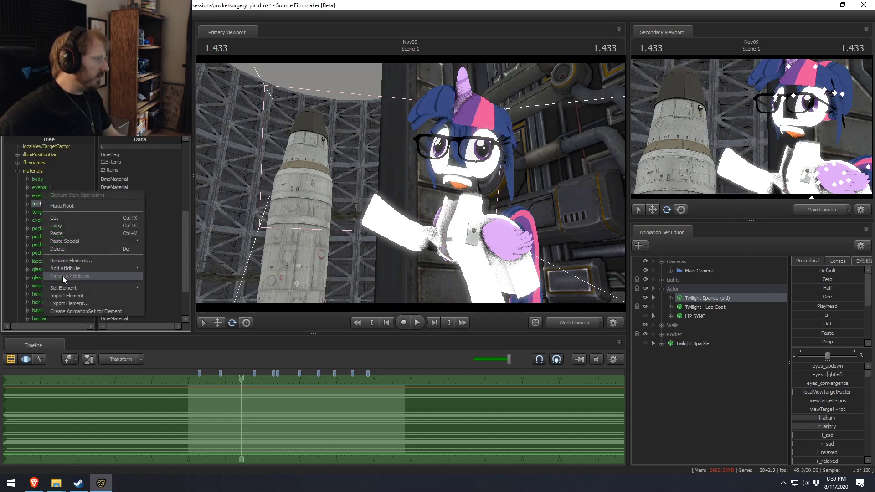
mouse_move(96, 269)
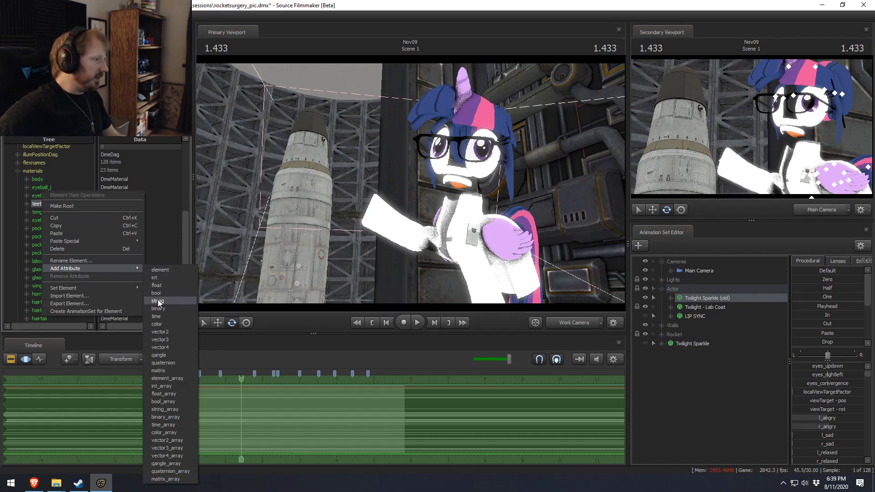
left_click(158, 285)
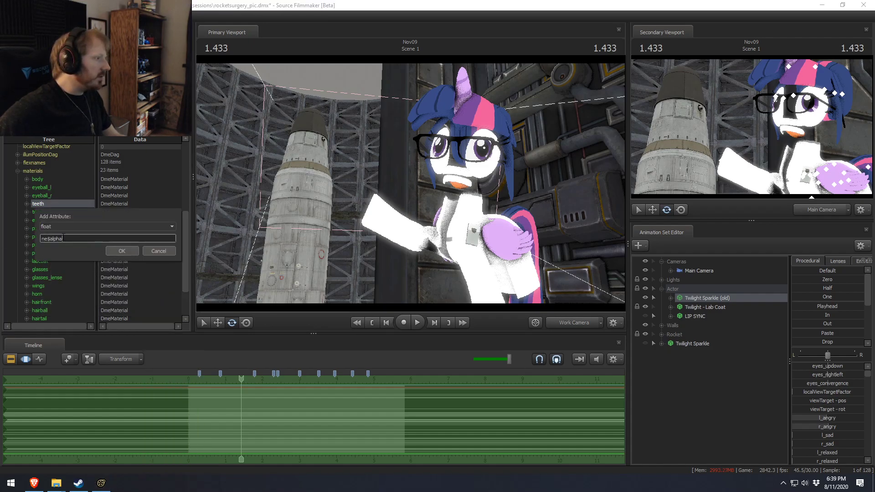
left_click(119, 250)
Add a float attribute named $alpha to the old model's tongue material
right_click(51, 212)
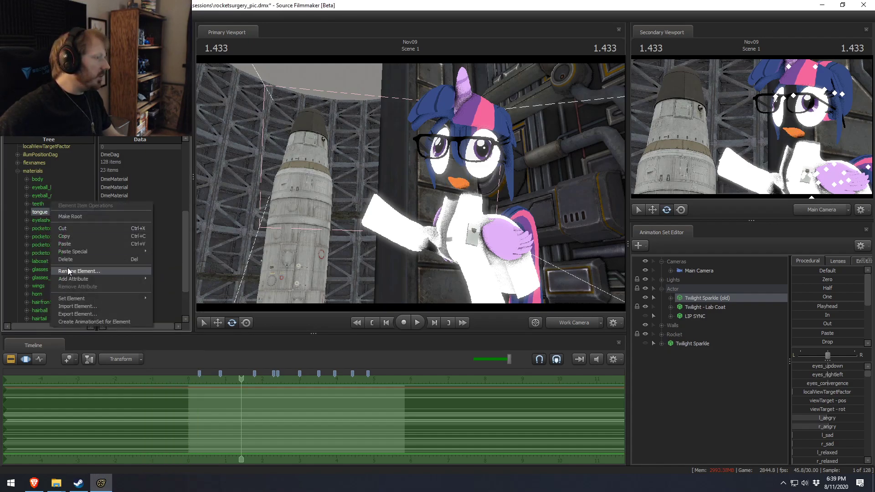
left_click(284, 259)
key("F2")
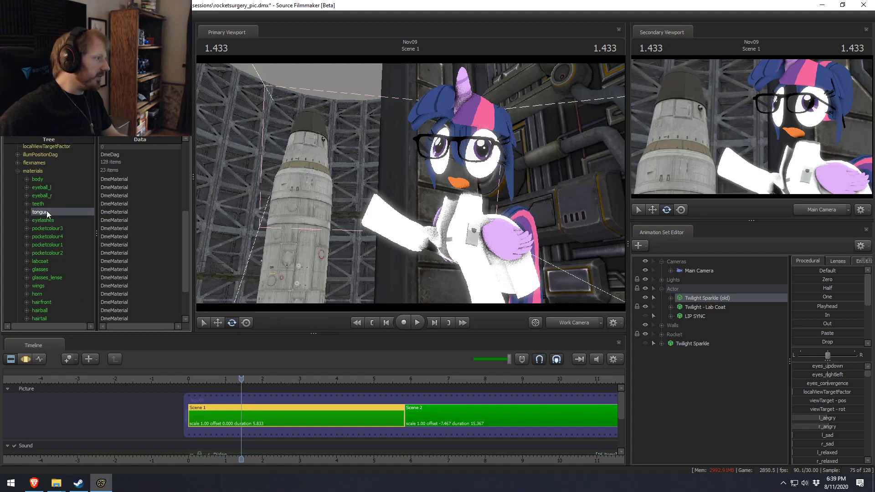
right_click(47, 212)
mouse_move(68, 278)
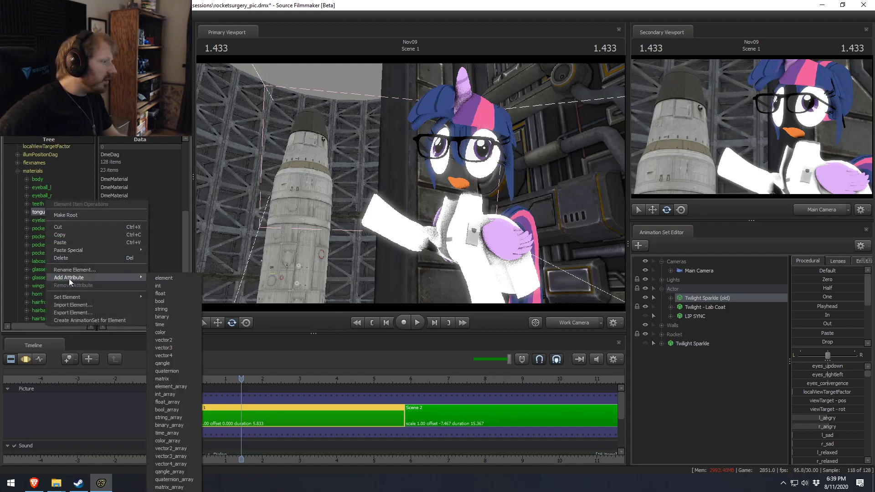
mouse_move(110, 278)
left_click(160, 293)
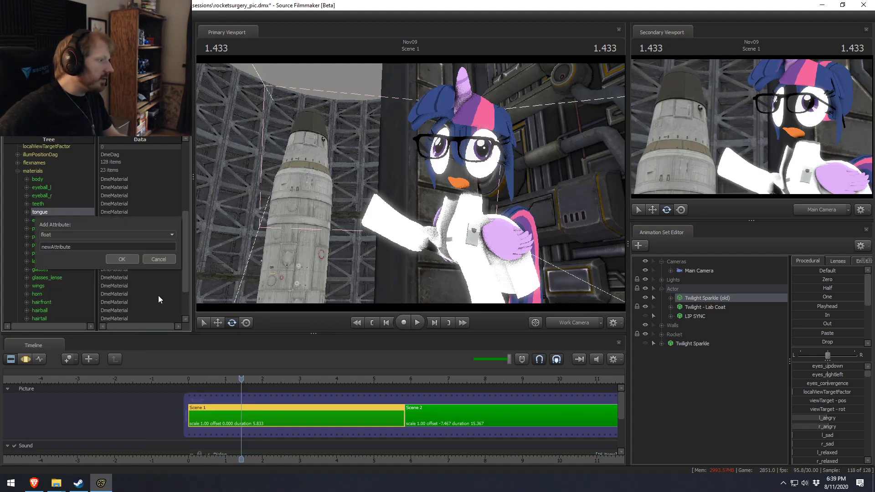
left_click(119, 259)
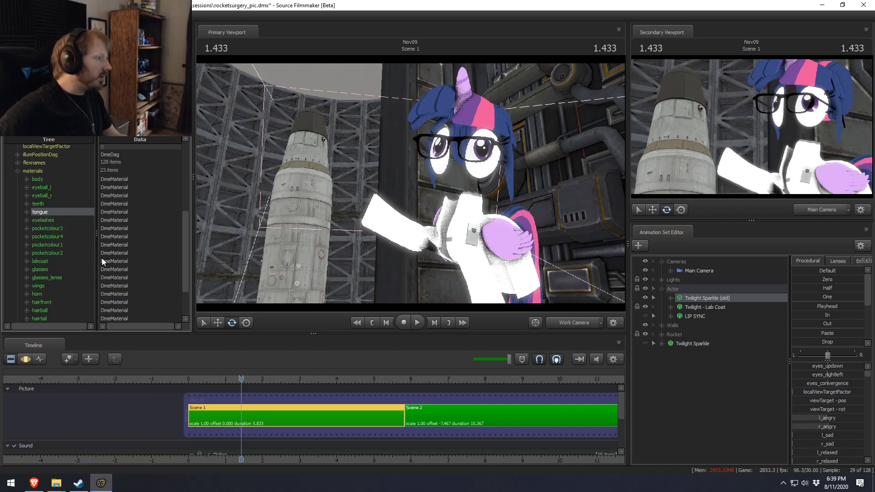
Add a float attribute named $alpha to the old model's eyelashes material
right_click(45, 222)
mouse_move(67, 289)
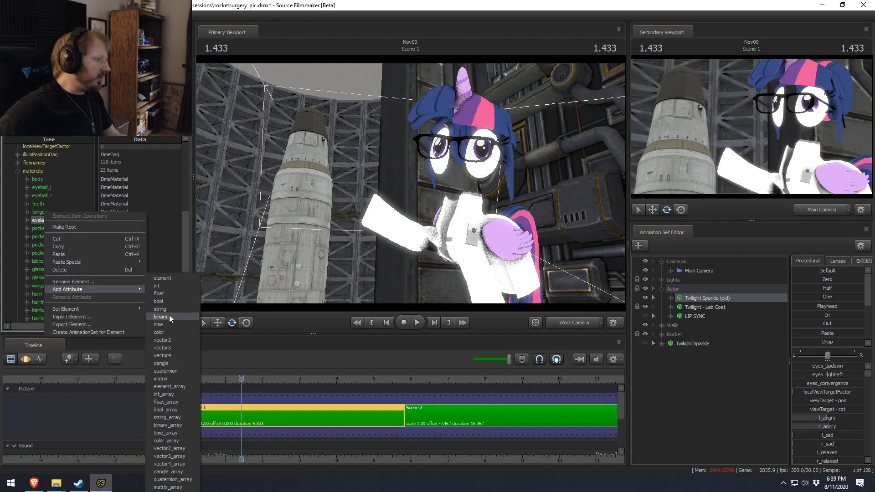
left_click(161, 293)
type("$alpha")
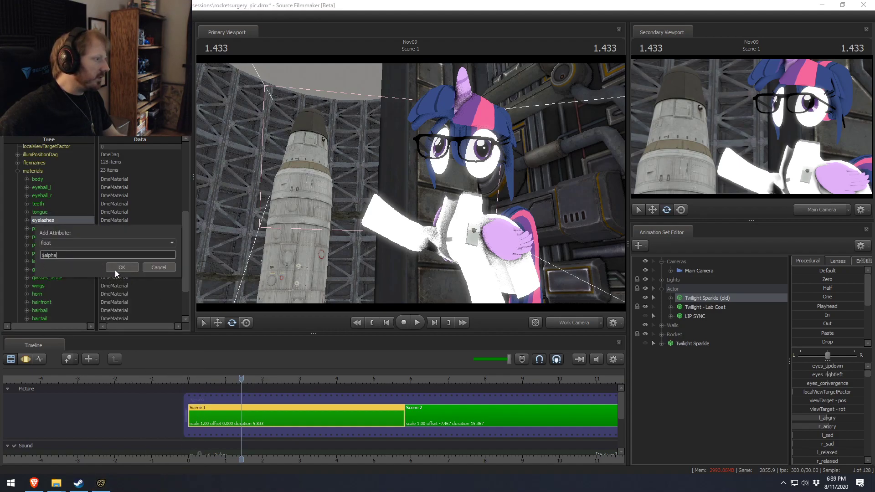
left_click(115, 270)
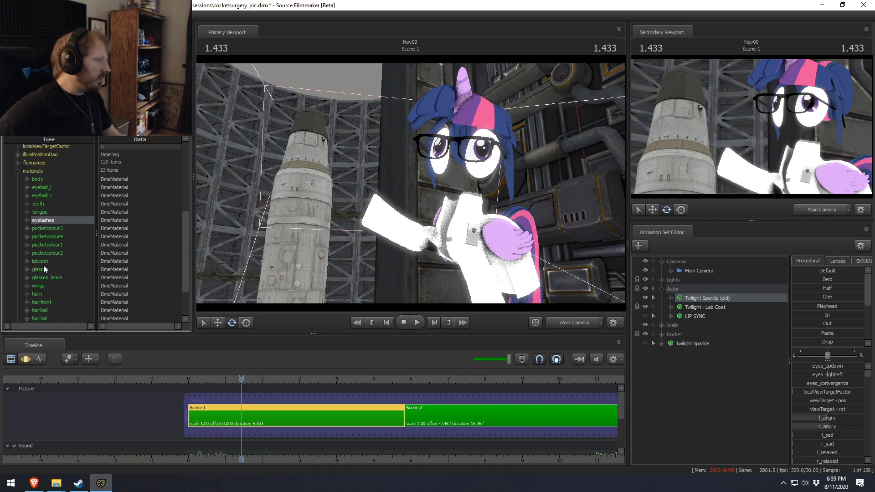
Add a float attribute named $alpha to the old model's horn material
right_click(41, 294)
mouse_move(140, 362)
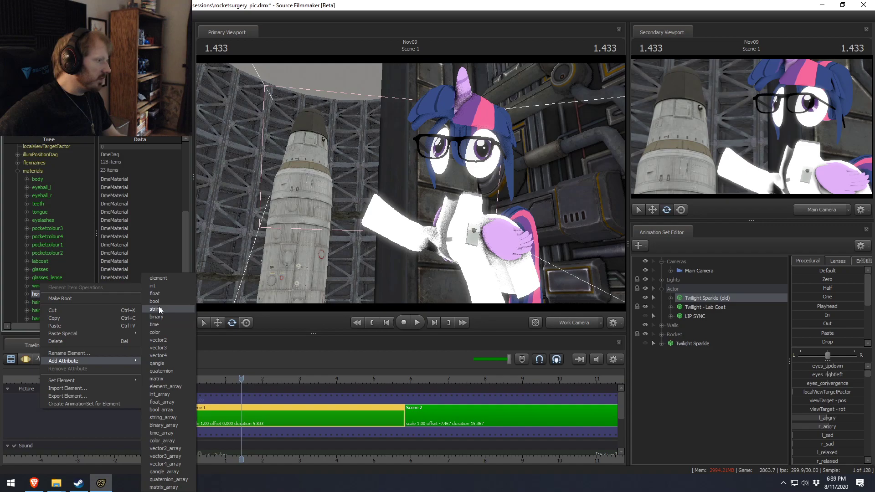
left_click(155, 293)
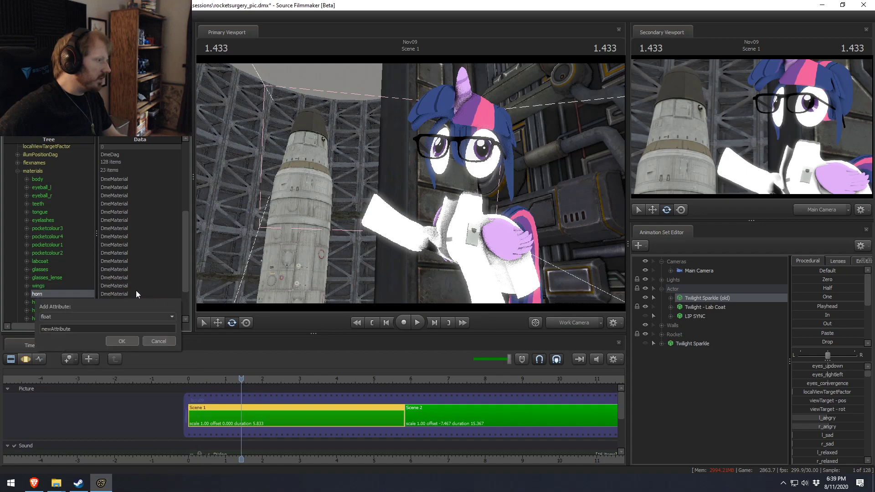
left_click(122, 340)
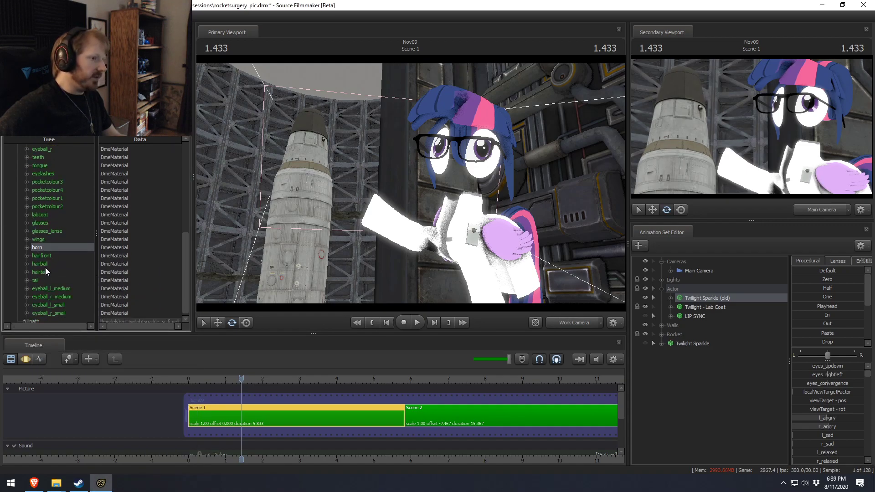
Add a scale control to the old model's Tail1 bone and reduce Tail1_scale to its minimum
left_click(671, 299)
left_click(679, 325)
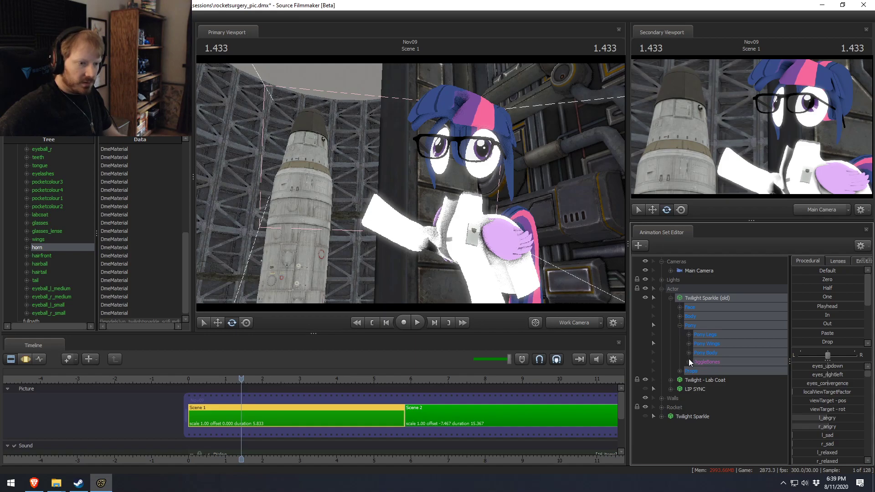
left_click(688, 354)
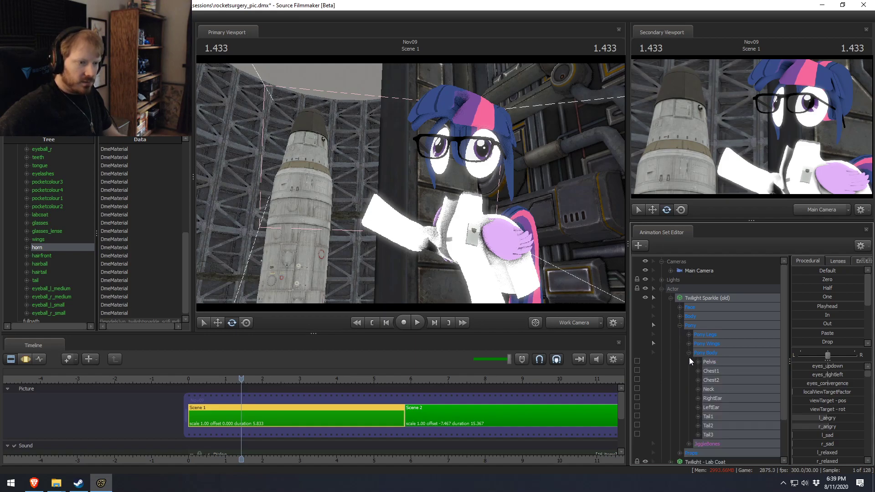
left_click(710, 416)
right_click(712, 415)
left_click(731, 353)
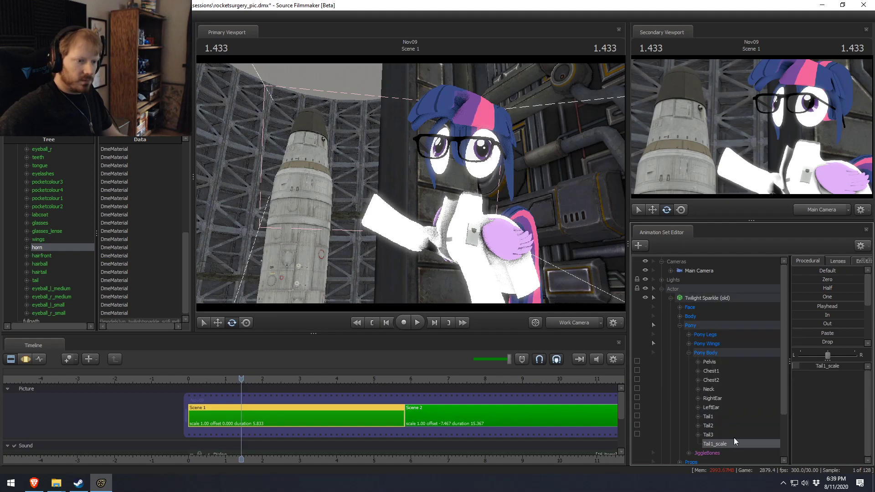
key("F3")
left_click_drag(838, 366, 793, 366)
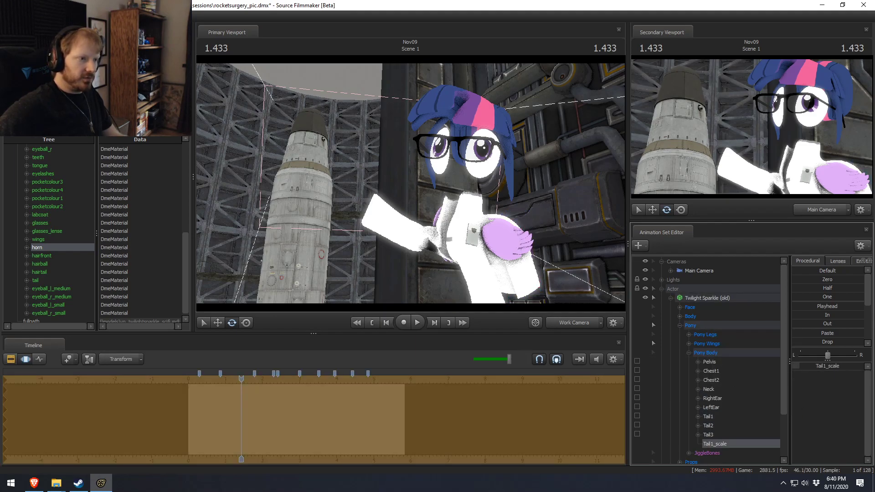
Move the old model's closed right and left wings straight down, well away from the body
left_click_drag(410, 191, 291, 218)
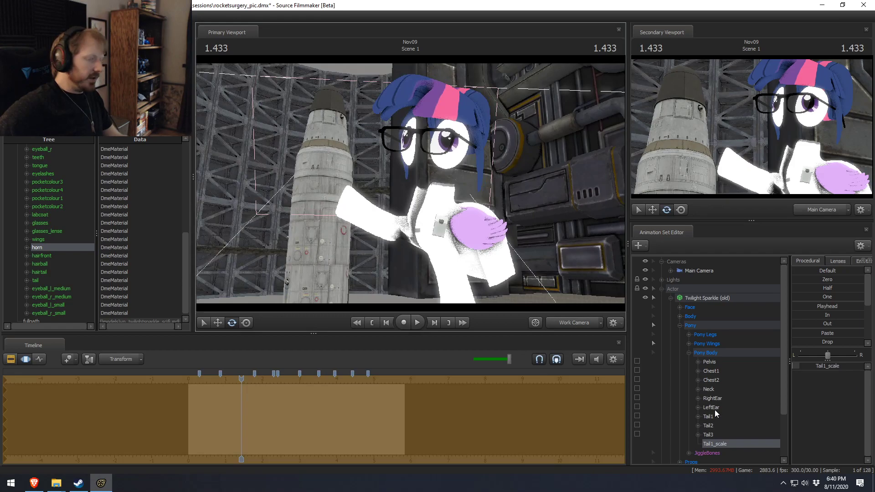
key("Left")
key("Left")
left_click(689, 343)
left_click(715, 353)
left_click(711, 362, "ctrl")
left_click_drag(437, 194, 439, 491)
key("Return")
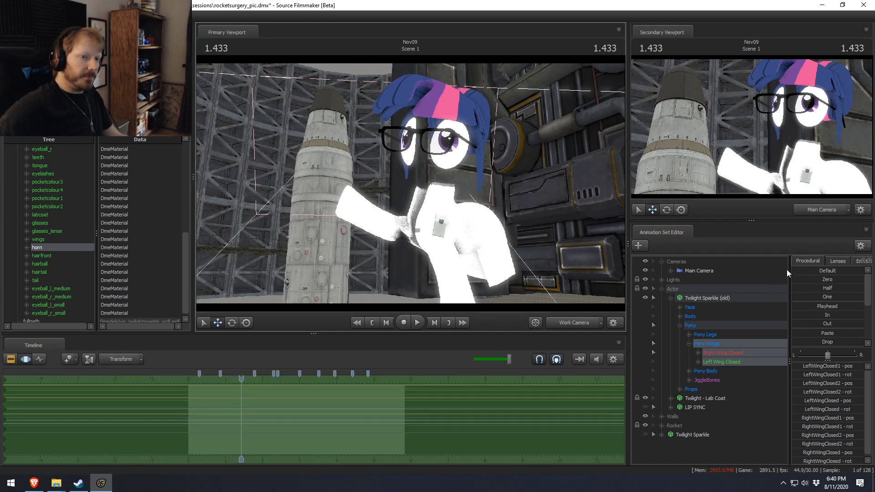
Move the new Twilight Sparkle animation set into the Actor group and unhide it
left_click(670, 298)
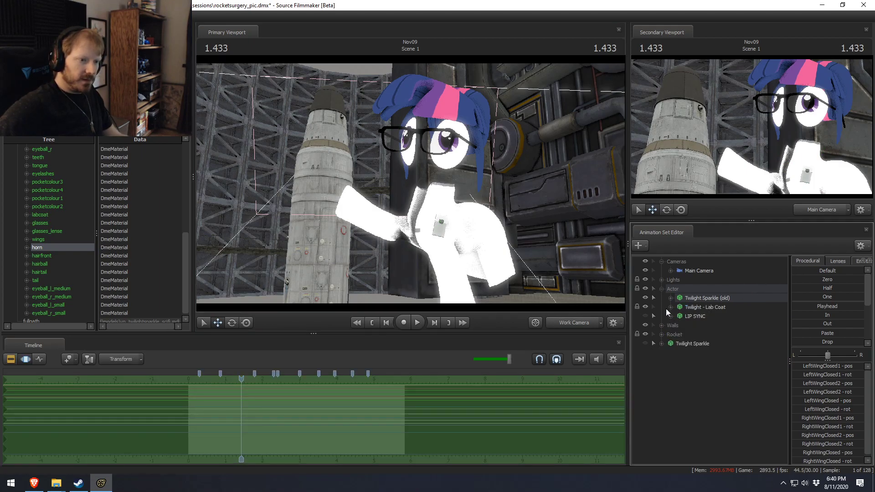
left_click_drag(692, 343, 699, 292)
left_click(645, 298)
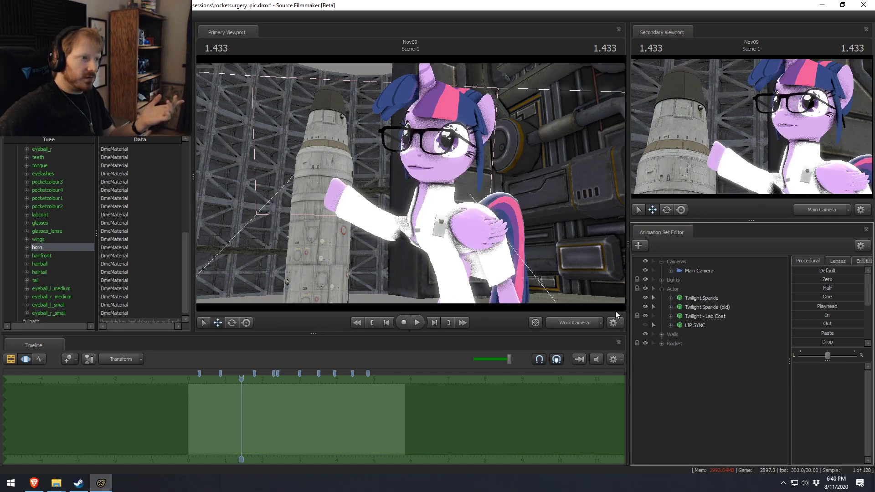
Select the new Twilight Sparkle's Head bone and inspect how the glasses sit on the face from close up
left_click(670, 297)
left_click(679, 316)
left_click(702, 334)
left_click(598, 321)
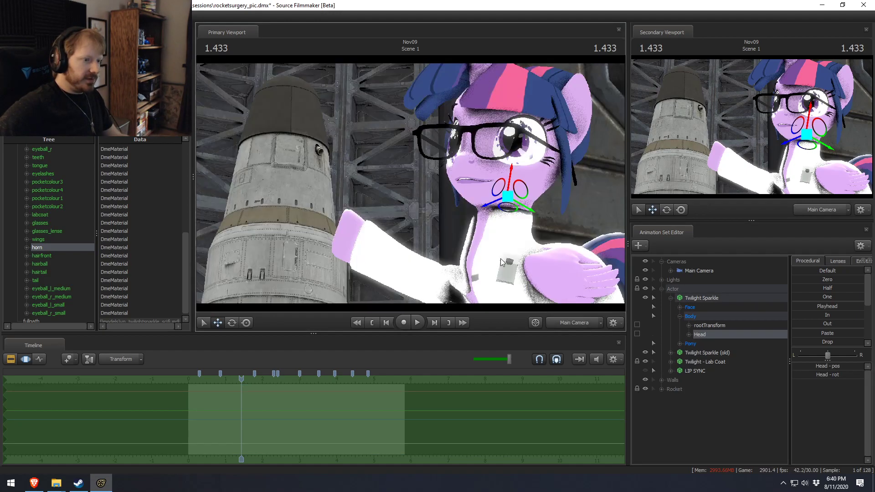
left_click(569, 324)
left_click_drag(437, 205, 420, 198)
left_click_drag(426, 257, 427, 259)
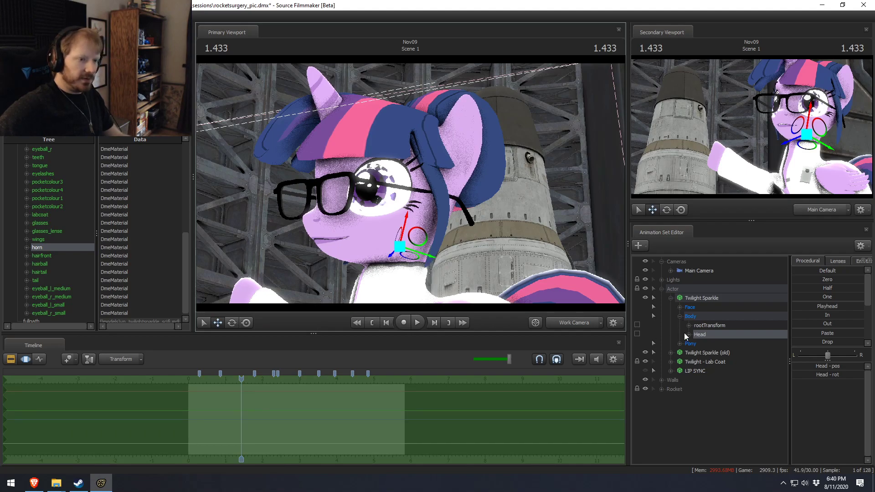
Nudge the Head bone of the Twilight Sparkle (old) model slightly to reposition the glasses on the new model's face
left_click(670, 298)
left_click(670, 316)
left_click(671, 316)
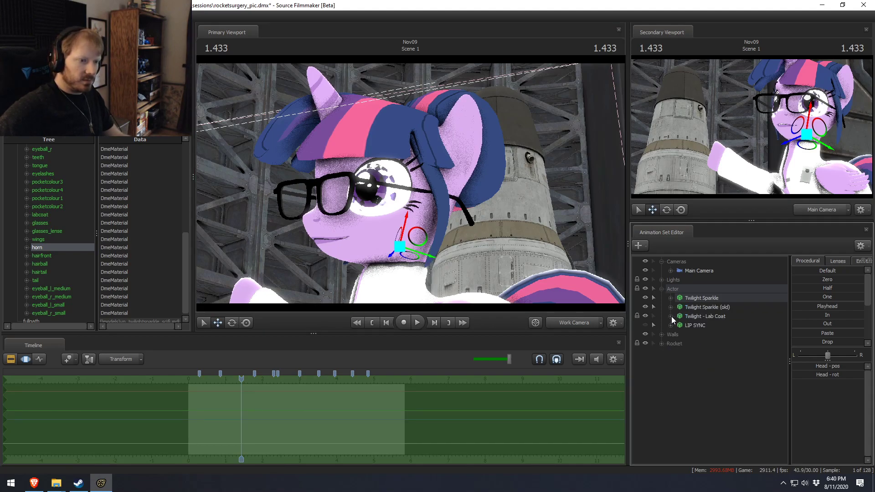
left_click(670, 307)
left_click(680, 325)
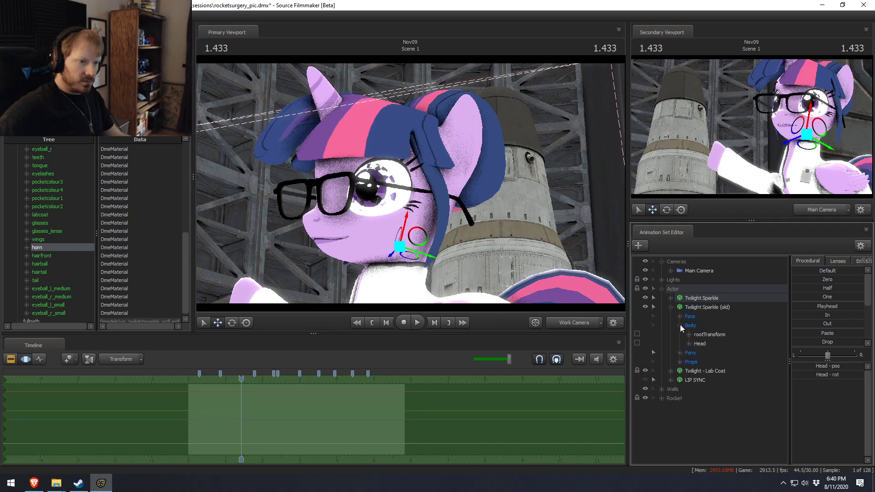
left_click(699, 343)
left_click_drag(423, 254, 425, 254)
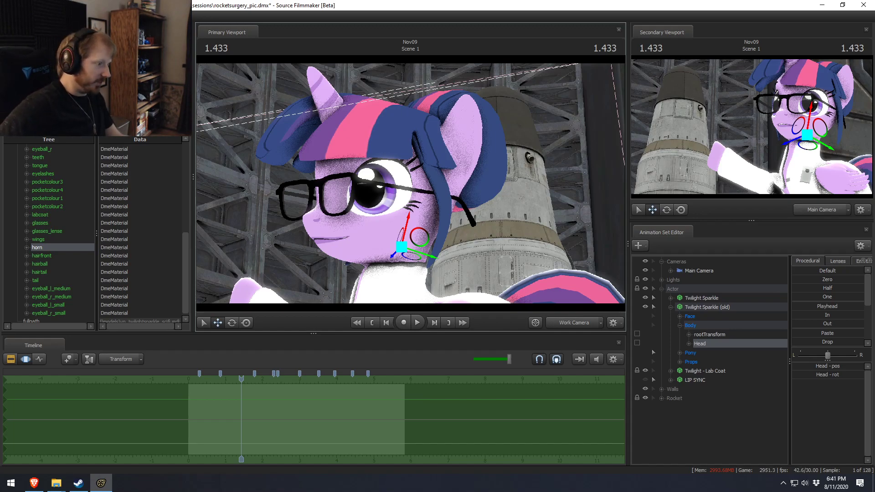
Switch the new Twilight Sparkle's model body group to the variant with smaller irises
key("F2")
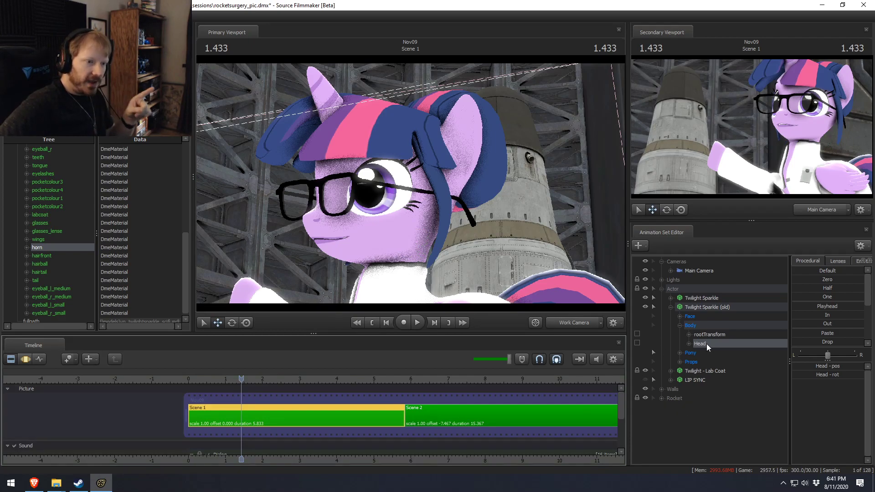
right_click(694, 306)
mouse_move(732, 394)
right_click(701, 302)
mouse_move(723, 428)
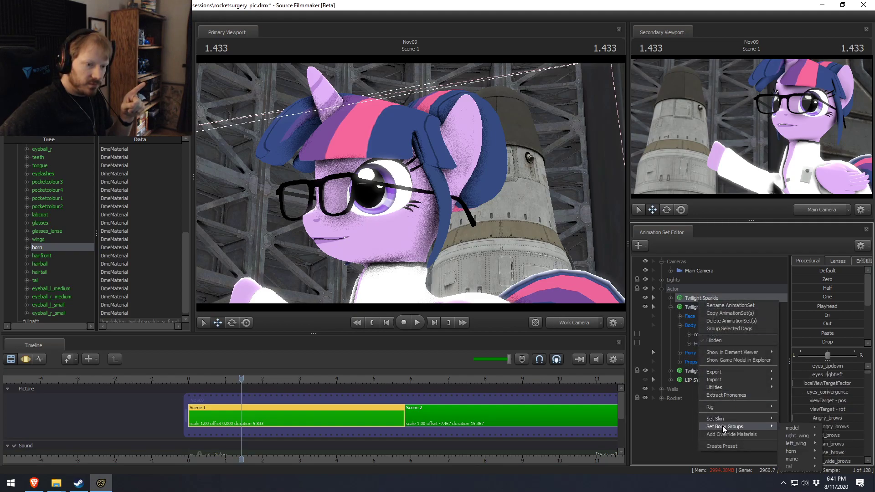
left_click(789, 431)
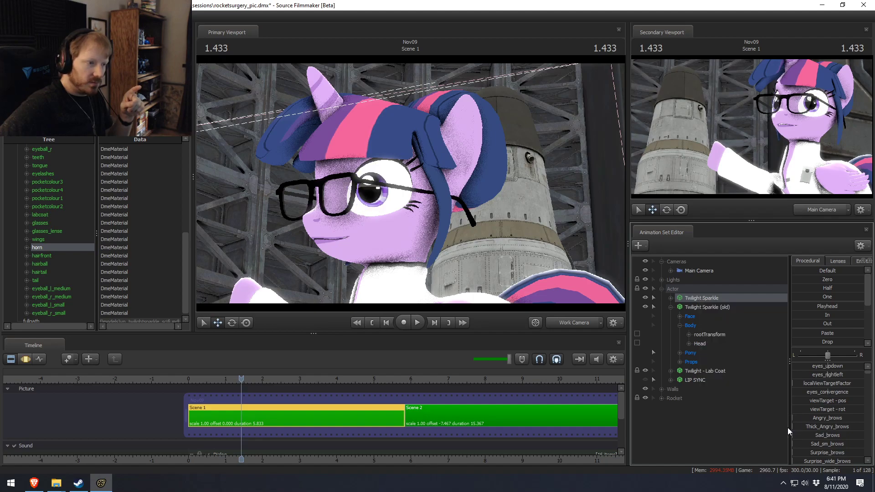
left_click(645, 298)
left_click(645, 298)
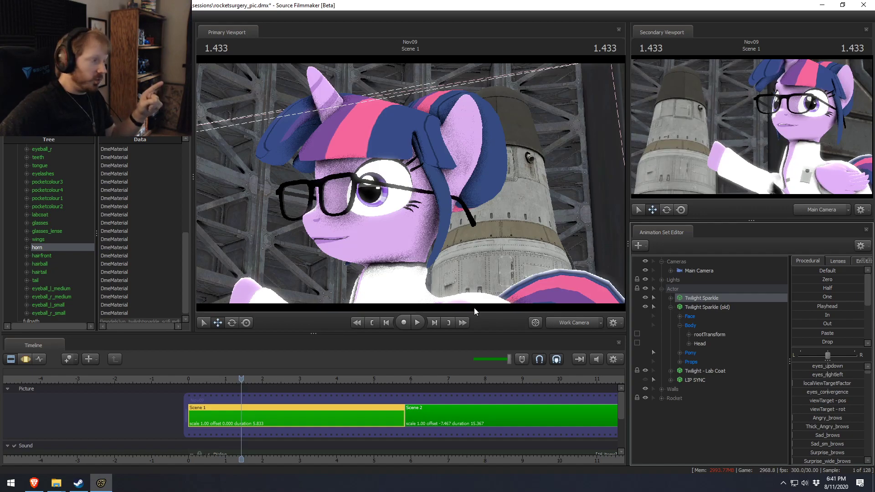
Show the Twilight Sparkle (old) model in the Element Viewer and select the mtlName path of its eyeball_l material
right_click(696, 311)
mouse_move(733, 360)
left_click(802, 369)
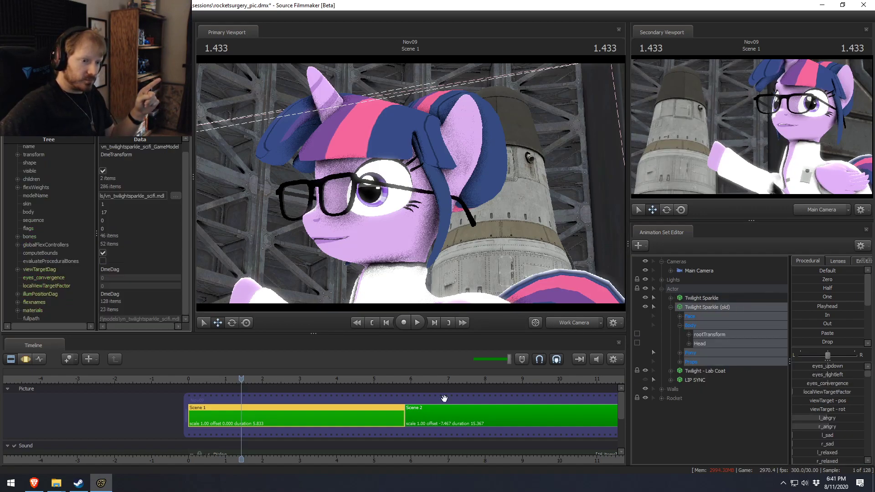
left_click(17, 310)
scroll(26, 319, "down", 5)
left_click(27, 210)
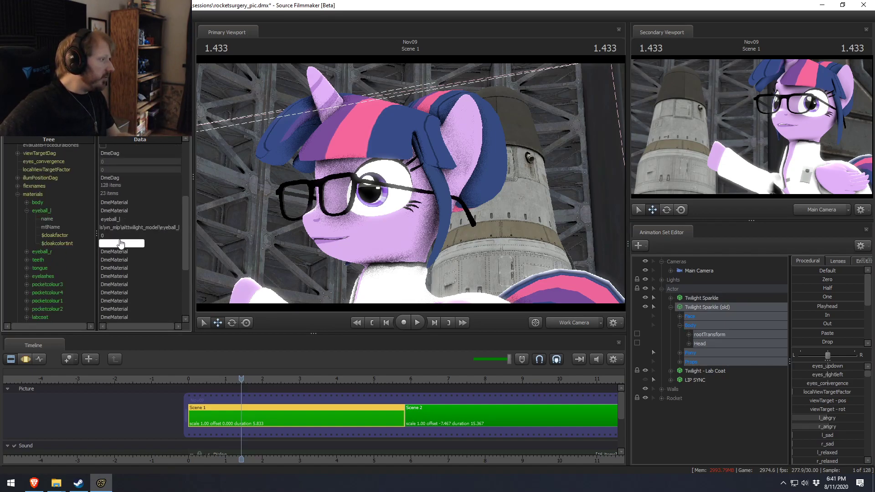
double_click(165, 228)
left_click_drag(160, 228, 221, 227)
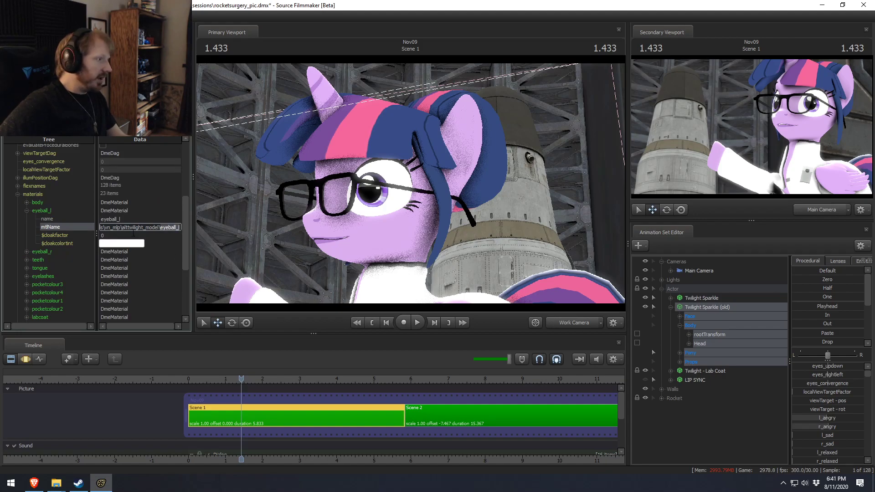
left_click(153, 227)
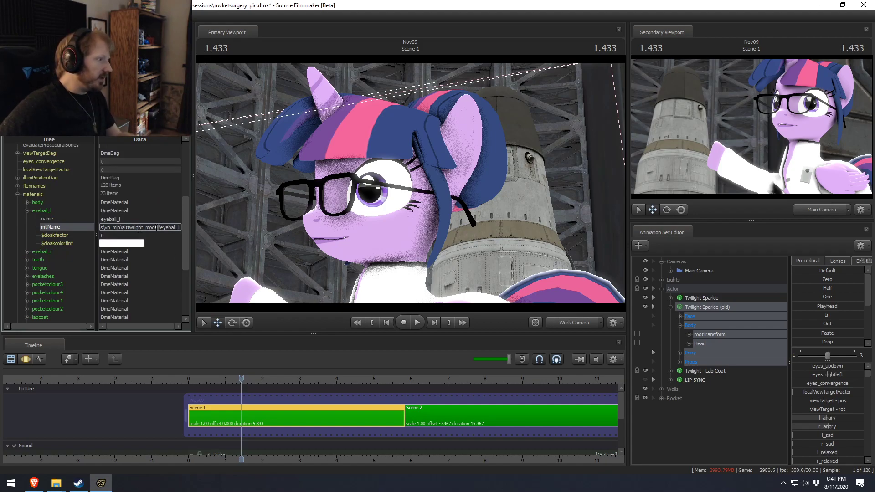
key("Home")
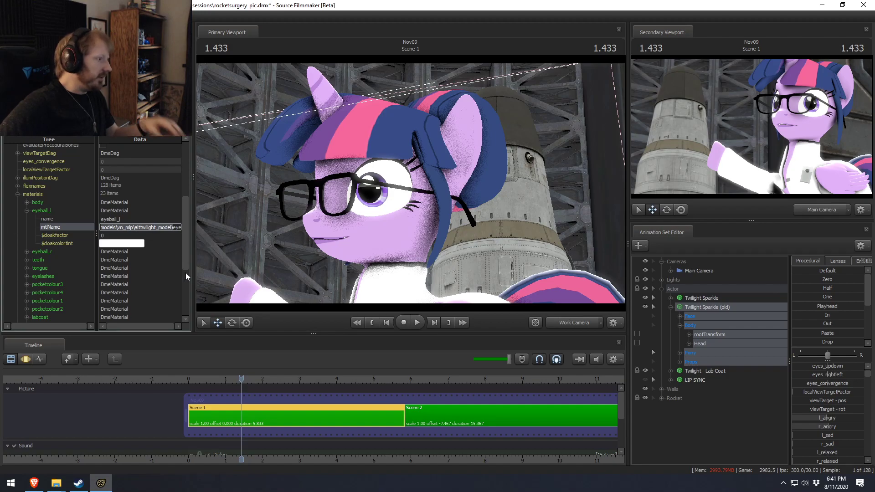
Show the new Twilight Sparkle model in the Element Viewer, add override materials to it and expand its materials list
right_click(711, 299)
mouse_move(771, 346)
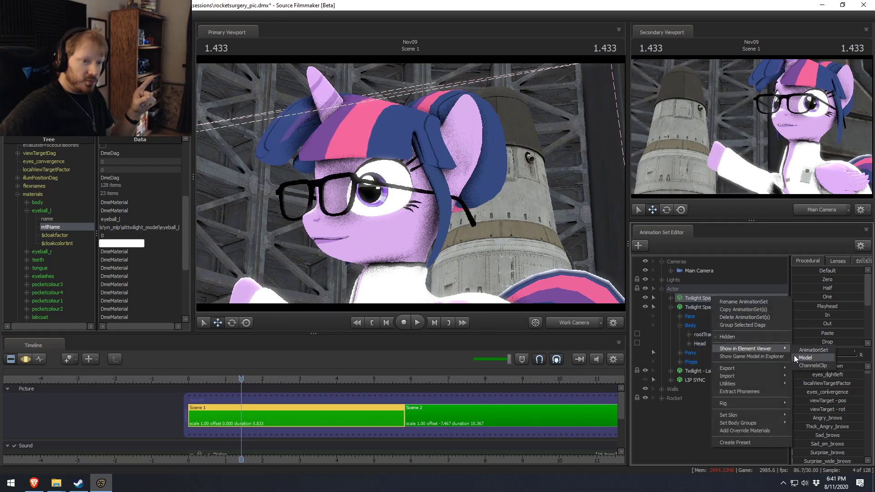
left_click(794, 354)
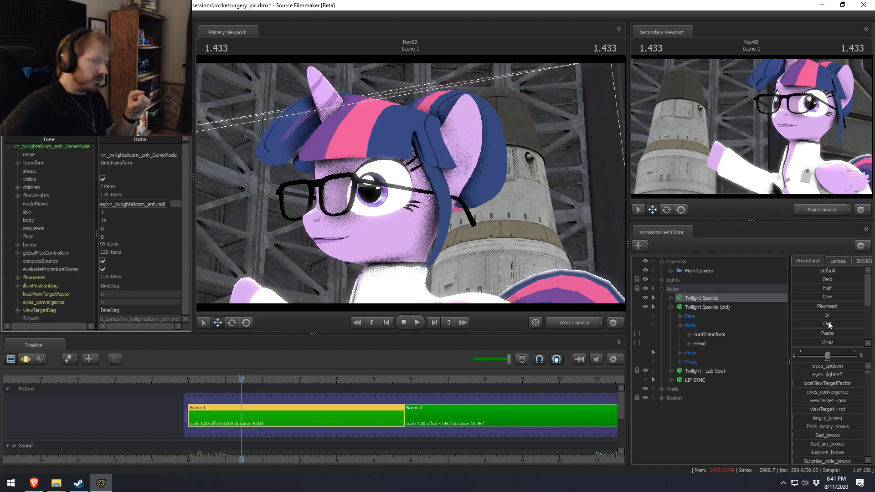
right_click(728, 300)
left_click(757, 435)
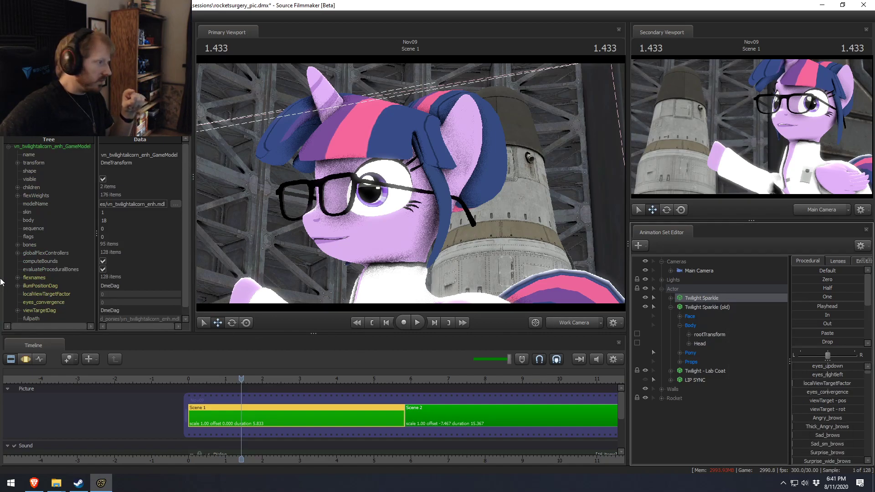
left_click(18, 319)
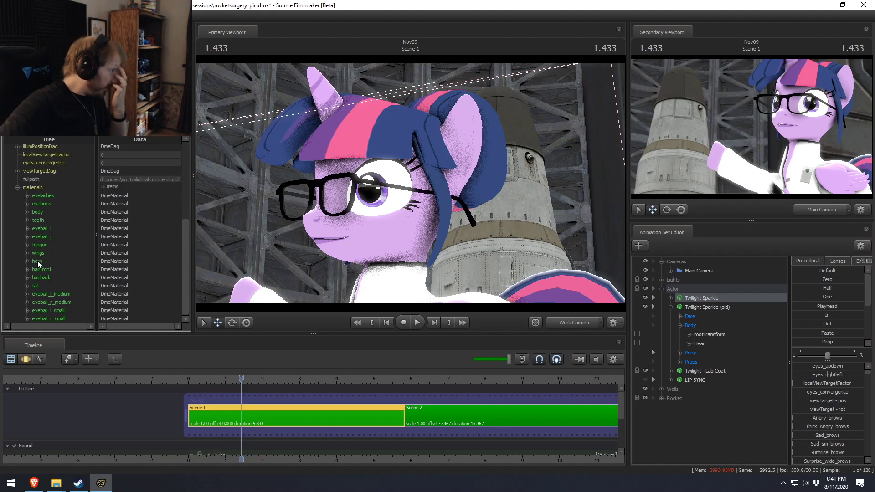
Add a string attribute named $iris to the eyeball_l material of the new Twilight Sparkle model
left_click(26, 228)
right_click(40, 228)
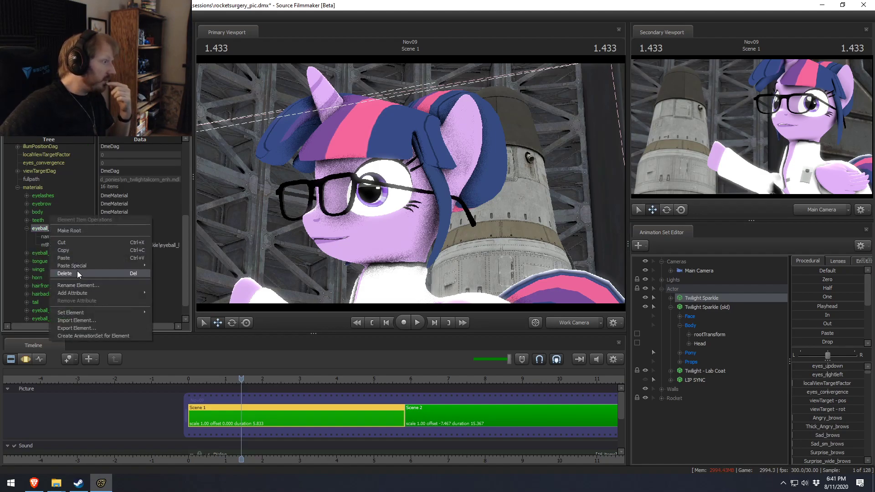
mouse_move(114, 293)
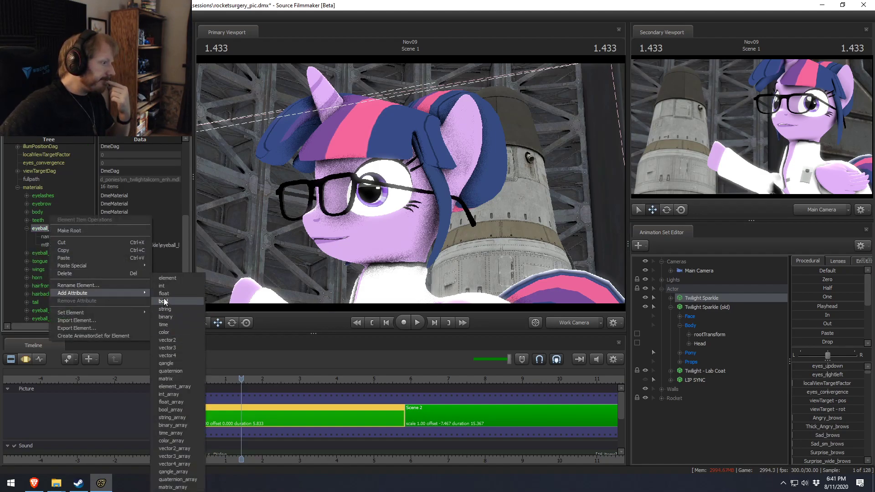
left_click(166, 309)
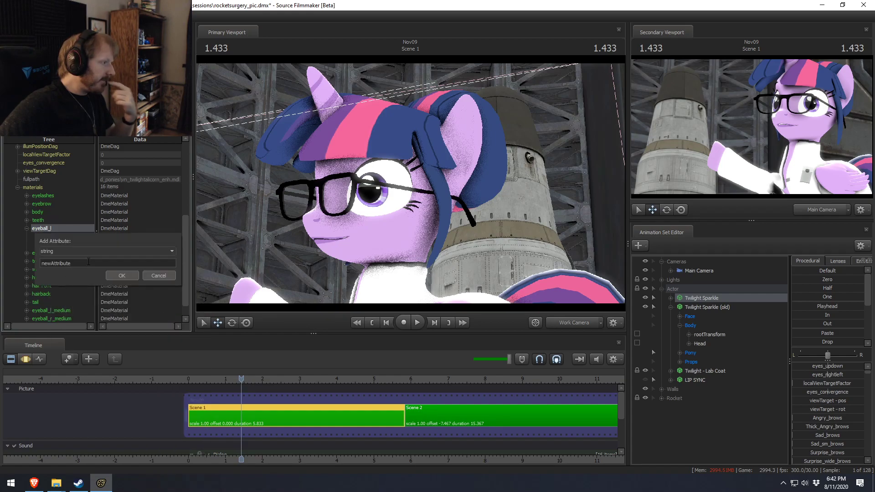
key("r")
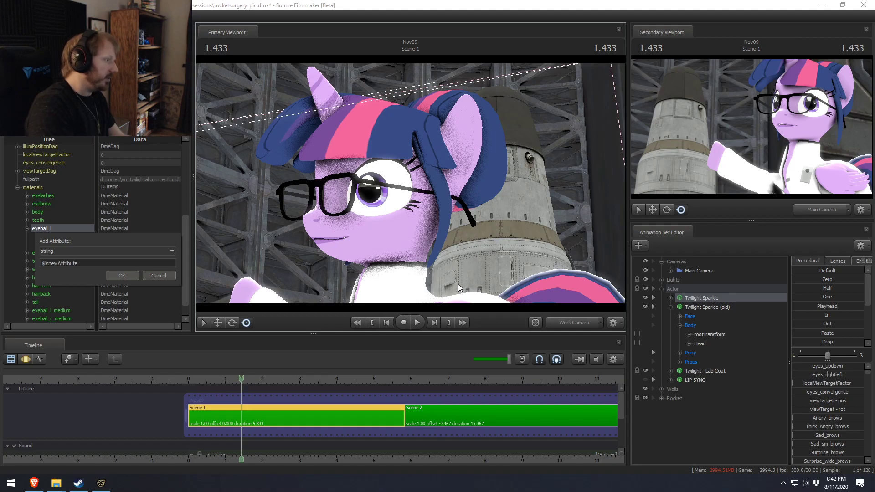
double_click(82, 265)
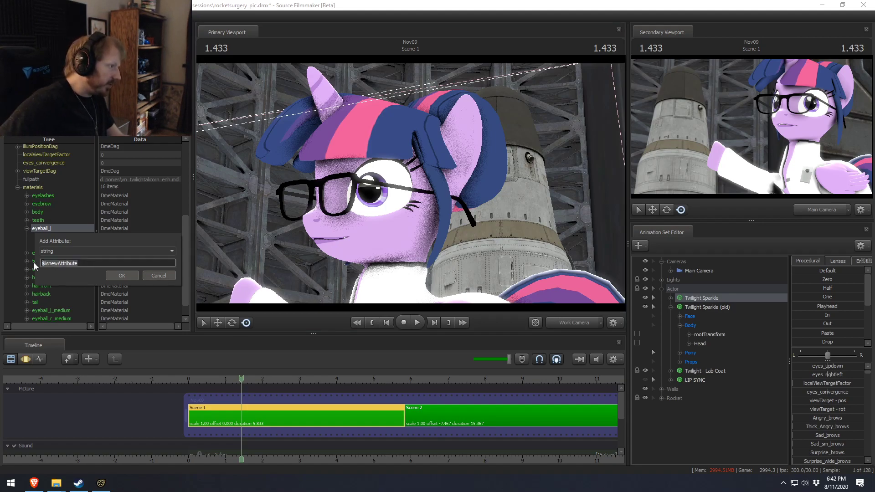
key("BackSpace")
type("$iris")
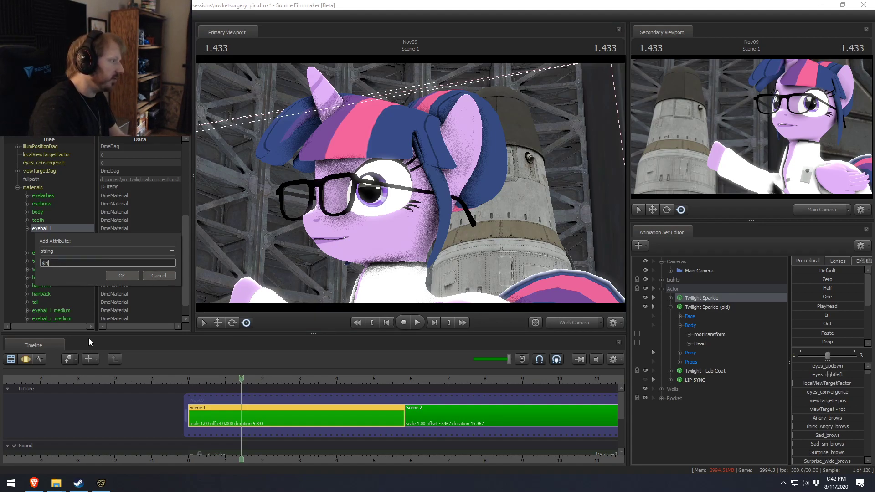
key("Return")
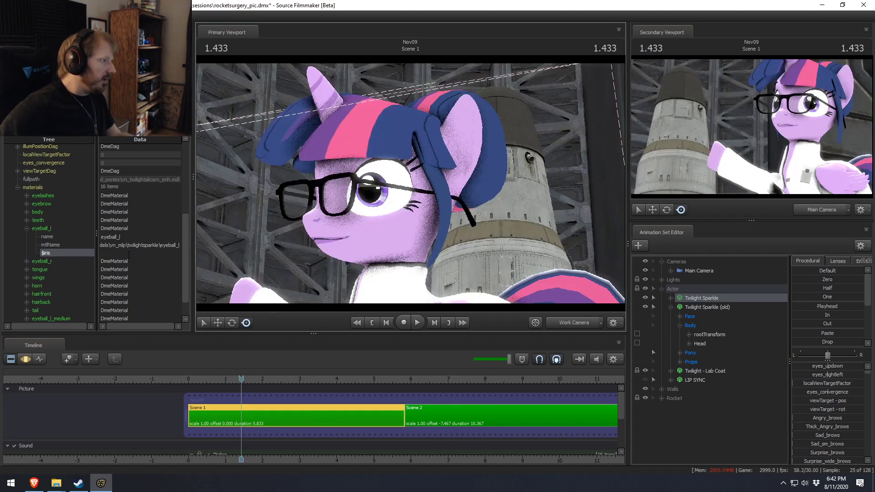
Set the eyeball_l $iris value to models\vn_mlp\alttwilight_model\pupil_l_medium
double_click(129, 254)
type("models\\vn_mlp\\alttwilight_model\\")
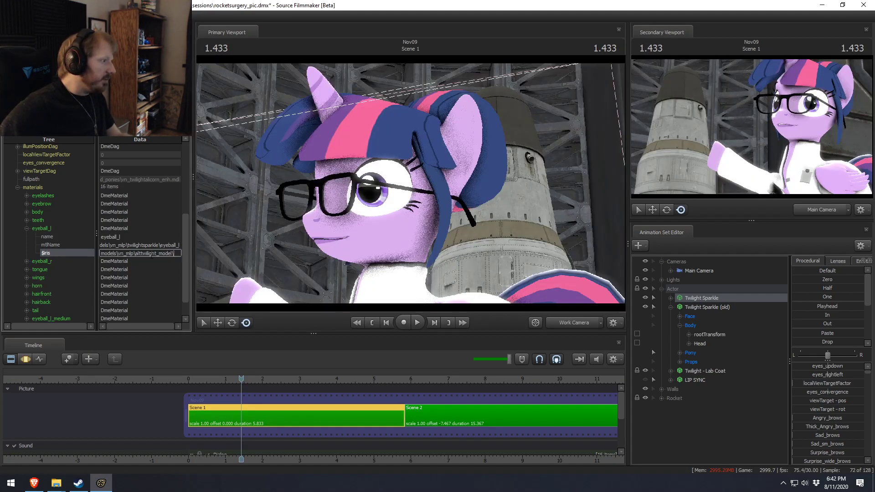
type("cu")
type("pil_")
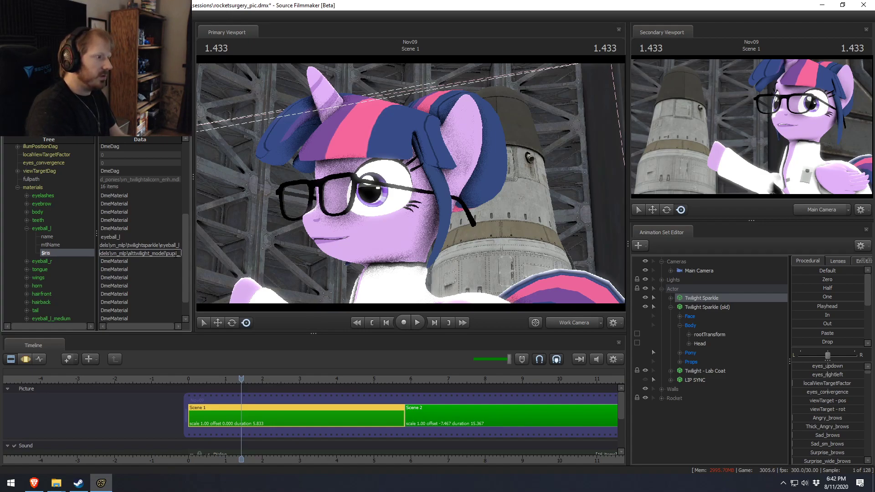
type("lmedium")
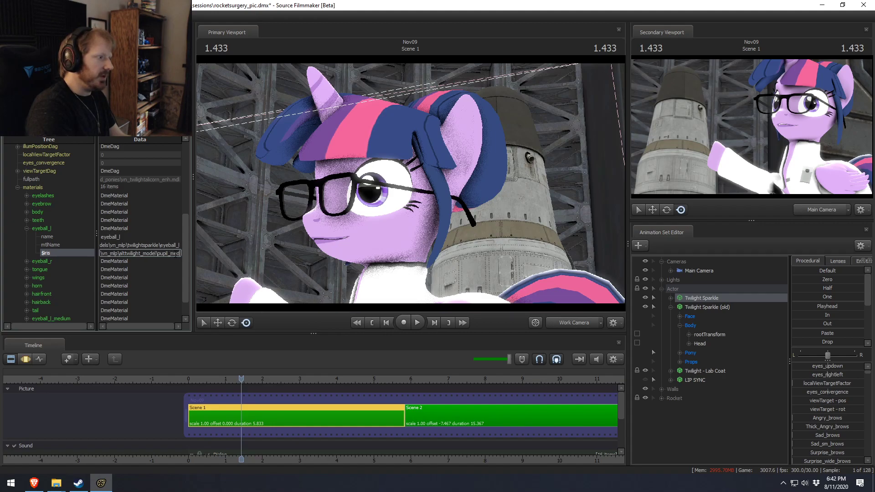
key("BackSpace")
key("BackSpace")
key("BackSpace")
key("BackSpace")
key("BackSpace")
key("BackSpace")
key("BackSpace")
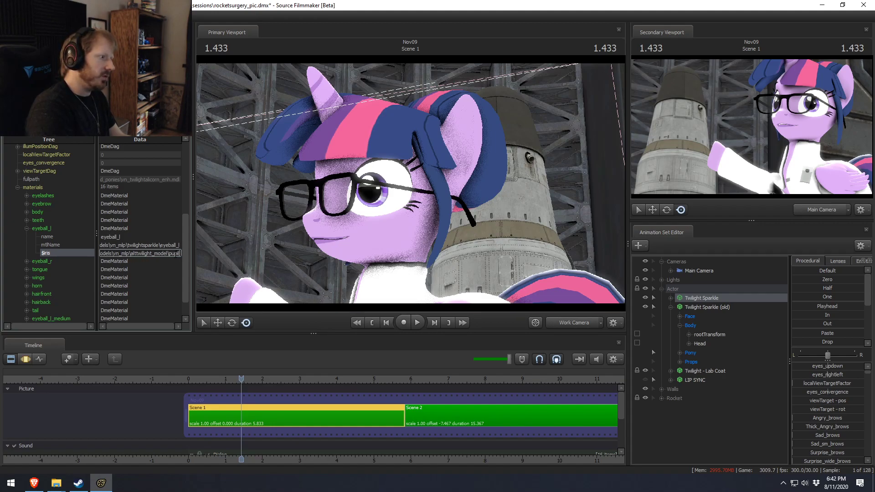
type("_l_medium")
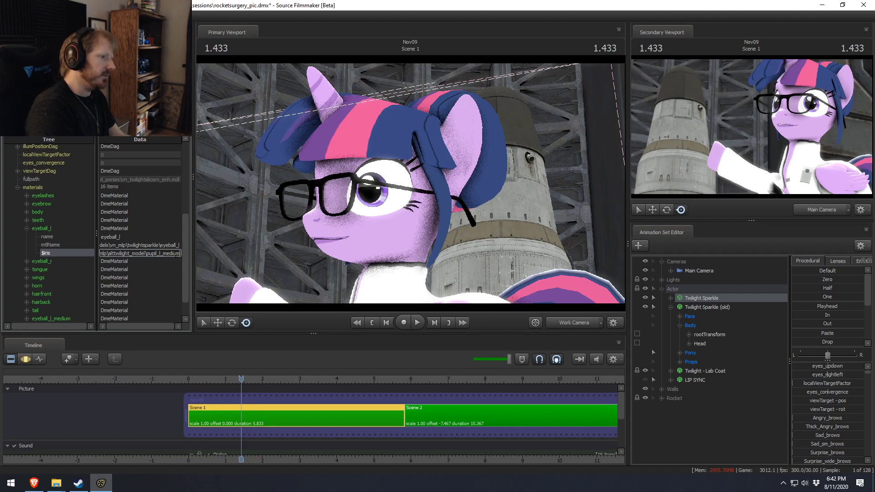
key("Return")
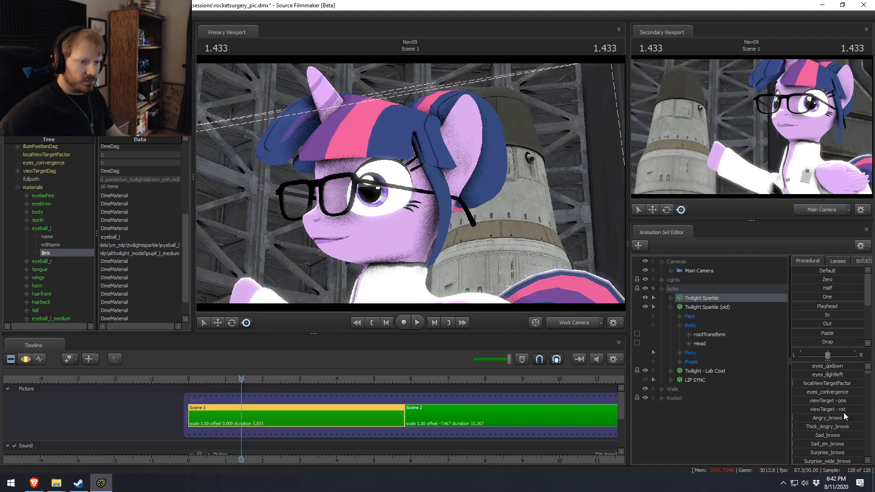
Set the new Twilight Sparkle model's skin to 0 and view both of her eyes up close
right_click(725, 306)
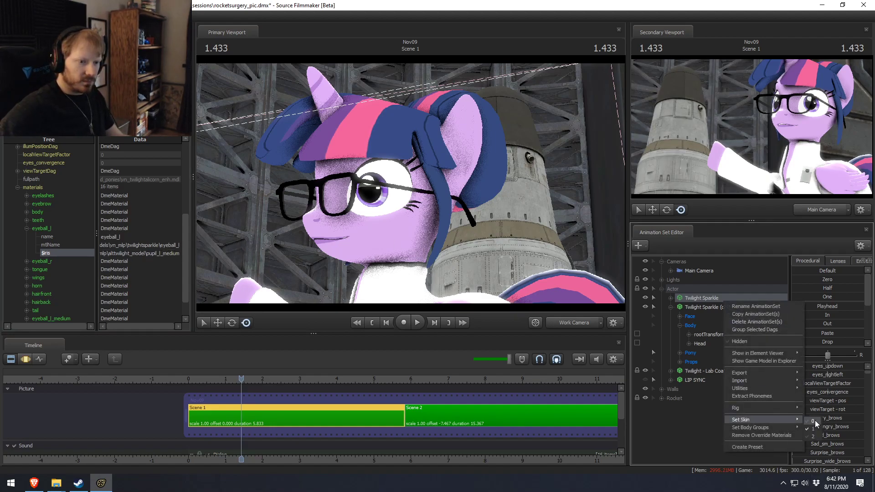
left_click(820, 423)
left_click_drag(435, 212, 435, 211)
left_click_drag(412, 184, 412, 184)
key("w")
Copy the eyeball_l $iris path and add a string attribute named $iris to the eyeball_r material
double_click(140, 254)
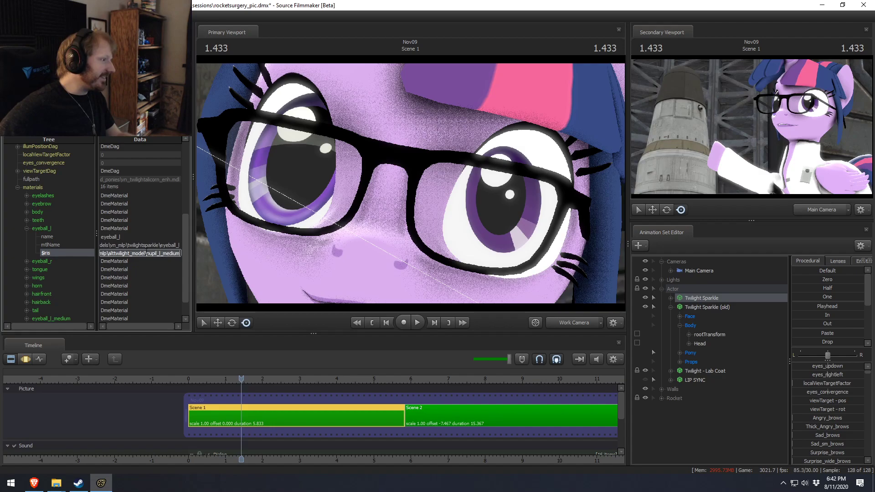
left_click(26, 229)
left_click(27, 237)
right_click(40, 236)
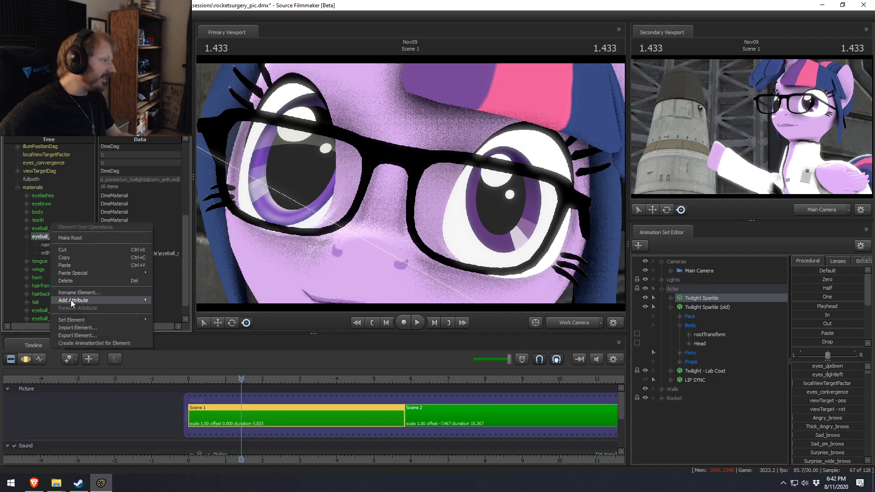
mouse_move(146, 300)
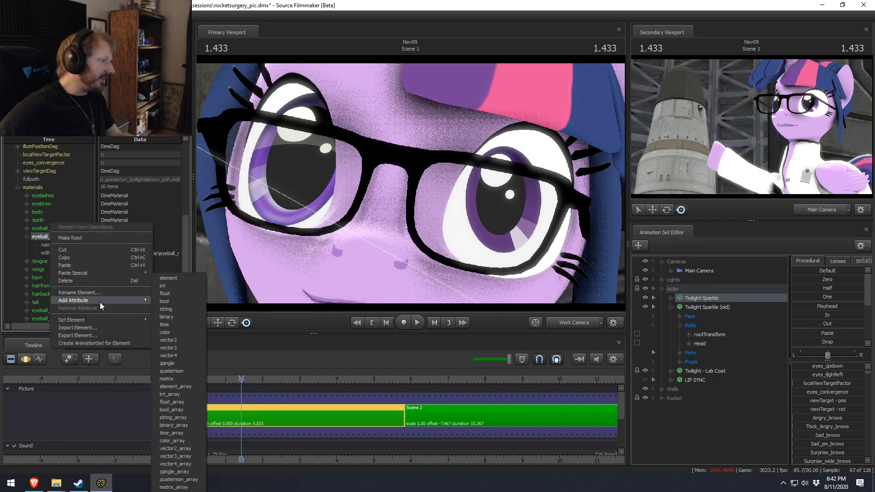
left_click(175, 309)
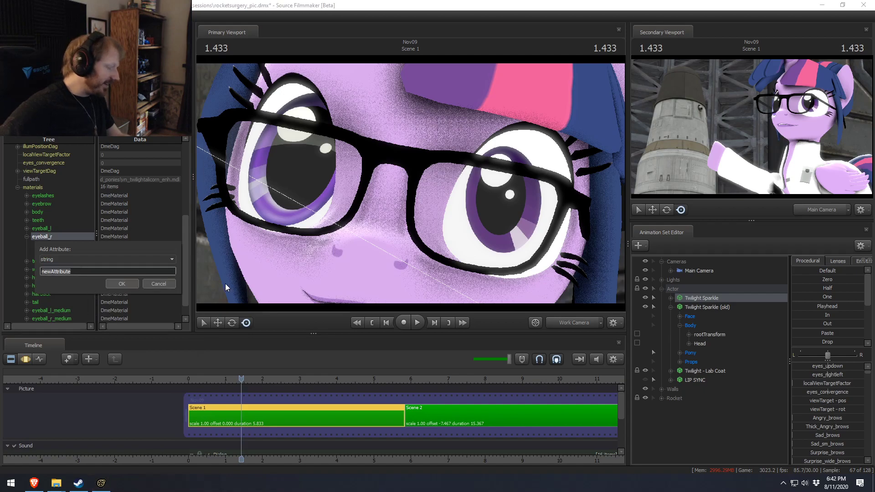
type("$iris")
key("Return")
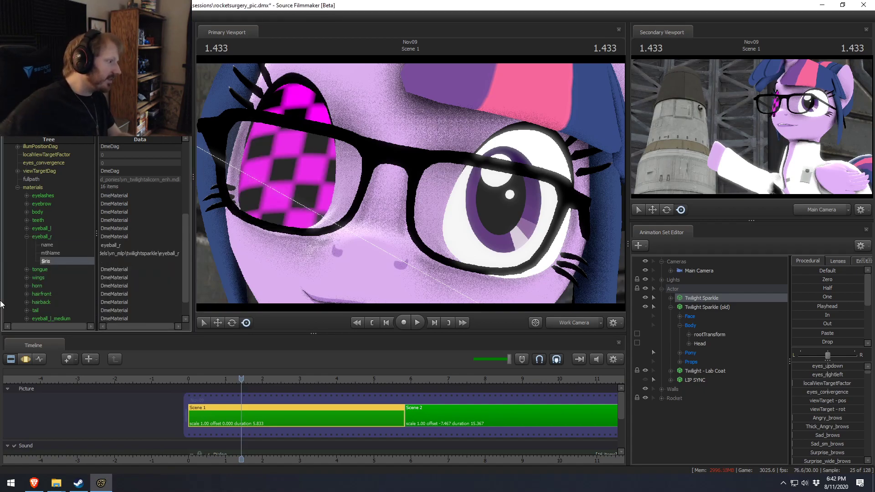
Fill the eyeball_r $iris value with the copied texture path, changing its ending to pupil_r_medium
double_click(136, 261)
type("mlp\\alttwilight_model\\pupil_l_medium")
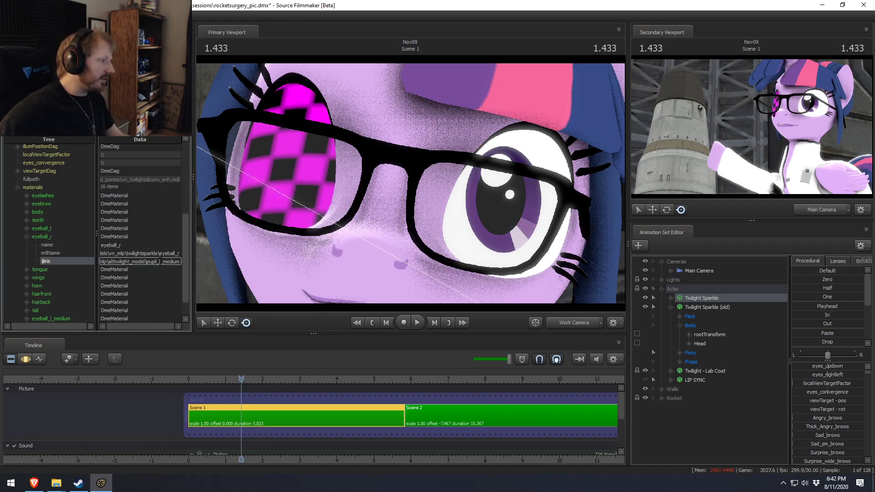
key("BackSpace")
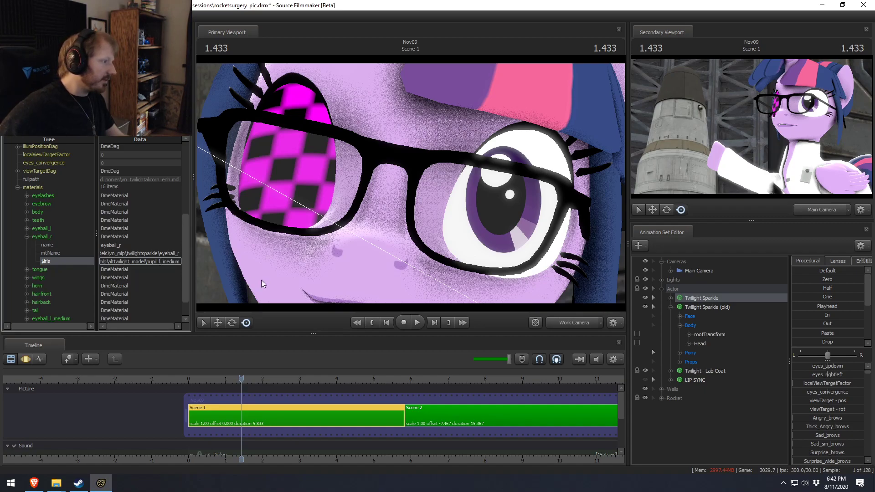
type("r")
key("Return")
mouse_move(263, 284)
left_mouse_down()
mouse_move(278, 274)
mouse_move(262, 292)
mouse_move(255, 285)
left_mouse_up()
key("s")
left_click_drag(409, 177, 408, 166)
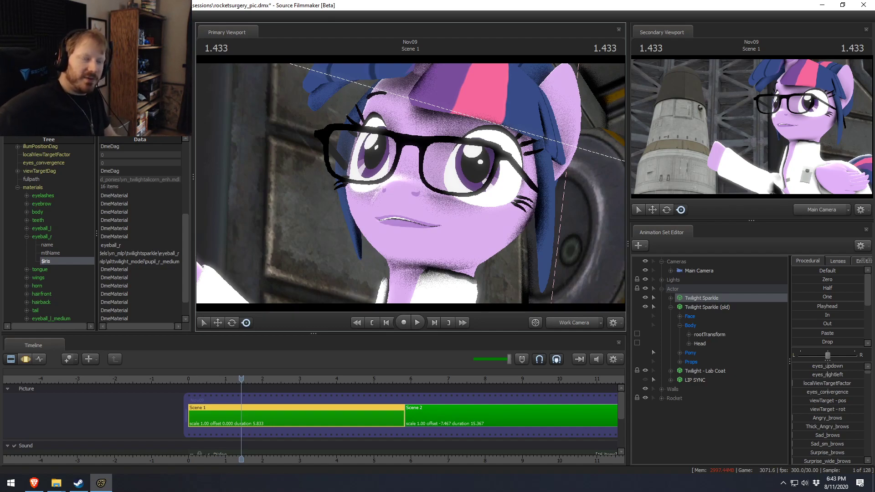
At time 0.333, select the Eyes controls of the new Twilight Sparkle model and reposition her view target
mouse_move(202, 379)
left_mouse_down()
mouse_move(188, 380)
mouse_move(200, 380)
left_mouse_up()
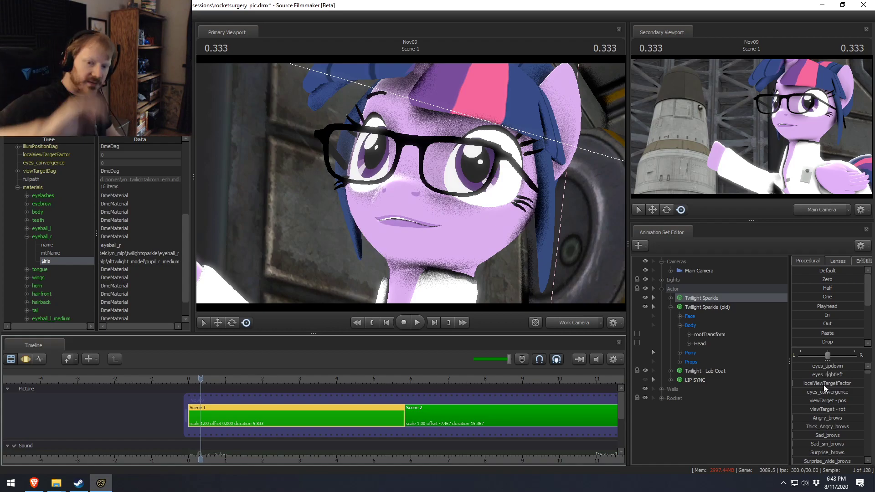
left_click(568, 322)
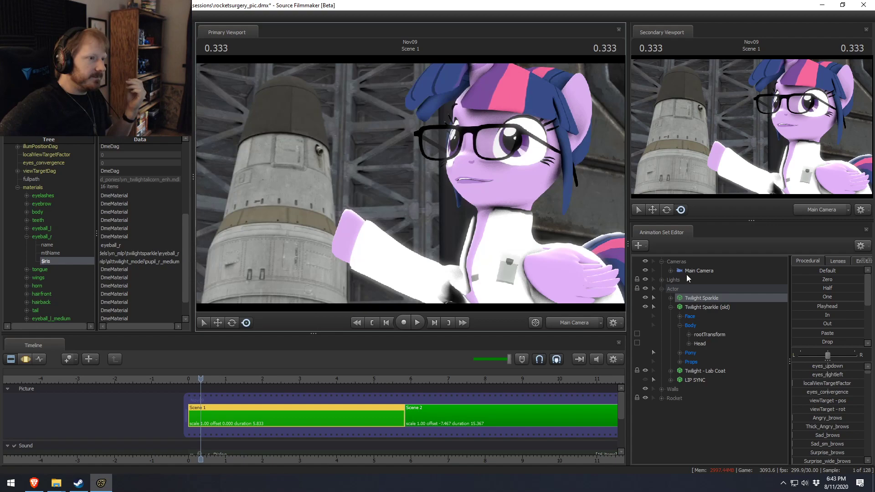
left_click(670, 308)
left_click(670, 298)
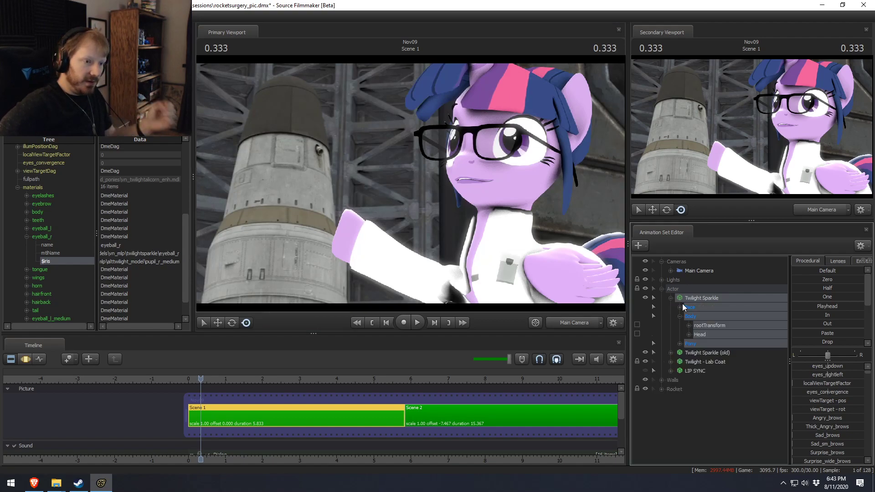
left_click(679, 307)
left_click(708, 318)
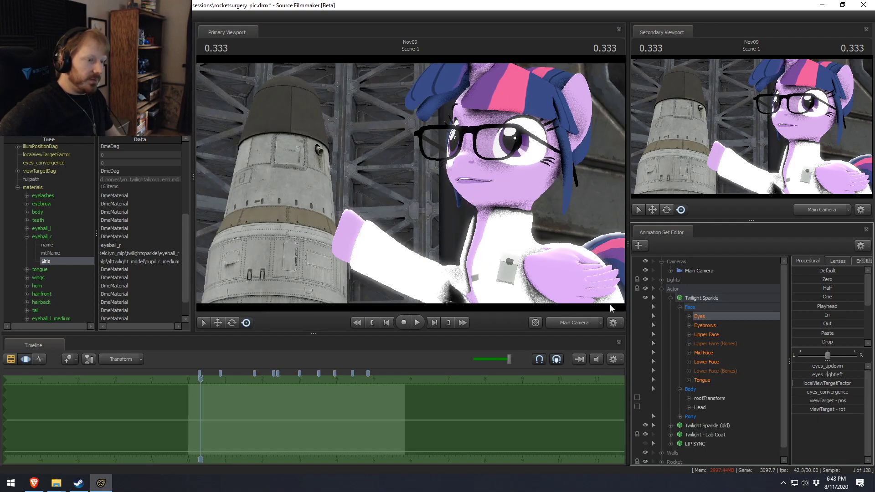
key("f")
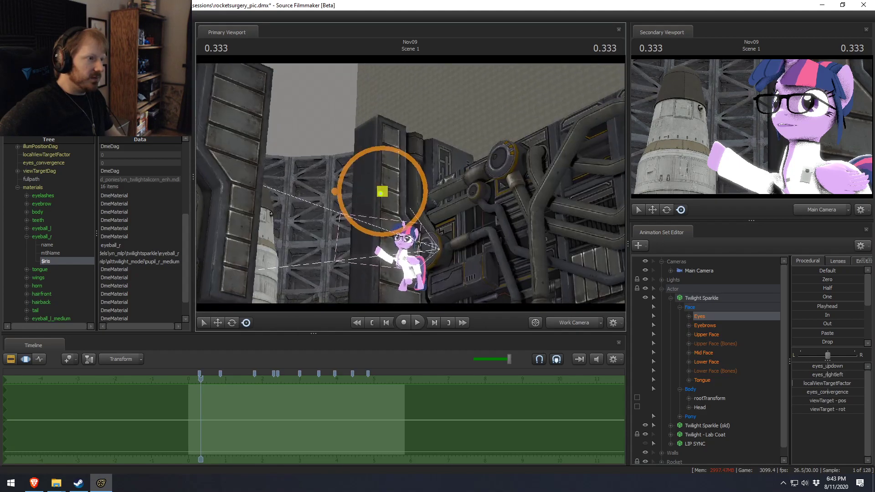
key("w")
left_click_drag(399, 185, 382, 173, "alt")
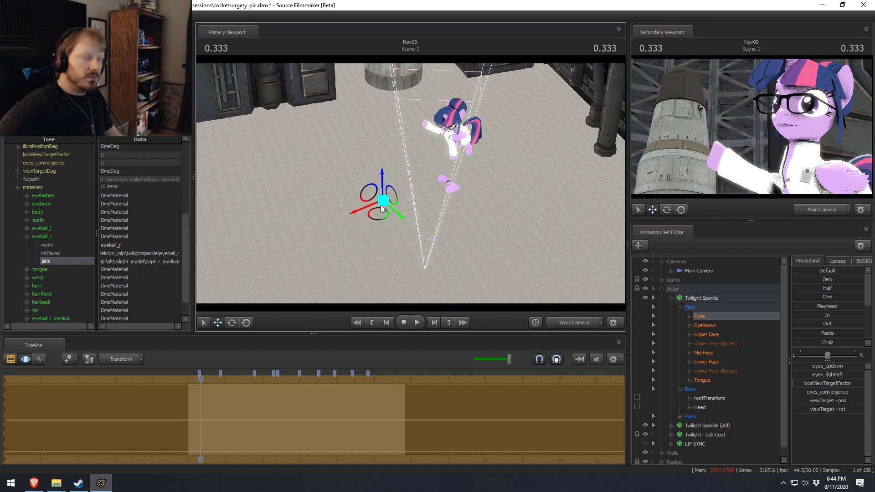
Lower the new Twilight Sparkle model's eyes_convergence to -45 while viewing her face up close
left_click(576, 324)
left_click(576, 327, "ctrl")
key("s")
left_click_drag(570, 279, 597, 269)
key("w")
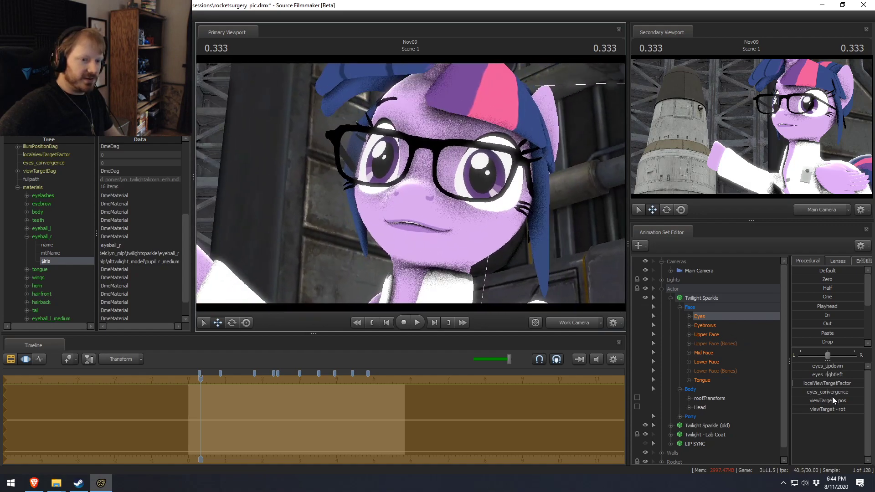
left_click_drag(832, 392, 782, 394)
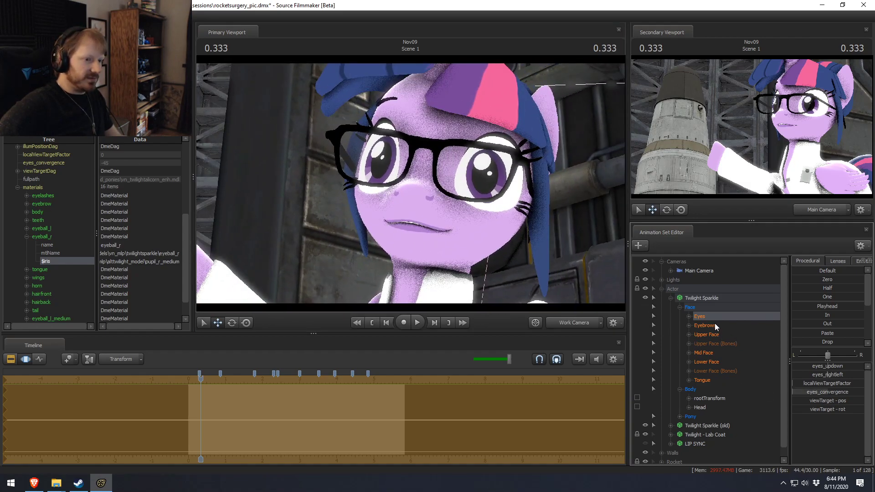
Raise Mouth_neutral slightly in the new Twilight Sparkle model's Lower Face controls and check the mouth up close
left_click(707, 362)
scroll(834, 438, "down", 5)
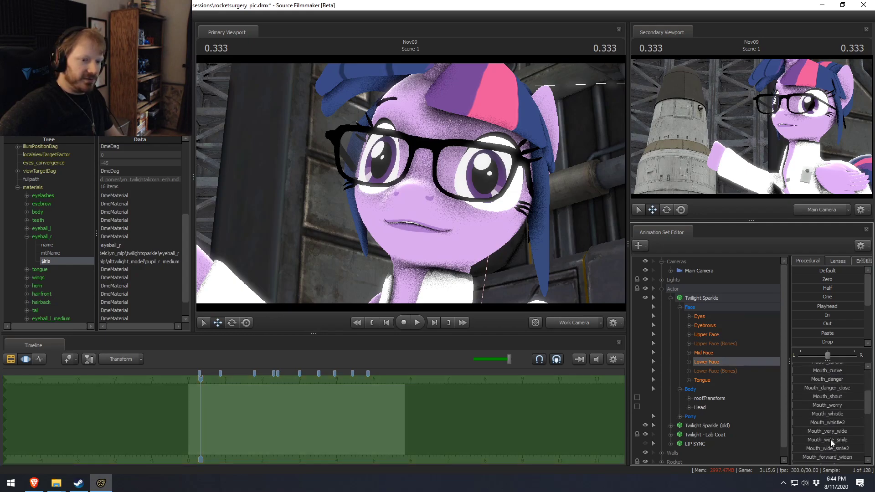
scroll(830, 430, "down", 3)
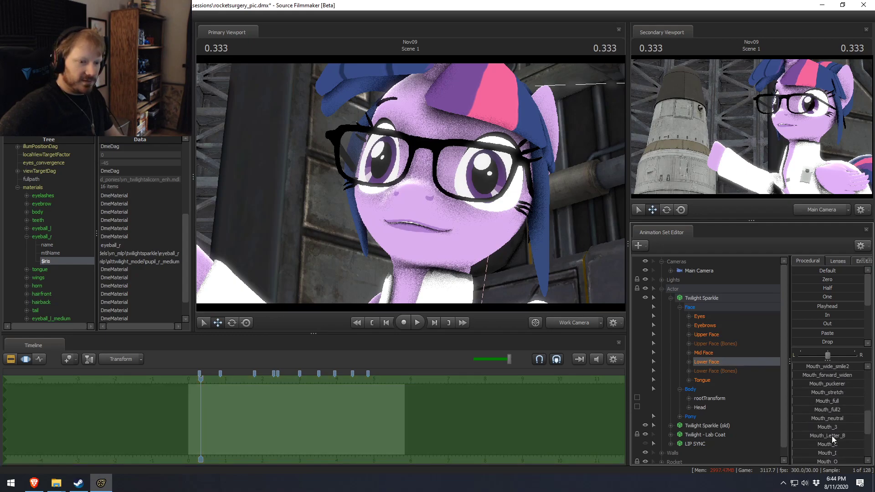
left_click_drag(831, 419, 843, 418)
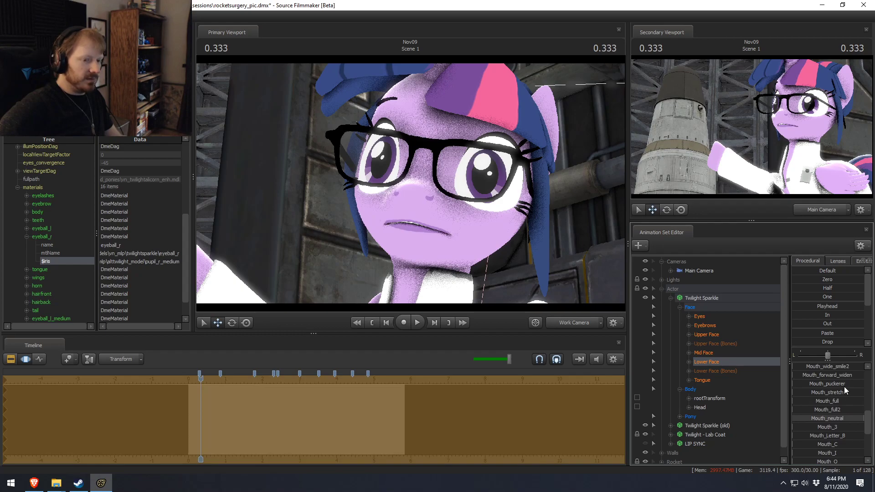
scroll(842, 391, "up", 5)
scroll(839, 398, "up", 3)
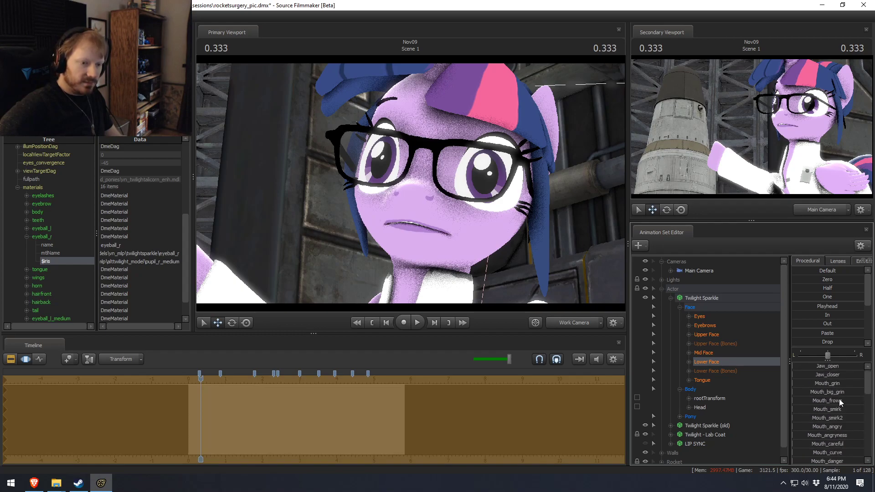
key("w")
left_click_drag(488, 240, 411, 187)
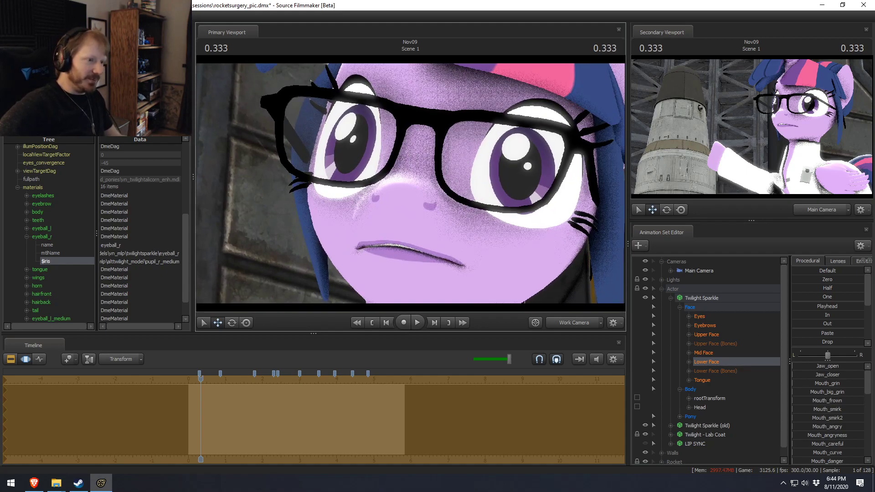
scroll(829, 440, "down", 1)
scroll(825, 410, "up", 1)
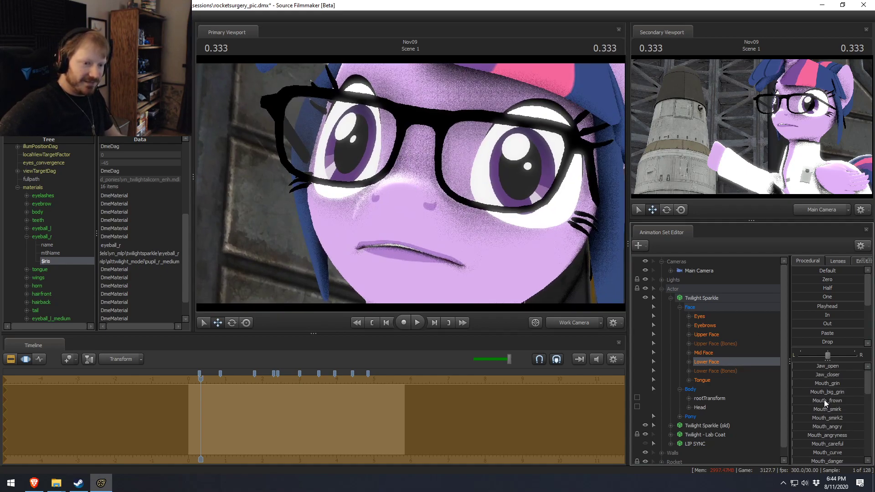
left_click_drag(826, 366, 665, 387)
key("ctrl+z")
Raise Angry_eyes and Lid_raise in the new Twilight Sparkle model's Upper Face controls to give her a sterner look
left_click_drag(582, 275, 411, 184)
left_click(728, 338)
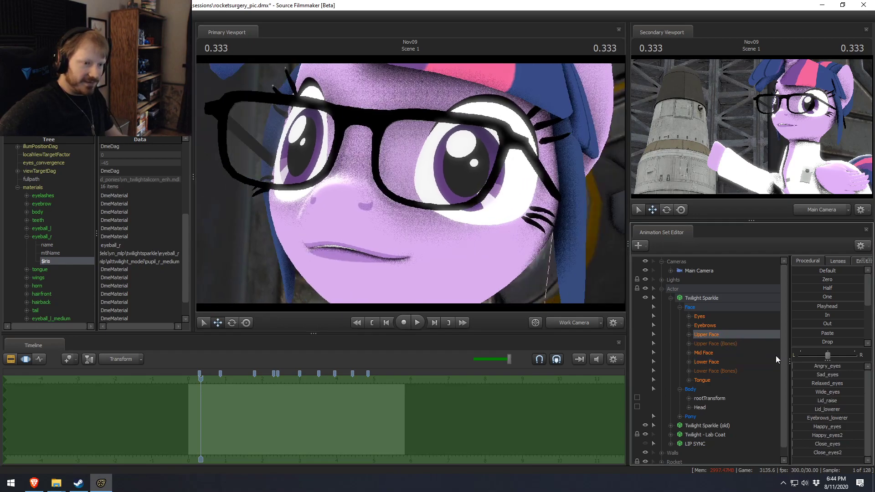
left_click_drag(830, 368, 848, 405)
Try several Lower Face mouth shapes on the new Twilight Sparkle model, ending with Mouth_shout raised to its maximum
left_click(712, 362)
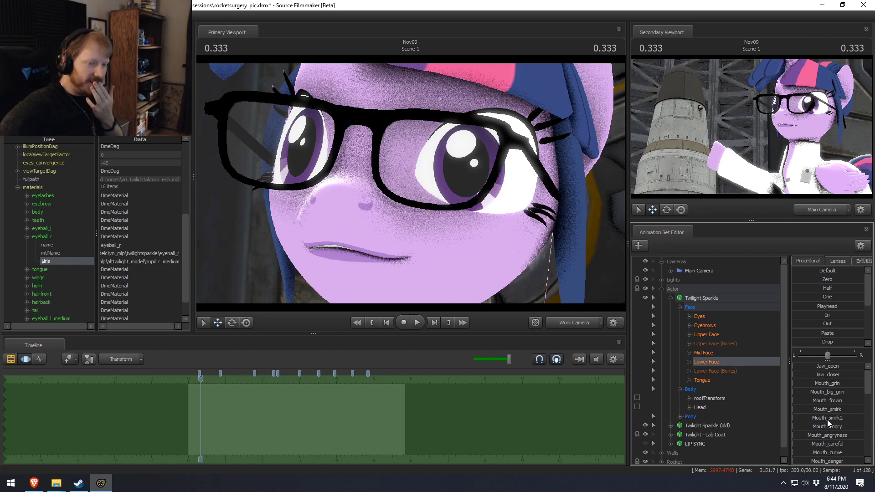
scroll(829, 424, "down", 2)
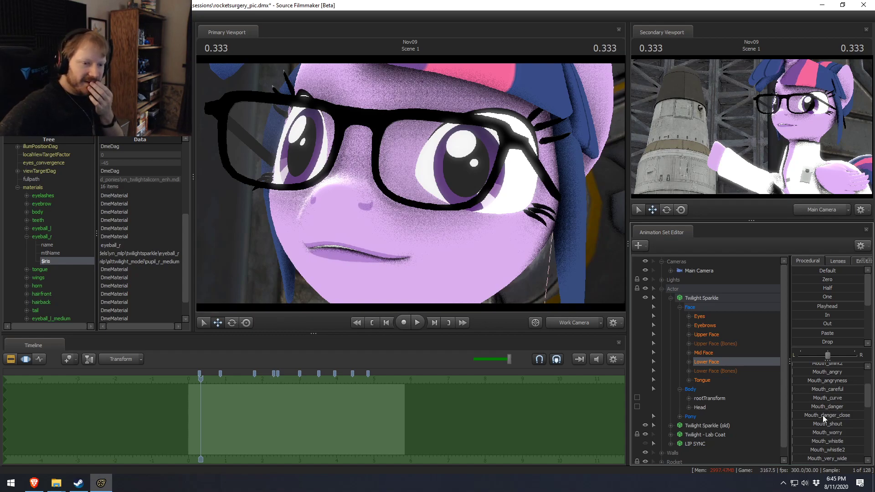
scroll(823, 417, "down", 1)
scroll(823, 422, "up", 3)
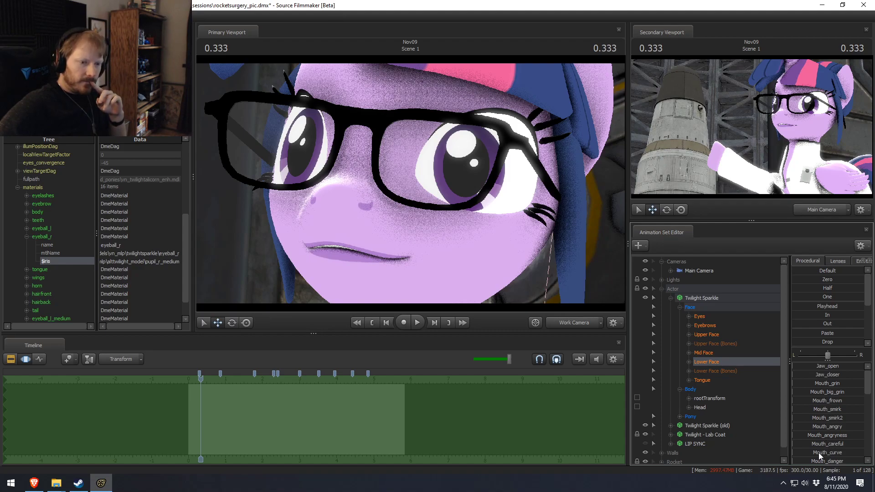
left_click_drag(824, 442, 734, 456)
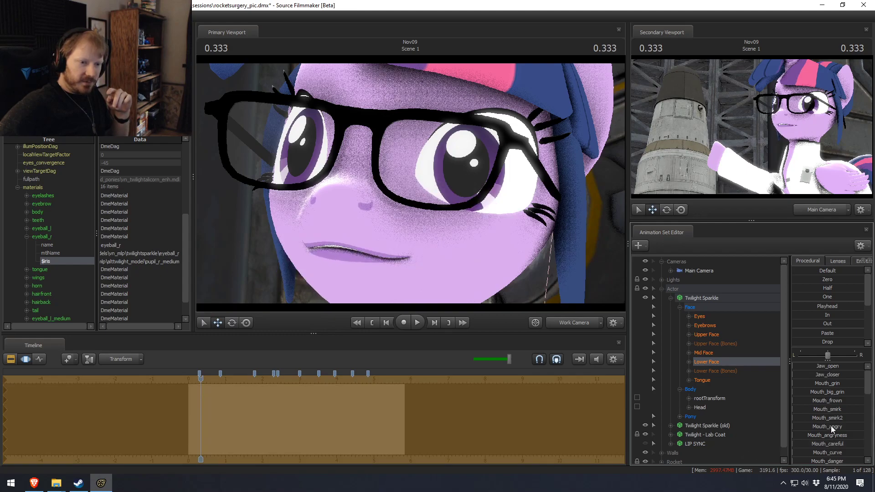
scroll(831, 424, "down", 3)
left_click_drag(824, 444, 805, 478)
left_click_drag(838, 452, 805, 452)
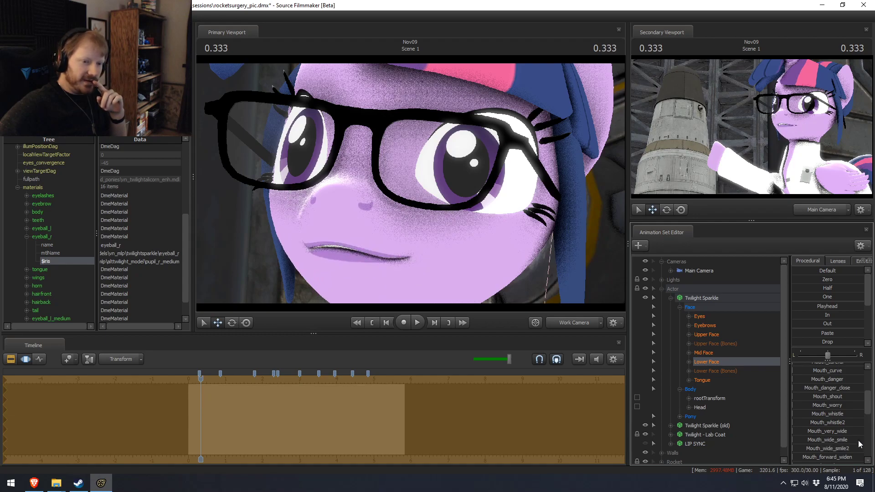
scroll(844, 423, "up", 3)
left_click_drag(828, 425, 863, 424)
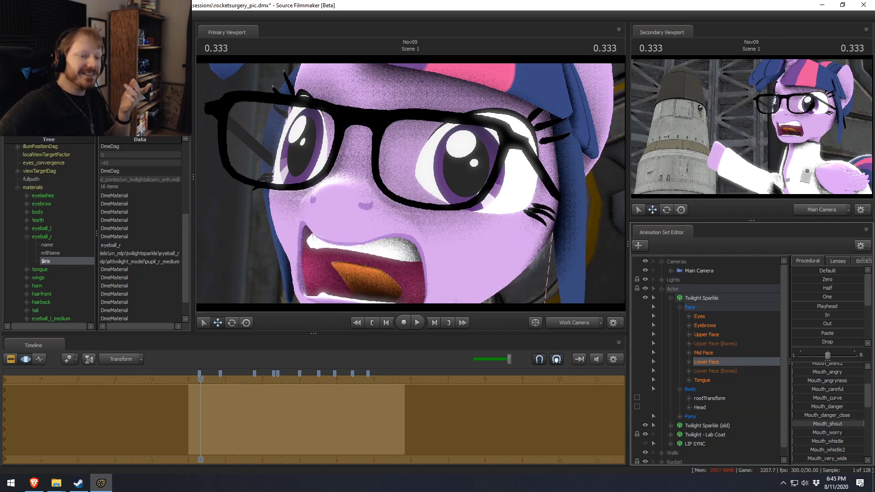
mouse_move(827, 413)
left_mouse_down()
mouse_move(861, 414)
mouse_move(827, 414)
left_mouse_up()
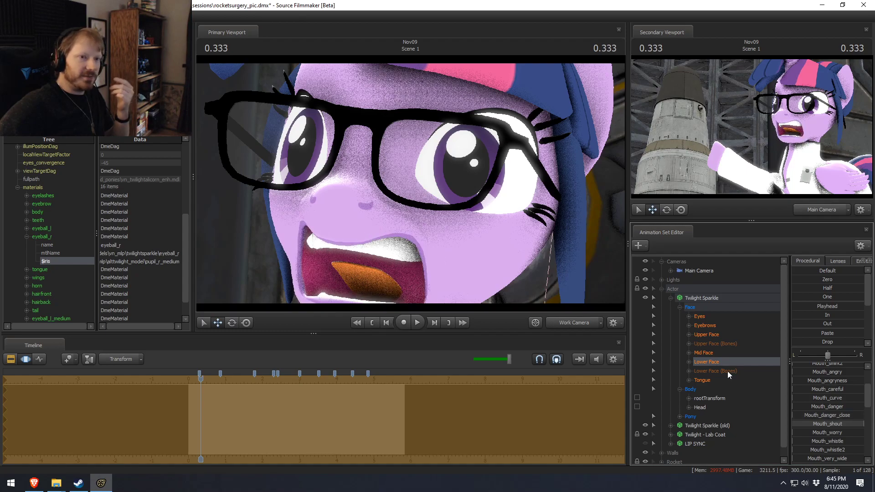
Raise Angry_eyes further in the new Twilight Sparkle model's Upper Face controls
left_click(704, 338)
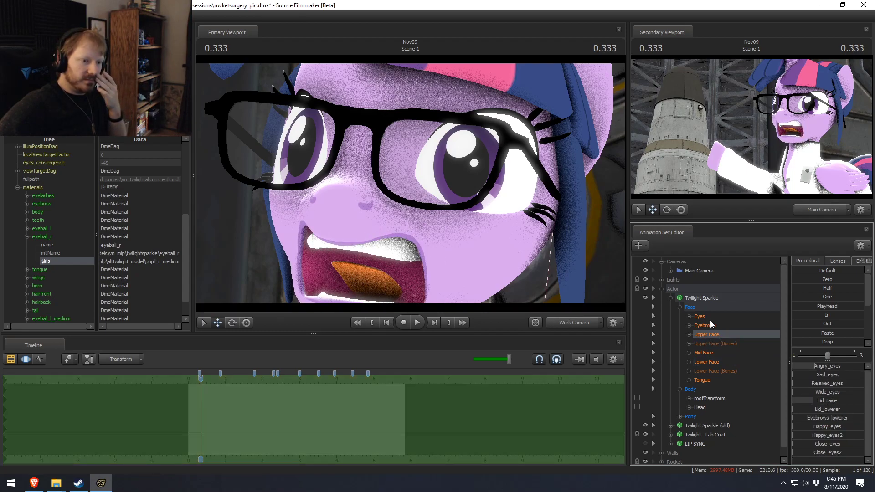
left_click(705, 298)
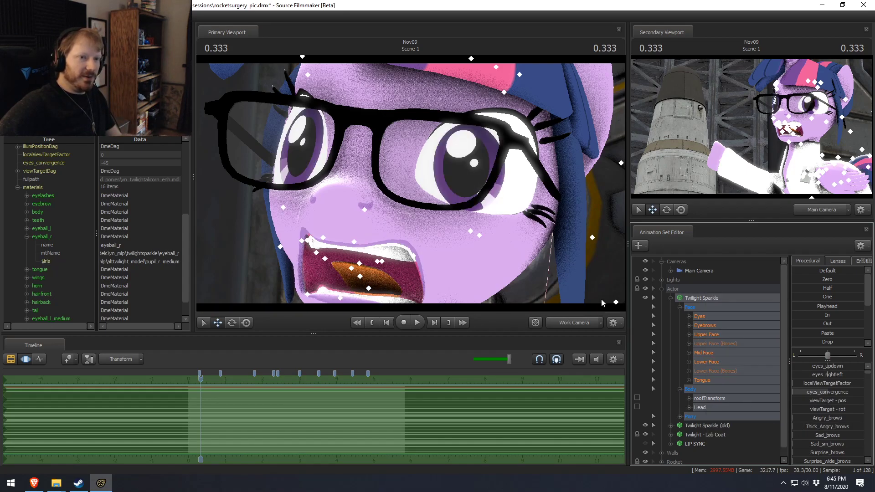
key("F1")
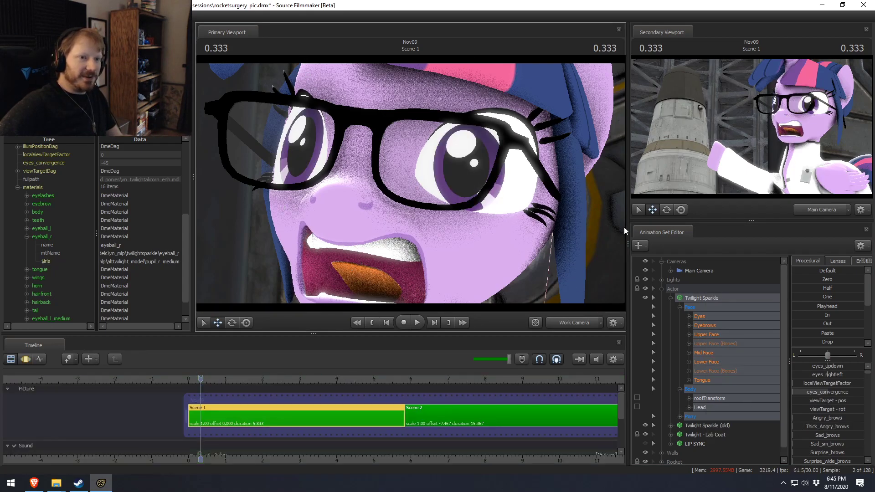
left_click(716, 336)
key("F2")
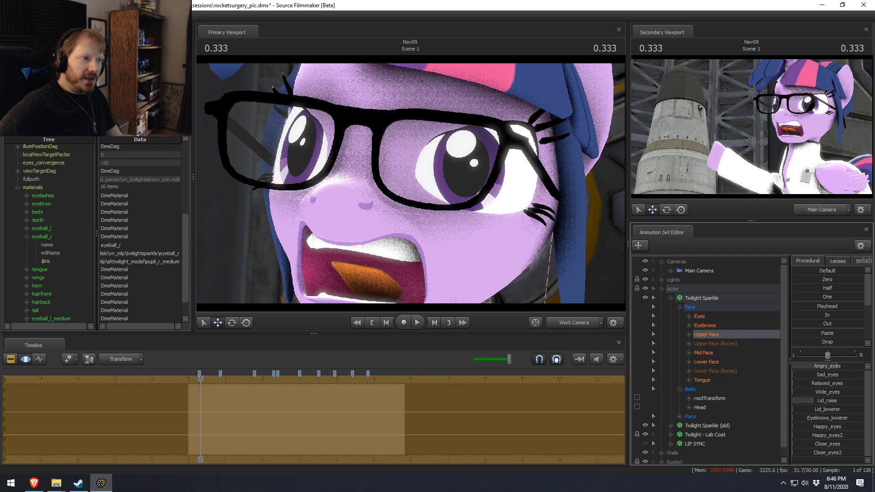
Show the Tongue controls of the new Twilight Sparkle model and inspect her open mouth up close
left_click(712, 360)
mouse_move(830, 385)
left_mouse_down()
mouse_move(837, 384)
mouse_move(828, 384)
left_mouse_up()
left_click(702, 380)
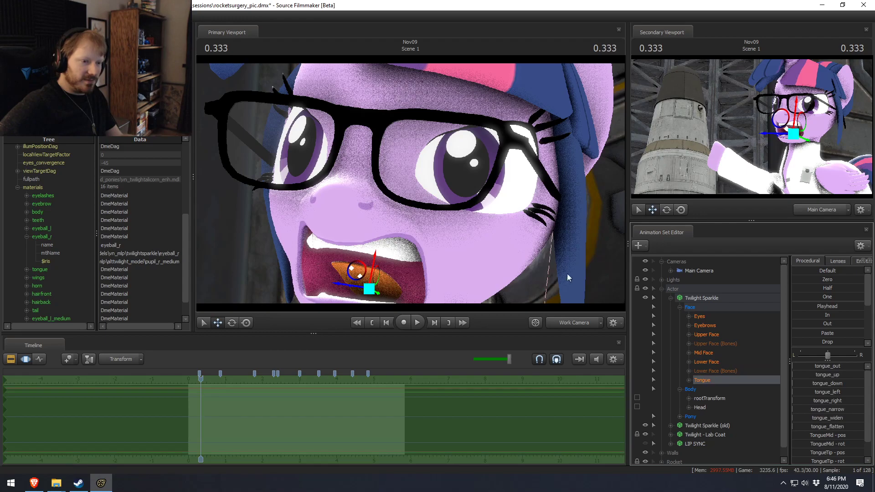
scroll(576, 289, "up", 3)
left_click_drag(399, 231, 398, 244)
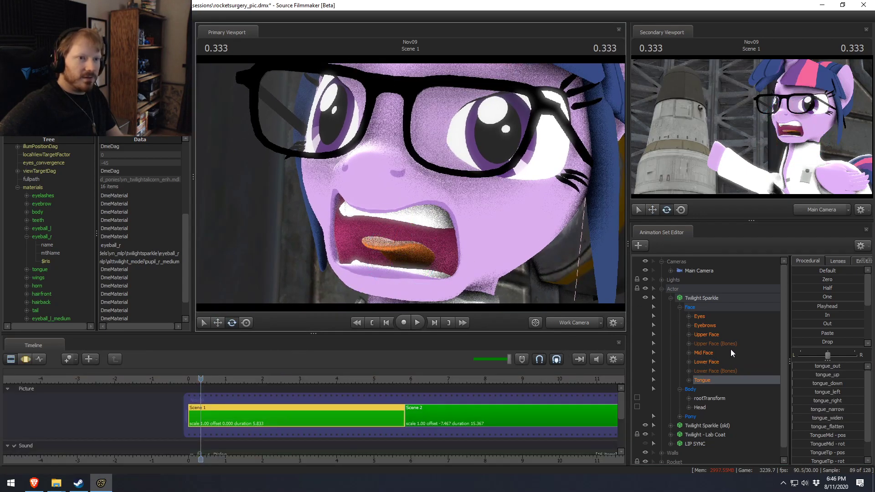
Bring Mouth_shout down to zero in Lower Face and try a partly raised Mouth_curve instead
left_click(710, 361)
scroll(835, 419, "down", 2)
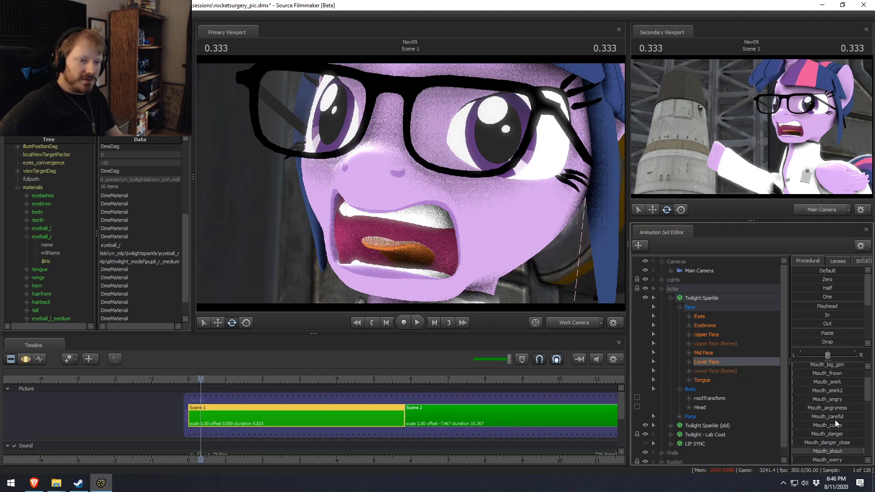
left_click(852, 397)
left_click_drag(851, 397, 794, 394)
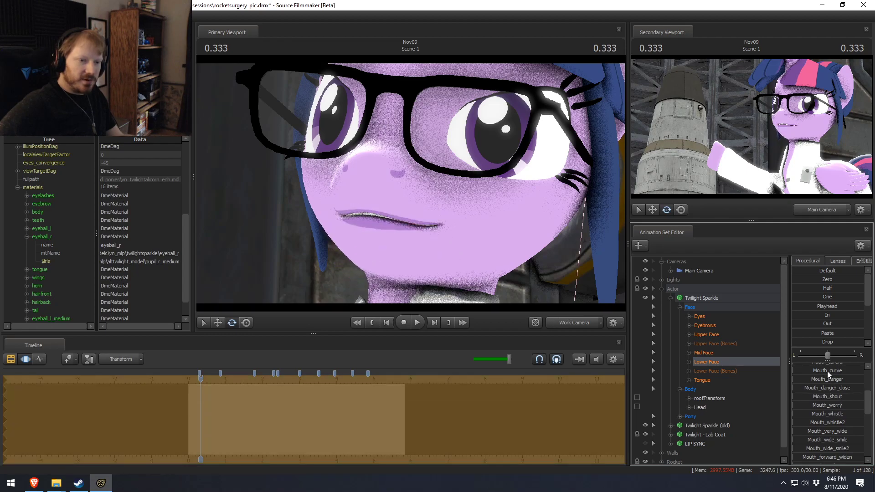
left_click_drag(827, 370, 848, 370)
mouse_move(417, 183)
left_mouse_down()
mouse_move(409, 183)
mouse_move(435, 187)
mouse_move(410, 186)
left_mouse_up()
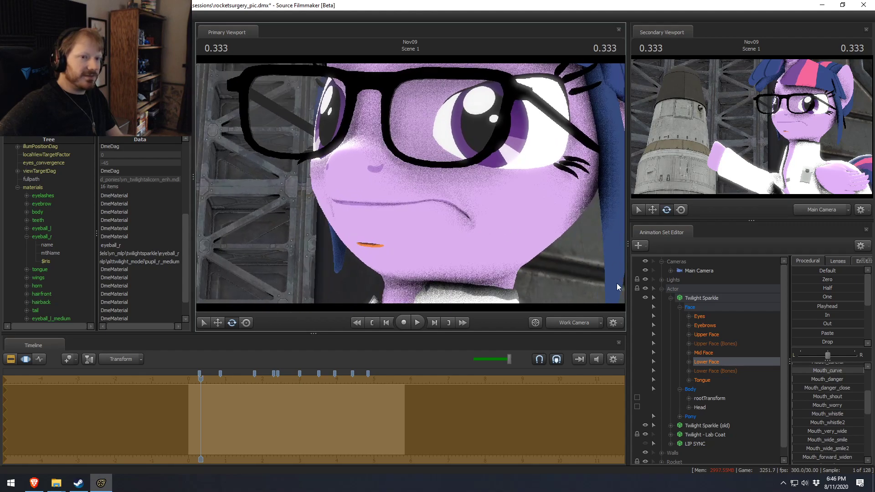
left_click_drag(838, 382, 704, 387)
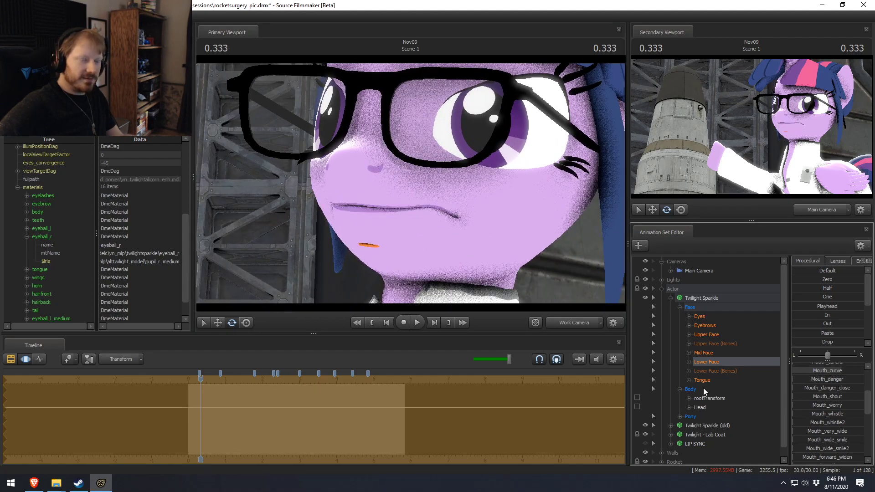
mouse_move(827, 379)
left_mouse_down()
mouse_move(837, 379)
mouse_move(829, 379)
left_mouse_up()
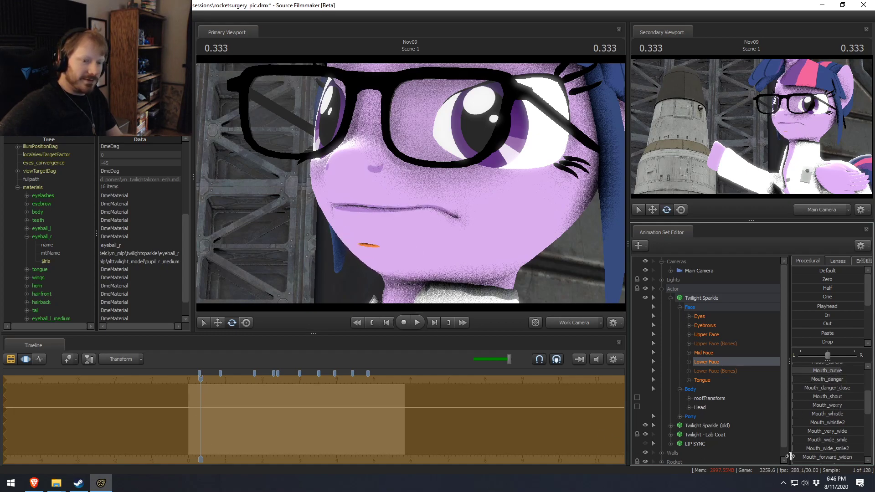
Try Mouth_whistle2 together with Mouth_whistle on the lips up close, then reset Mouth_whistle to zero
left_click_drag(838, 422, 840, 422)
mouse_move(412, 190)
left_mouse_down()
mouse_move(451, 189)
mouse_move(410, 183)
left_mouse_up()
key("a")
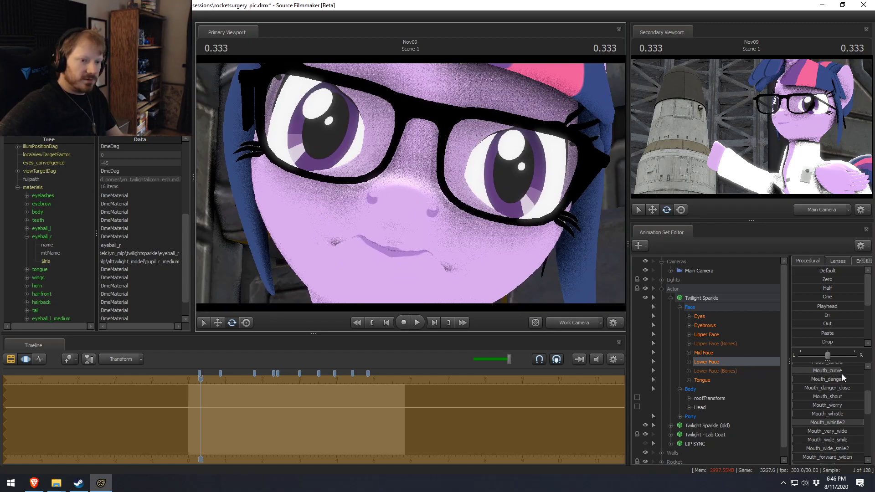
scroll(841, 414, "up", 3)
left_click_drag(833, 440, 862, 440)
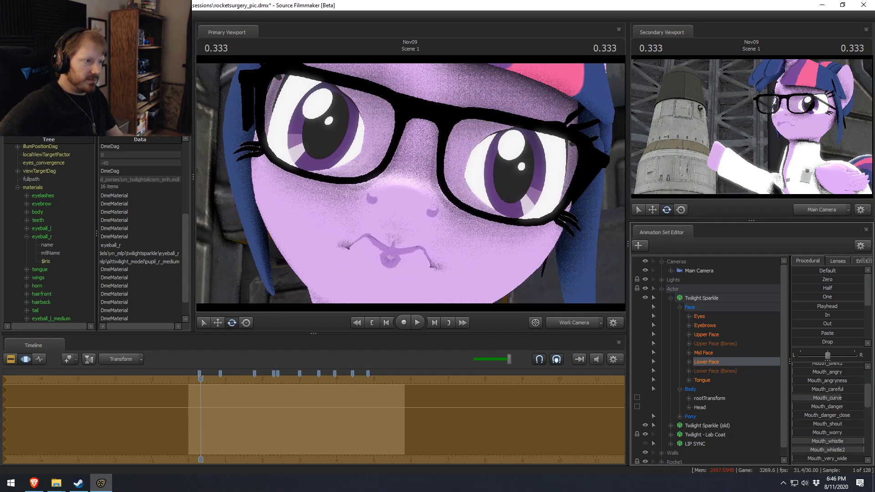
scroll(395, 203, "up", 6)
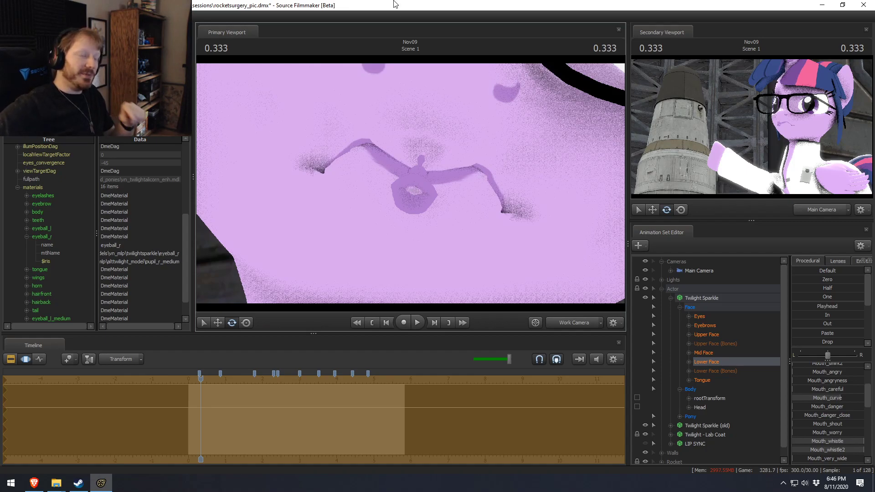
left_click_drag(843, 448, 690, 470)
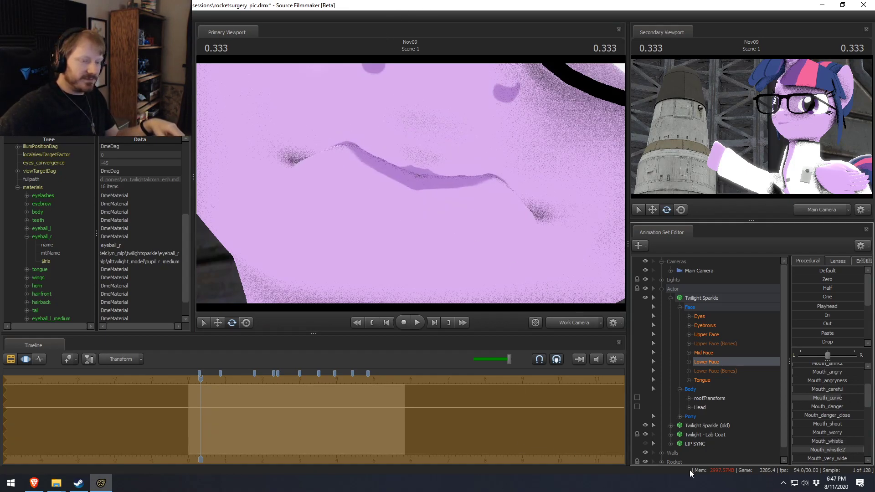
Open the mouth with a partial Mouth_shout, clear Mouth_curve, and raise Mouth_worry in Lower Face
mouse_move(800, 424)
left_mouse_down()
mouse_move(847, 424)
mouse_move(819, 424)
left_mouse_up()
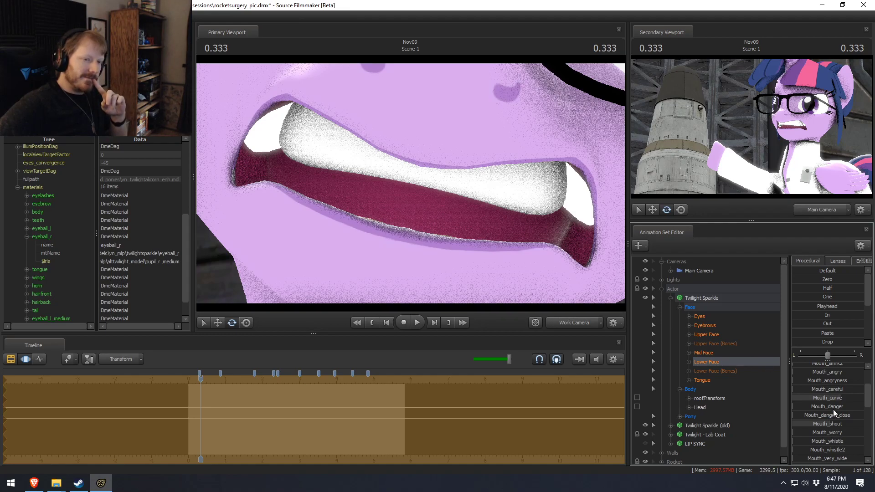
left_click(821, 405)
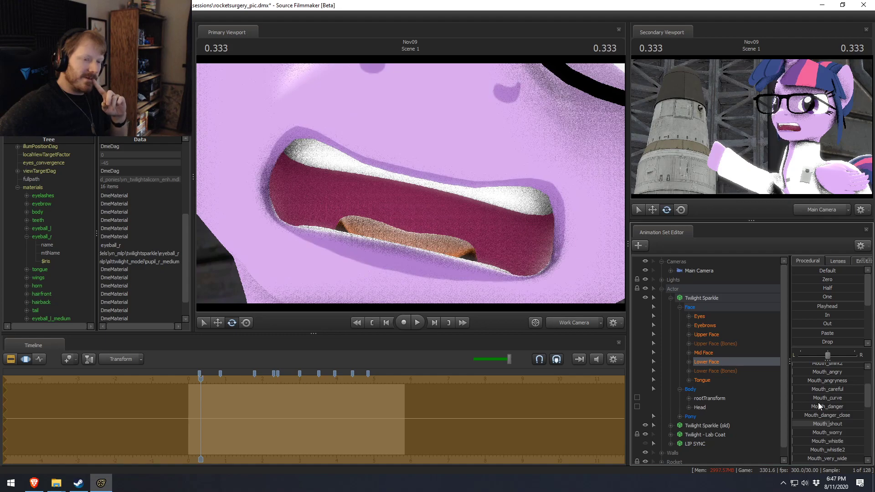
mouse_move(841, 383)
left_mouse_down()
mouse_move(861, 383)
mouse_move(836, 391)
mouse_move(861, 392)
mouse_move(843, 392)
left_mouse_up()
scroll(836, 392, "up", 2)
scroll(813, 410, "down", 2)
scroll(847, 420, "down", 3)
left_click_drag(841, 405, 821, 398)
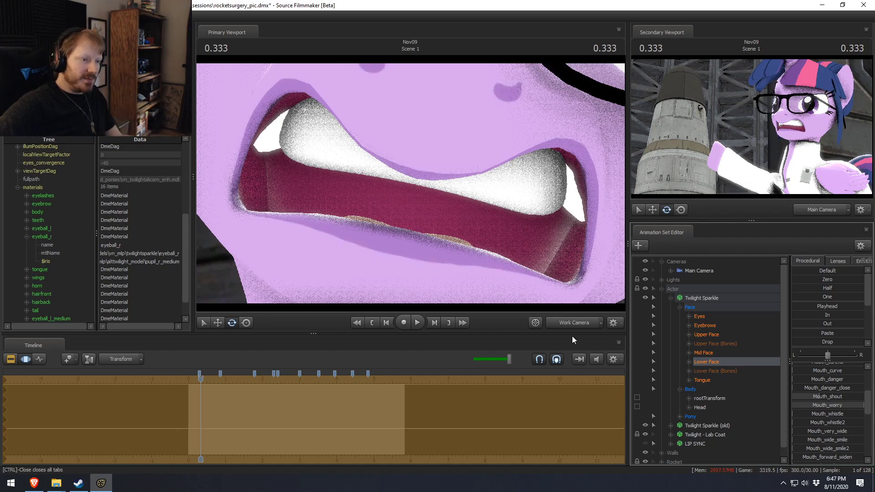
Rotate the Jaw bone in Lower Face (Bones) to open the mouth wider, judging it from the main shot's framing
left_click(569, 322)
key("F2")
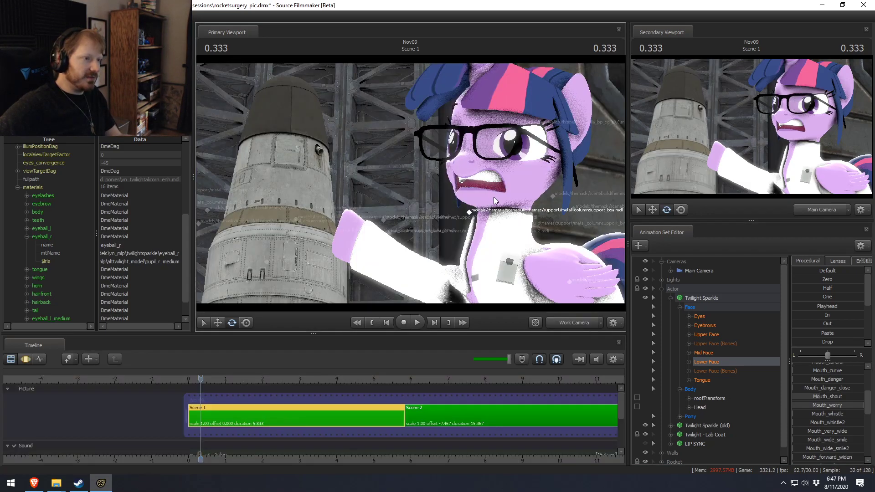
left_click(689, 371)
left_click(709, 380)
key("F3")
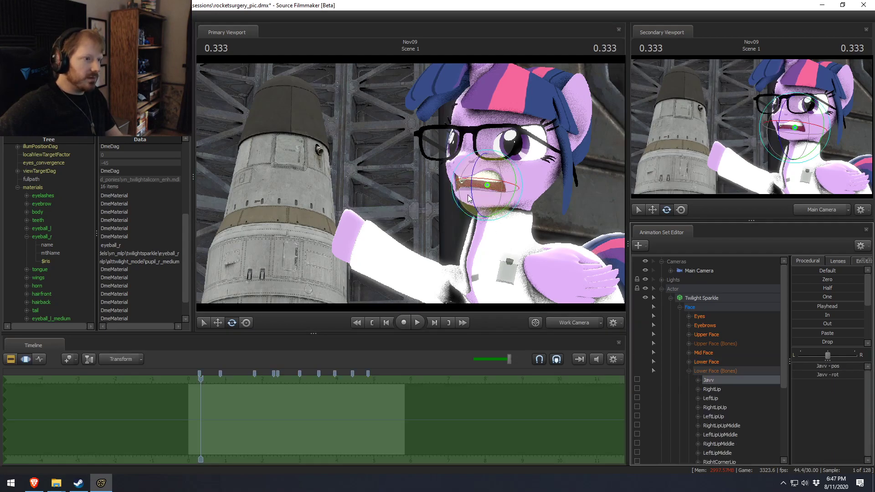
key("F4")
key("F2")
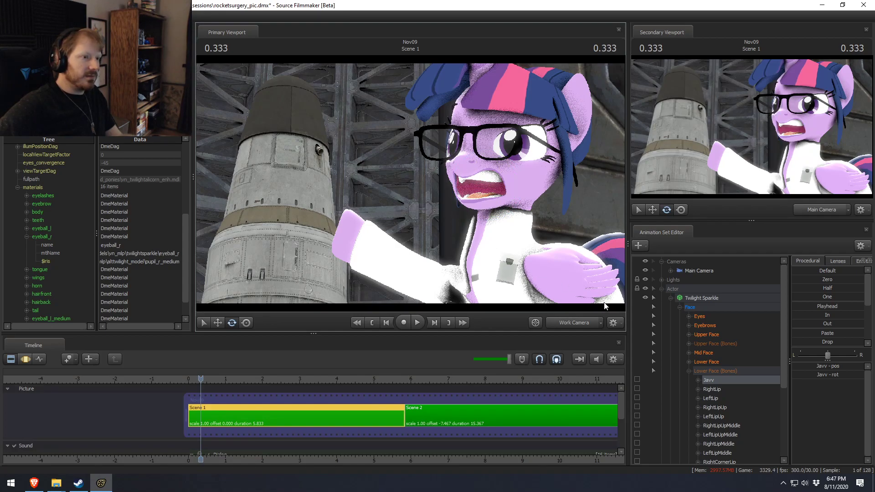
Raise nose_wrinkle partway in the new Twilight Sparkle model's Mid Face controls and clear the control selection
key("F3")
left_click(712, 351)
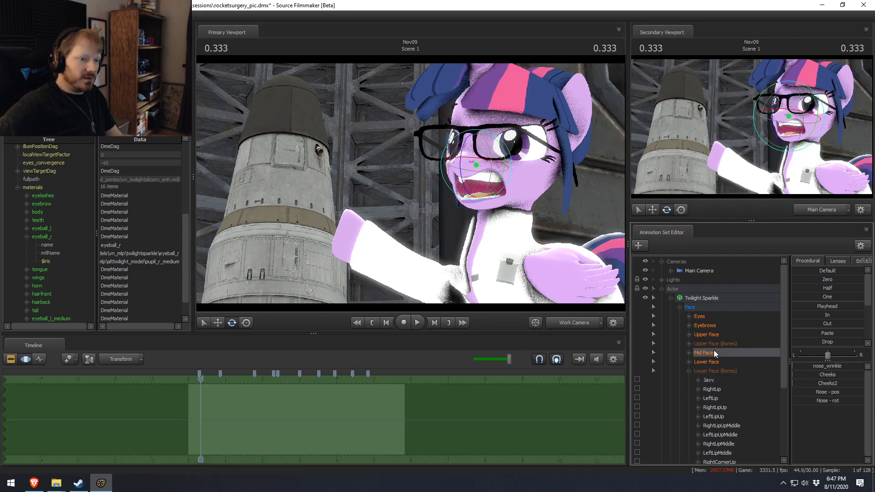
key("F4")
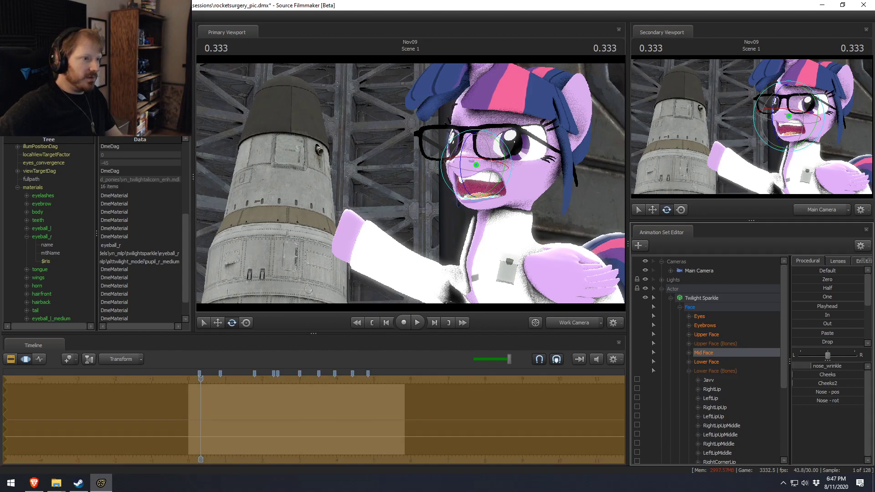
left_click(570, 310, "ctrl")
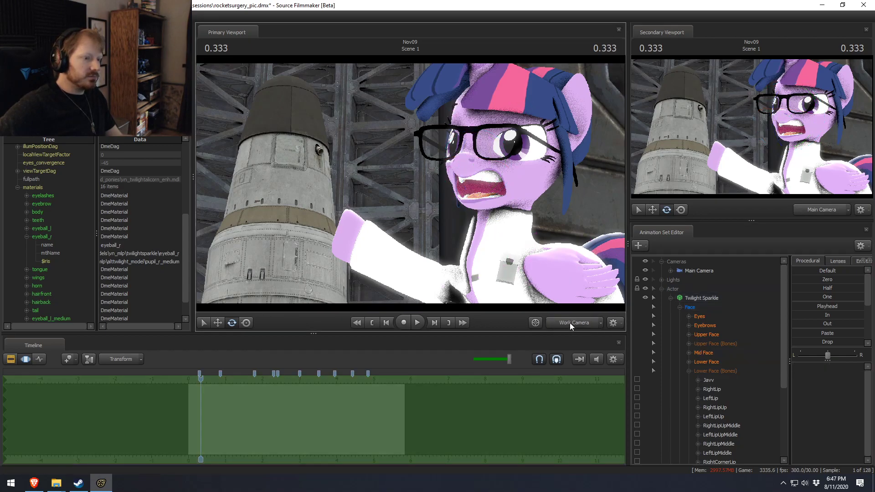
Adjust the Main Camera's focalDistance to about 142 to focus on Twilight Sparkle's face and review the rendered shot
key("F2")
left_click(713, 272)
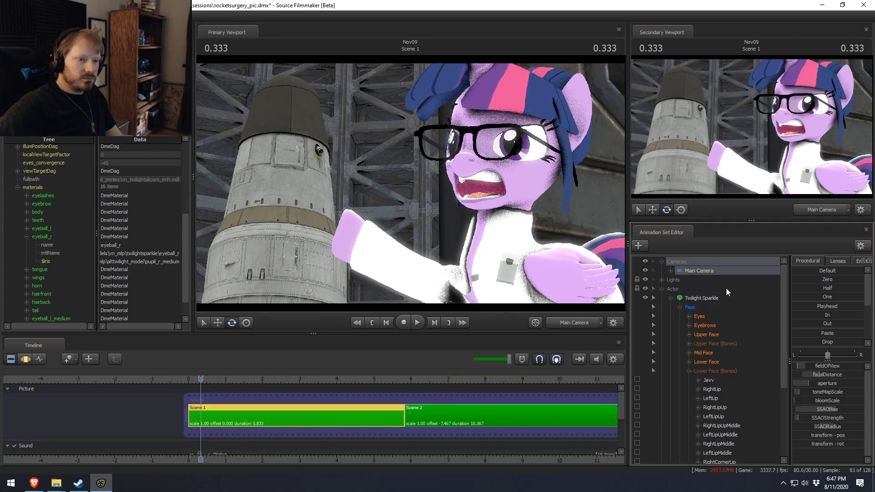
key("F3")
key("F4")
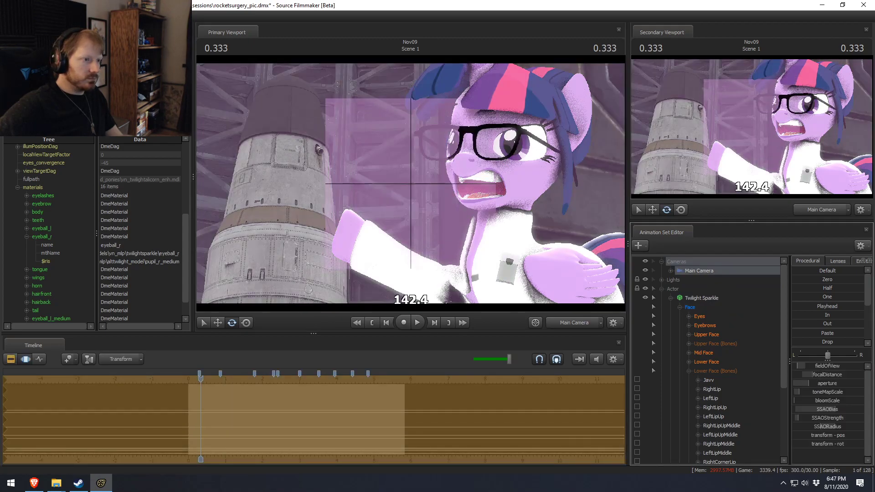
key("F2")
Adjust Twilight Sparkle's brow shape in the Eyebrows controls, using a close front view of the face from the Work Camera
left_click(565, 323)
mouse_move(410, 183)
left_mouse_down()
mouse_move(492, 183)
mouse_move(424, 169)
mouse_move(383, 174)
mouse_move(406, 169)
mouse_move(410, 196)
mouse_move(413, 175)
mouse_move(410, 183)
left_mouse_up()
key("a")
key("w")
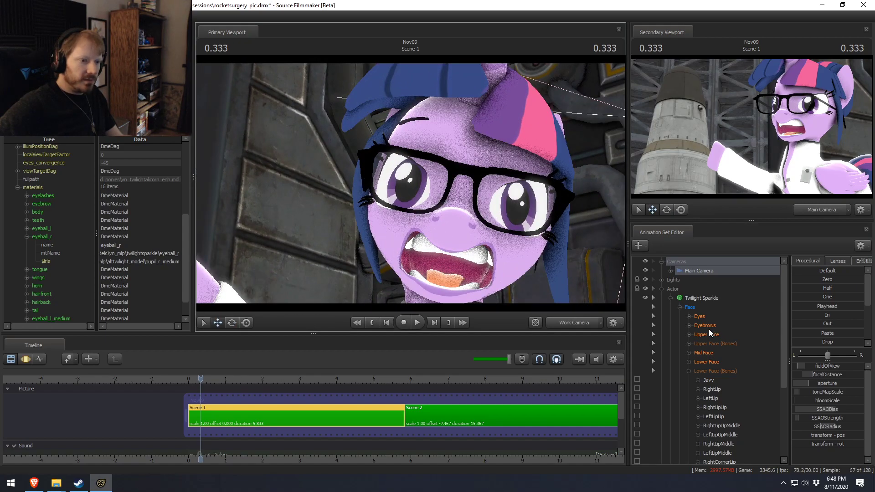
left_click(705, 326)
key("F3")
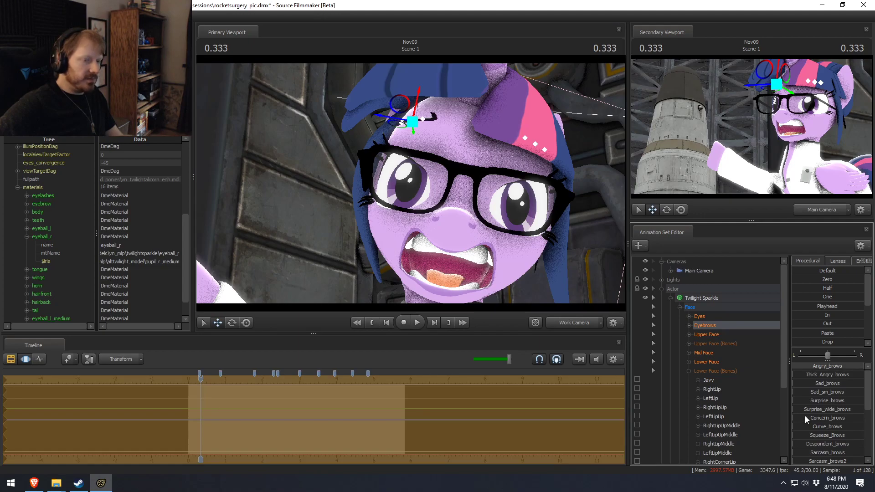
Adjust the Angry_eyes control in Twilight Sparkle's Upper Face group, judging the eyelid shape from a close side view
left_click(689, 335)
left_click(720, 345)
left_click_drag(411, 183, 423, 171)
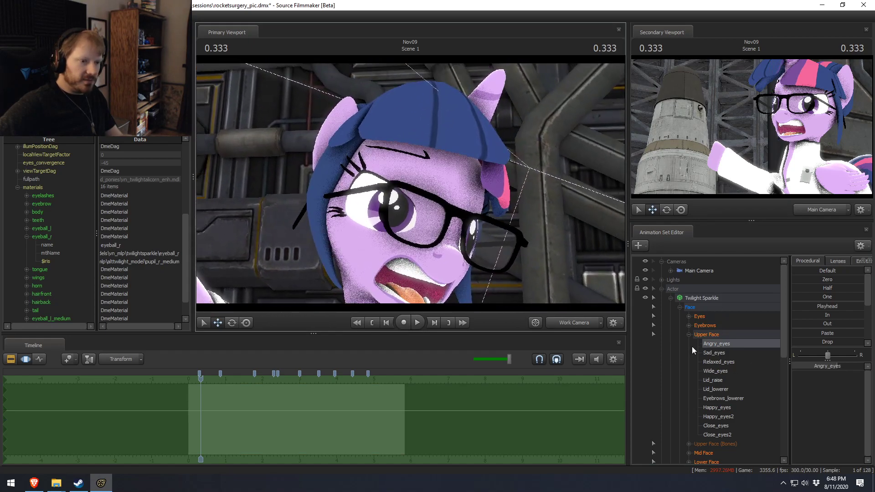
scroll(724, 412, "down", 1)
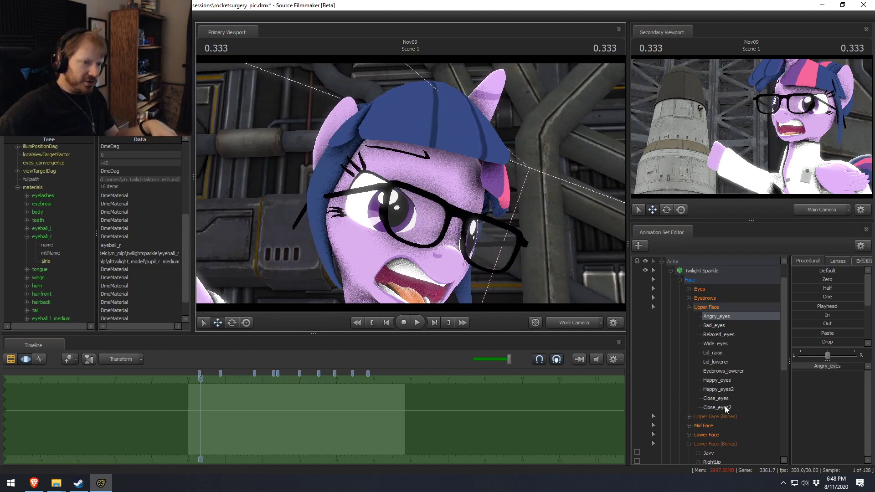
scroll(723, 405, "down", 1)
scroll(720, 406, "up", 1)
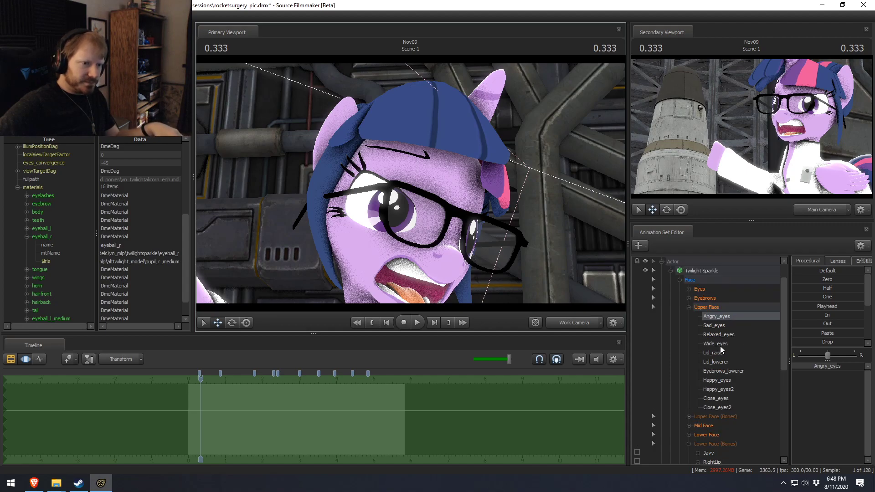
left_click(837, 366)
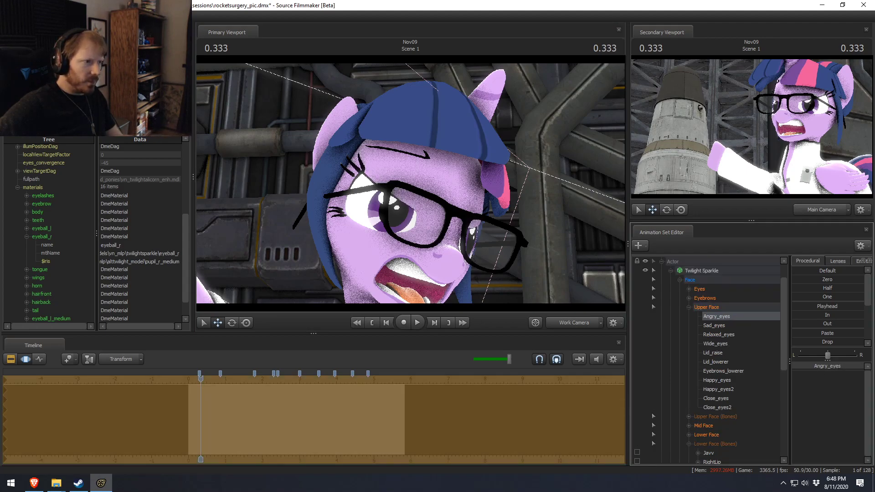
Move and rotate the RightEyeBrow bone in the Eyebrows group to fit the brow against the forehead
left_click(705, 299)
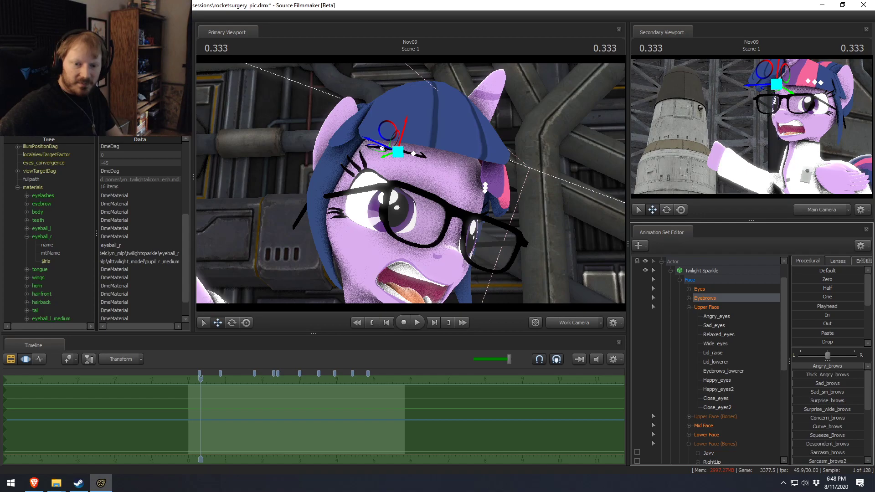
left_click_drag(397, 253, 450, 219)
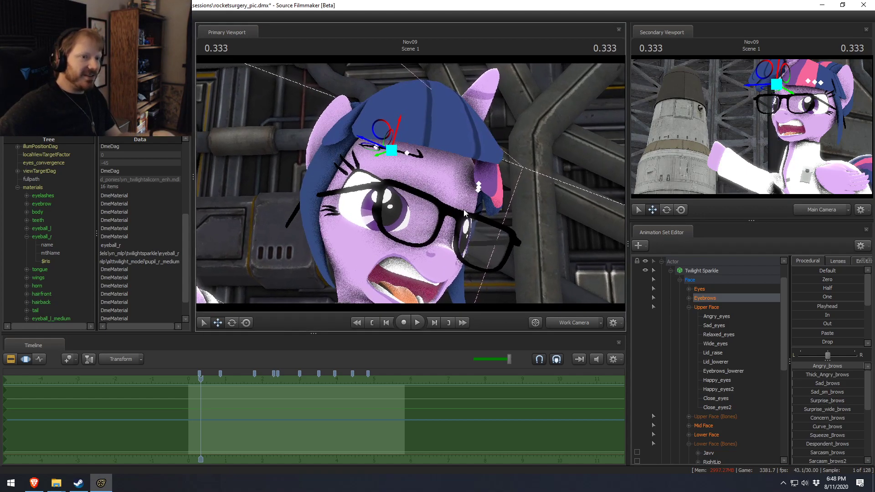
left_click_drag(374, 237, 512, 200)
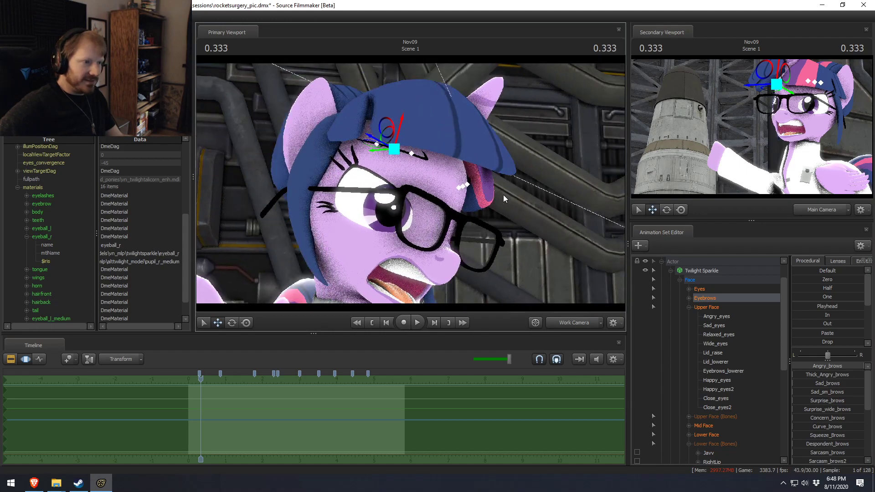
key("w")
left_click_drag(454, 195, 427, 169)
key("e")
key("w")
key("e")
left_click_drag(404, 219, 268, 183)
Lower the LeftEyeBrow bone on Twilight Sparkle's forehead so the brow sits closer to the eye
scroll(720, 448, "down", 1)
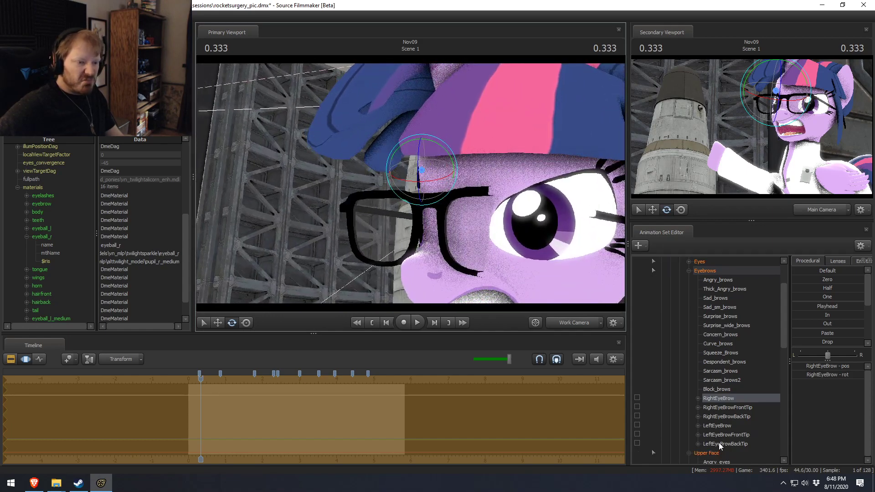
left_click(717, 426)
left_click_drag(437, 201, 419, 195)
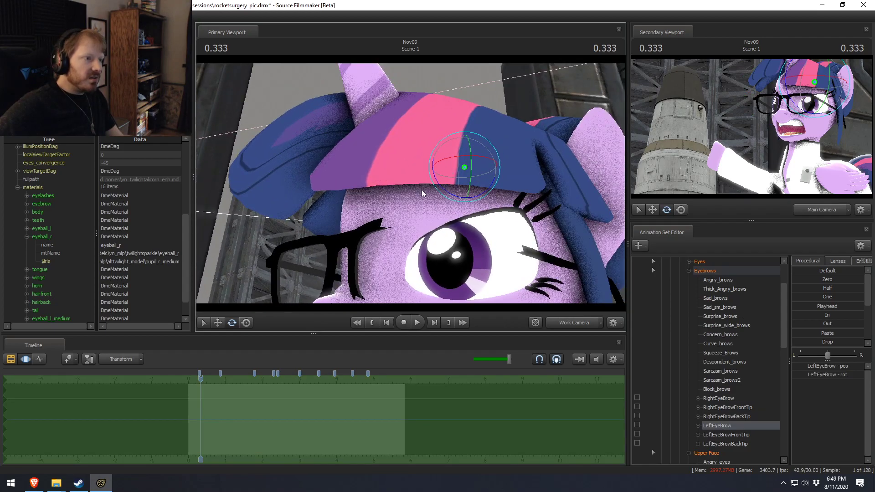
key("w")
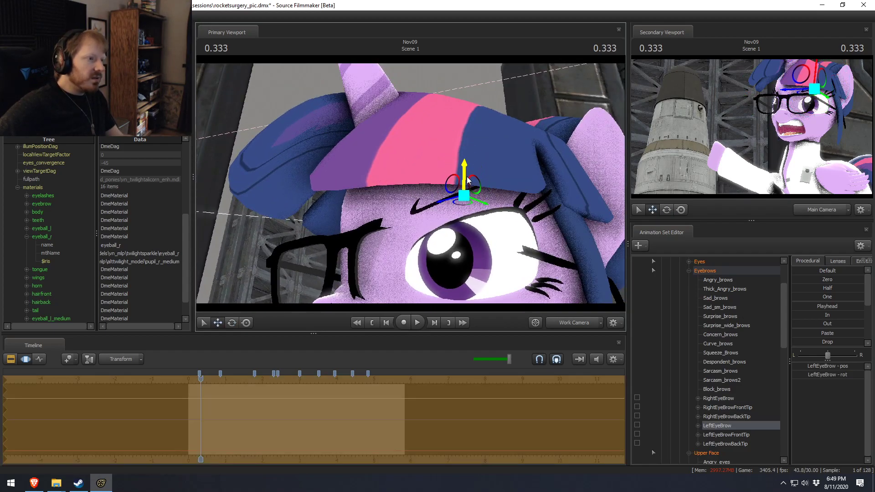
left_click_drag(467, 178, 419, 218)
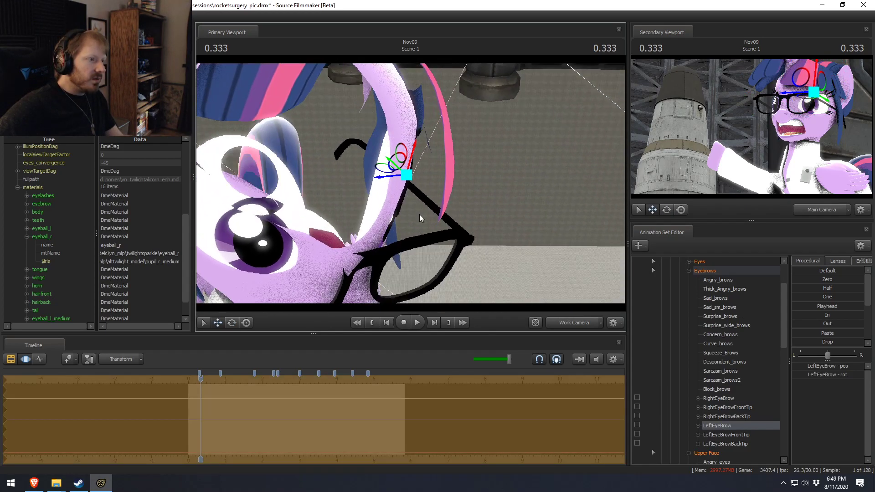
Shift the LeftEyeBrow bone slightly along the forehead and rotate it to follow the head's surface from the side
key("e")
key("w")
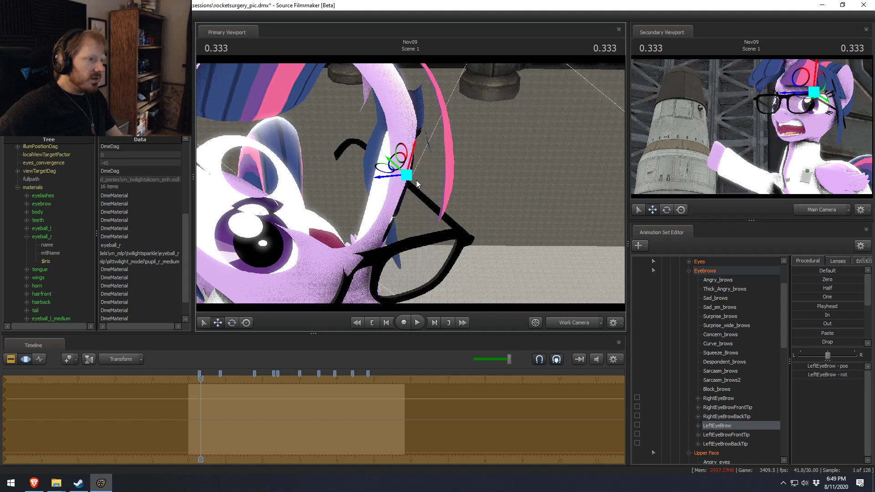
left_click_drag(388, 175, 389, 178)
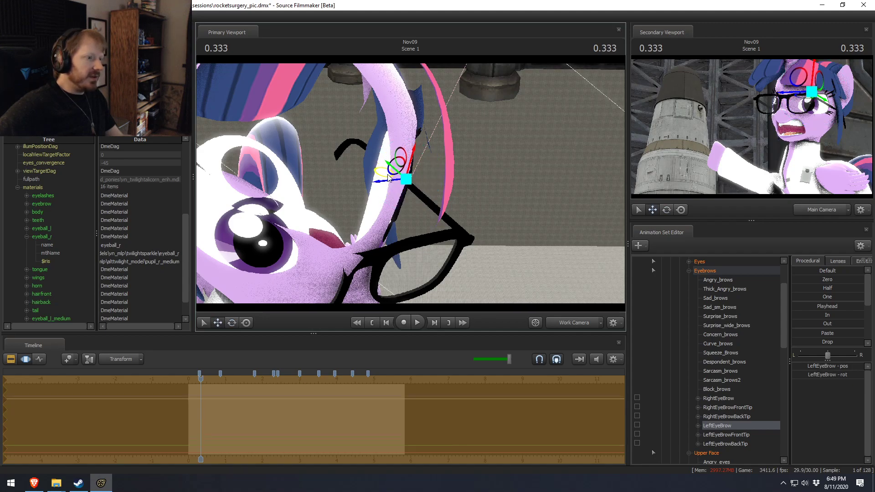
key("e")
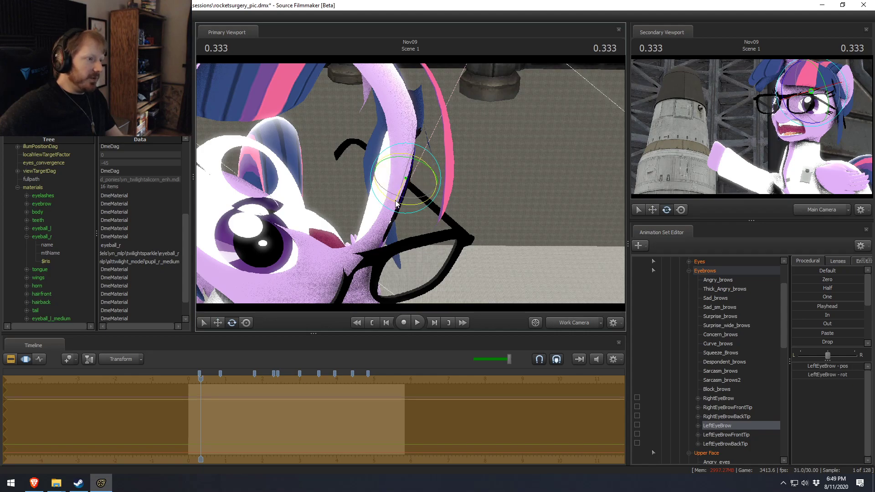
left_click_drag(462, 216, 569, 387, "alt")
Review the eyebrows in the Main Camera's rendered shot, and inspect the glasses and brows up close from the Work Camera
key("F2")
key("F3")
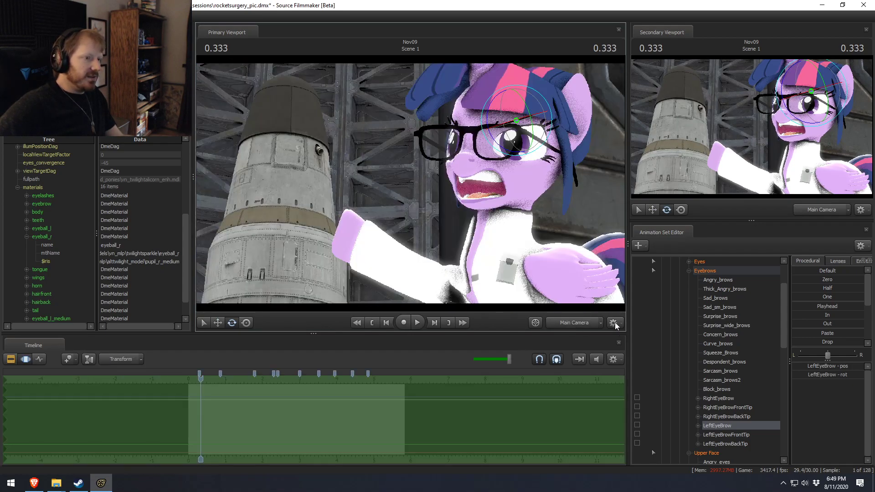
key("F2")
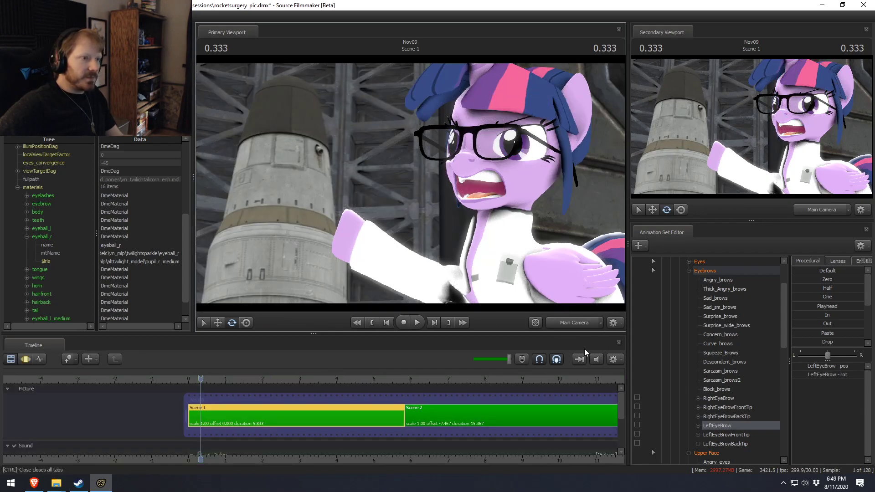
left_click(575, 323)
right_click_drag(410, 196, 410, 183)
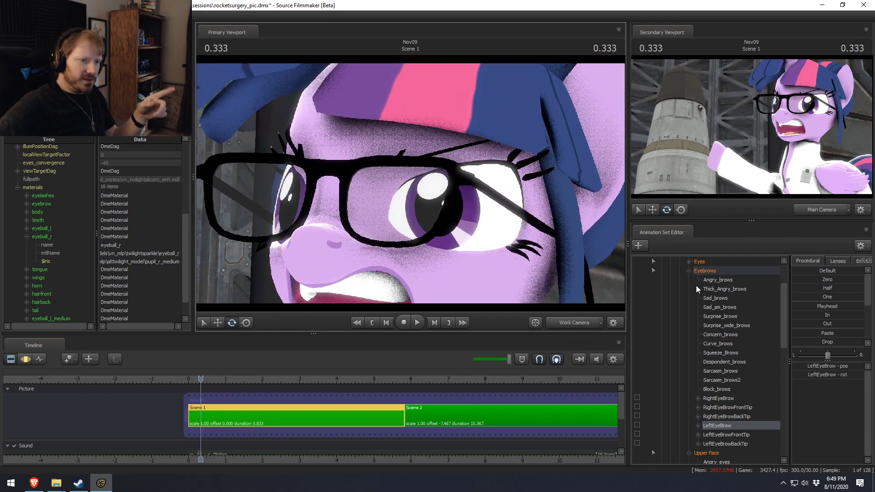
Expand the Upper Face (Bones) group and reposition the LeftEyeLidUpper bone to reshape the left upper eyelid
scroll(726, 395, "down", 6)
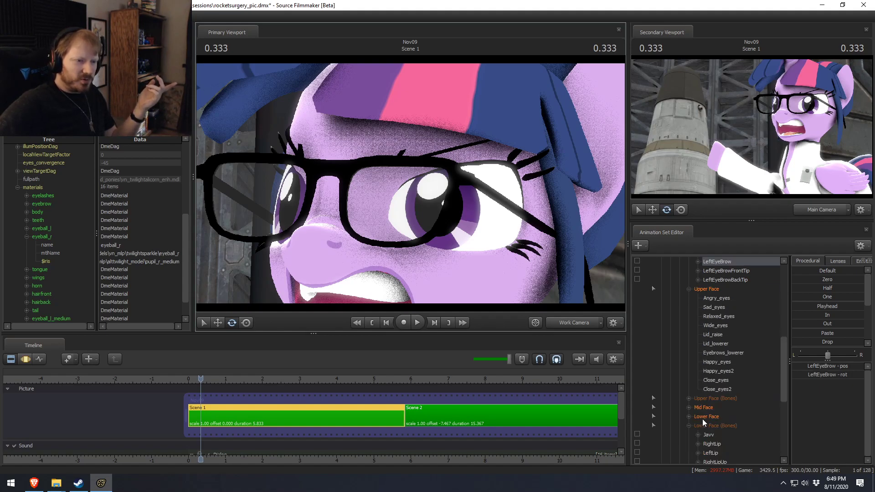
double_click(697, 400)
scroll(711, 387, "down", 2)
left_click(725, 355)
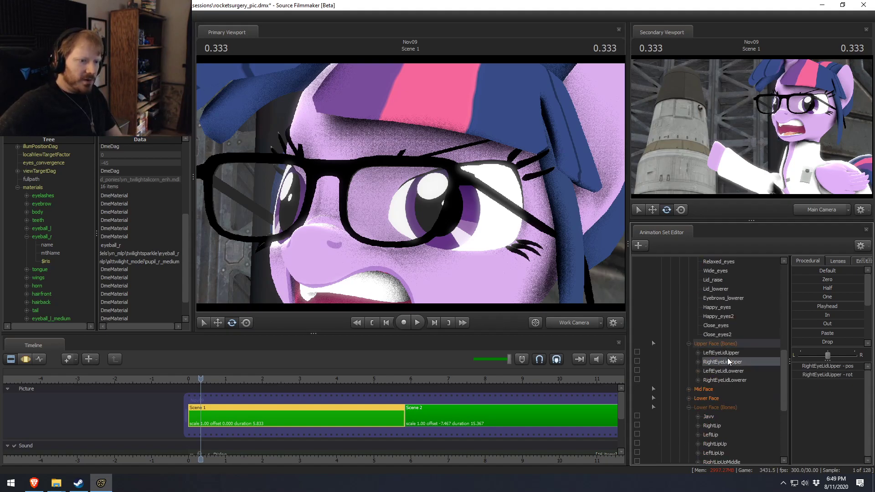
key("w")
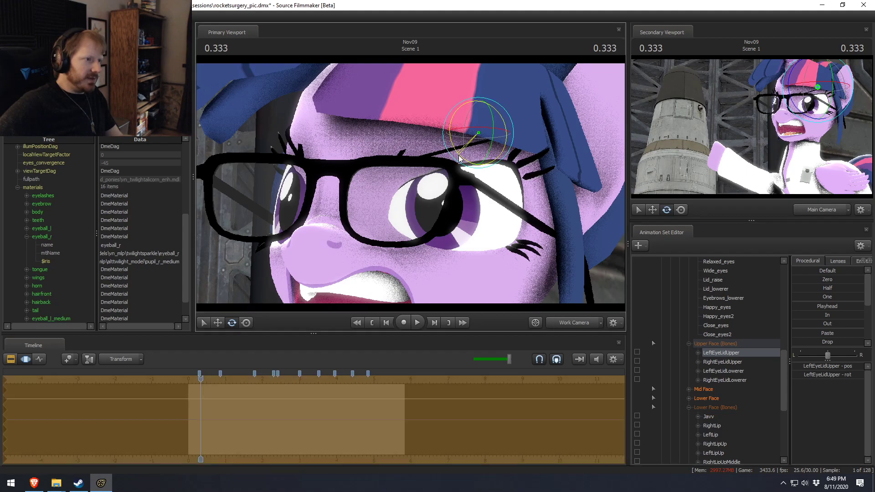
left_click_drag(480, 117, 474, 134)
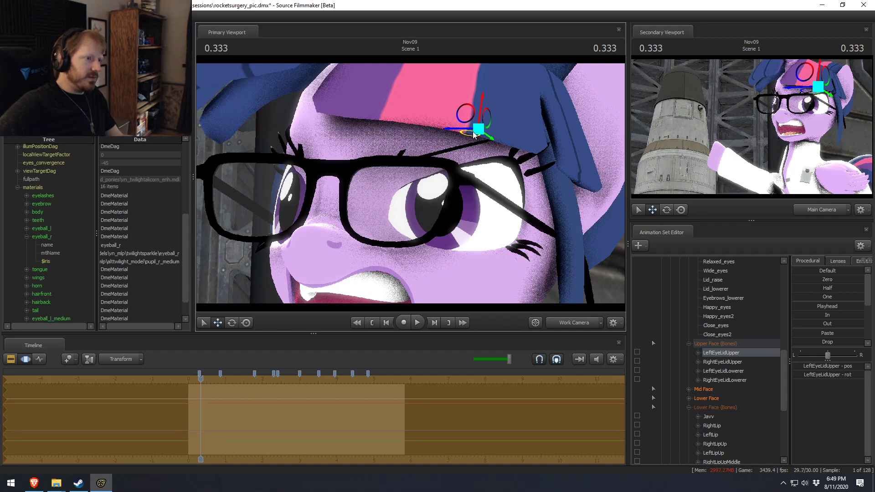
key("ctrl+1")
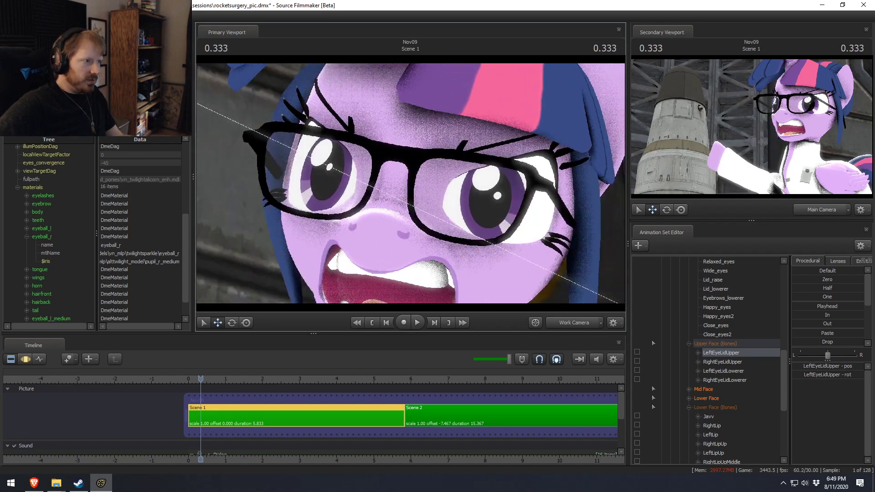
Adjust the RightEyeLidUpper bone's position and rotation to reshape the right upper eyelid
left_click(735, 362)
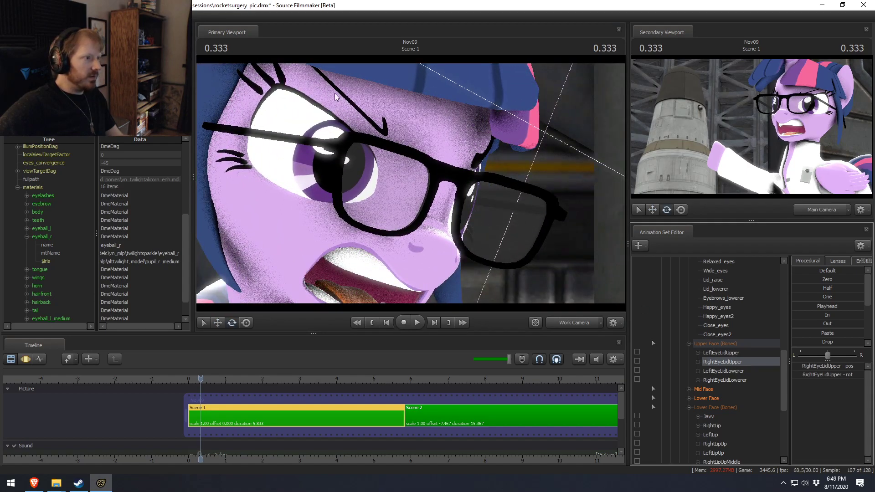
key("ctrl+2")
left_click_drag(344, 96, 344, 101)
left_click_drag(397, 180, 401, 182)
key("w")
key("e")
key("w")
left_click_drag(395, 113, 336, 119, "alt")
left_click_drag(474, 144, 412, 188, "alt")
key("F2")
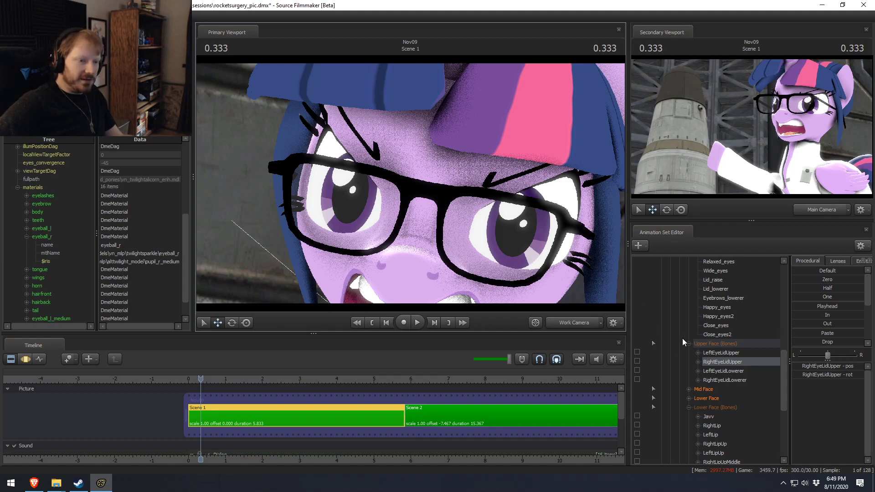
Raise and rotate the LeftEyeLidLowerer bone to tighten the left lower eyelid
left_click(737, 370)
key("F3")
left_click_drag(395, 190, 457, 210, "alt")
key("e")
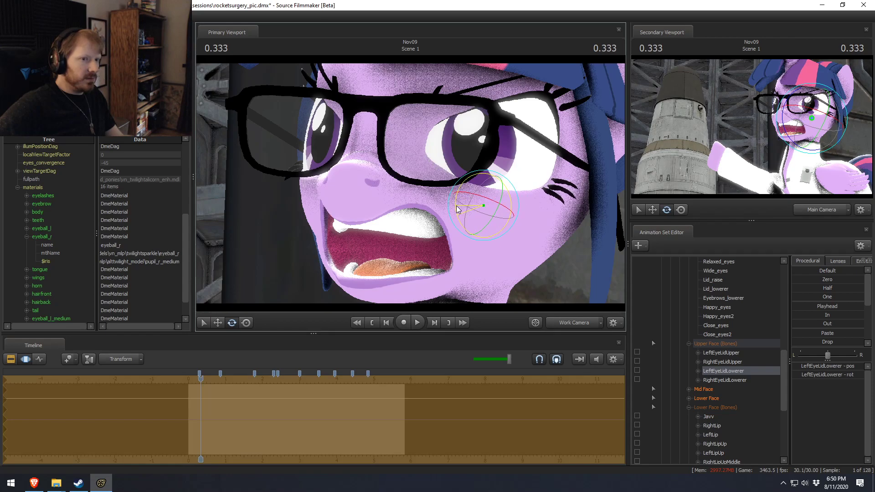
key("w")
left_click_drag(490, 186, 498, 183)
key("e")
left_click_drag(453, 207, 459, 191)
Adjust the RightEyeLidLowerer bone under the right eye and check the face through the Main Camera
left_click(724, 380)
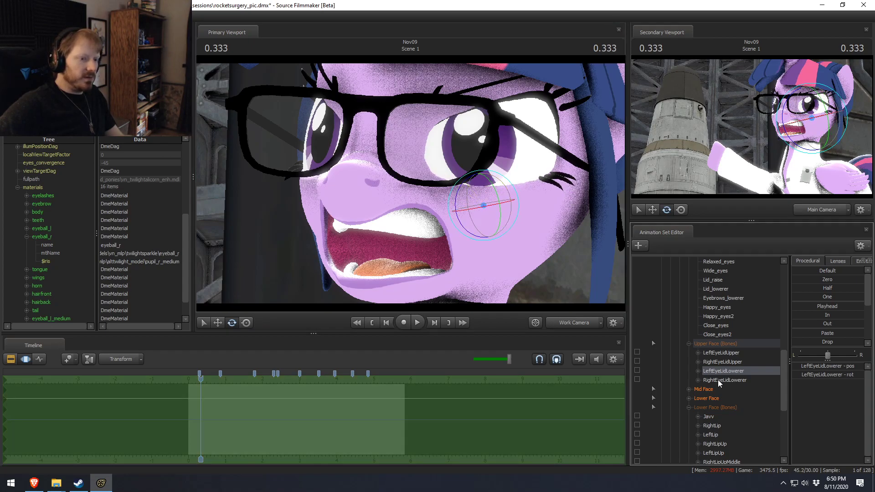
left_click_drag(380, 190, 383, 191)
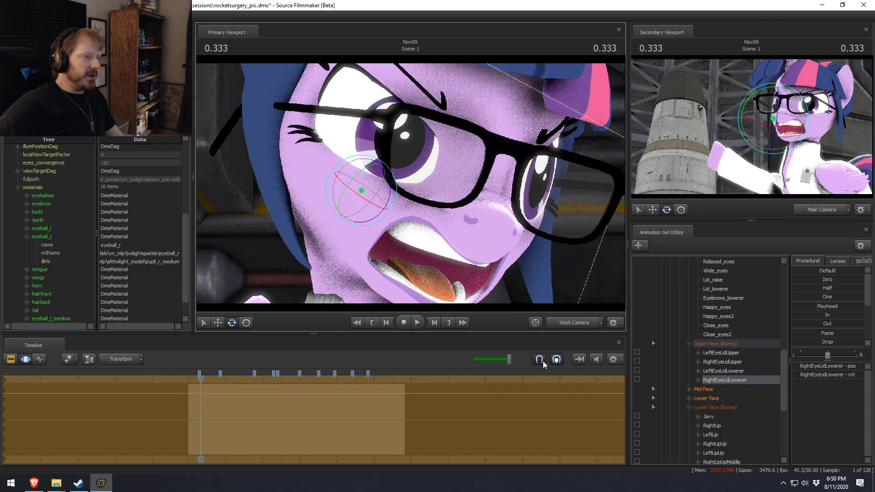
left_click(575, 321)
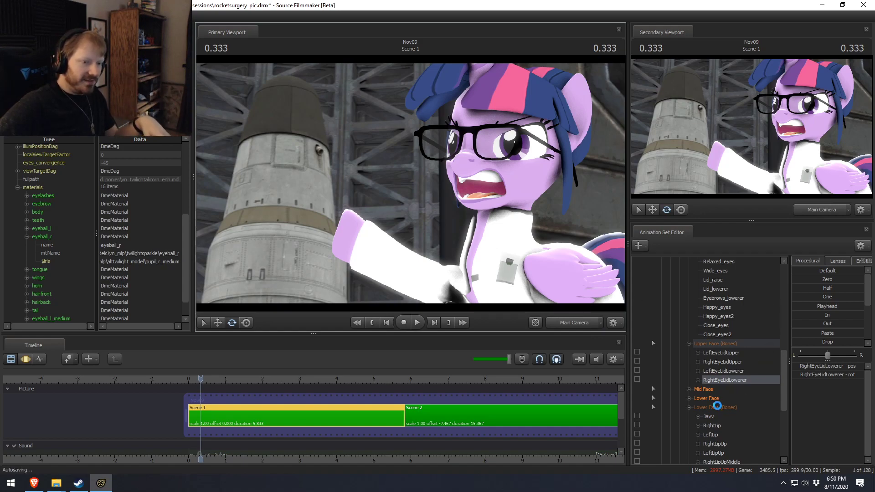
Zero the Upper Face controls and raise Close_eyes to test the closed eyelids, inspect them up close, and undo the changes
scroll(732, 382, "up", 5)
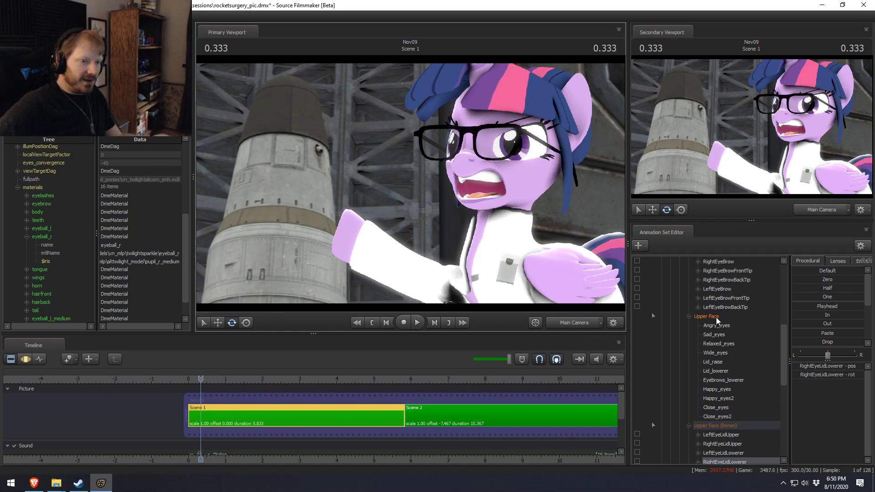
scroll(717, 397, "down", 2)
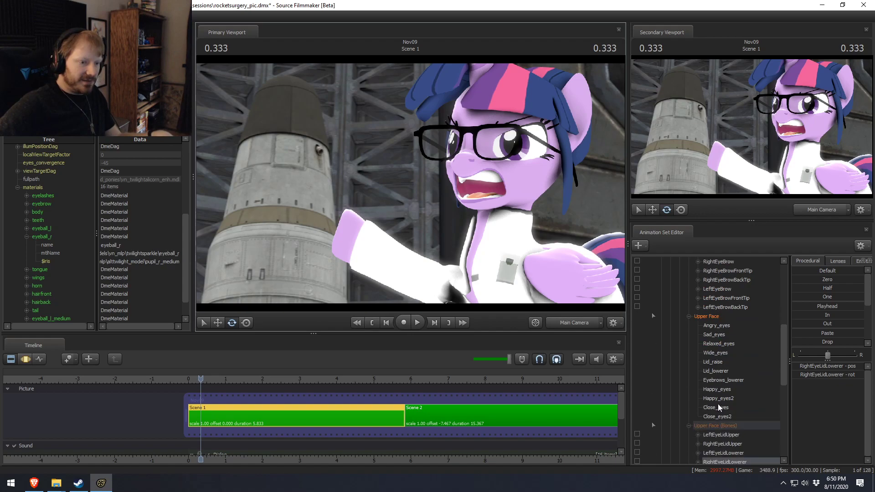
left_click(714, 317)
key("F3")
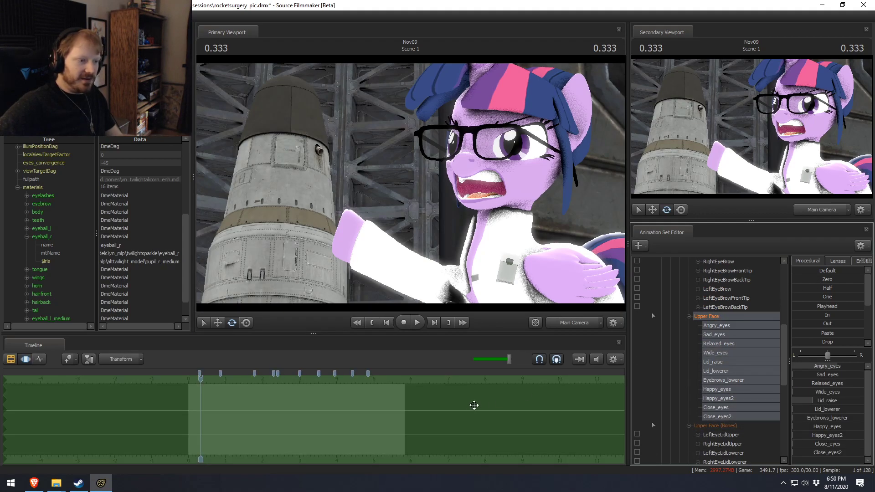
double_click(827, 280)
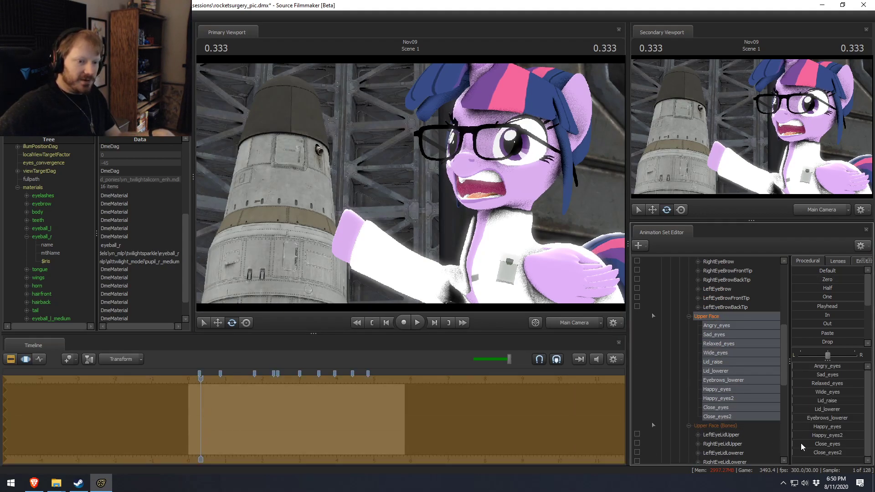
left_click_drag(802, 447, 834, 446)
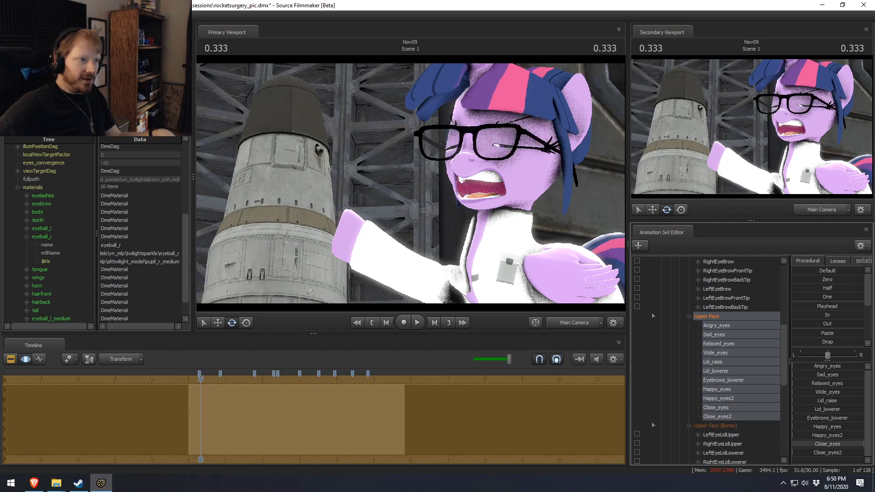
left_click(567, 324)
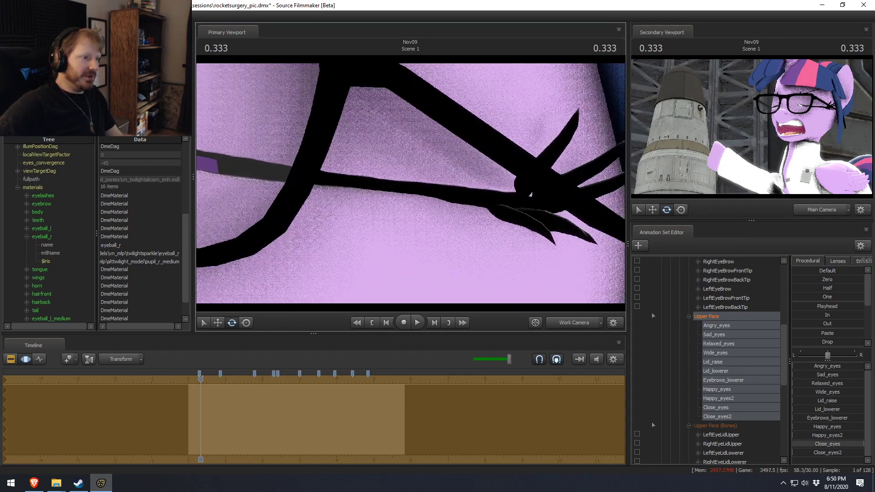
key("s")
key("ctrl+z")
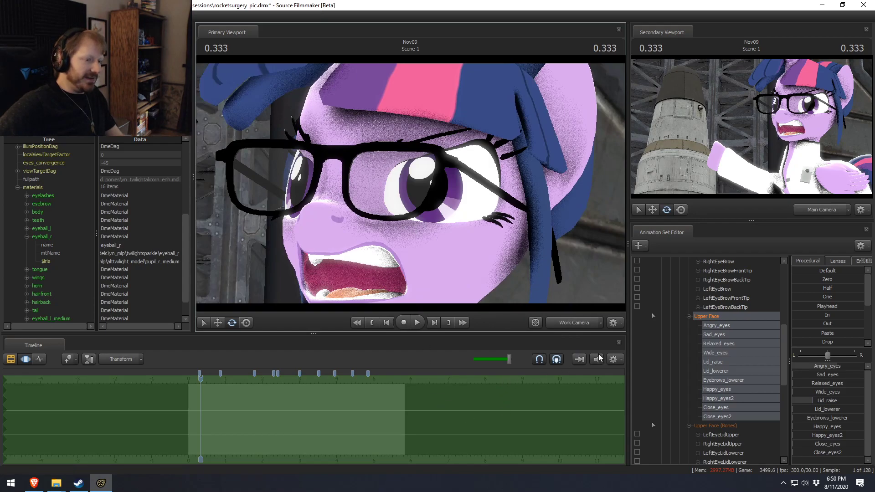
Compare the Main Camera and Work Camera views and turn on the scene lighting in the primary viewport
left_click(584, 324)
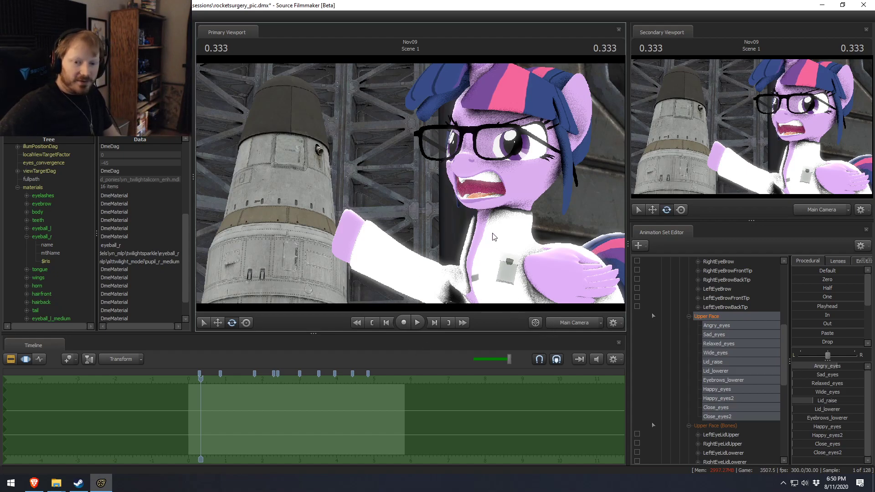
left_click_drag(570, 296, 524, 287)
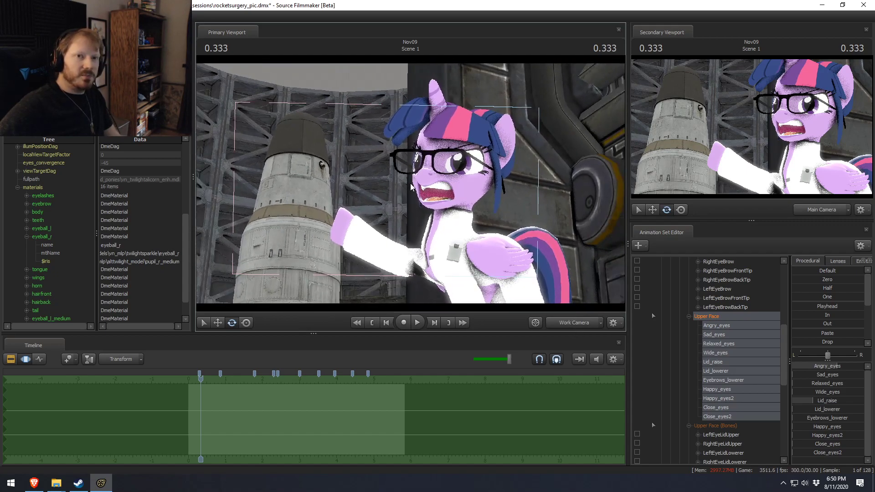
left_click_drag(487, 247, 462, 244)
mouse_move(415, 198)
left_mouse_down()
mouse_move(442, 199)
mouse_move(415, 198)
left_mouse_up()
right_click(420, 195)
left_click(434, 221)
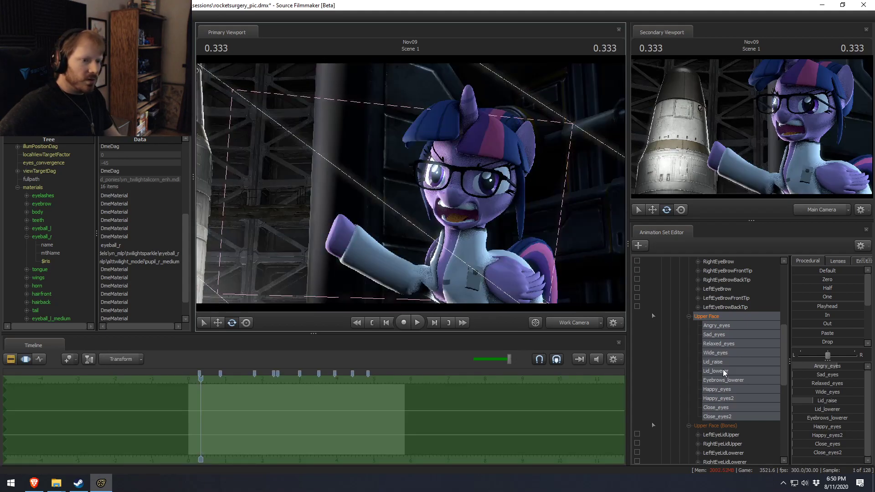
Collapse the character's control groups and expand the Lights group in the animation set list
scroll(704, 324, "up", 7)
left_click(689, 325)
left_click(671, 298)
left_click(661, 289)
left_click(662, 280)
scroll(688, 331, "down", 1)
scroll(695, 331, "up", 1)
Look through Twilight Eye Light (Main), reposition it to frame the character's head, and adjust its intensity
left_click(724, 309)
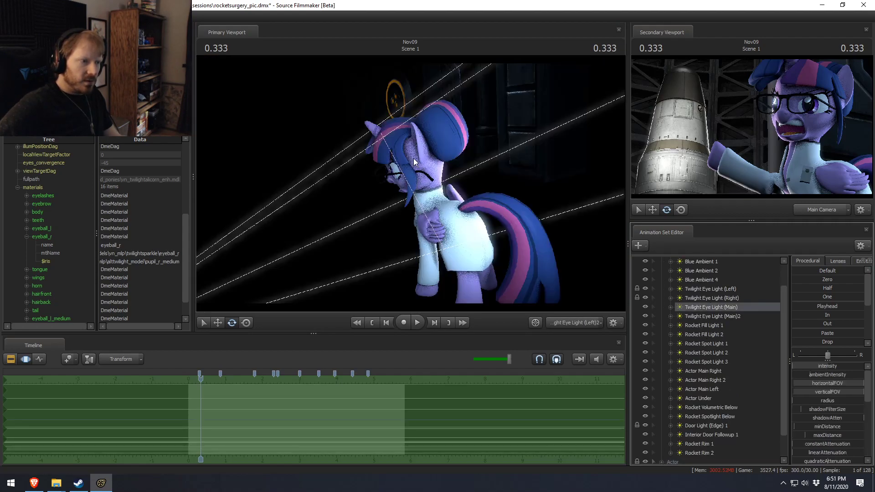
left_click_drag(410, 182, 533, 188)
left_click_drag(806, 366, 828, 367)
left_click_drag(540, 196, 556, 205)
key("F2")
key("F3")
left_click_drag(434, 195, 452, 194)
key("F2")
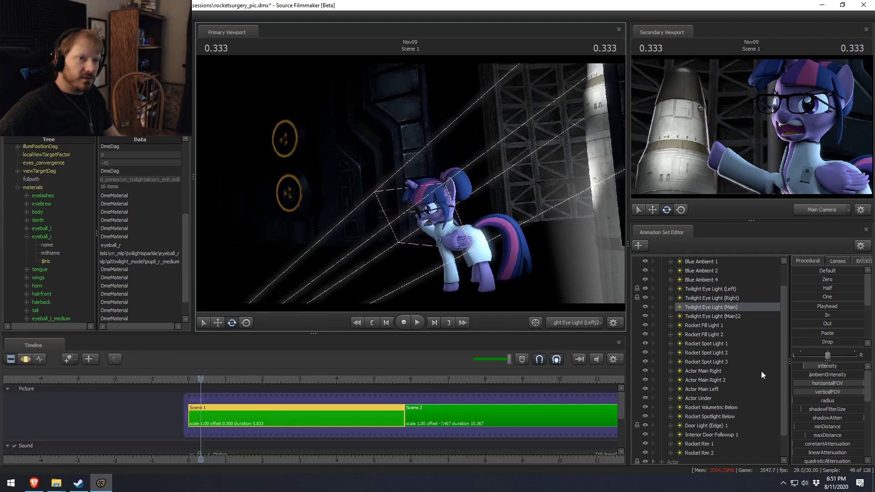
Look through Twilight Eye Light (Main)2 and re-aim it at the character's face in the Motion Editor
double_click(739, 319)
left_click(470, 202)
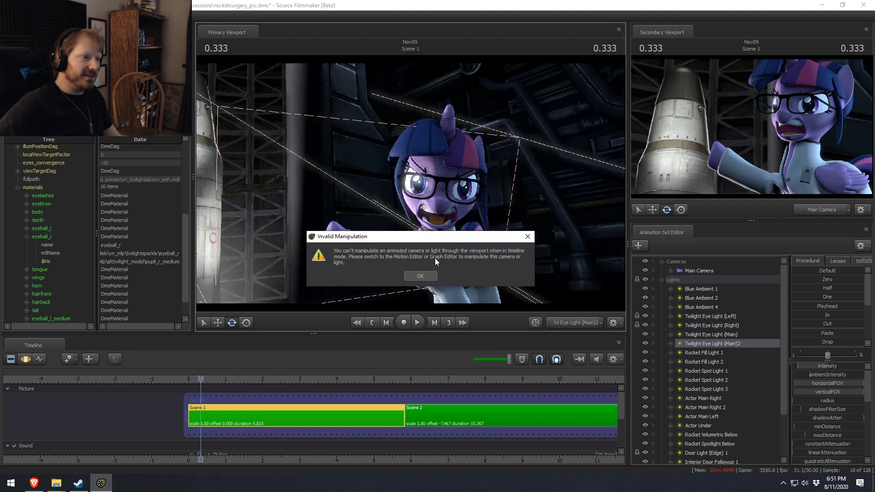
left_click(431, 274)
key("F3")
mouse_move(452, 264)
left_mouse_down()
mouse_move(501, 260)
mouse_move(447, 262)
left_mouse_up()
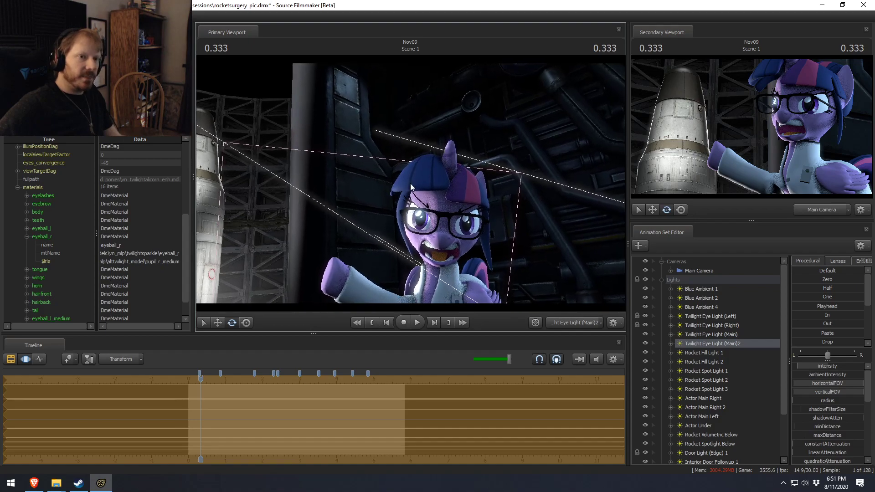
key("F2")
Look through Twilight Eye Light (Left) and aim it at the character's eye in the Motion Editor
key("F3")
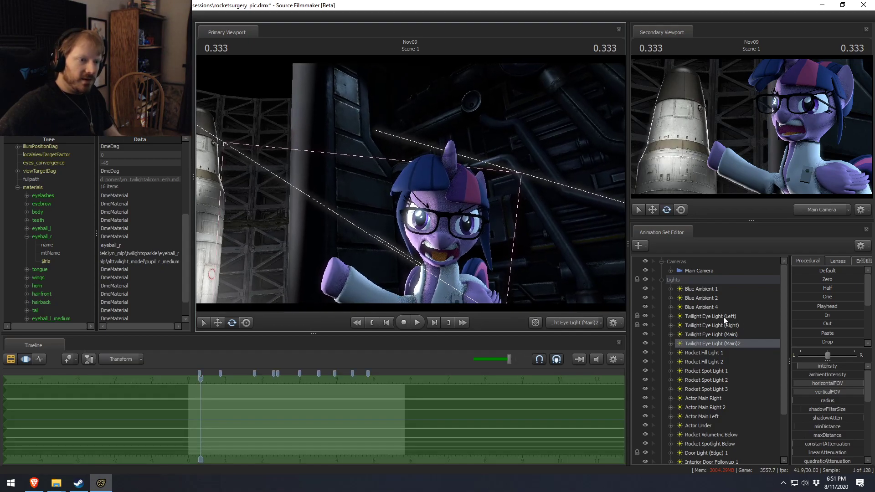
left_click(723, 317)
mouse_move(410, 182)
left_mouse_down()
mouse_move(392, 164)
mouse_move(396, 177)
left_mouse_up()
key("F2")
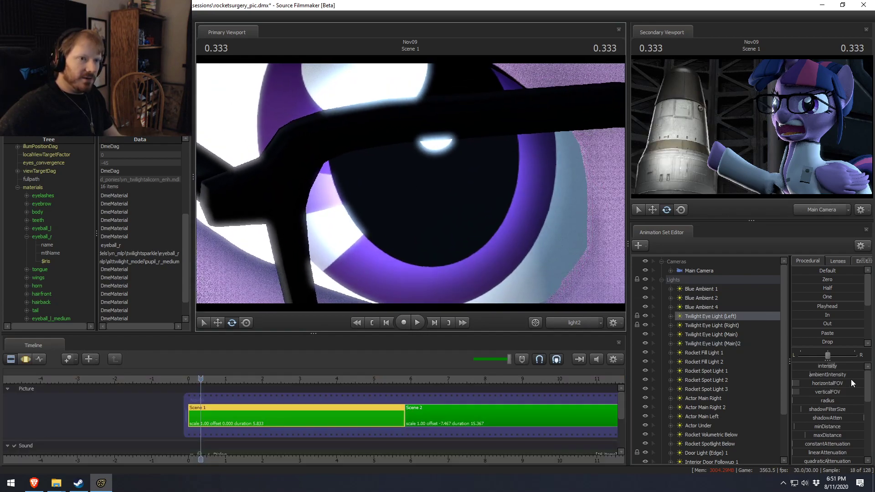
key("F4")
key("F3")
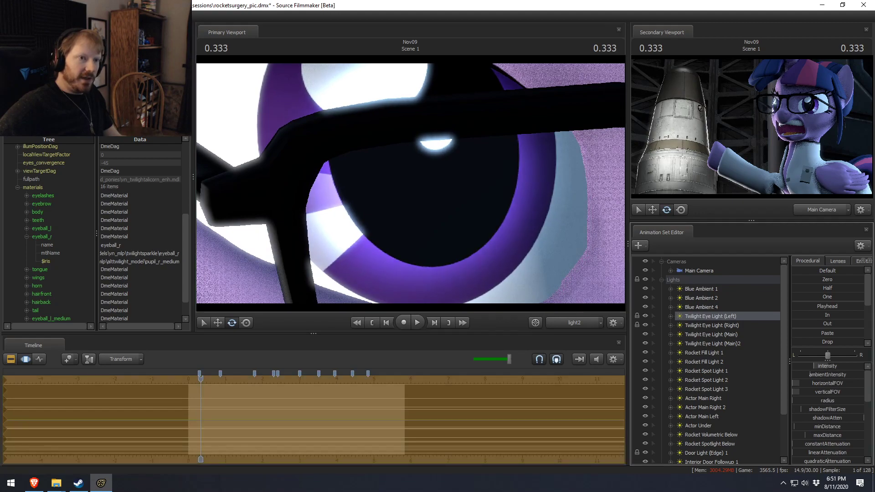
key("F2")
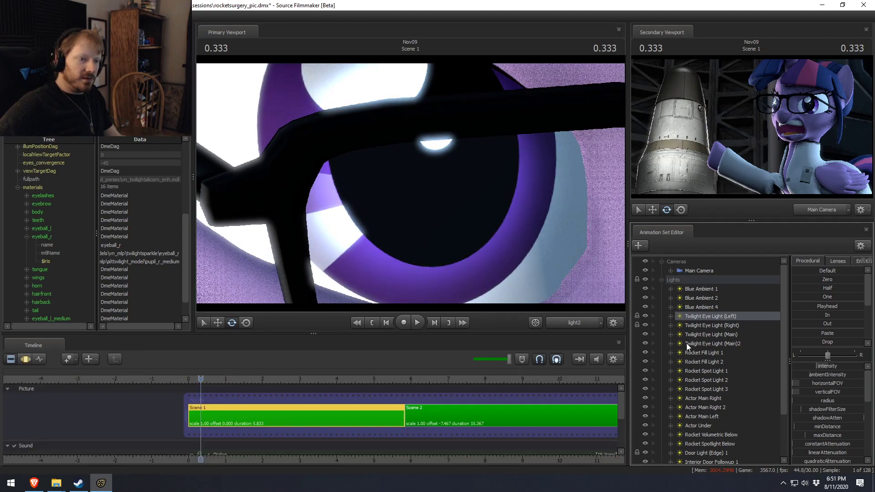
Look through Twilight Eye Light (Right) and center it on the pupil of the other eye in the Motion Editor
left_click(720, 325)
left_click(518, 247)
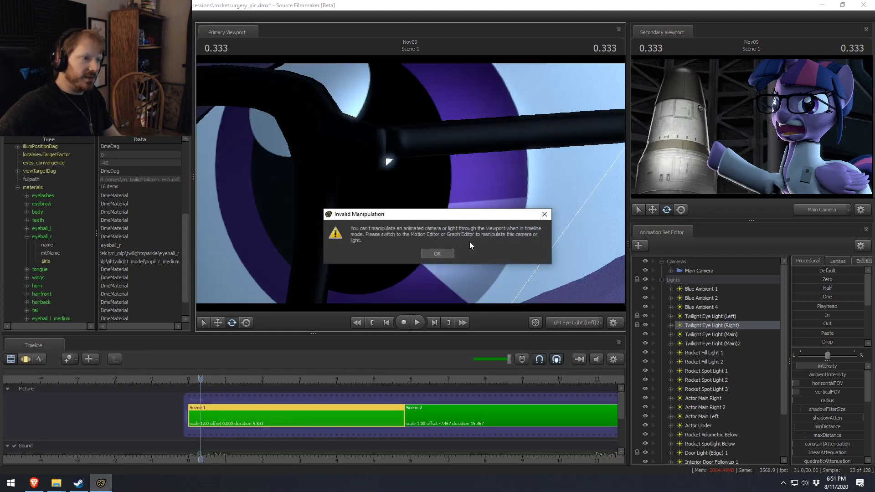
left_click(443, 253)
key("F3")
left_click_drag(410, 183, 364, 194)
left_click_drag(437, 150, 435, 151)
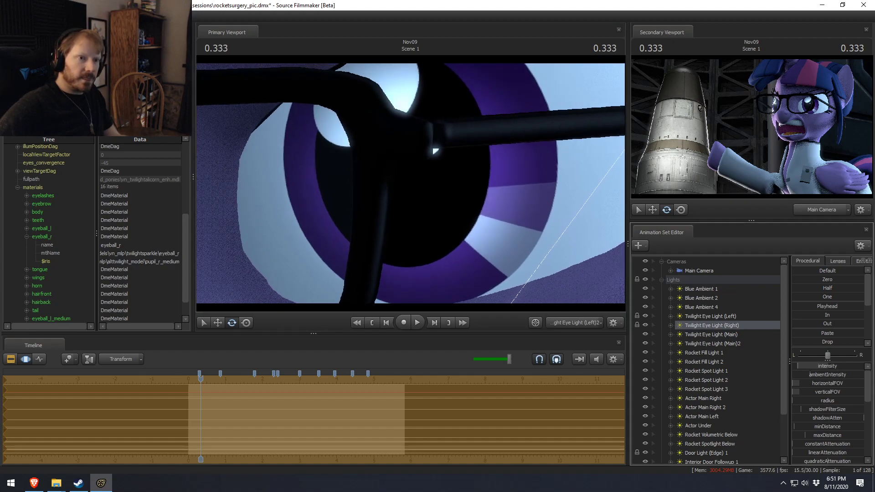
key("F2")
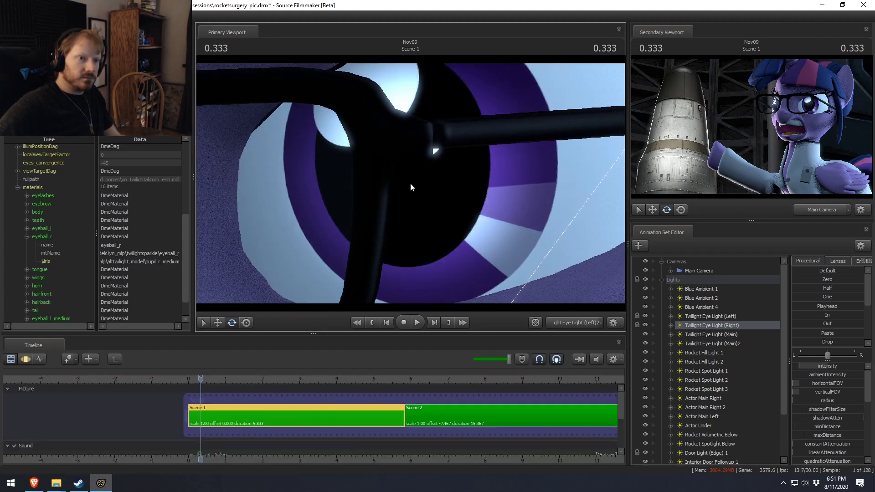
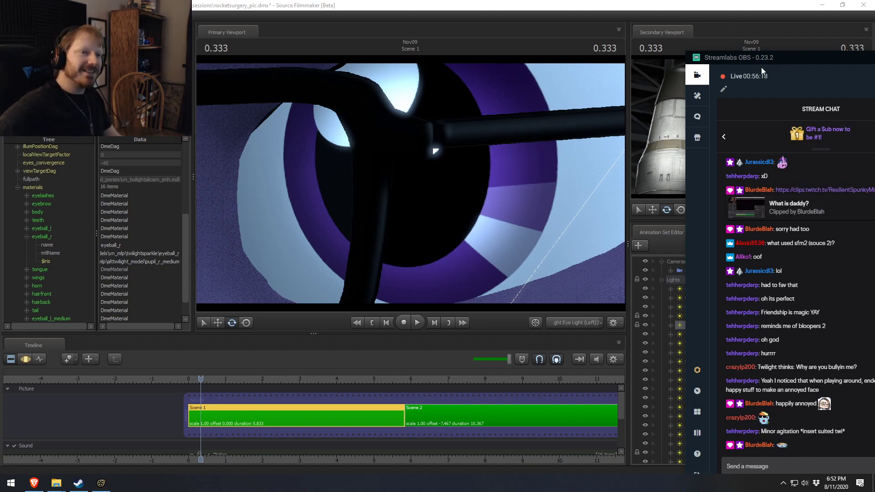
left_click_drag(781, 60, 874, 61)
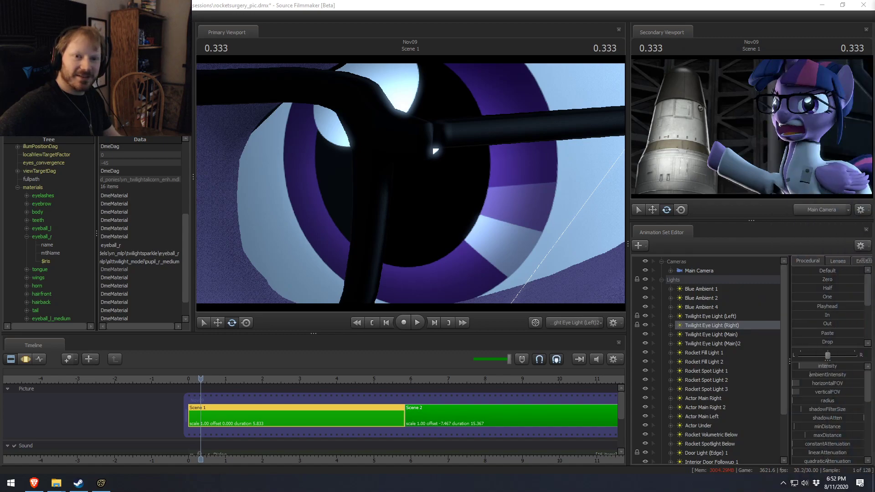
left_click_drag(874, 21, 874, 18)
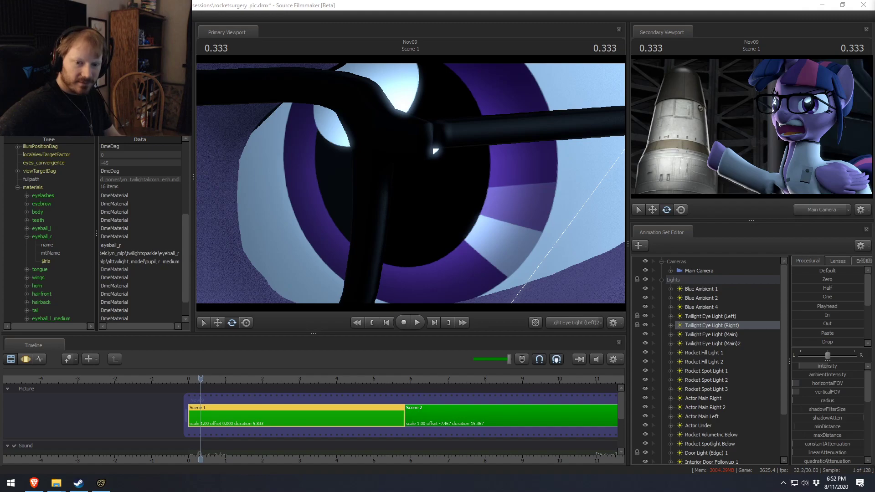
Save the rocketsurgery_pic session and collapse the Lights and Cameras groups in the animation set list
left_click(474, 2)
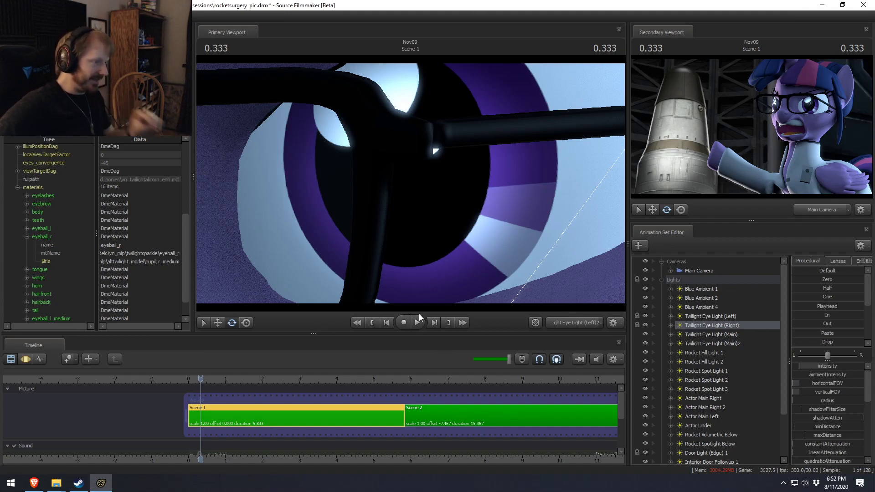
key("ctrl+s")
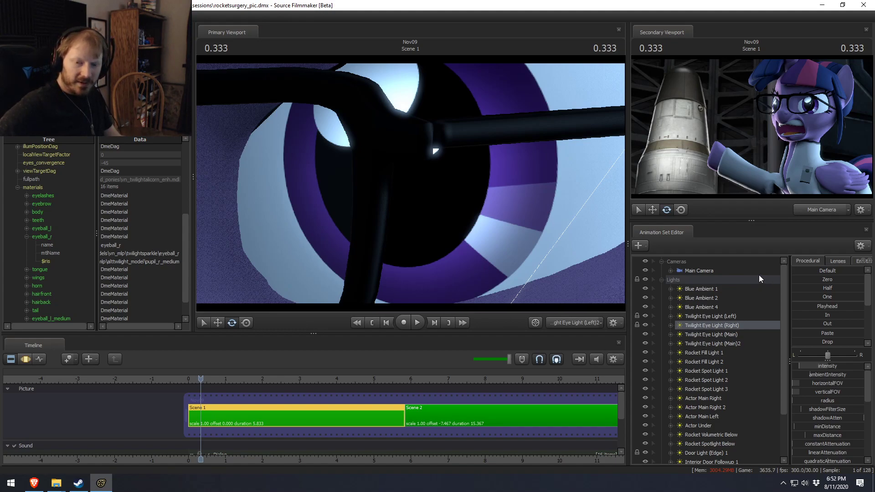
left_click(661, 280)
left_click(662, 262)
left_click(675, 362)
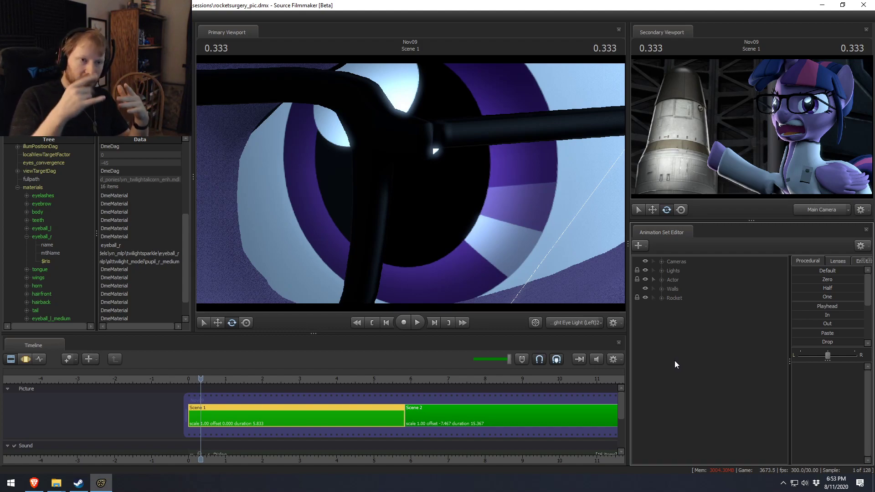
Try shifting the aim of Twilight Eye Light (Right) over the character's eye in the Motion Editor
left_click_drag(474, 244, 442, 246)
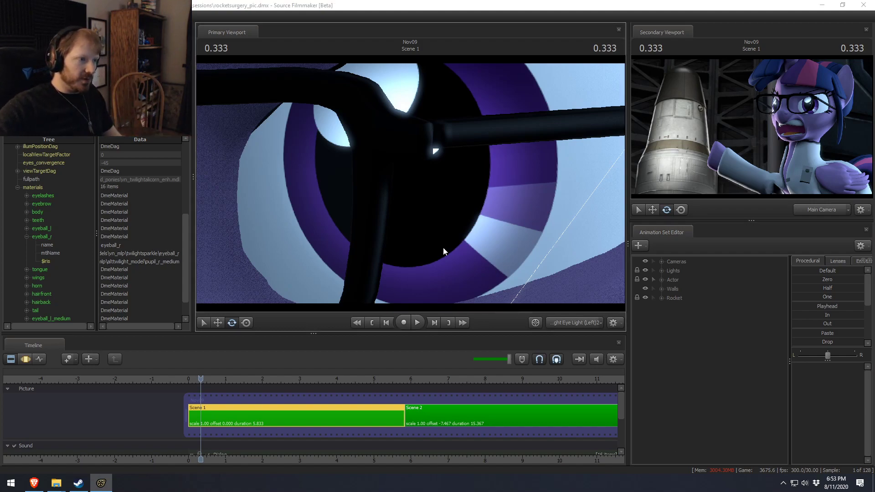
left_click(441, 250)
key("F3")
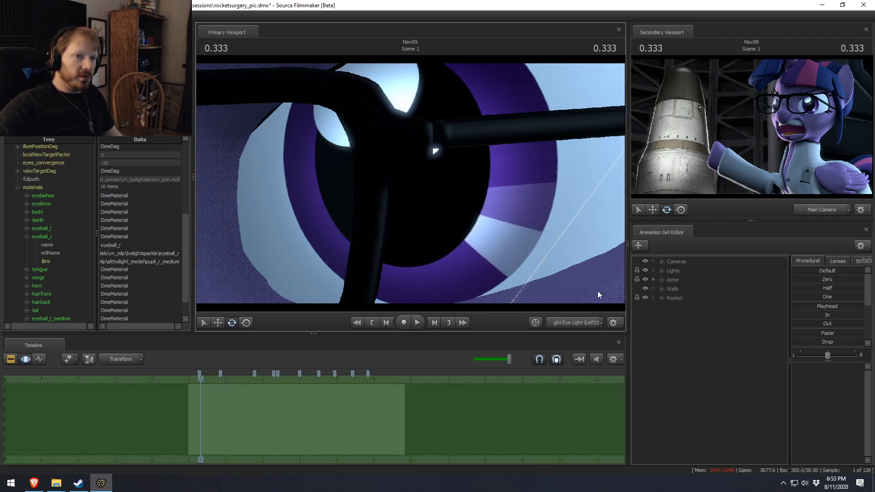
left_click(661, 270)
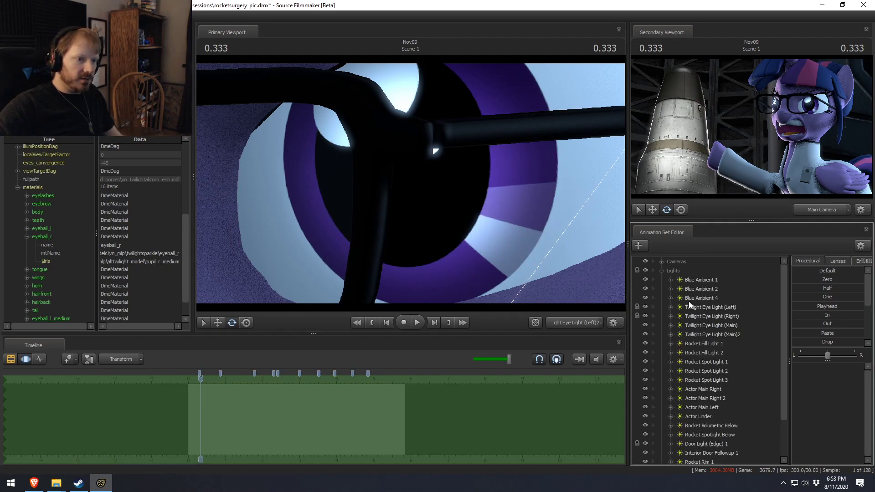
scroll(689, 298, "down", 2)
left_click(709, 279)
left_click(720, 261)
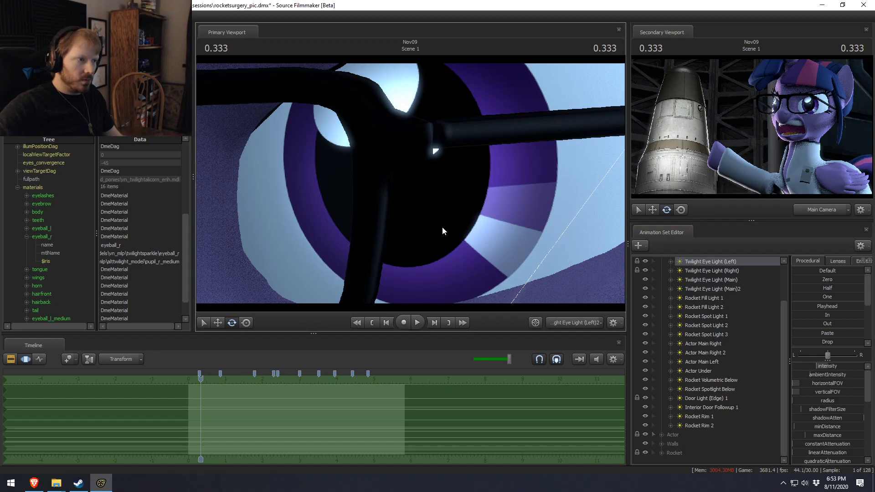
left_click(718, 271)
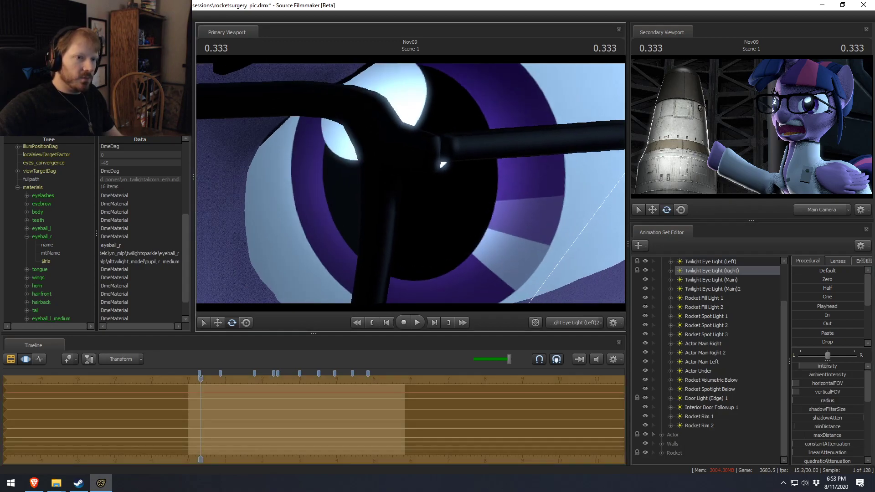
mouse_move(410, 182)
left_mouse_down()
mouse_move(378, 170)
mouse_move(424, 165)
mouse_move(410, 187)
mouse_move(371, 168)
mouse_move(410, 184)
left_mouse_up()
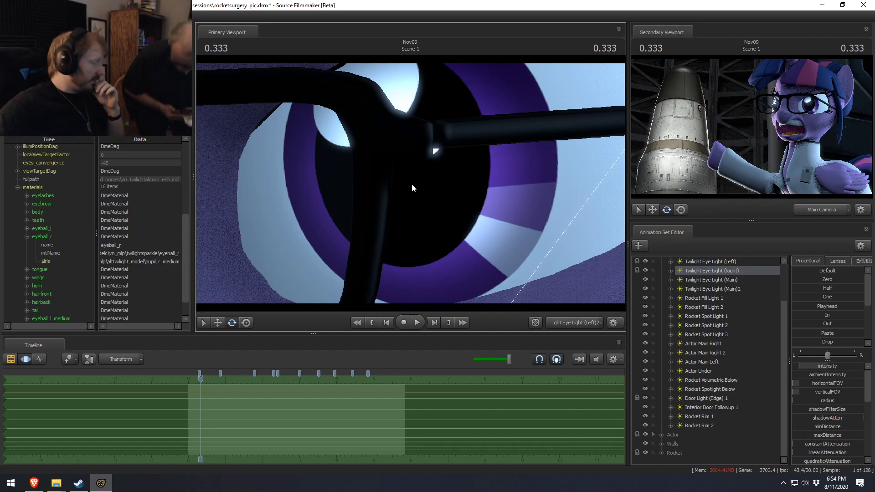
left_click(637, 262)
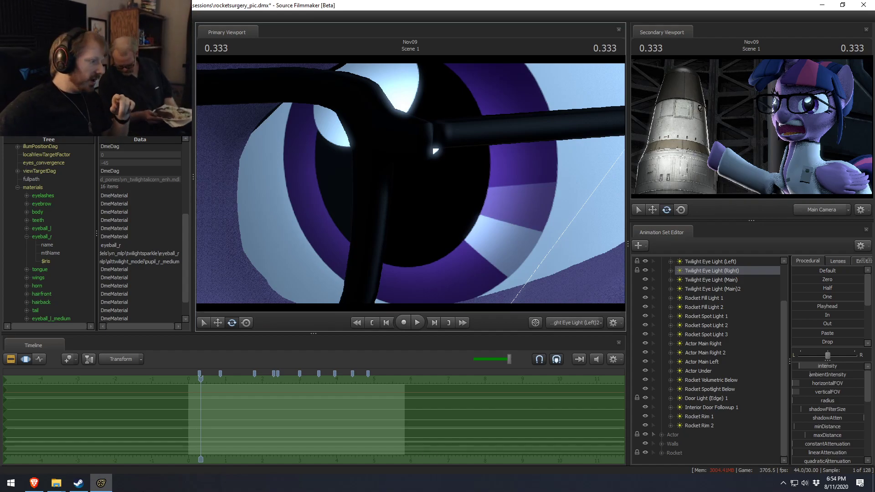
Switch to File Explorer, find Remembrance.mp4 in the Videos folder, and open it in the media player
left_click(56, 483)
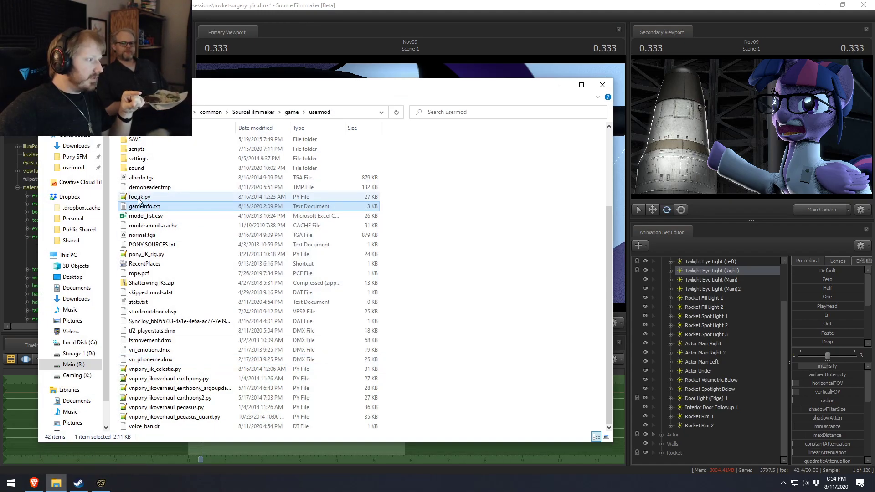
mouse_move(56, 483)
left_click(40, 454)
scroll(190, 310, "down", 20)
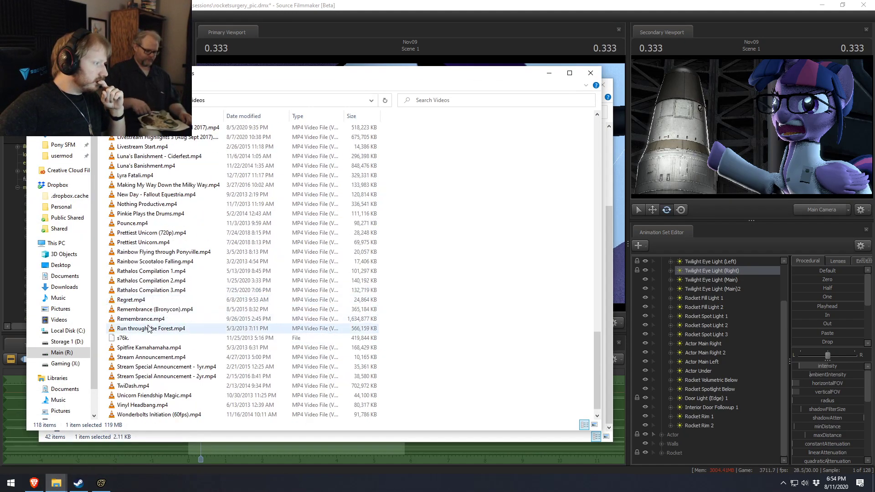
double_click(150, 319)
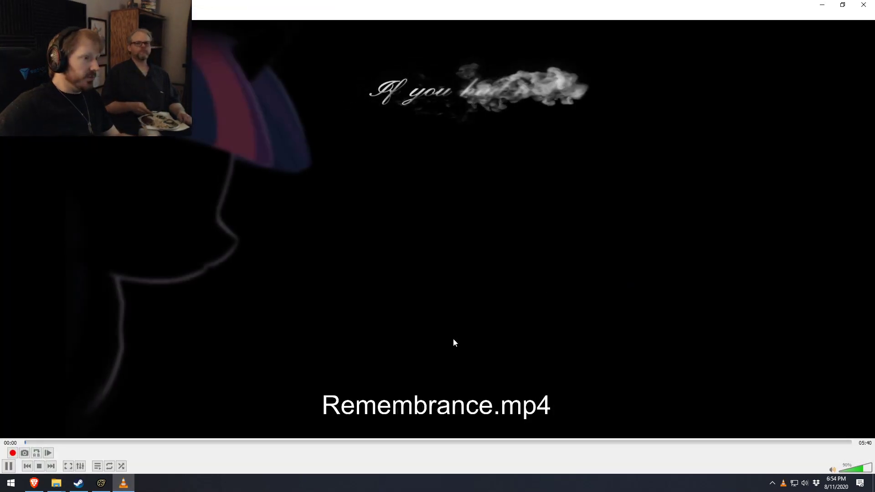
key("space")
Skim through Remembrance.mp4 to the close-up of the character's eye at 03:55 and mute the sound
left_click_drag(193, 441, 105, 440)
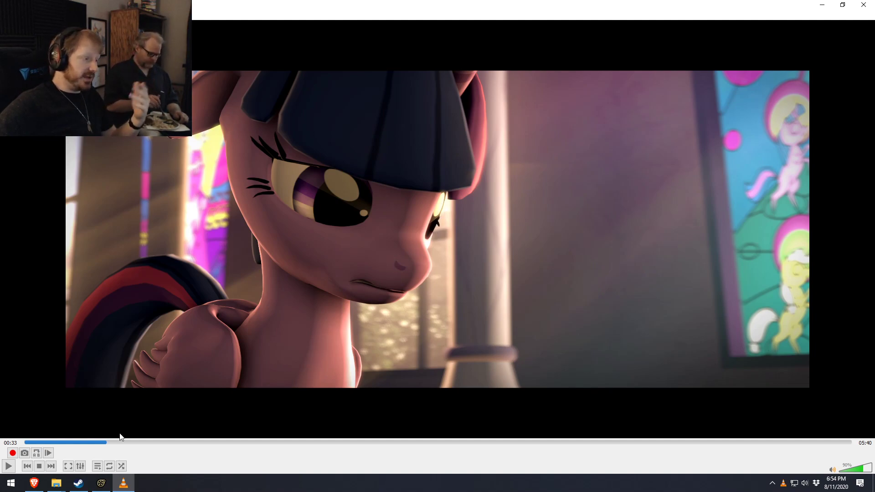
left_click_drag(283, 442, 436, 445)
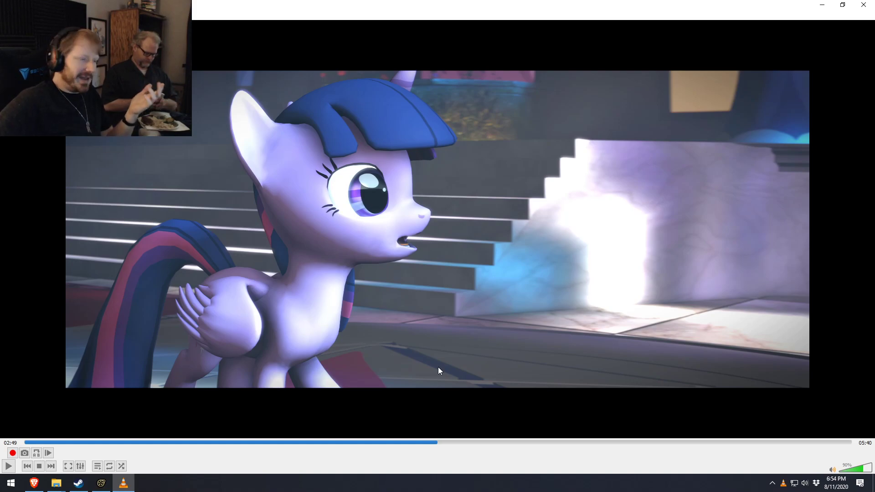
left_click_drag(491, 443, 611, 445)
left_click_drag(605, 446, 595, 443)
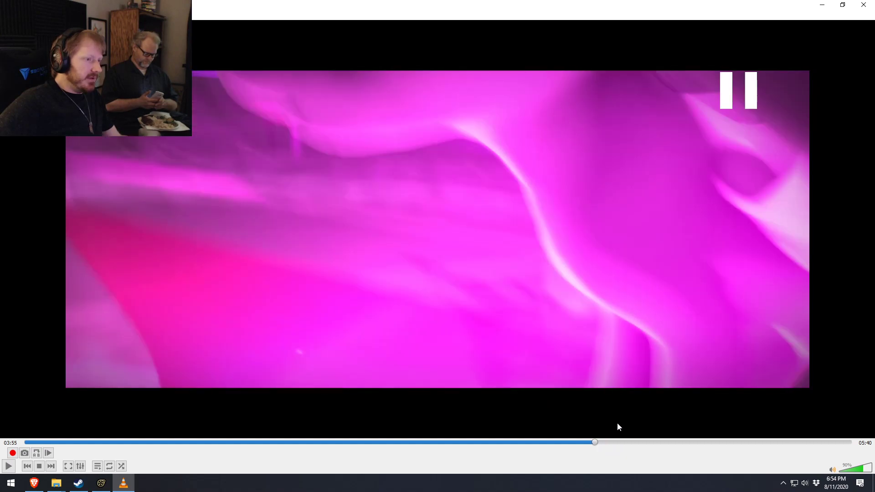
left_click(832, 468)
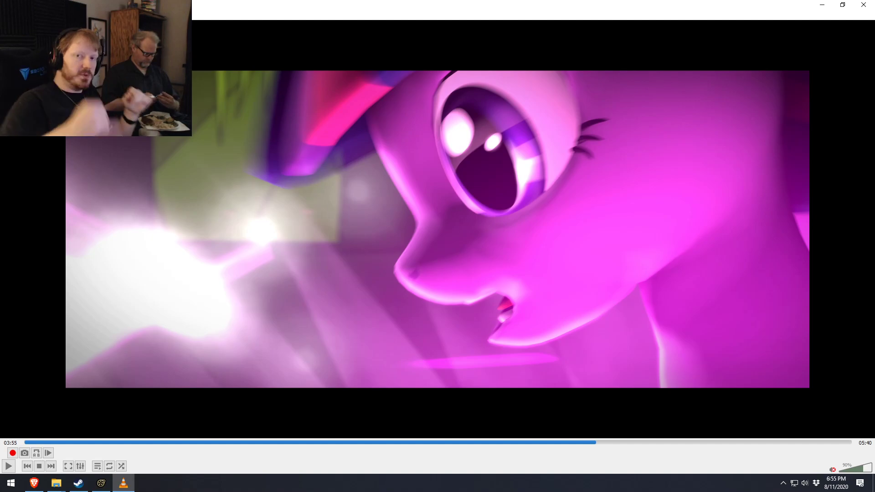
Play the eye close-up in short bursts to examine the eye highlights, and close the video
key("space")
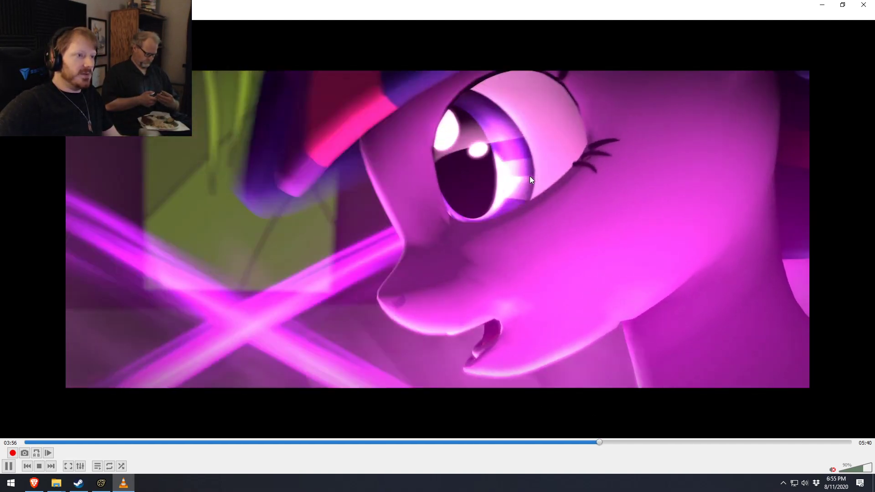
key("space")
key("space")
key("space")
key("space")
key("space")
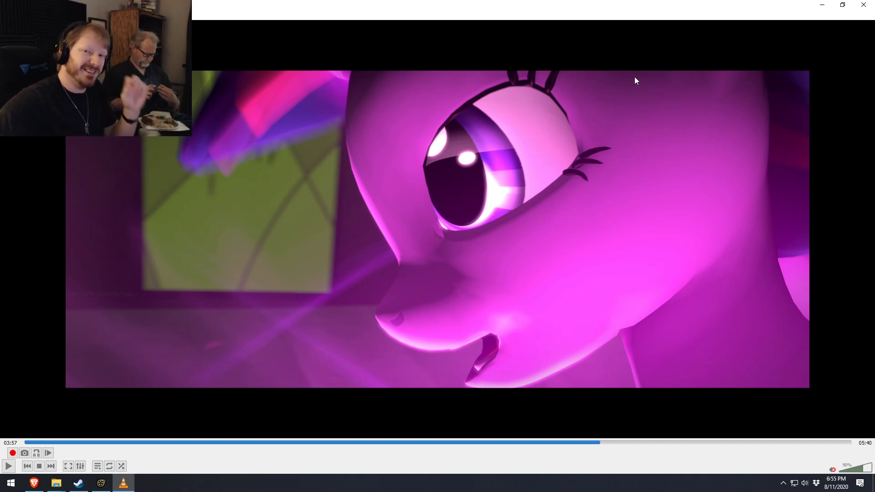
left_click(863, 5)
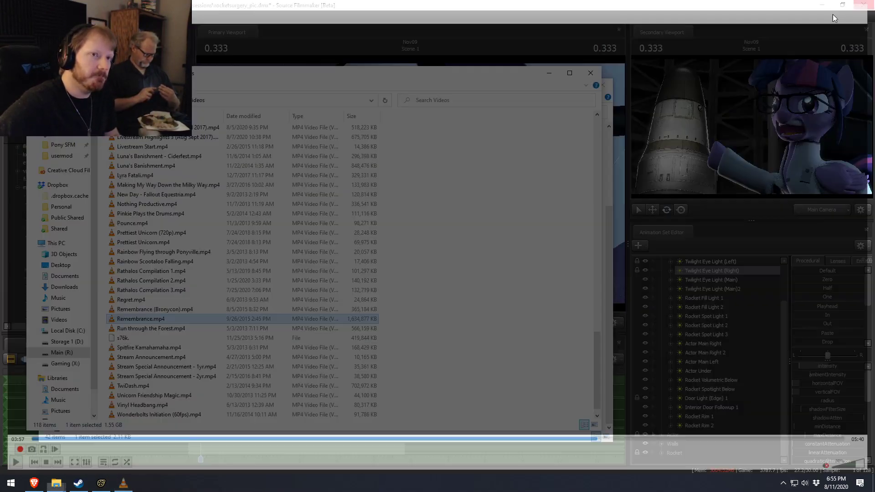
Return to Source Filmmaker, set the playhead to 1.633 in the Clip Editor, and show the primary viewport through Main Camera
left_click(448, 4)
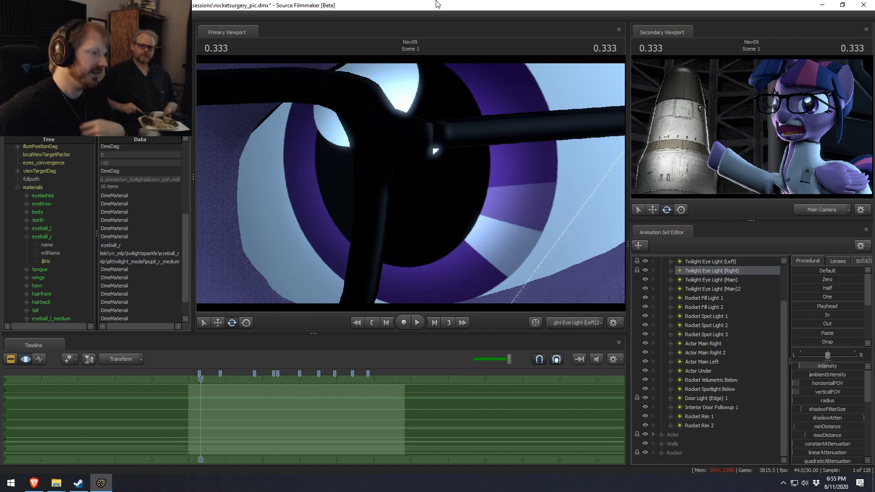
key("F3")
left_click(249, 383)
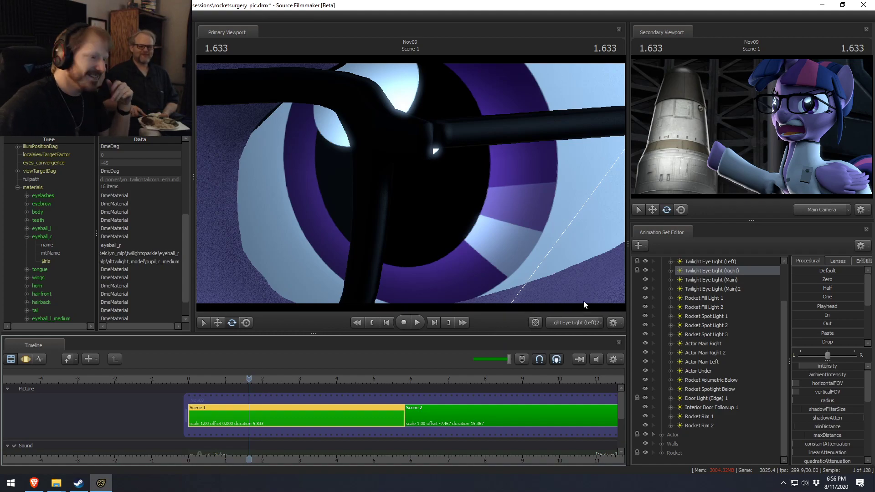
left_click(583, 324)
left_click(581, 321)
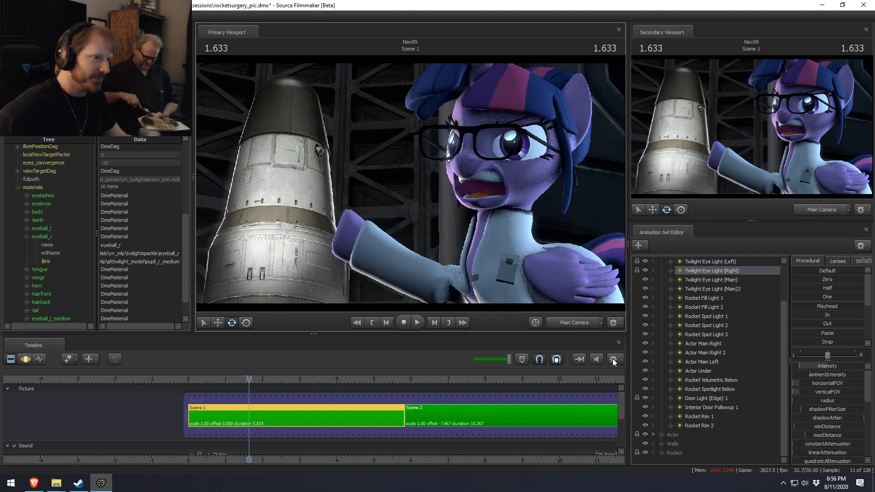
Select the Blue Ambient 1 light and set the playhead to 2.600
scroll(699, 315, "up", 3)
left_click(696, 280)
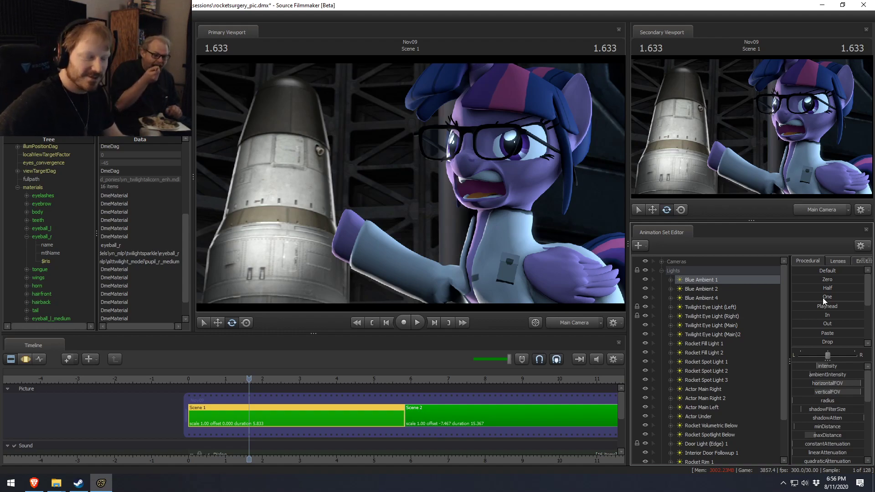
left_click(170, 375)
left_click_drag(170, 373, 284, 373)
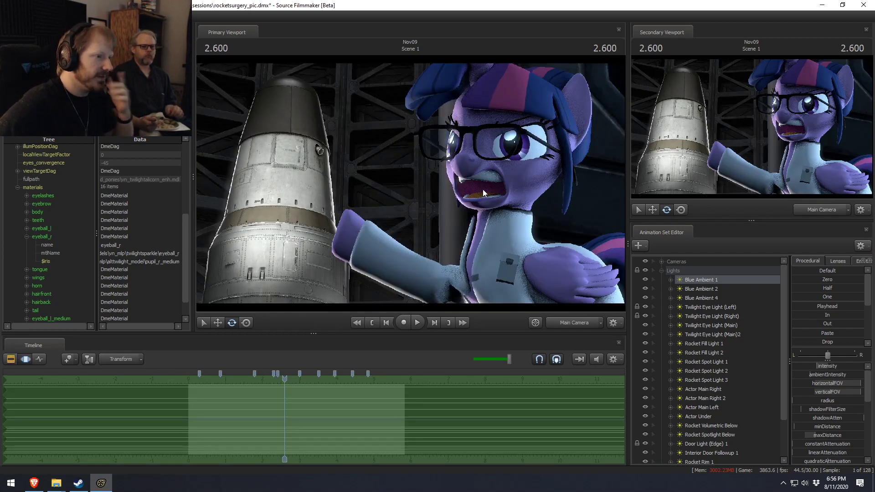
Using the Work Camera close to the mouth, adjust Twilight Sparkle's Jaw bone in the Motion Editor
left_click(569, 327)
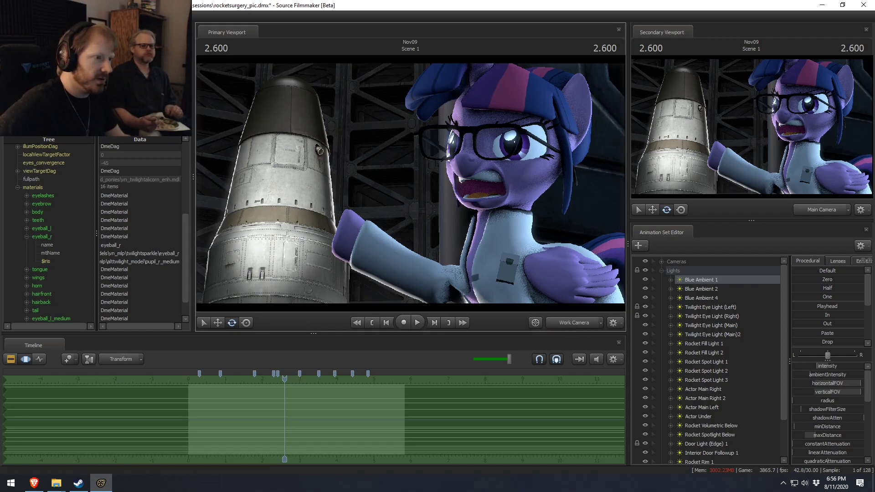
scroll(410, 182, "up", 5)
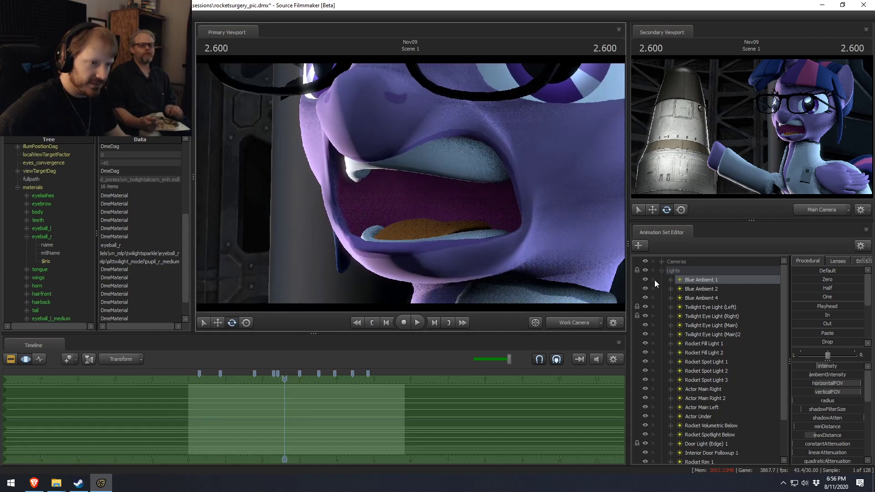
left_click(661, 270)
left_click(662, 280)
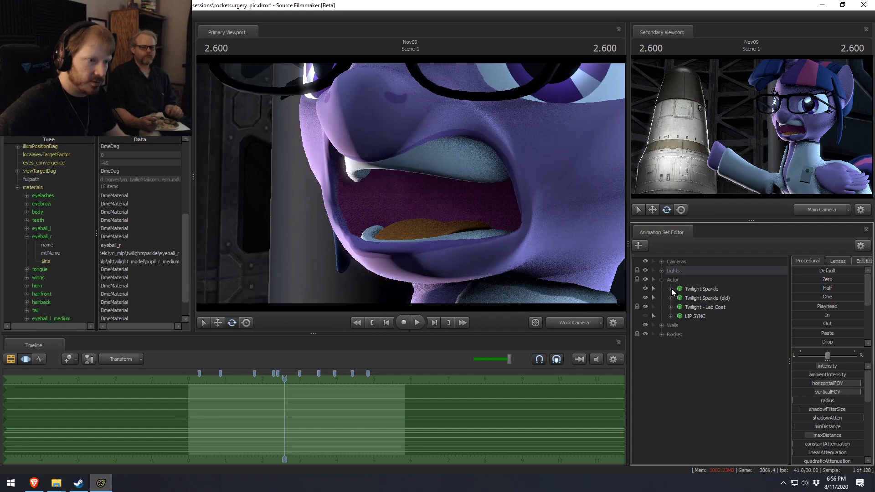
left_click(670, 289)
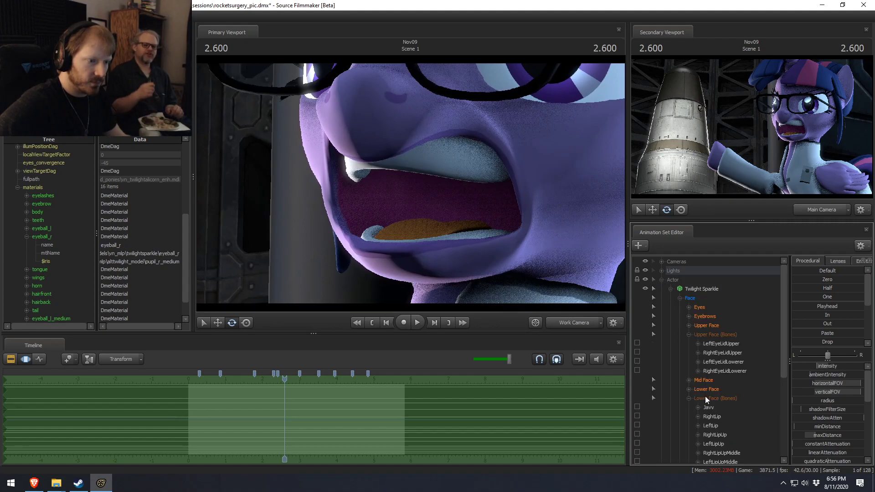
scroll(704, 407, "down", 2)
left_click(712, 355)
key("F2")
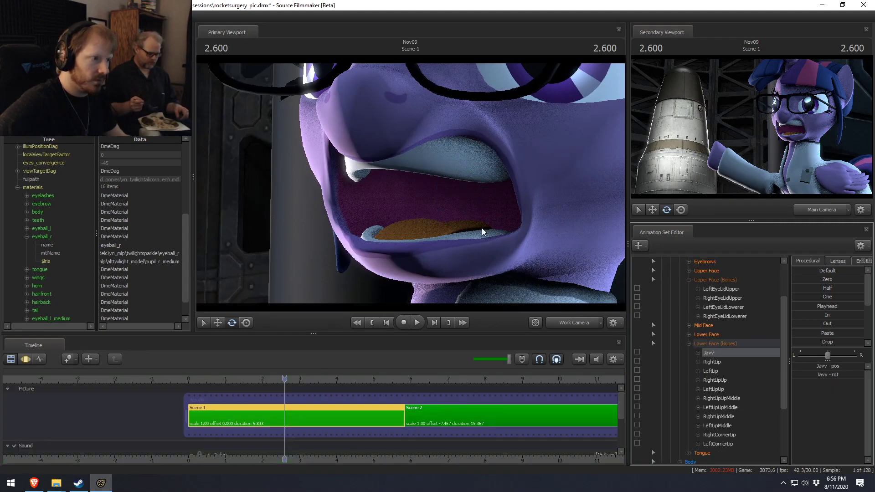
key("F3")
left_click_drag(467, 177, 472, 182)
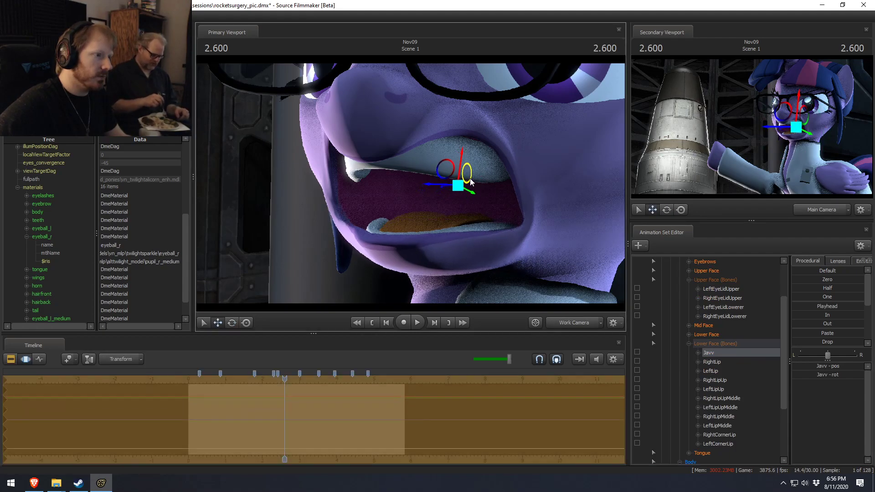
Rotate and move Twilight Sparkle's TongueRoot bone to raise the tongue in the mouth, and return the primary viewport to Main Camera
left_click(689, 344)
left_click(690, 379)
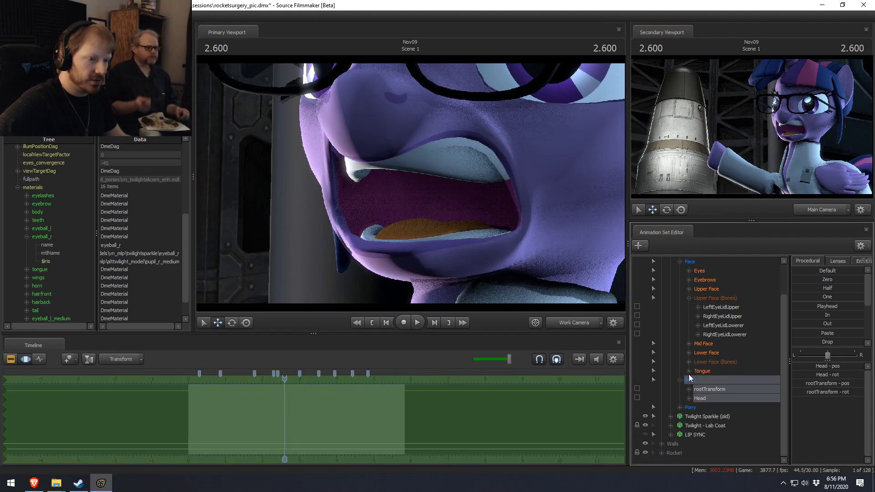
left_click(689, 371)
left_click(729, 380)
left_click(722, 451)
mouse_move(445, 221)
left_mouse_down()
mouse_move(438, 219)
mouse_move(447, 207)
mouse_move(442, 219)
left_mouse_up()
key("e")
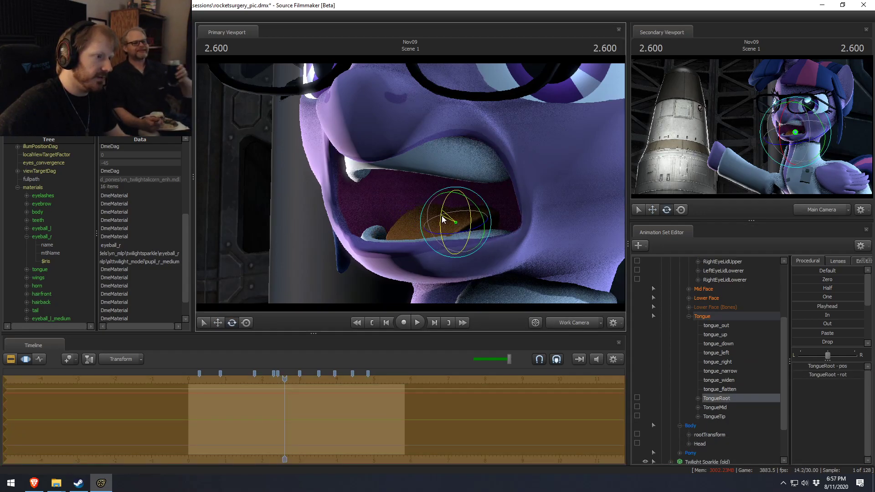
key("w")
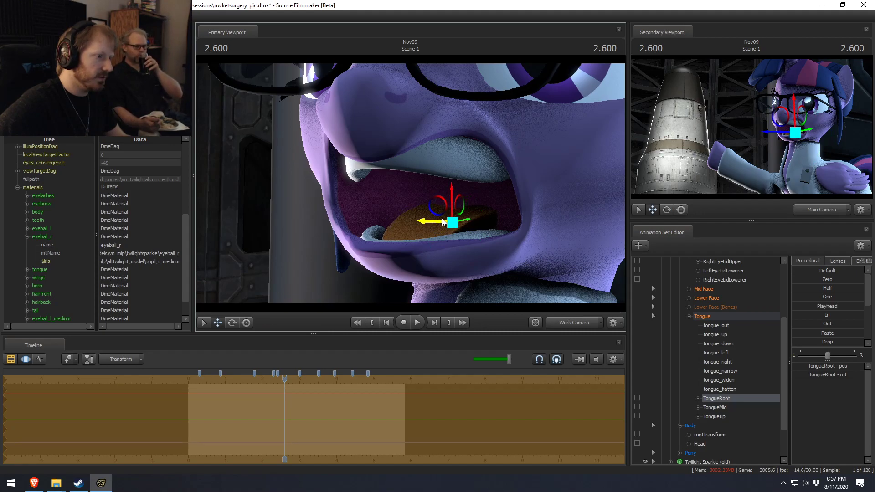
left_click(575, 322)
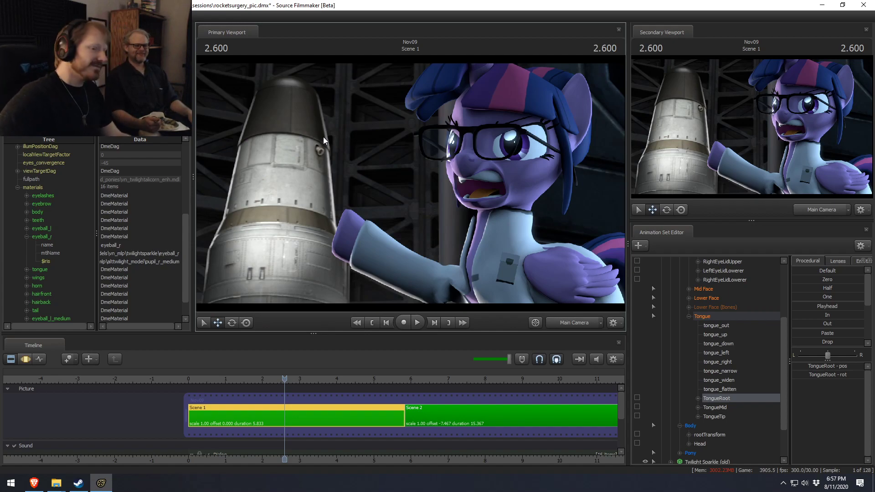
Collapse the Tongue, Face and Actor groups in the animation set tree and expand the Lights group
left_click(689, 316)
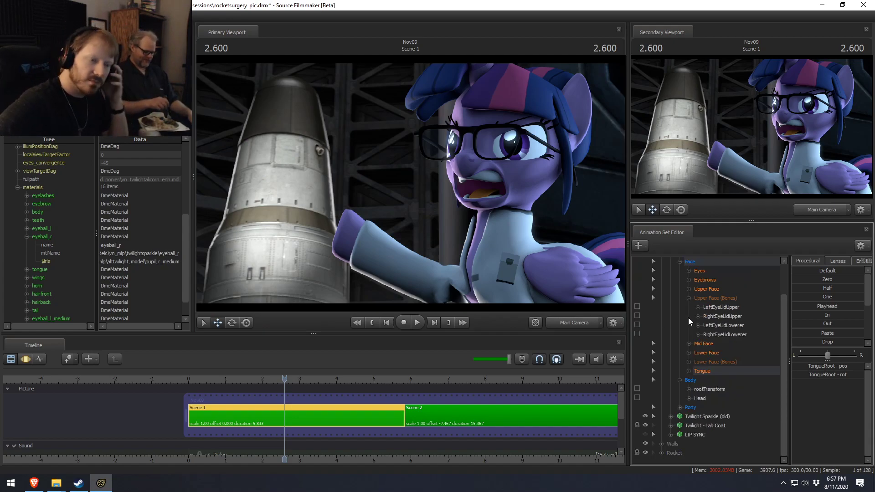
left_click(680, 263)
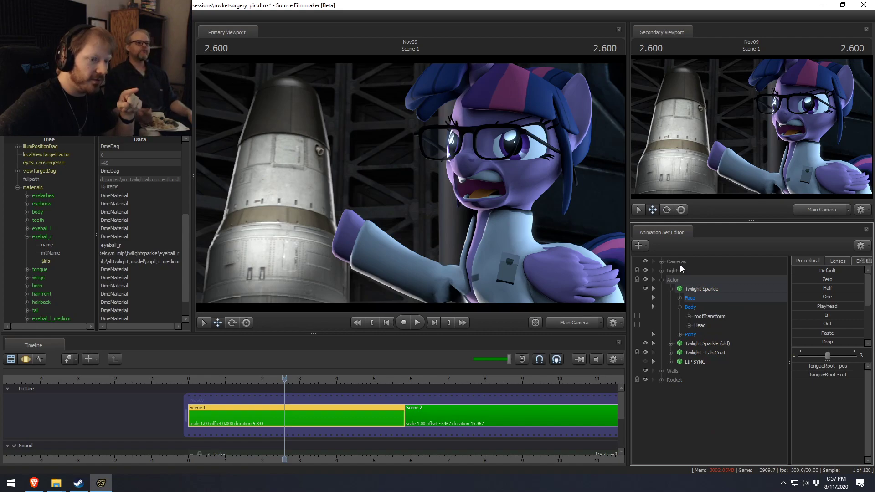
left_click(663, 279)
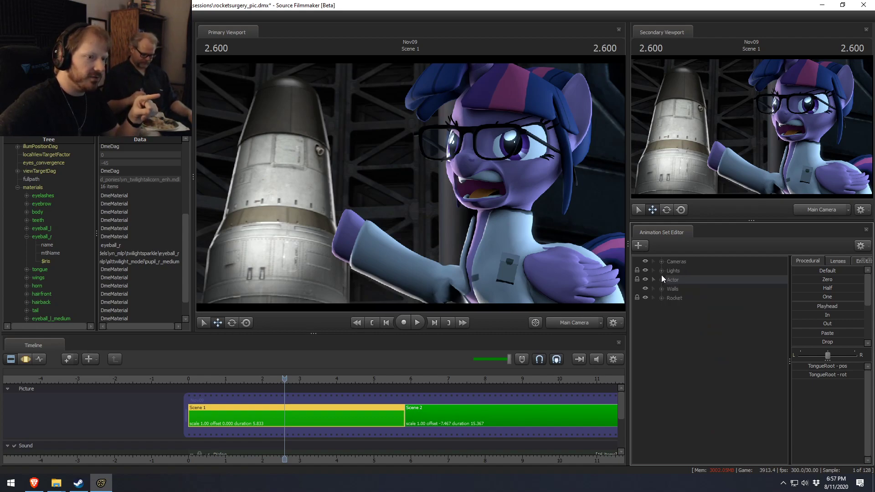
left_click(662, 270)
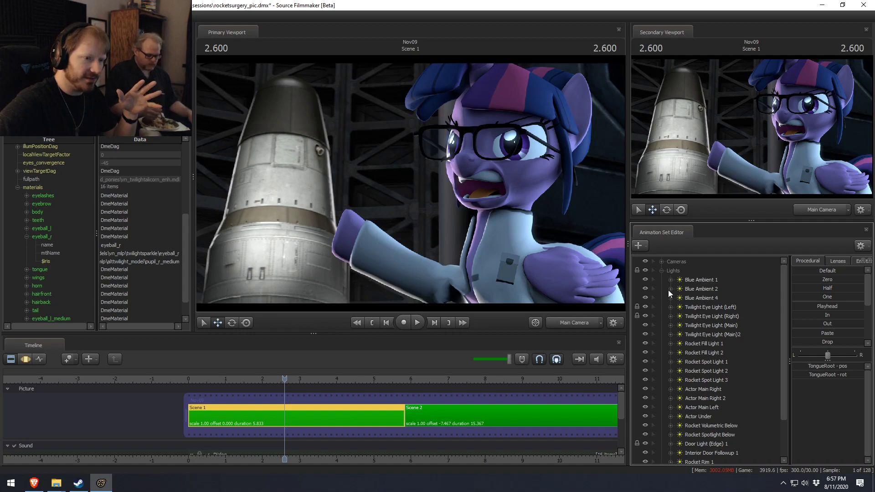
scroll(684, 344, "down", 2)
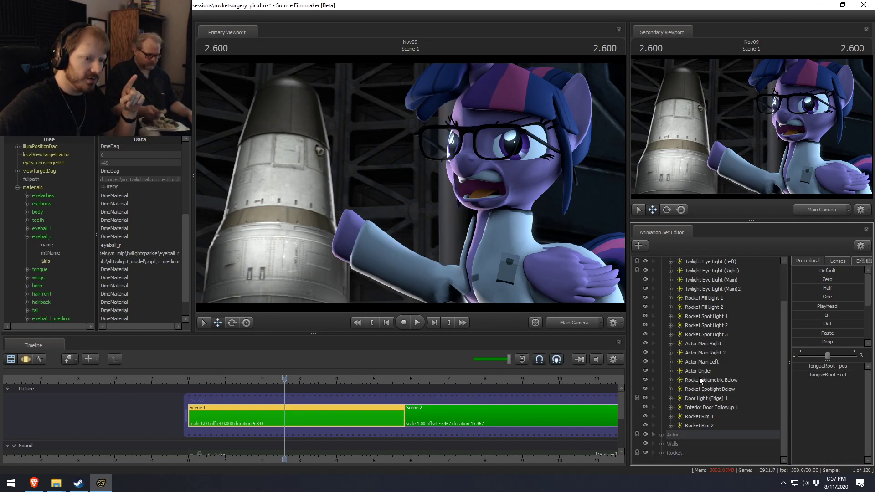
scroll(711, 365, "up", 2)
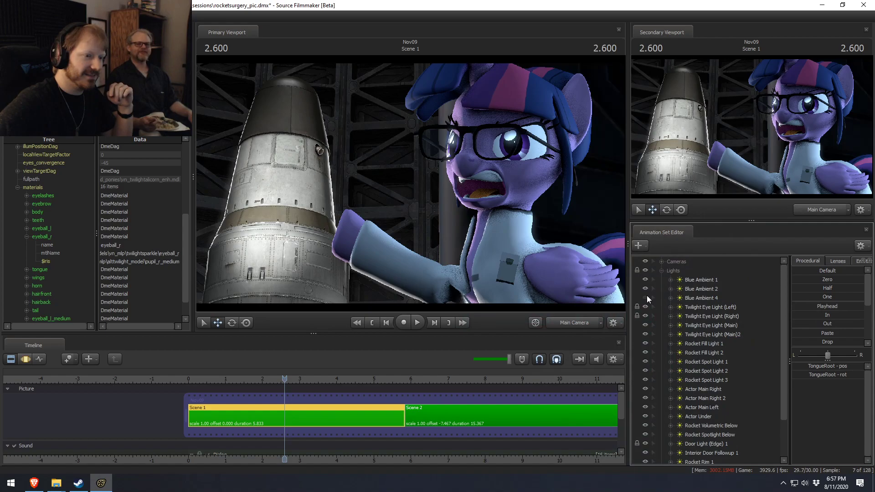
Switch individual scene lights, including Actor Main Right, off and on to check their effect on the shot
left_click(645, 307)
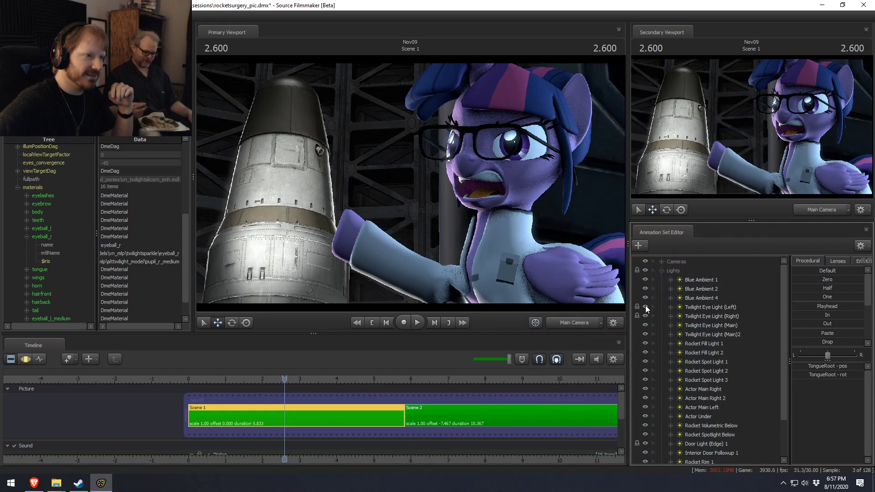
left_click(647, 342)
left_click(646, 342)
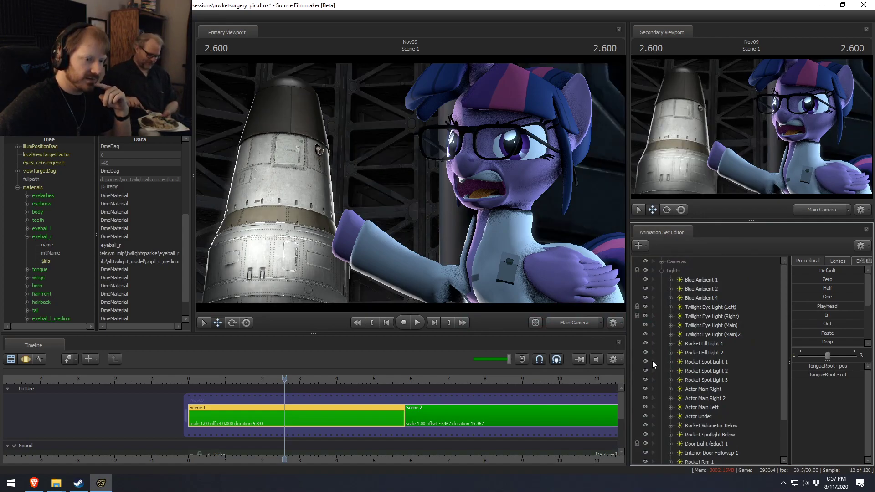
scroll(648, 411, "down", 2)
left_click(646, 343)
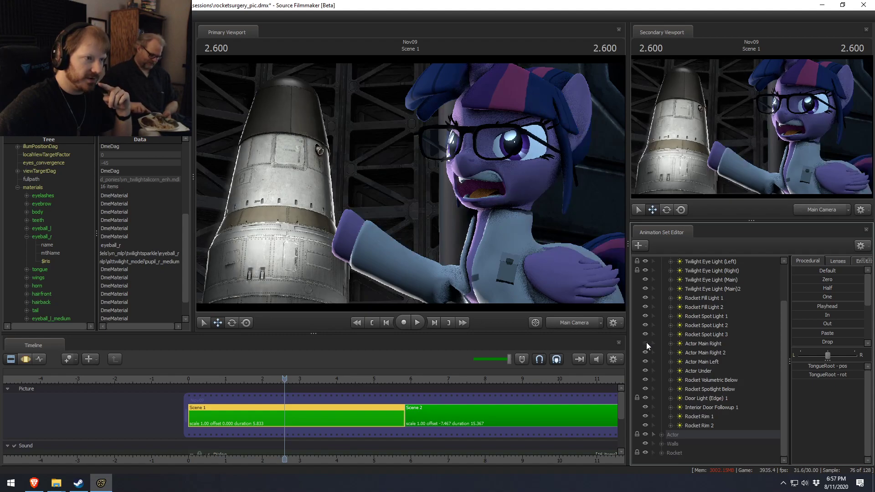
left_click(647, 343)
left_click(646, 343)
left_click(646, 343)
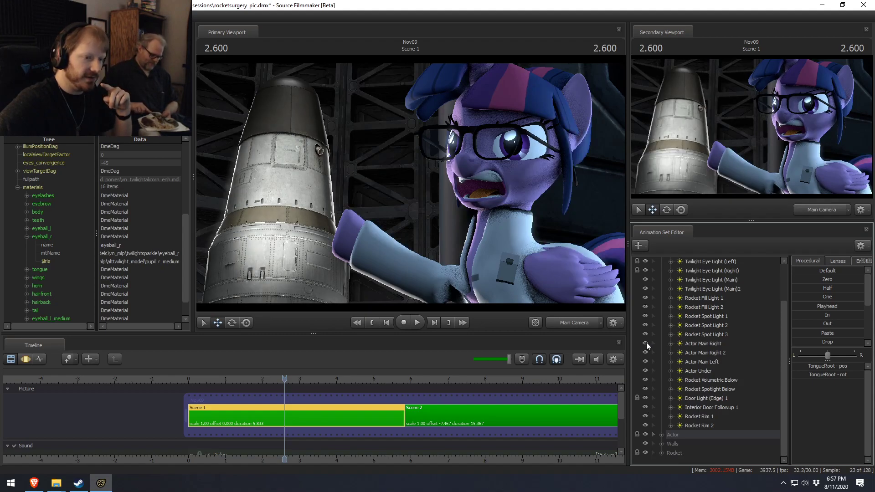
Look through the Actor Main Right and Actor Main Right 2 lights in the primary viewport to examine their aim on the pony
double_click(716, 344)
key("F3")
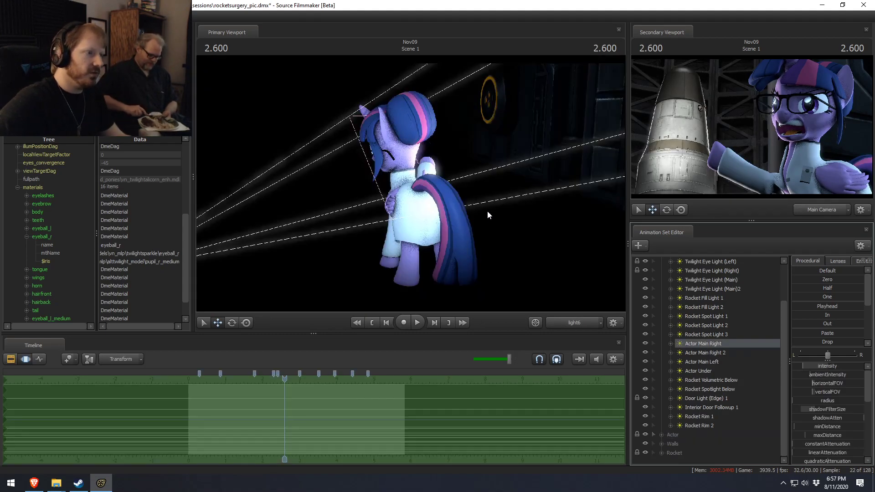
double_click(720, 354)
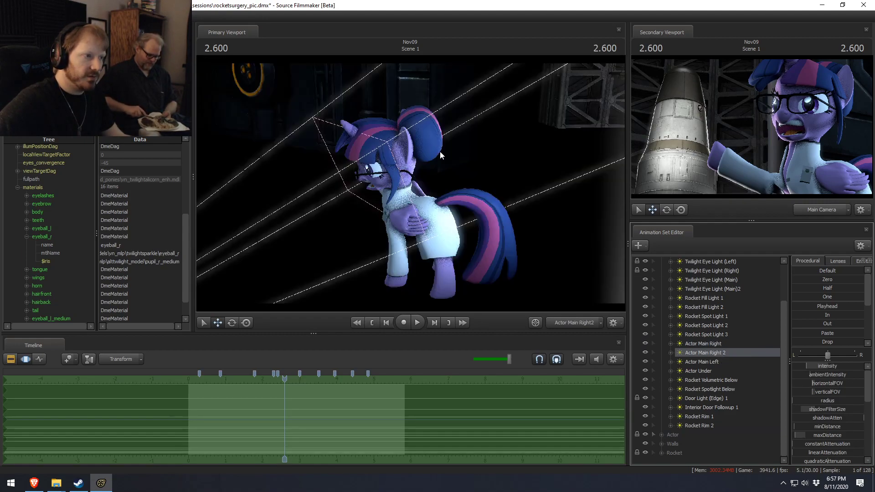
key("F2")
key("F3")
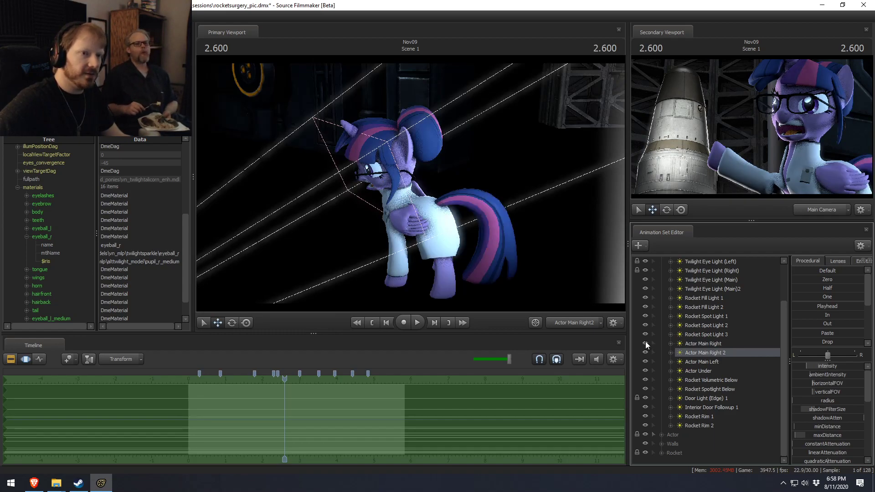
Looking through the Actor Main Right light, reposition it around the pony and raise its intensity
left_click(703, 342)
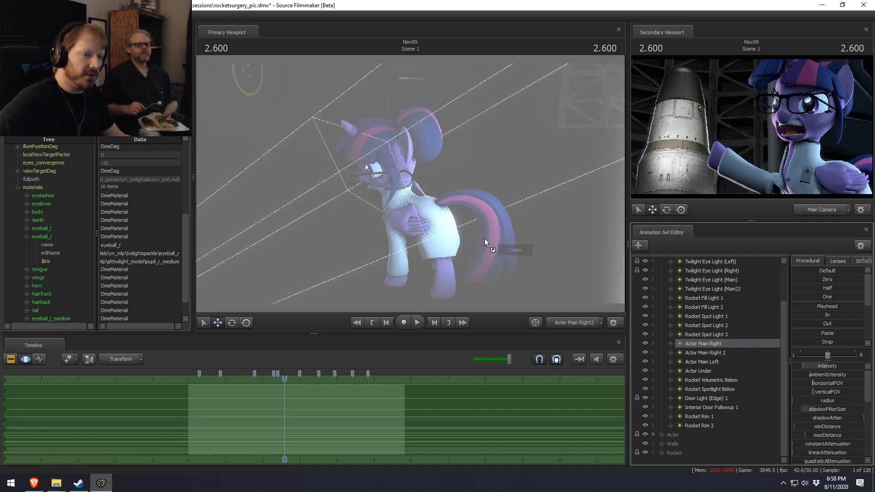
key("F2")
key("F3")
left_click_drag(522, 170, 470, 170)
left_click_drag(401, 187, 411, 187)
left_click_drag(818, 369, 823, 368)
key("F3")
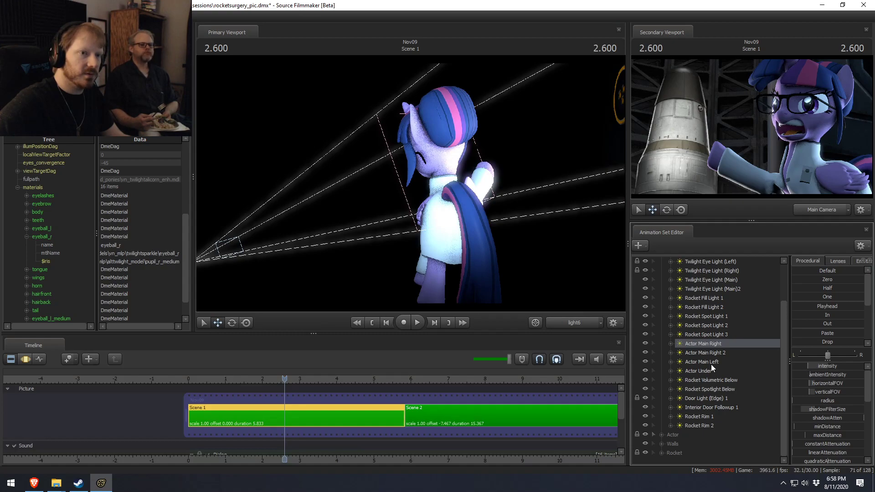
key("F3")
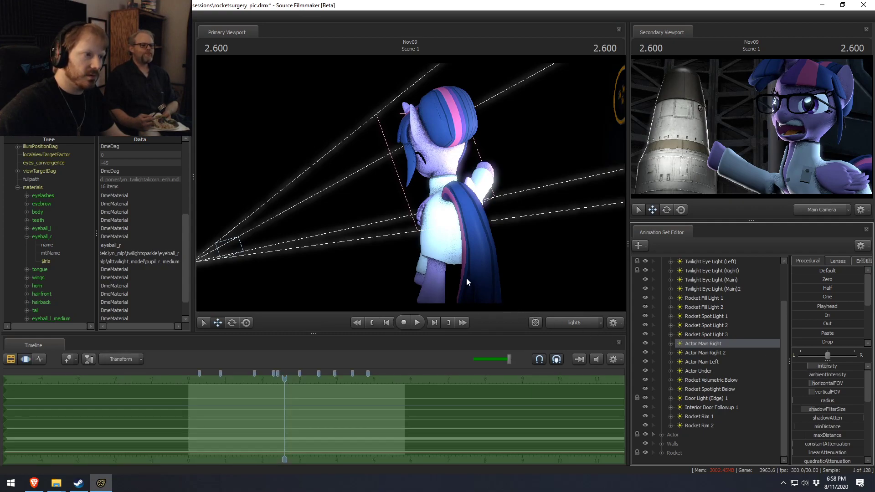
left_click_drag(455, 270, 432, 270)
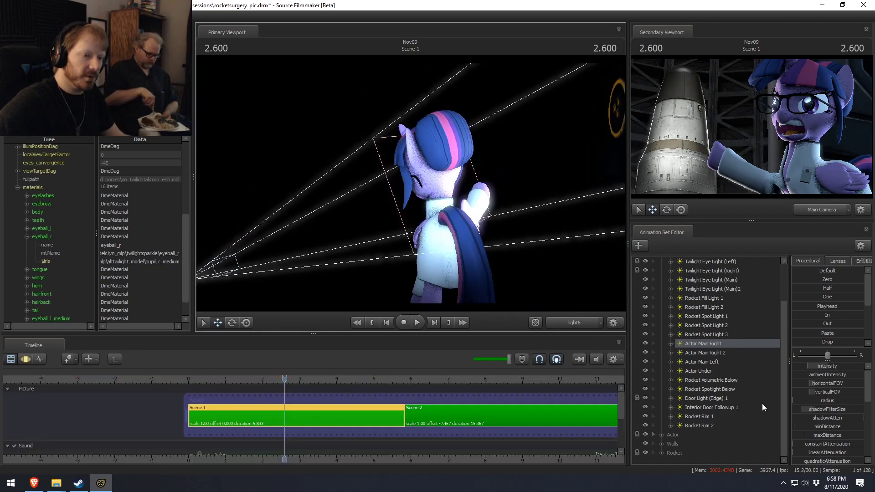
Looking through the Actor Main Right 2 light, raise its intensity and reposition it around the pony
left_click(709, 353)
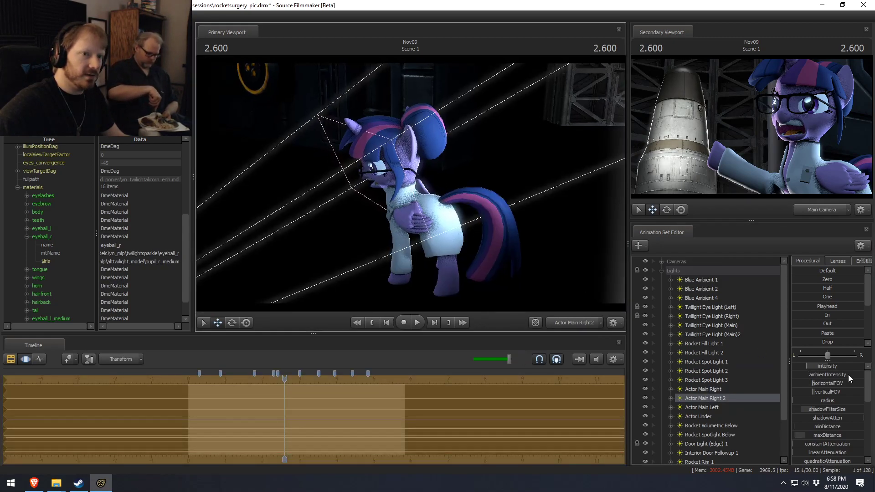
left_click_drag(829, 368, 846, 379)
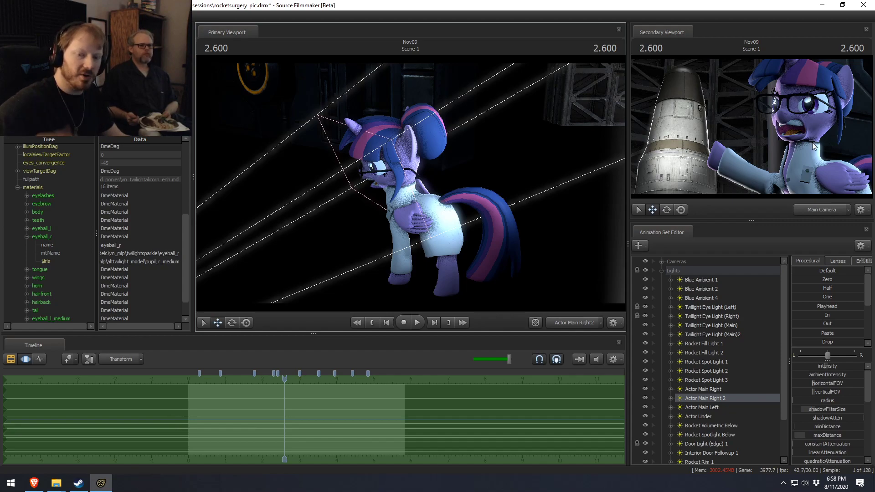
left_click_drag(410, 182, 356, 176)
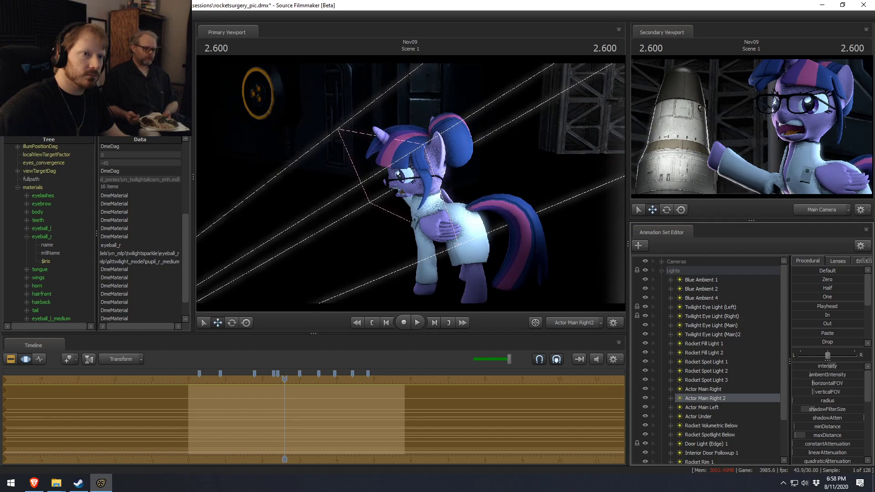
key("F2")
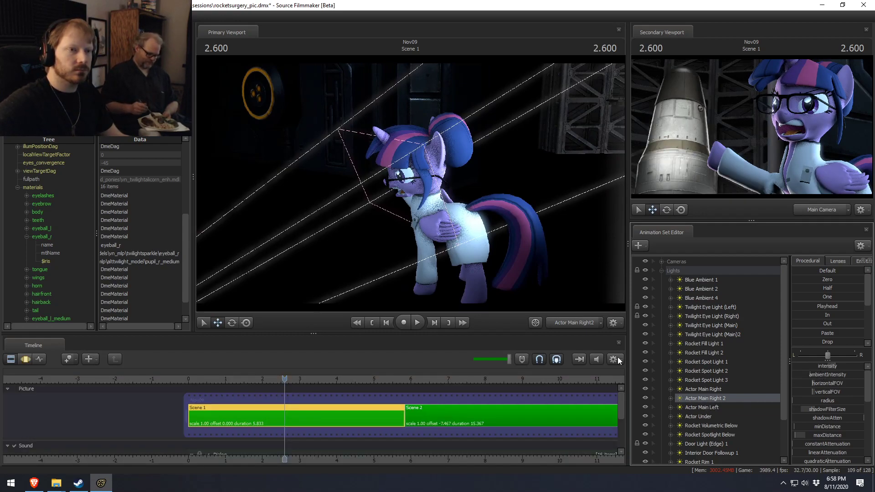
key("F3")
left_click_drag(562, 215, 562, 215)
key("F2")
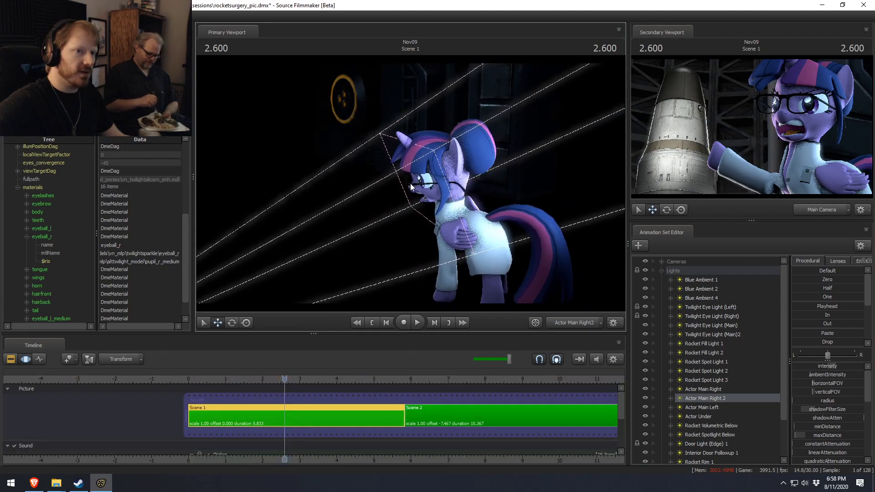
key("F3")
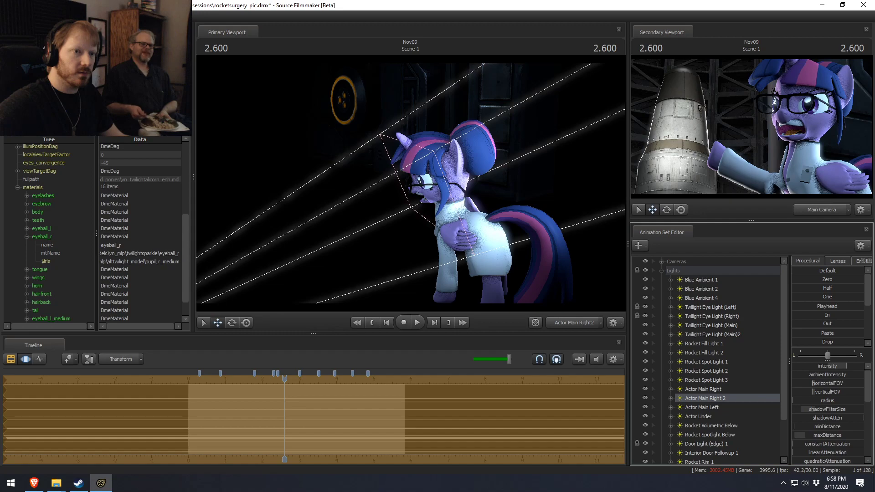
Switch the primary viewport from the light to the Work Camera and pull back to frame the pony and rocket
key("F2")
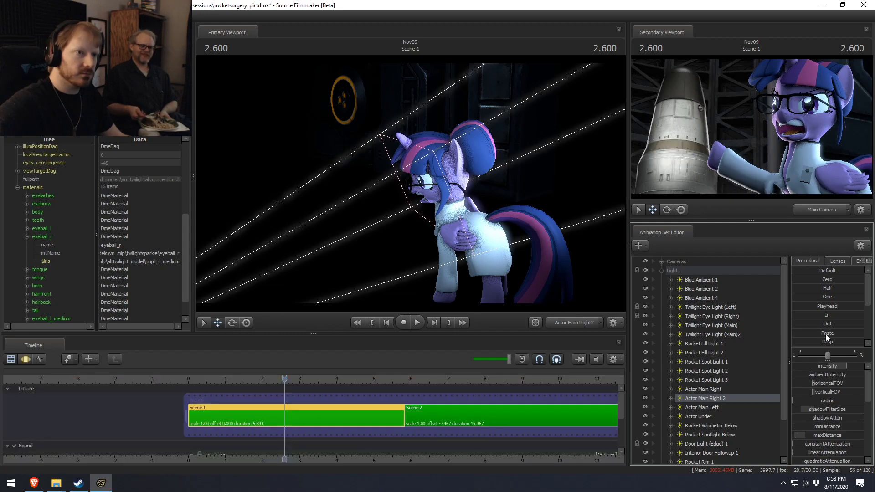
left_click(566, 324)
left_click(566, 324)
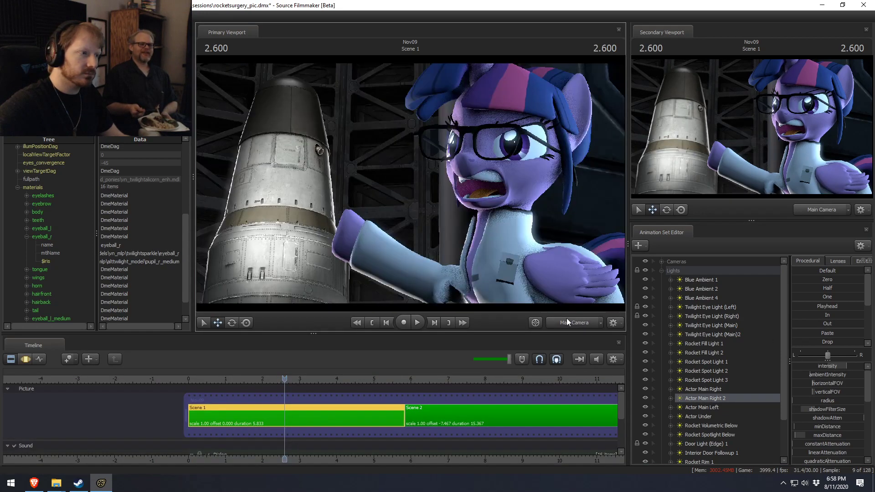
left_click(570, 323, "ctrl")
key("s")
left_click_drag(508, 238, 513, 201)
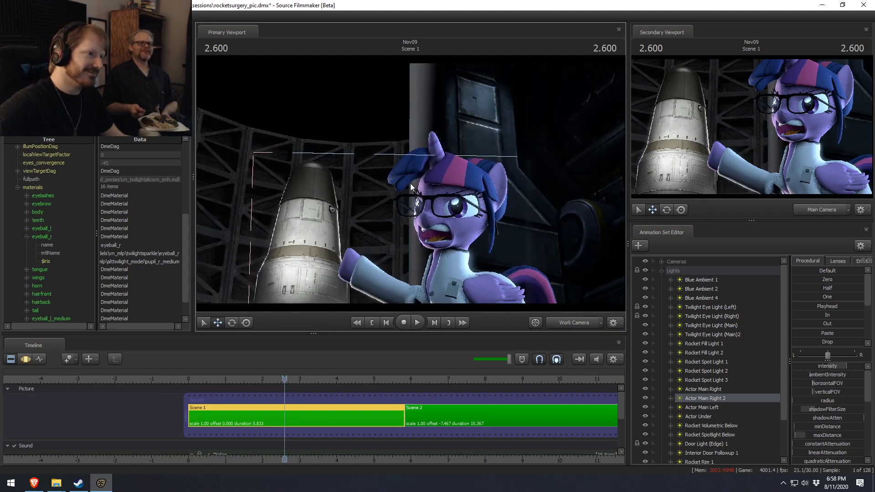
In the Motion Editor, expand Twilight Sparkle's Pony Body bones and set the playhead to 2.233
key("F3")
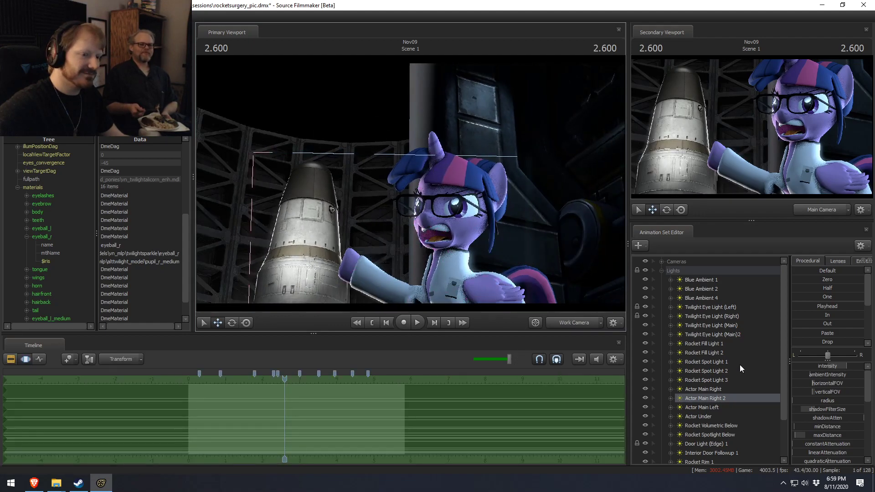
scroll(689, 418, "down", 2)
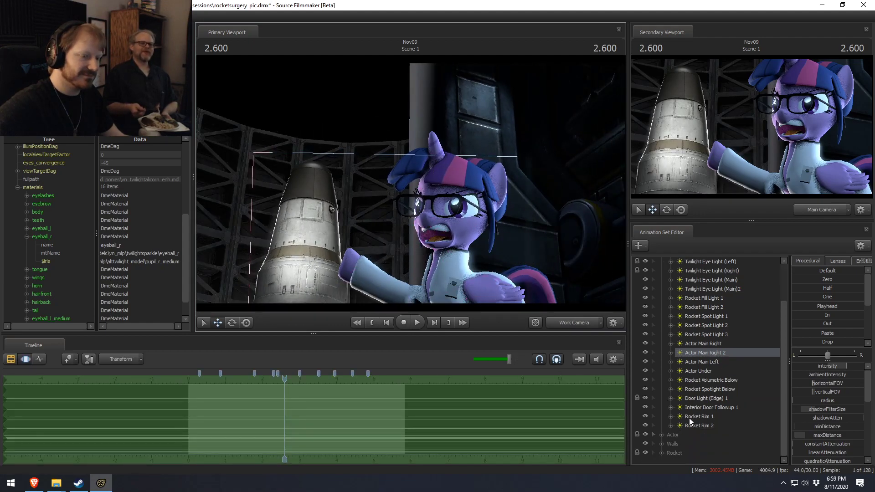
left_click(662, 438)
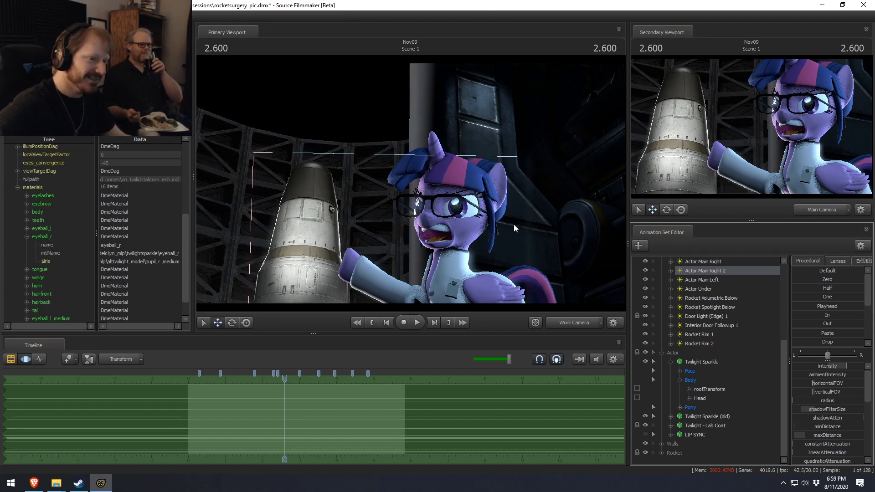
left_click(679, 408)
left_click(690, 409)
scroll(718, 409, "down", 1)
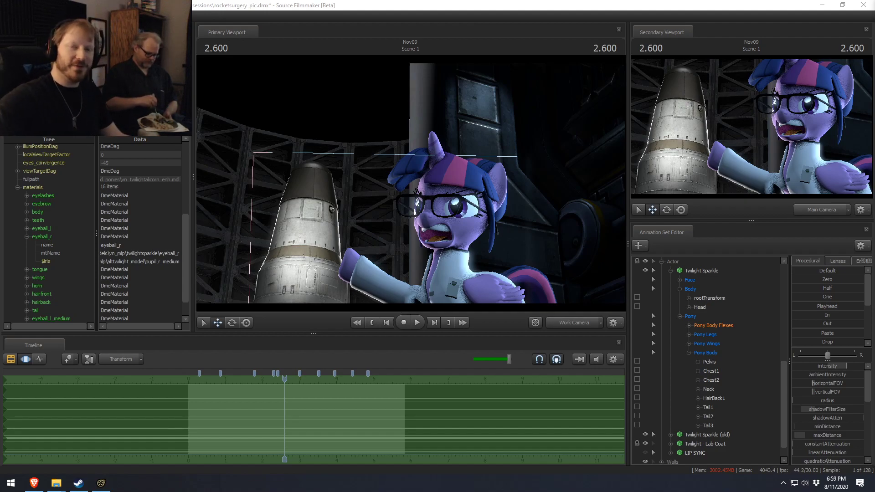
left_click(286, 381)
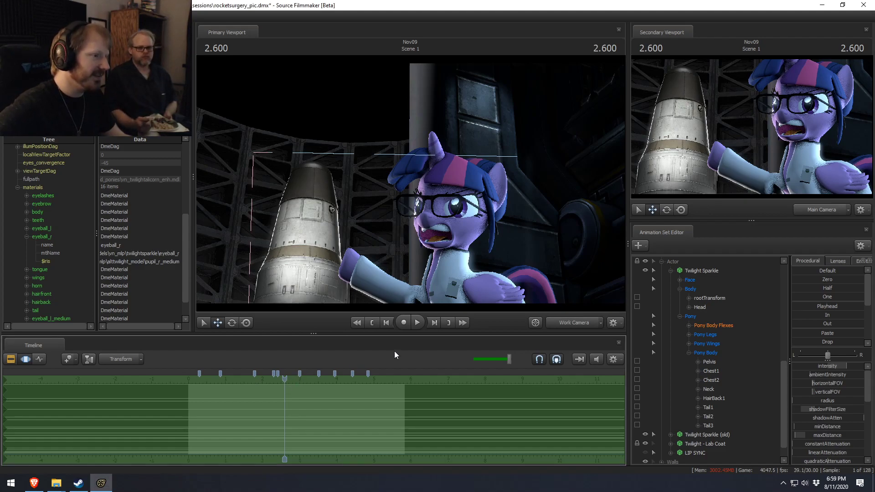
left_click_drag(290, 388, 271, 388)
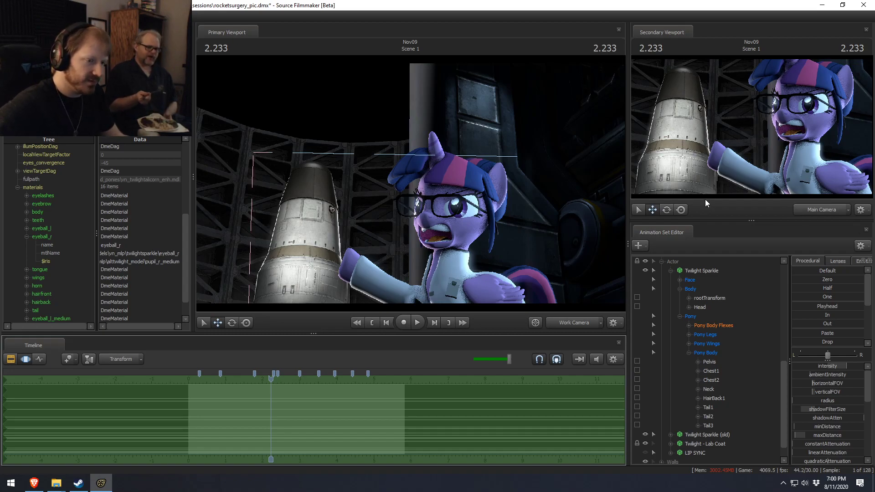
Collapse the Pony Body and Face groups and select the whole Twilight Sparkle animation set
left_click(689, 352)
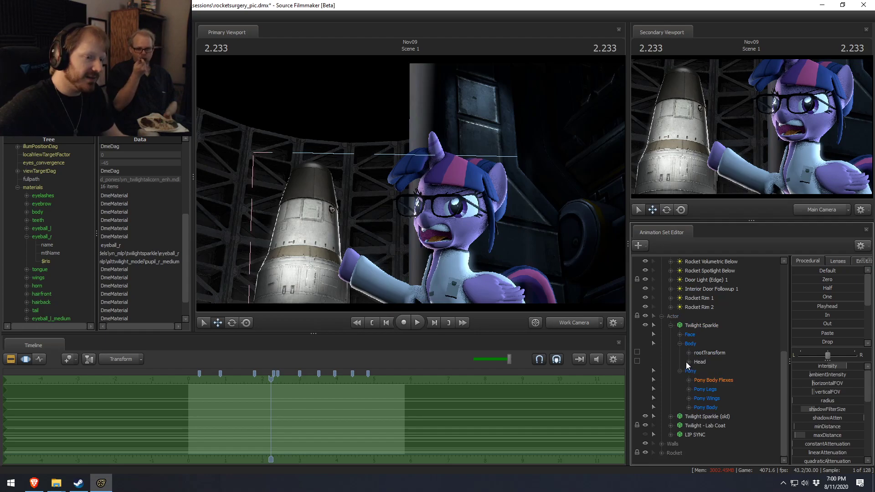
left_click(680, 334)
left_click(684, 334)
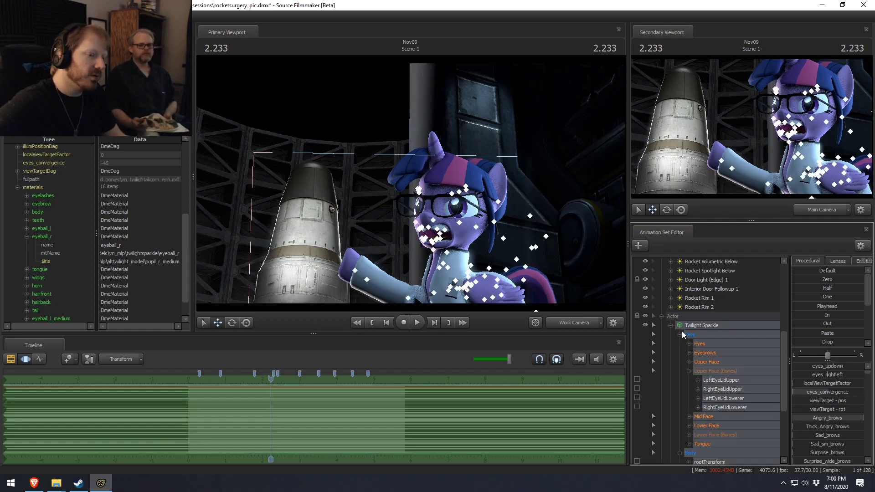
left_click(680, 334)
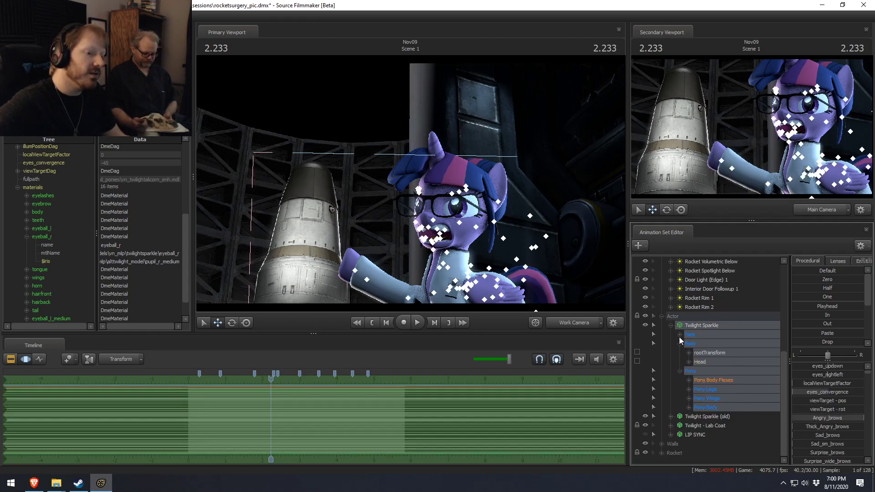
Select the Walls group instead of the pony and switch the primary viewport to the Main Camera
left_click(679, 344)
left_click(720, 443)
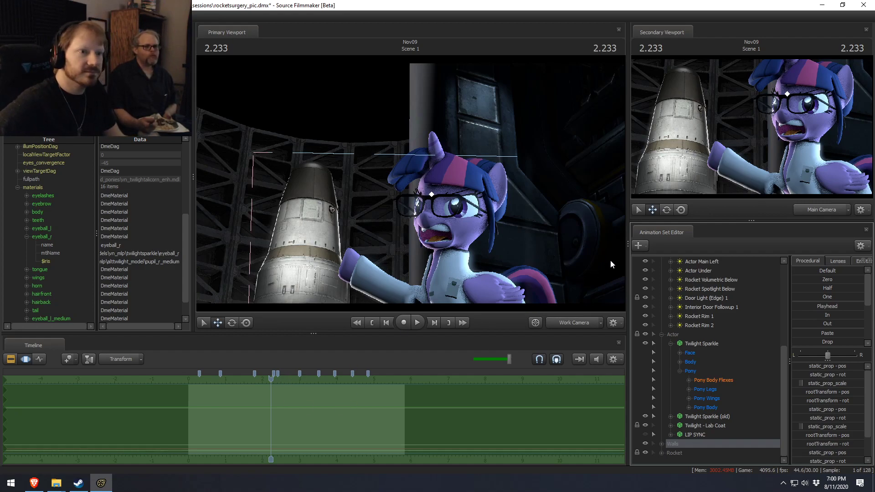
left_click(560, 320)
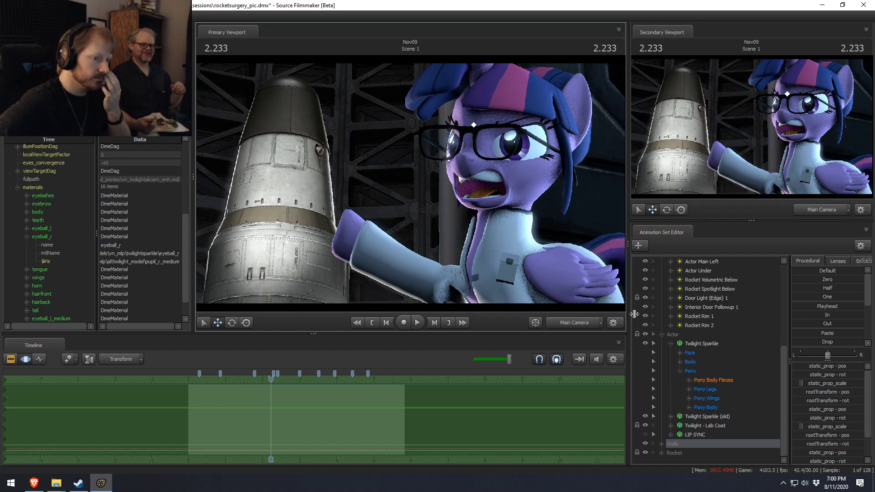
Duplicate the Actor Main Right light and look through the copy in the primary viewport
scroll(700, 320, "up", 4)
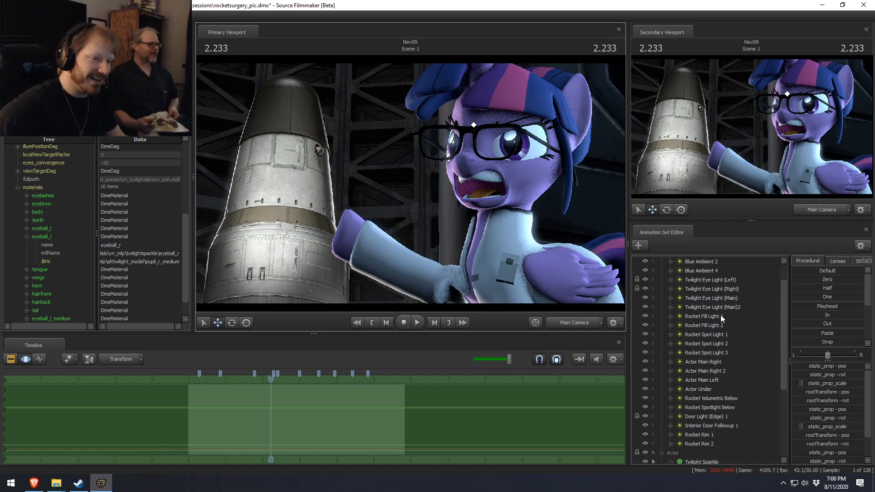
scroll(706, 335, "up", 1)
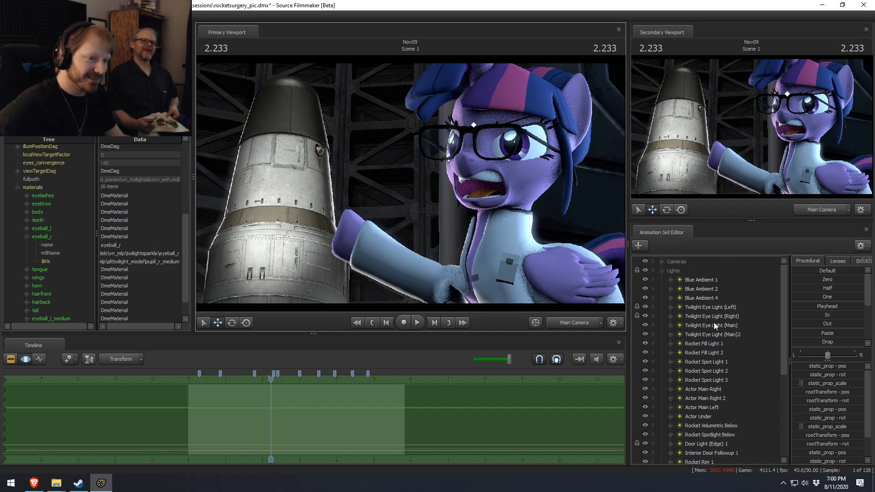
right_click(699, 281)
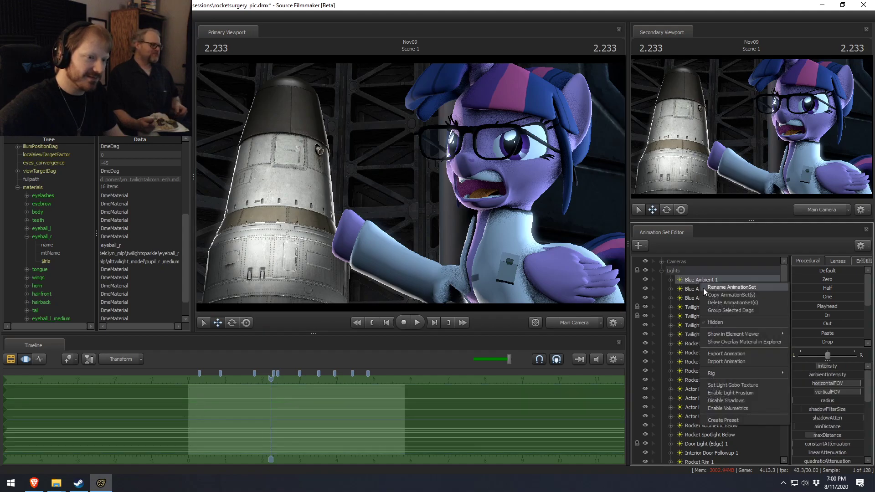
left_click(693, 283)
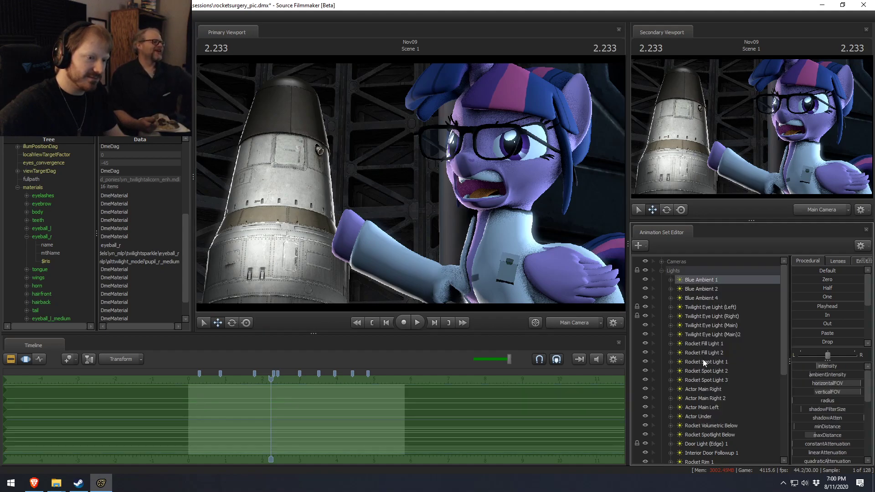
right_click(711, 390)
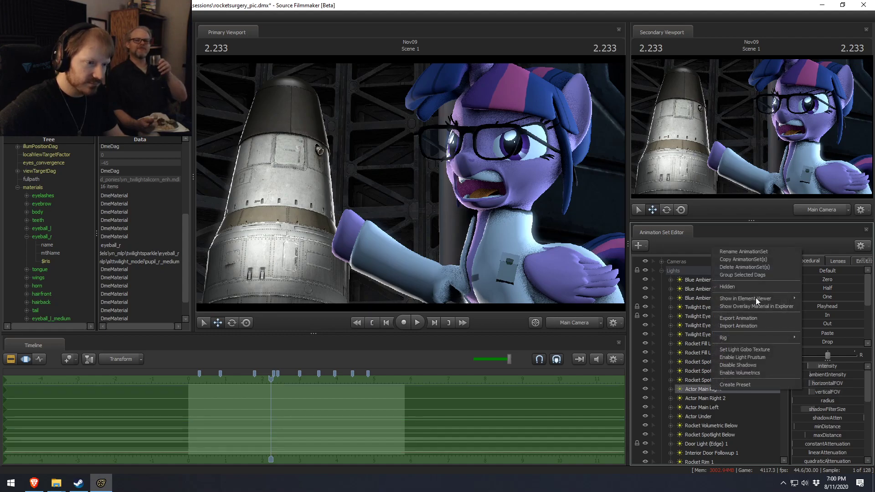
left_click(743, 261)
left_click(662, 270)
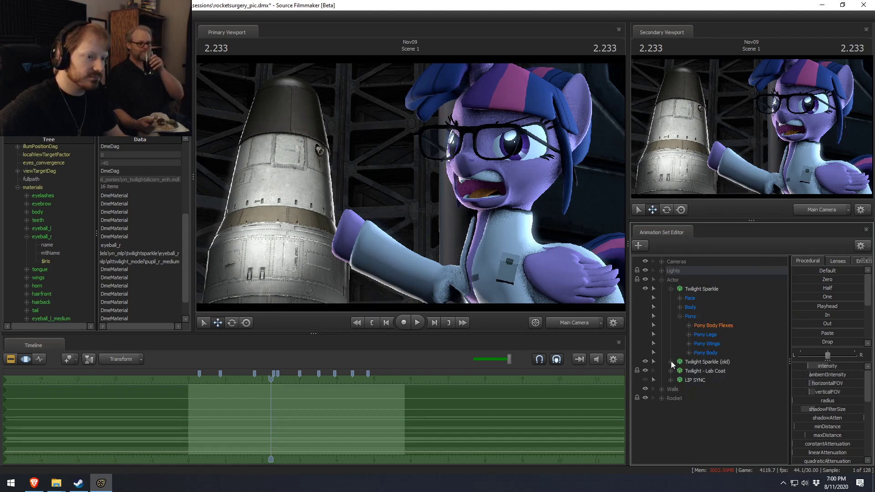
left_click(663, 280)
right_click(668, 341)
left_click(687, 387)
left_click_drag(667, 303, 606, 278)
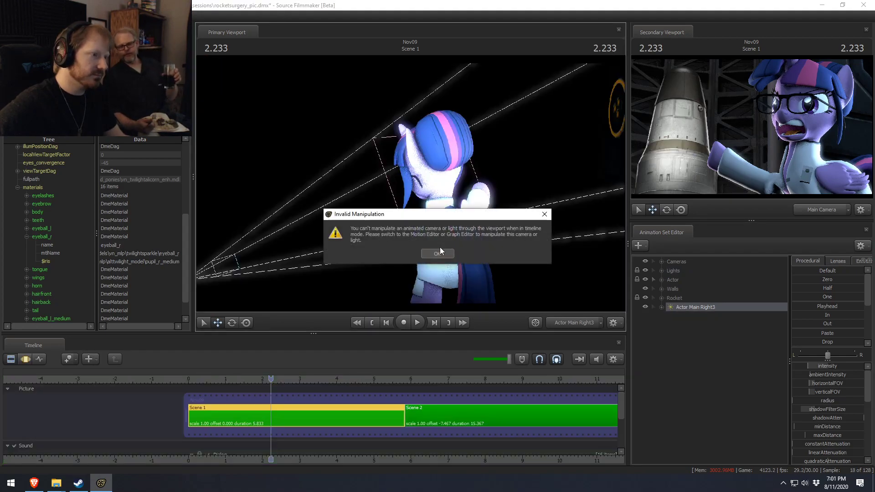
Aim the duplicated Actor Main Right light at the metal background wall and return the primary viewport to the Main Camera
left_click(439, 249)
right_click_drag(439, 256, 455, 255)
left_click_drag(454, 255, 455, 255)
key("F2")
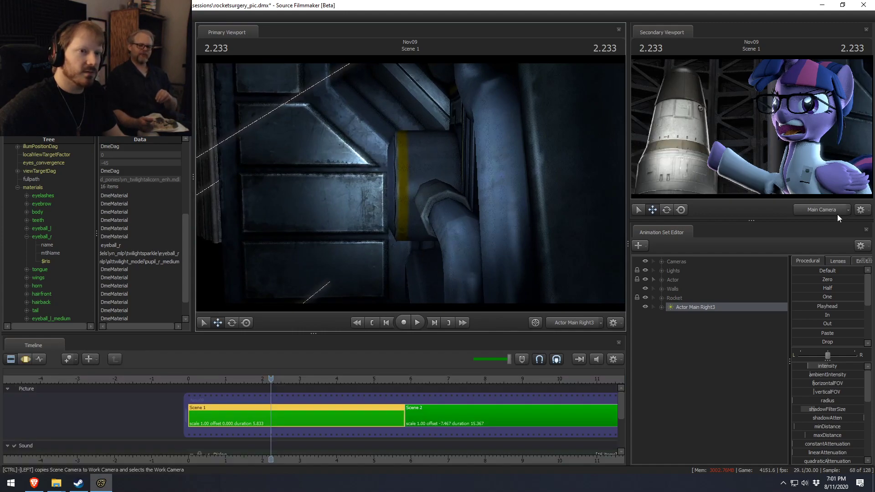
key("F3")
left_click_drag(447, 127, 410, 183)
key("F2")
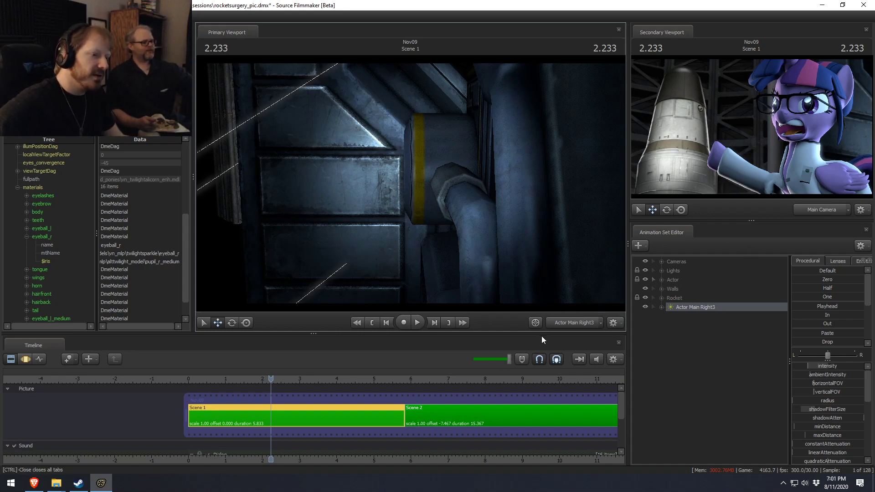
left_click(554, 325)
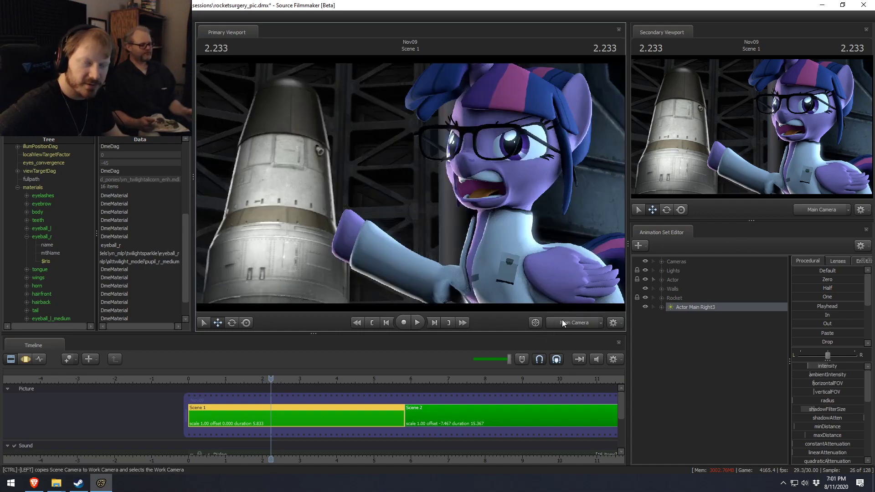
Look through Actor Main Right3, move it closer to the wall panels, and return to the Main Camera view
double_click(708, 308)
left_click_drag(480, 240, 448, 267)
scroll(479, 240, "up", 3)
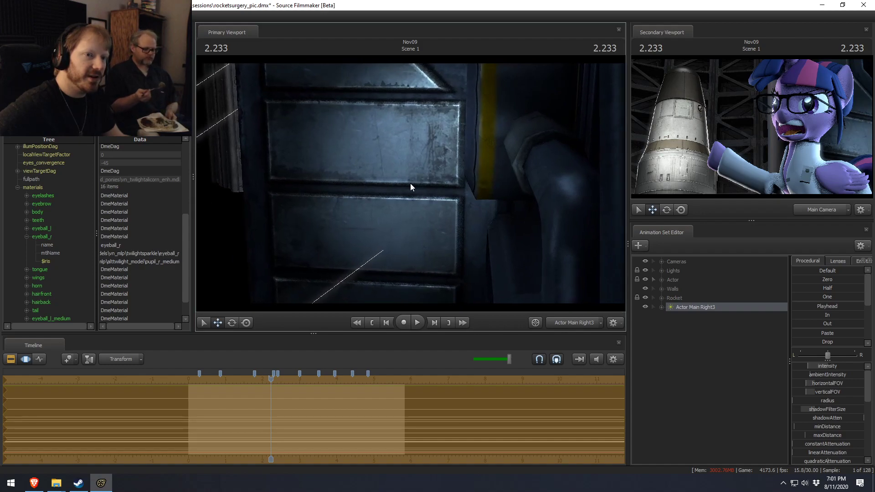
key("F2")
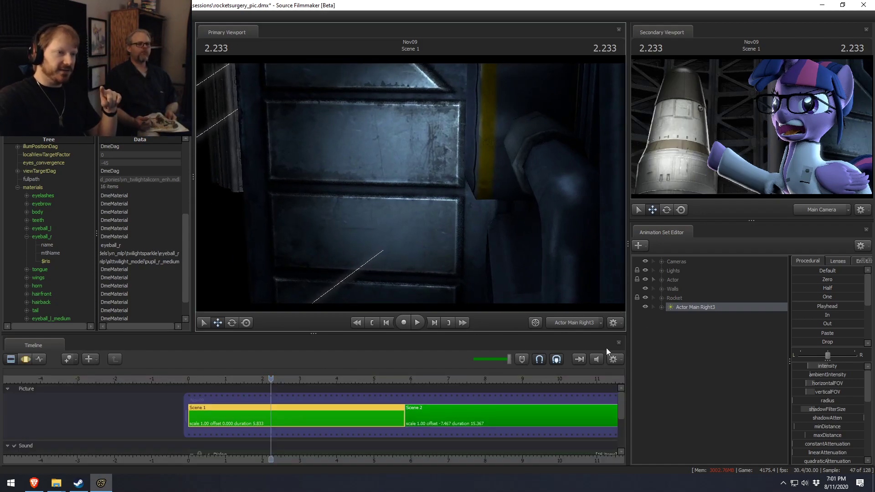
left_click(575, 323)
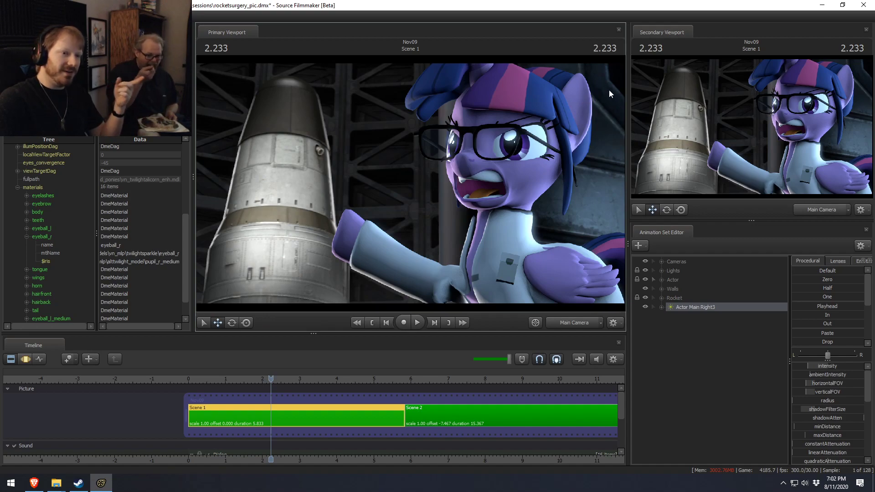
Rename the Actor Main Right3 light as Background Wall Light 1
right_click(714, 307)
left_click(740, 313)
type("Bakc")
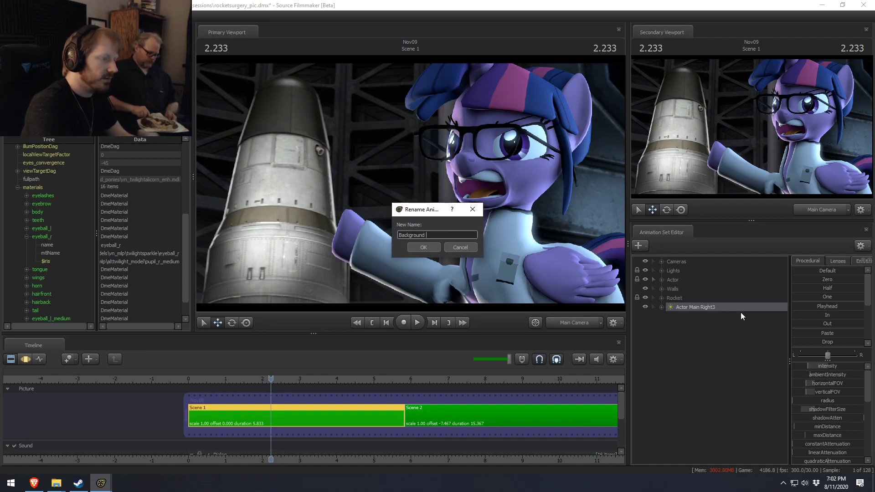
type("ground Wall Light 1")
key("Return")
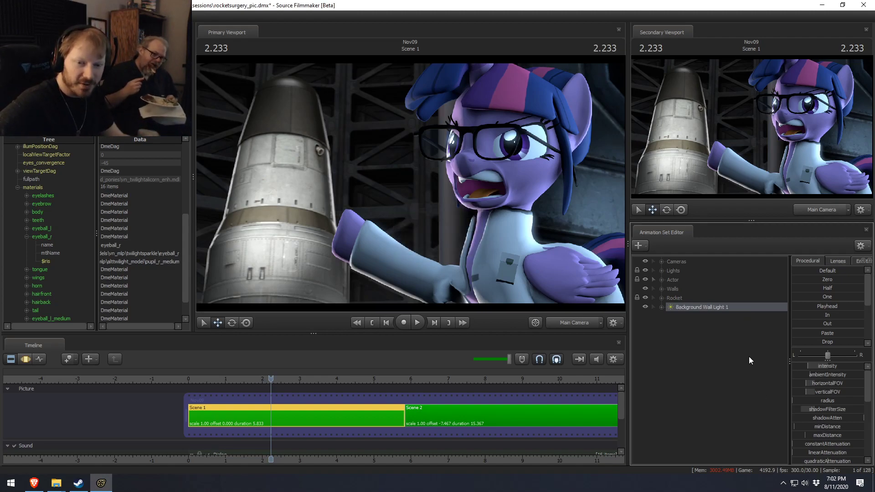
Duplicate Background Wall Light 1, look through the copy, and aim it at the slanted wall panel above the pipe
right_click(692, 307)
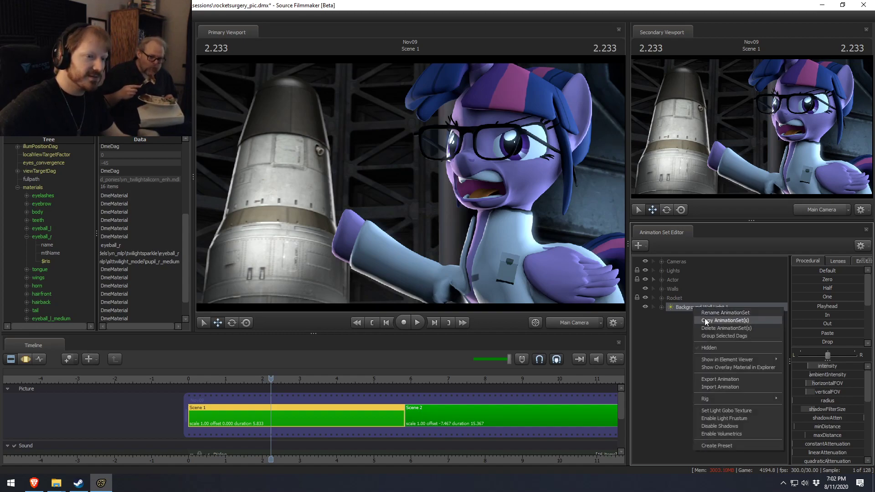
left_click(718, 381)
left_click(692, 319)
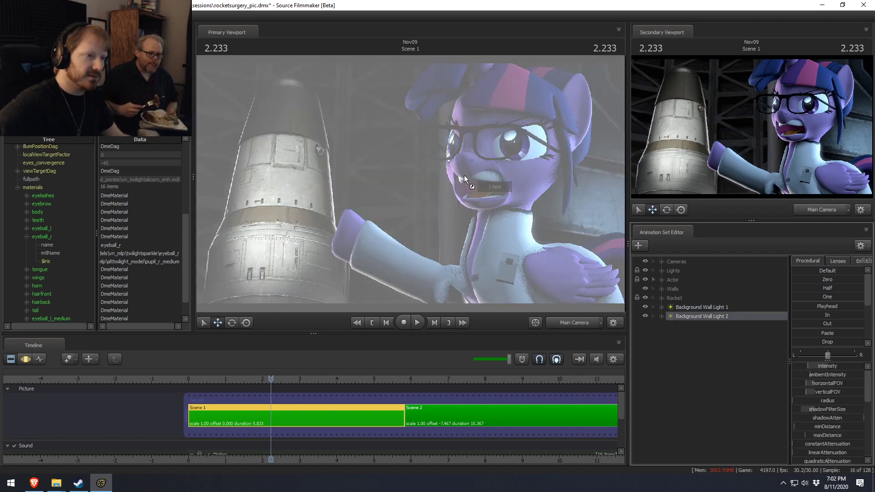
right_click_drag(472, 267, 410, 184)
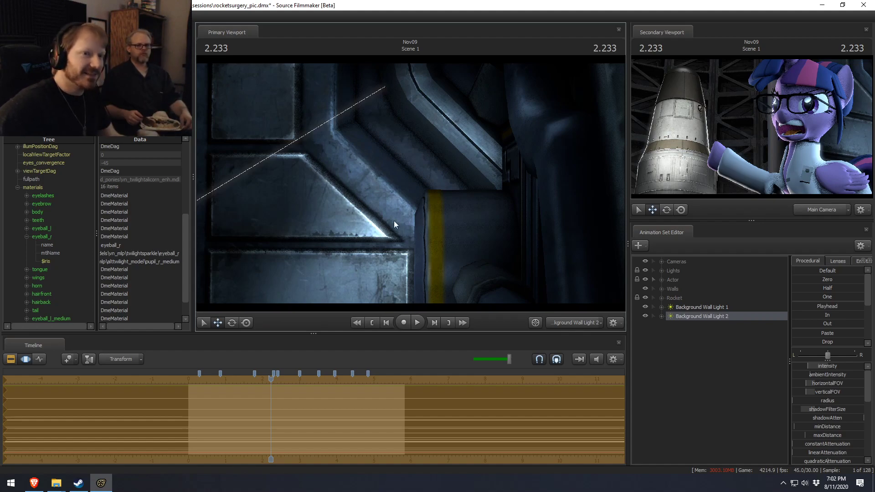
scroll(411, 184, "up", 1)
mouse_move(411, 184)
left_mouse_down()
mouse_move(428, 188)
mouse_move(420, 195)
left_mouse_up()
key("F2")
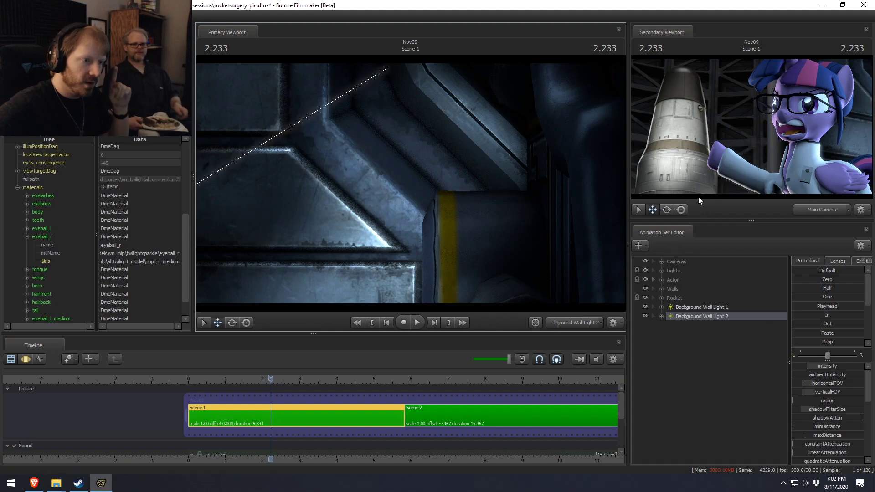
Duplicate the Rocket Spot Light 1 animation set from the Lights group
left_click(661, 271)
scroll(701, 351, "down", 2)
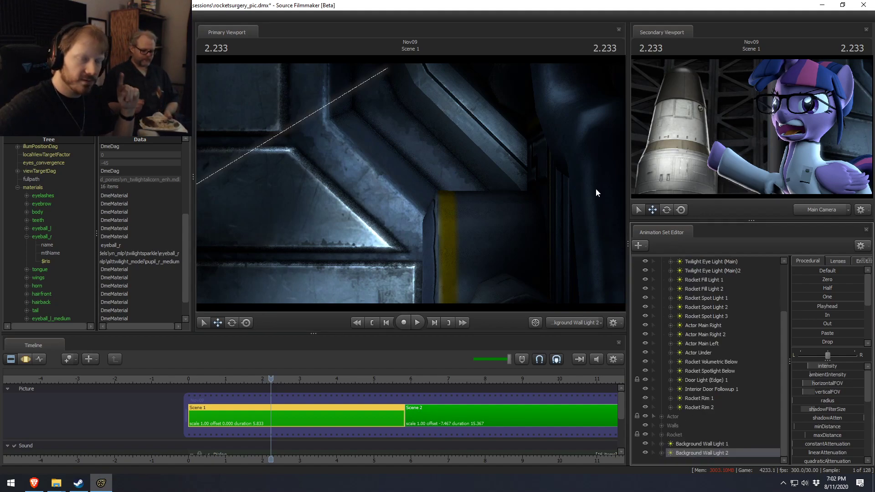
left_click(710, 299)
right_click(710, 299)
scroll(702, 291, "up", 2)
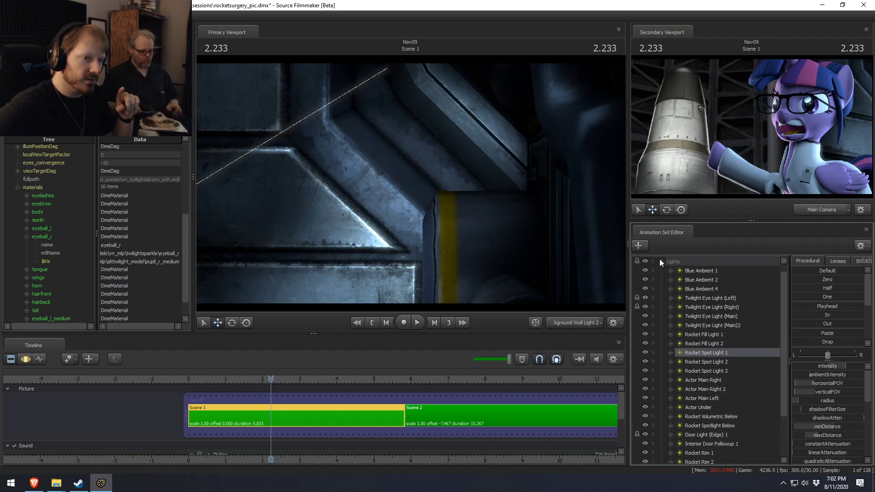
left_click(659, 260)
right_click(691, 348)
left_click(711, 395)
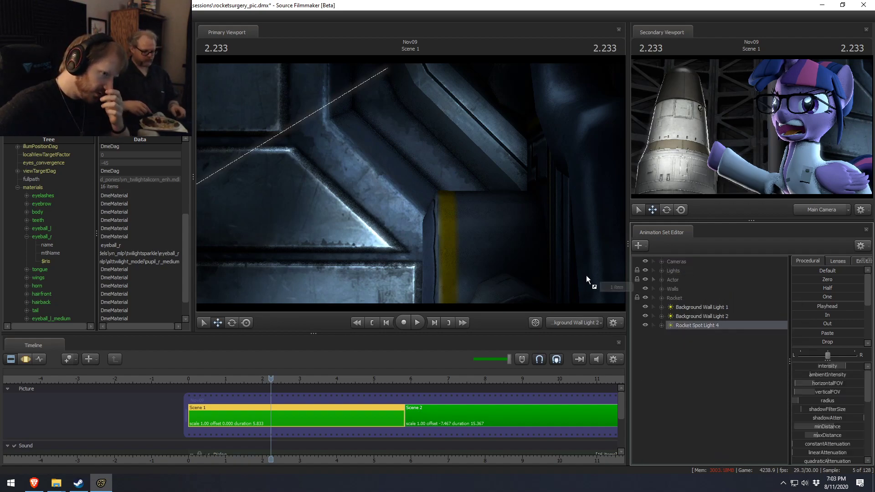
Look through Rocket Spot Light 4, aim it at the truss wall, and switch the primary viewport to the Work Camera
left_click_drag(647, 304, 358, 206)
left_click_drag(449, 264, 326, 287)
left_click(568, 317)
Turn off viewport lighting and pull the Work Camera back to view the whole rocket wall ring from above
left_click_drag(492, 237, 439, 204)
right_click(439, 204)
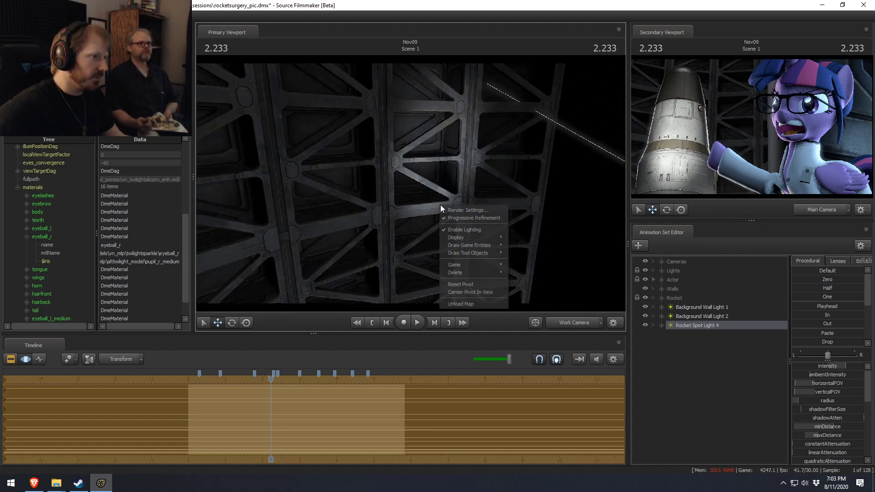
left_click(472, 231)
left_click_drag(472, 231, 407, 182)
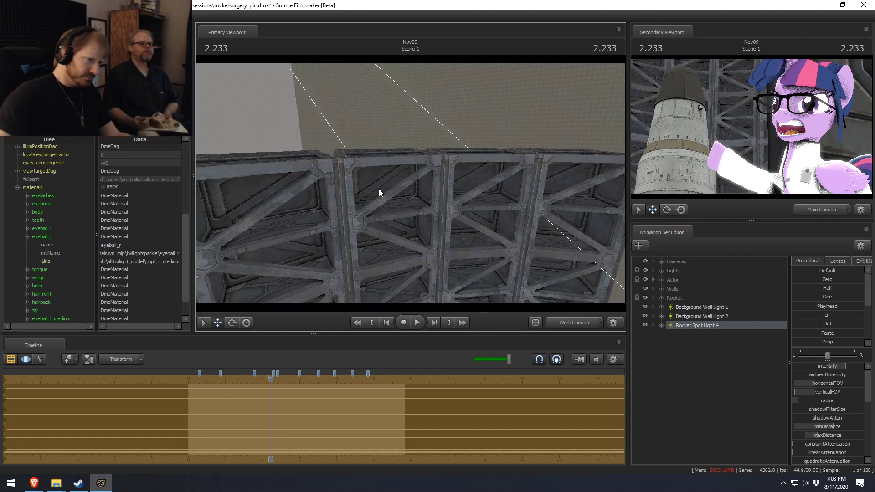
left_click_drag(409, 120, 446, 179)
key("s")
Expand the Rocket group, select the whole Rocket Wall subgroup, look through its wall pieces, and collapse it
left_click(662, 298)
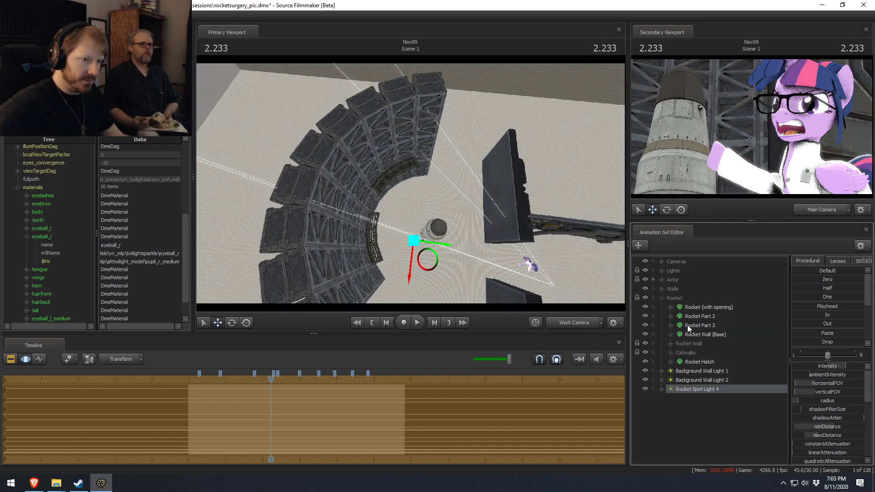
left_click(671, 344)
left_click(685, 343)
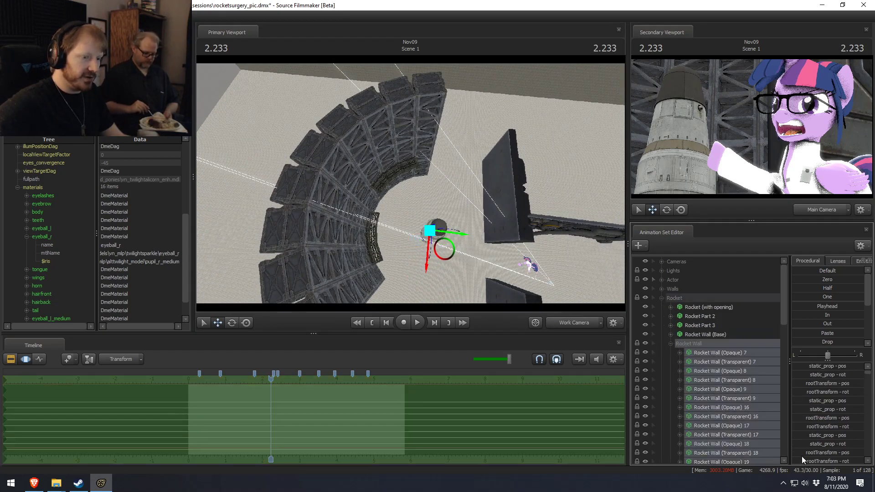
scroll(753, 431, "down", 3)
scroll(753, 431, "up", 2)
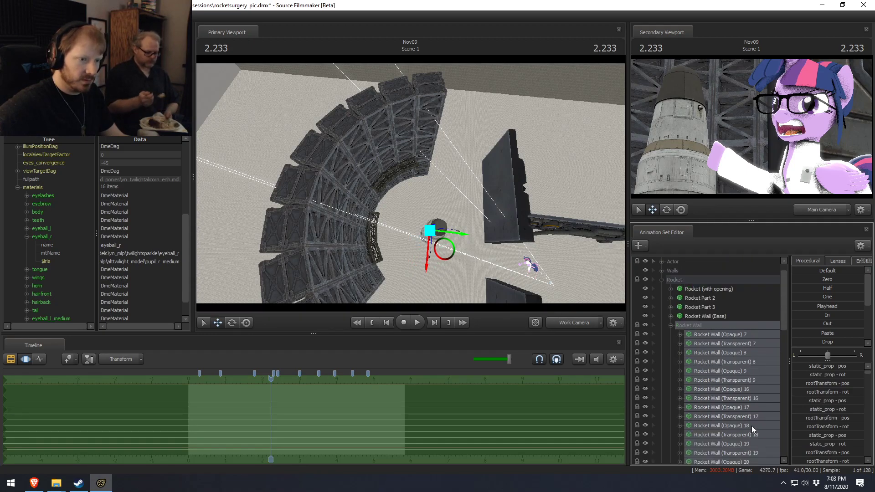
left_click(671, 326)
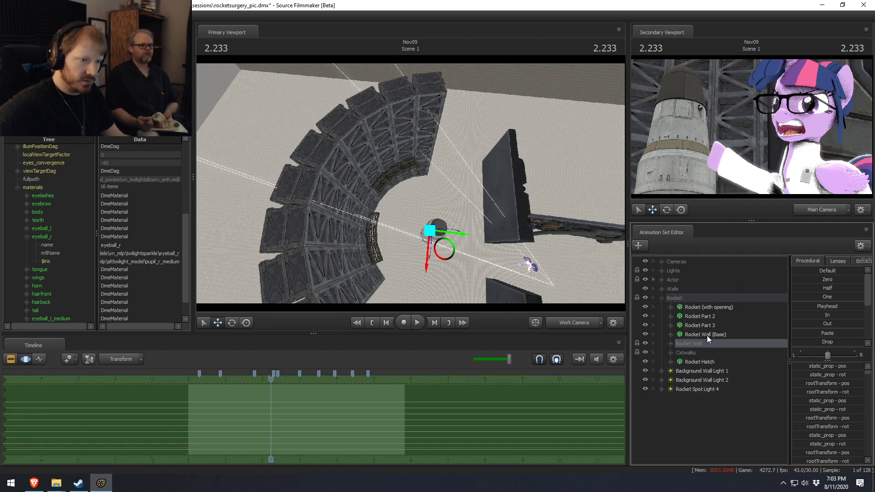
Select Rocket Wall (Base) and try rotating it with the Rotate tool
left_click(706, 337)
key("e")
left_click_drag(460, 246, 434, 238)
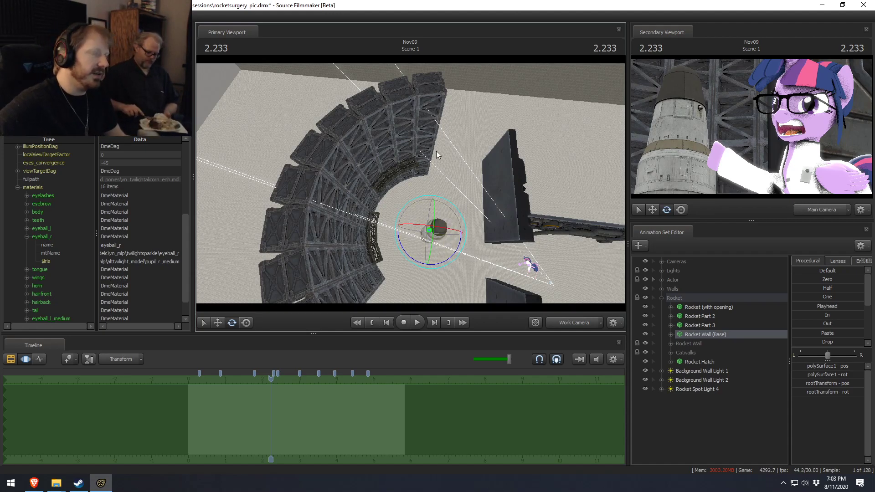
left_click_drag(444, 127, 414, 185)
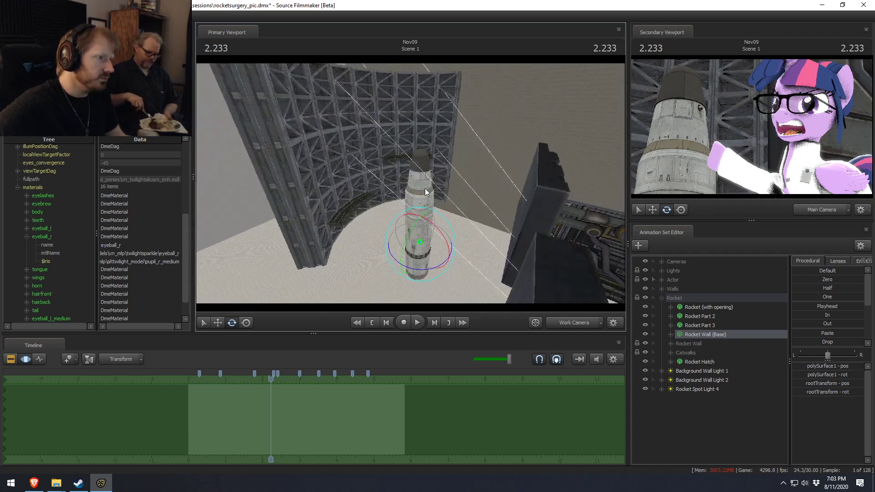
Look through Rocket Spot Light 4 in the primary viewport and turn viewport lighting back on
left_click(700, 389)
left_click_drag(683, 389, 591, 211)
right_click(502, 187)
left_click(523, 212)
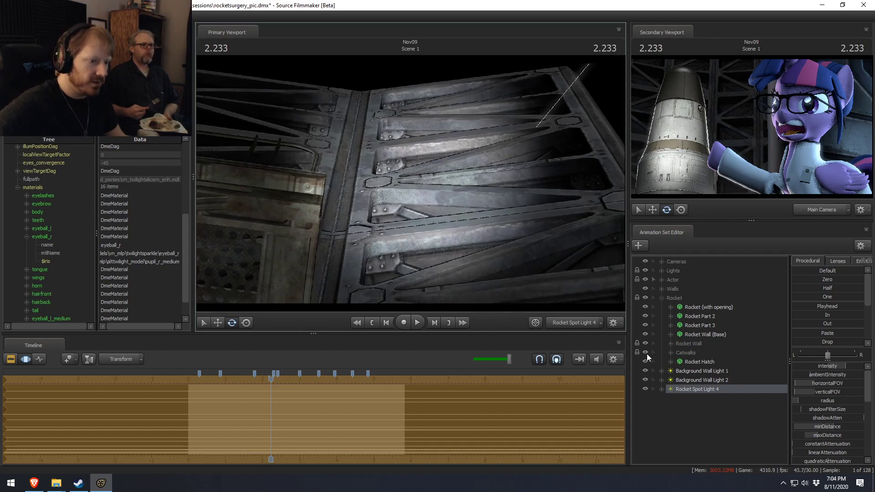
Select the whole Catwalks subgroup in the Rocket group and delete it
left_click(670, 352)
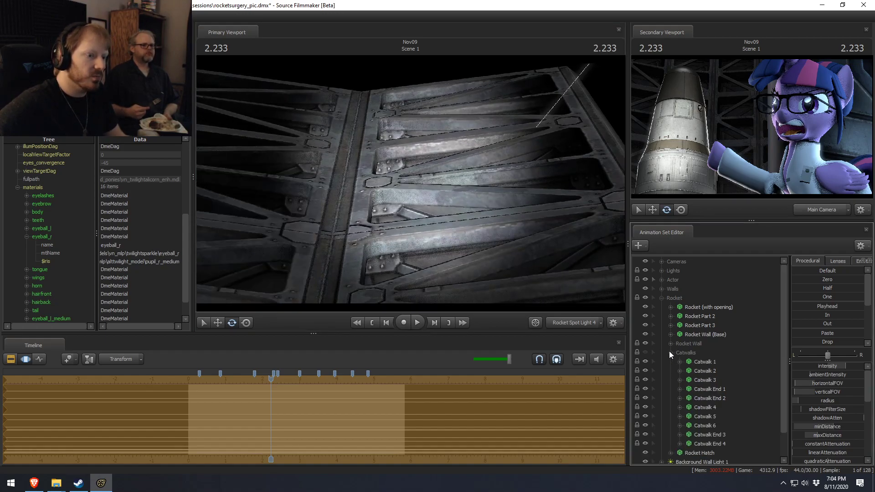
right_click(691, 351)
left_click(709, 360)
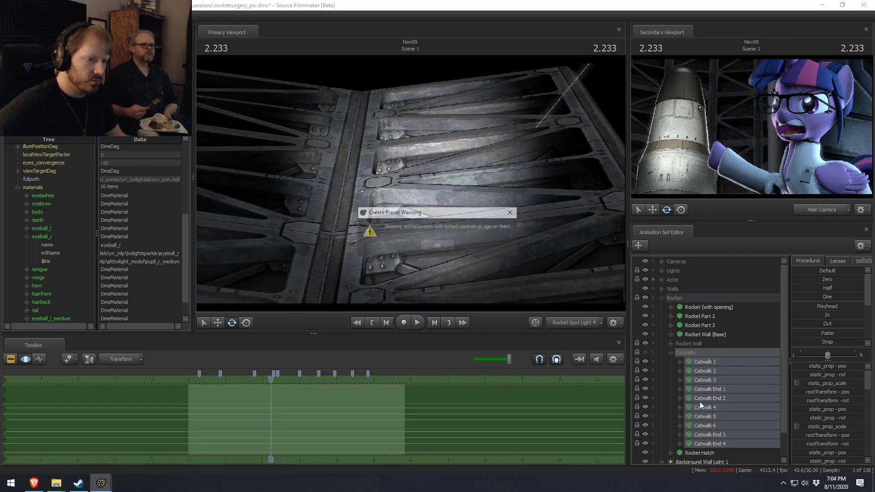
left_click(454, 247)
right_click(731, 394)
left_click(759, 273)
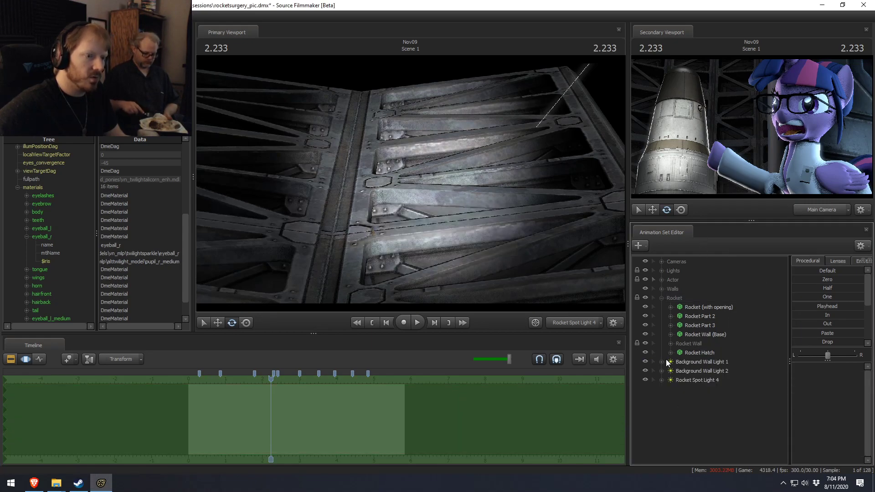
Select Rocket Spot Light 4 and re-aim it so its view covers several sections of the truss wall
left_click(690, 380)
left_click_drag(403, 189, 458, 87)
key("w")
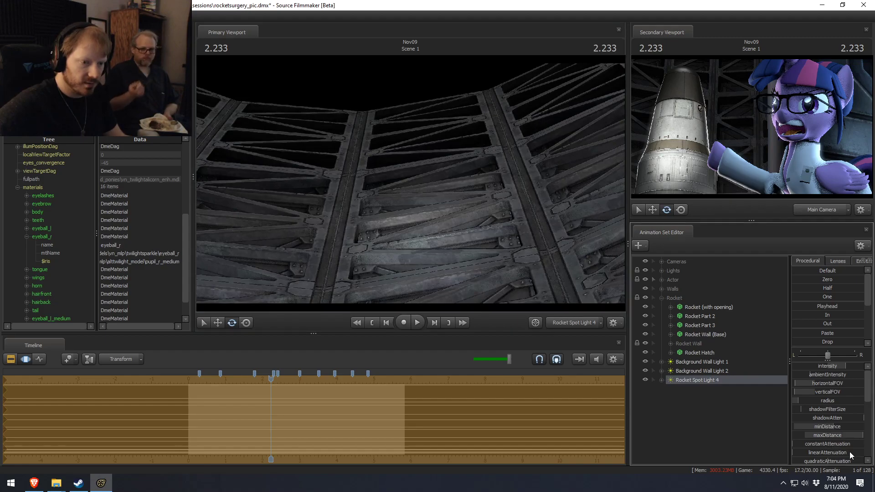
Raise the upper range limit of Rocket Spot Light 4's farZAtten
scroll(826, 428, "down", 3)
left_click(838, 417)
left_click(420, 236)
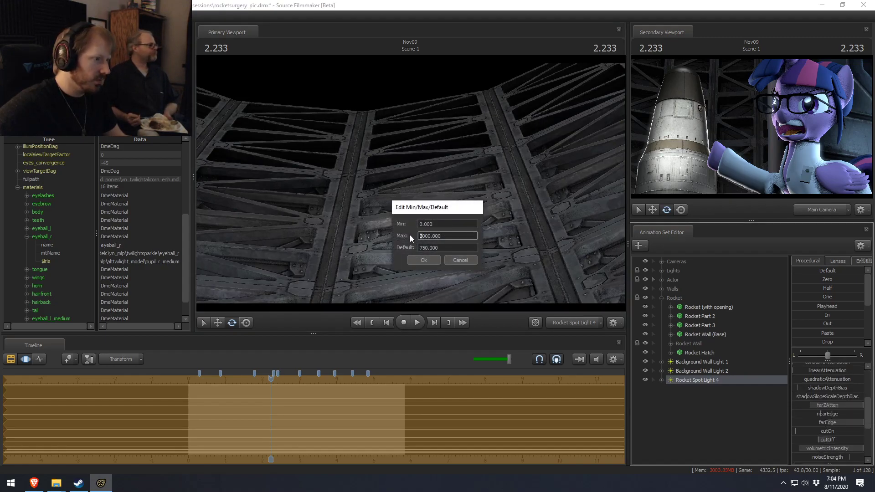
key("Return")
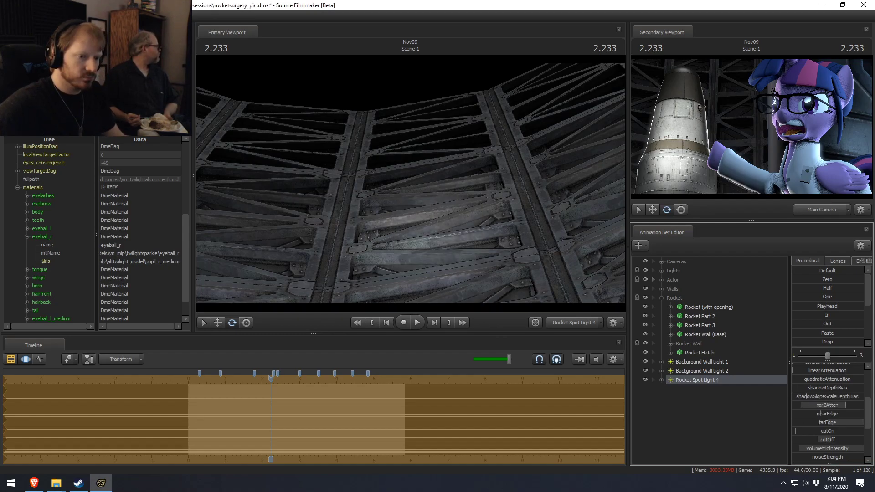
Extend the upper range limit of Rocket Spot Light 4's maxDistance and raise its cutOff to the end of the range
scroll(834, 391, "up", 3)
right_click(828, 438)
left_click(861, 444)
left_click(420, 235)
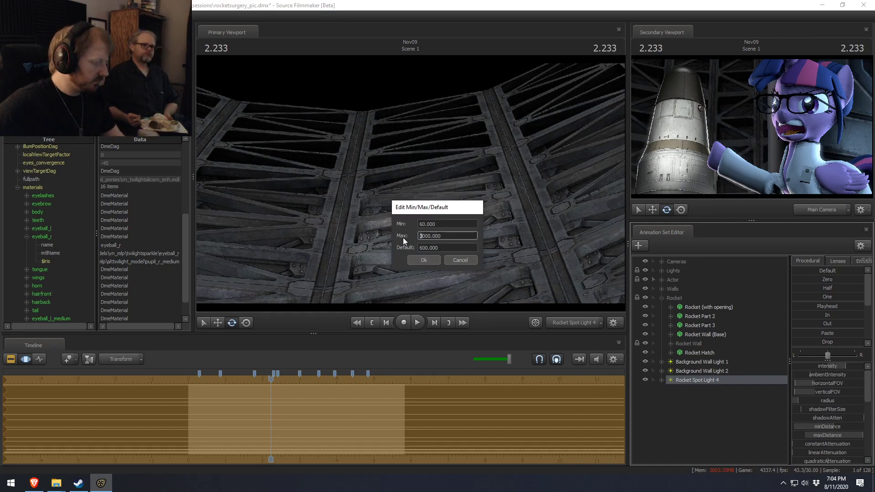
key("Return")
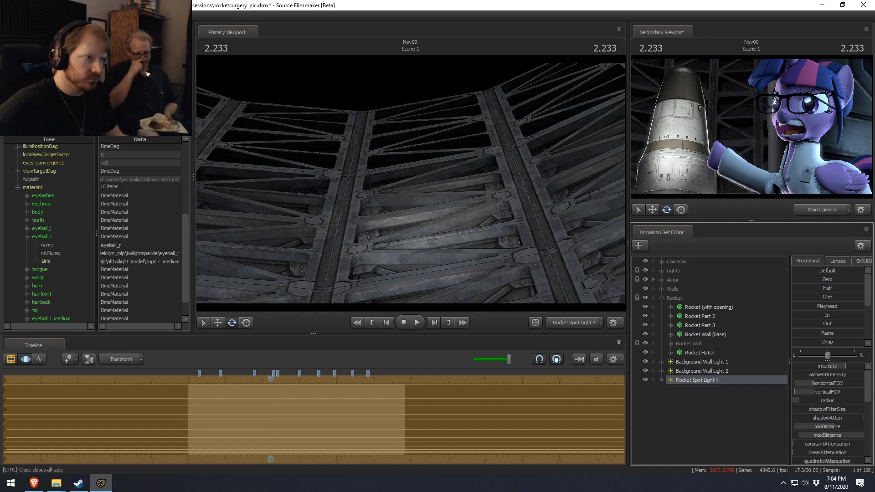
scroll(810, 434, "down", 4)
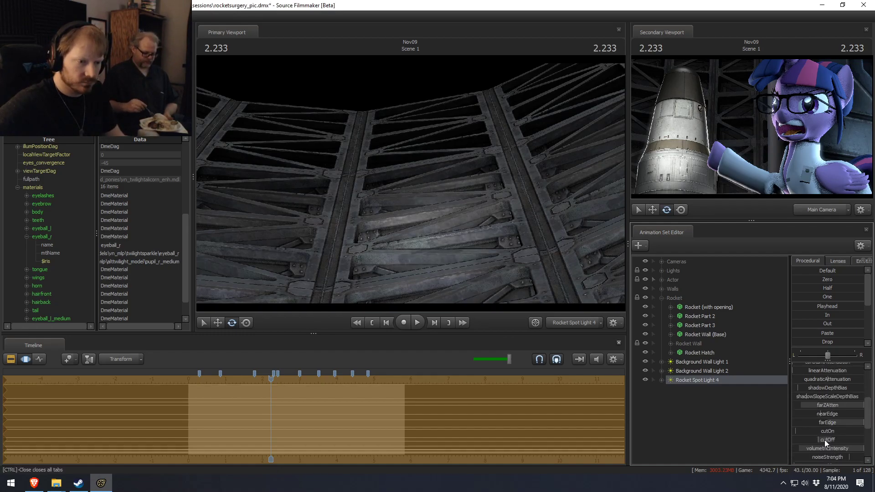
left_click_drag(818, 440, 862, 439)
Reposition Rocket Spot Light 4 so it looks diagonally across a wide area of the truss wall
left_click_drag(508, 249, 410, 187)
key("F2")
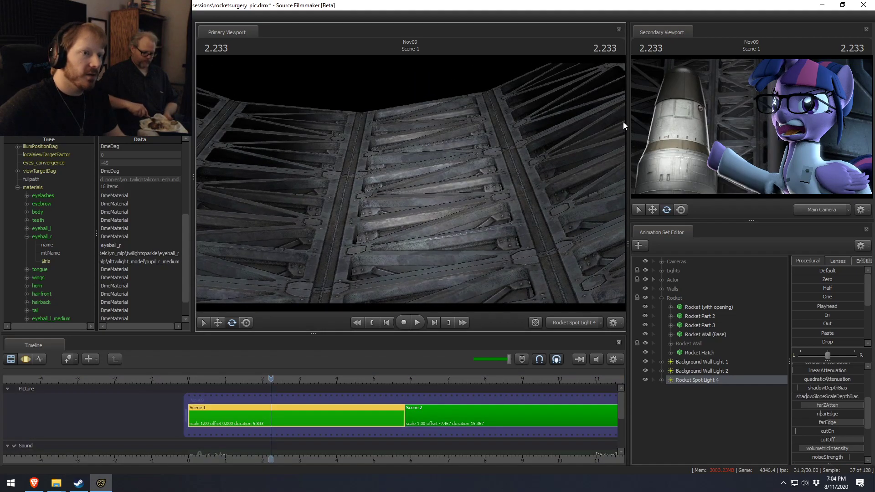
left_click_drag(410, 183, 410, 184)
key("F3")
right_click(697, 379)
left_click(724, 355)
key("F2")
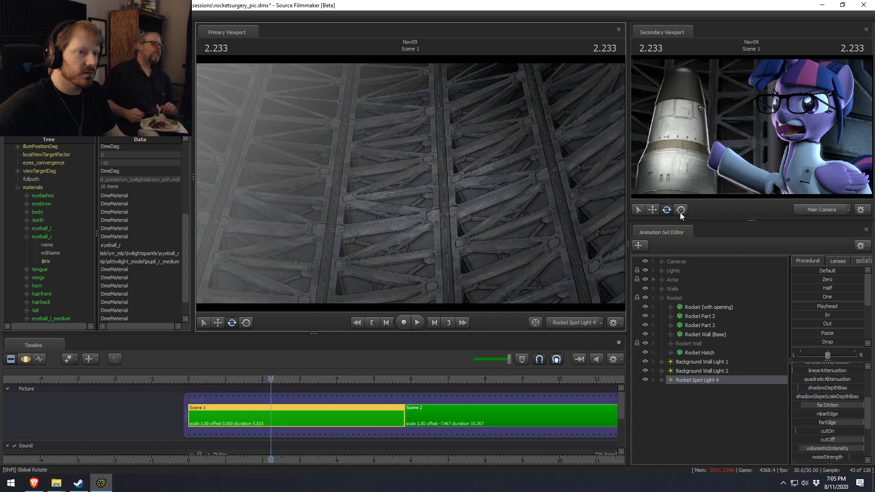
Raise the upper range limit of Rocket Spot Light 4's intensity
key("F3")
scroll(814, 373, "up", 3)
right_click(826, 368)
left_click(839, 378)
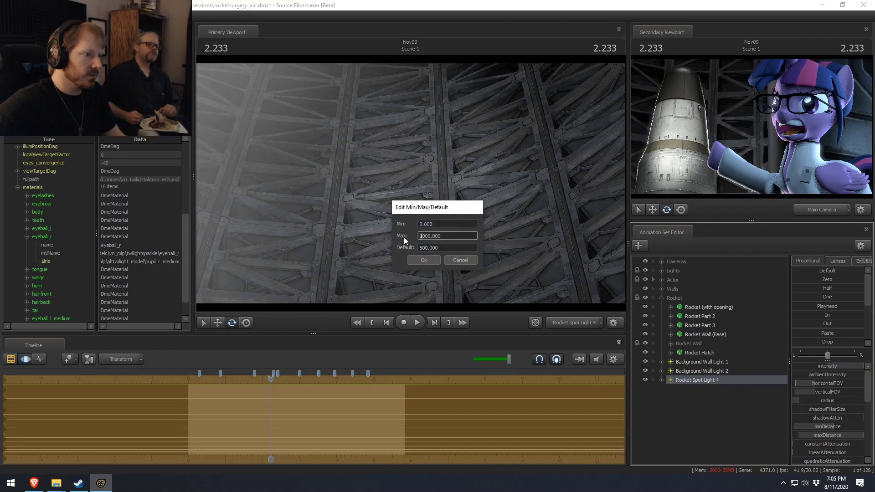
key("Return")
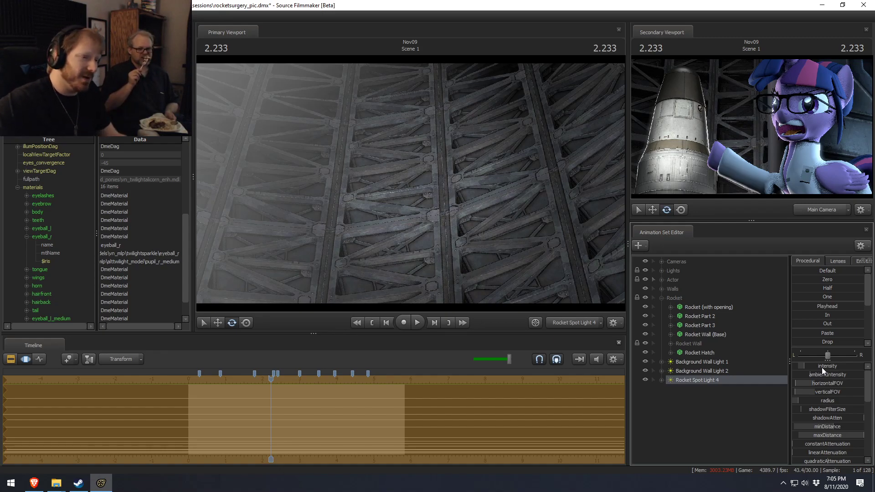
Check the picture through Main Camera, and view the whole set from the Work Camera with viewport lighting off
left_click(579, 321)
left_click(565, 321, "ctrl")
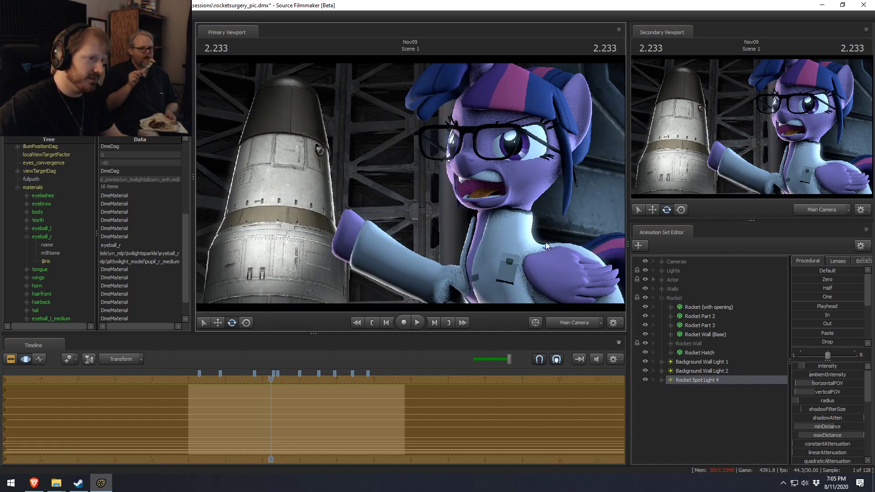
key("s")
left_click_drag(410, 183, 403, 215)
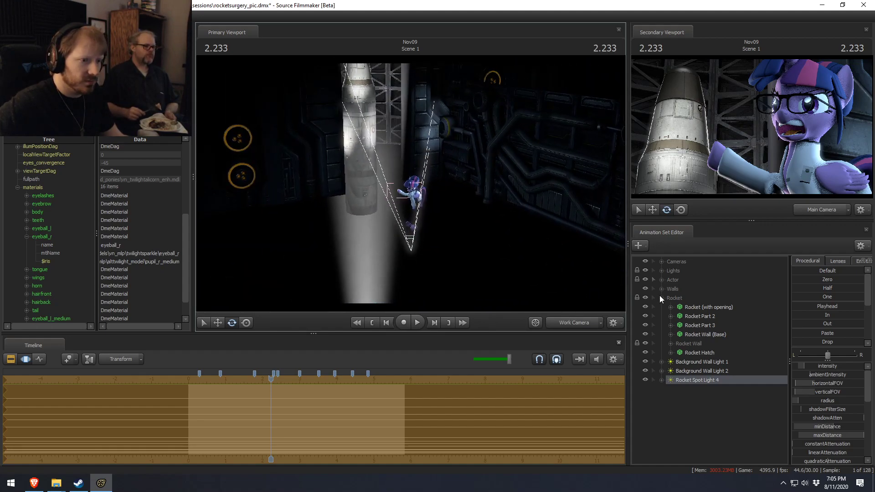
left_click_drag(411, 184, 400, 191)
right_click(407, 196)
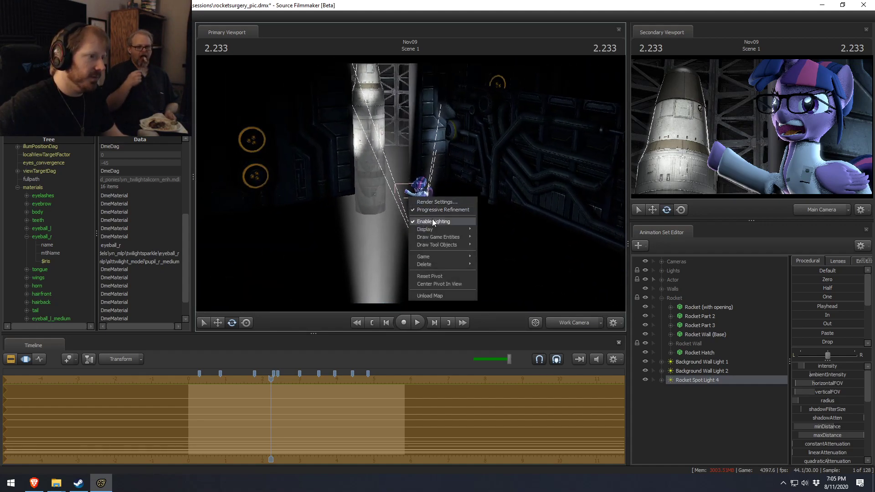
left_click(460, 221)
mouse_move(368, 143)
left_mouse_down()
mouse_move(360, 150)
mouse_move(368, 143)
left_mouse_up()
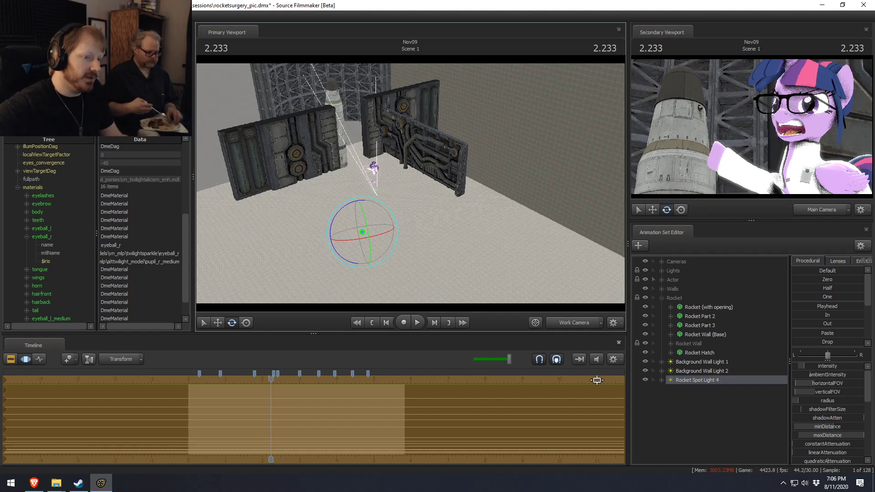
Turn viewport lighting back on and move the Work Camera around to inspect the lit rocket and pony
left_click(581, 323)
right_click(538, 264)
left_click(556, 289)
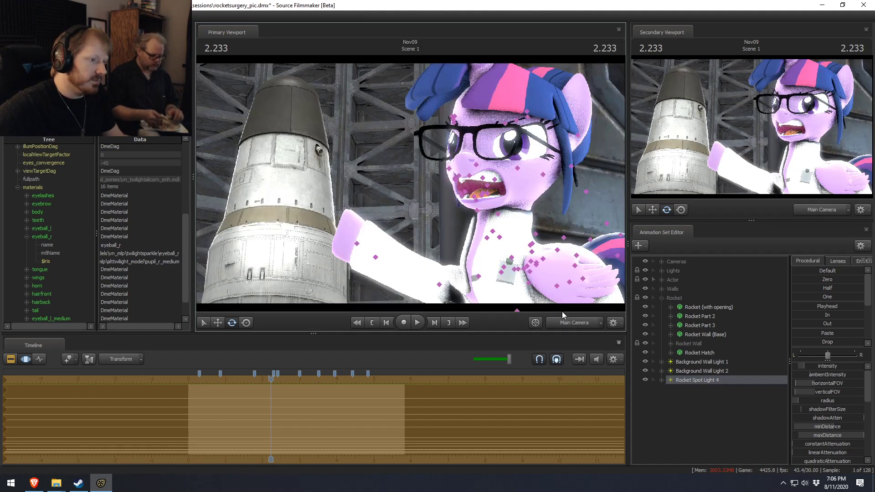
left_click(567, 322)
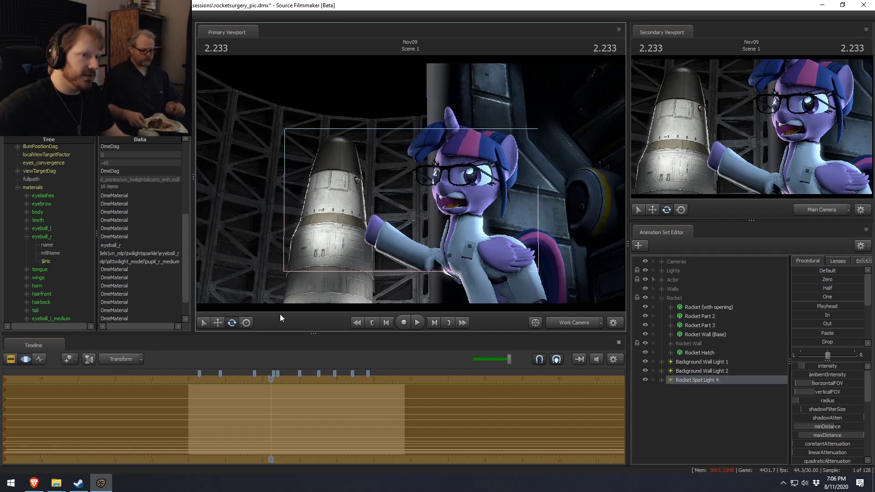
key("w")
mouse_move(411, 183)
left_mouse_down()
mouse_move(392, 183)
mouse_move(447, 182)
mouse_move(383, 185)
mouse_move(411, 187)
left_mouse_up()
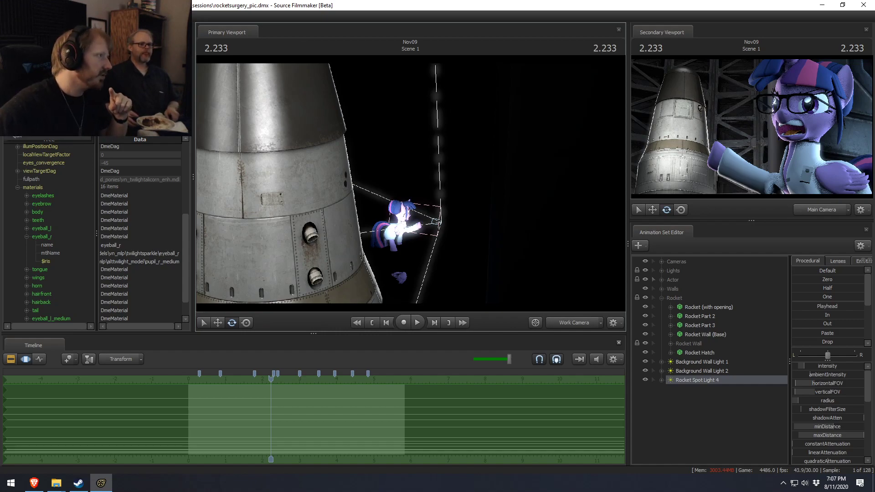
Open the session mlp_leavingthevault_24.dmx from the "[] foe - leaving the vault" sessions folder
left_click(17, 36)
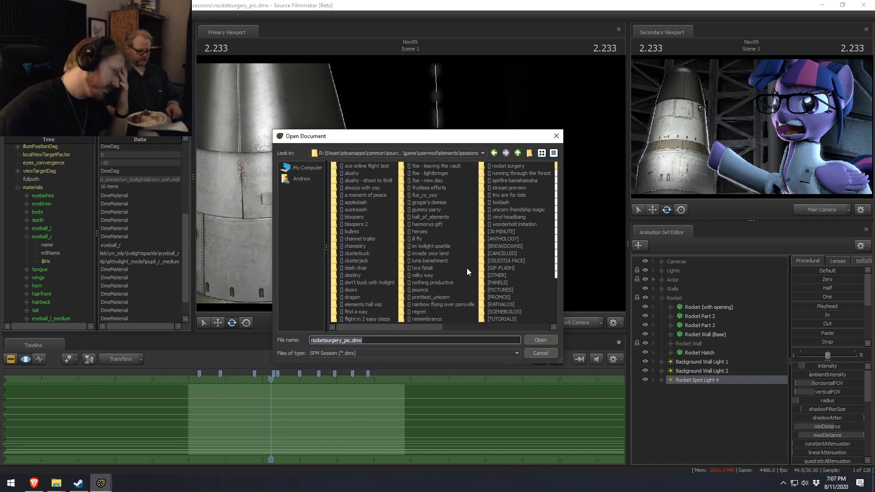
left_click(517, 154)
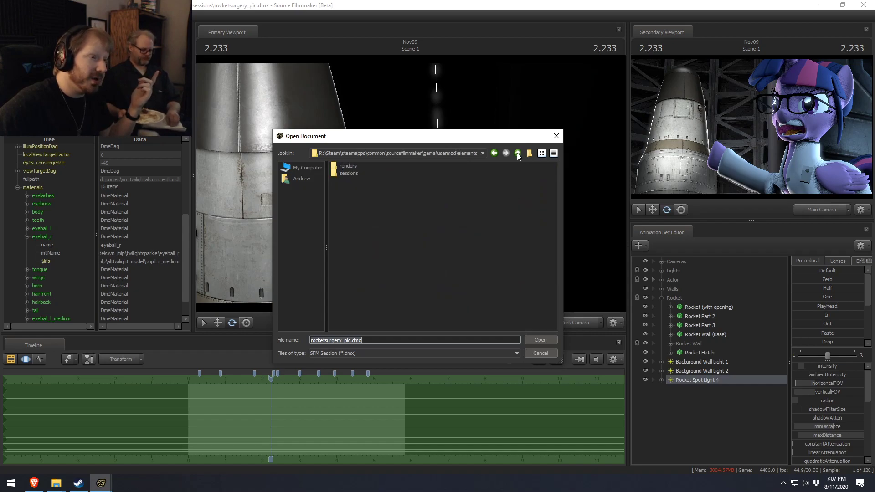
double_click(350, 174)
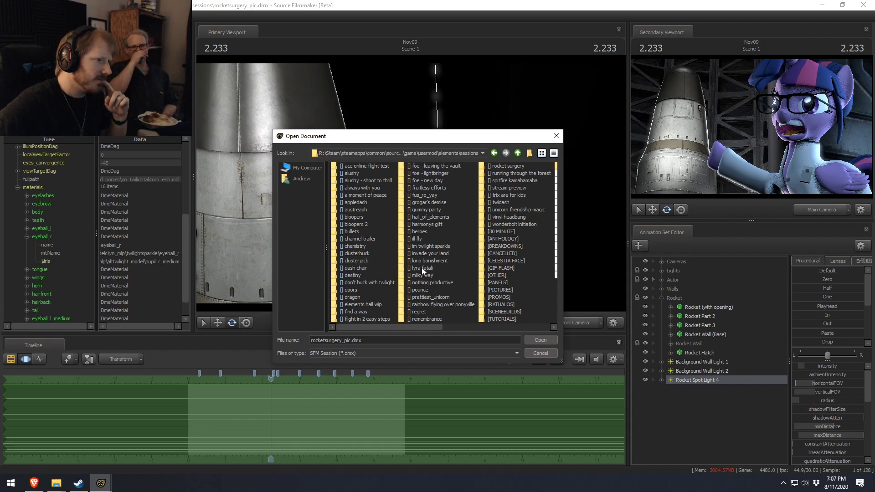
double_click(434, 165)
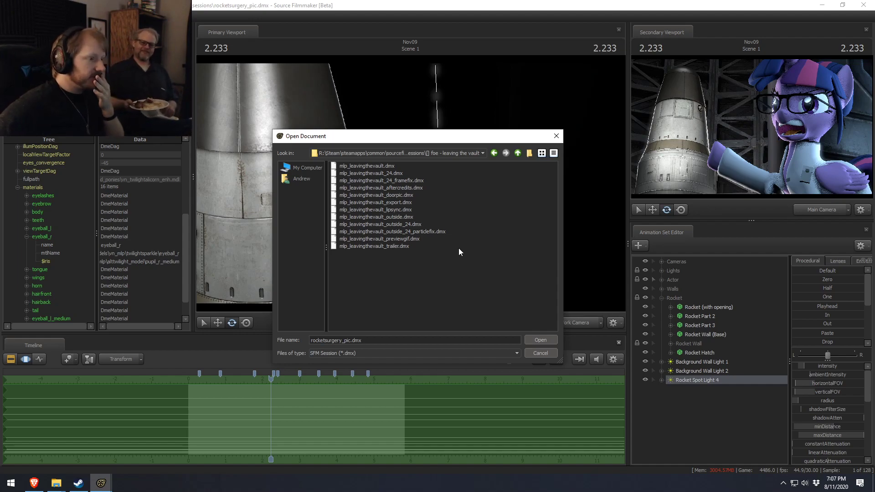
left_click(381, 174)
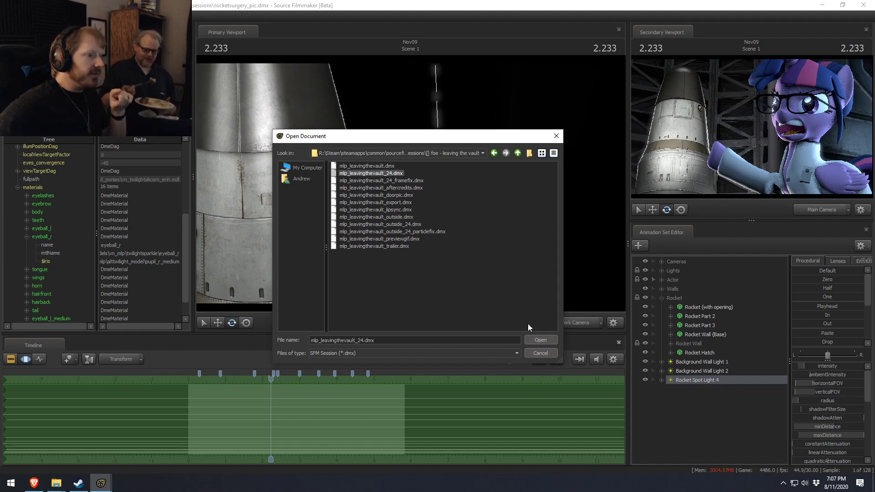
left_click(551, 341)
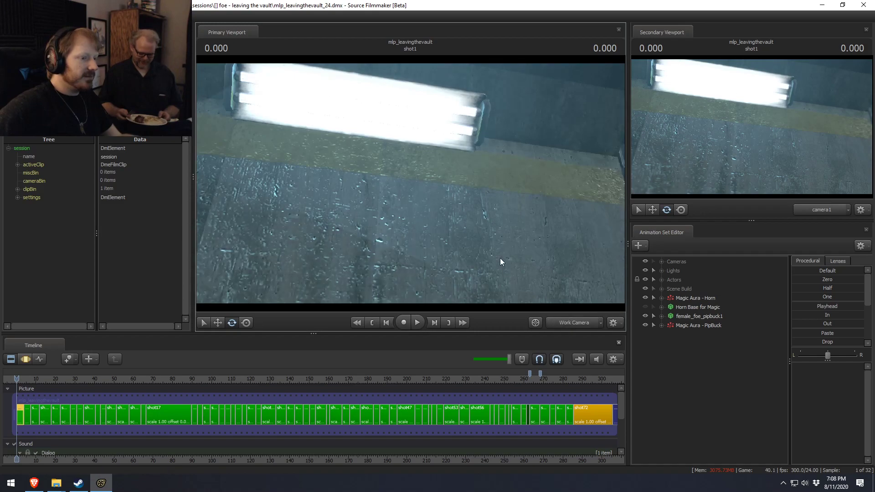
Look around the concrete wall and ceiling light of shot1 with the Work Camera
right_click(503, 263)
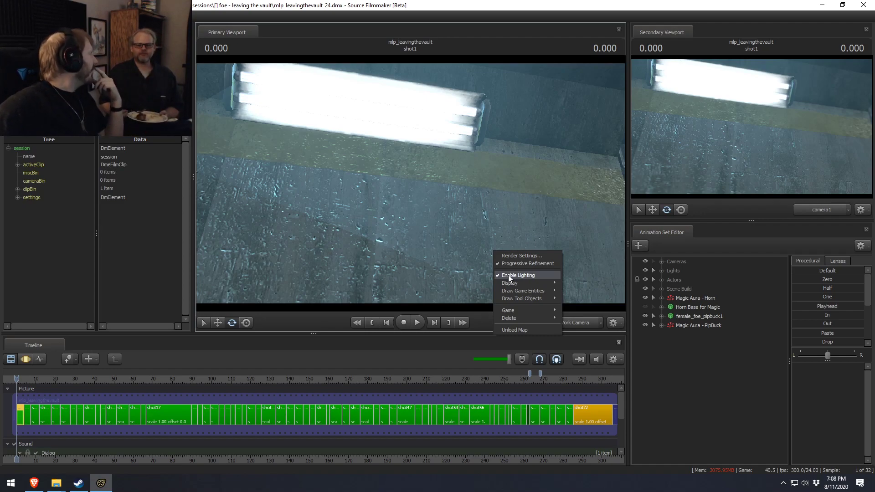
left_click(506, 220)
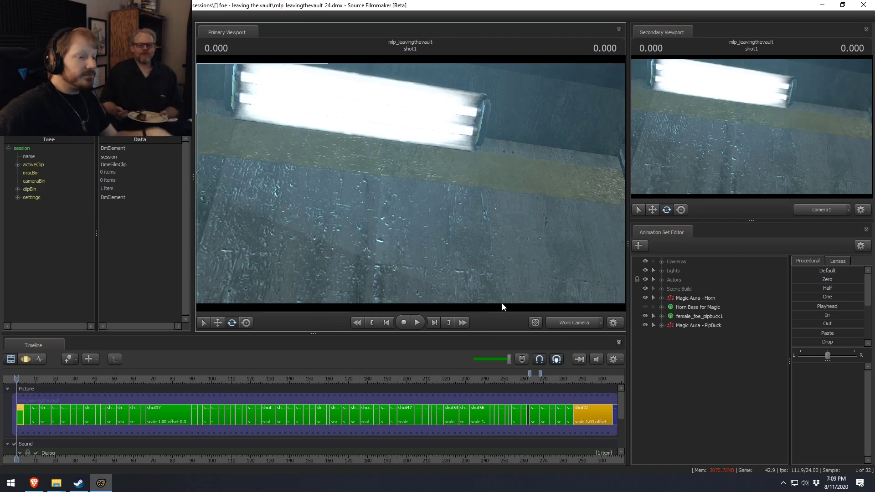
left_click_drag(410, 186, 411, 187)
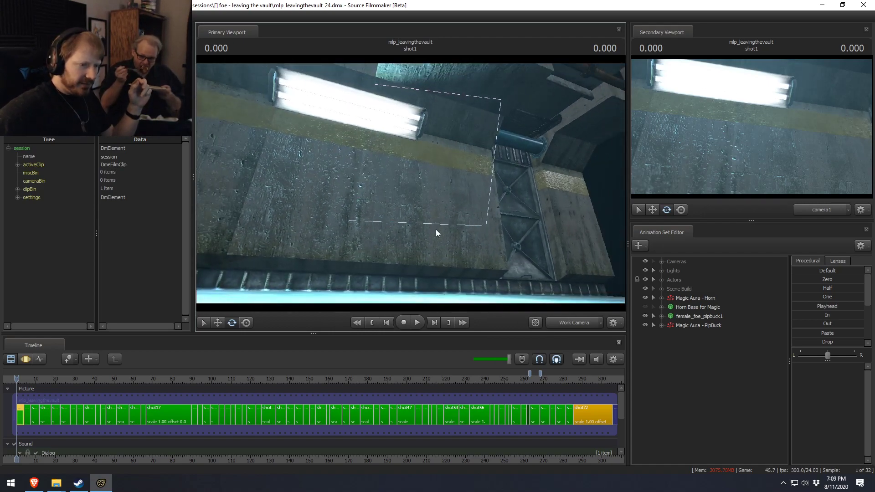
Move the playhead to about 306.7 s in shot73 and turn off lighting in the primary viewport
scroll(414, 406, "down", 3)
left_click(385, 378)
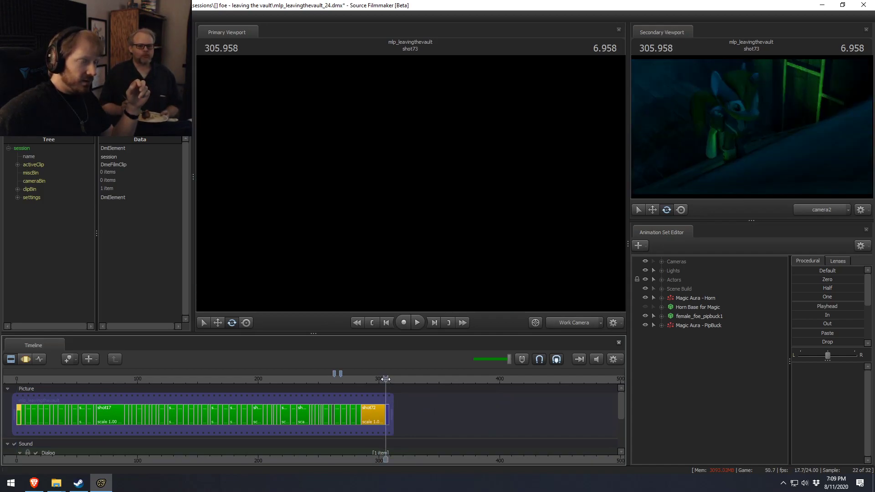
left_click(387, 378)
right_click(442, 225)
left_click(455, 251)
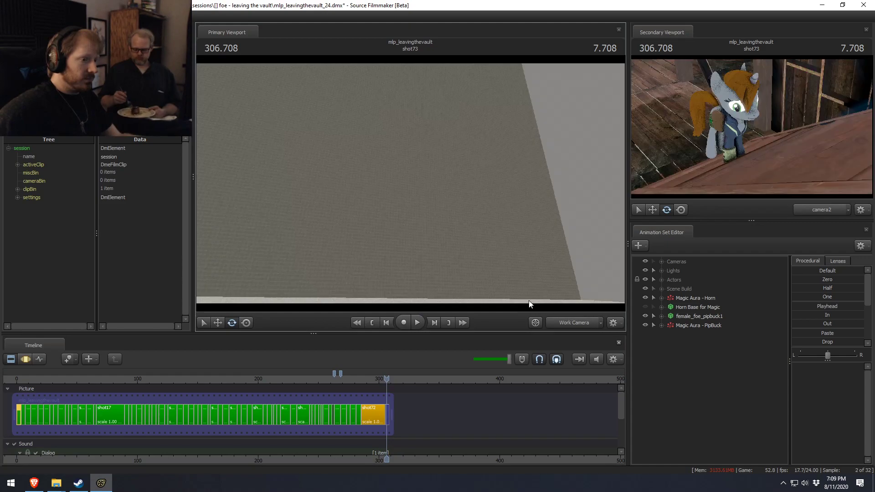
Pull the Work Camera back to view shot73's whole wooden building and rubble set from above
left_click(572, 321)
key("s")
left_click_drag(489, 203, 461, 235)
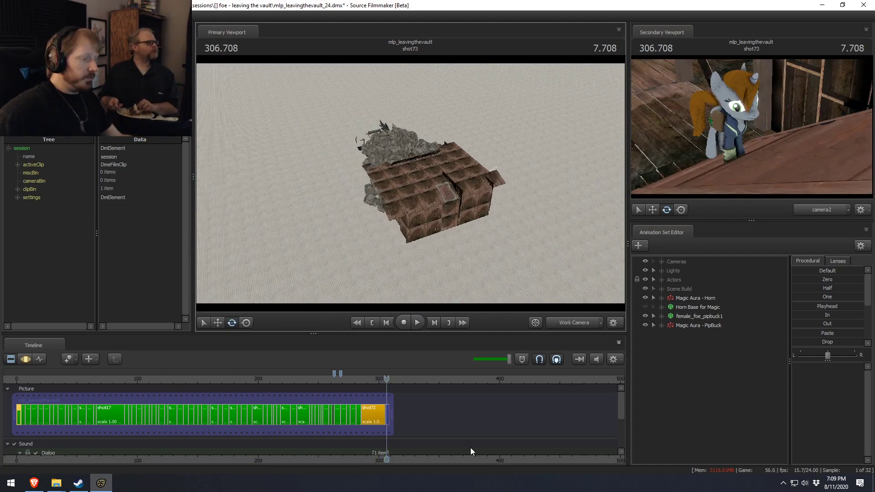
Make the Pip's Room, Walls, Crates, Lamps and Desk groups of Scene Build visible in shot73
scroll(470, 447, "up", 2)
scroll(395, 448, "up", 2)
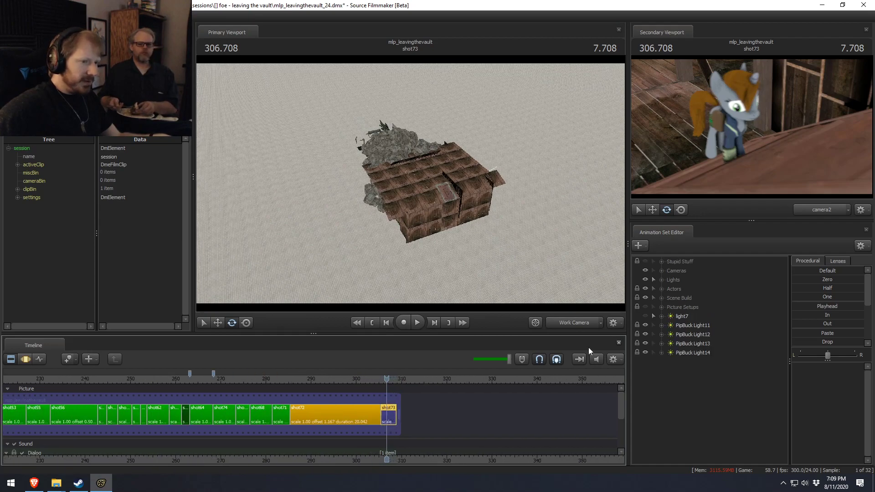
left_click(662, 298)
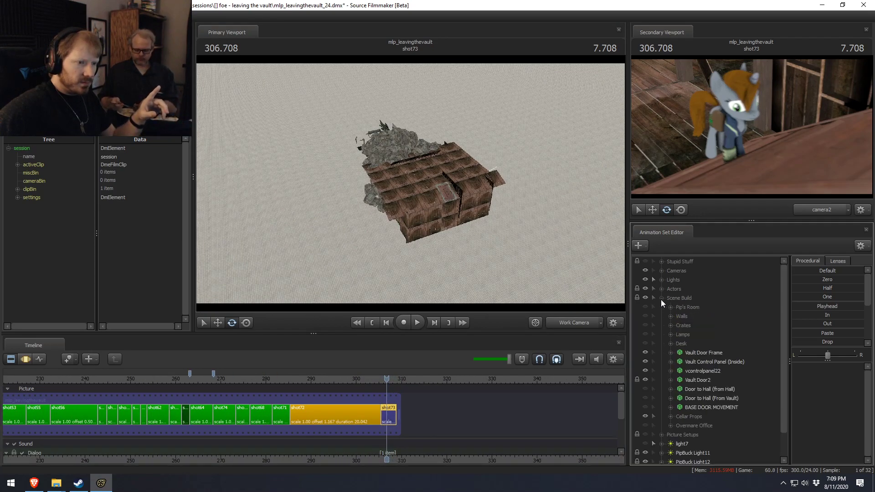
left_click(645, 307)
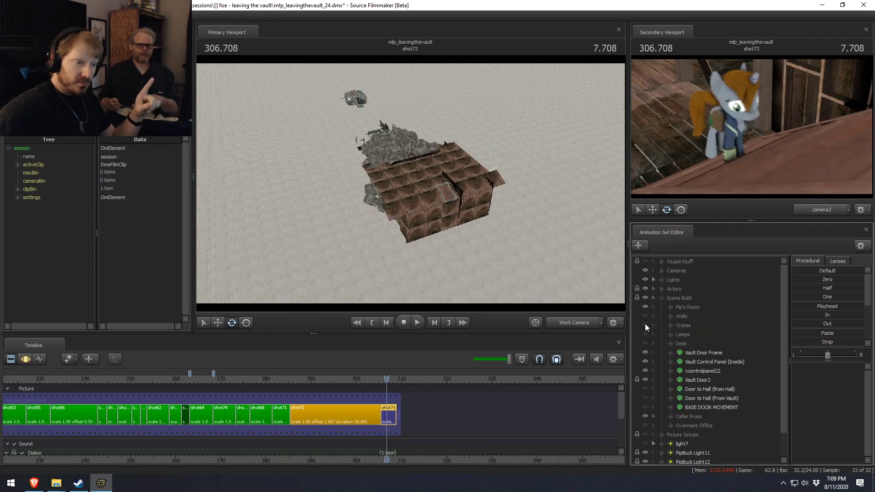
left_click(645, 325)
left_click(645, 316)
left_click(645, 334)
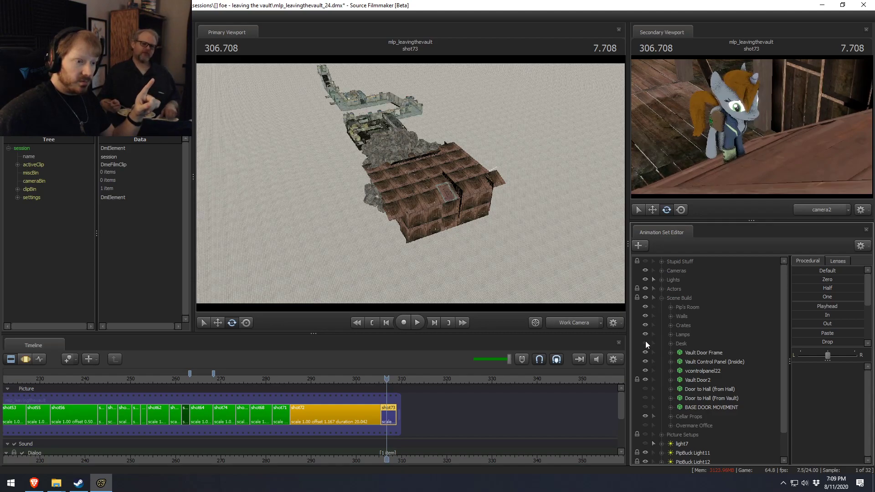
left_click(645, 344)
Show both Door to Hall models, BASE DOOR MOVEMENT and the Overmare Office group in Scene Build
left_click(645, 388)
left_click(646, 397)
left_click(645, 407)
left_click(645, 425)
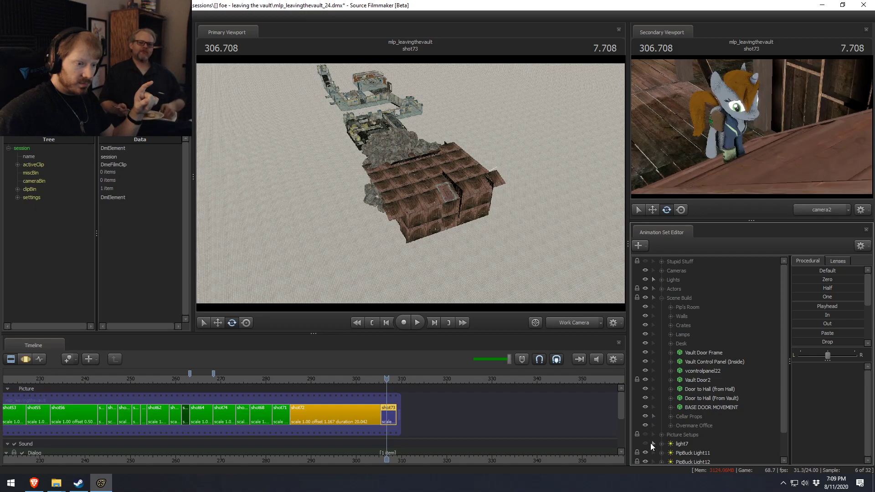
Check the contents of the Picture Setups and Pip's Room groups and collapse the Scene Build tree
left_click(661, 434)
scroll(663, 442, "down", 2)
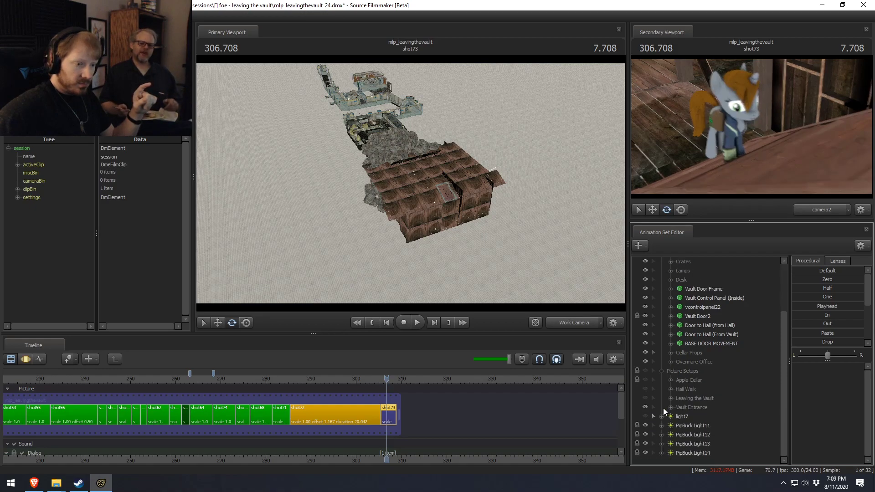
left_click(660, 371)
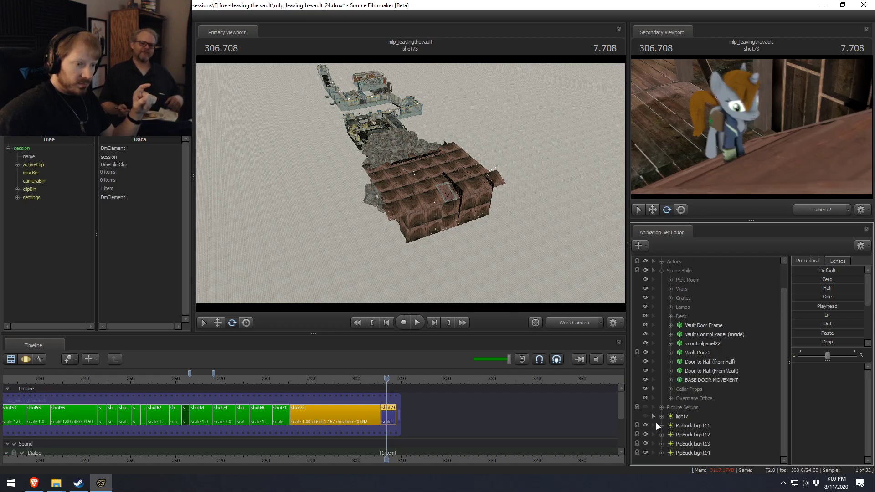
left_click(670, 280)
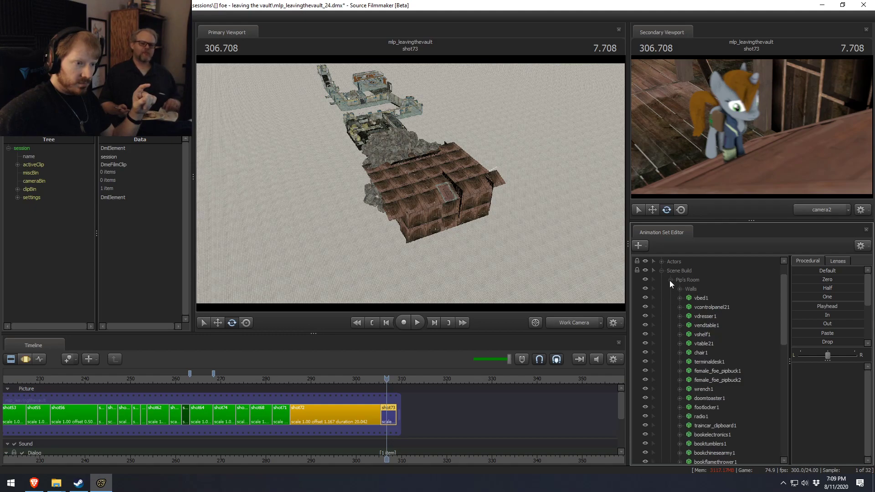
left_click(669, 280)
left_click(661, 271)
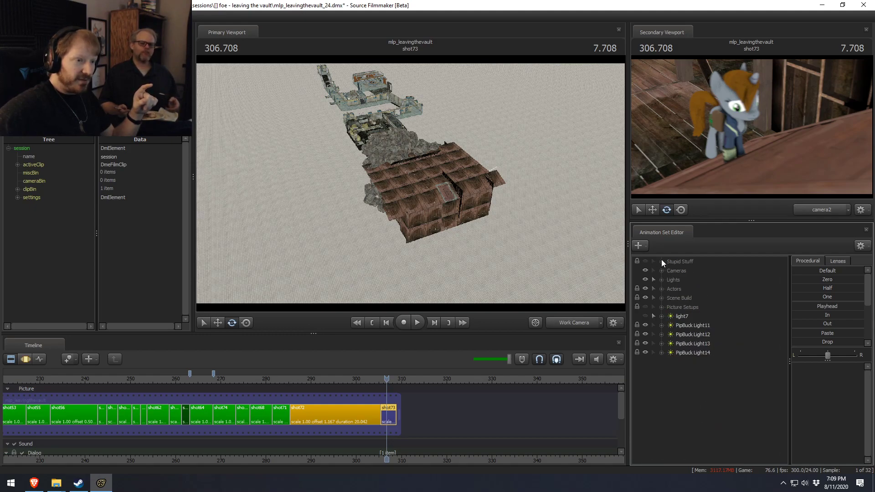
Fly the Work Camera into the concrete vault and look down its main hallway
left_click_drag(501, 262, 453, 200)
key("w")
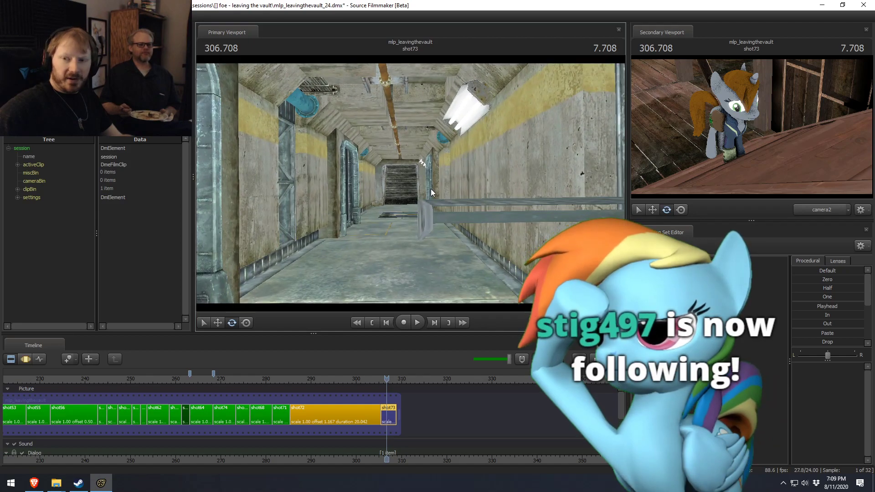
mouse_move(400, 187)
left_mouse_down()
mouse_move(283, 194)
mouse_move(410, 184)
left_mouse_up()
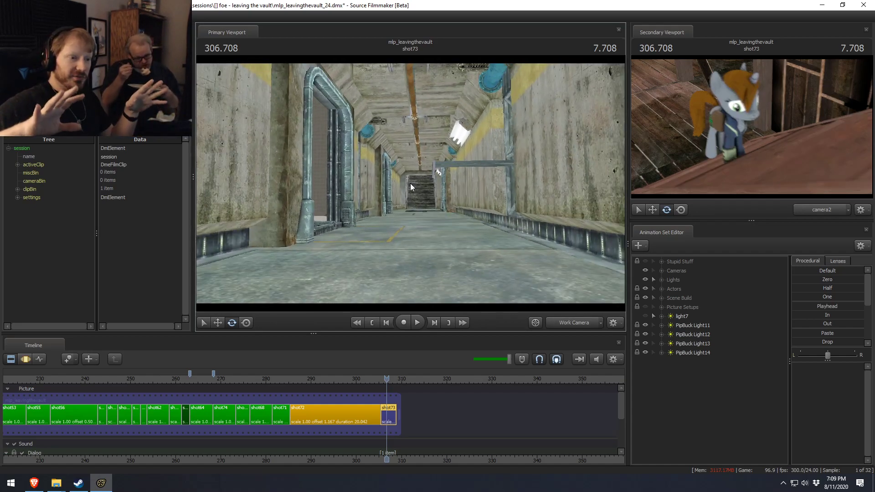
Turn on lighting in the primary viewport, hide the Cave Lights group and show the Main Hall Lights group
left_click(662, 279)
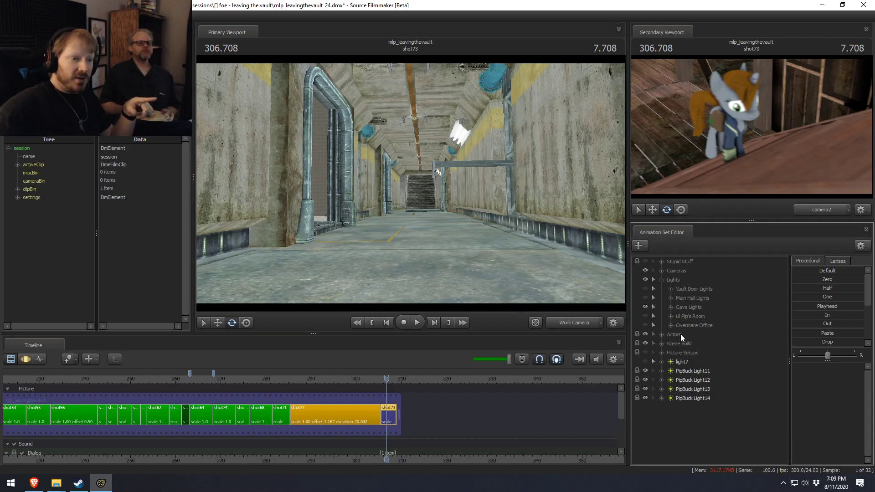
right_click(448, 188)
left_click(480, 219)
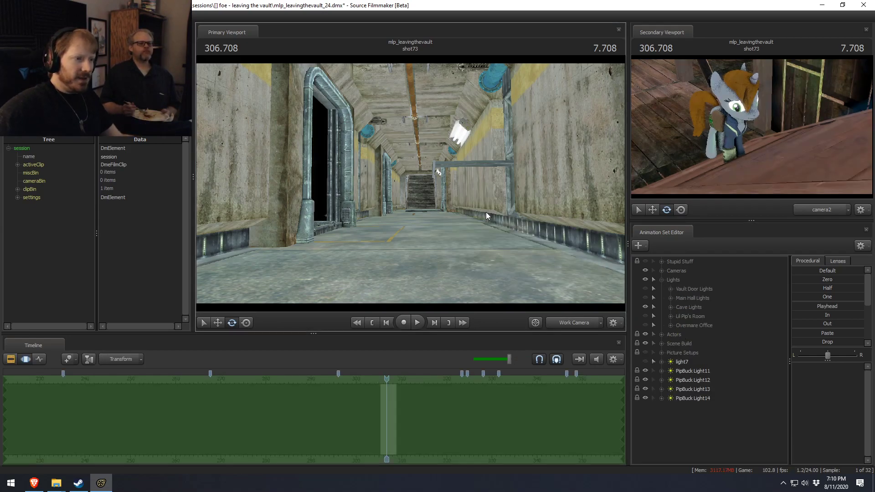
left_click(645, 315)
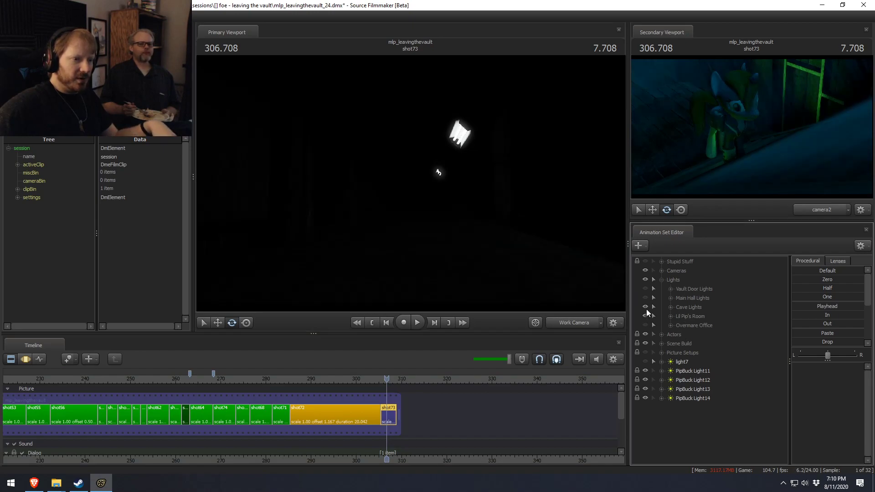
left_click(645, 307)
left_click(645, 297)
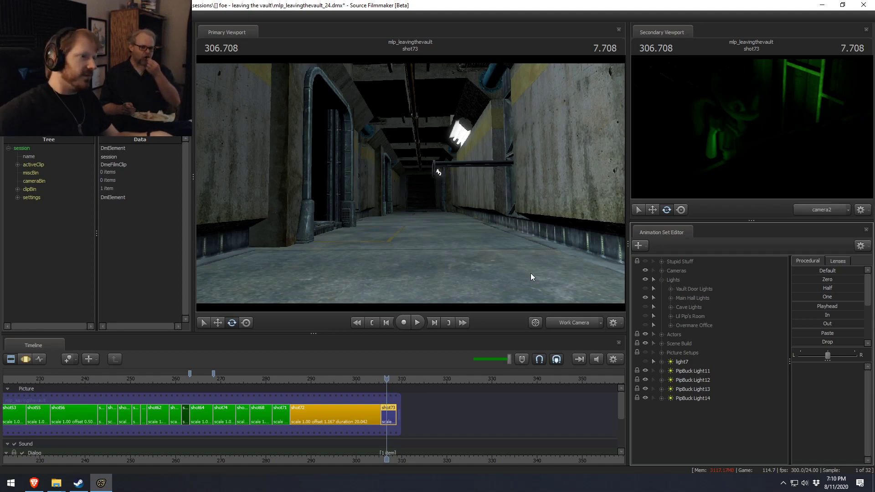
Turn off viewport lighting and fly the Work Camera from the hallway into Lil Pip's room
left_click(565, 324)
left_click(566, 324)
right_click(483, 237)
left_click(504, 258)
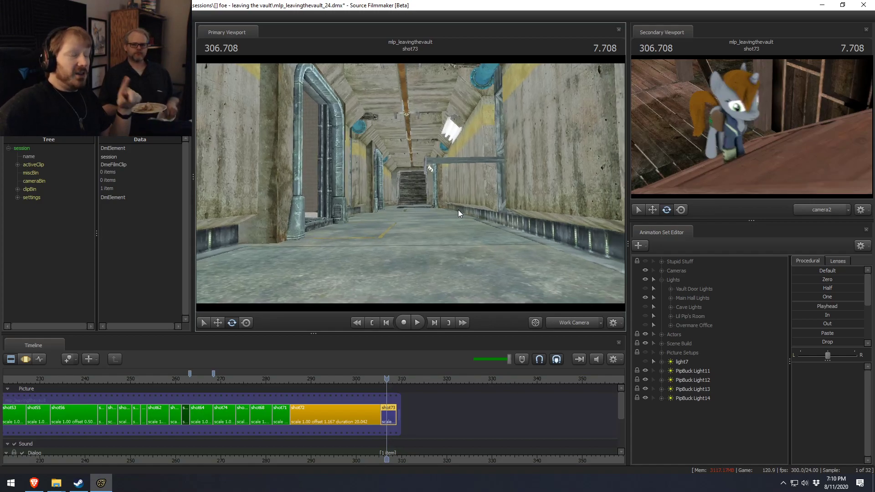
left_click_drag(461, 210, 461, 209)
key("w")
Turn viewport lighting back on, hide the Main Hall Lights group and show the Lil Pip's Room lights
right_click(452, 203)
left_click(529, 230)
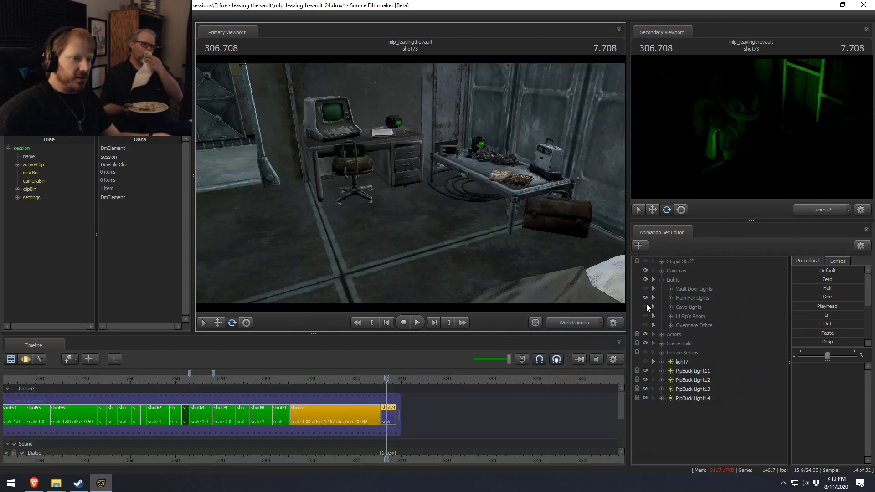
left_click(645, 298)
left_click(646, 315)
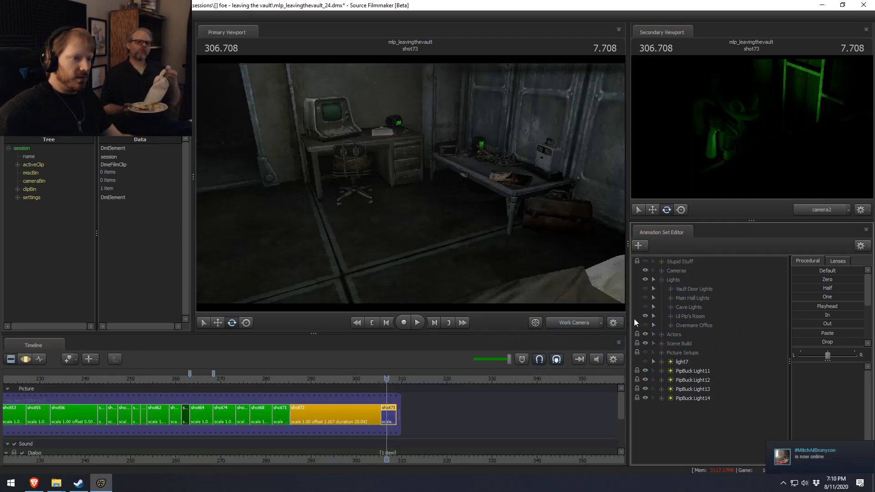
Look around the desk and doorway of Lil Pip's room with the Main Hall Lights shown
mouse_move(410, 183)
left_mouse_down()
mouse_move(417, 186)
mouse_move(382, 175)
mouse_move(396, 164)
mouse_move(342, 176)
mouse_move(412, 183)
left_mouse_up()
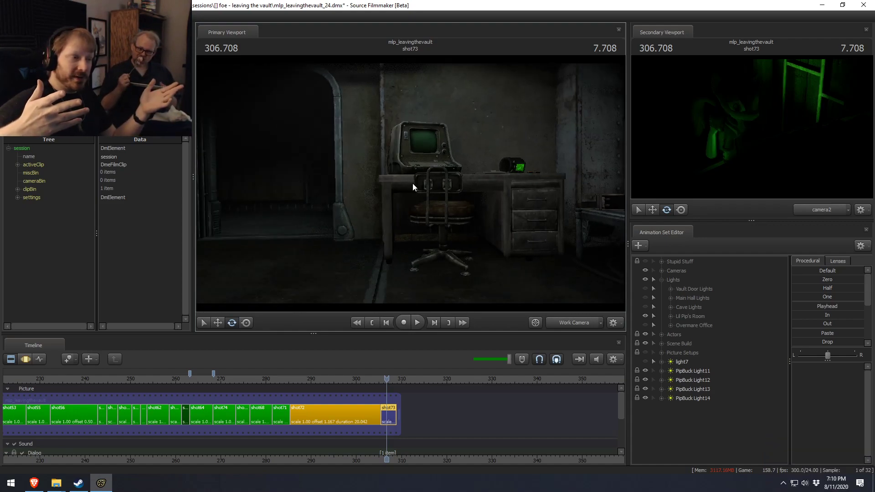
left_click_drag(497, 174, 460, 174)
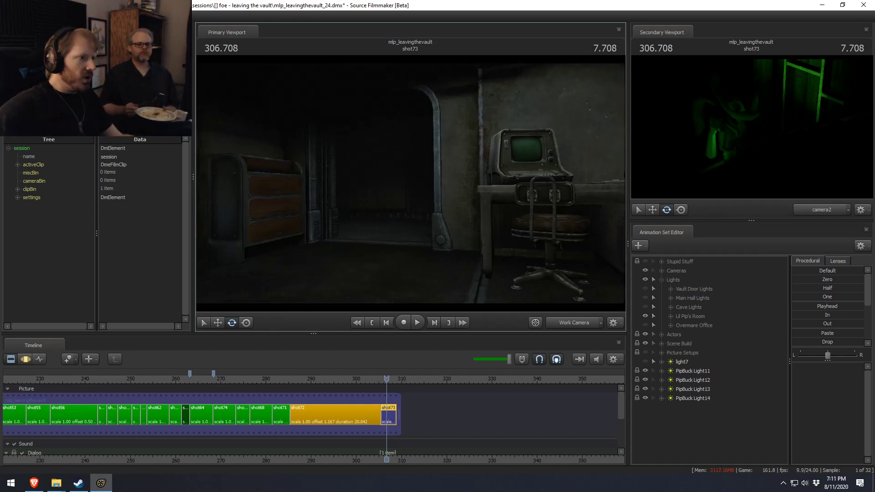
left_click(645, 297)
left_click_drag(493, 239, 435, 203)
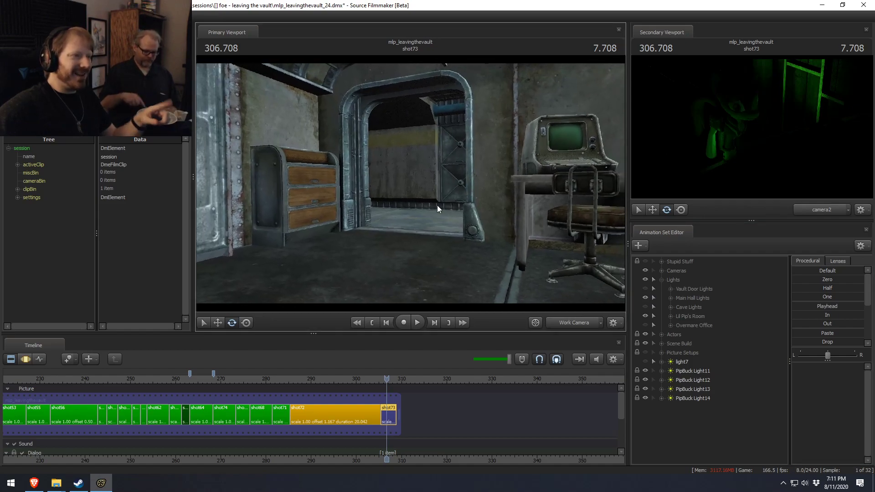
Hide the Main Hall Lights, show the Cave Lights and disable lighting in the primary viewport
left_click(646, 299)
left_click(645, 308)
right_click(476, 212)
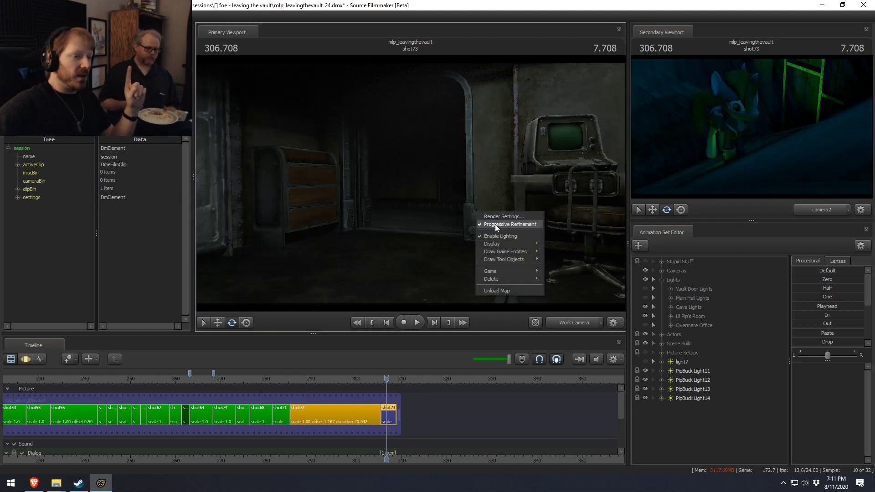
left_click(520, 236)
Examine the desk and magazines in Lil Pip's room and the large vault door in the hallway
mouse_move(510, 187)
right_mouse_down()
mouse_move(543, 188)
mouse_move(524, 187)
right_mouse_up()
left_click_drag(524, 187, 583, 186)
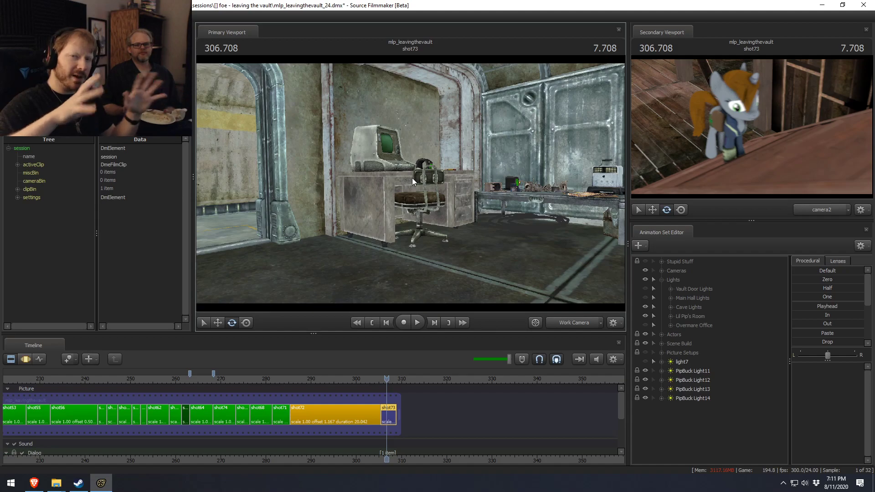
mouse_move(452, 193)
left_mouse_down()
mouse_move(515, 196)
mouse_move(419, 201)
mouse_move(436, 196)
left_mouse_up()
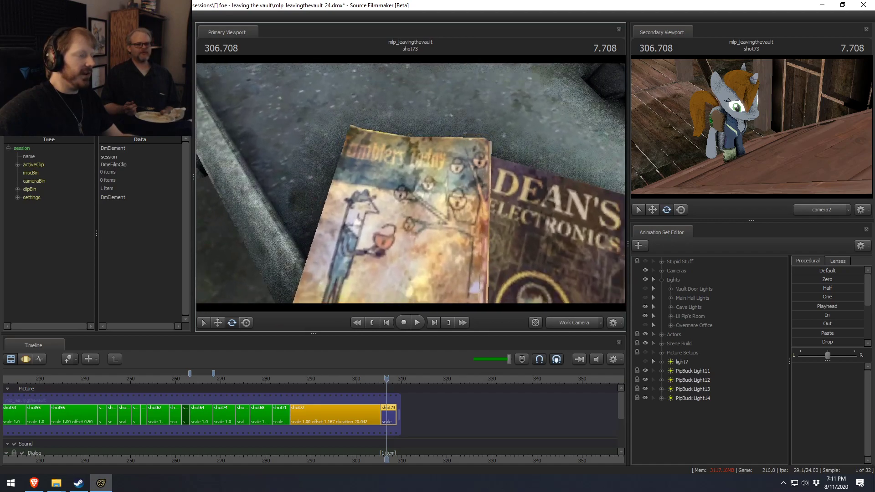
left_click_drag(436, 195, 410, 182)
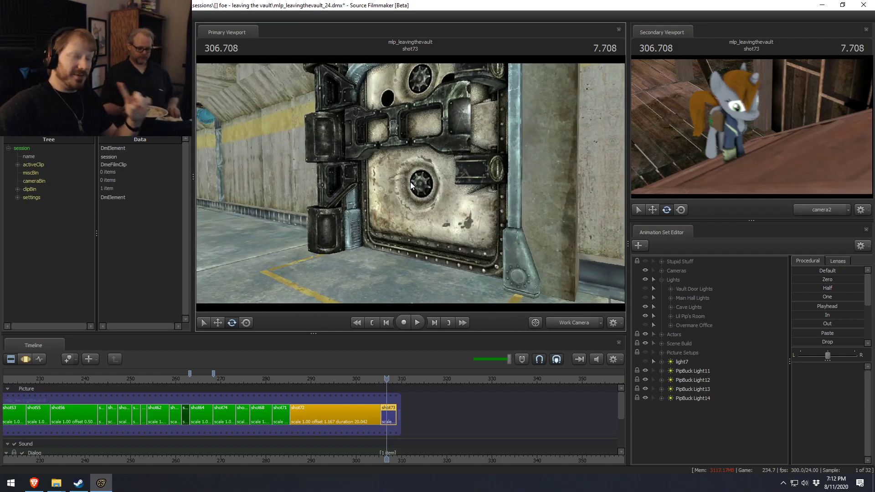
mouse_move(410, 182)
left_mouse_down()
mouse_move(338, 182)
mouse_move(403, 184)
left_mouse_up()
Enable viewport lighting with only the Main Hall Lights group shown and view the hallway up to the vault door
right_click(407, 184)
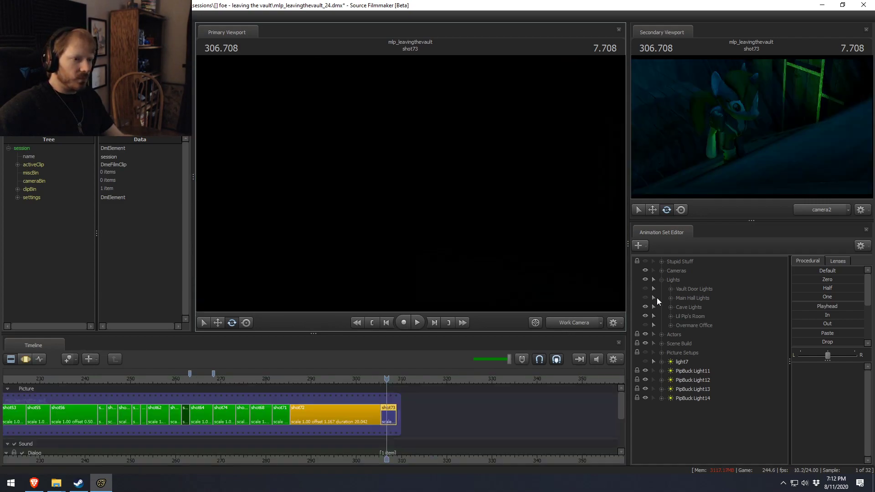
left_click(646, 298)
left_click(646, 307)
left_click(645, 316)
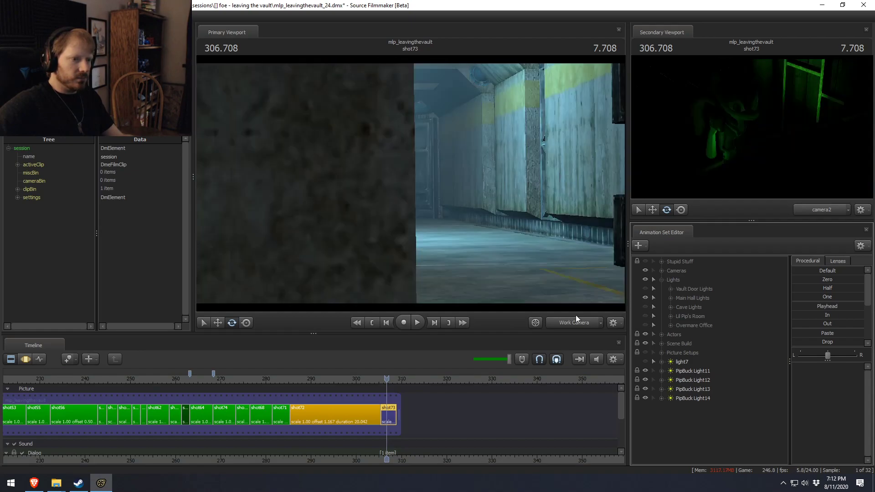
key("d")
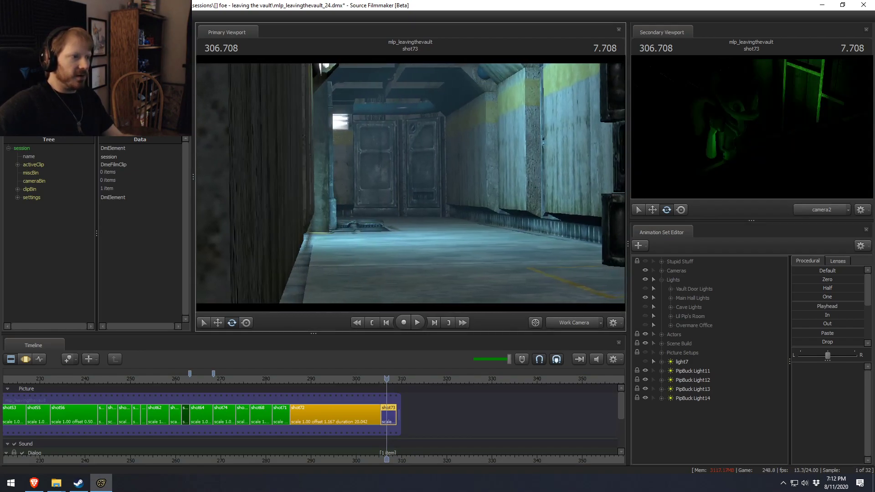
key("d")
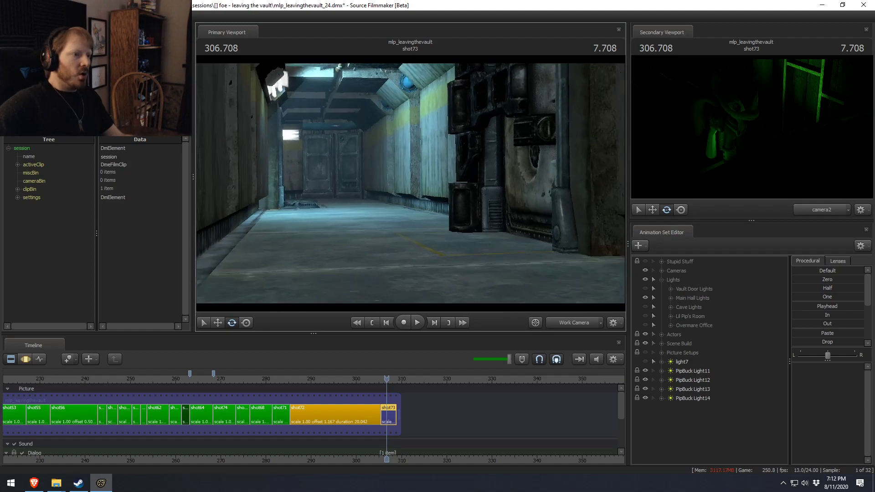
key("d")
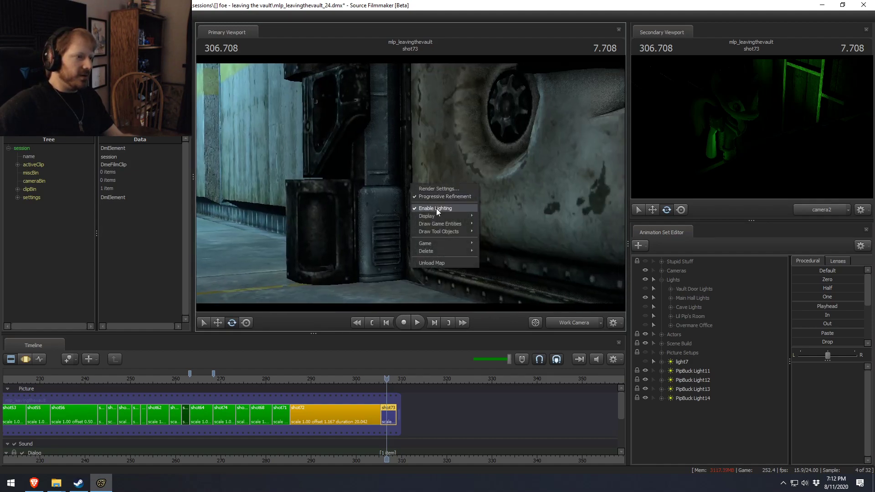
Turn off viewport lighting and aim the Work Camera at the vault door's frame
left_click(436, 208)
key("d")
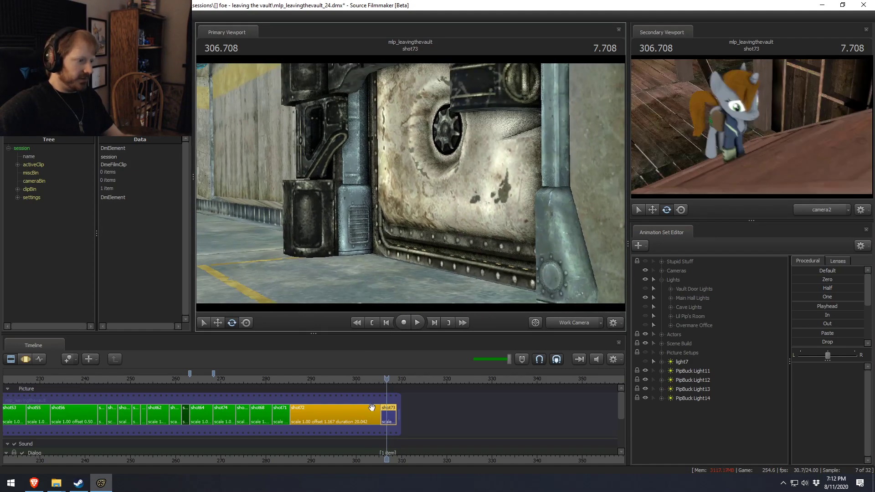
left_click_drag(568, 251, 569, 230)
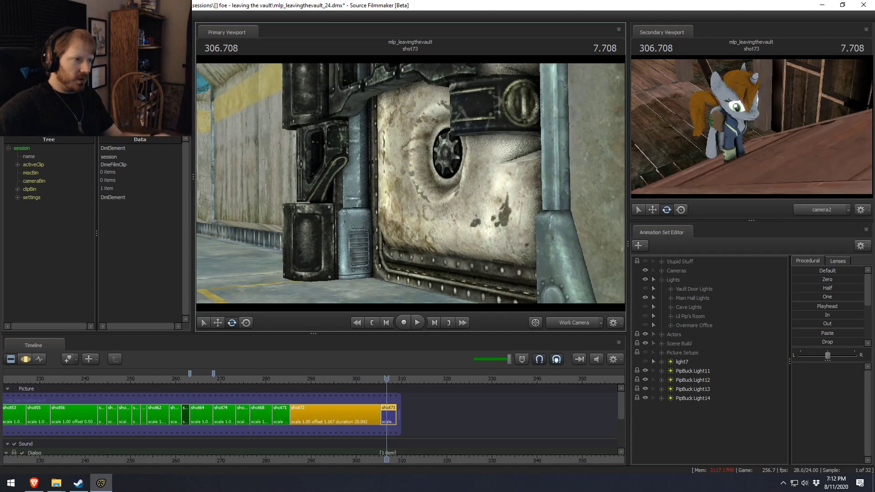
Examine the dark metal walls near the vault door and how the door frame meets the concrete wall
left_click_drag(489, 225, 593, 198)
key("w")
key("d")
key("s")
key("w")
key("a")
key("d")
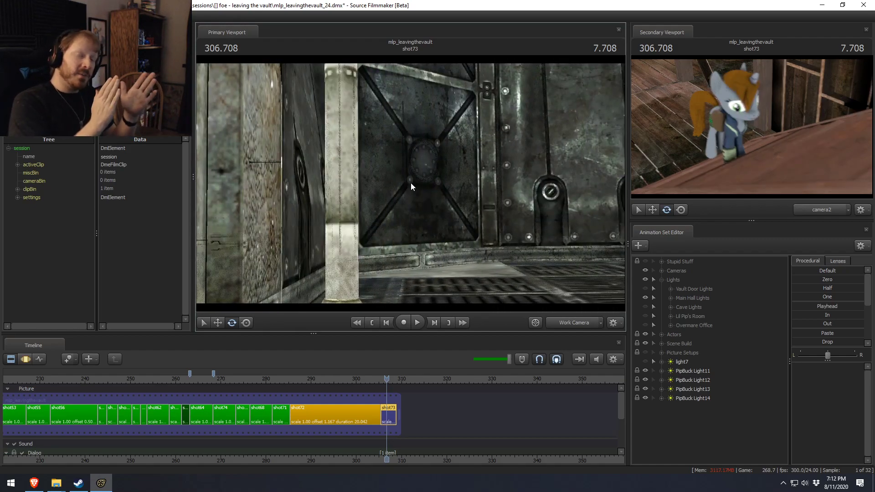
mouse_move(411, 186)
left_mouse_down()
mouse_move(397, 187)
mouse_move(411, 183)
left_mouse_up()
key("w")
key("s")
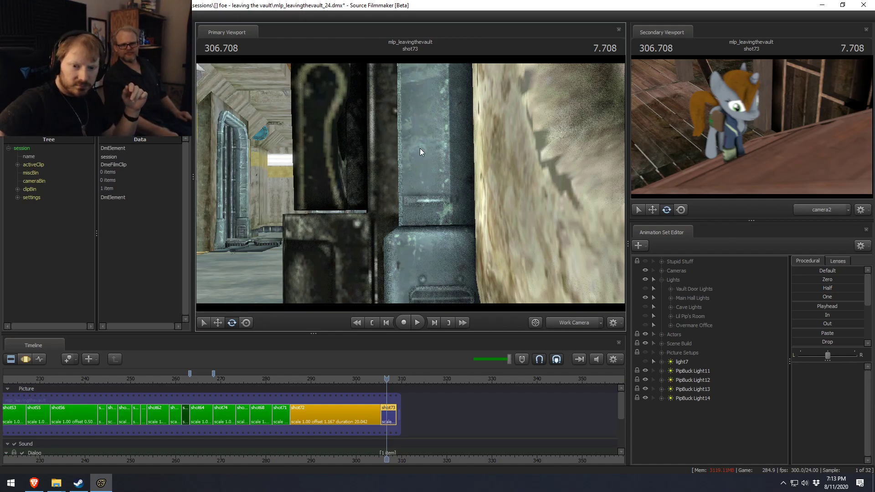
left_click_drag(353, 135, 410, 136)
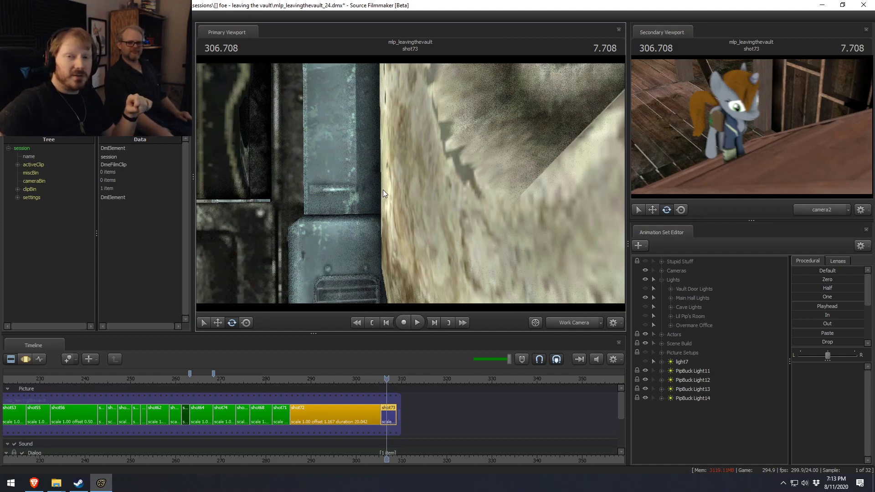
Examine the hallway up to its double doors, and the crates, railings and floor grates in the vault entrance room
left_click_drag(365, 199, 410, 183)
key("a")
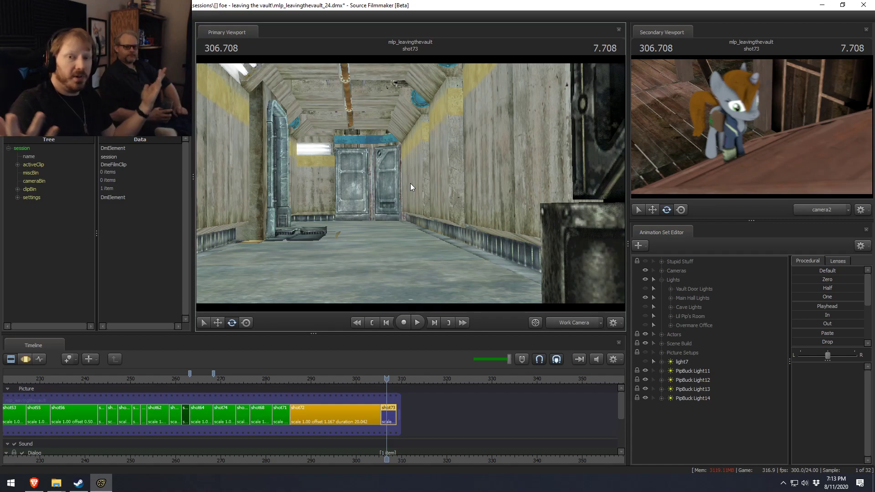
left_click_drag(408, 182, 420, 188)
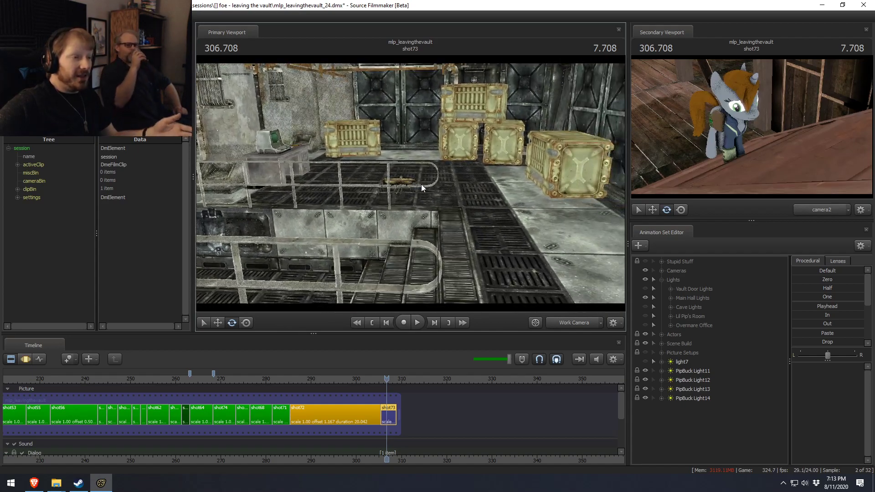
middle_click_drag(479, 234, 444, 197)
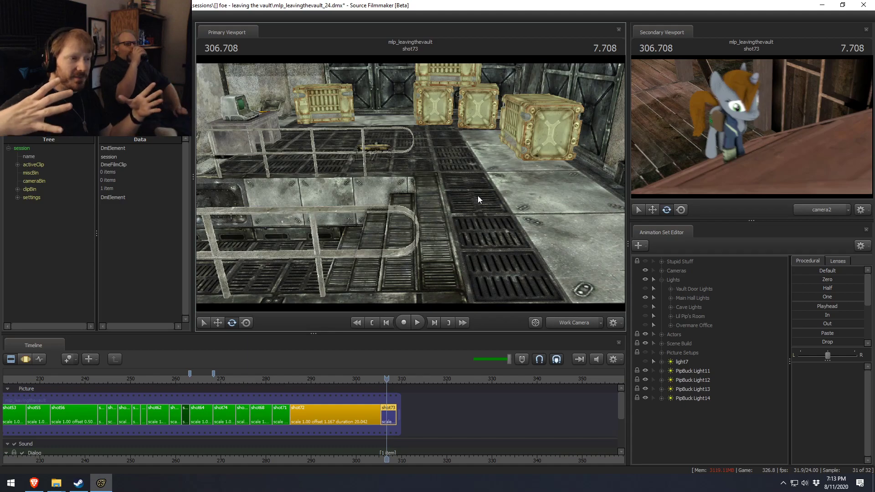
left_click_drag(478, 197, 478, 196)
Examine the yellow vault door control console, the overhead door-opening arm and the large gear-shaped vault door
left_click_drag(411, 187, 397, 177)
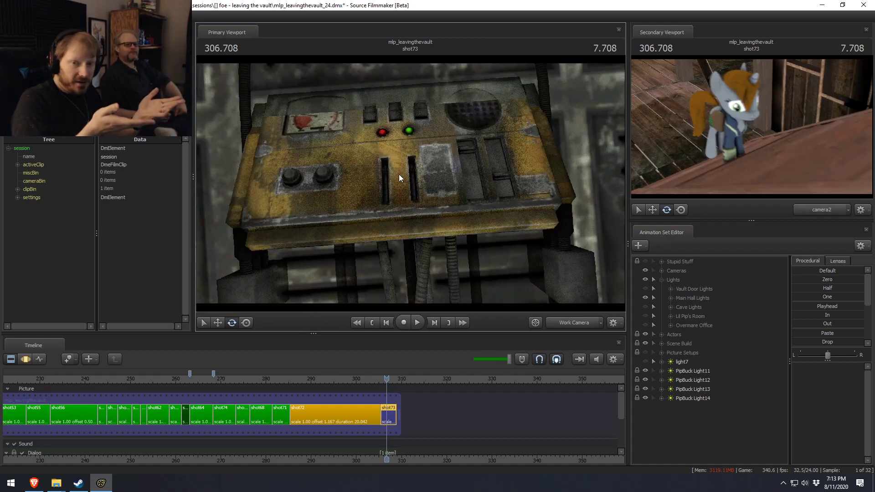
left_click_drag(389, 176, 422, 178)
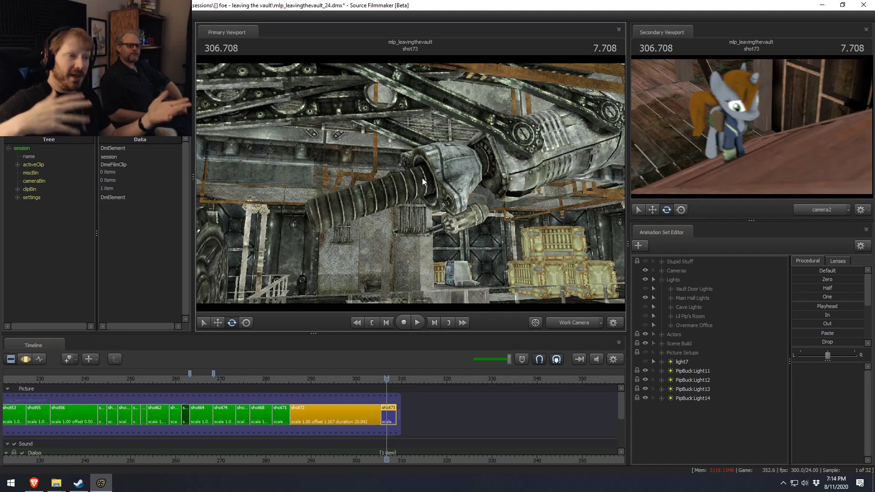
left_click_drag(422, 178, 422, 177)
left_click_drag(408, 214, 365, 239)
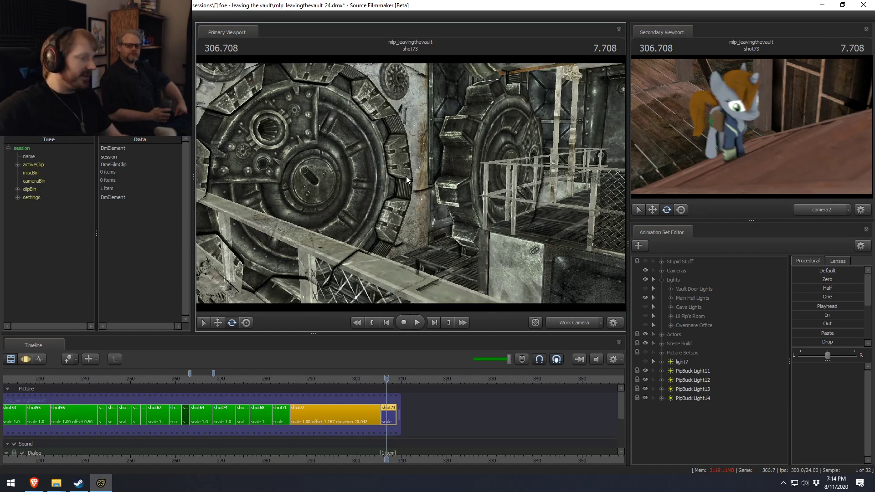
left_click_drag(353, 197, 353, 197)
View the cave area outside the vault door, including its rock pieces, wooden planks and support beams
left_click_drag(515, 229, 514, 228)
key("s")
mouse_move(410, 183)
left_mouse_down()
mouse_move(493, 177)
mouse_move(446, 176)
mouse_move(465, 173)
mouse_move(417, 181)
mouse_move(607, 192)
mouse_move(374, 191)
mouse_move(411, 187)
left_mouse_up()
key("w")
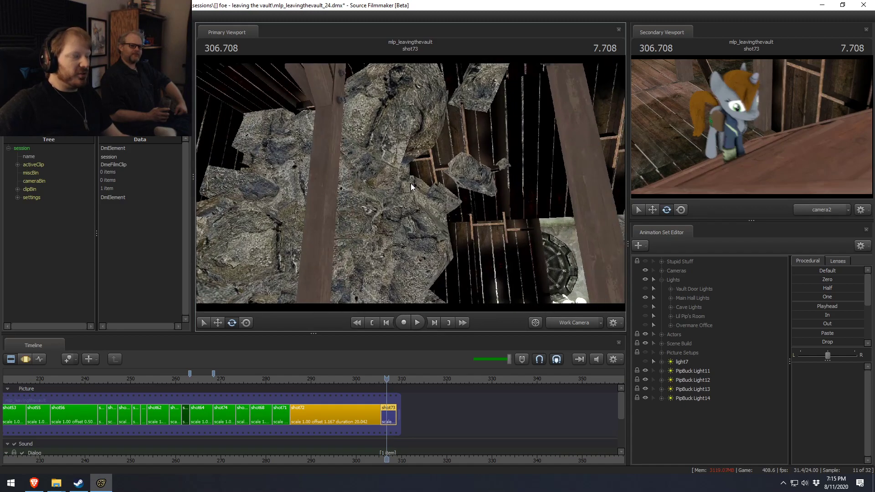
left_click_drag(431, 165, 406, 190)
Enable viewport lighting, hide Main Hall Lights, show Cave Lights, and view the lit cave staircase
right_click(403, 189)
left_click(430, 213)
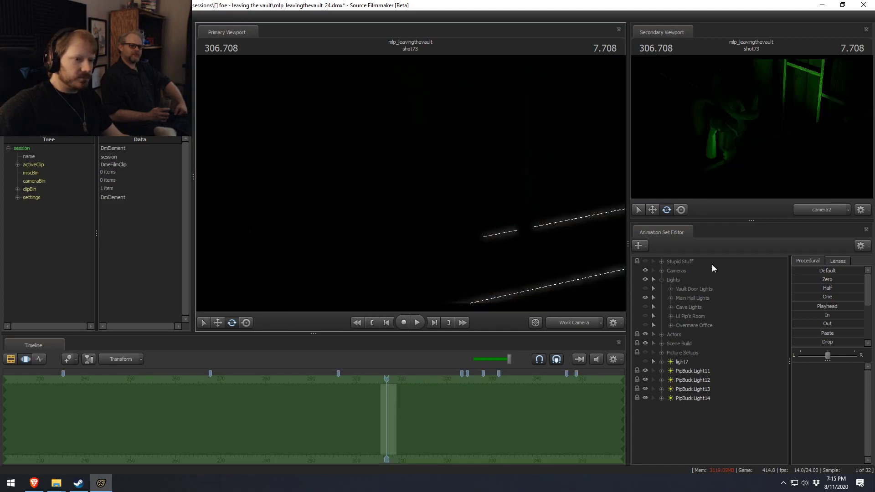
left_click(645, 297)
left_click(645, 306)
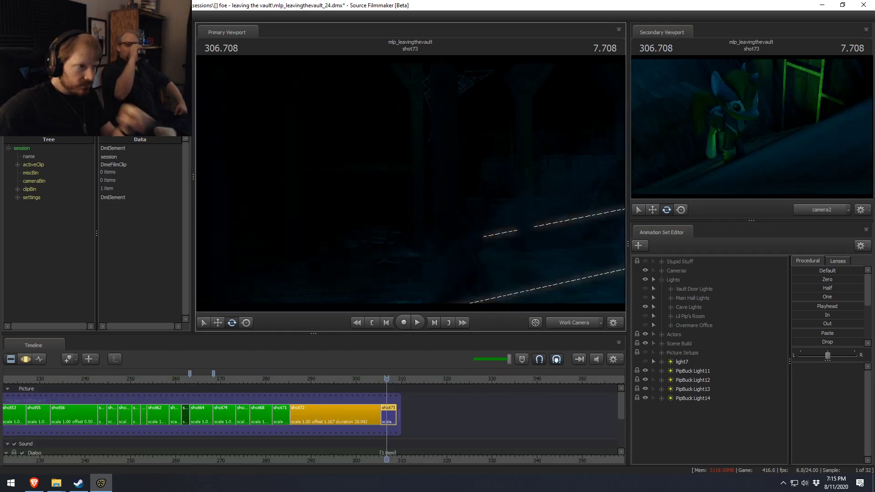
left_click_drag(410, 183, 411, 183)
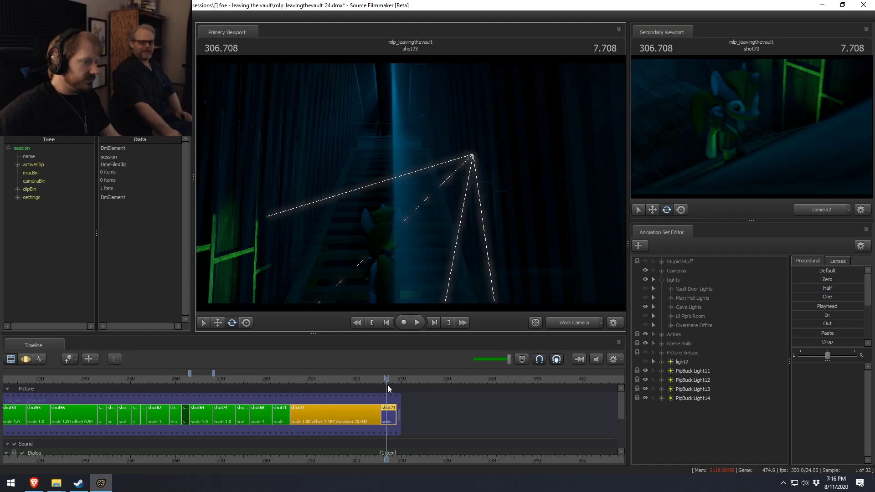
Move the playhead to shot1 at 1.208, match the Work Camera to camera1, and back away to view the whole small set
scroll(387, 385, "down", 5)
left_click(156, 377)
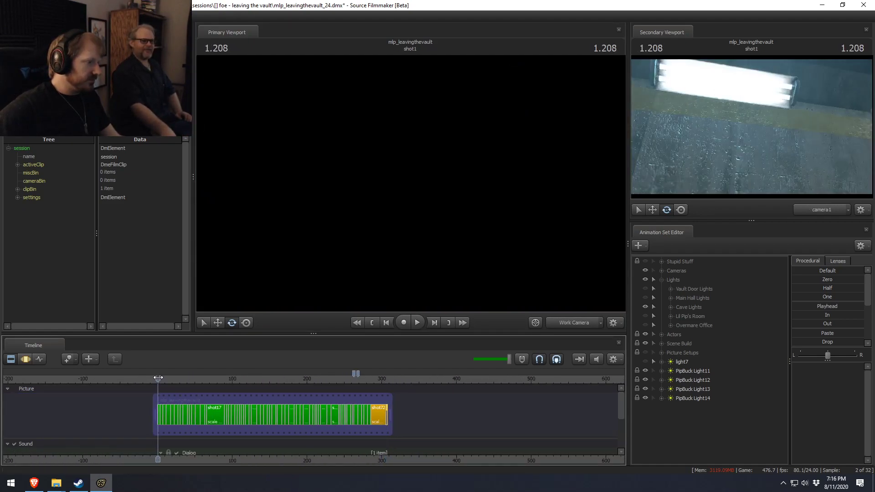
scroll(242, 384, "up", 3)
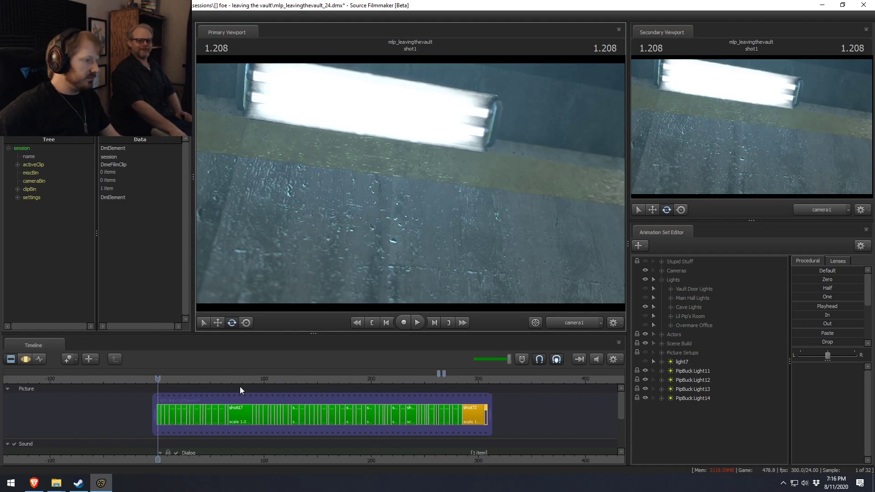
left_click(586, 324, "ctrl")
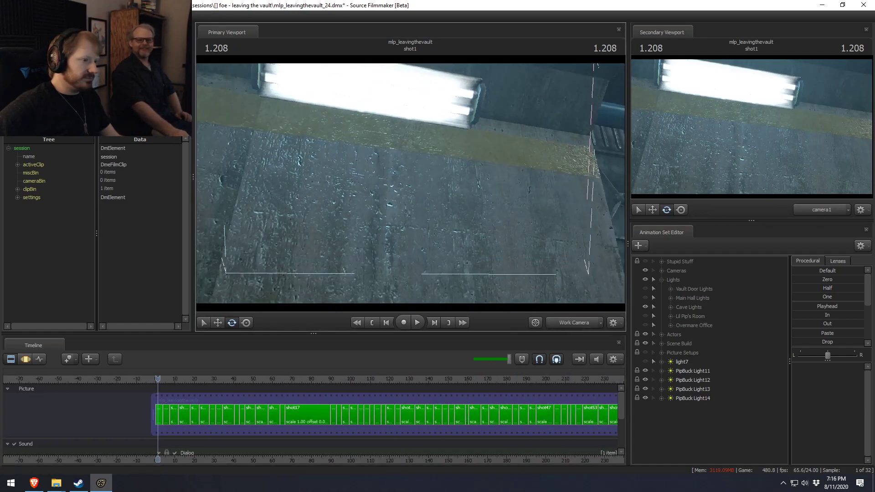
left_click_drag(410, 187, 410, 187)
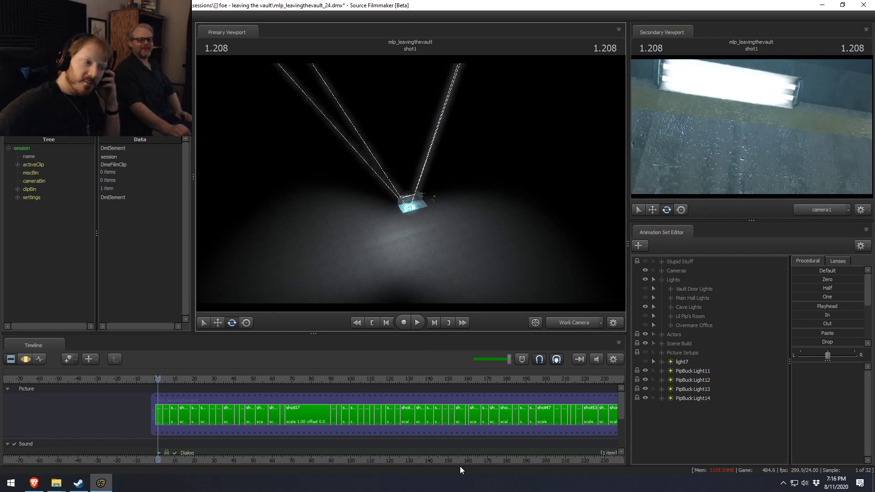
Move the playhead to shot25 at 34.333, turn off viewport lighting and inspect the broadcast room set around the round desk
left_click_drag(465, 461, 371, 458)
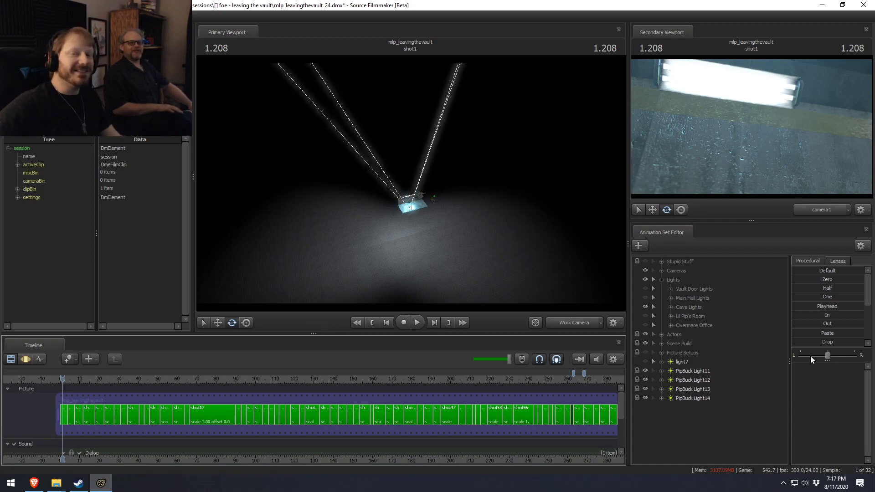
scroll(111, 459, "down", 5)
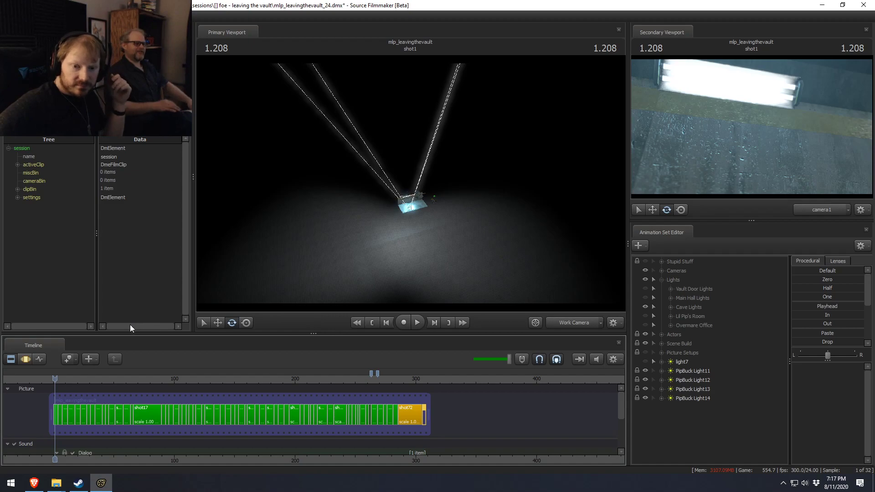
left_click_drag(56, 378, 95, 379)
right_click(483, 216)
left_click(495, 237)
key("w")
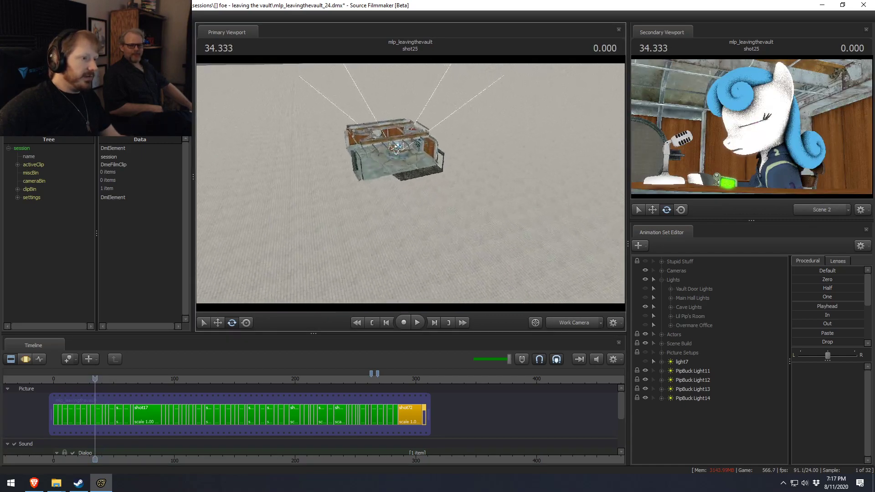
key("w")
key("s")
Turn viewport lighting back on and view the lit pony at the round desk from the front
right_click(503, 199)
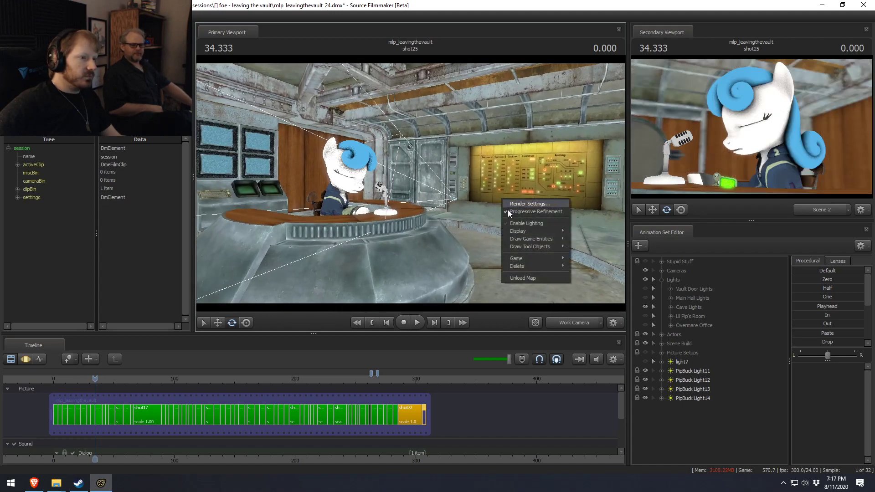
left_click(518, 226)
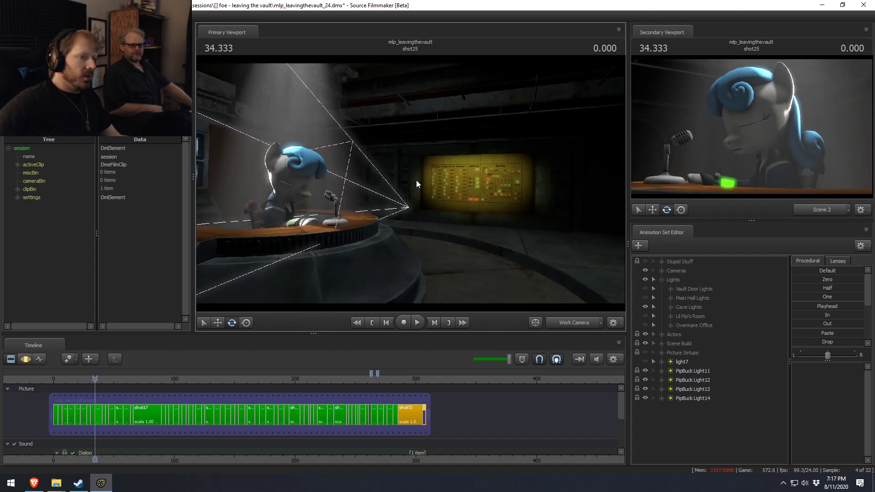
mouse_move(416, 179)
left_mouse_down()
mouse_move(460, 182)
mouse_move(401, 182)
left_mouse_up()
key("s")
key("d")
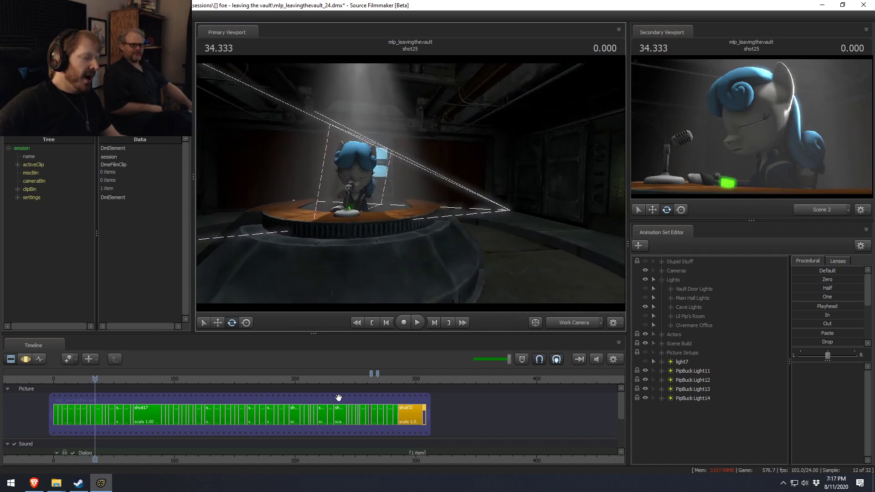
Move the playhead to shot70 at 45.291, match the Work Camera to its camera1 framing and look around the lit cafeteria set
left_click_drag(93, 380, 108, 384)
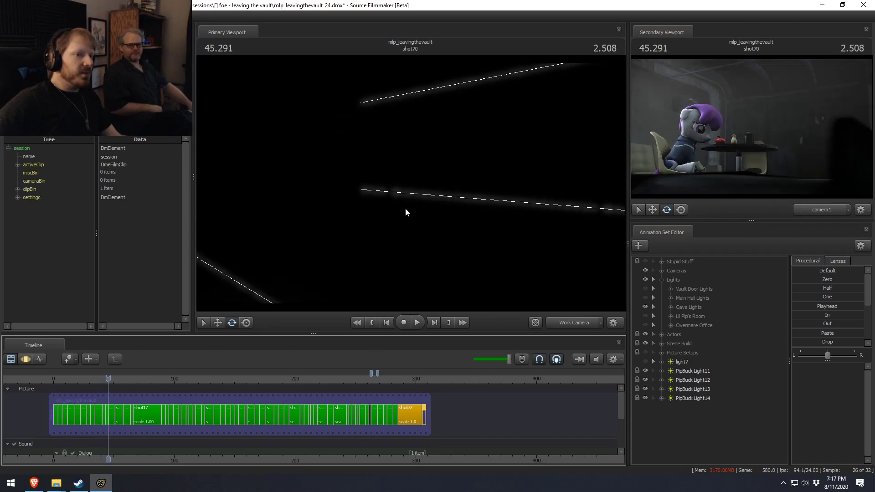
right_click(504, 211)
left_click(461, 223)
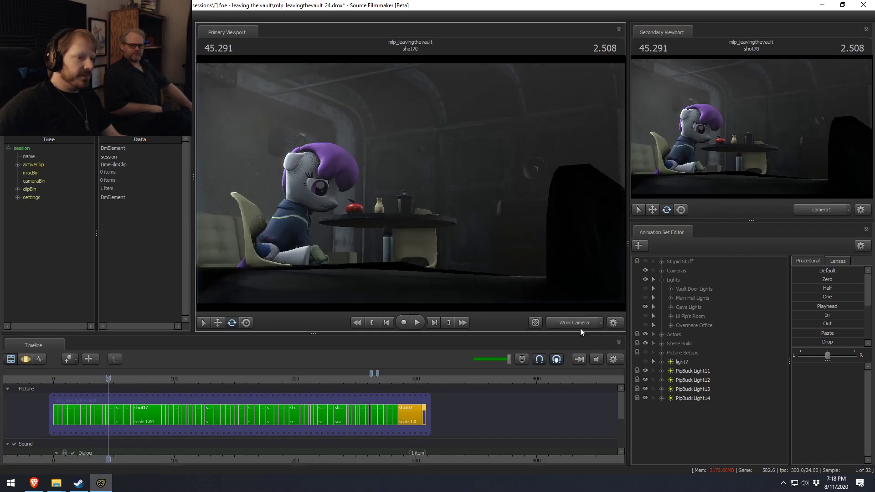
right_click_drag(571, 193, 572, 246)
key("space")
key("space")
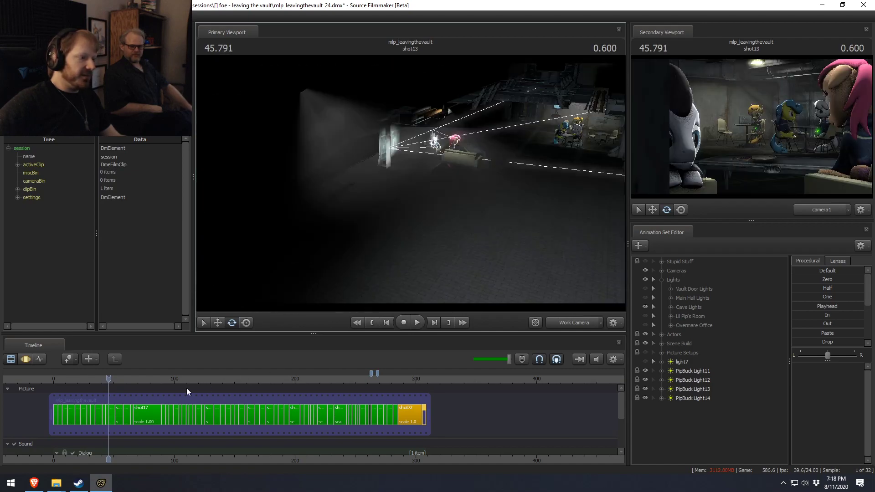
Move the playhead to 50.166 in shot13 and examine the background ponies seated at the cafeteria tables up close
left_click_drag(110, 382, 116, 381)
left_click_drag(364, 237, 394, 173)
key("w")
key("w")
key("z")
key("w")
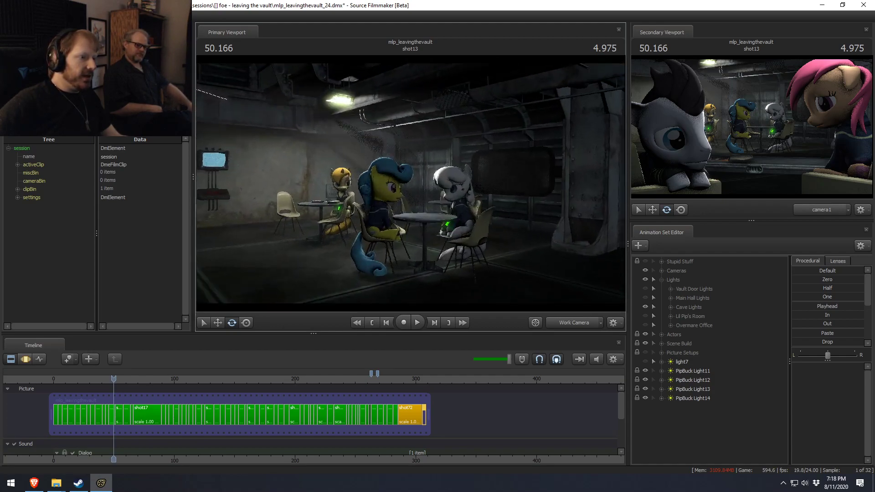
key("s")
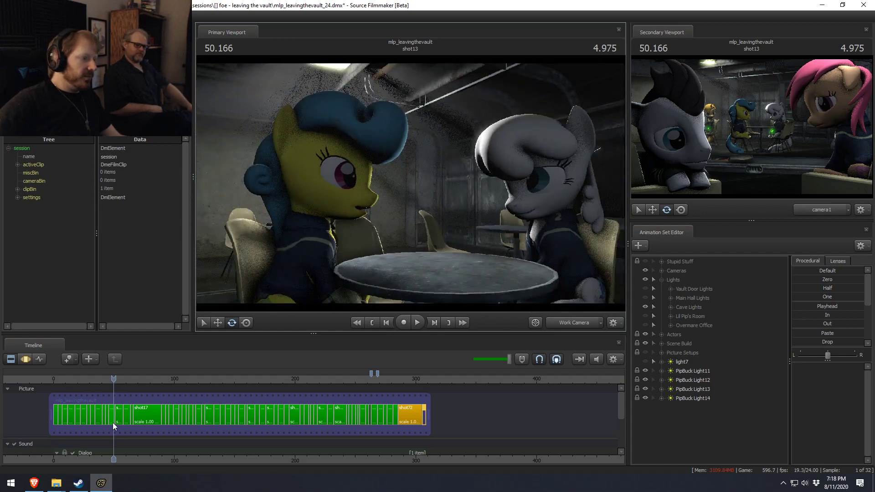
Play part of shot13 from the Work Camera to watch the two background ponies facing each other across the table
scroll(113, 410, "up", 8)
left_click_drag(97, 382, 75, 381)
key("space")
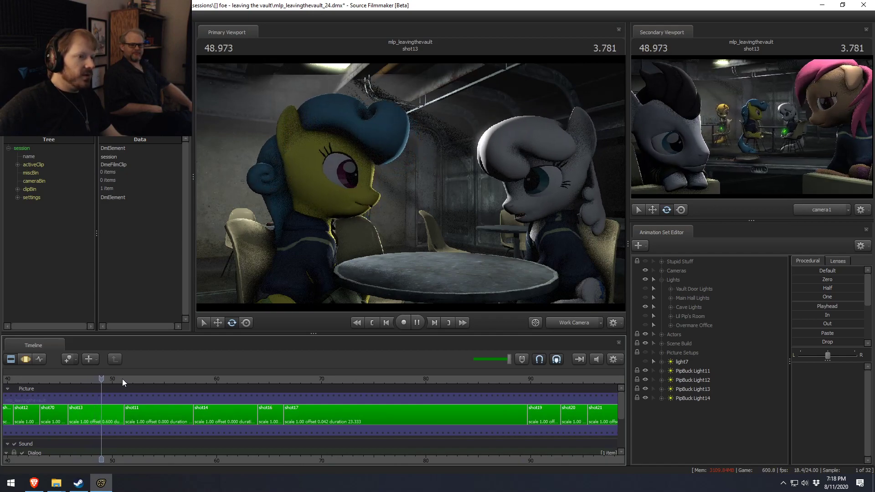
key("space")
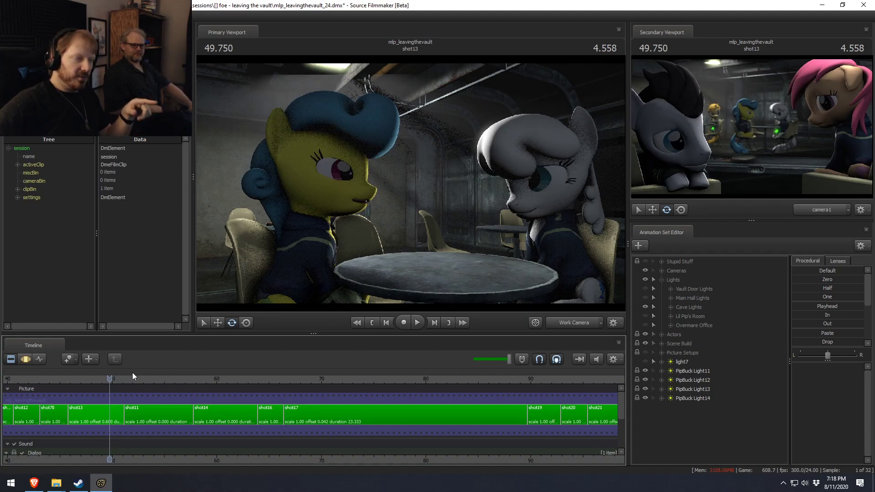
Replay shot13 from 47.708, return to 46.958 and examine the yellow-maned unicorn with the books at the back table
left_click(88, 381)
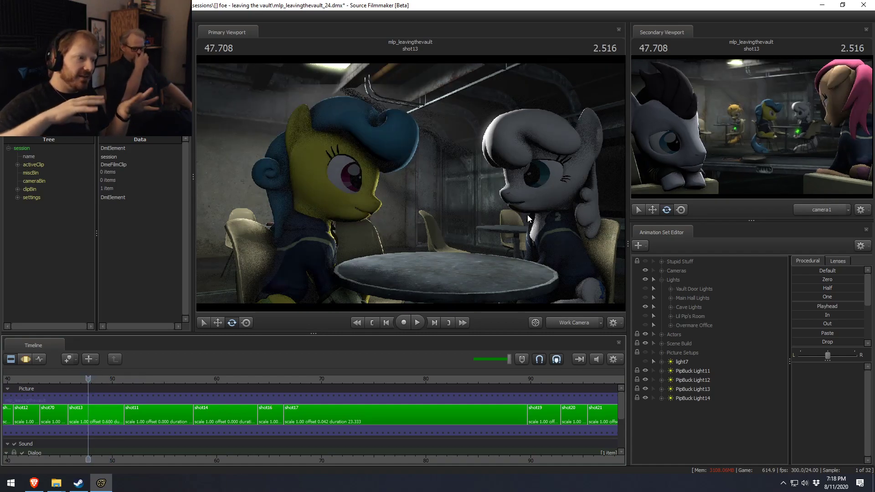
key("space")
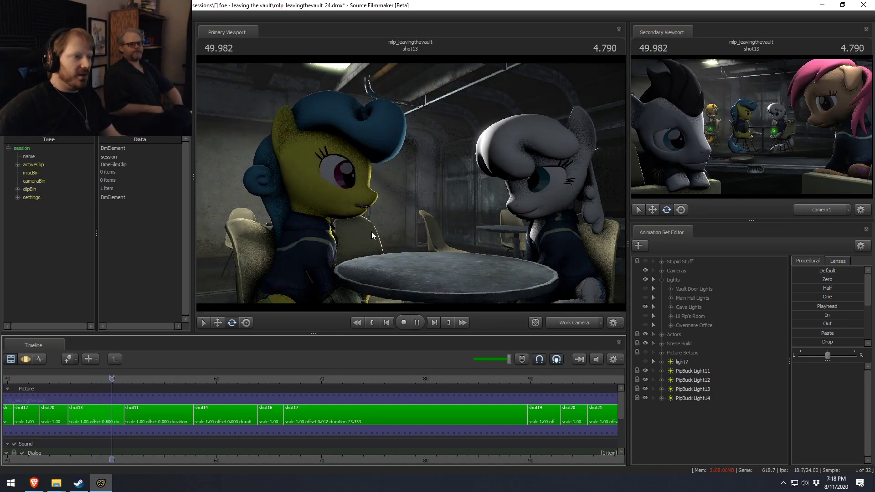
key("space")
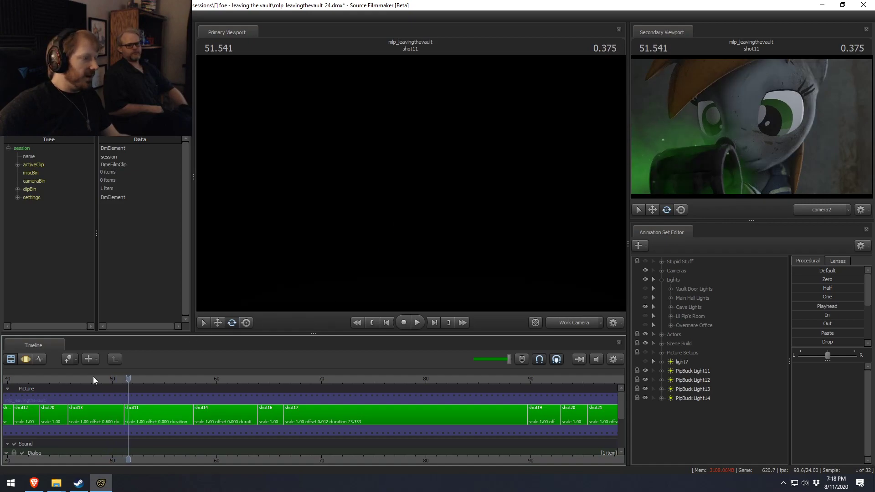
left_click(80, 378)
left_click_drag(410, 183, 369, 203)
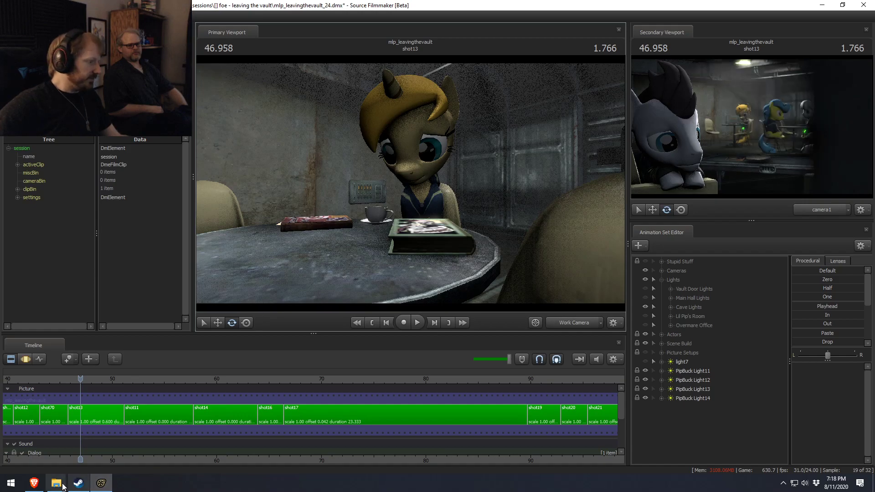
Switch to the Videos folder in File Explorer and look through it for the Destiny video
mouse_move(60, 484)
left_click(44, 435)
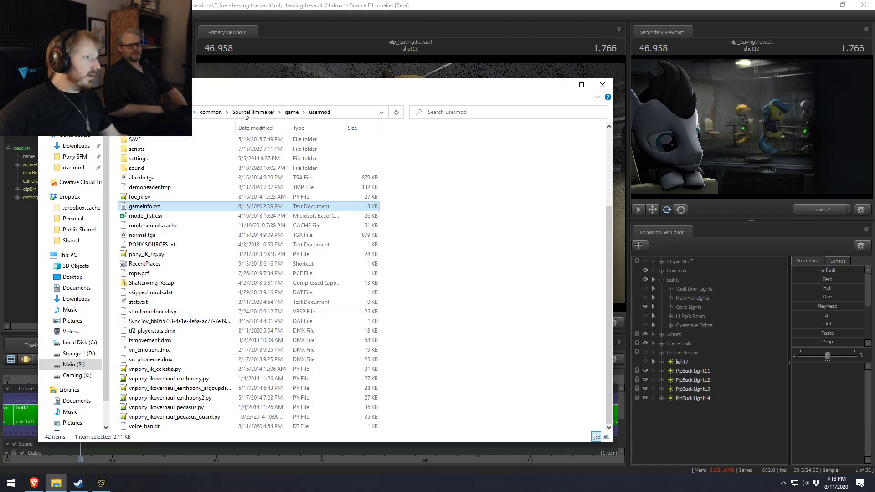
mouse_move(56, 483)
left_click(132, 436)
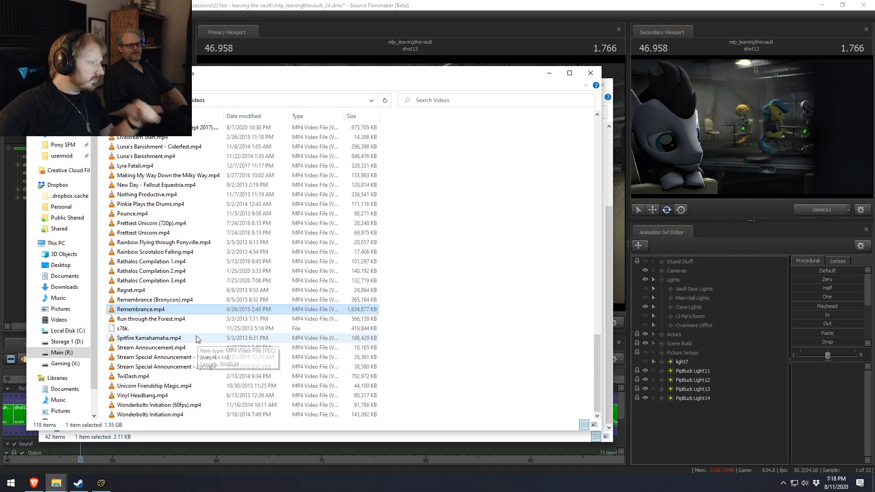
scroll(197, 341, "up", 12)
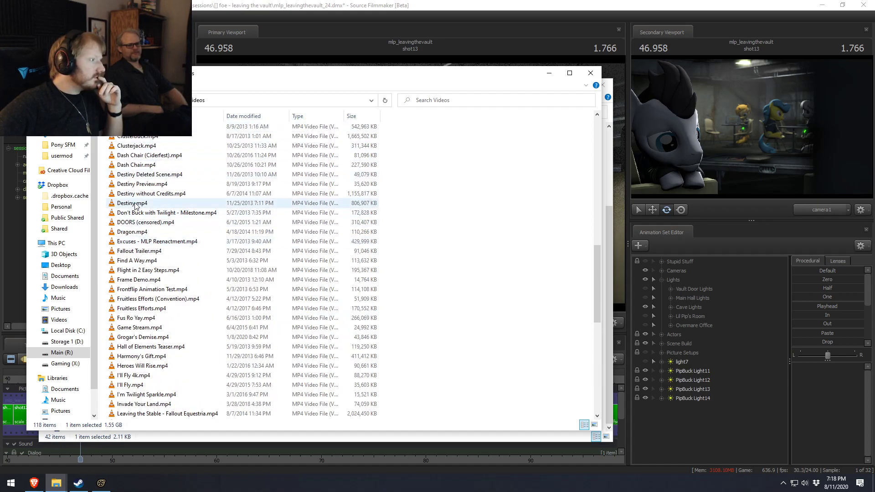
Open Destiny.mp4 in VLC, pause it and seek to 00:37, at the yellow unicorn's scene
double_click(135, 204)
key("space")
left_click_drag(76, 444, 138, 462)
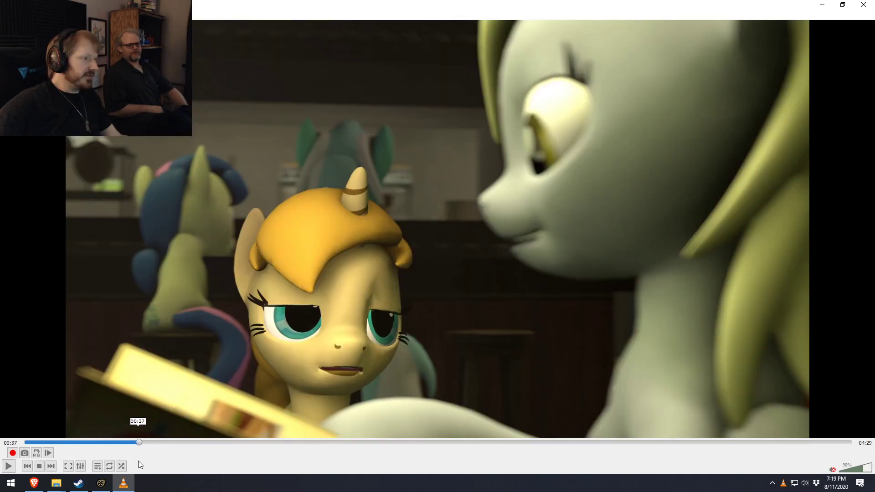
Close the Destiny video and return to the Leaving the Vault session in Source Filmmaker
key("alt+tab")
key("alt+tab")
key("alt+tab")
key("alt+tab")
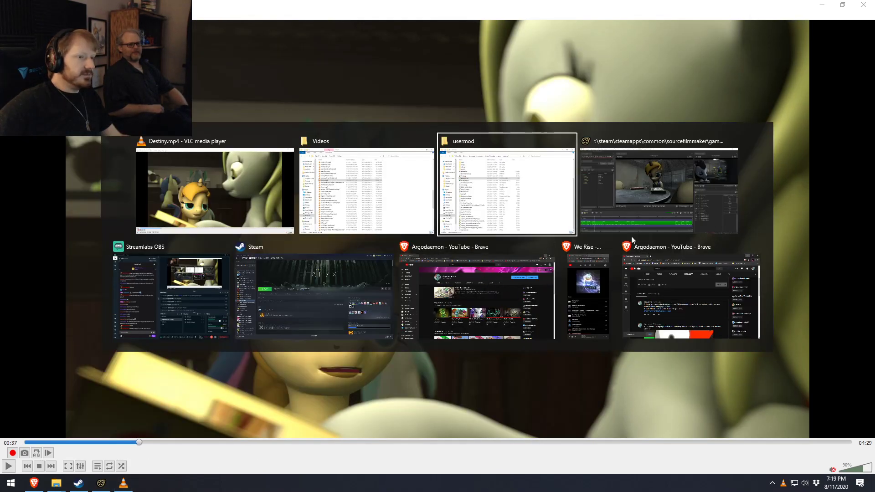
left_click(656, 219)
key("alt+tab")
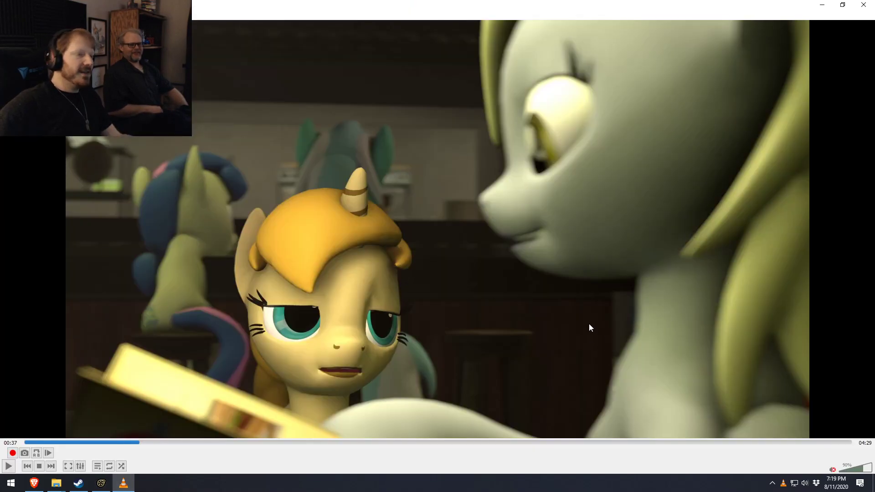
left_click(861, 6)
Play part of shot13 while viewing the yellow-maned unicorn at the back table from the Work Camera
mouse_move(410, 183)
left_mouse_down()
mouse_move(424, 160)
mouse_move(378, 146)
mouse_move(391, 160)
mouse_move(397, 153)
mouse_move(401, 171)
mouse_move(391, 160)
mouse_move(410, 184)
left_mouse_up()
key("space")
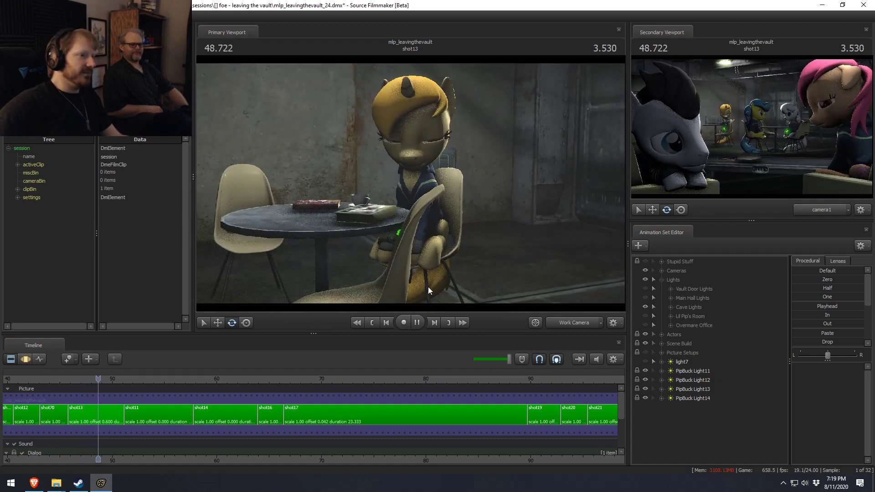
key("space")
left_click_drag(434, 287, 392, 292)
View shot13 through camera1, scrub into shot11 and examine the close-up at 53.666
left_click(581, 323)
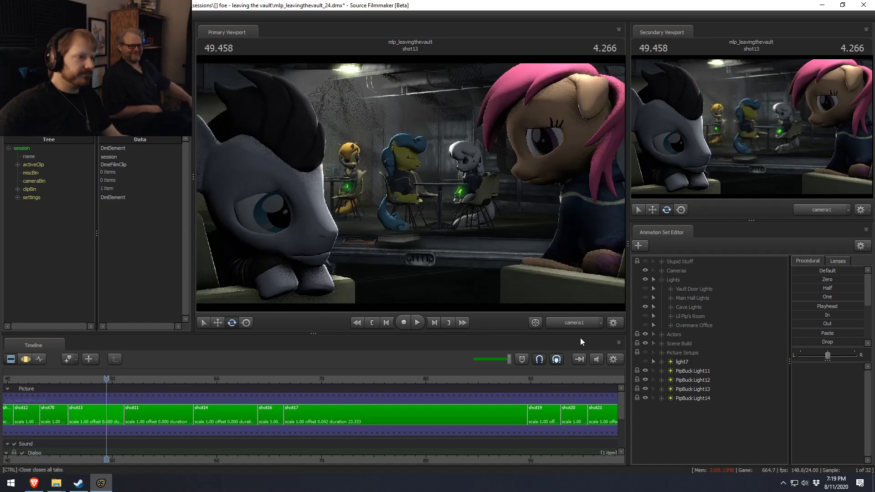
left_click_drag(108, 379, 168, 383)
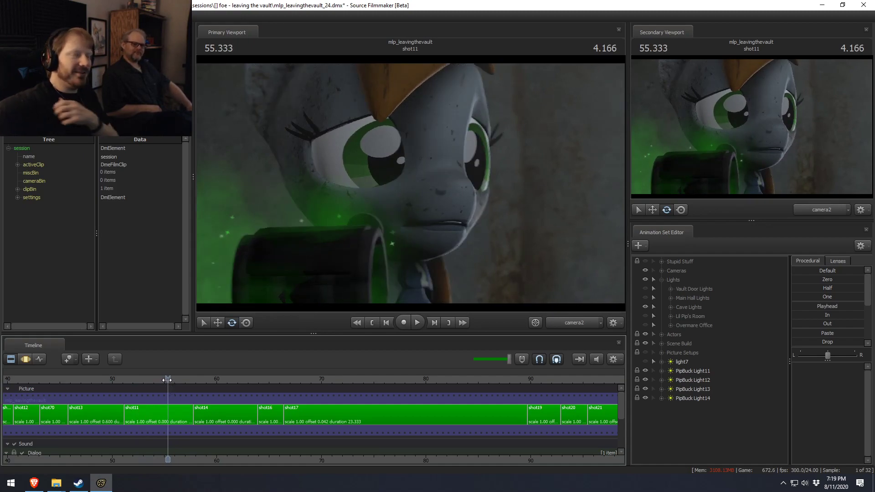
left_click_drag(170, 413, 150, 406)
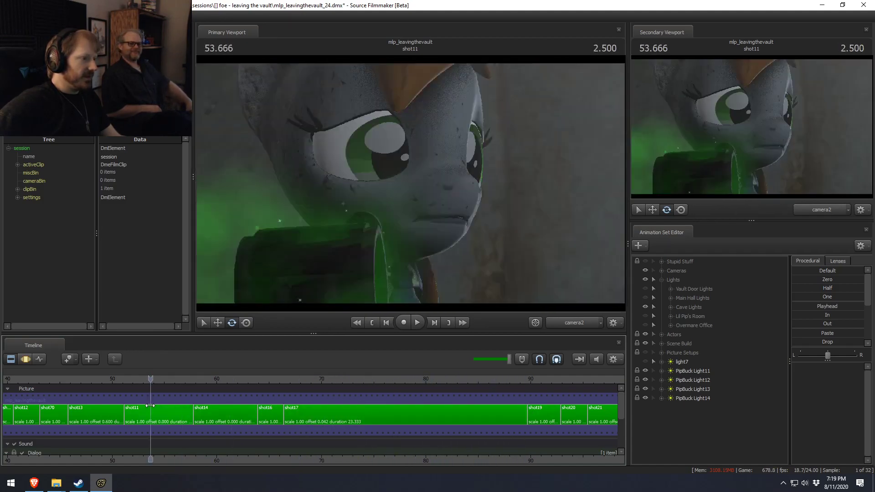
Go to shot7 at 21.291, view it from the Work Camera and turn off lighting in the primary viewport
scroll(340, 384, "down", 5)
left_click_drag(340, 384, 365, 390)
left_click(571, 323)
left_click_drag(410, 184, 410, 184)
right_click(410, 183)
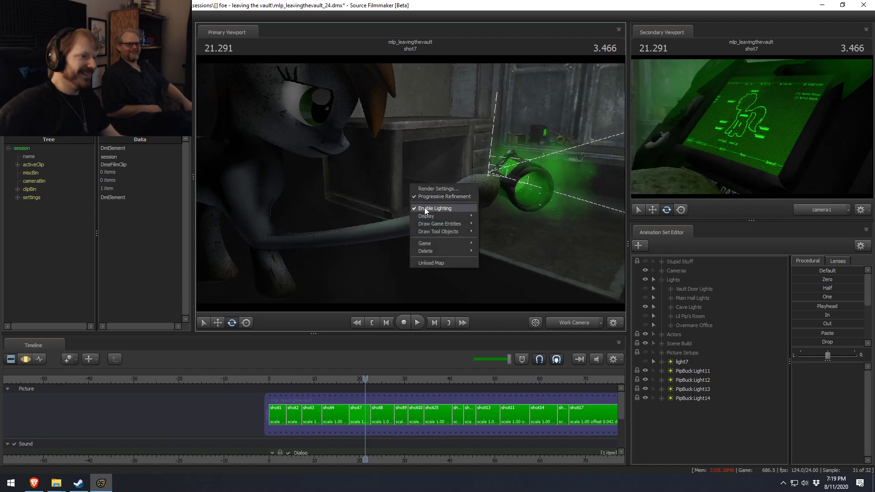
left_click(424, 209)
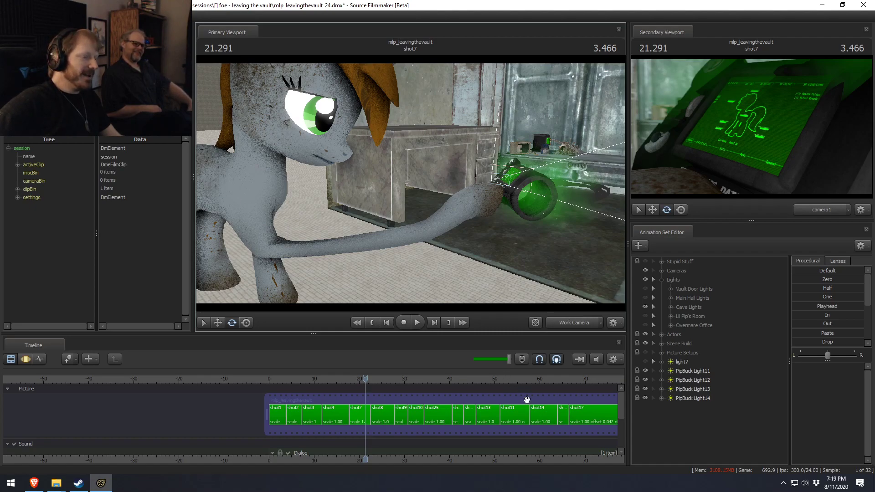
Move the playhead to shot8 at 26.625 and view the unlit shot through camera1
middle_click_drag(525, 455, 200, 392)
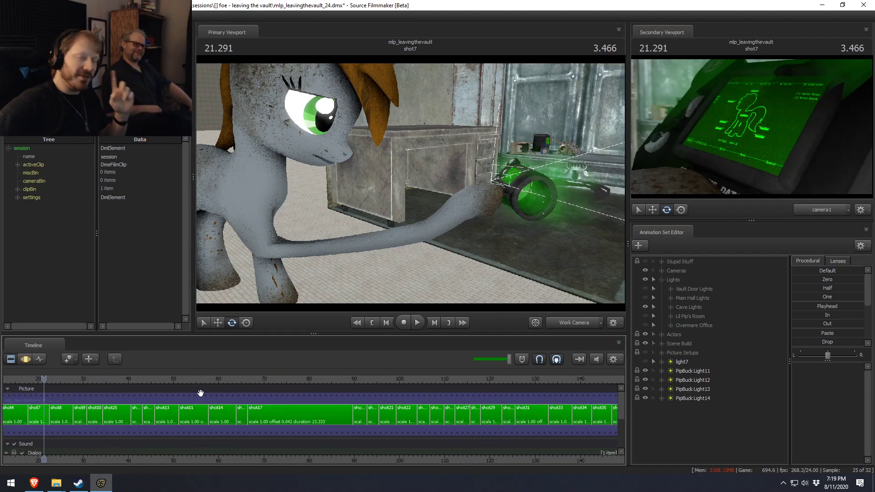
scroll(81, 391, "down", 3)
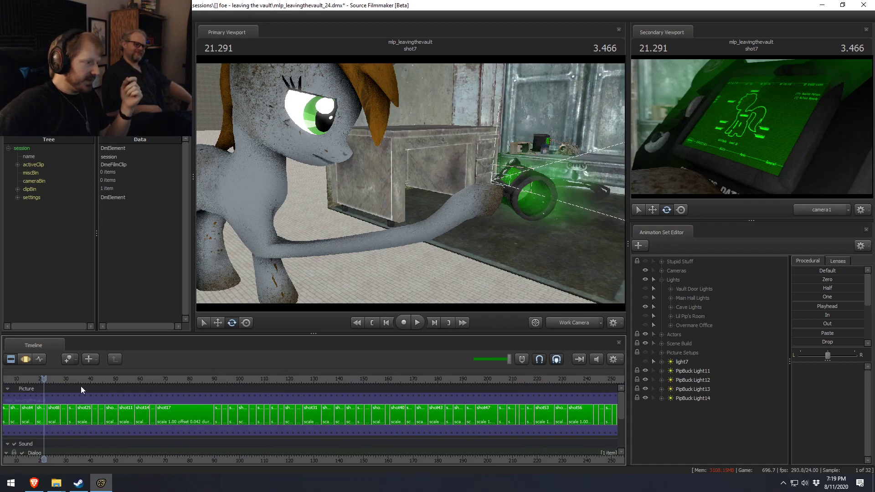
left_click(56, 379)
mouse_move(56, 379)
left_mouse_down()
mouse_move(18, 379)
mouse_move(57, 379)
left_mouse_up()
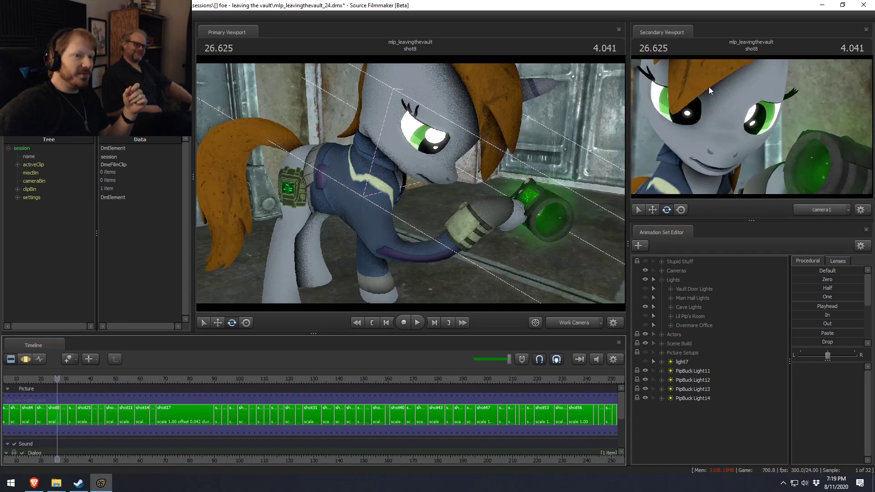
left_click(587, 323)
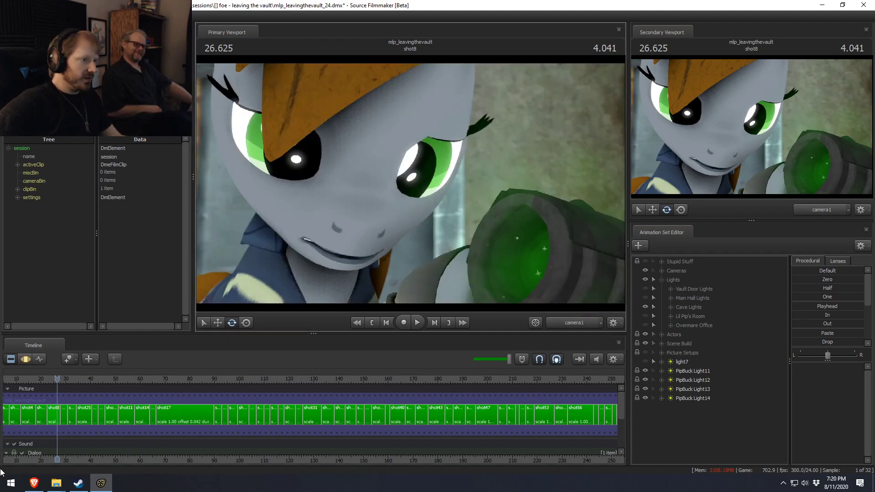
Scrub to shot19, play part of it and return to 90.833 to examine the PipBuck stats screen
left_click_drag(55, 380, 219, 399)
scroll(220, 410, "up", 3)
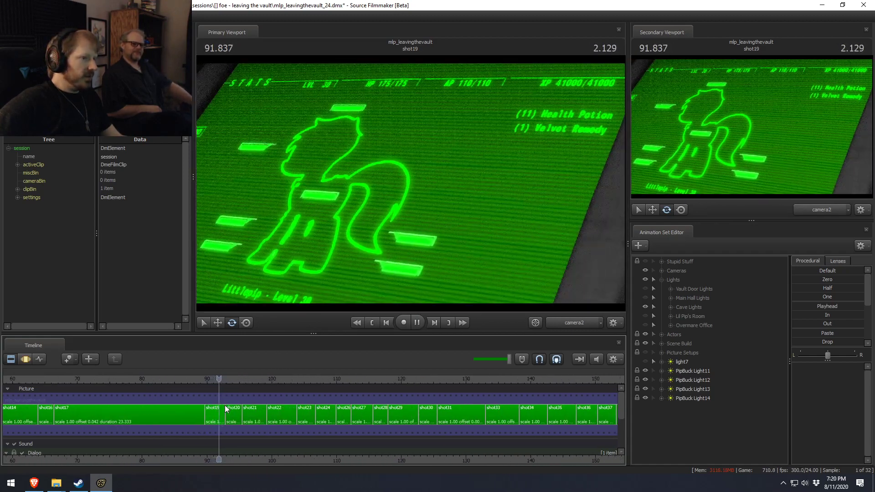
key("space")
left_click(212, 377)
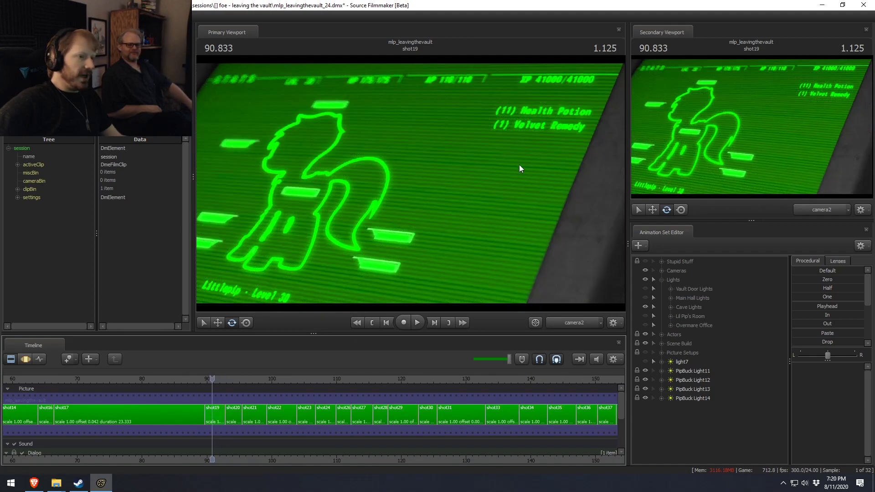
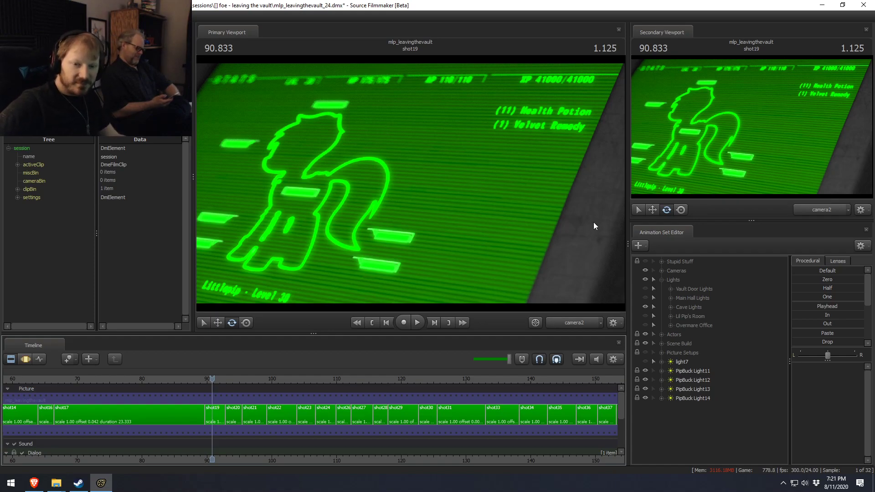
Scrub to shot35 at 143.208 and examine the helmeted guards and crates from the Work Camera
left_click_drag(197, 391, 555, 375)
left_click_drag(507, 458, 166, 455)
left_click_drag(226, 381, 316, 388)
left_click_drag(334, 388, 211, 377)
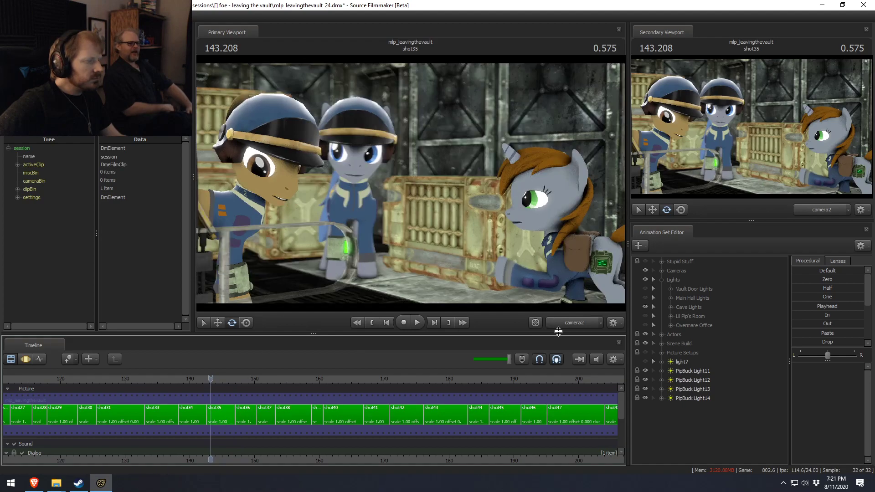
left_click(571, 322)
left_click_drag(506, 246, 401, 248)
key("w")
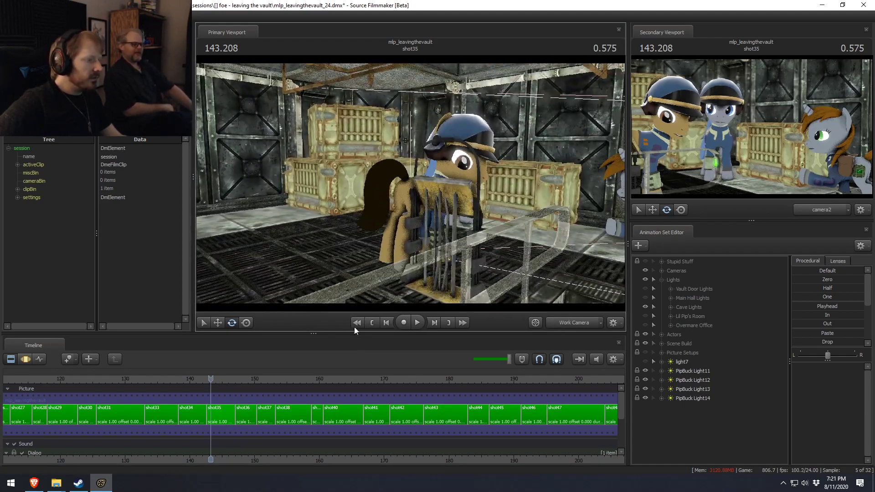
Scrub back to shot33, compare the Work Camera view with camera2 and play part of the guard scene
left_click_drag(233, 386, 174, 391)
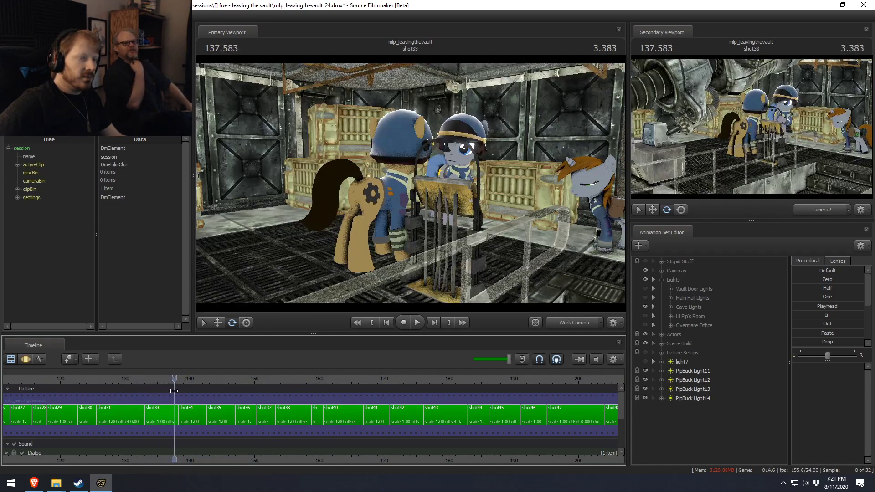
left_click(581, 320)
left_click(581, 321, "ctrl")
key("w")
left_click_drag(456, 228, 409, 183)
left_click(554, 321)
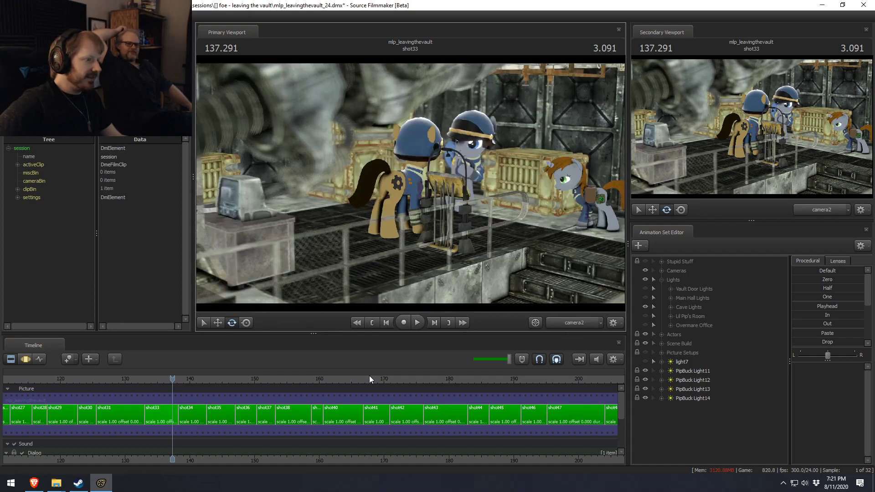
left_click_drag(441, 390, 166, 385)
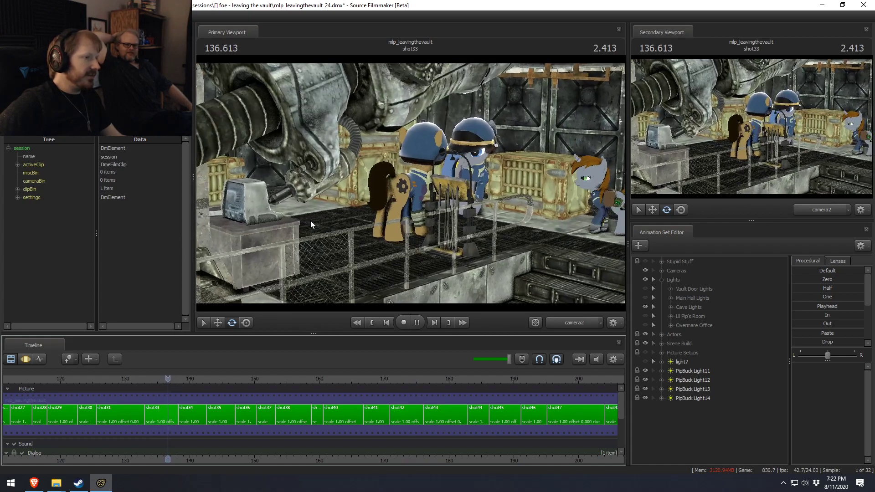
Move to shot40 at 163.875 and inspect the guard and the unicorn by the crates from the Work Camera
left_click_drag(235, 382, 345, 382)
left_click(574, 323)
left_click(573, 333)
mouse_move(406, 184)
right_mouse_down()
mouse_move(407, 207)
mouse_move(407, 184)
right_mouse_up()
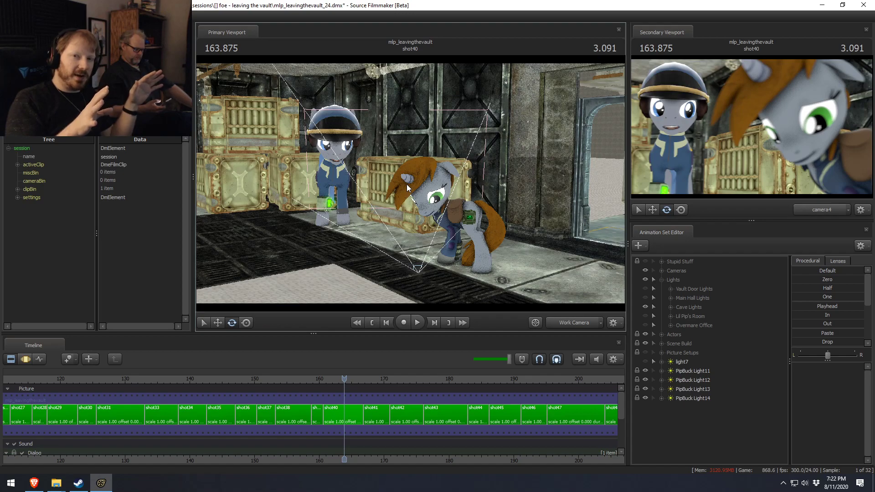
left_click_drag(406, 184, 450, 207)
Scrub through the later shots to shot53 at 219.083 to examine the walkway set
left_click_drag(344, 379, 585, 413)
scroll(611, 421, "down", 3)
middle_click_drag(594, 457, 126, 394)
left_click_drag(130, 381, 197, 392)
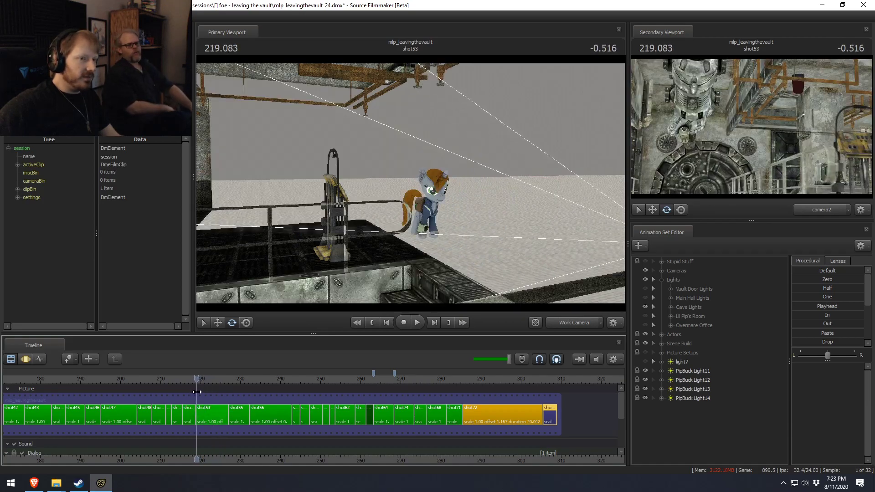
Play shot56 up to 242.500 while watching the vault door's mechanical arm from the Work Camera
left_click(565, 319, "ctrl")
mouse_move(528, 276)
left_mouse_down()
mouse_move(492, 274)
mouse_move(527, 277)
left_mouse_up()
key("space")
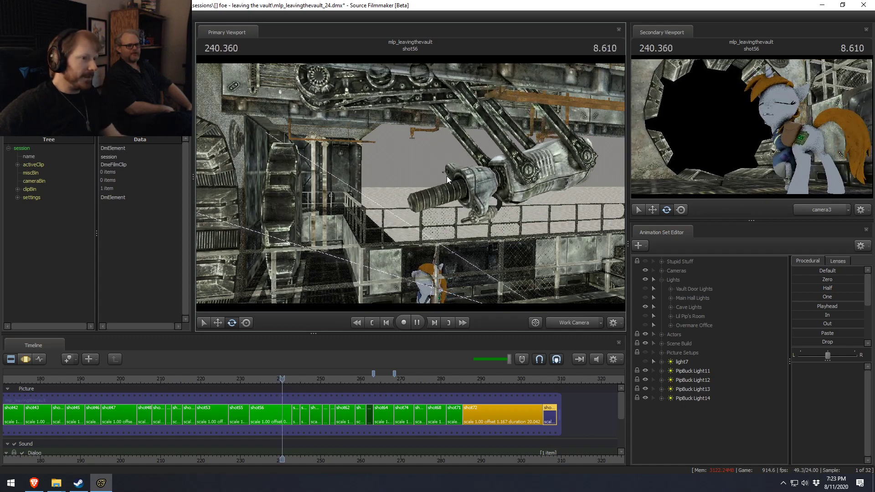
key("space")
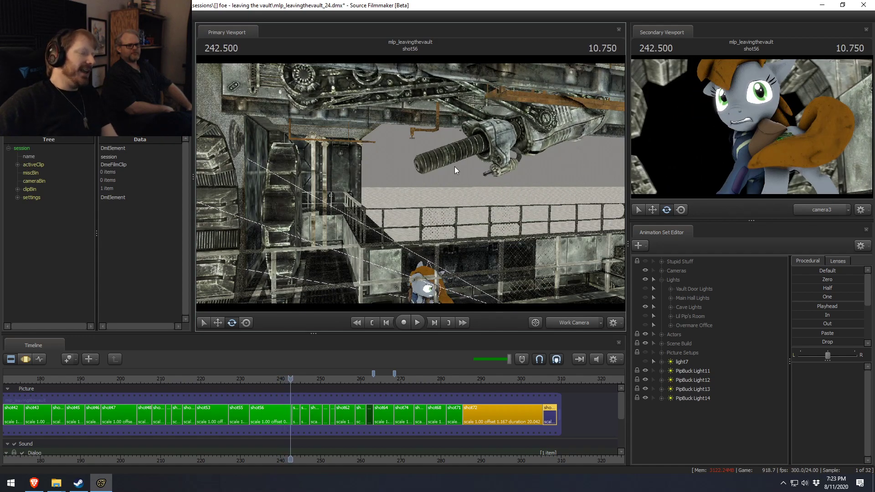
Replay shot56 from 232.375 in short bursts to examine how the arm moves the vault door
left_click_drag(265, 388, 250, 389)
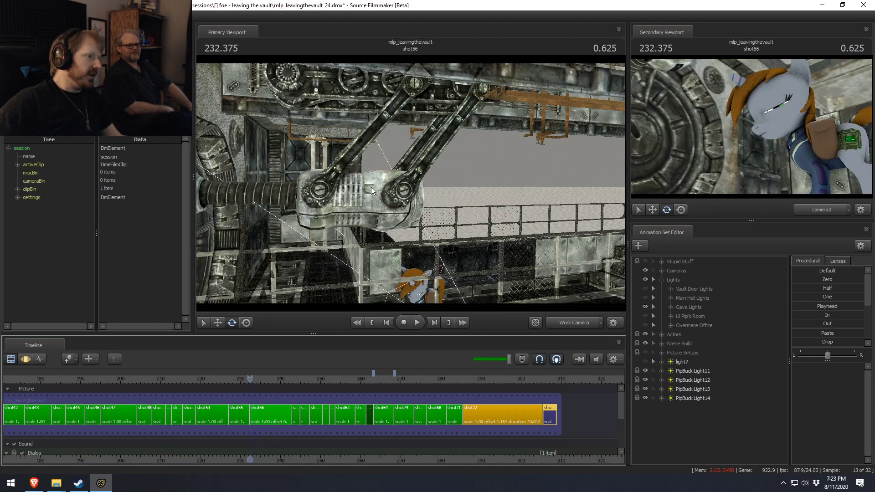
key("space")
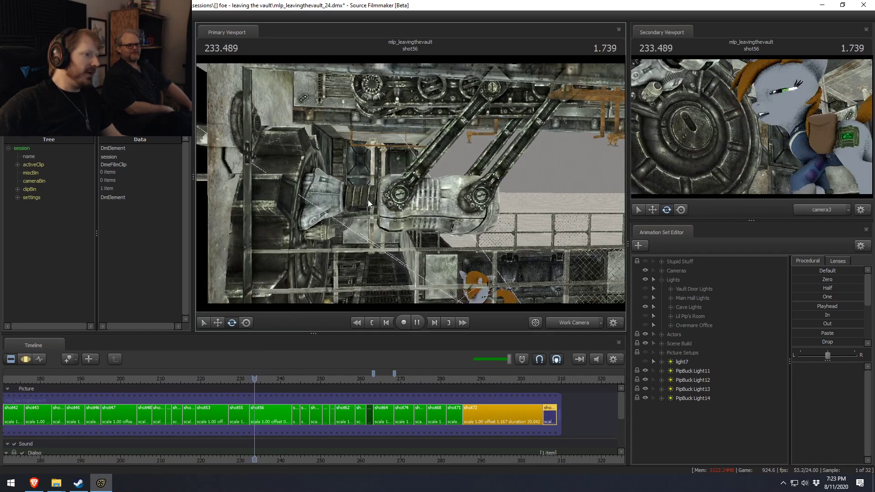
key("space")
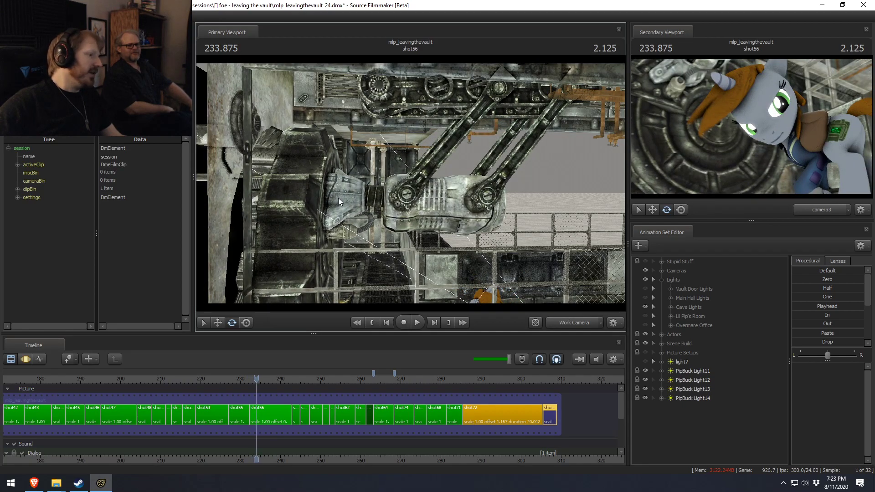
key("space")
key("space")
key("space")
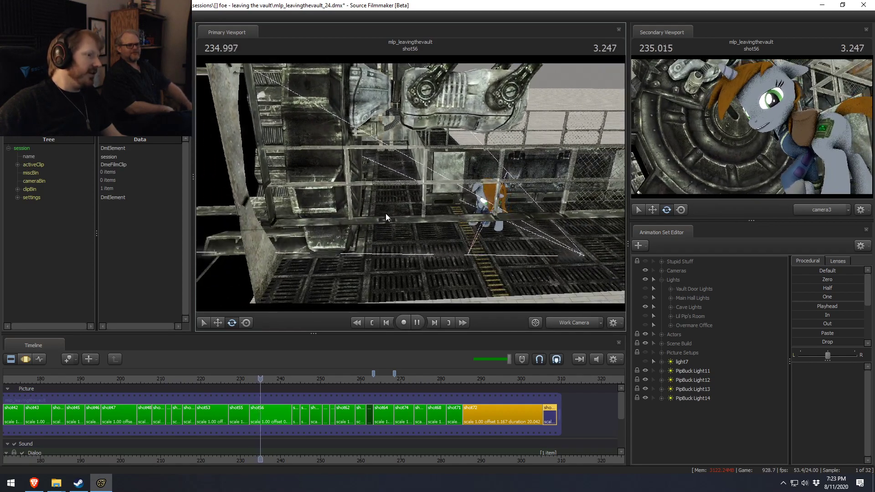
key("space")
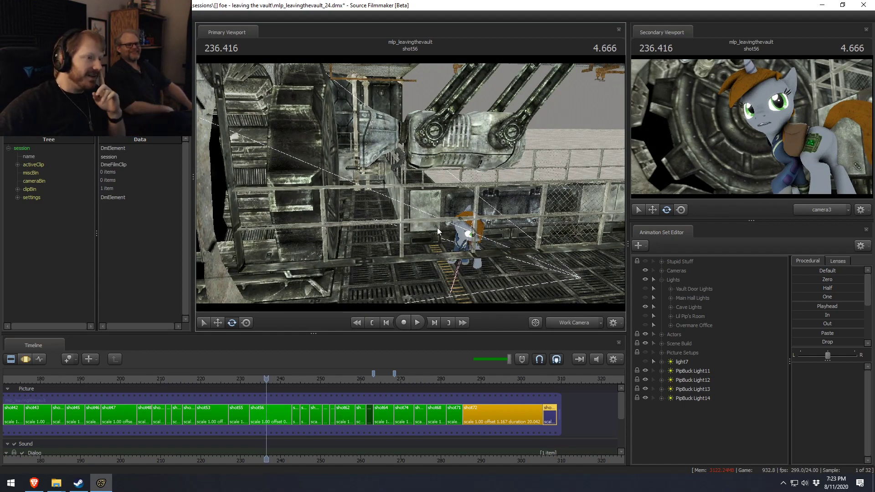
key("space")
key("space")
Play the section around the end of shot56 in short bursts while inspecting the scene from different angles
left_click_drag(268, 380, 297, 385)
left_click(584, 322)
left_click_drag(538, 255, 538, 223)
key("s")
left_click_drag(411, 183, 390, 182)
key("space")
key("space")
key("w")
key("s")
key("space")
key("space")
key("d")
Move to shot57 at 243.416 and examine the galloping ponies outside the shot camera's frame from the Work Camera
left_click_drag(288, 381, 294, 381)
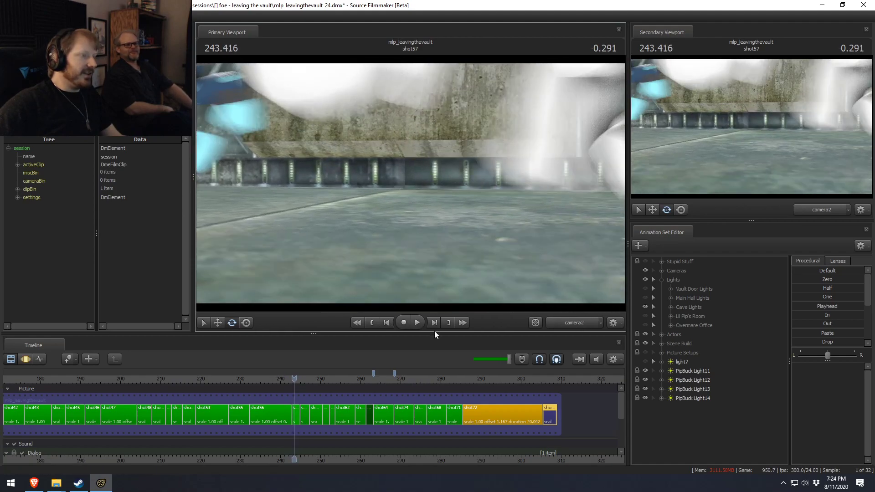
left_click(569, 323, "ctrl")
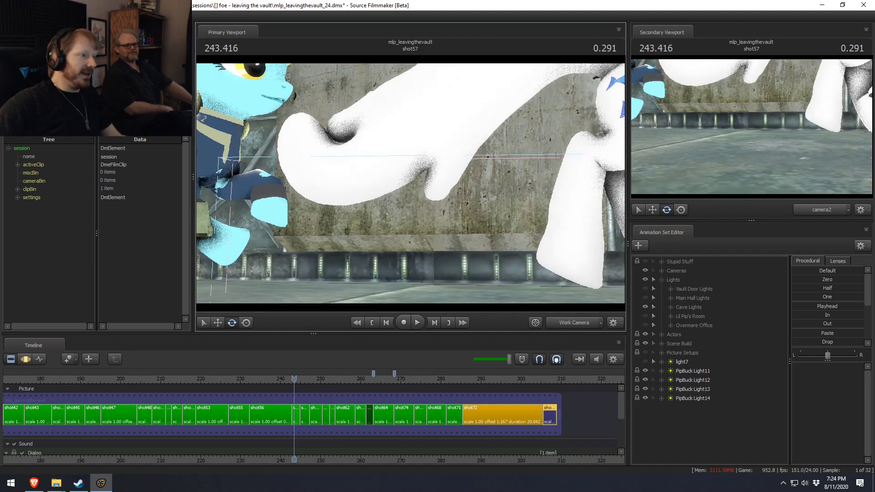
key("w")
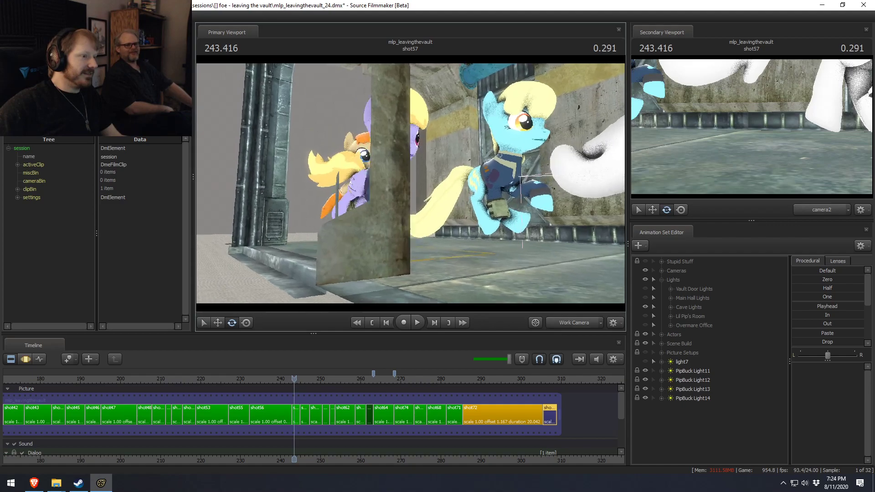
key("a")
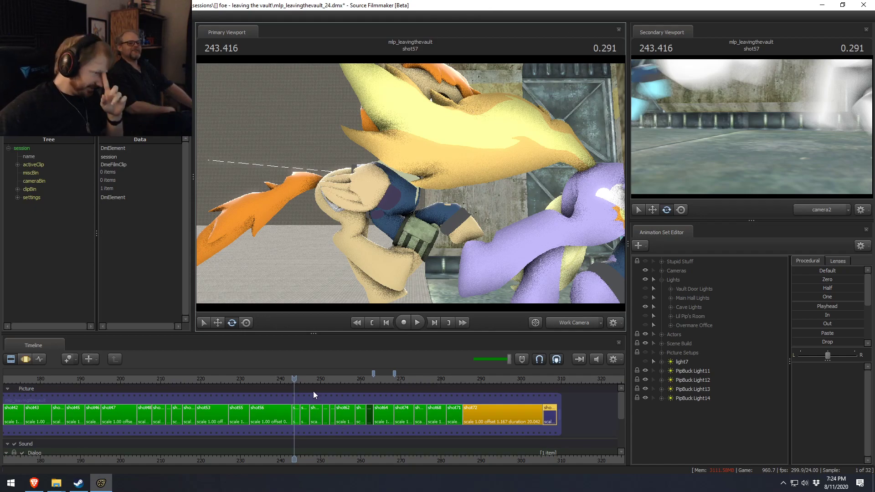
Check shot58 from the Work Camera at 245.583, and scrub on to the helmeted guard in shot60 through camera2
left_click(304, 379)
left_click_drag(412, 183, 412, 189)
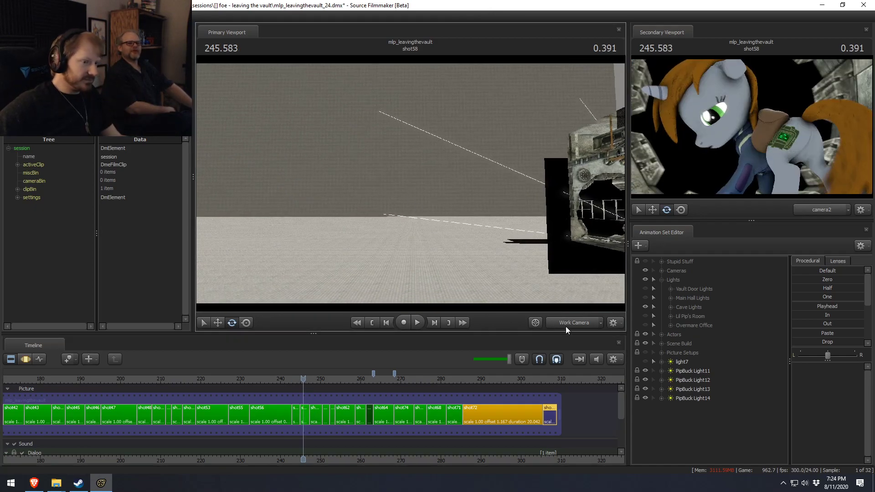
key("F4")
left_click_drag(303, 386, 322, 385)
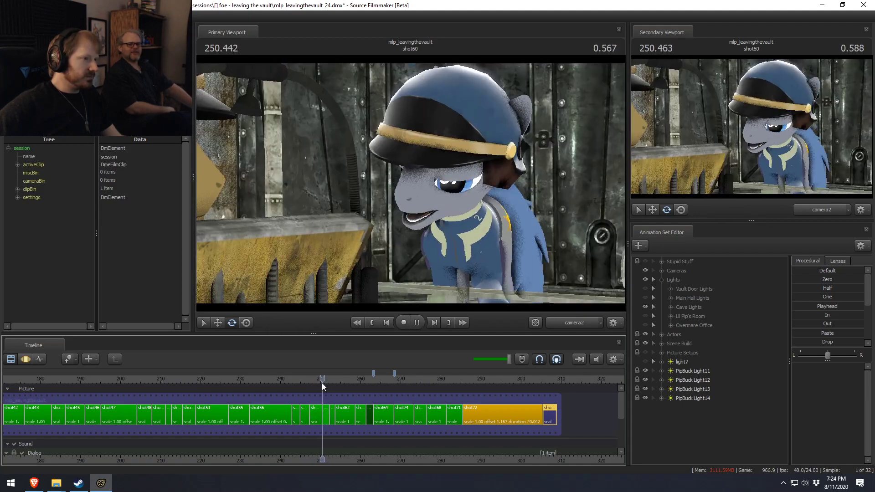
Stop playback in shot60 and scrub through shot64 and shot74 to 274.625 in shot67, comparing the Work Camera with the shot camera
key("space")
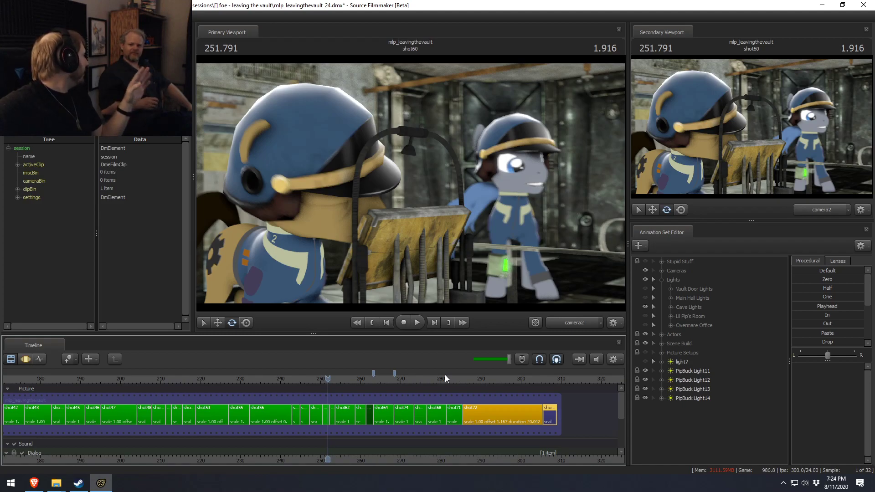
left_click_drag(325, 378, 388, 395)
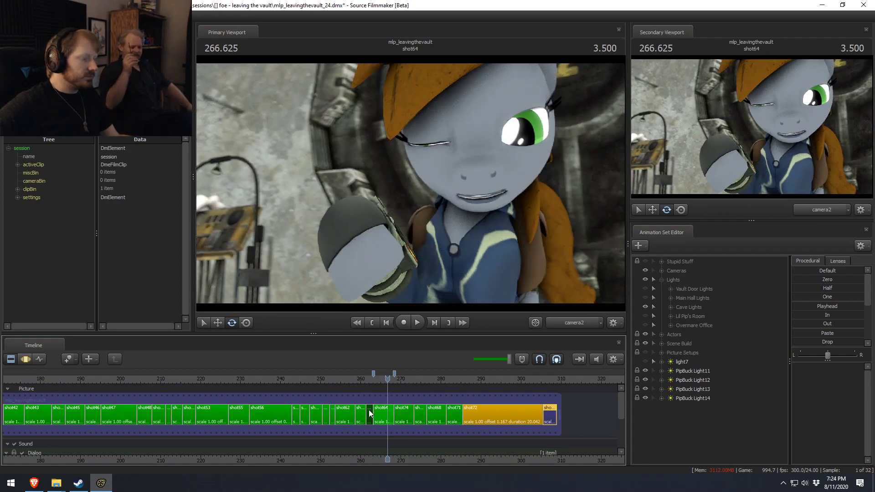
left_click(405, 381)
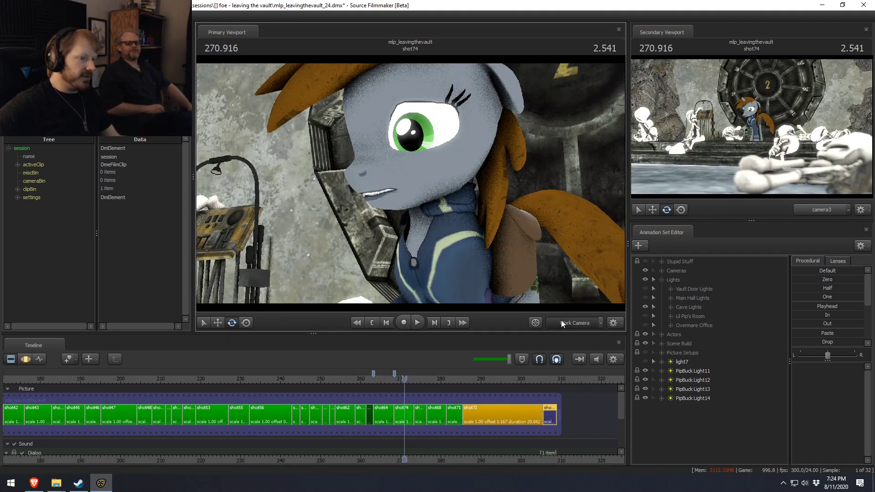
left_click(561, 321)
left_click_drag(412, 379, 436, 374)
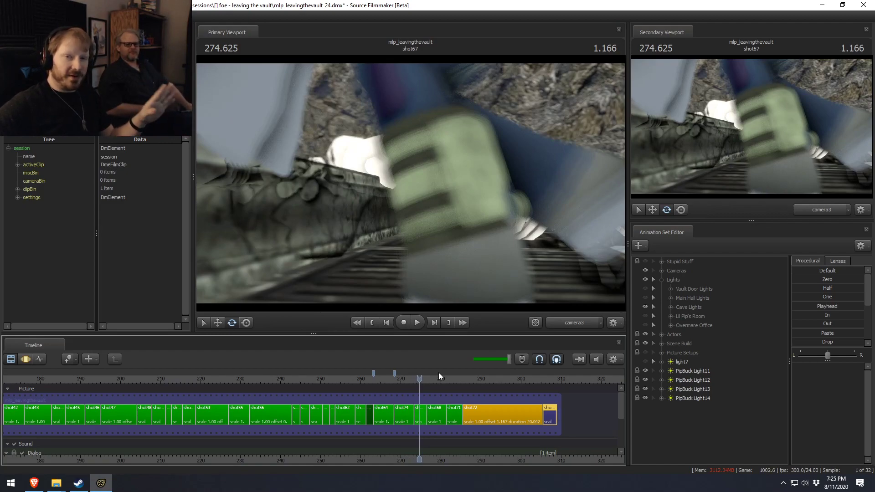
Examine the pony and skeletons of shot67 from the Work Camera and play the walk until 276.041
left_click(560, 324)
key("s")
left_click_drag(410, 183, 376, 310)
key("s")
key("d")
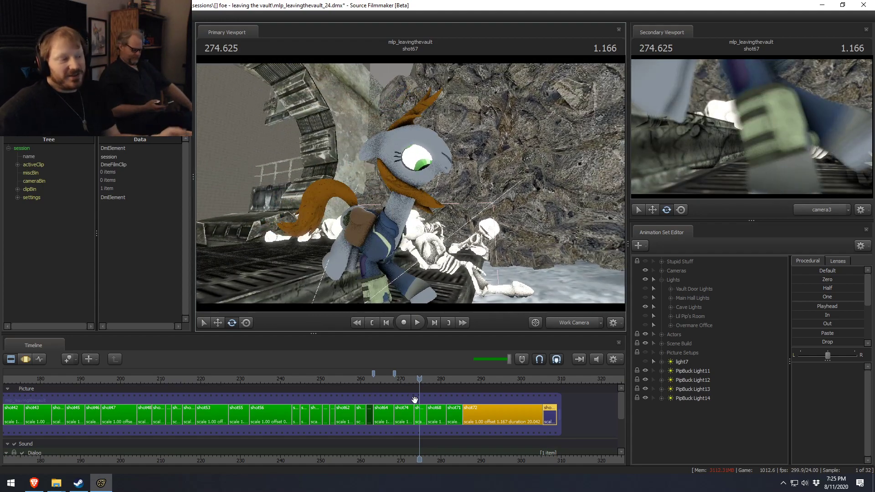
left_click(410, 379)
key("space")
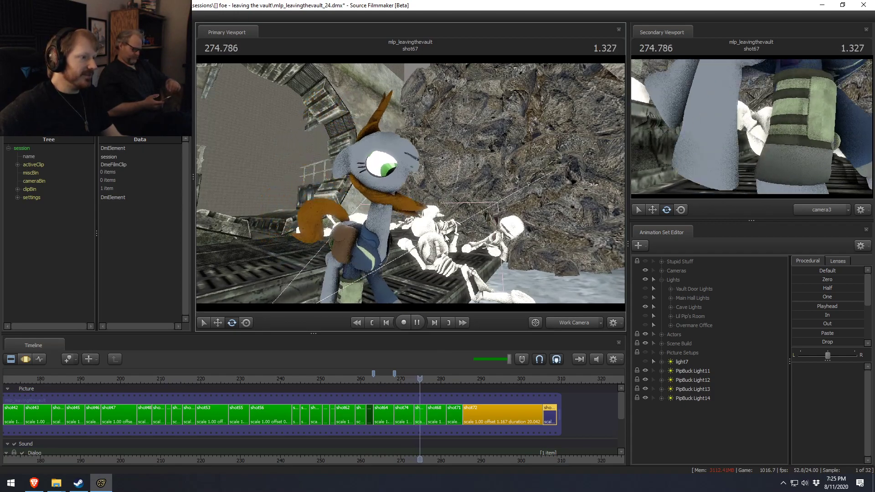
key("space")
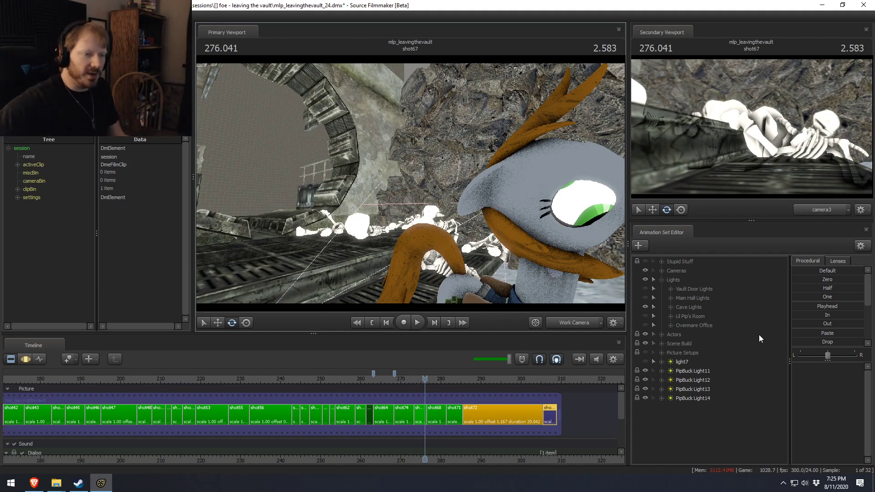
left_click(645, 270)
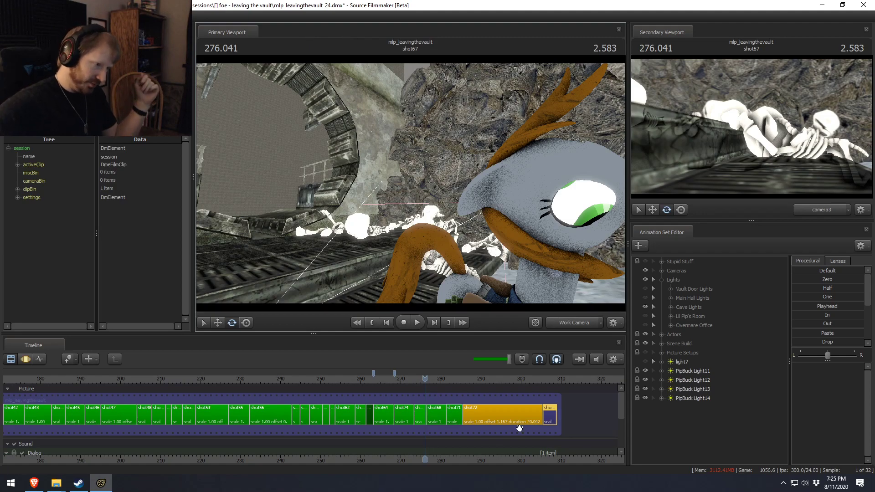
Play a bit of shot68 from 277.083, return to the shot camera and scrub on to 307.208 in shot73
left_click(429, 379)
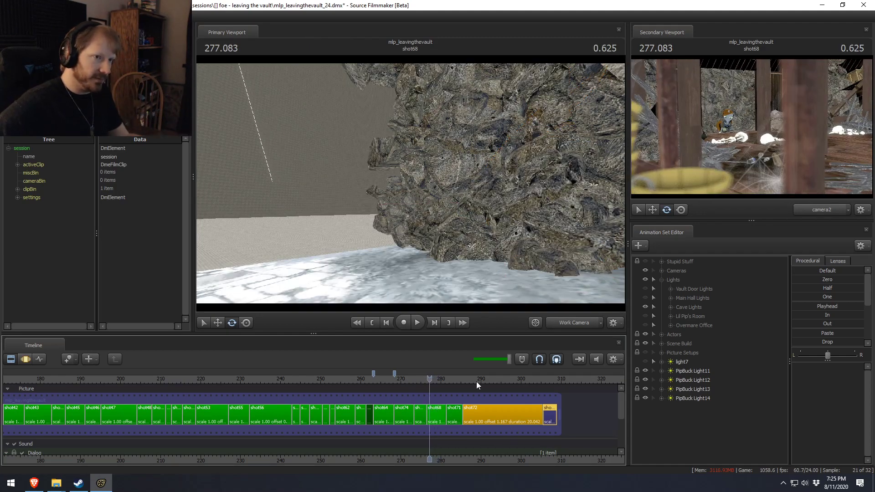
key("space")
key("space")
left_click(554, 324)
left_click(430, 379)
left_click_drag(431, 379, 550, 431)
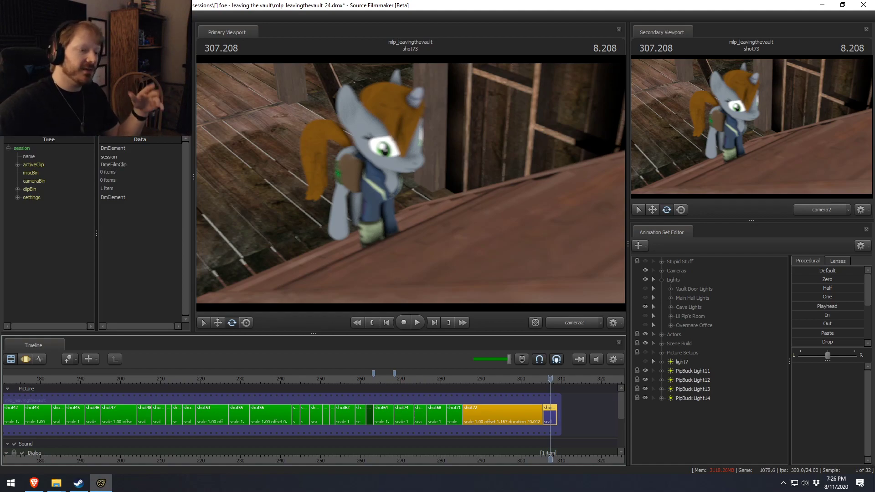
Examine the whole layout of the vault, cave and wooden set in shot73 from high above with the Work Camera
left_click(570, 323)
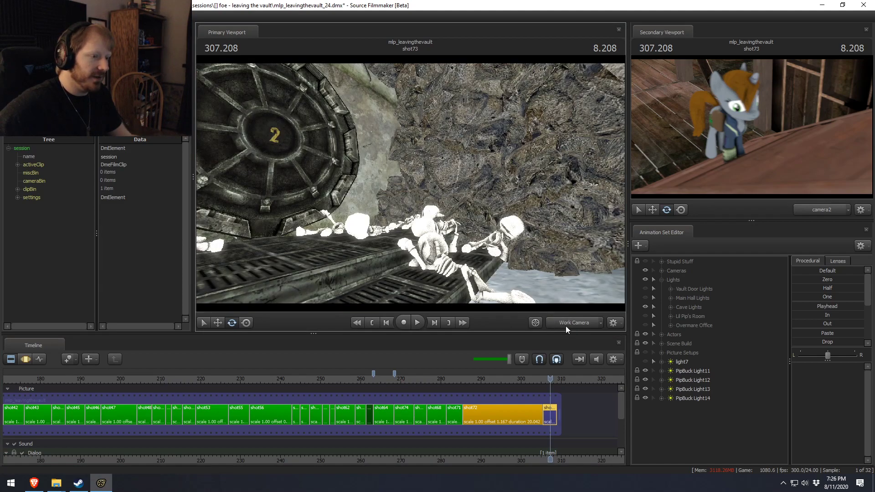
left_click(576, 324)
left_click_drag(510, 246, 410, 183)
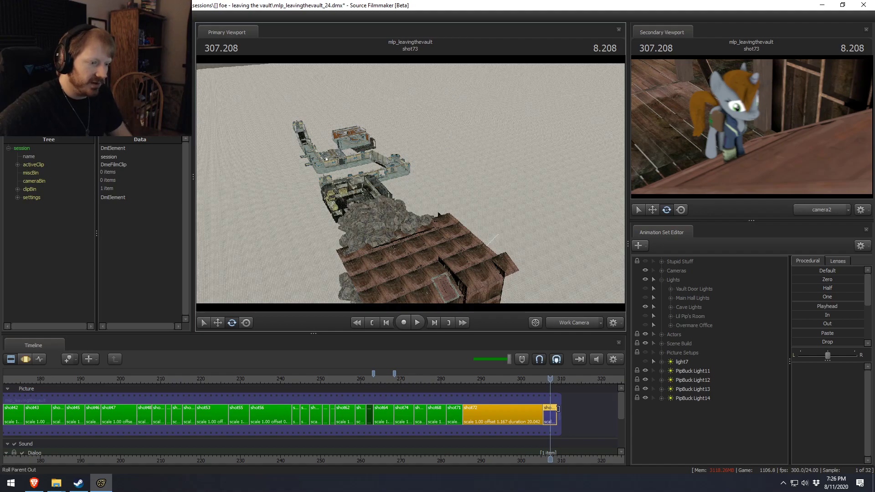
Roll the sequence's end back into shot73, and open the recent session rocketsurgery_pic.dmx without saving the changes
left_click_drag(548, 410, 547, 409)
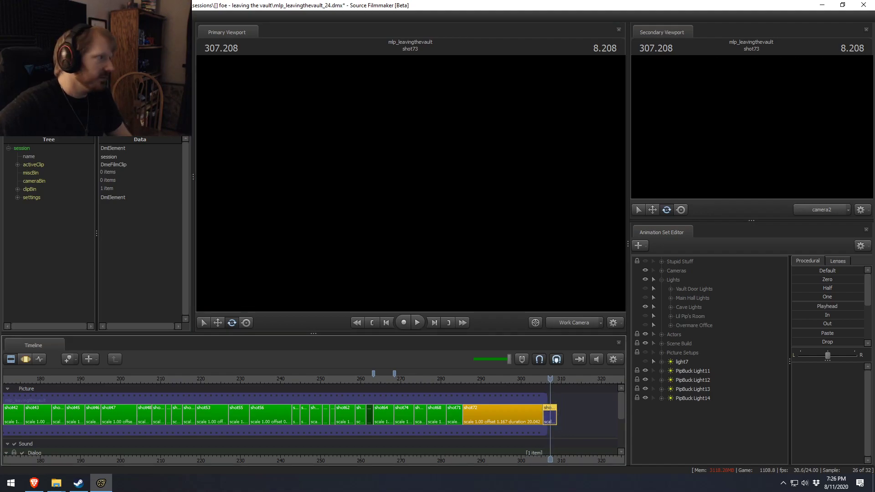
left_click(10, 15)
mouse_move(45, 78)
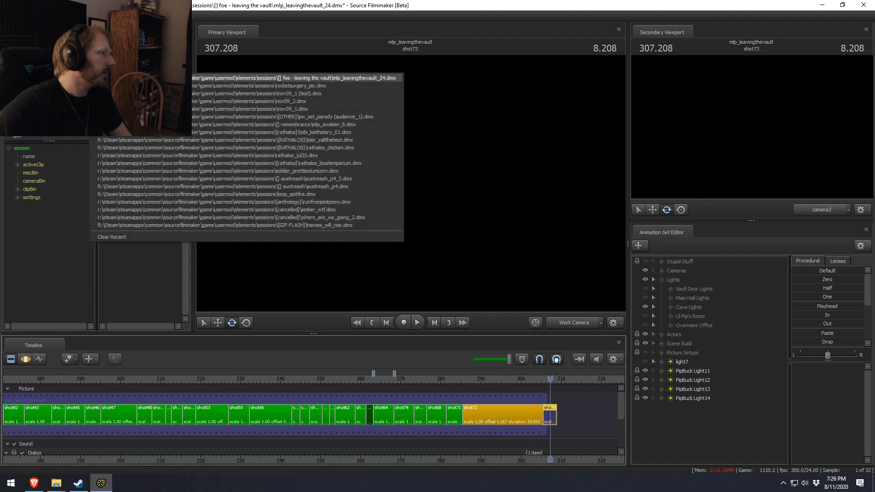
left_click(194, 89)
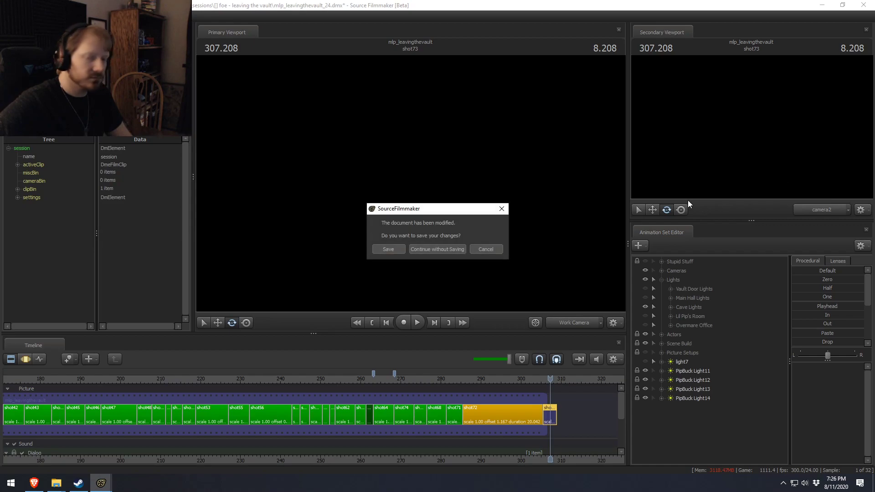
left_click(436, 249)
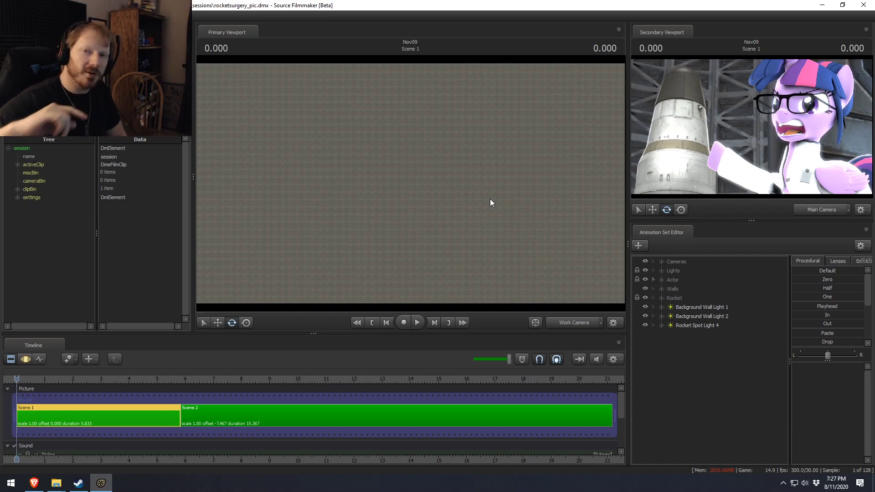
View Scene 1 through Main Camera in the primary viewport with lighting enabled
right_click(456, 239)
left_click(493, 263)
right_click(451, 239)
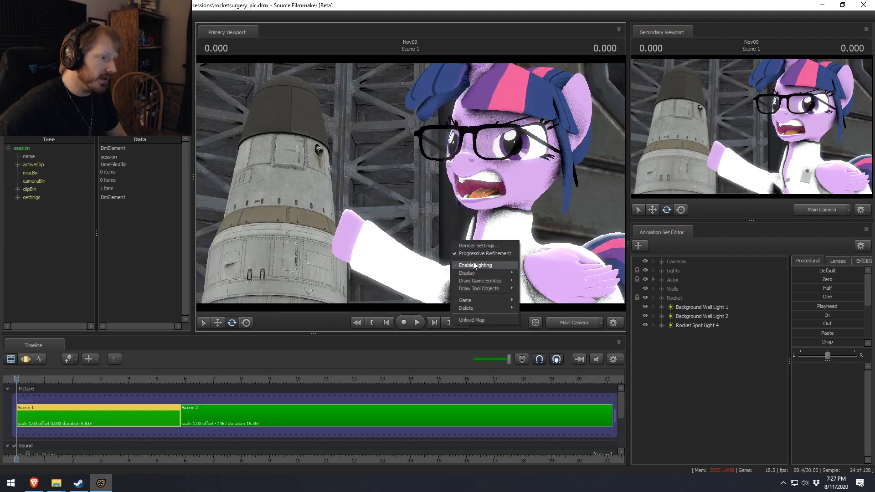
left_click(475, 264)
left_click(493, 234)
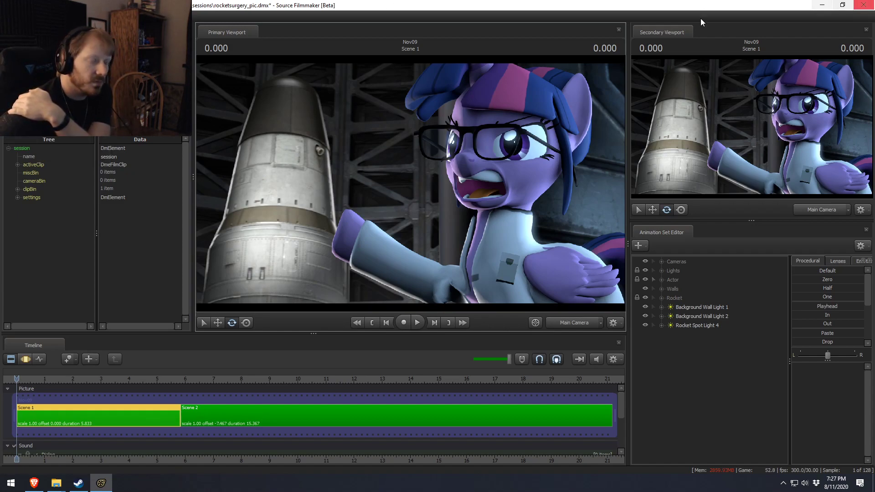
Quit Source Filmmaker without saving the rocket session and relaunch it from Steam
left_click(864, 4)
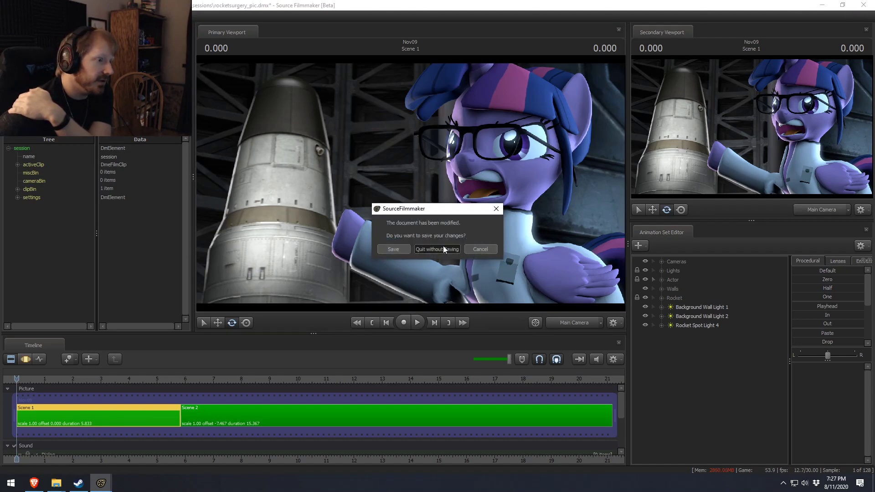
left_click(443, 246)
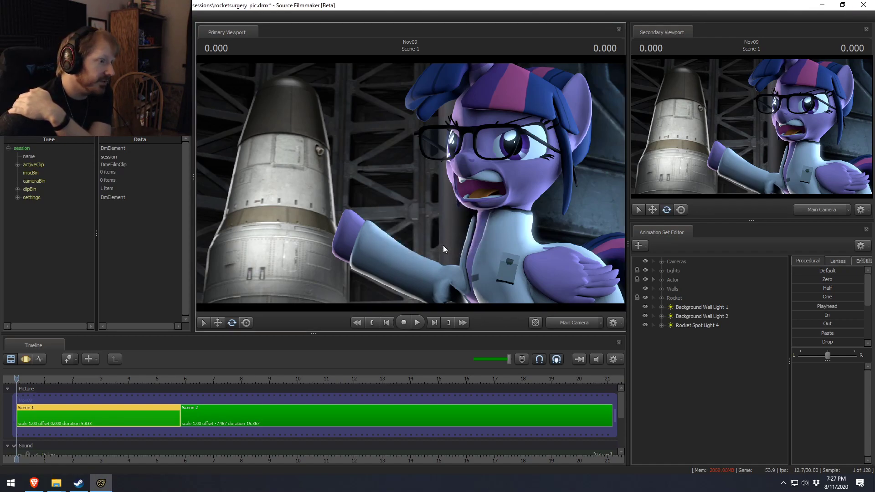
right_click(78, 487)
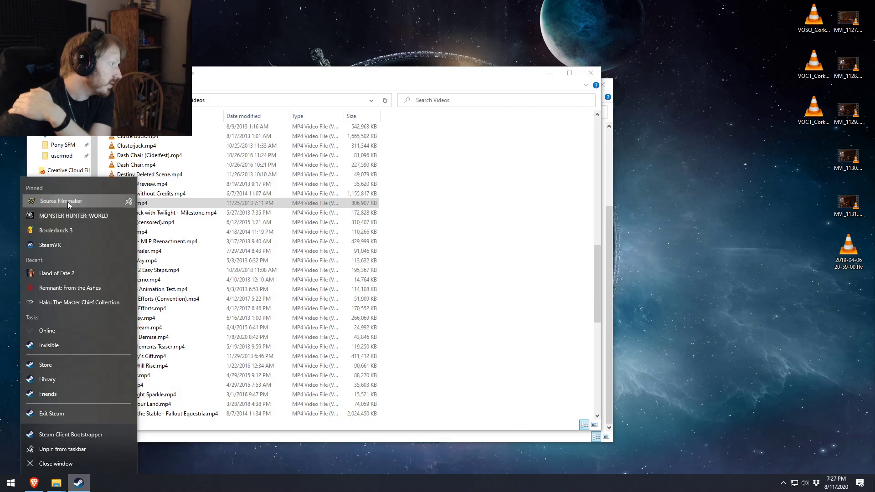
left_click(67, 201)
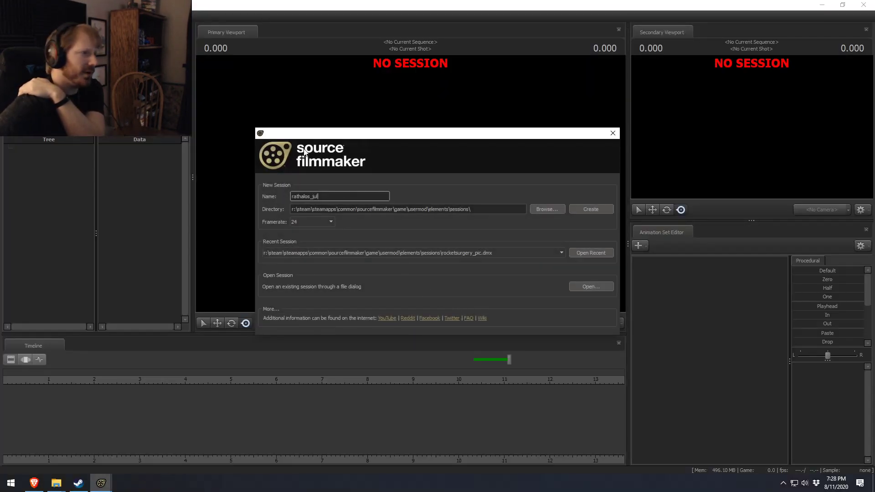
Open the session ministrymares.dmx from the [CANCELLED] sessions folder
left_click(586, 286)
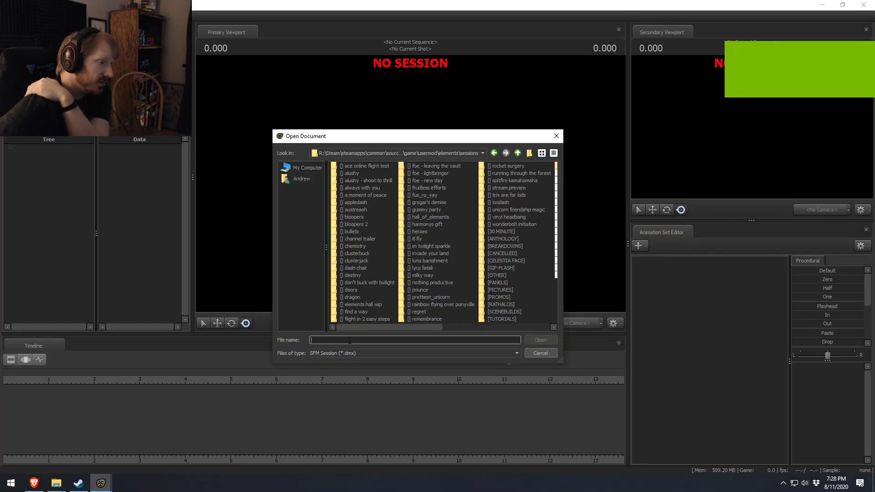
left_click_drag(359, 327, 469, 331)
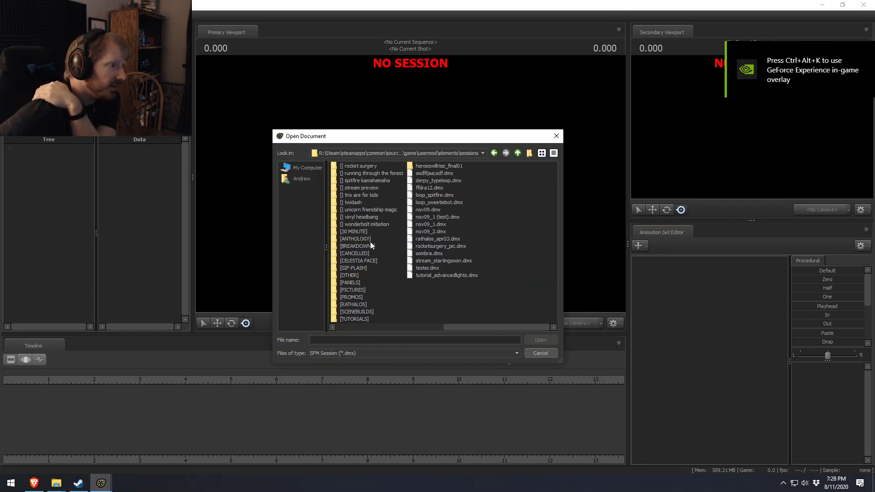
double_click(357, 253)
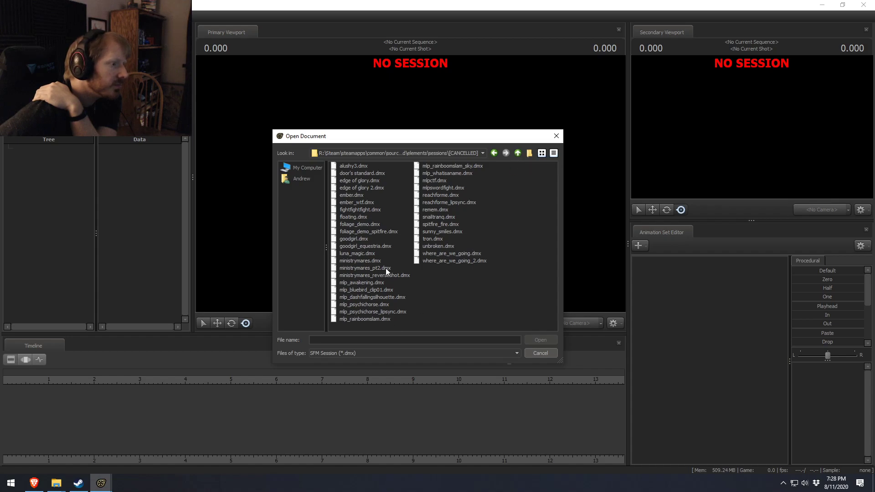
left_click(374, 260)
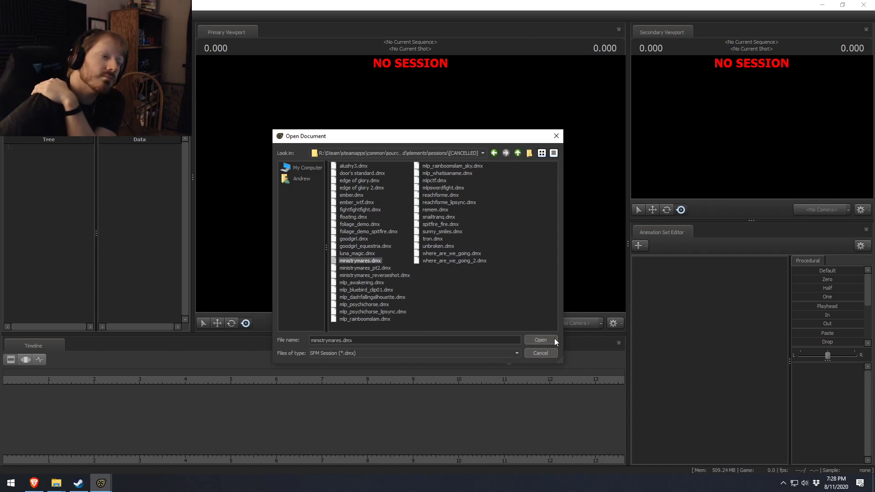
left_click(540, 340)
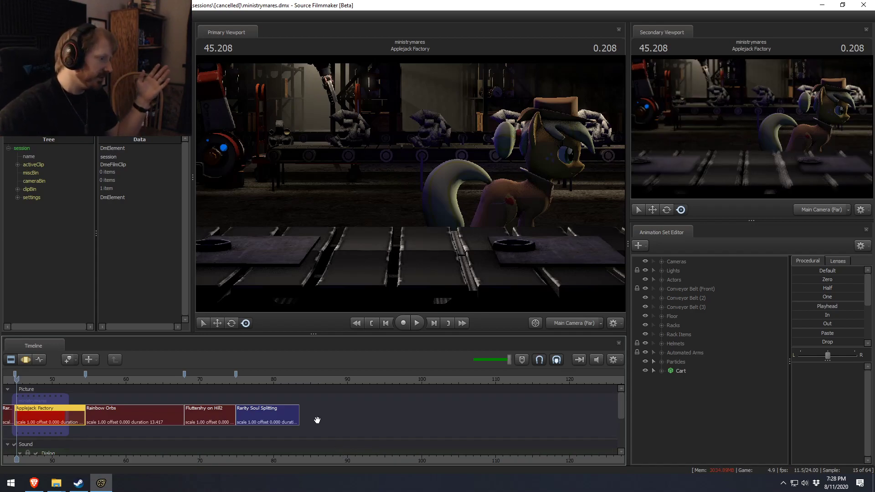
Extend the sequence's start back to the beginning of the Fluttershy Speech shot
scroll(320, 419, "down", 2)
middle_click_drag(320, 418, 400, 451)
scroll(400, 451, "down", 1)
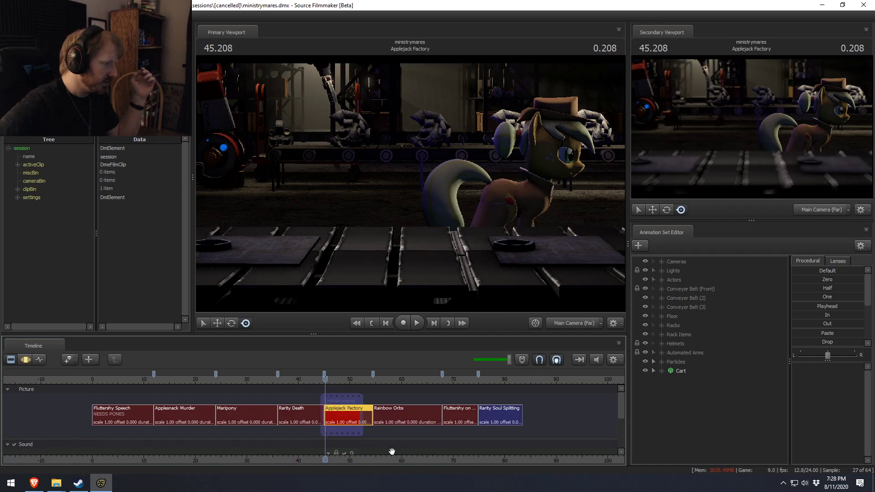
left_click_drag(322, 396, 90, 397)
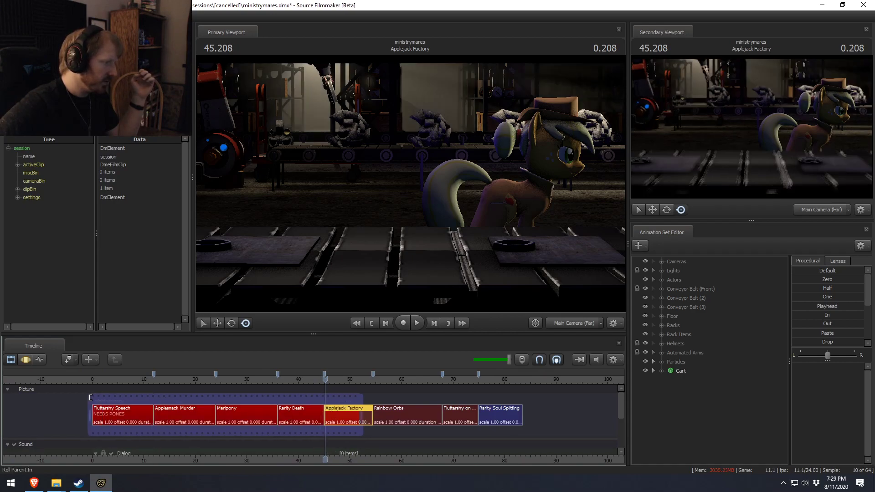
Move to the Rarity Death shot and play its opening through Main Camera2 until 38.416
left_click(301, 380)
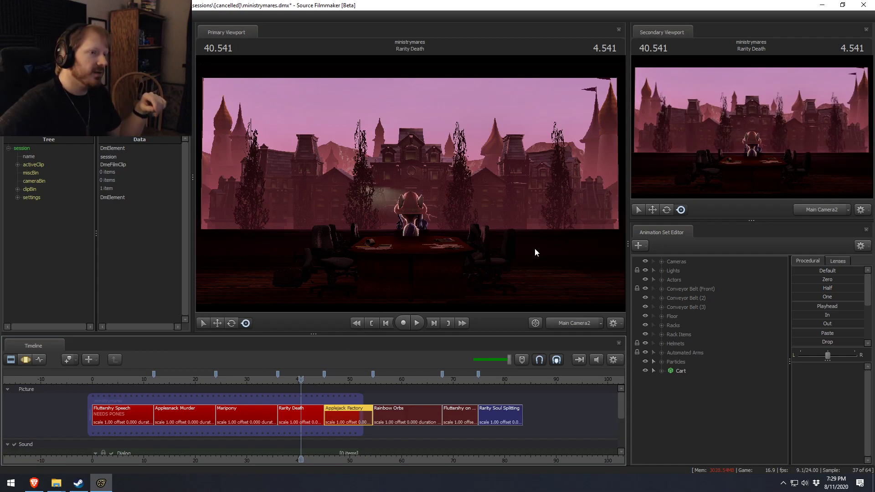
mouse_move(285, 380)
left_mouse_down()
mouse_move(293, 381)
mouse_move(278, 385)
left_mouse_up()
key("space")
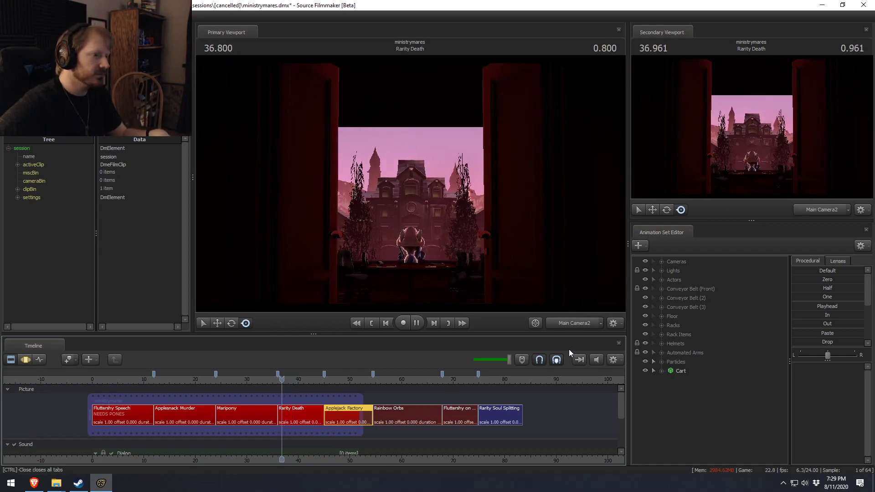
key("space")
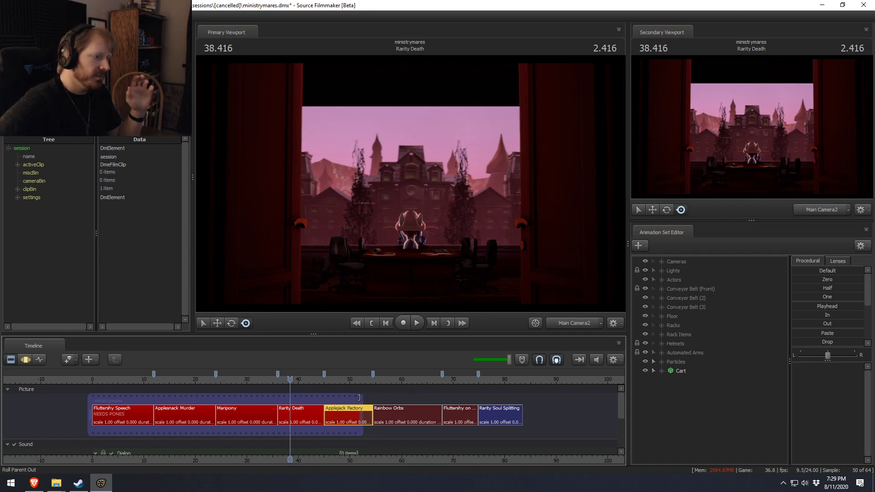
Extend the sequence's end past the Rarity Soul Splitting shot and scrub to 42.500 in Rarity Death
left_click_drag(502, 400, 526, 401)
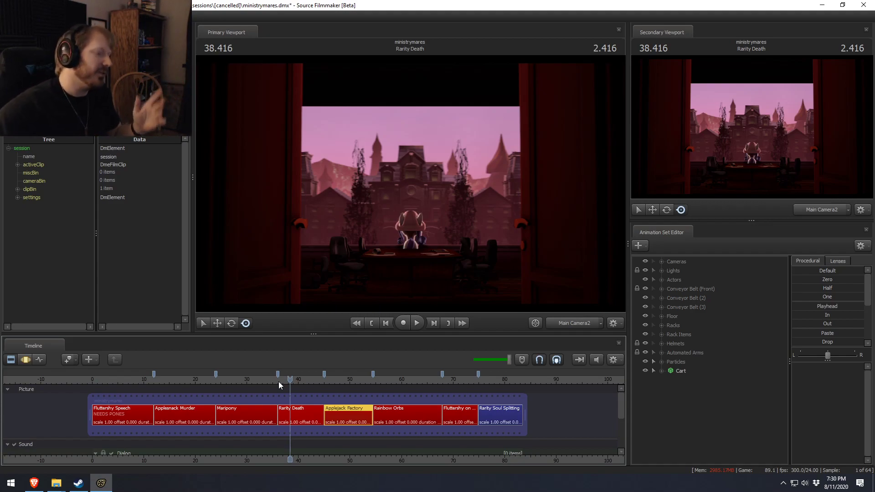
left_click_drag(290, 383, 311, 382)
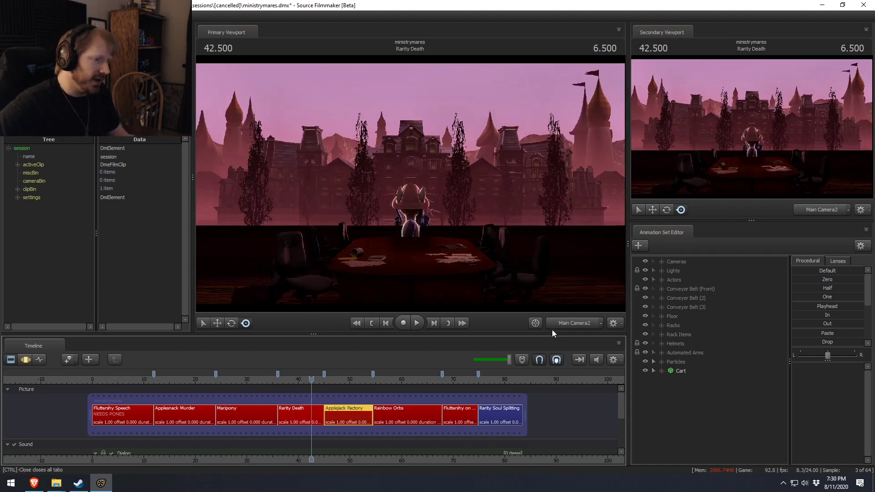
Examine the Rarity Death set from the Work Camera at 42.500, and return to Main Camera2
left_click(565, 320)
key("w")
left_click_drag(410, 183, 439, 195)
key("s")
left_click(571, 321)
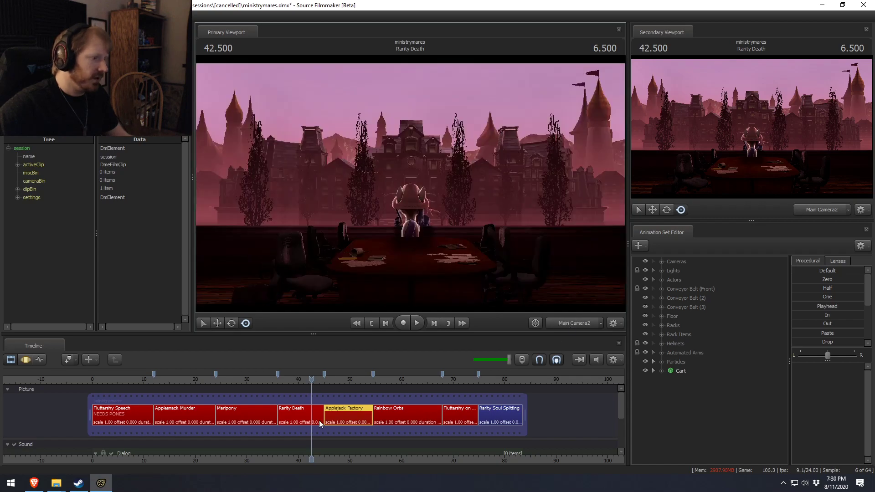
Switch the Maripony shot to Main Camera (Close) at 29.333 and play it until 34.208
left_click(259, 381)
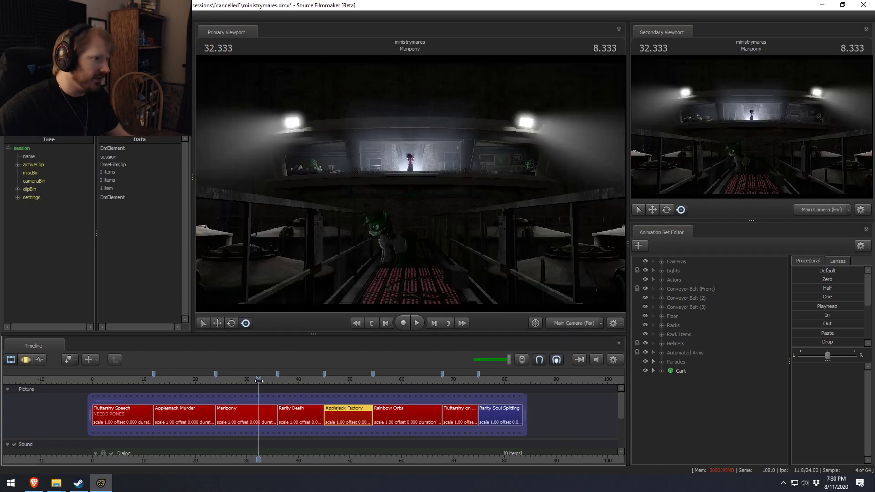
left_click(228, 381)
left_click(249, 410)
left_click_drag(220, 388, 245, 391)
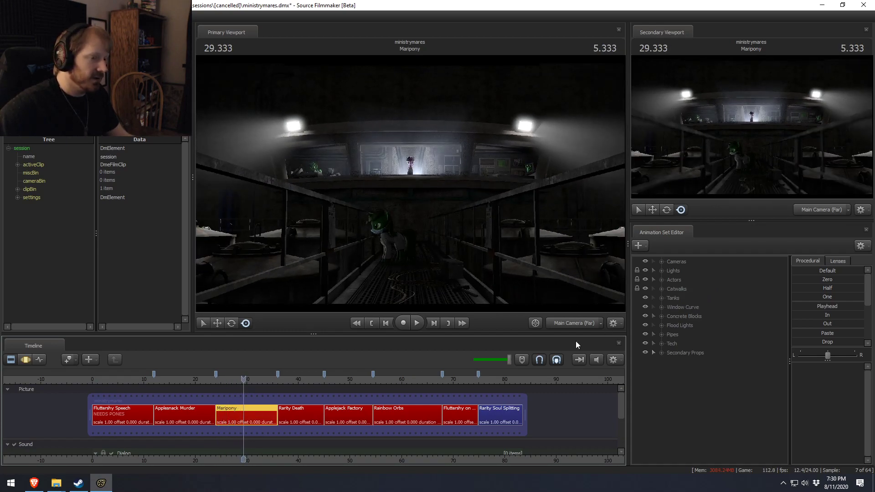
left_click(653, 262)
left_click(683, 279)
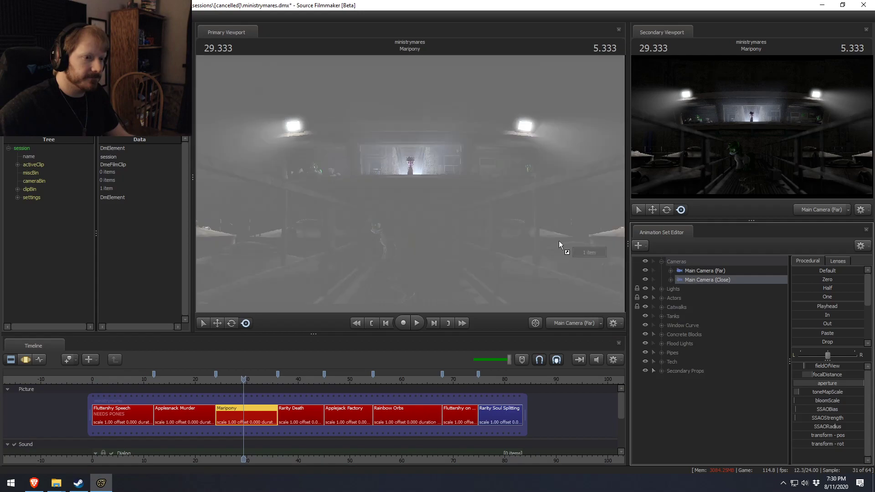
key("space")
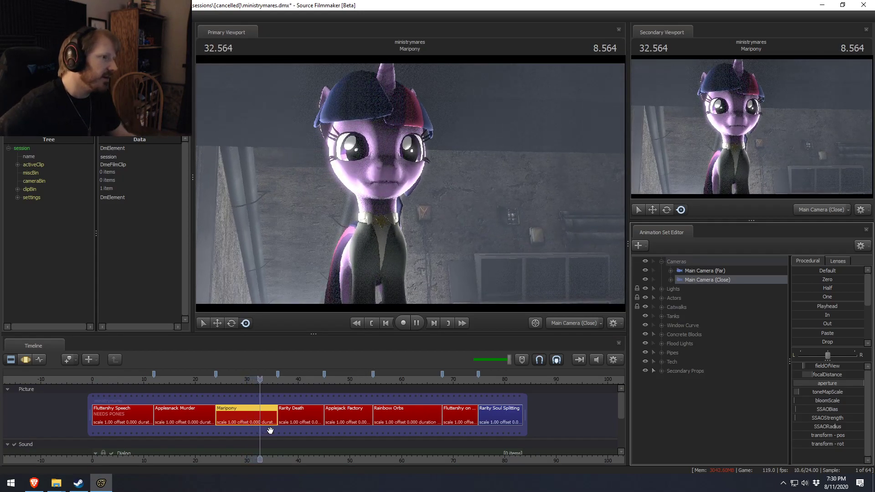
key("space")
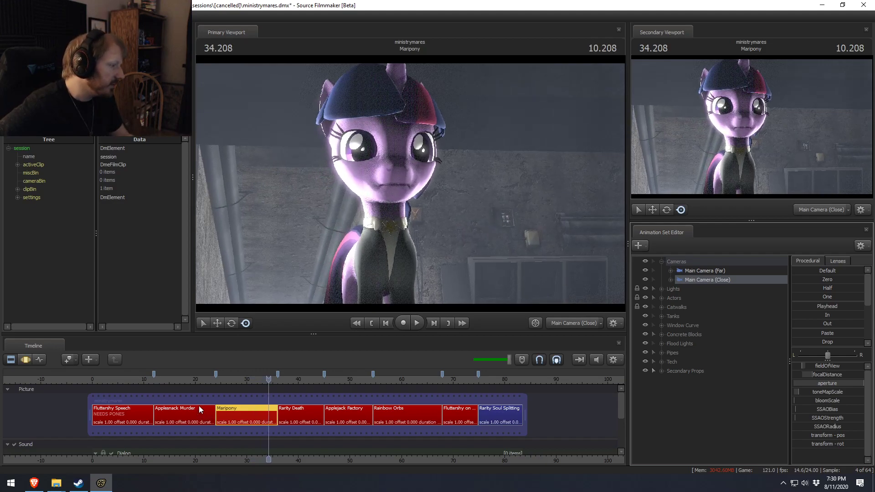
View the Applesnack Murder shot at 18.458 and the Fluttershy Speech shot at 4.958
left_click(186, 380)
left_click_drag(185, 380, 187, 381)
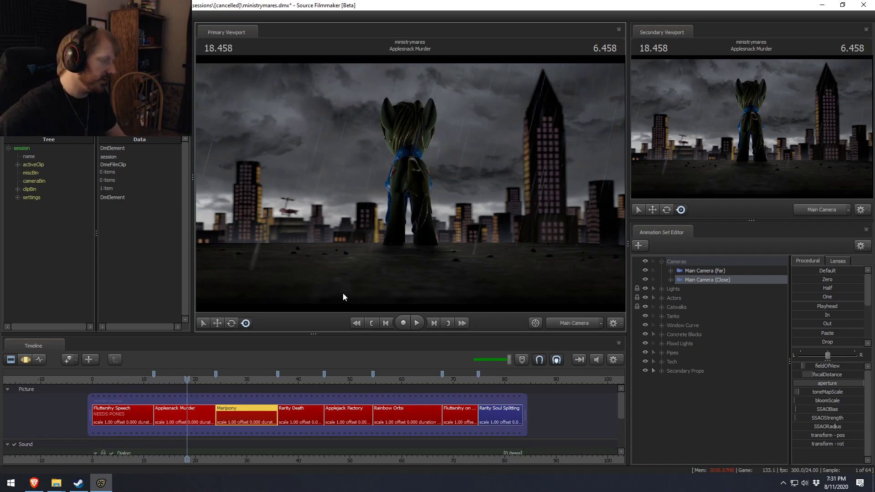
mouse_move(131, 381)
left_mouse_down()
mouse_move(105, 381)
mouse_move(118, 382)
left_mouse_up()
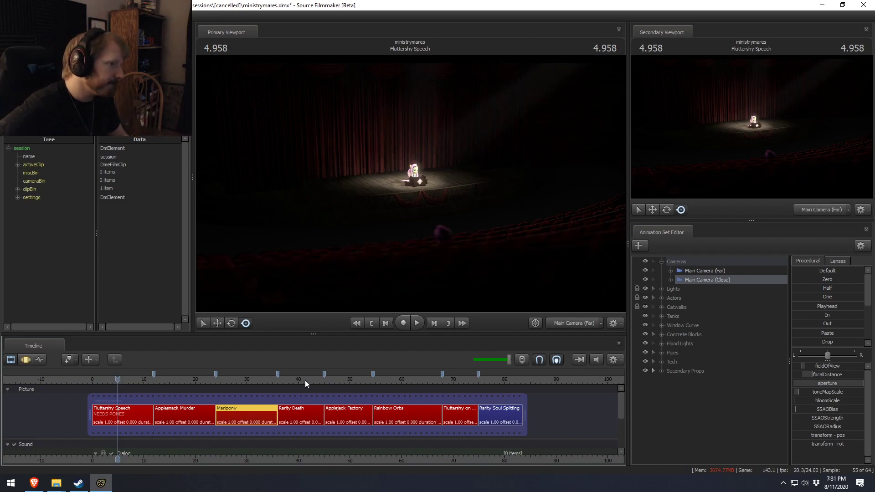
Play the Applejack Factory shot through Main Camera (Far) from 50.625 until 52.750
left_click_drag(305, 381, 353, 394)
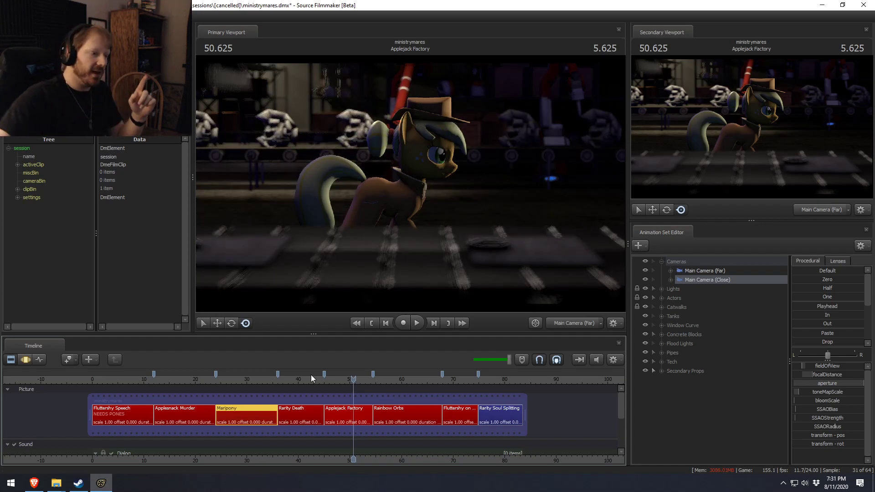
key("space")
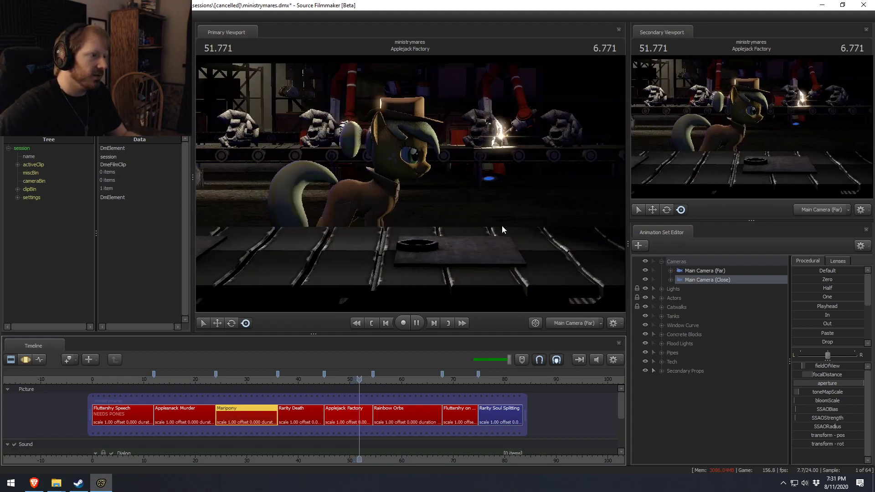
key("space")
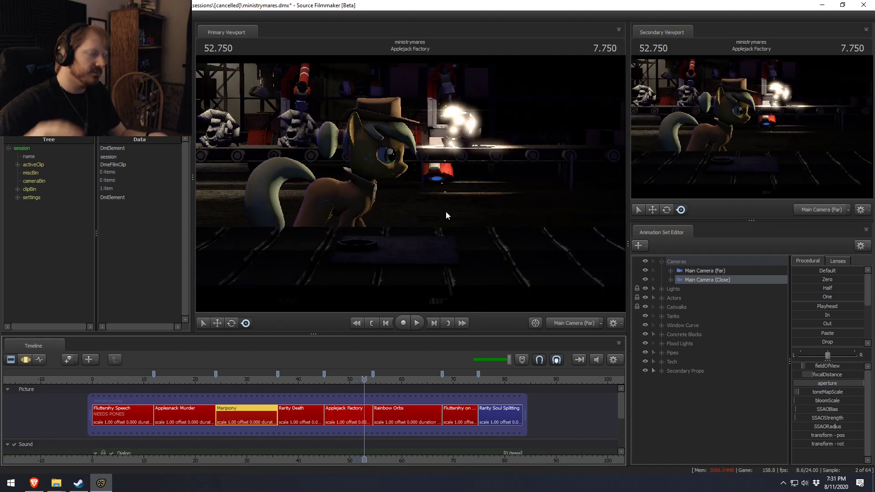
Examine the Applejack Factory conveyor line and robot arms from the Work Camera, playing the shot until 52.708
left_click(341, 381)
left_click_drag(340, 381, 335, 380)
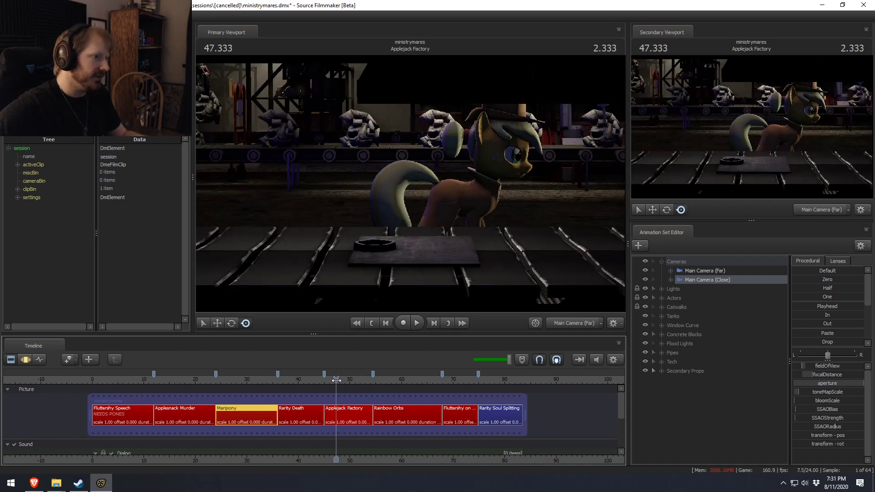
left_click(565, 324)
key("a")
left_click_drag(460, 219, 444, 205)
key("w")
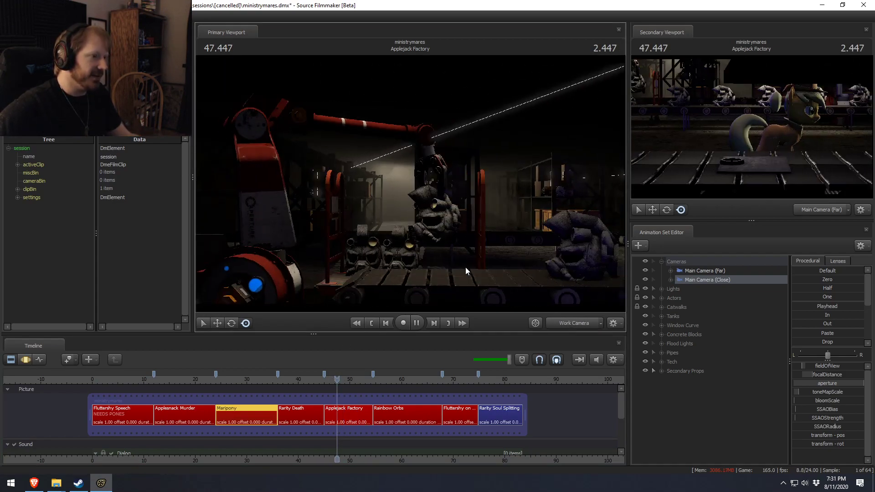
left_click(322, 381)
key("space")
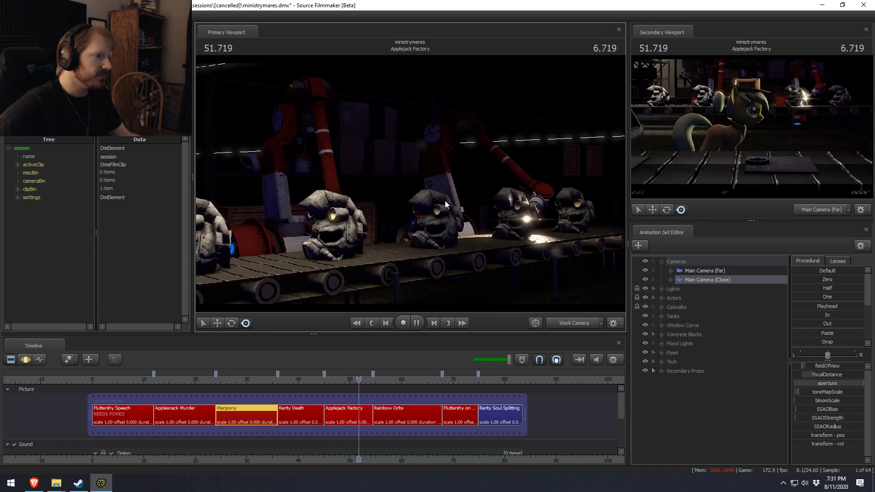
key("space")
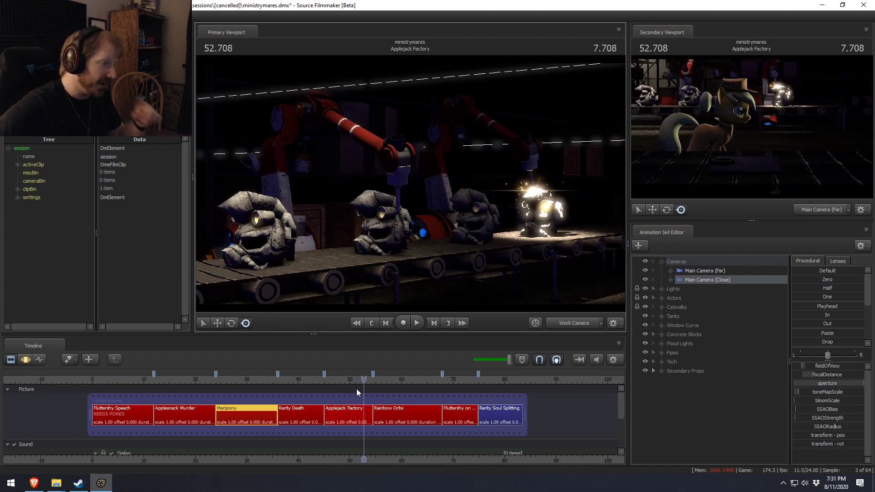
Scrub to 80.291 in the Rarity Soul Splitting shot, and open ministrymares_pt2.dmx without saving the current session
left_click(380, 380)
left_click_drag(380, 382, 506, 380)
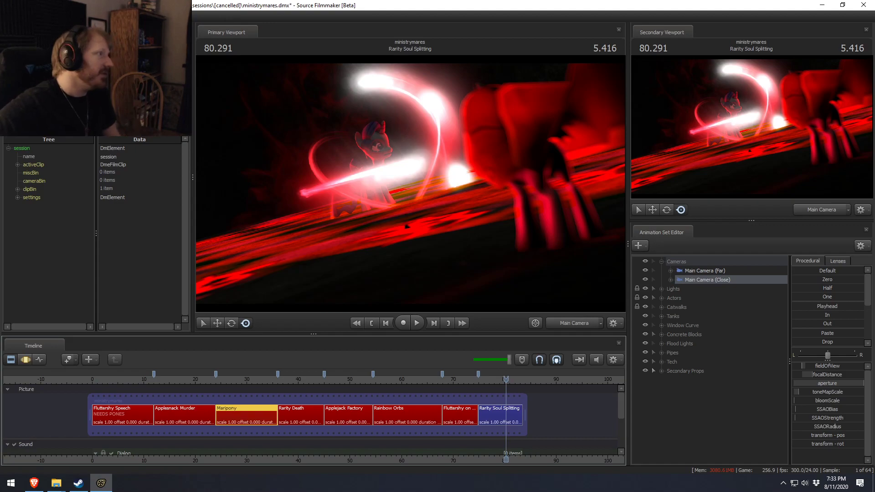
key("ctrl+o")
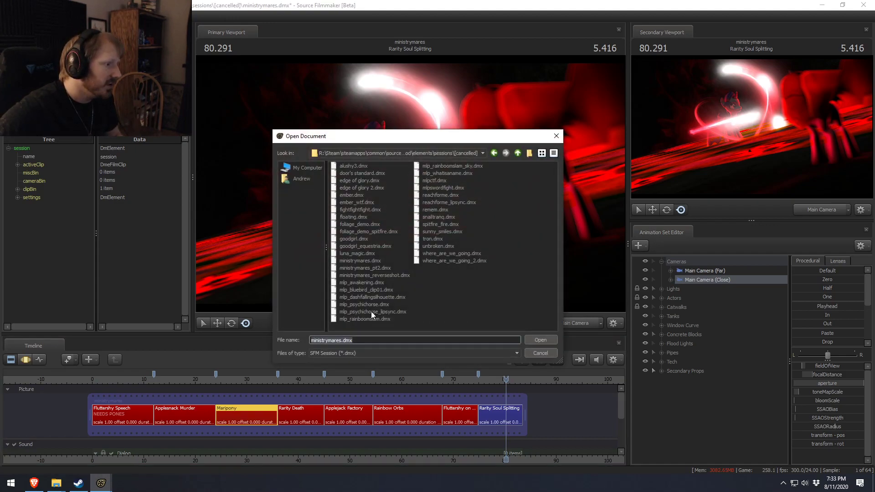
left_click(379, 268)
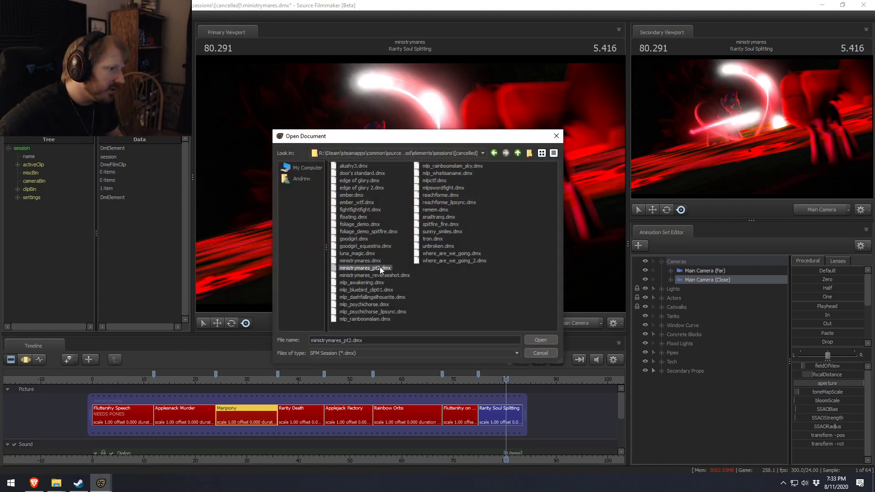
left_click(546, 339)
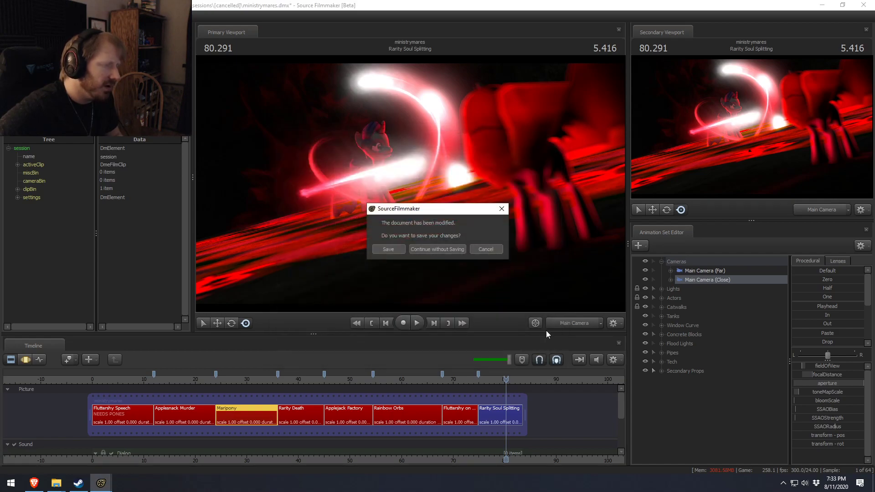
left_click(453, 252)
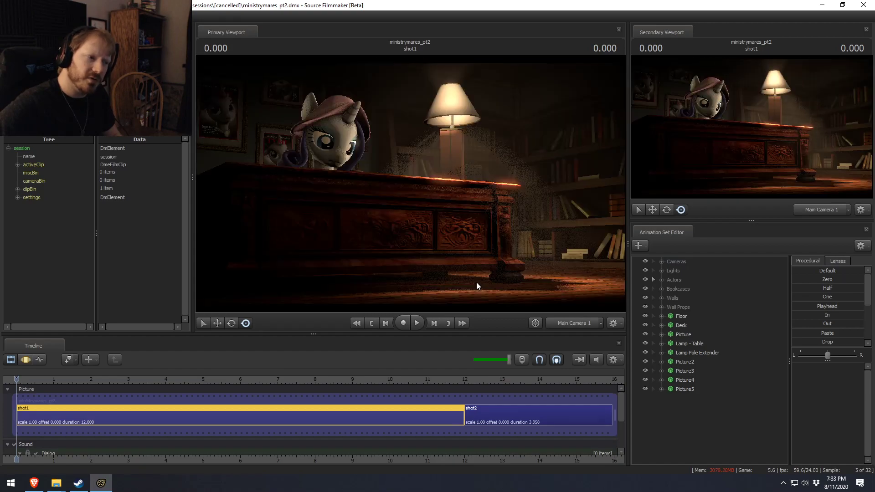
Examine the framed magazine covers on the office wall from the Work Camera at the start of shot1
left_click(576, 323)
left_click(558, 305)
key("w")
mouse_move(410, 184)
left_mouse_down()
mouse_move(429, 180)
mouse_move(412, 182)
left_mouse_up()
key("s")
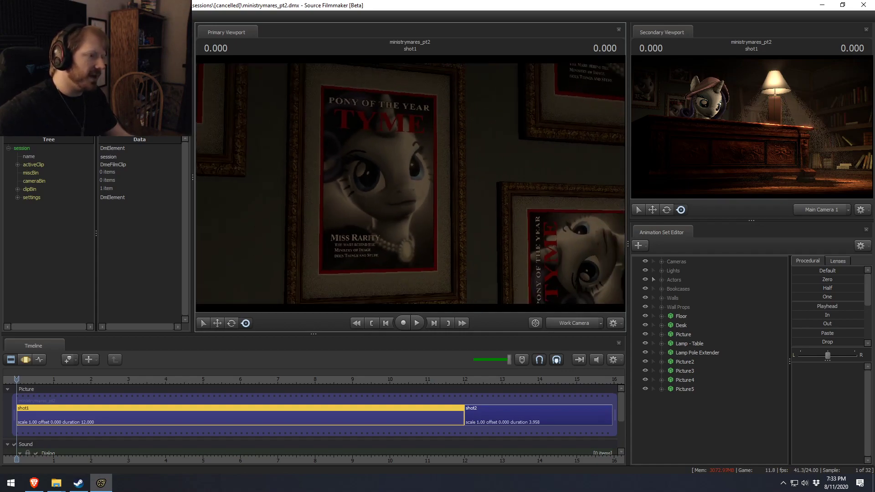
View shot2 at 13.666 through its scene camera, camera1
left_click(518, 389)
left_click(527, 379)
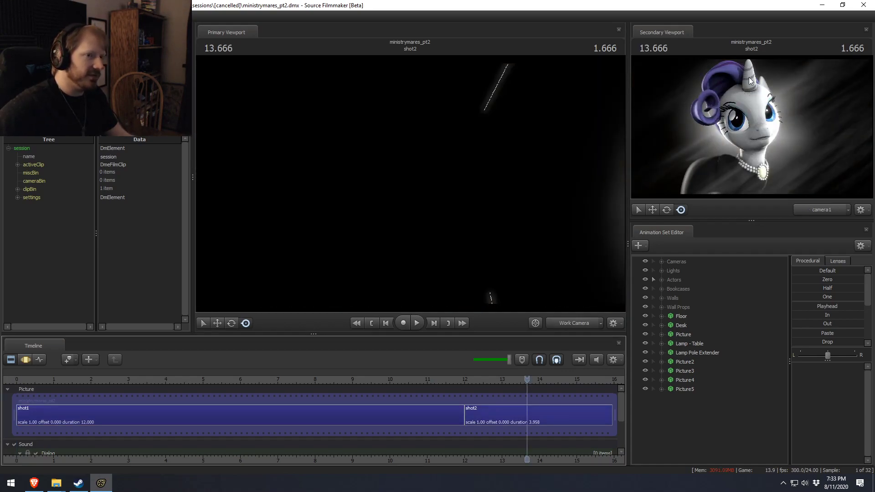
left_click(573, 327)
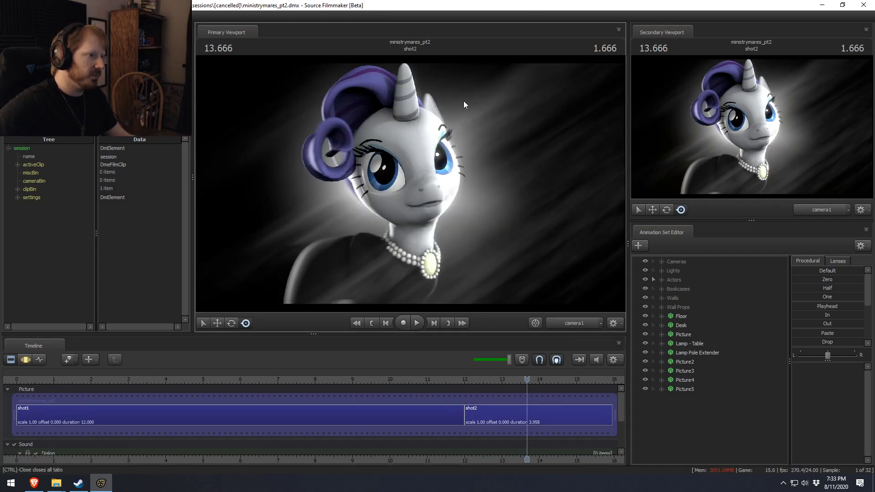
Go to 3.333 in shot1 and read the small text on a framed magazine cover from the Work Camera
mouse_move(148, 382)
left_mouse_down()
mouse_move(117, 381)
mouse_move(140, 381)
left_mouse_up()
left_click_drag(515, 246, 460, 242)
key("w")
key("s")
key("w")
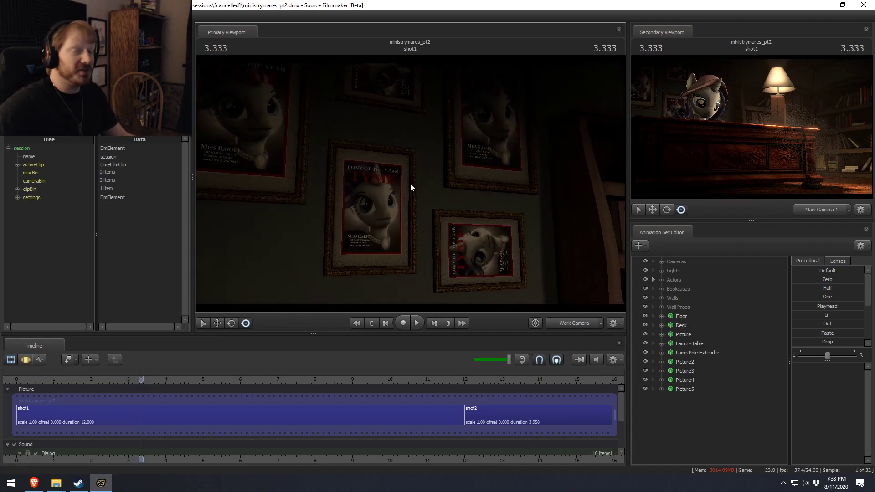
key("w")
left_click_drag(411, 187, 419, 214)
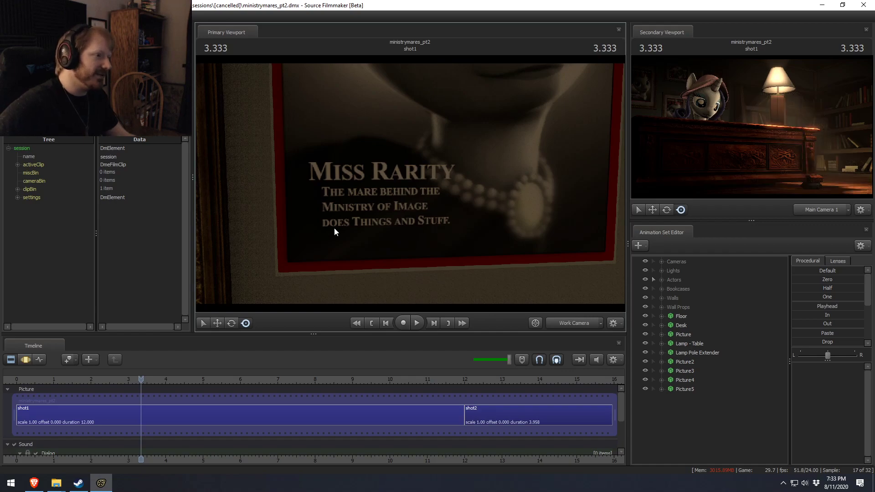
left_click_drag(370, 226, 385, 180)
key("s")
Return to Main Camera 1 and play shot1 until 6.750
left_click(577, 323)
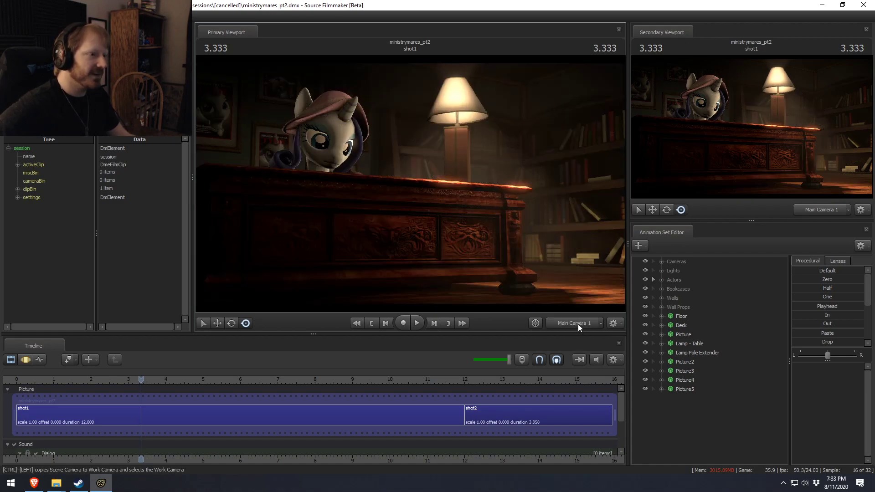
key("space")
left_click(264, 399)
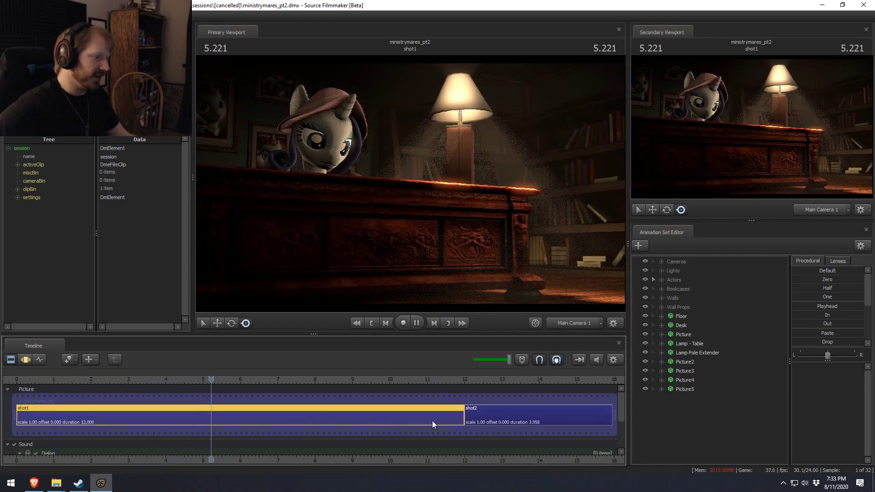
key("space")
Switch shot1 to Main Camera 2 at 7.708 and play it until 10.666
left_click(661, 261)
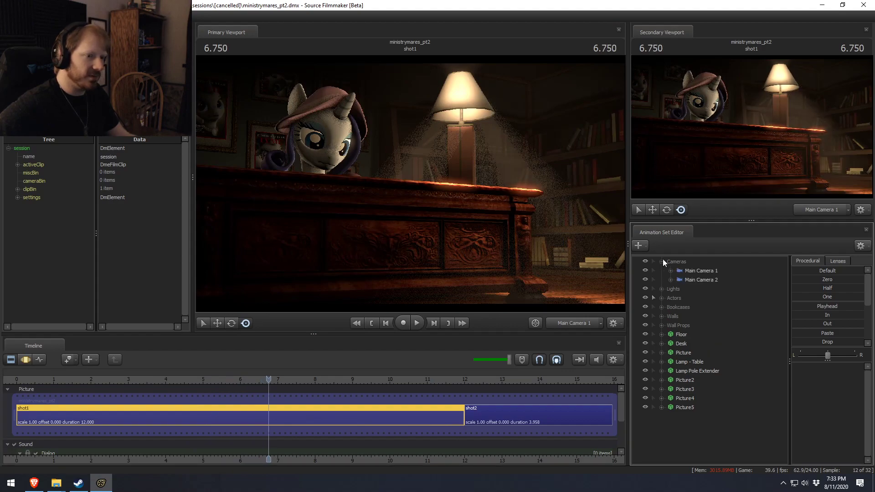
left_click_drag(88, 380, 228, 380)
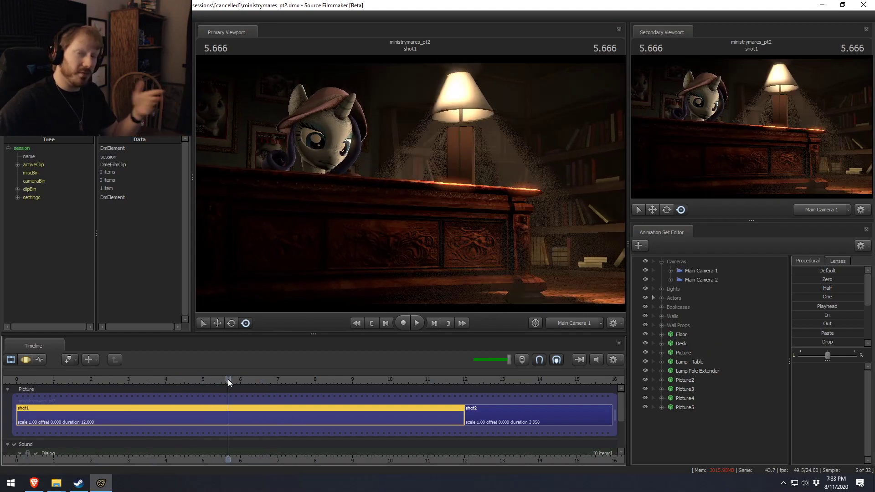
left_click(304, 380)
left_click(684, 280)
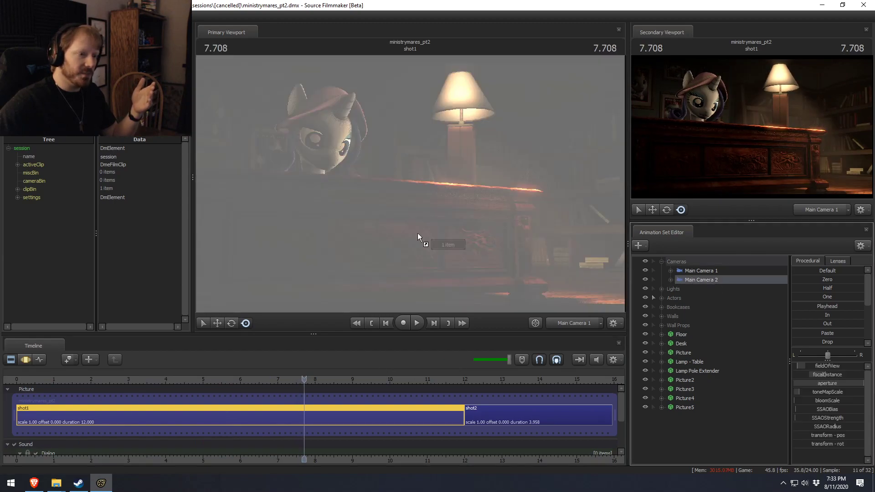
key("space")
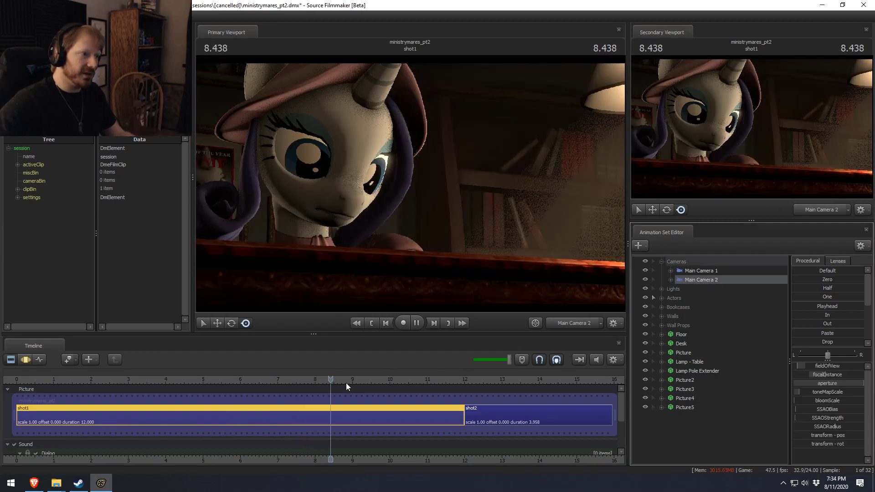
key("space")
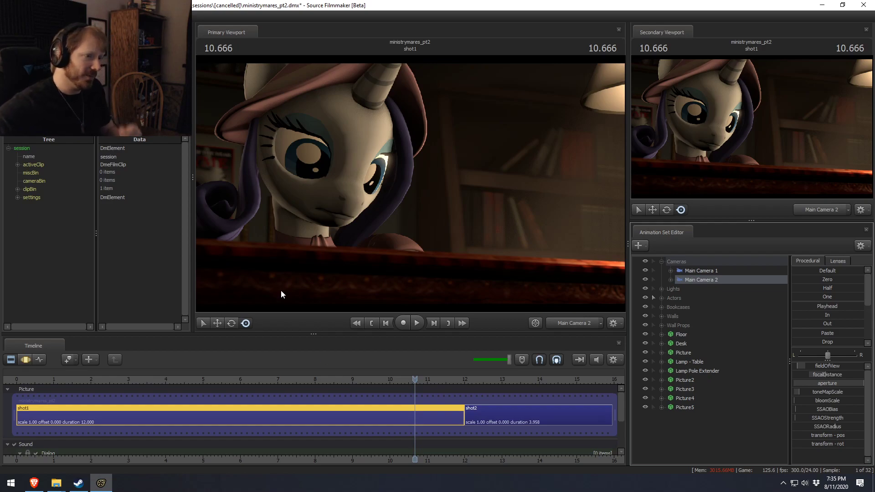
Open ministrymares_reverseshot.dmx from the cancelled sessions without saving the current session
scroll(500, 439, "down", 4)
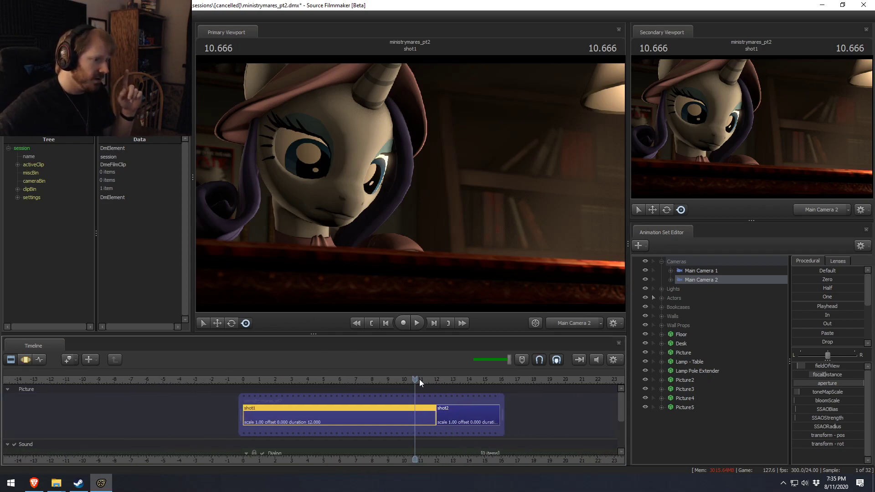
key("ctrl+o")
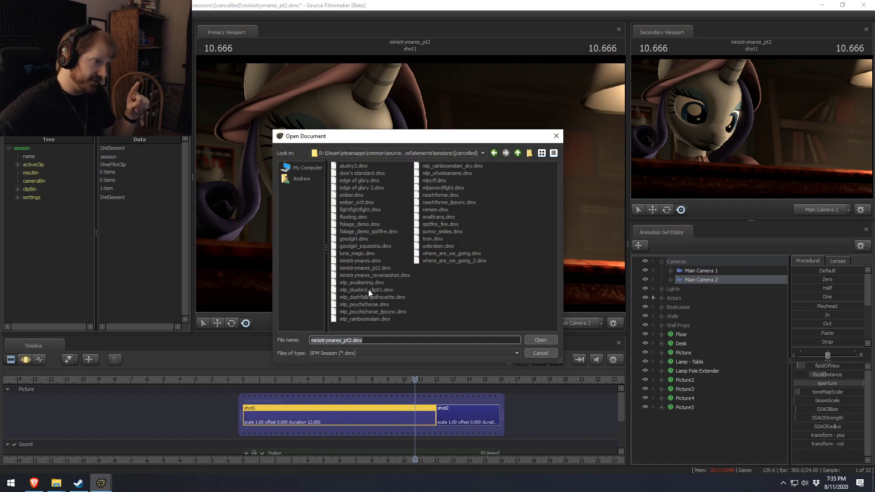
left_click(373, 274)
left_click(542, 340)
left_click(448, 251)
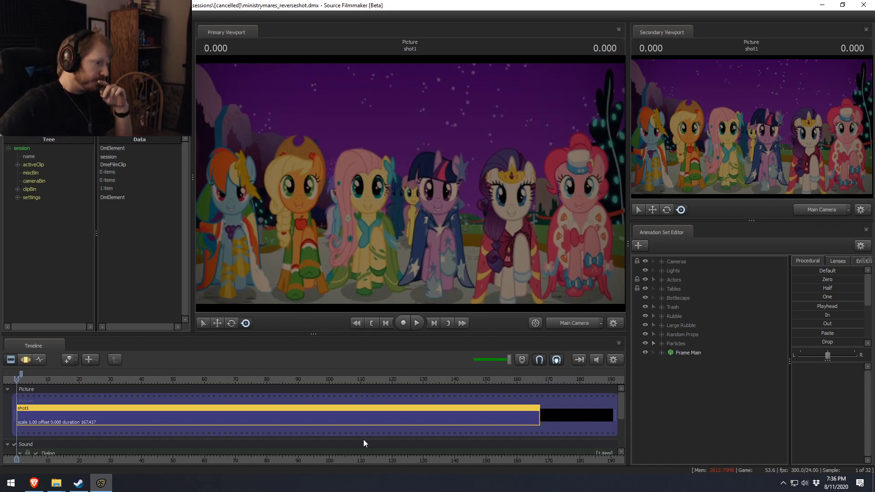
middle_click_drag(360, 460, 401, 450)
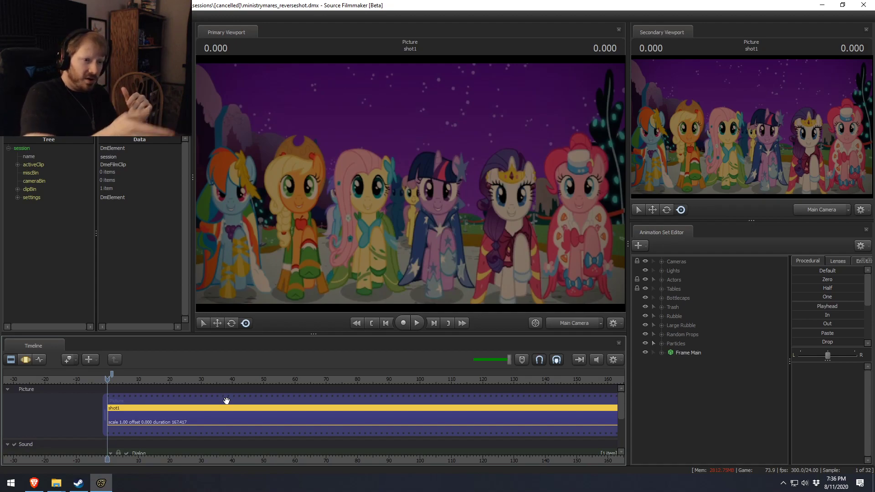
Select the Main Camera in the Cameras group and play shot1 from 0.583 until 5.625
left_click(661, 261)
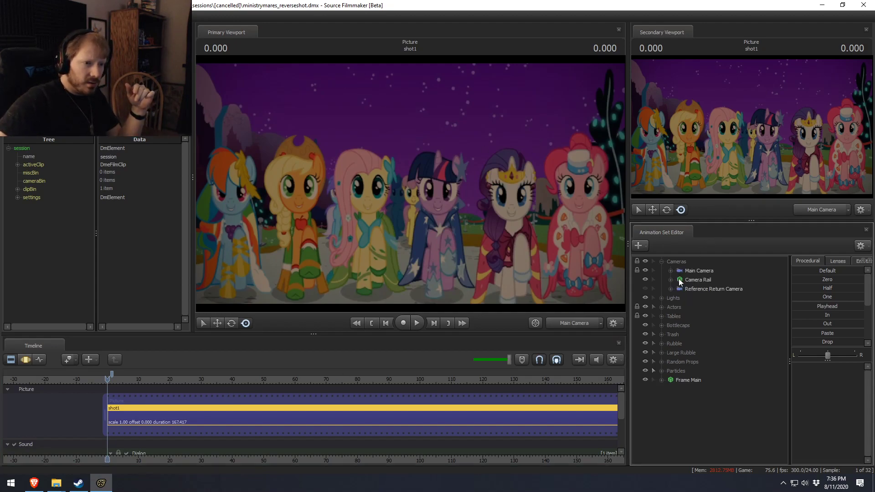
left_click(691, 273)
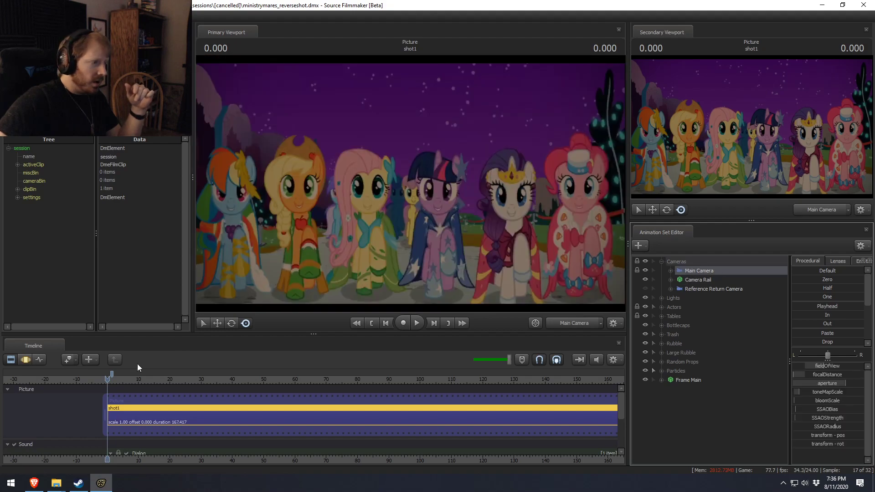
left_click_drag(111, 379, 109, 380)
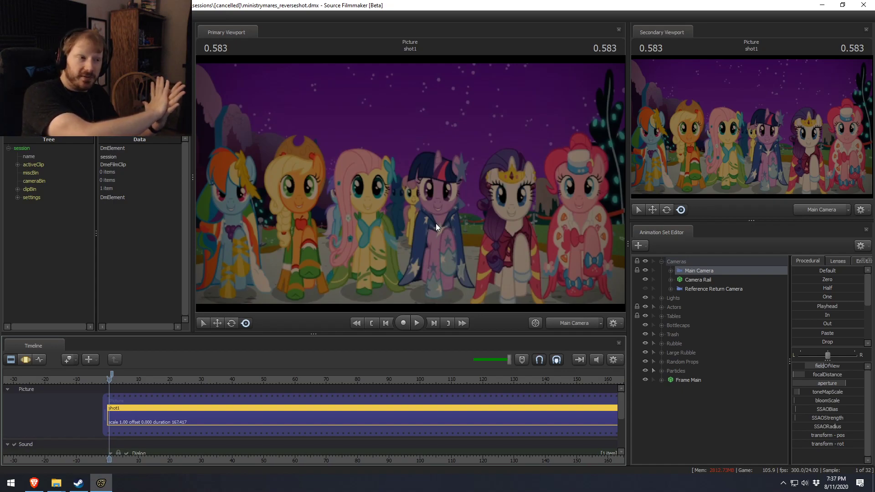
key("space")
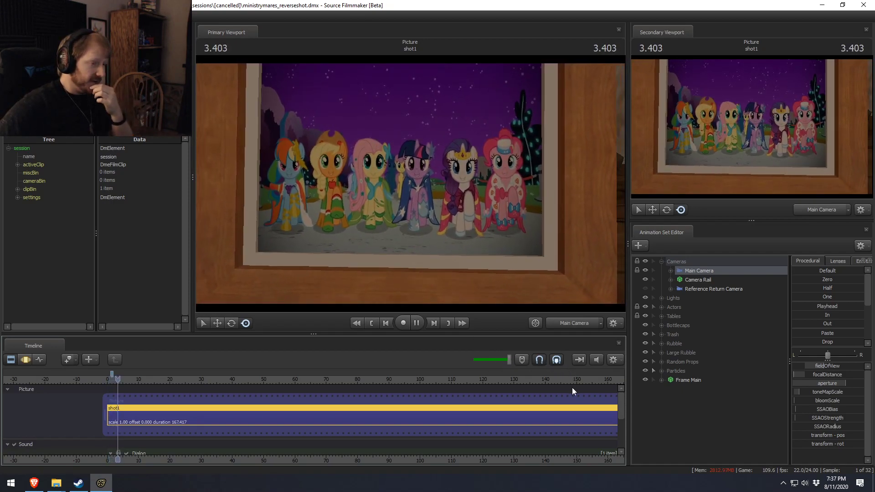
key("space")
Compare the framed picture with viewport lighting off and on, and play shot1 until 7.083
right_click(375, 189)
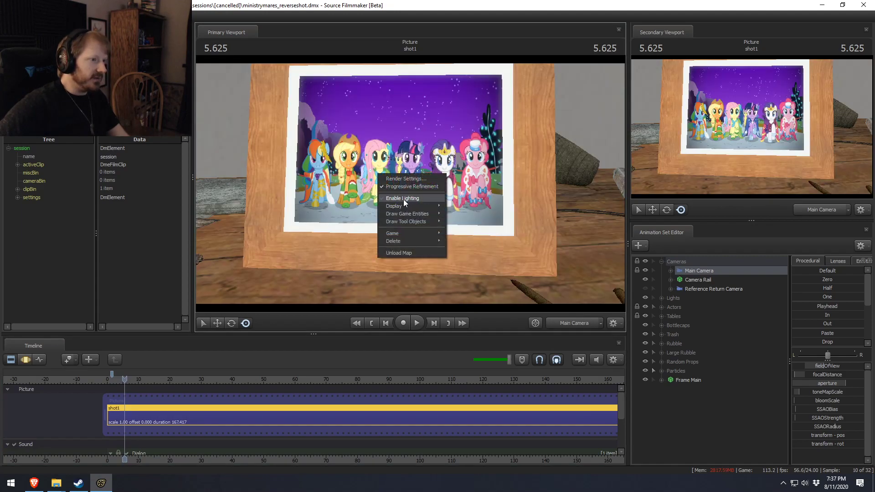
left_click(508, 215)
key("space")
key("space")
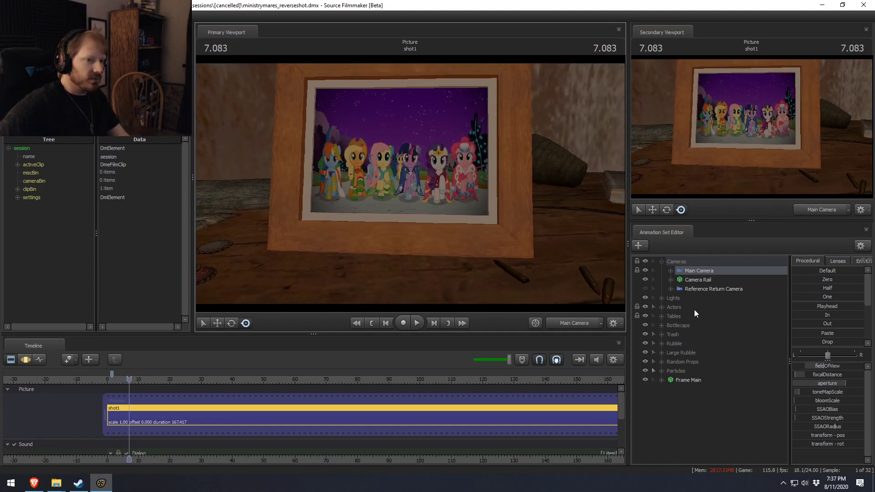
Look through the Stain Lights inside the Lights group, and collapse both groups again
left_click(662, 298)
left_click(671, 307)
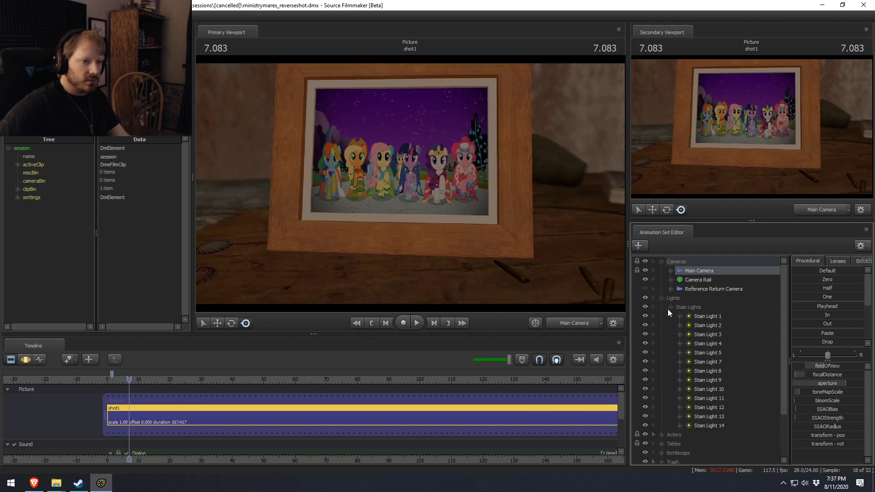
left_click(669, 308)
left_click(662, 299)
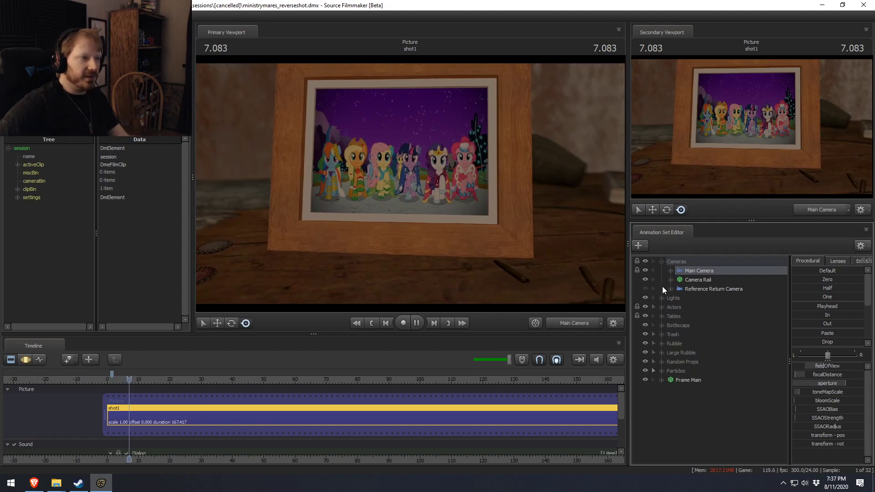
Play shot1 from 7.083 until 33.666, briefly checking the Particles group along the way
key("space")
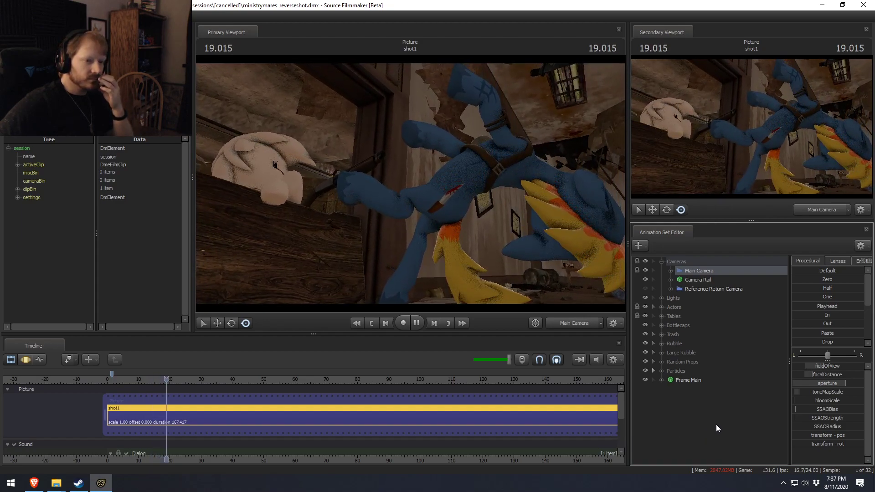
left_click(662, 371)
left_click(661, 371)
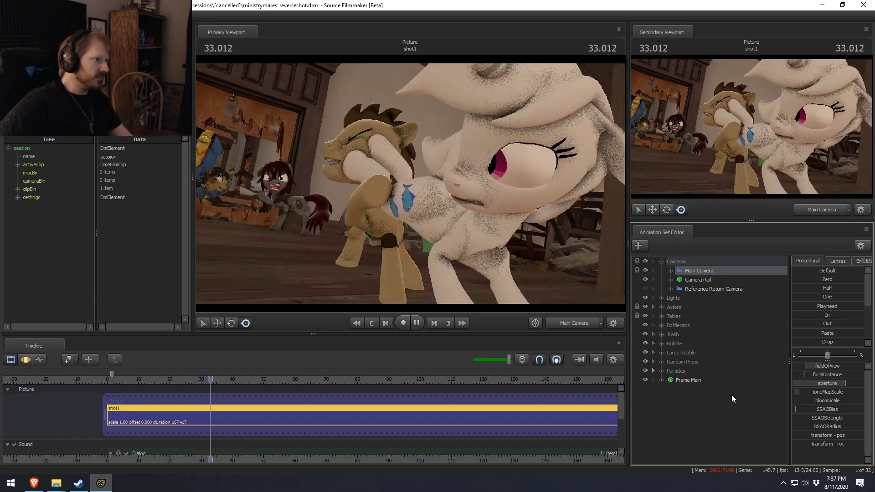
key("space")
Look around the set at 33.666 from the Work Camera, and switch the viewport to the Reference Return Camera
left_click(575, 323)
left_click(516, 254)
left_click_drag(410, 184, 492, 183)
key("w")
key("s")
left_click_drag(713, 290, 403, 168)
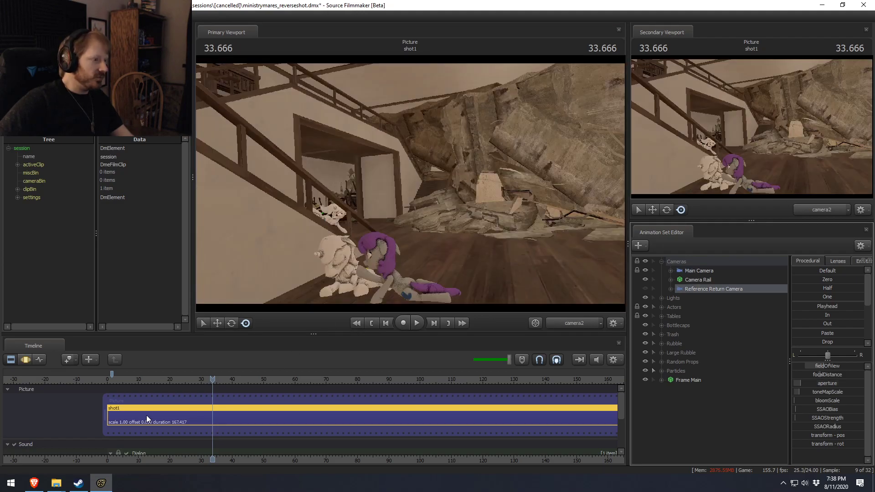
Play shot1 through the Reference Return Camera until 41.000, and jump back to 26.375
left_click_drag(226, 379, 215, 380)
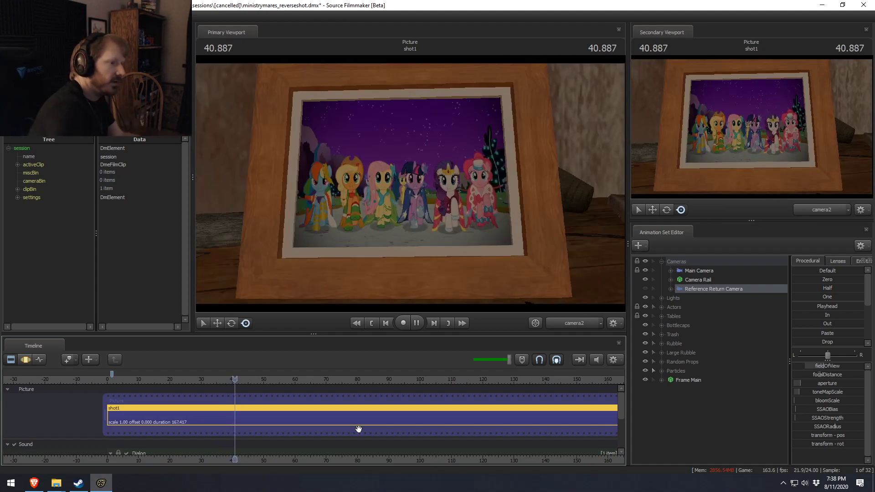
key("space")
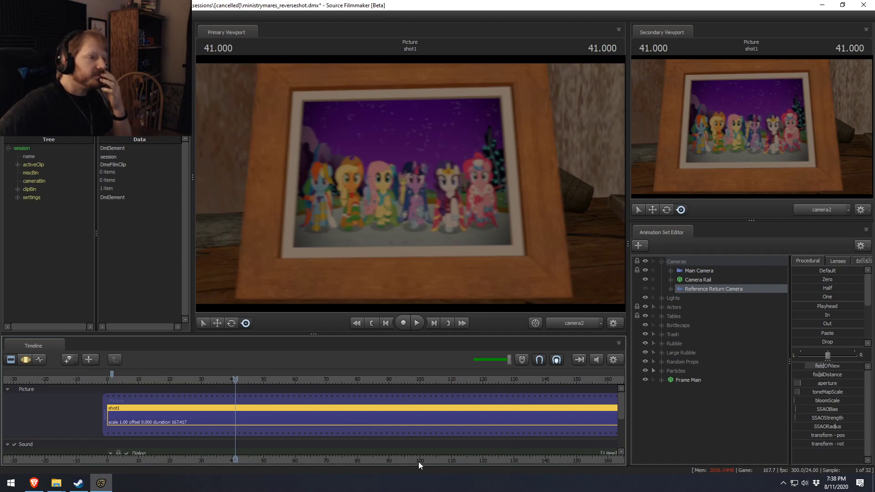
left_click(190, 380)
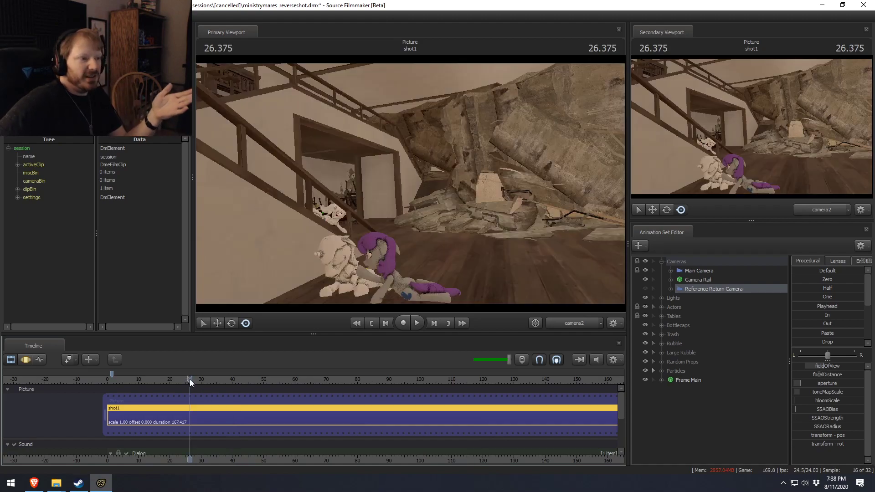
Go to 16.166 in shot1, return the viewport to the Main Camera and select the Camera Rail
mouse_move(143, 386)
left_mouse_down()
mouse_move(160, 384)
mouse_move(130, 379)
mouse_move(171, 380)
mouse_move(158, 379)
left_mouse_up()
left_click(693, 271)
left_click(692, 281)
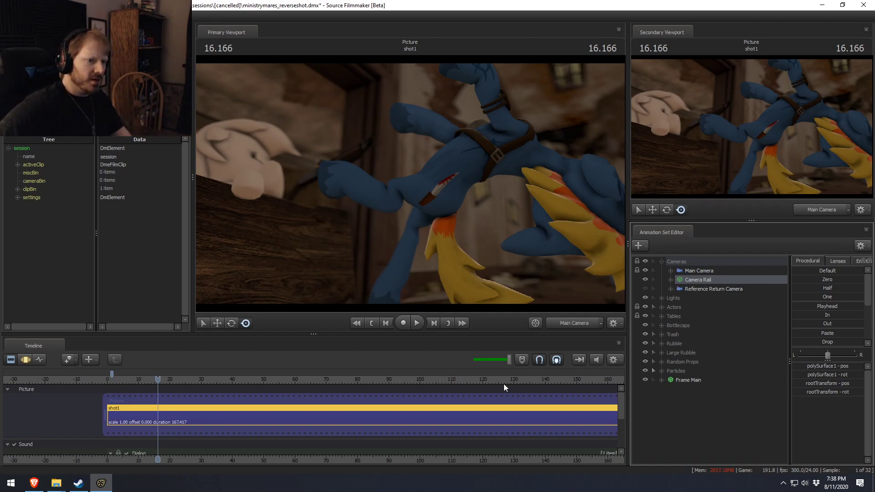
Go to 17.041 in shot1 and check the Lights group used for the scene
right_click(255, 197)
left_click(273, 173)
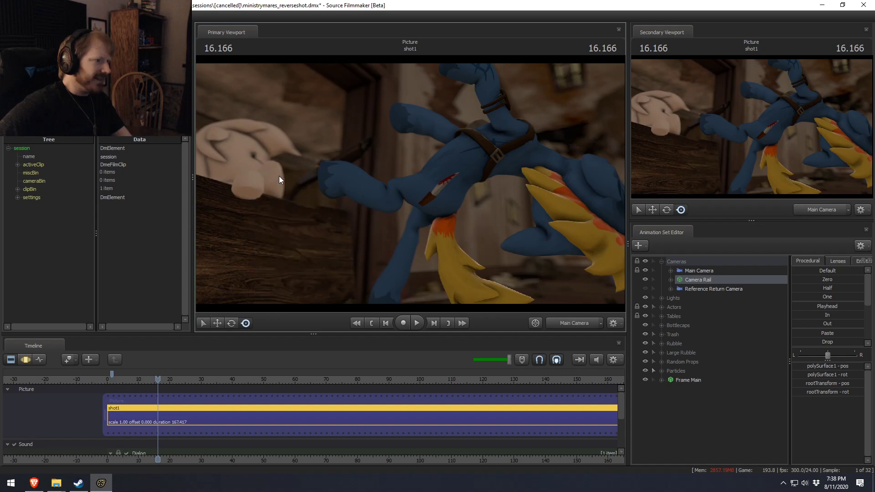
left_click_drag(158, 379, 160, 380)
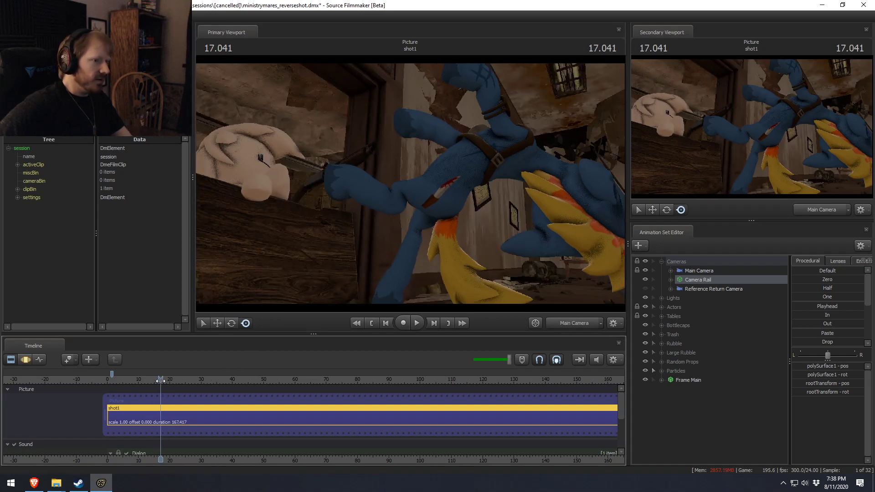
left_click(662, 298)
left_click(660, 298)
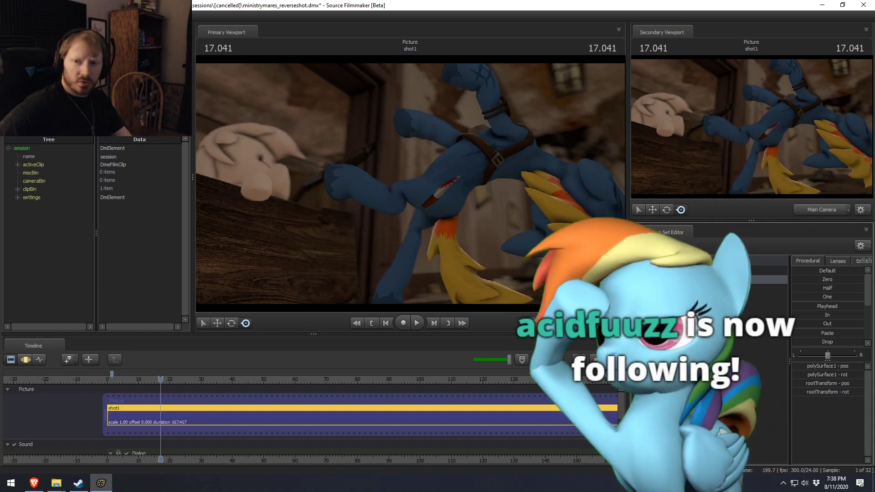
Review shot1 at 28.416 from the Main Camera, and play the later close-up until 40.458
left_click_drag(161, 395, 196, 393)
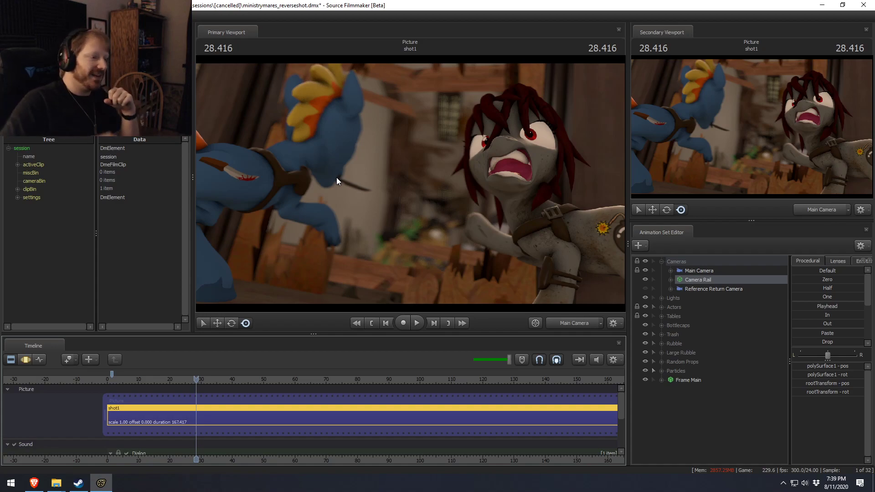
left_click_drag(196, 387, 239, 381)
key("space")
left_click(231, 381)
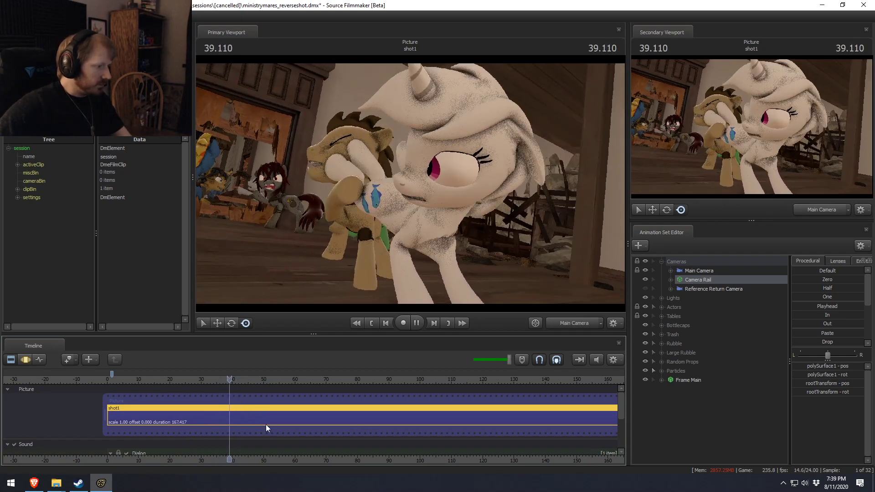
key("space")
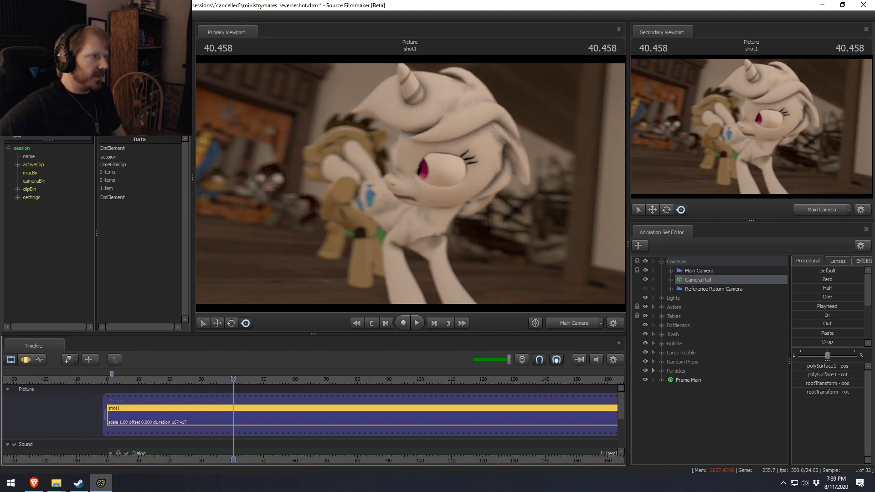
Open the recent session rocketsurgery_pic.dmx without saving the changes to the current one
mouse_move(50, 78)
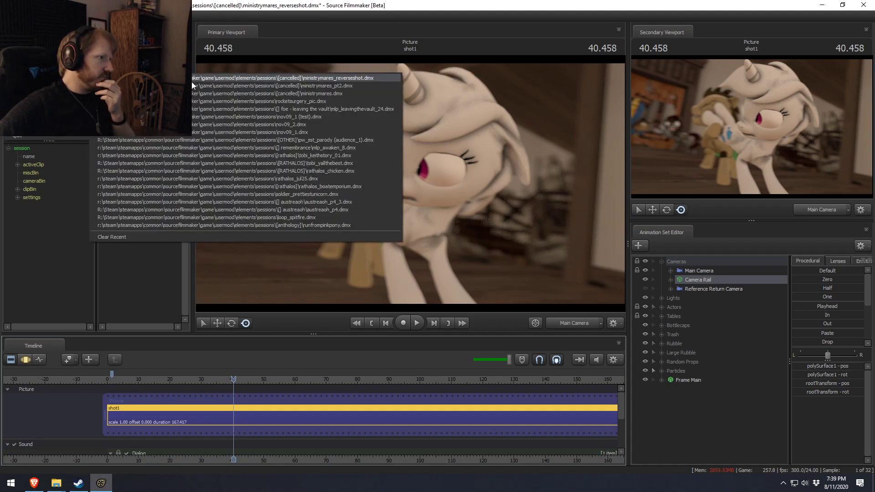
left_click(201, 100)
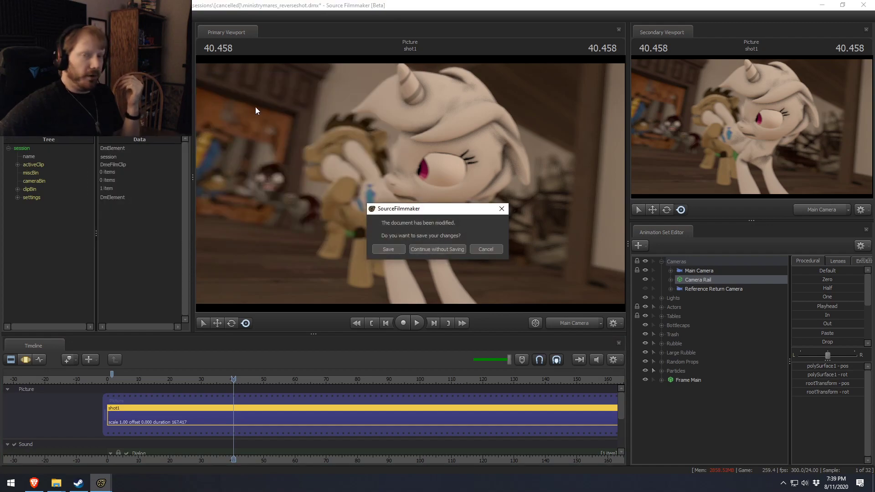
left_click(437, 251)
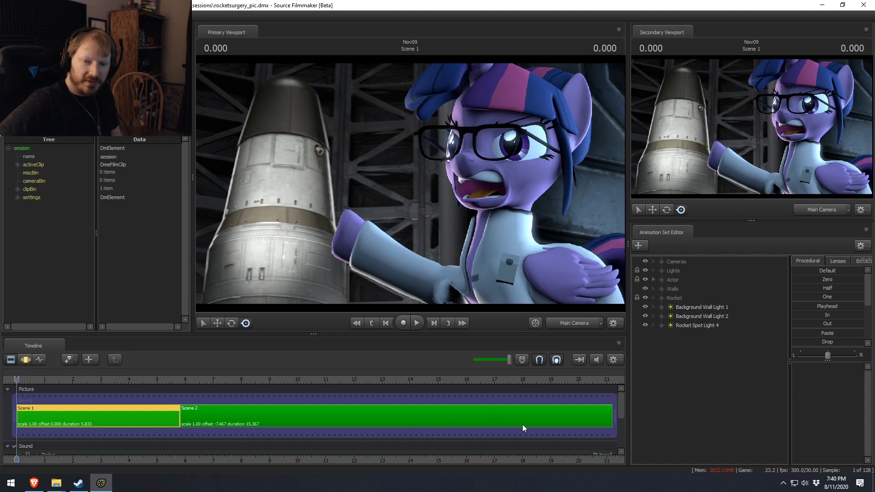
Inspect the lab coat's sleeve joint up close with the Work Camera copied from the Main Camera, and return to the Main Camera
mouse_move(535, 424)
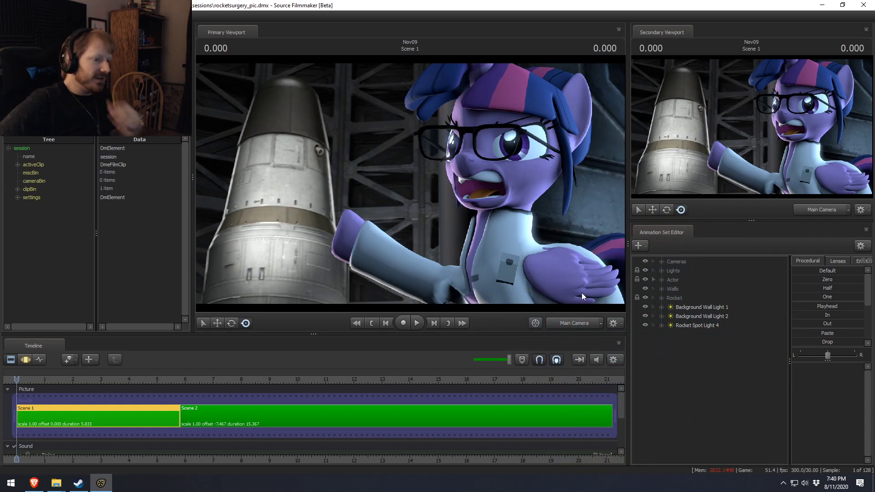
left_click(575, 324, "ctrl")
left_click_drag(549, 267, 412, 182)
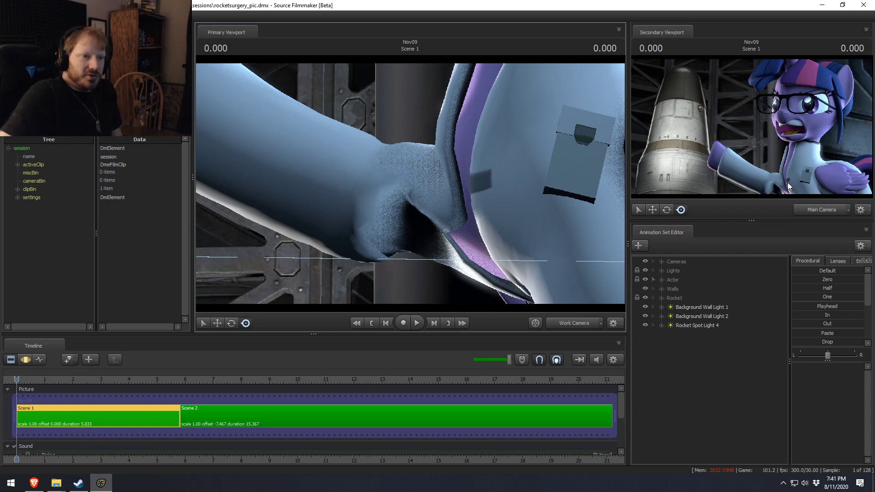
left_click(584, 327)
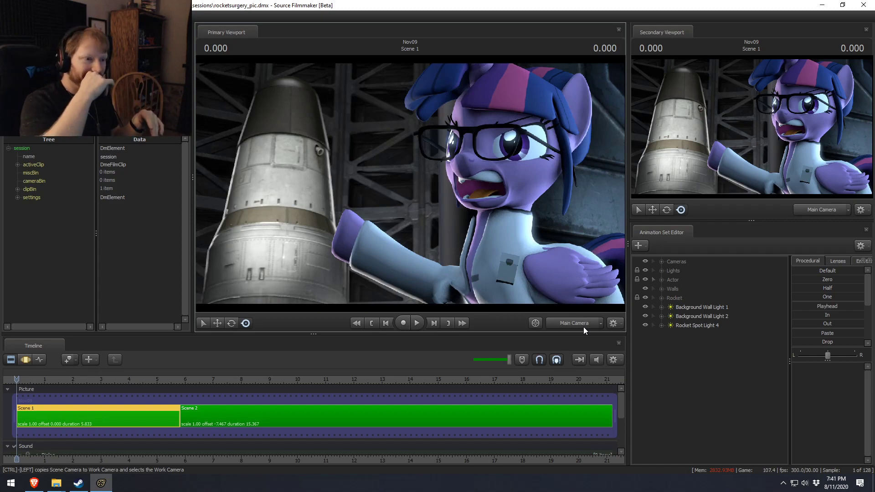
Switch to the Work Camera and frame the outstretched arm and the front of the lab coat
left_click(572, 323)
key("w")
left_click_drag(410, 182, 418, 199)
Expand the Actor group and show Twilight Sparkle's Pony control groups in the Motion Editor
left_click(664, 281)
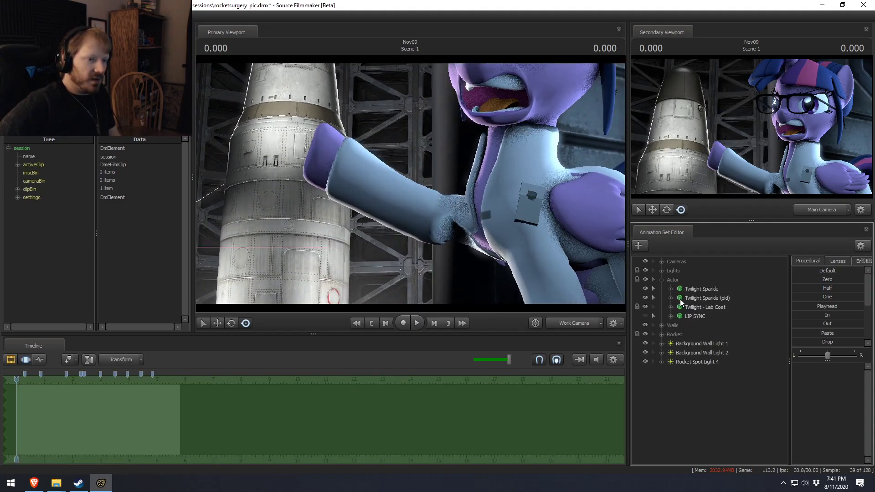
left_click(670, 290)
left_click(680, 298)
left_click(679, 298)
left_click(678, 307)
left_click(679, 307)
left_click(680, 316)
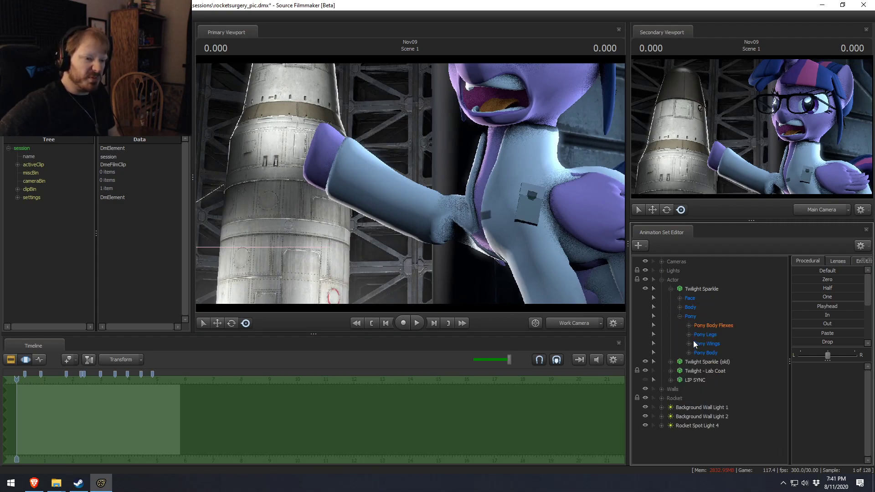
Select the RightShoulder bone in the Right Front Leg of the Twilight - Lab Coat model
left_click(671, 372)
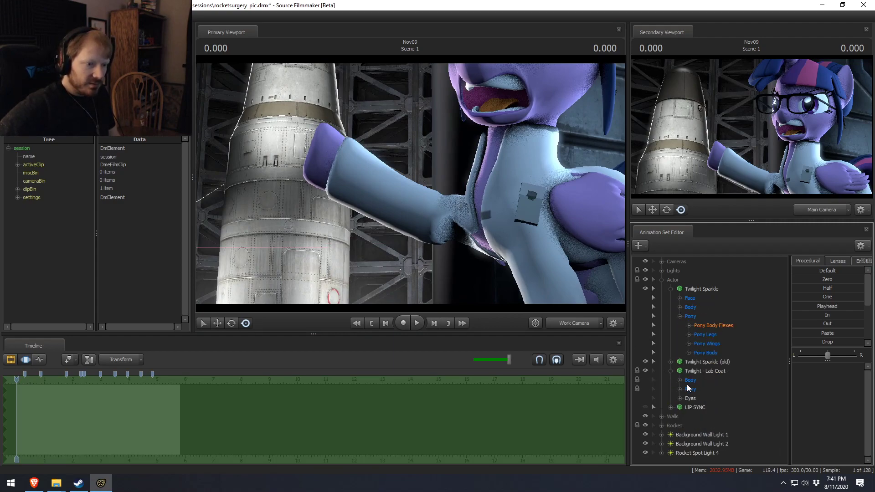
left_click(680, 388)
left_click(688, 398)
scroll(692, 392, "down", 2)
left_click(697, 353)
left_click(728, 371)
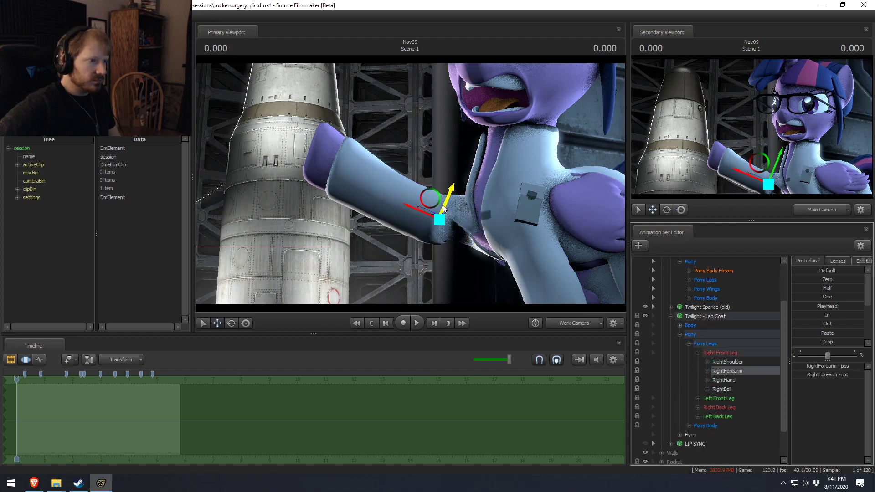
left_click(728, 362)
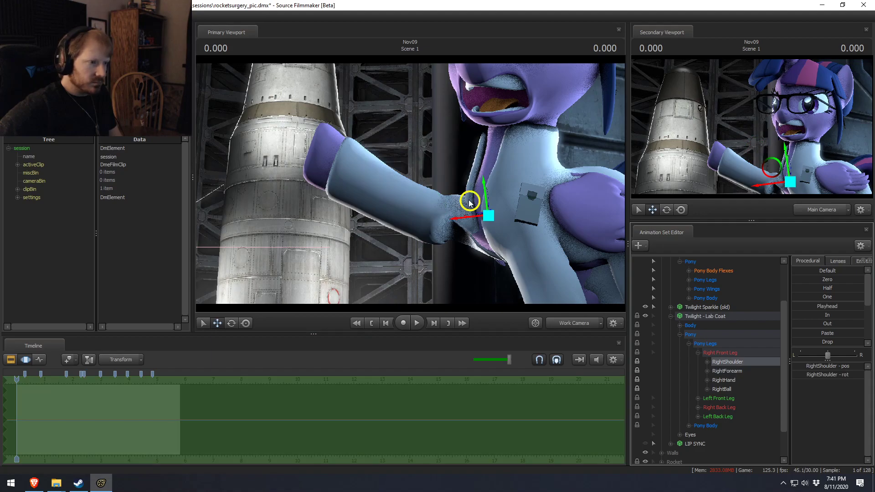
Adjust the lab coat's RightShoulder bone to join the sleeve to the torso, and check Scene 1 from the Main Camera
key("e")
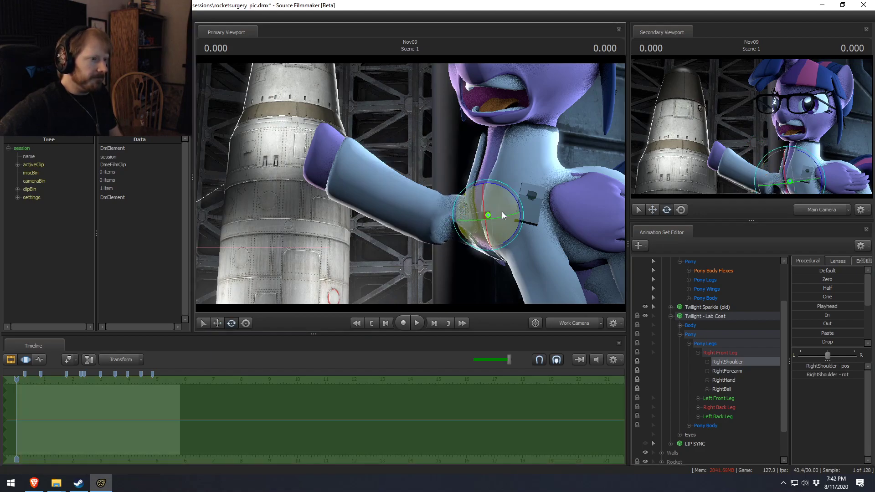
left_click_drag(519, 206, 561, 217)
key("w")
key("F2")
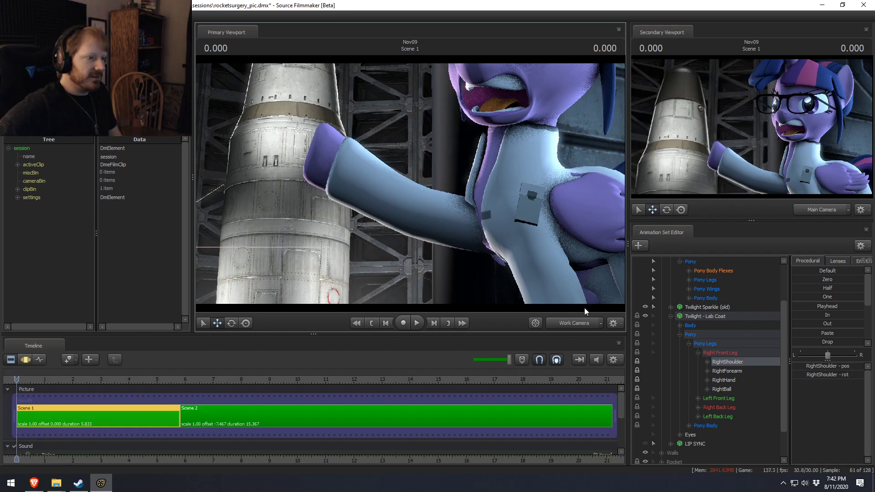
left_click(581, 324)
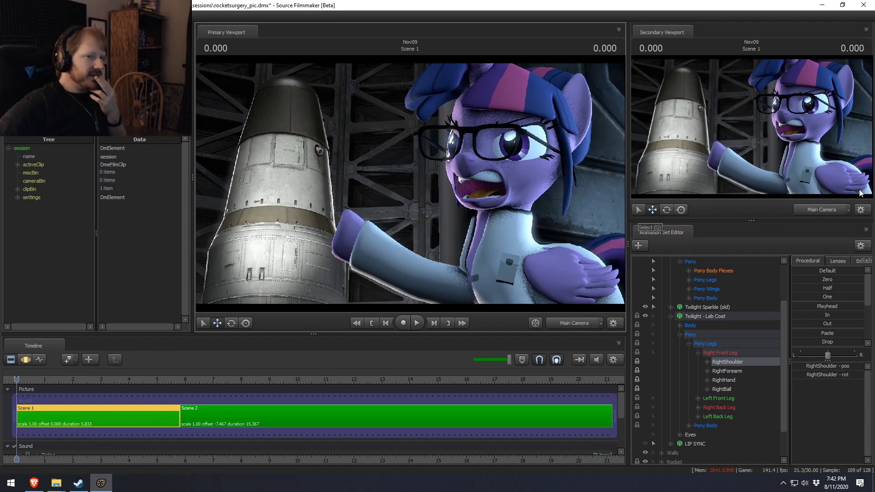
Switch both viewports to the Work Camera and frame Twilight Sparkle's head and outstretched arm from the front
left_click(810, 213)
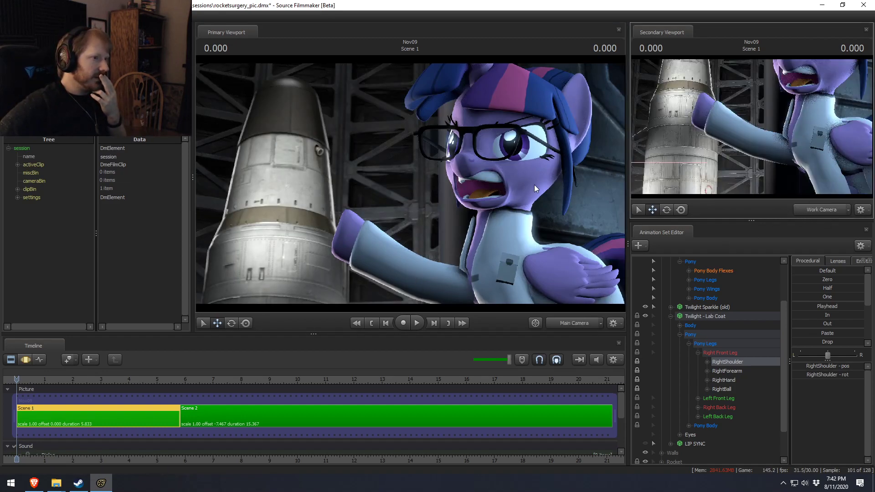
left_click(557, 323)
left_click_drag(537, 286, 604, 278)
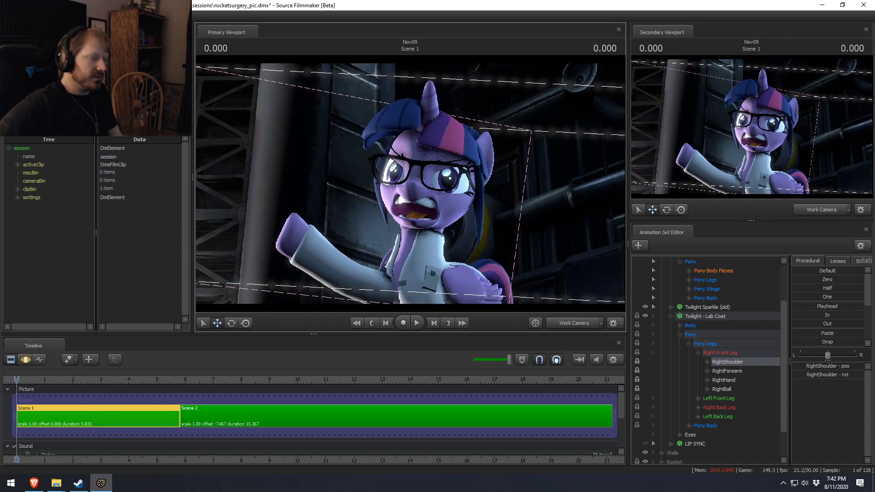
Select the eyes_convergence control among Twilight Sparkle's Face controls in the Motion Editor and apply the Half preset
scroll(676, 302, "up", 2)
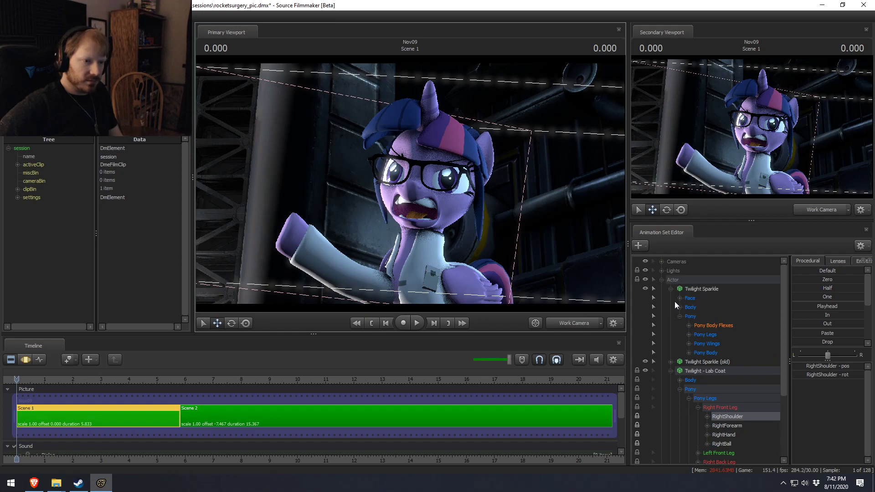
left_click(671, 370)
left_click(679, 298)
left_click(702, 308)
key("F3")
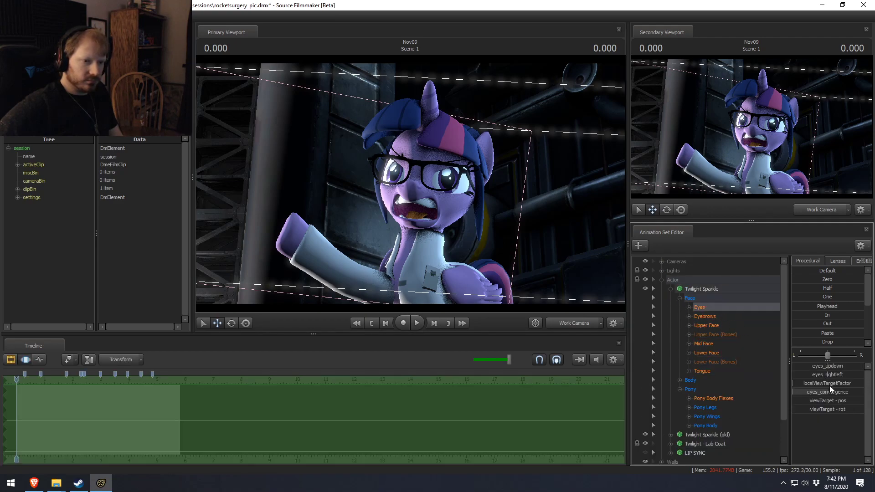
left_click(810, 392)
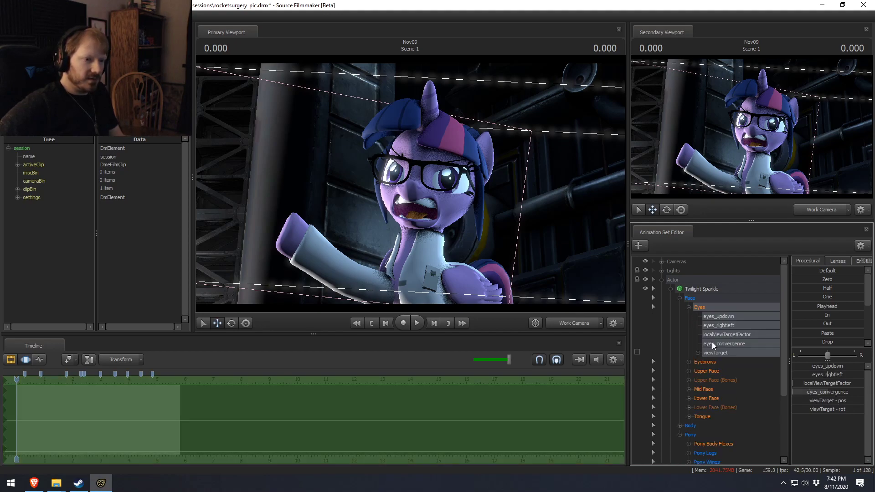
left_click(712, 343)
left_click(828, 287)
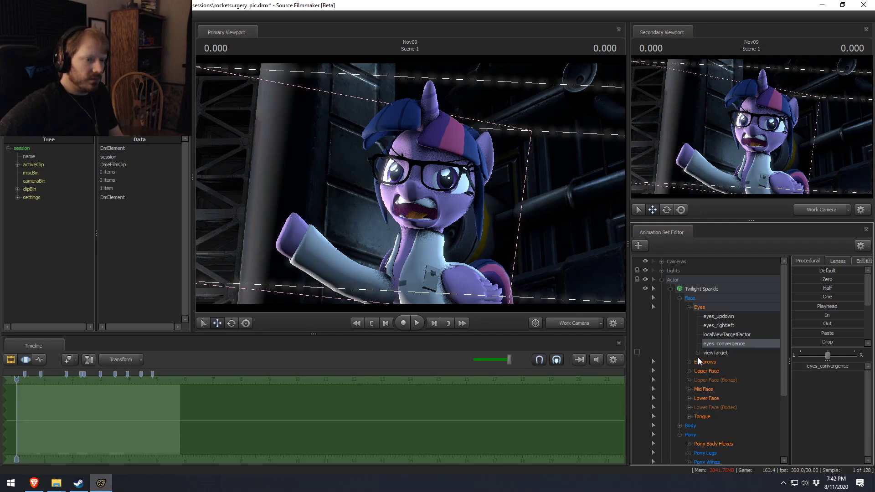
Expand the Lights group and look through Twilight Eye Light (Left) with the Motion Editor active
left_click(662, 271)
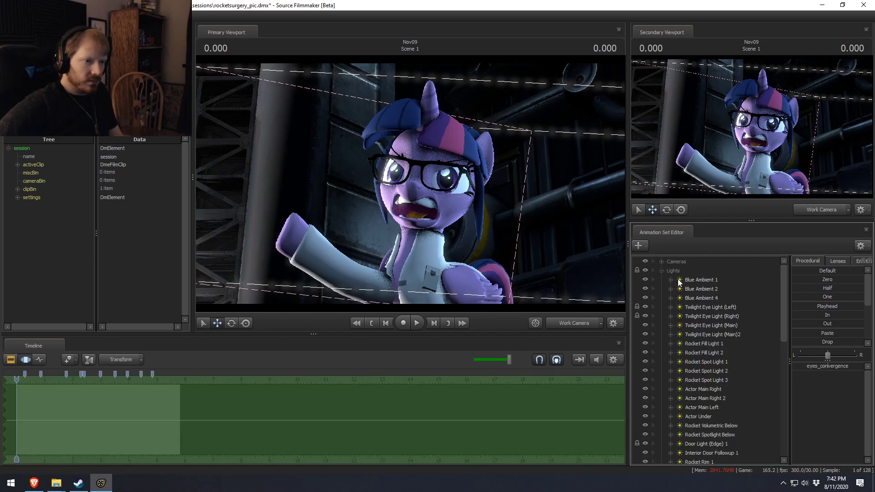
double_click(720, 306)
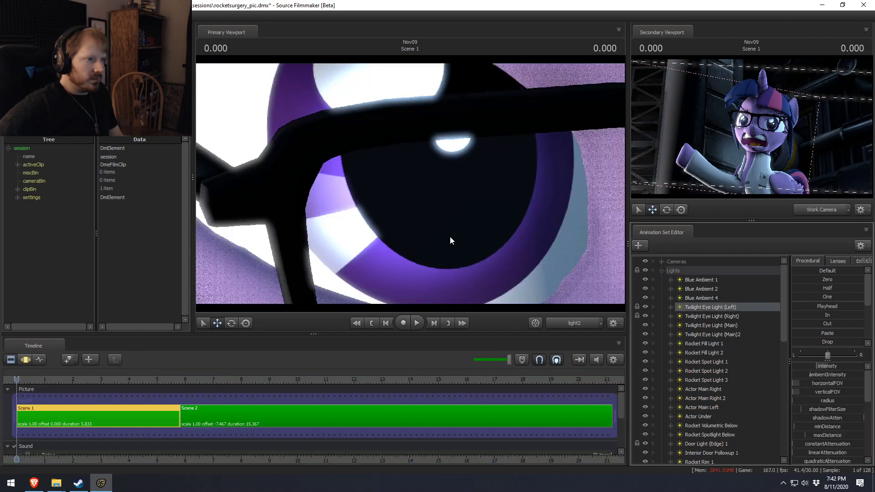
key("F3")
left_click_drag(587, 254, 605, 307)
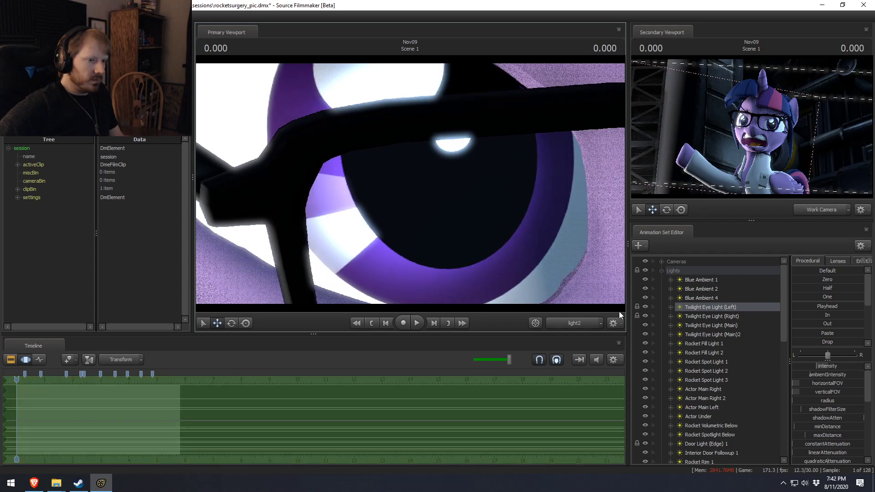
Look through Twilight Eye Light (Right) and slightly adjust its aim on the eye behind the glasses
double_click(734, 316)
left_click_drag(387, 210, 471, 201)
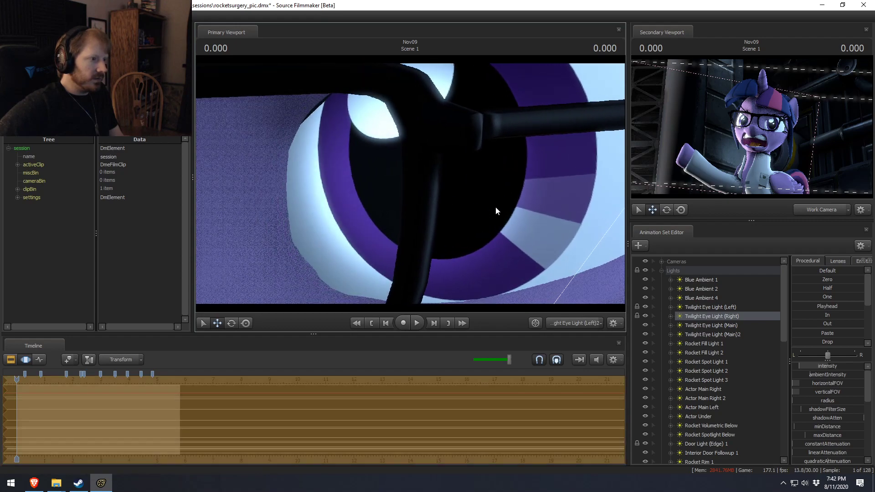
left_click_drag(861, 317, 411, 185)
left_click_drag(411, 184, 440, 189)
left_click_drag(440, 189, 411, 184)
left_click_drag(411, 184, 415, 181)
mouse_move(415, 181)
left_mouse_down()
mouse_move(433, 178)
mouse_move(410, 187)
left_mouse_up()
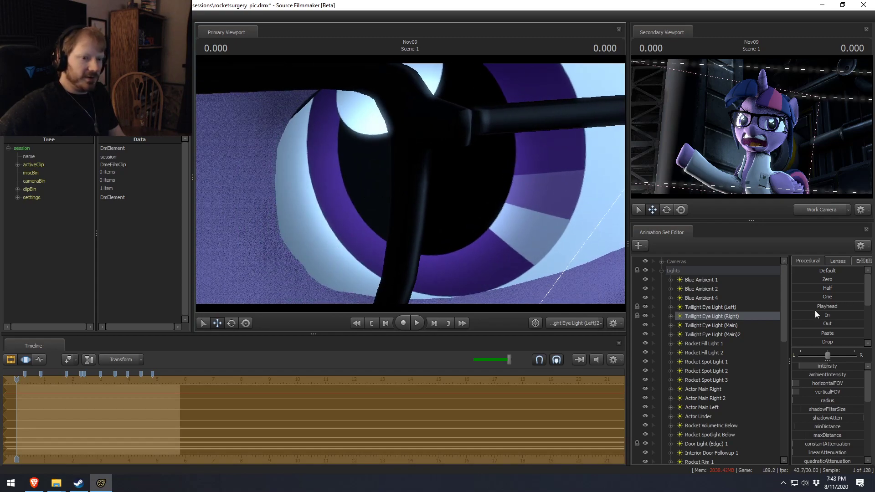
Move the playhead to 1.600 in Scene 1 and show the Main Camera view in the primary viewport
left_click_drag(831, 342, 861, 342)
key("F2")
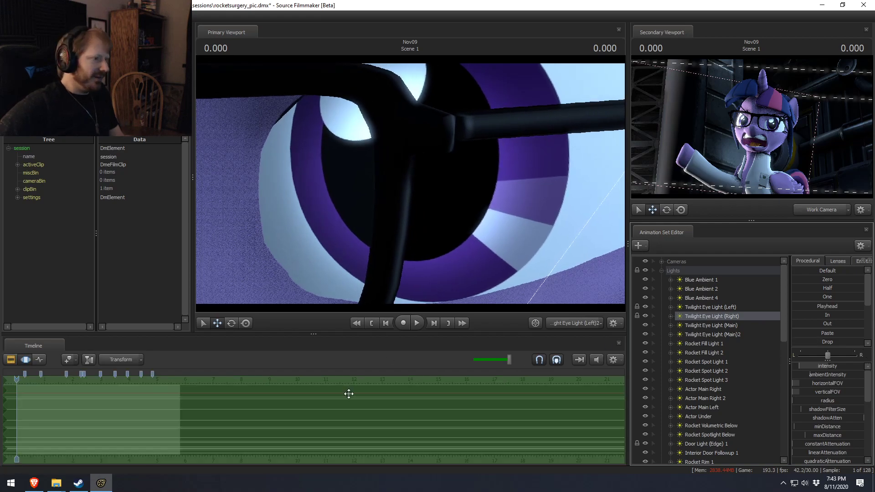
middle_click_drag(71, 459, 322, 434)
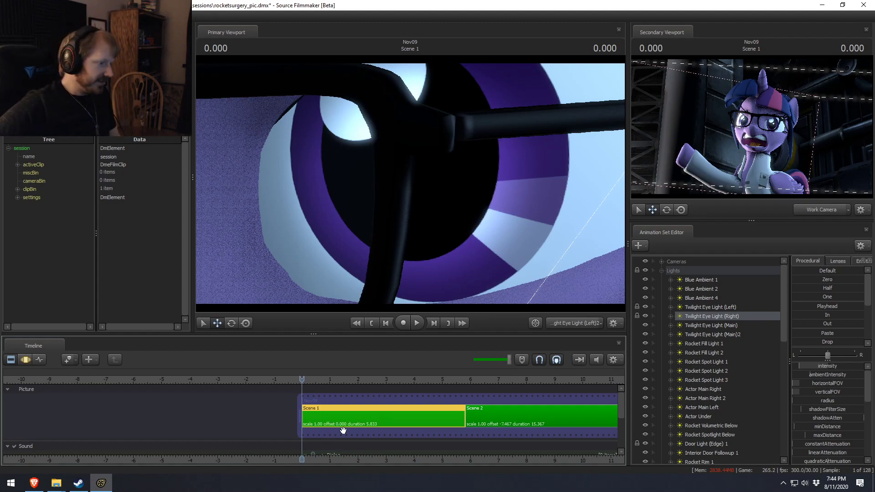
middle_click_drag(368, 460, 273, 450)
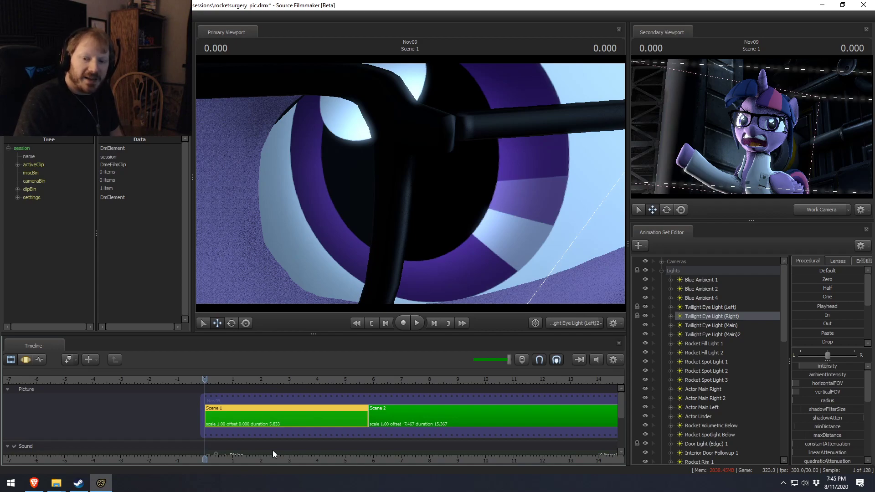
key("space")
left_click(574, 324)
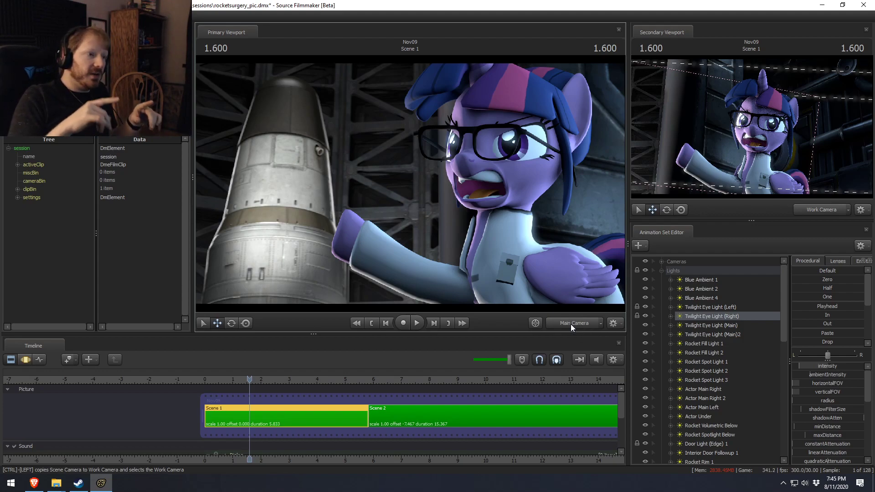
Try blending Twilight Sparkle's Upper Face and Lower Face controls toward the One preset and other values
scroll(684, 346, "down", 10)
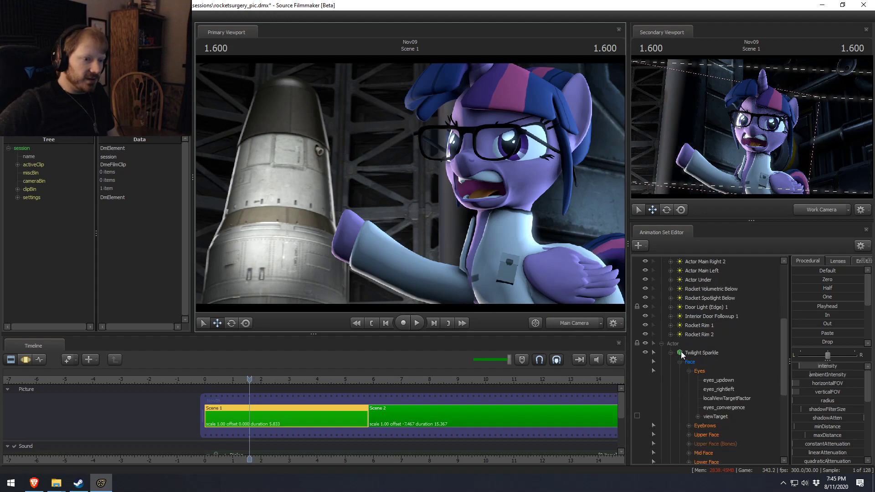
left_click(710, 354)
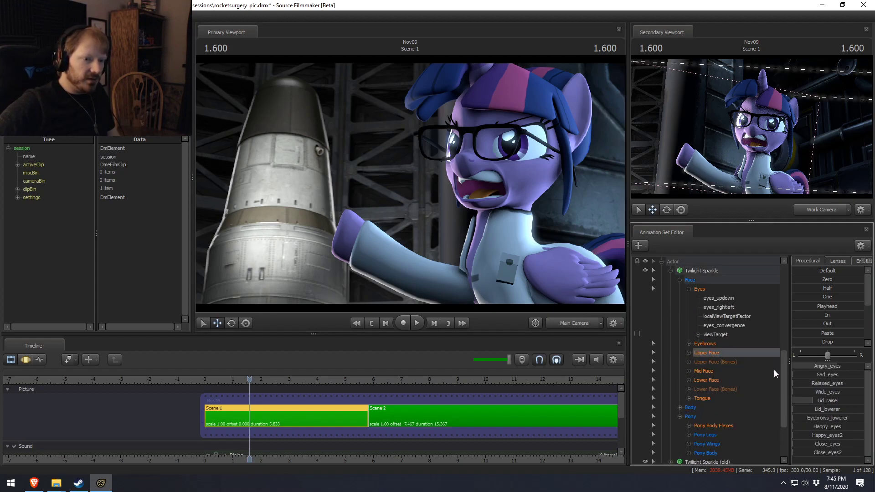
key("F3")
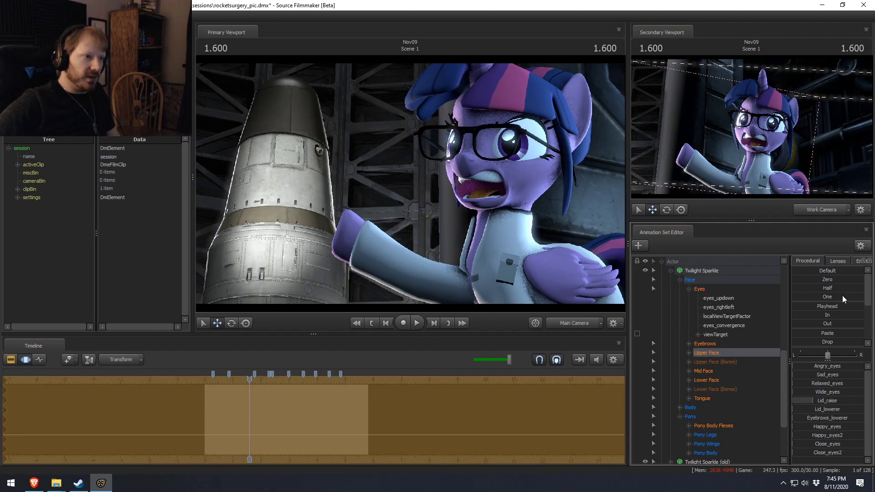
left_click(826, 296)
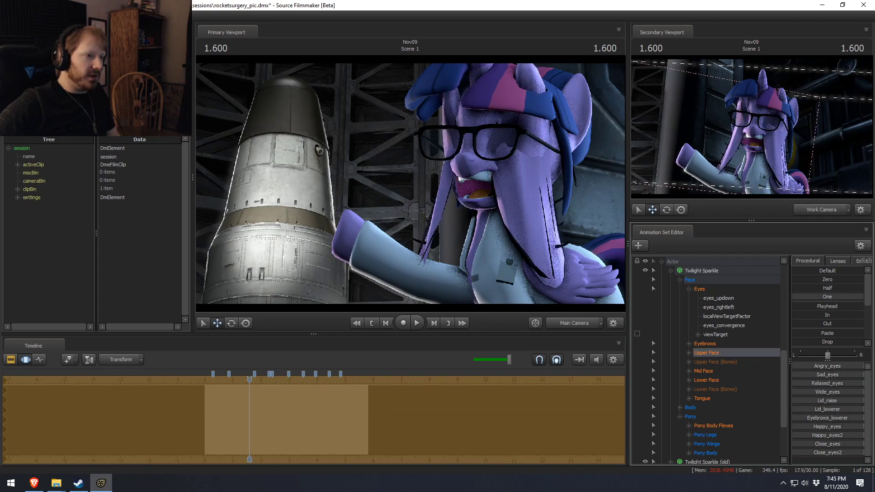
left_click_drag(863, 297, 793, 297)
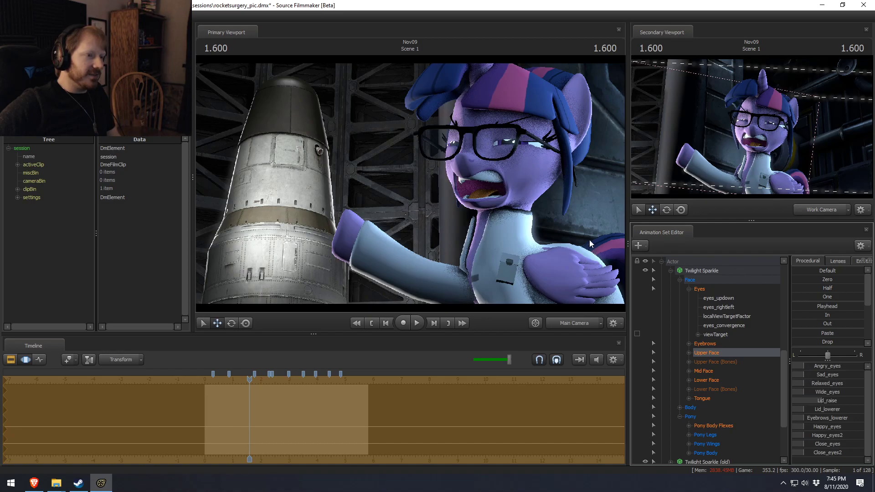
left_click(715, 382)
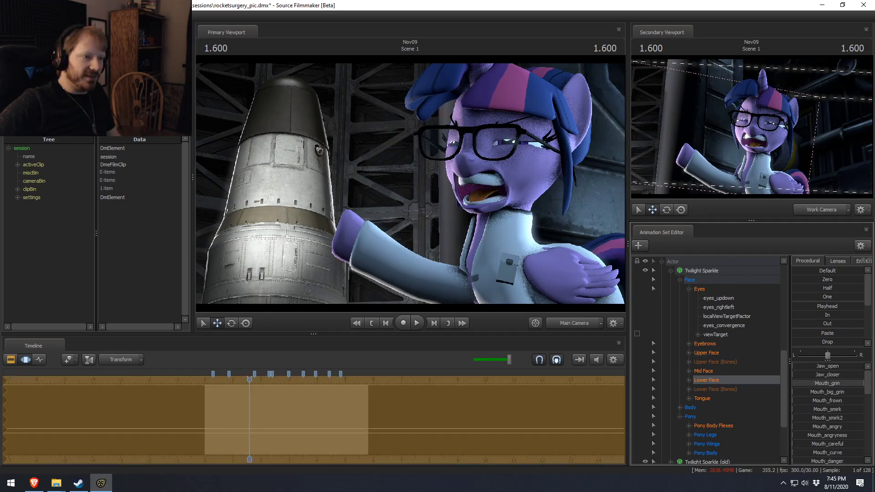
left_click_drag(835, 401, 864, 401)
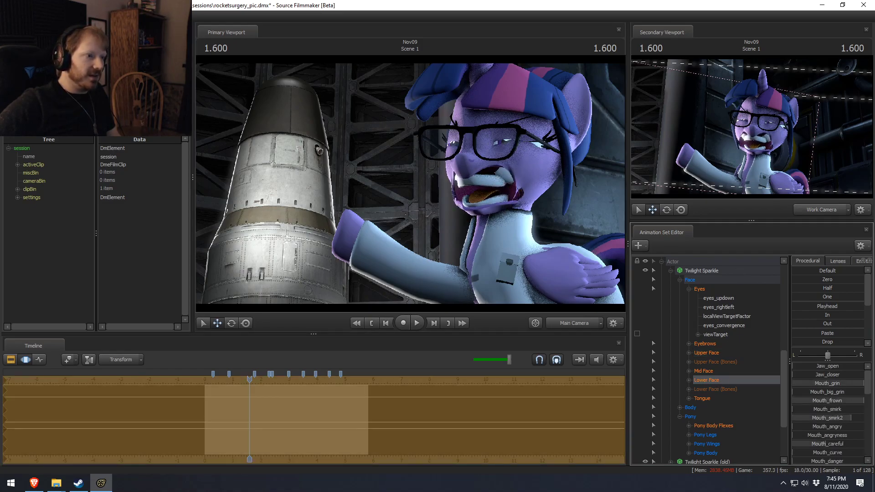
Undo the experimental Upper Face and Lower Face changes on Twilight Sparkle
key("ctrl+z")
key("ctrl+z")
key("ctrl+z")
key("ctrl+z")
key("ctrl+z")
key("ctrl+z")
key("ctrl+z")
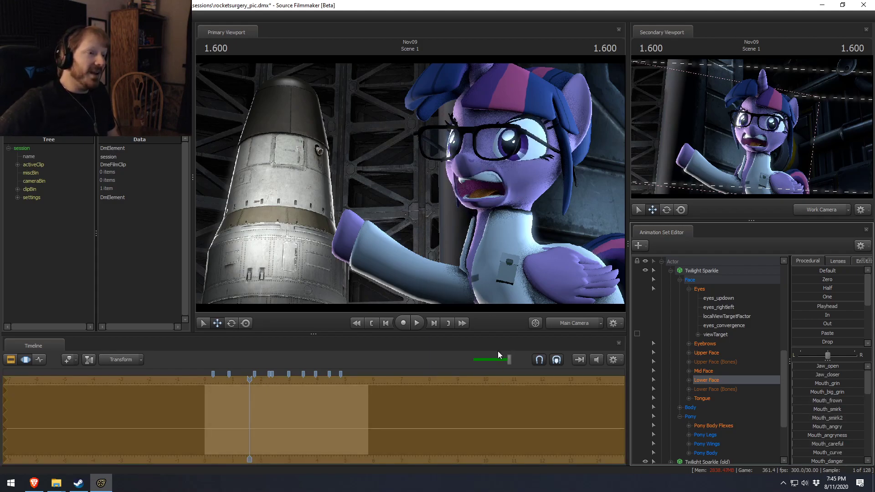
key("ctrl+z")
key("ctrl+z")
key("ctrl+z")
key("ctrl+z")
key("ctrl+z")
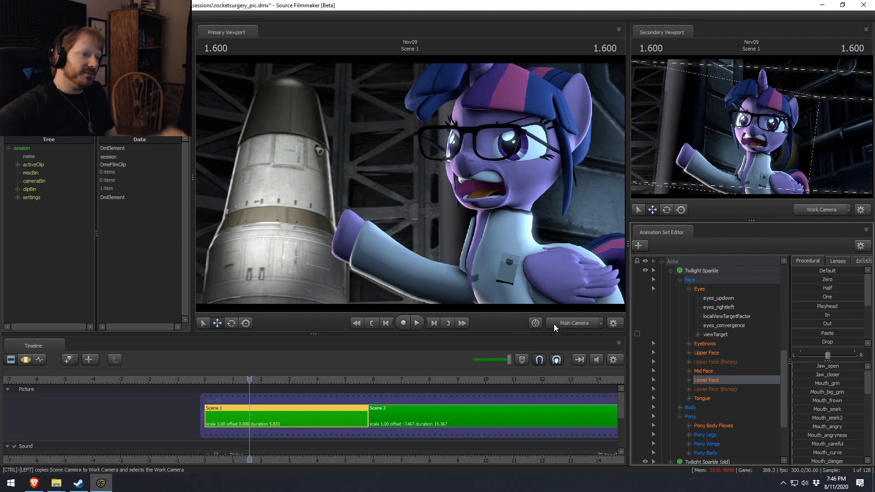
Move the playhead to 1.500 in Scene 1, keeping the primary viewport on the Main Camera
left_click(251, 379)
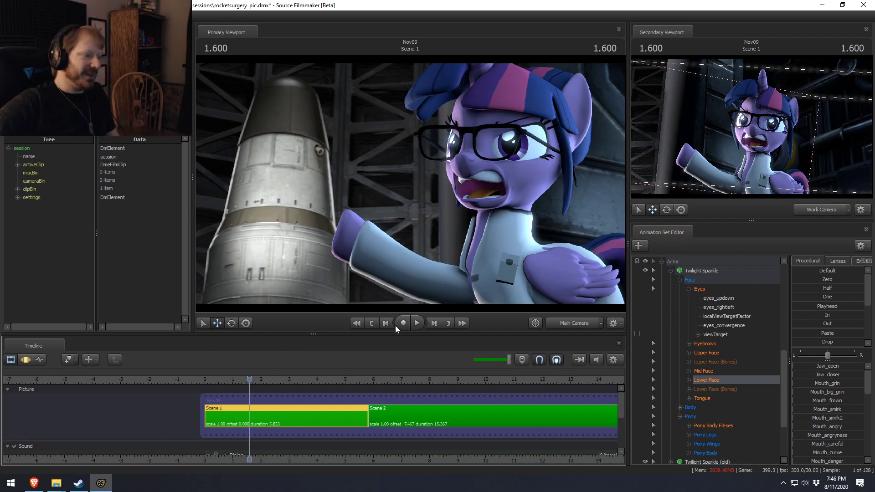
mouse_move(249, 379)
left_mouse_down()
mouse_move(233, 379)
mouse_move(246, 379)
left_mouse_up()
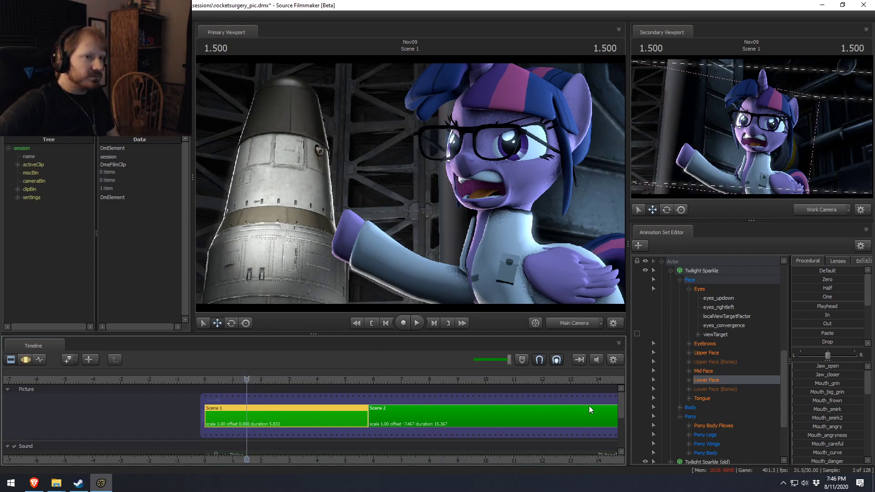
left_click(579, 324)
left_click(566, 328)
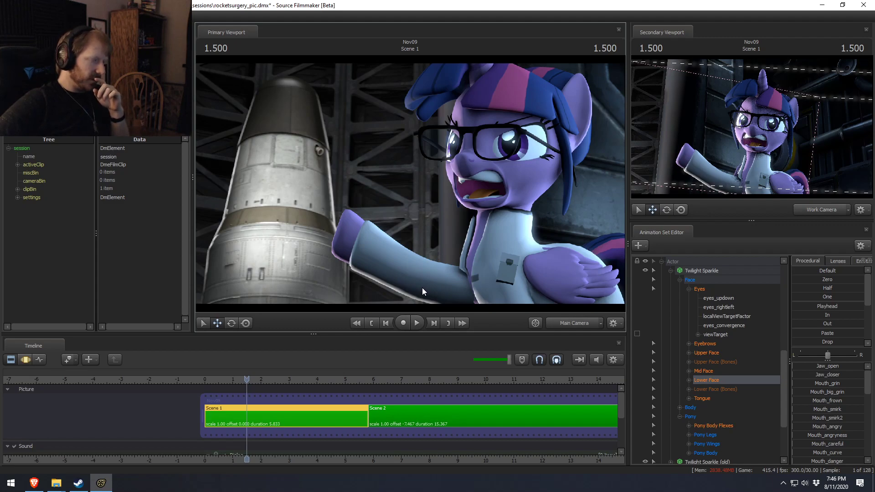
Select the Rocket Volumetric Below light and frame it with the Work Camera in the primary viewport, with the Main Camera in the secondary one
left_click(671, 271)
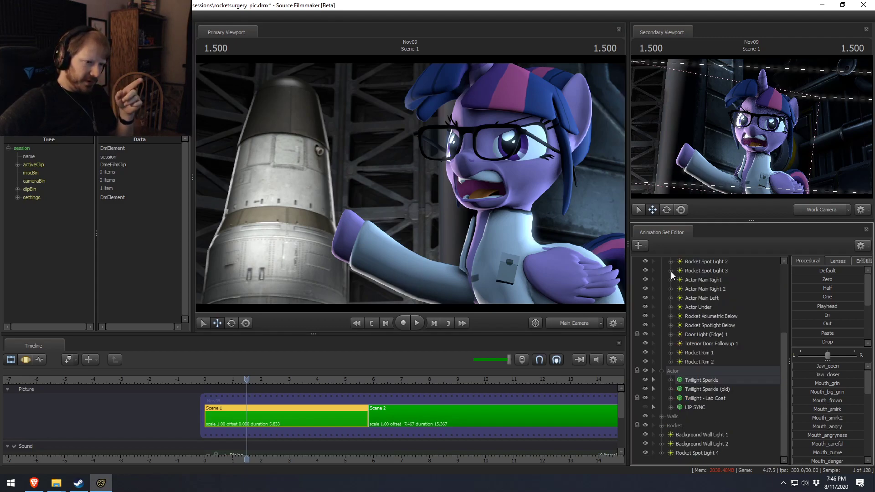
left_click(711, 371)
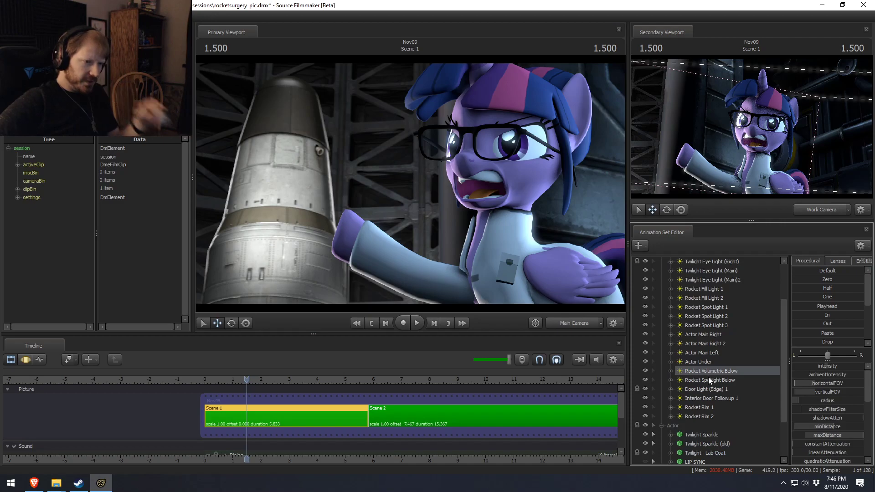
key("F4")
key("s")
left_click_drag(410, 184, 411, 188)
key("F3")
key("F2")
left_click_drag(393, 246, 408, 263)
key("s")
key("F3")
key("F4")
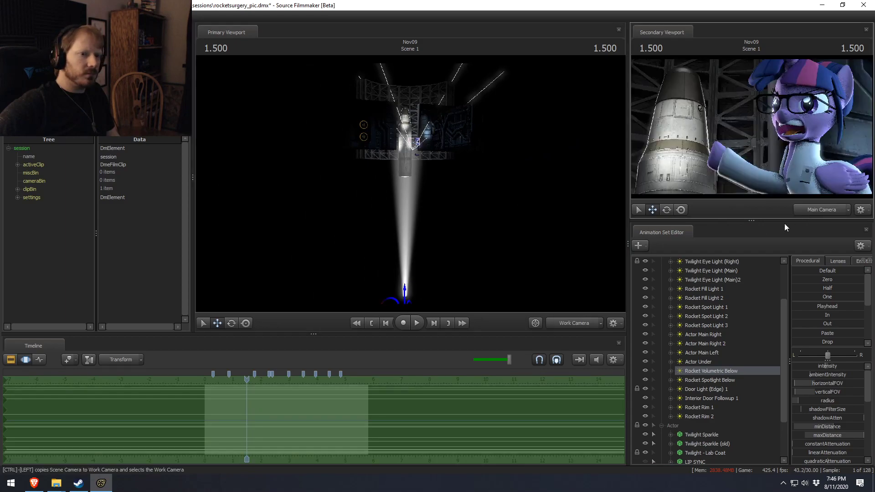
Raise the Rocket Volumetric Below light slightly toward the rocket and return the primary viewport to the Main Camera
left_click(406, 293)
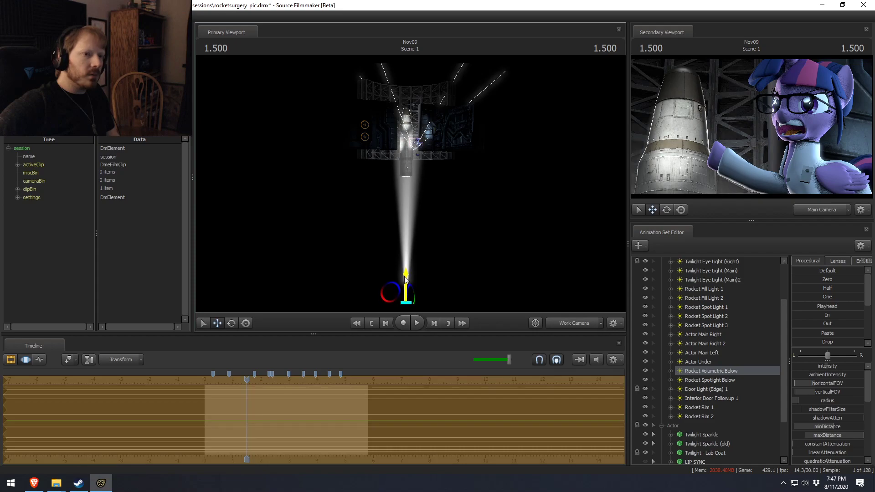
key("F2")
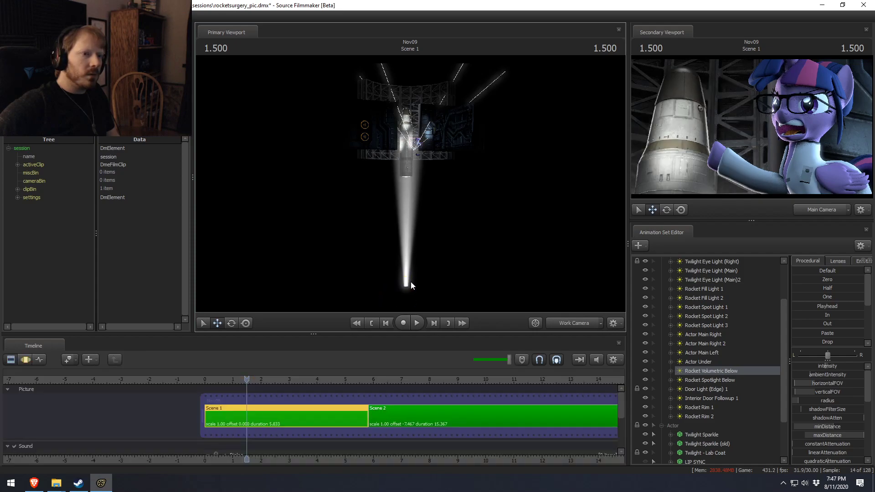
key("F3")
left_click(406, 292)
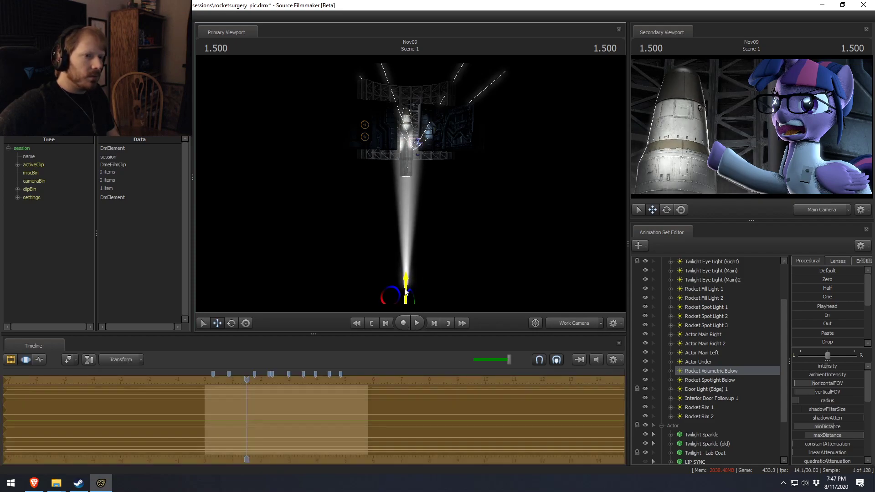
key("F2")
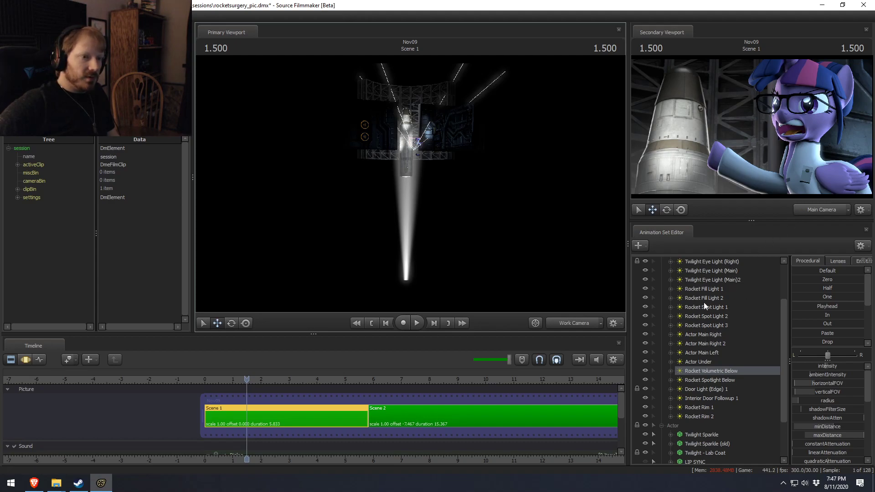
left_click(560, 322)
left_click(560, 322)
left_click(560, 324)
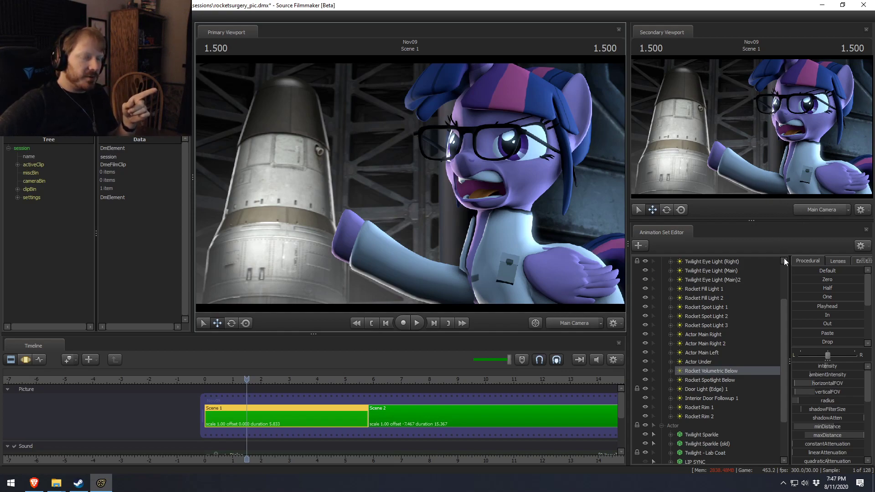
Collapse the Lights group in the animation set list and launch Photoshop
scroll(701, 304, "up", 2)
left_click(662, 271)
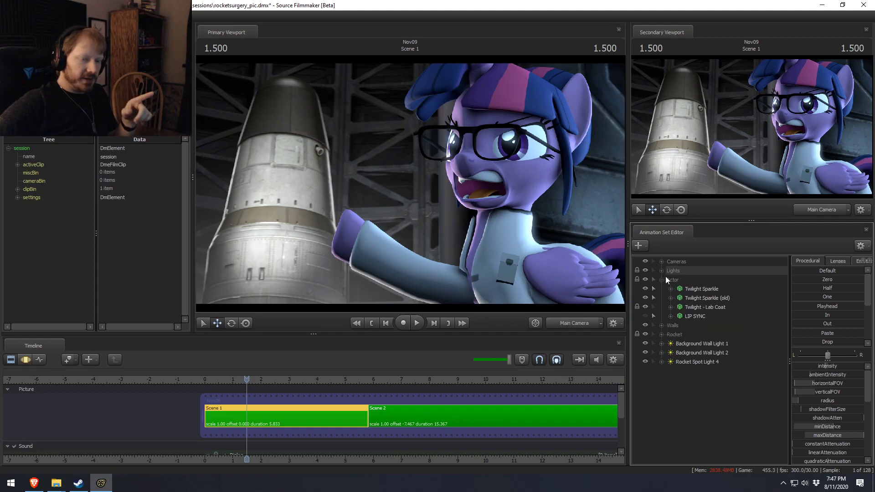
left_click(10, 484)
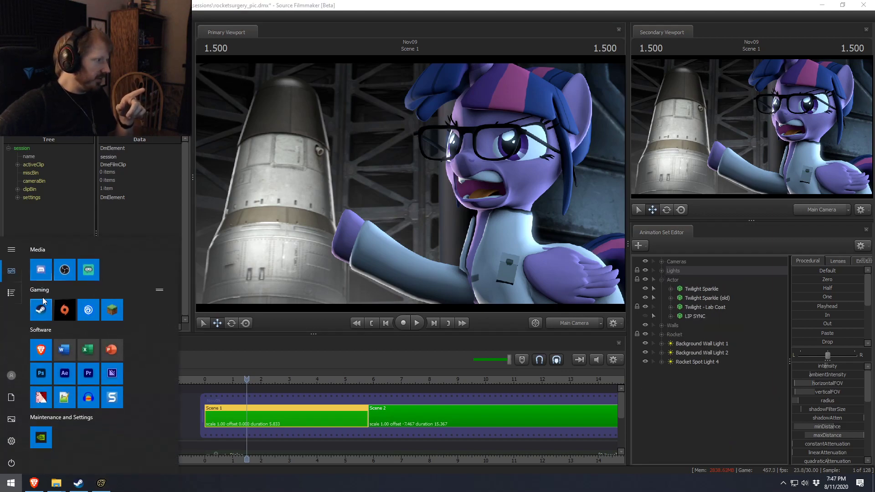
left_click(42, 377)
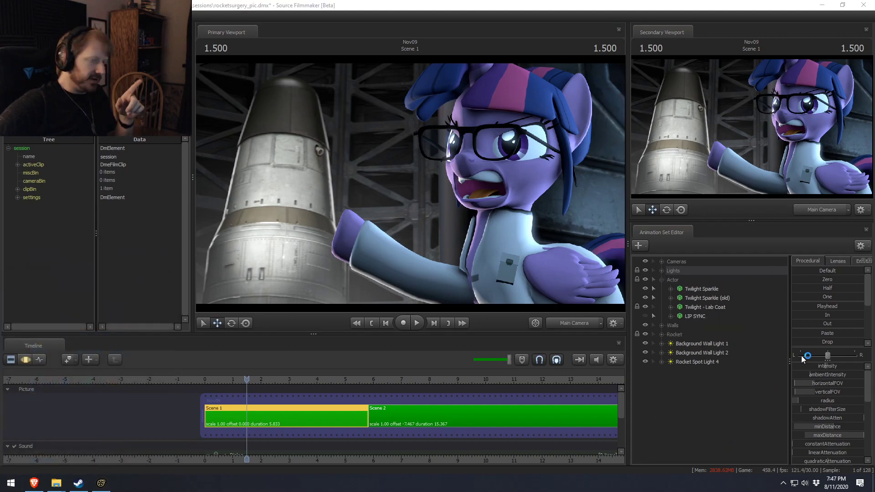
Collapse the Actor group and move Background Wall Light 1, Background Wall Light 2 and Rocket Spot Light 4 into the Lights group
left_click(661, 280)
left_click(662, 280)
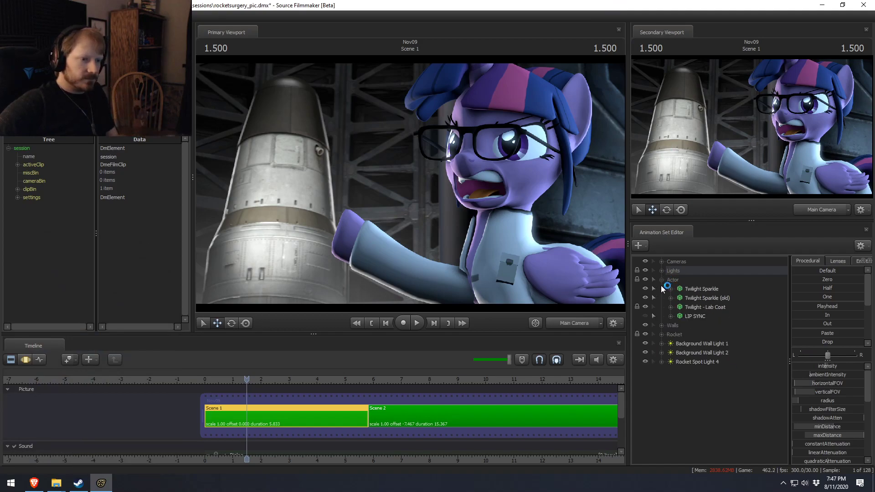
left_click(697, 344)
left_click(698, 362, "shift")
left_click_drag(698, 362, 673, 271)
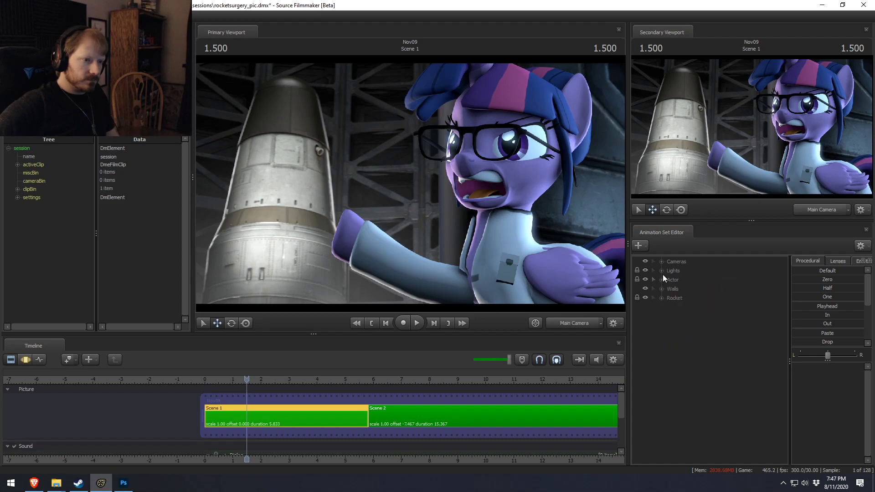
Copy the Actor Main Right light and move the original from the Lights group into the Cameras group
left_click(662, 270)
scroll(696, 341, "down", 5)
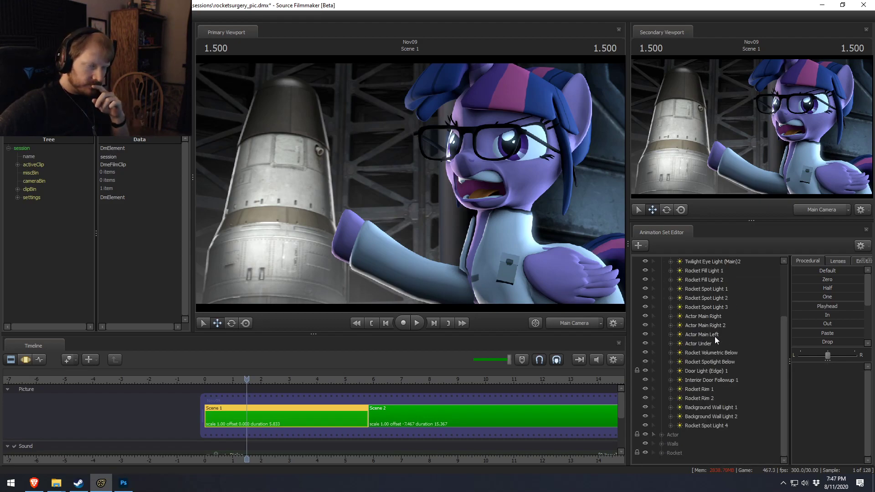
left_click(711, 317)
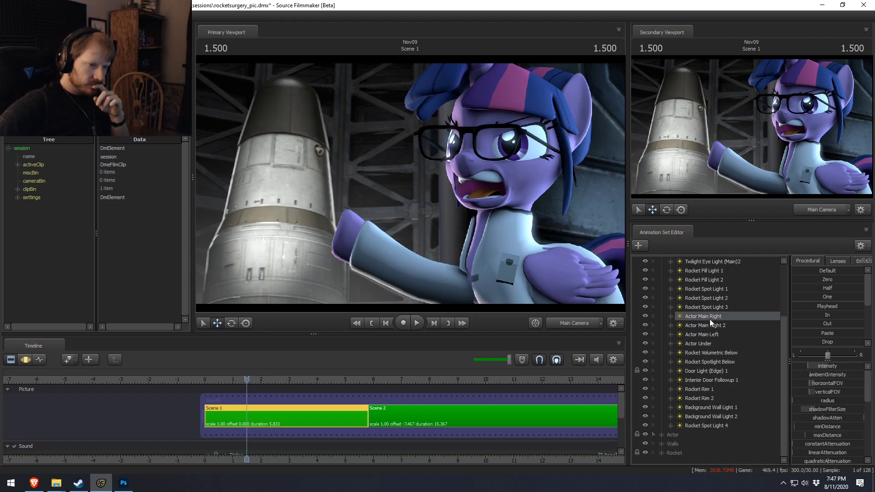
right_click(707, 327)
scroll(682, 289, "up", 3)
left_click_drag(669, 283, 675, 262)
left_click(661, 262)
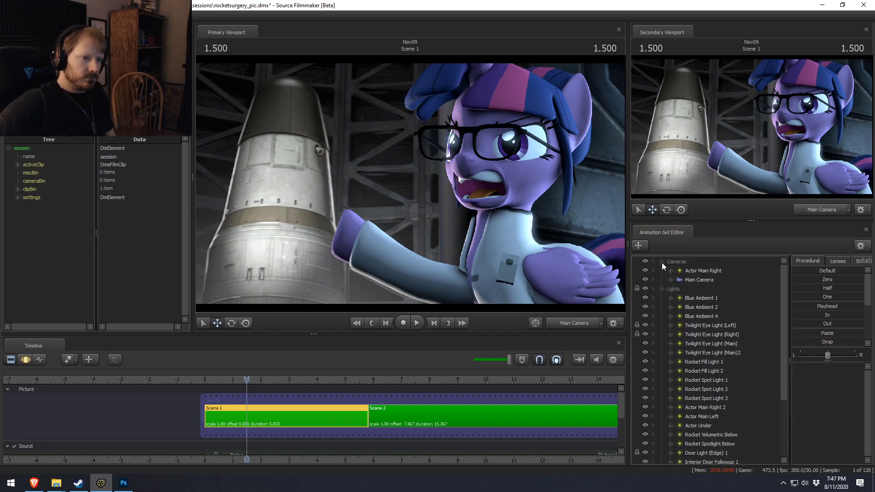
Paste the copy of the Actor Main Right light outside the groups and disable the copy's shadows
left_click(662, 262)
left_click(661, 272)
right_click(687, 399)
left_click(710, 438)
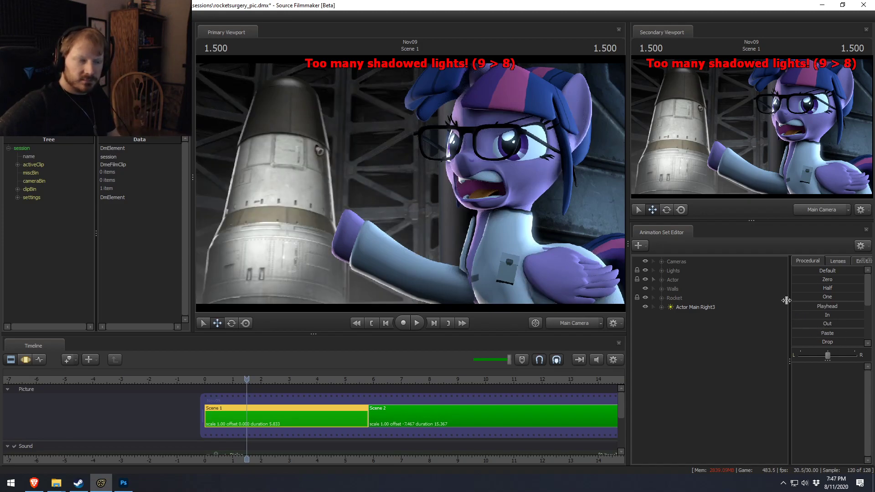
right_click(703, 307)
left_click(716, 425)
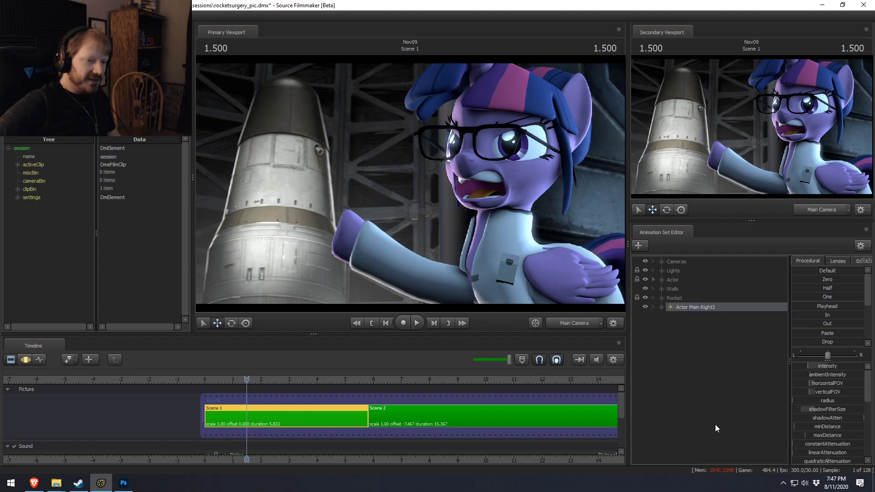
Look through the Actor Main Right3 light, lower its intensity and re-aim it at Twilight's foreleg and body
left_click_drag(690, 310, 388, 175)
key("F3")
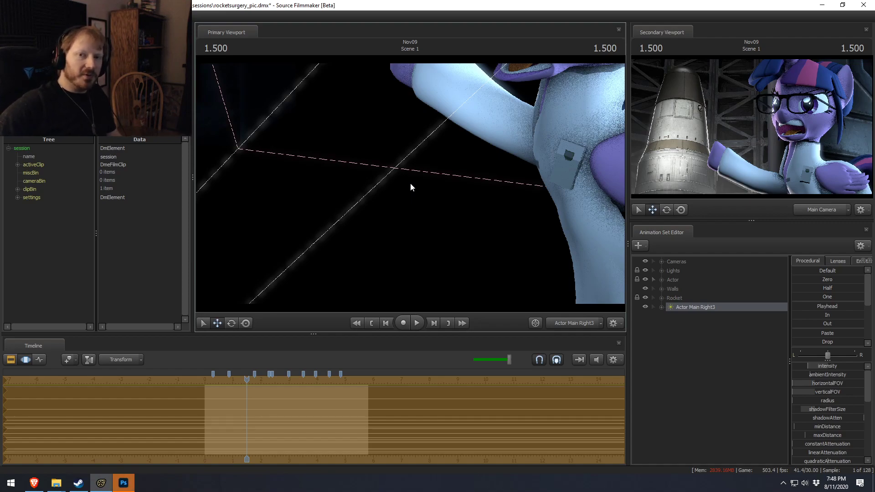
left_click_drag(851, 367, 825, 366)
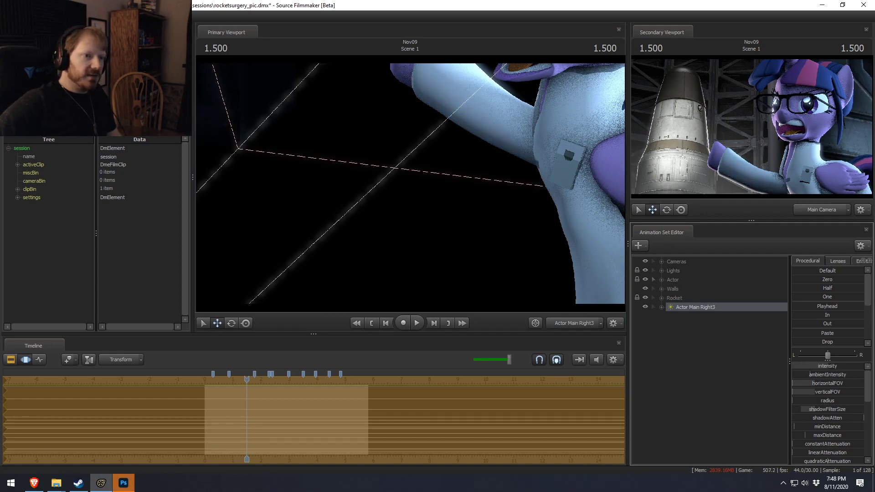
left_click_drag(410, 182, 423, 222)
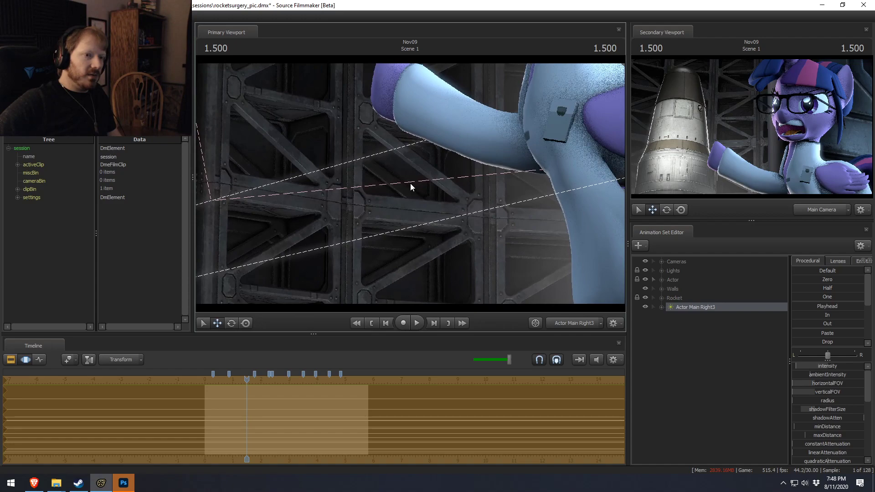
Fine-tune the Actor Main Right3 light's intensity and shift its aim slightly on Twilight's outstretched foreleg
right_click(830, 369)
left_click(820, 374)
left_click(424, 235)
left_click(426, 248)
left_click(428, 261)
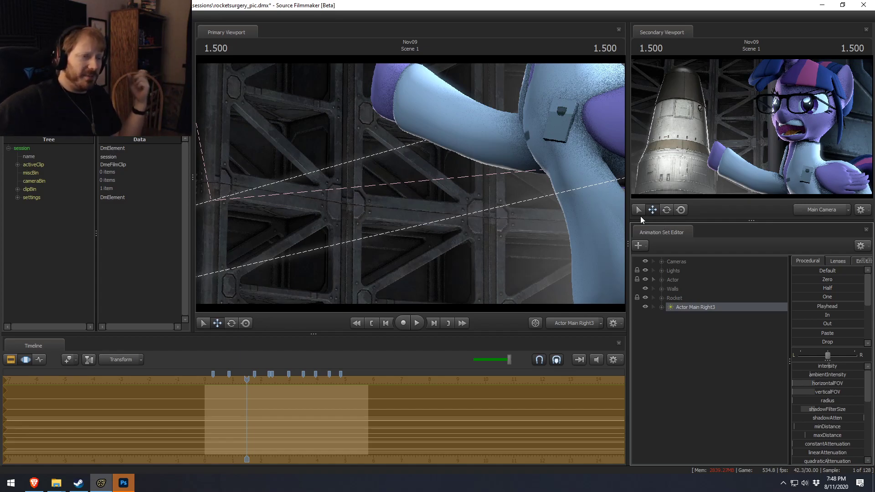
left_click_drag(827, 366, 796, 377)
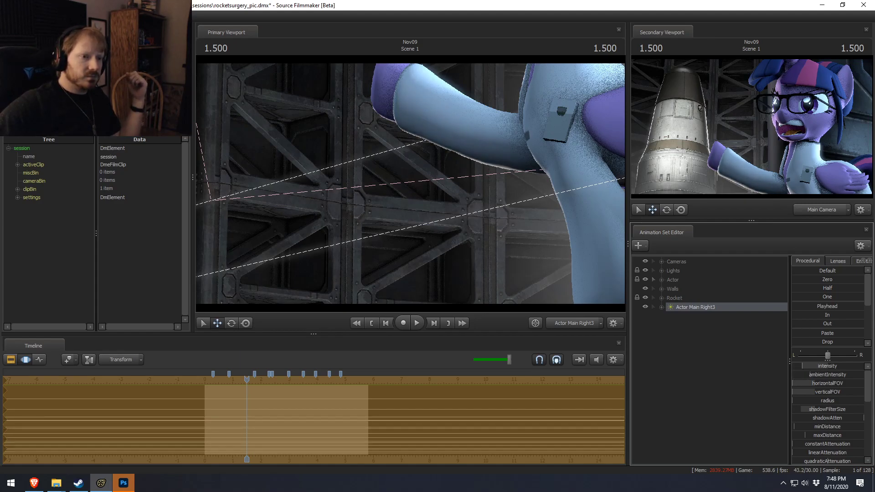
left_click_drag(428, 172, 410, 187)
key("F1")
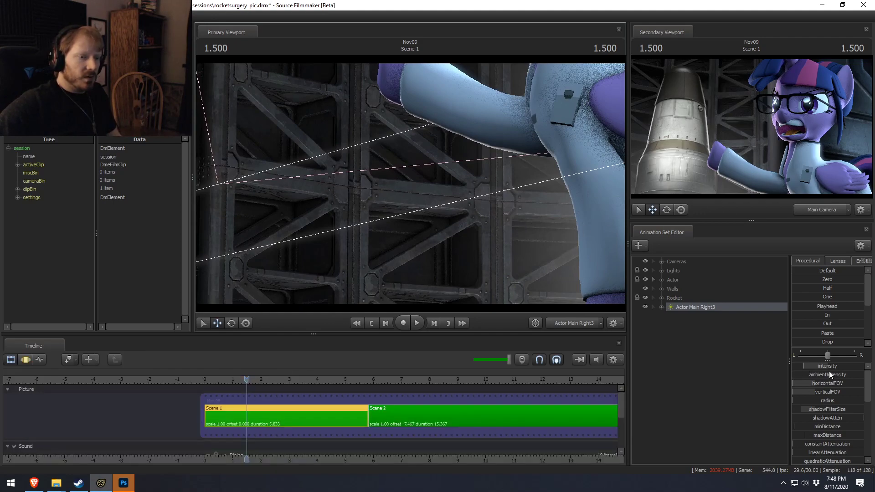
Copy the Actor Main Left light from the Lights group and collapse the group again
left_click(661, 271)
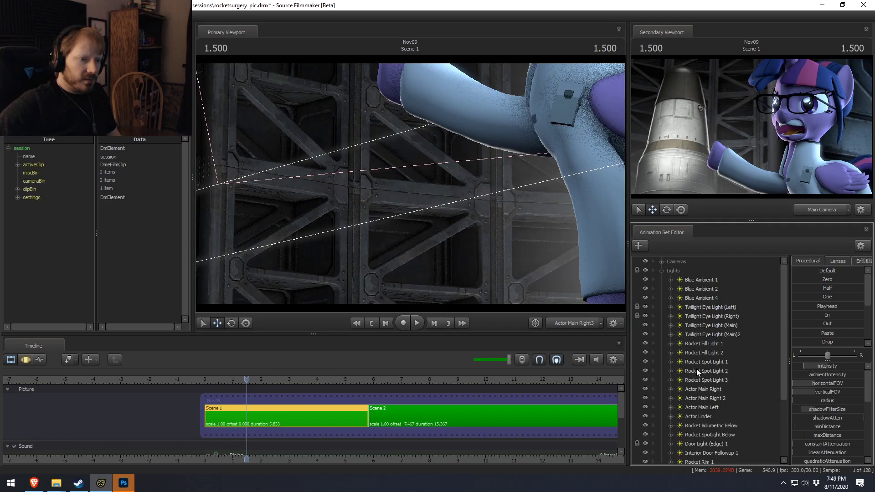
scroll(709, 413, "down", 3)
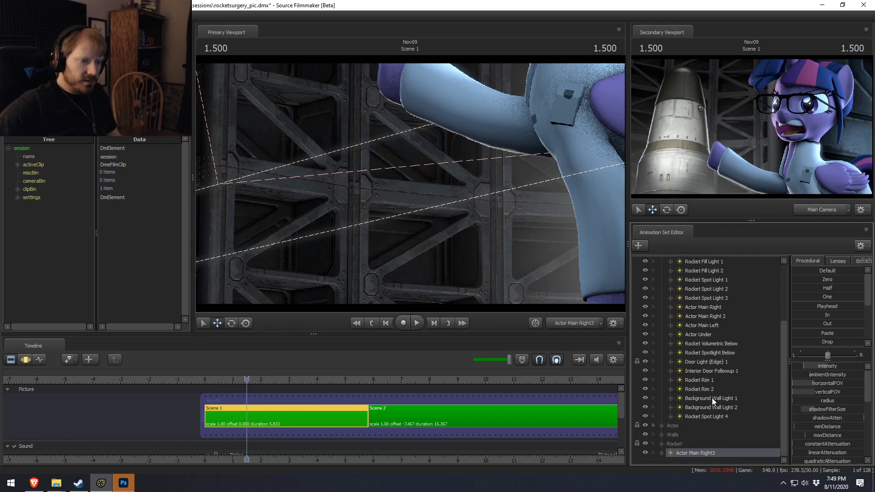
scroll(707, 372, "up", 2)
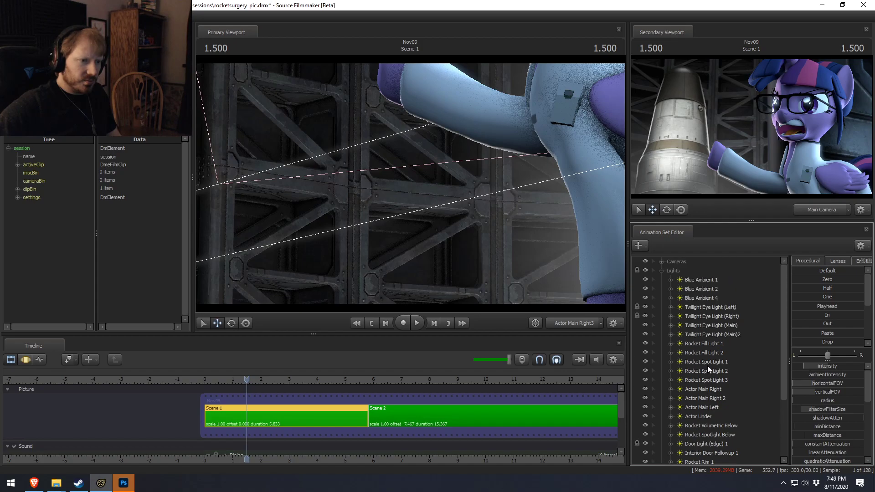
right_click(711, 381)
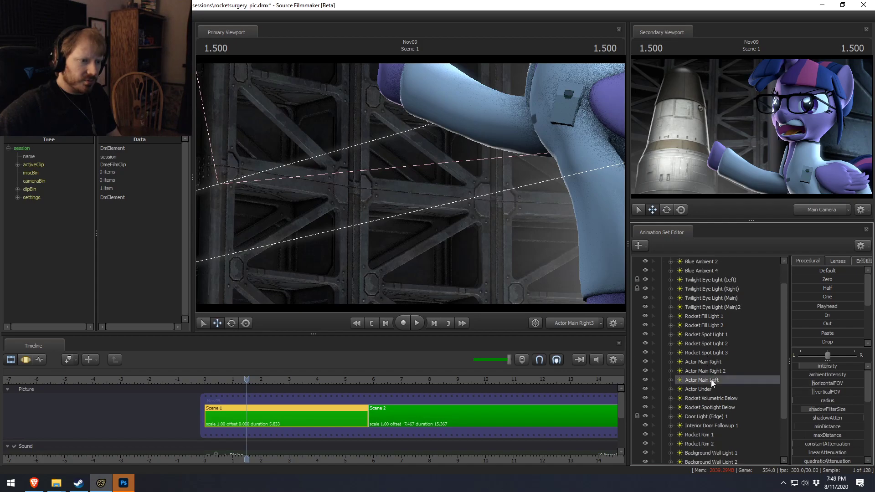
left_click(733, 249)
scroll(680, 272, "up", 1)
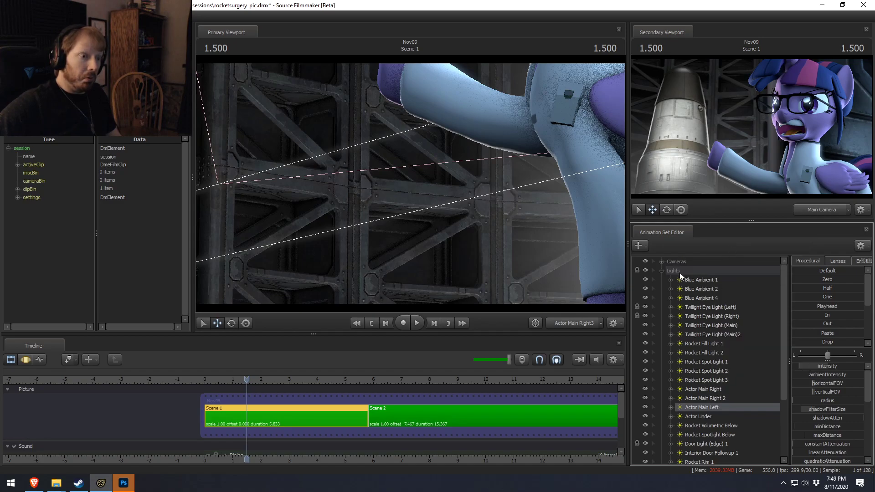
left_click(658, 271)
Paste the copied Actor Main Left light outside the groups, look through it and disable its shadows
right_click(680, 361)
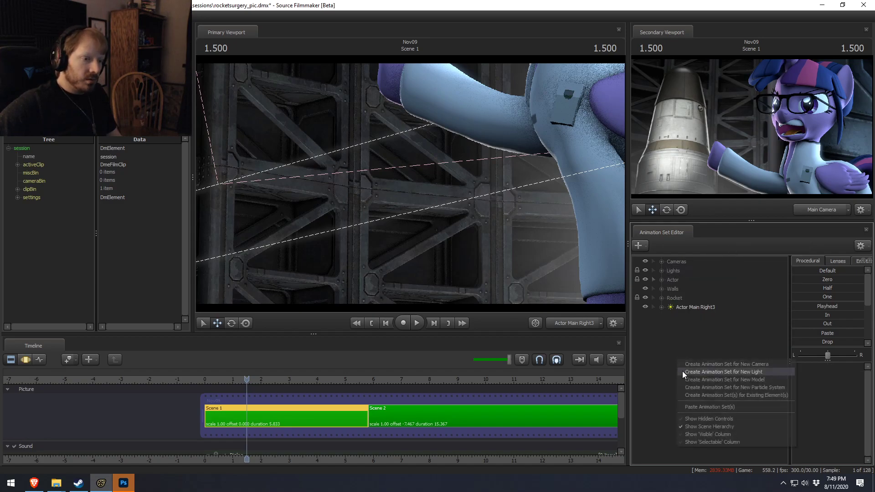
left_click(697, 408)
left_click(683, 319)
right_click(725, 325)
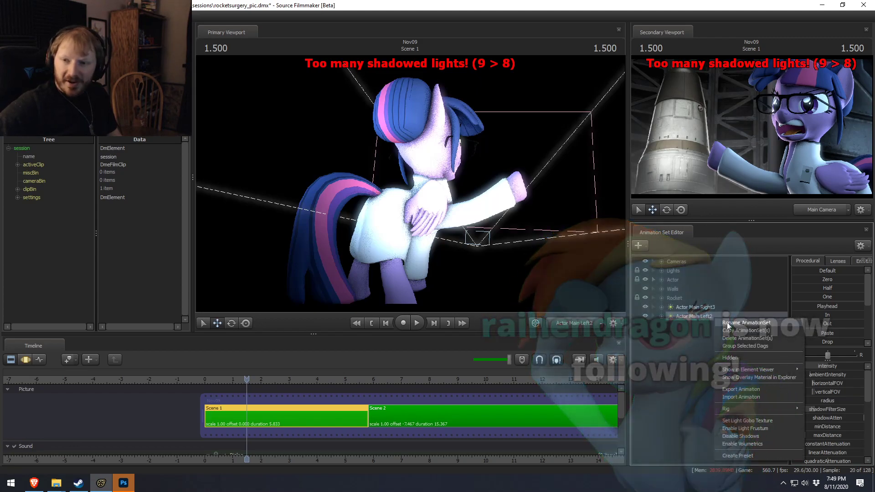
left_click(747, 436)
Reposition the Actor Main Left2 light in front of Twilight, close to the end of her raised hoof
key("F3")
left_click_drag(461, 186, 411, 187)
scroll(484, 182, "up", 5)
key("F2")
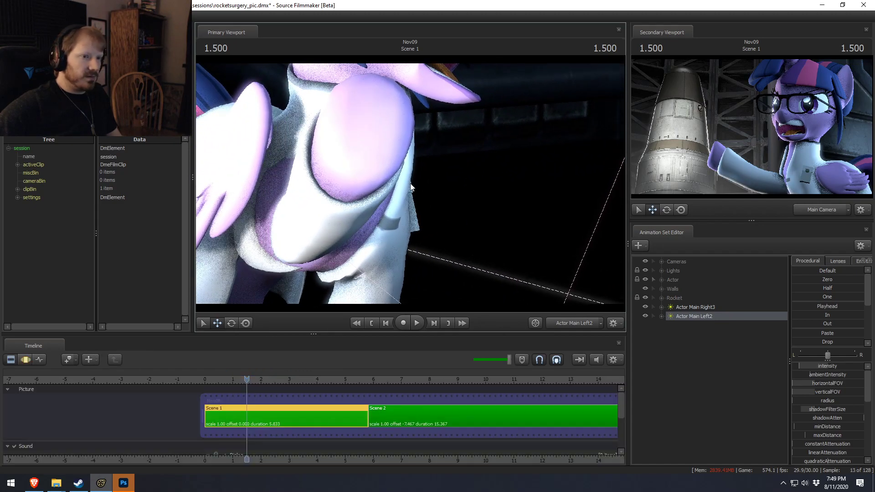
key("F3")
left_click_drag(594, 258, 613, 250)
left_click_drag(634, 170, 576, 160)
key("F2")
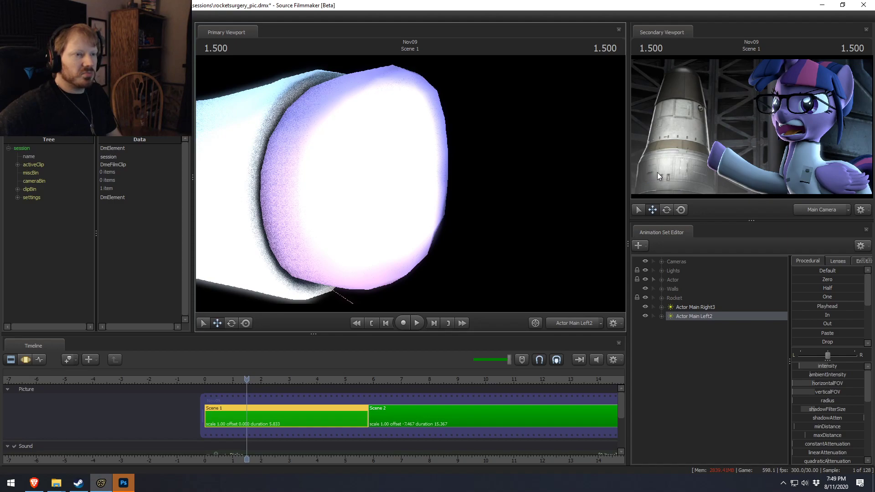
Duplicate the Actor Main Left2 light outside the groups and look through the new copy
right_click(701, 314)
left_click(718, 327)
right_click(707, 358)
left_click(743, 408)
left_click(699, 323)
Reposition the Actor Main Left3 light beside and below Twilight's raised hoof, aimed at the hoof and sleeve
left_click(512, 242)
left_click(431, 250)
key("F3")
mouse_move(487, 238)
left_mouse_down()
mouse_move(556, 239)
mouse_move(511, 232)
mouse_move(517, 239)
mouse_move(469, 241)
mouse_move(504, 241)
left_mouse_up()
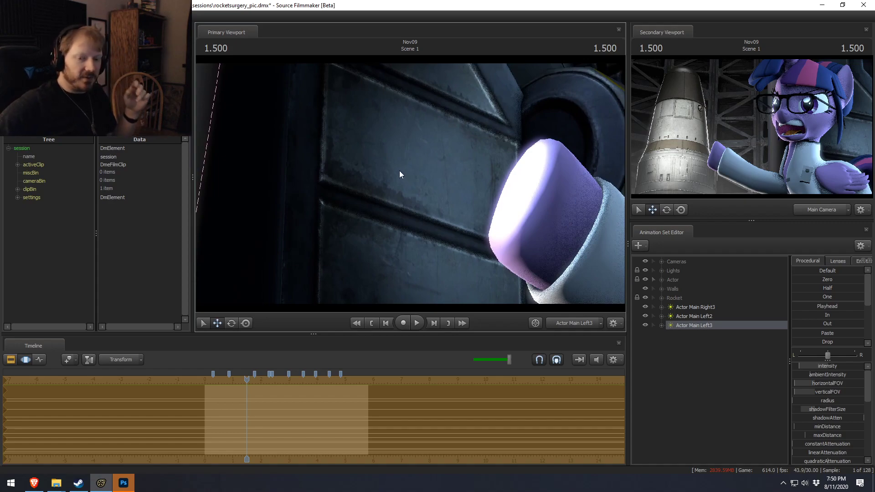
left_click_drag(503, 241, 513, 232)
scroll(410, 184, "down", 2)
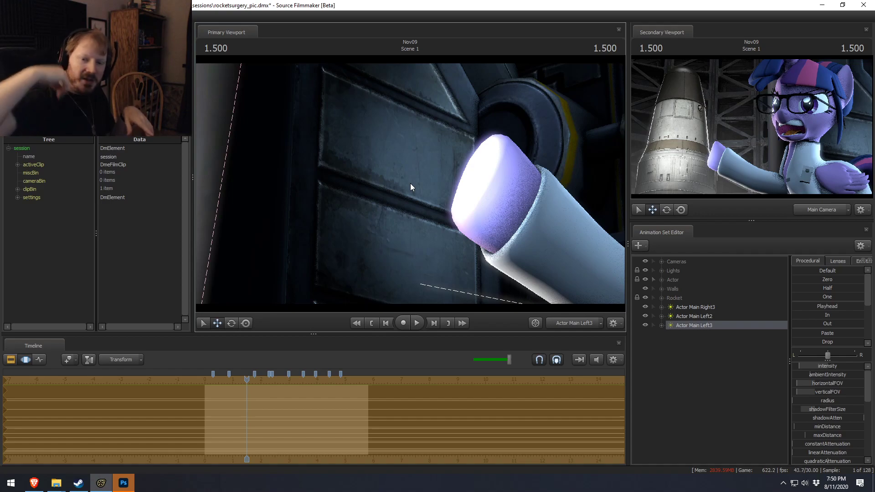
right_click_drag(412, 180, 408, 187)
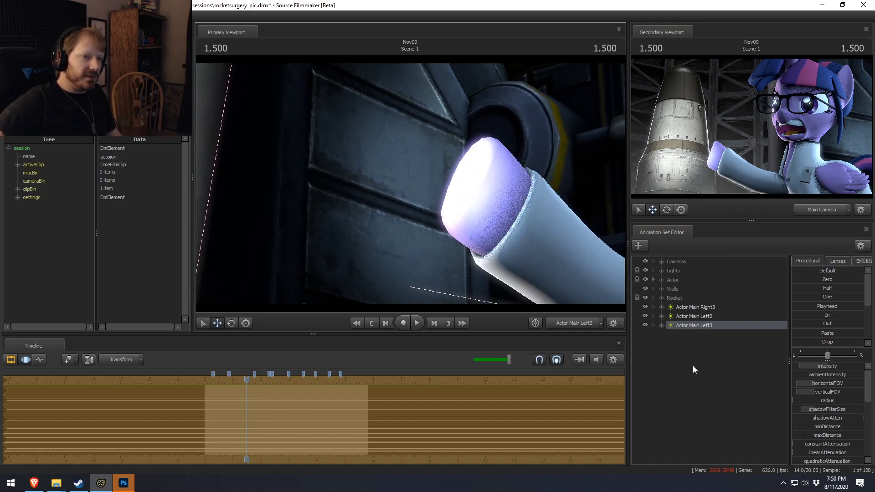
Lower Actor Main Left3's intensity, move it closer to the hoof and switch the primary viewport to Main Camera
left_click_drag(806, 367, 794, 366)
left_click_drag(515, 216, 411, 181)
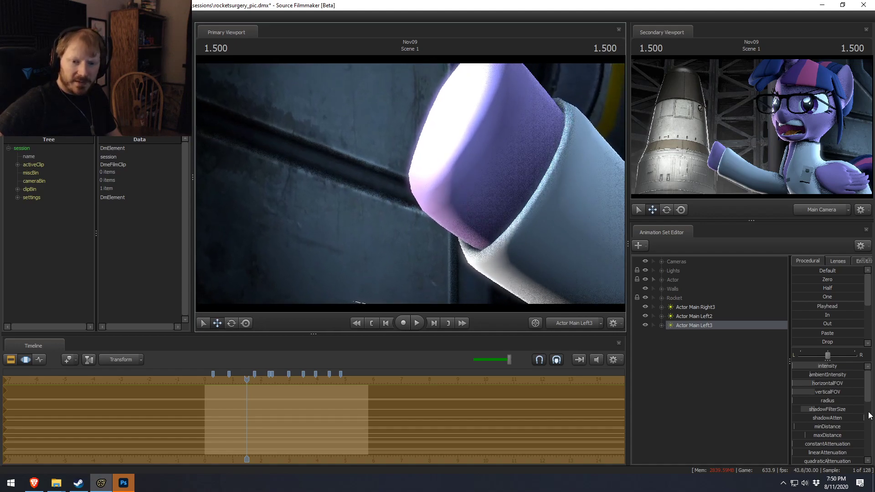
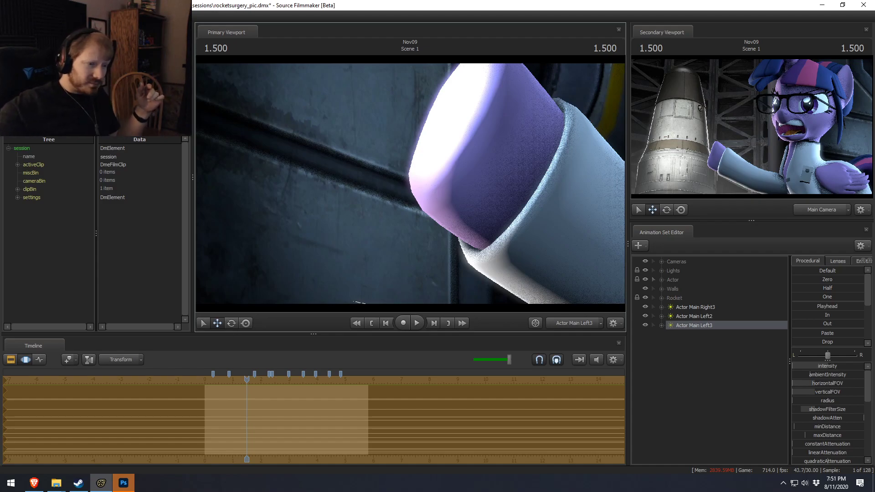
left_click(552, 321)
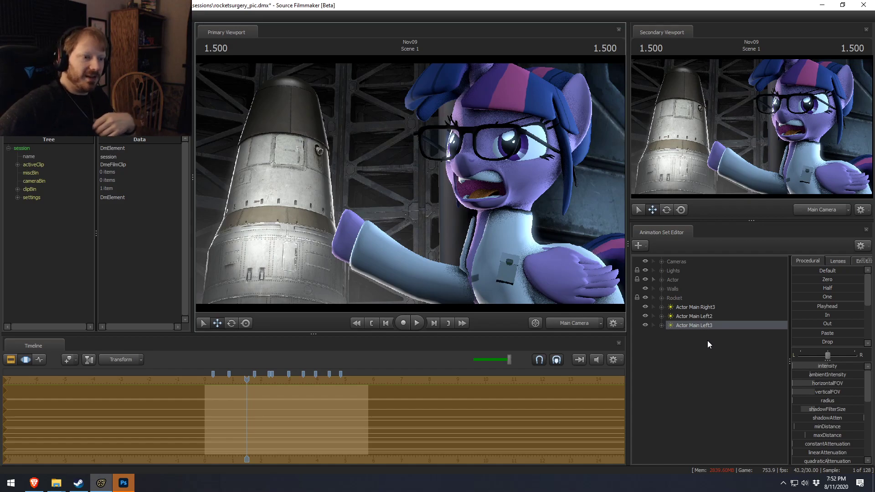
Look through Actor Main Left3 again and move it in front of Twilight, facing her hoof and chest
double_click(699, 327)
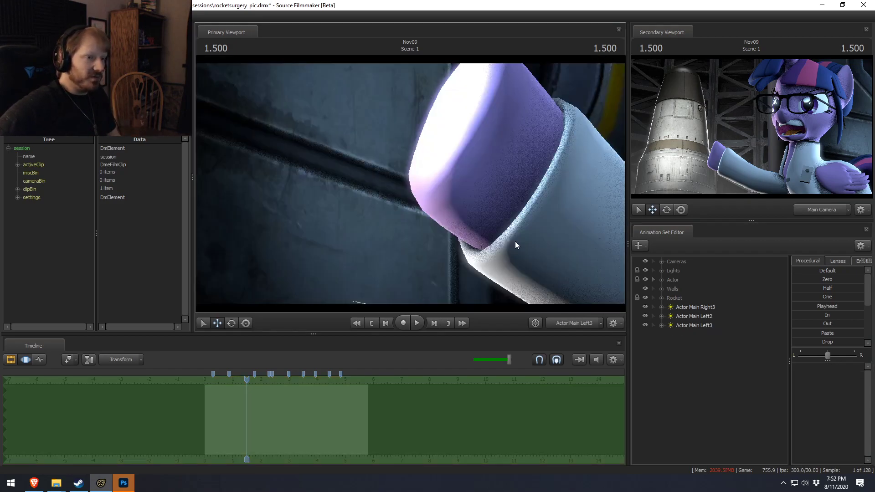
key("F3")
left_click(702, 325)
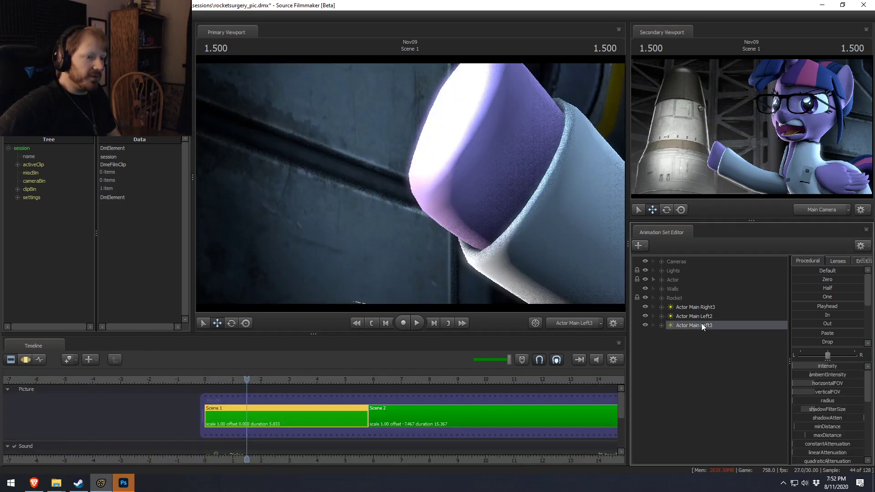
key("F4")
mouse_move(410, 183)
left_mouse_down()
mouse_move(366, 184)
mouse_move(424, 153)
mouse_move(446, 165)
mouse_move(410, 184)
left_mouse_up()
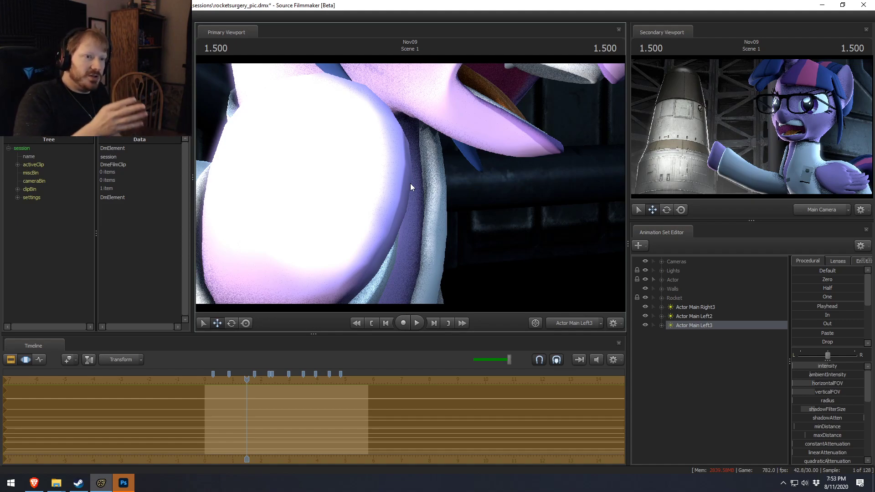
key("F3")
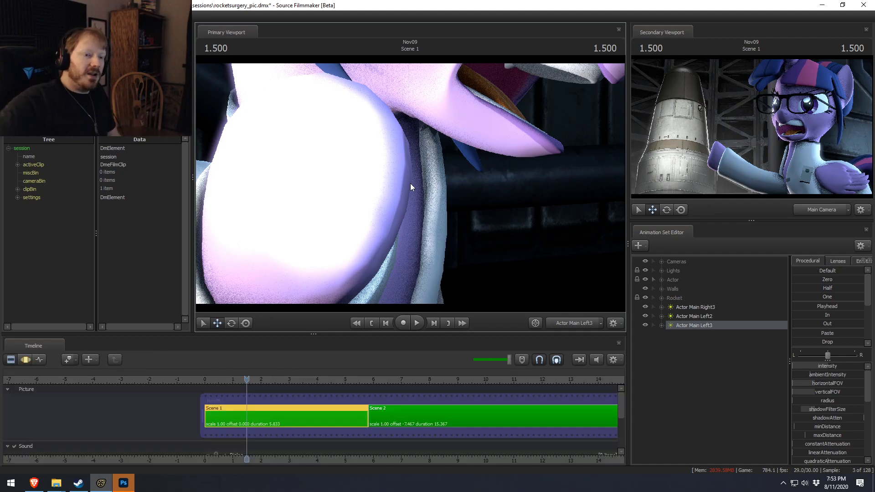
key("F3")
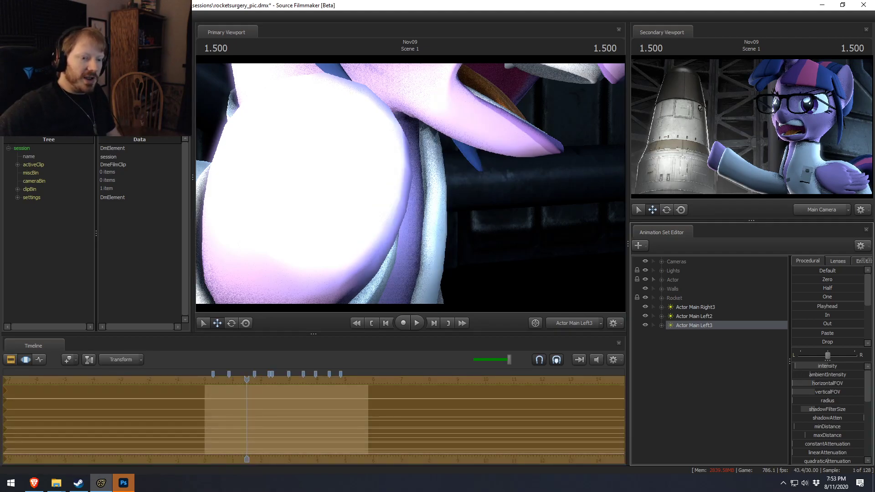
Raise Actor Main Left3's intensity slightly and pull the light back from Twilight's hoof
left_click_drag(798, 366, 799, 366)
mouse_move(410, 183)
left_mouse_down()
mouse_move(374, 197)
mouse_move(414, 186)
left_mouse_up()
key("s")
Show the Actor Main Left3 light in the Element Viewer and enable its uberlight property
right_click(711, 325)
mouse_move(746, 378)
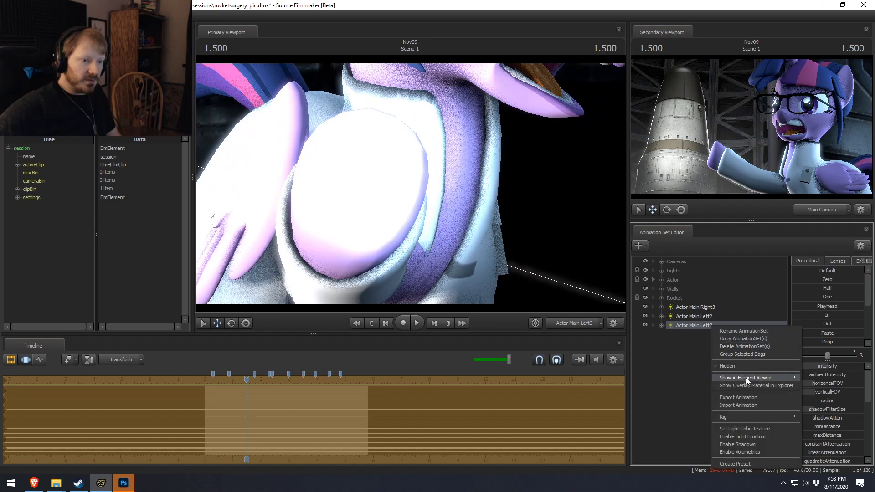
left_click(811, 387)
scroll(105, 299, "down", 5)
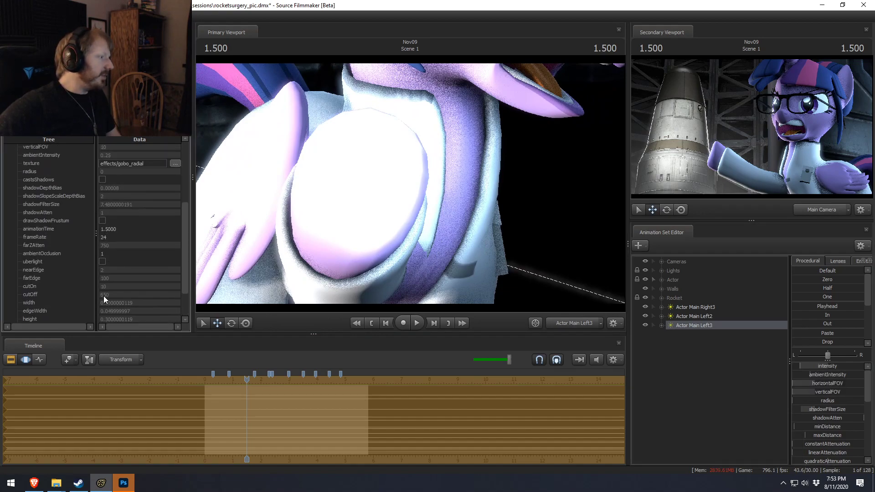
left_click(103, 262)
Reduce Actor Main Left3's farEdge to about 6.3 and its cutOff to about 80.4
scroll(811, 433, "down", 3)
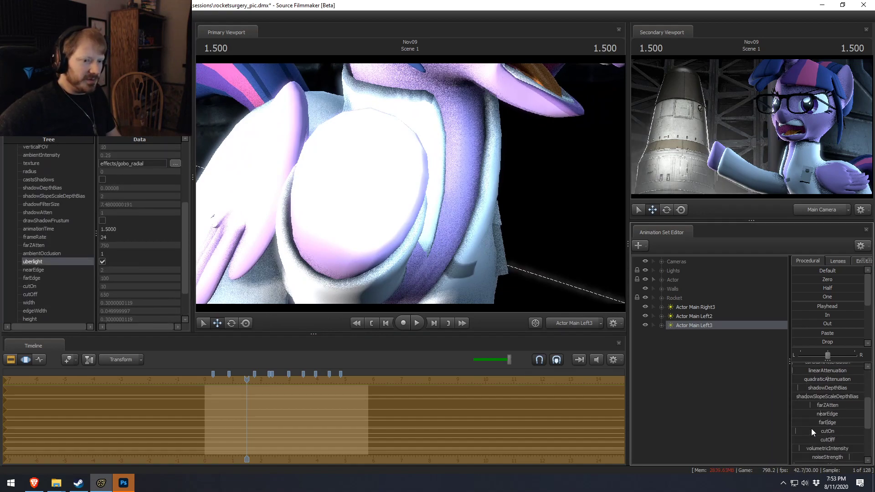
left_click_drag(832, 441, 800, 441)
key("F2")
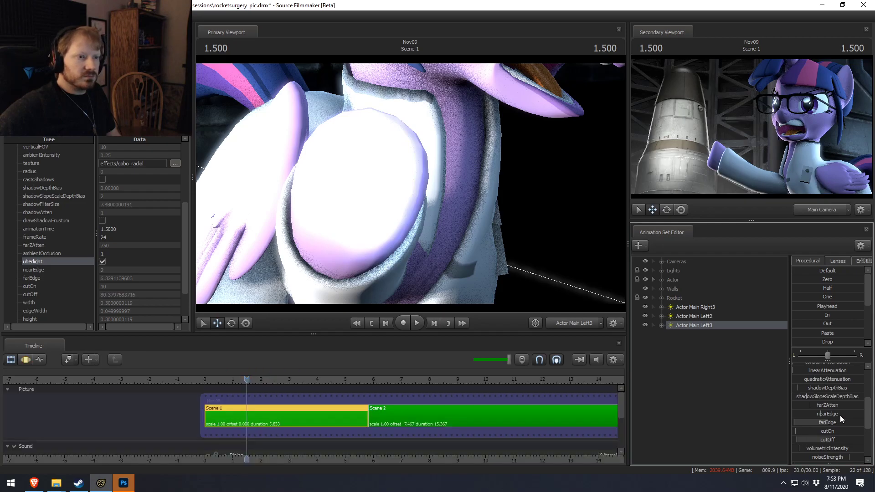
Raise the Actor Main Left3 light's intensity
scroll(834, 396, "up", 3)
key("F3")
left_click_drag(818, 364, 831, 379)
key("F2")
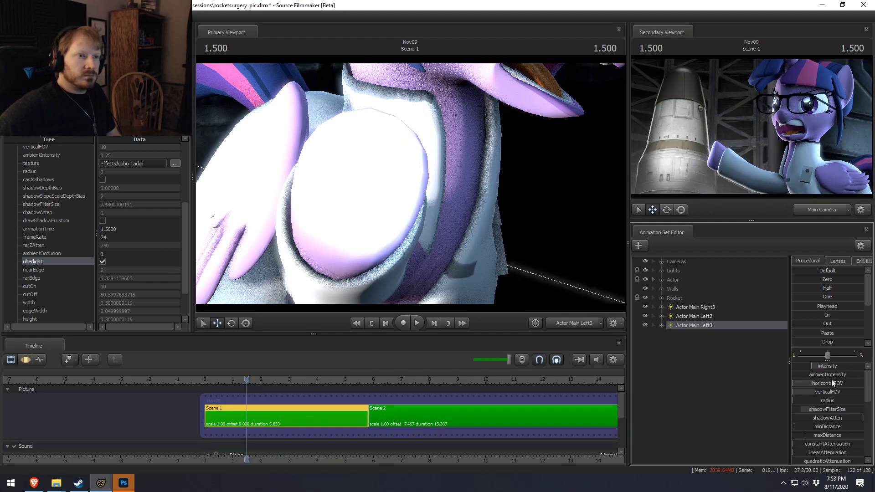
Duplicate the Actor Main Left3 light outside the groups and look through the new copy
right_click(694, 325)
left_click(723, 329)
right_click(661, 428)
left_click(682, 447)
left_click(682, 334)
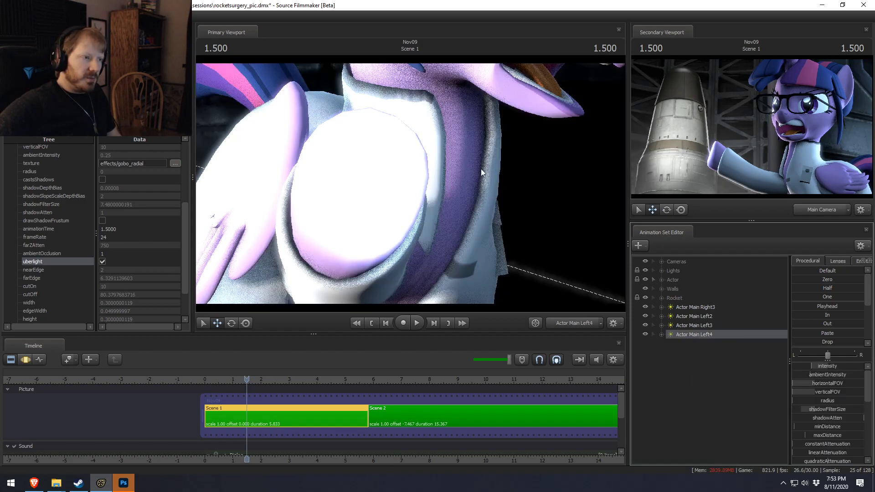
Move the Actor Main Left4 light up to Twilight's mane and raise its cutOff slightly
key("F3")
mouse_move(411, 184)
left_mouse_down()
mouse_move(438, 171)
mouse_move(444, 155)
mouse_move(426, 159)
mouse_move(412, 186)
left_mouse_up()
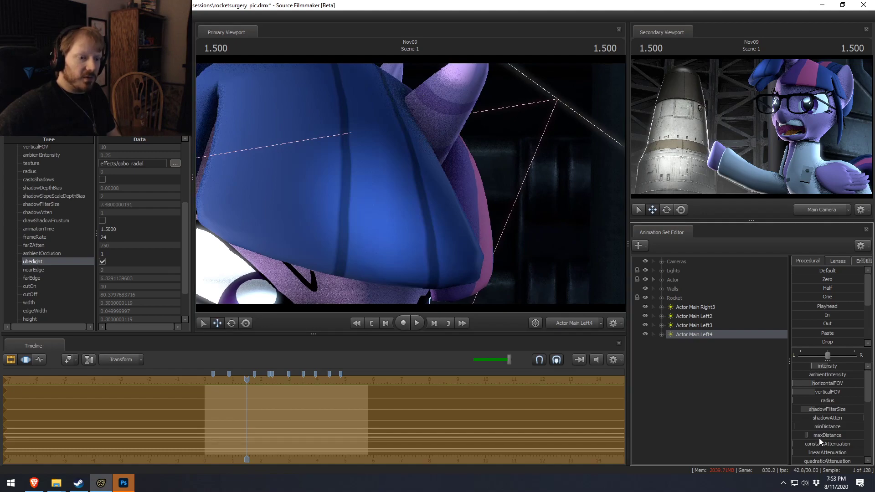
scroll(819, 437, "down", 3)
left_click_drag(819, 438, 820, 438)
Re-aim Actor Main Left4 at Twilight's face and mane from above, and widen the animation set slider area
left_click_drag(411, 184, 397, 182)
left_click_drag(510, 196, 505, 211)
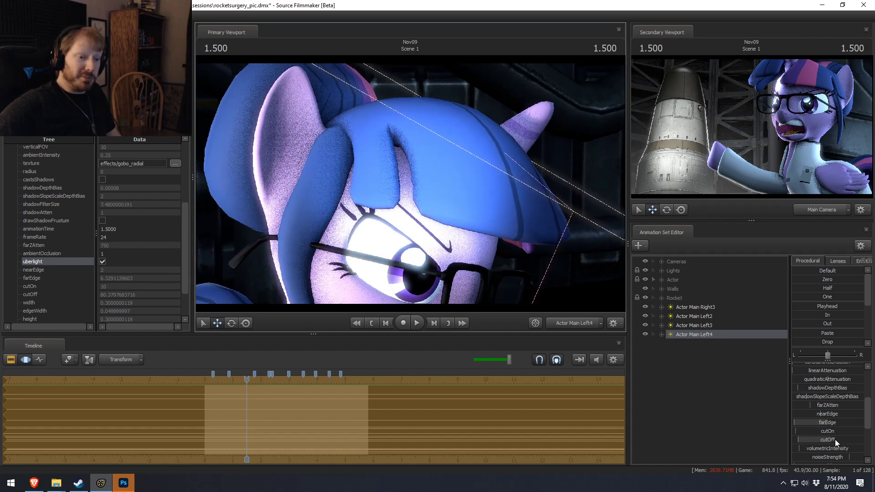
mouse_move(791, 430)
left_mouse_down()
mouse_move(724, 433)
mouse_move(735, 440)
left_mouse_up()
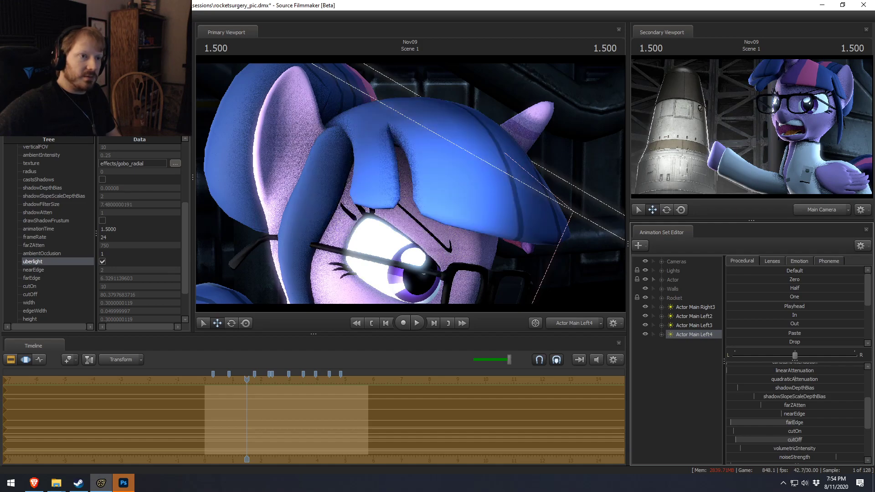
Lower the intensity of the Actor Main Left4 light slightly
key("F2")
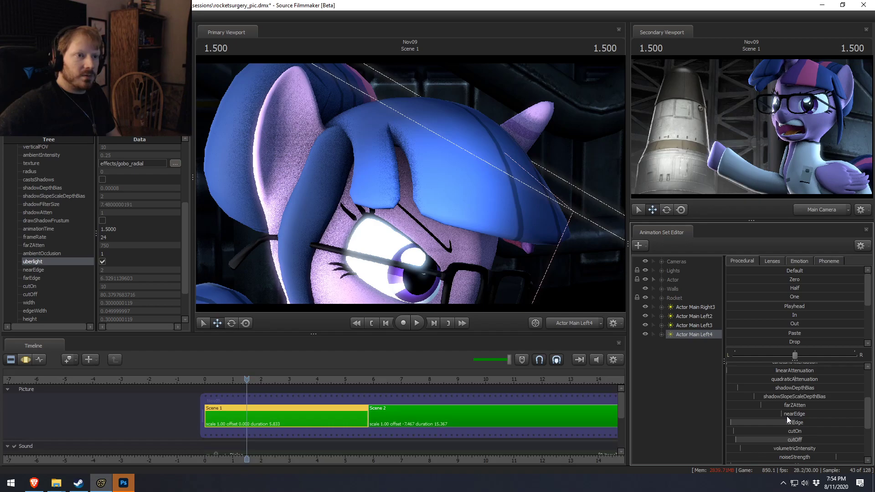
scroll(812, 386, "up", 3)
key("F3")
left_click_drag(802, 365, 777, 365)
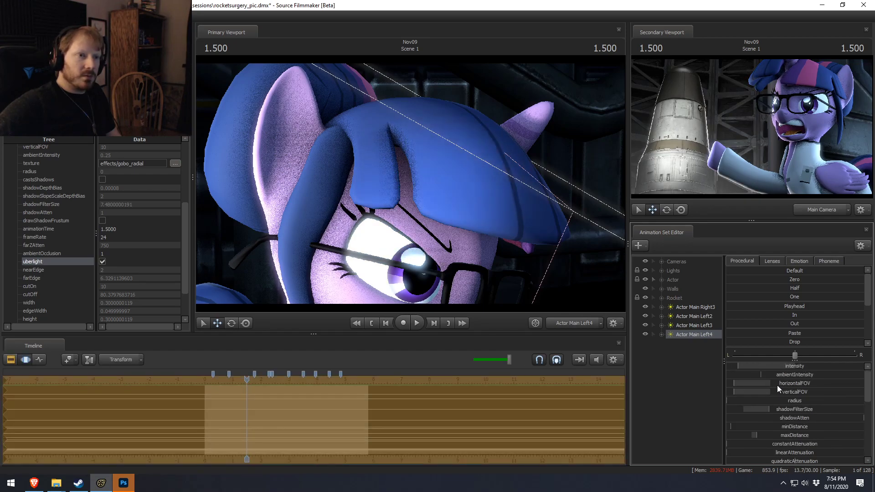
key("F2")
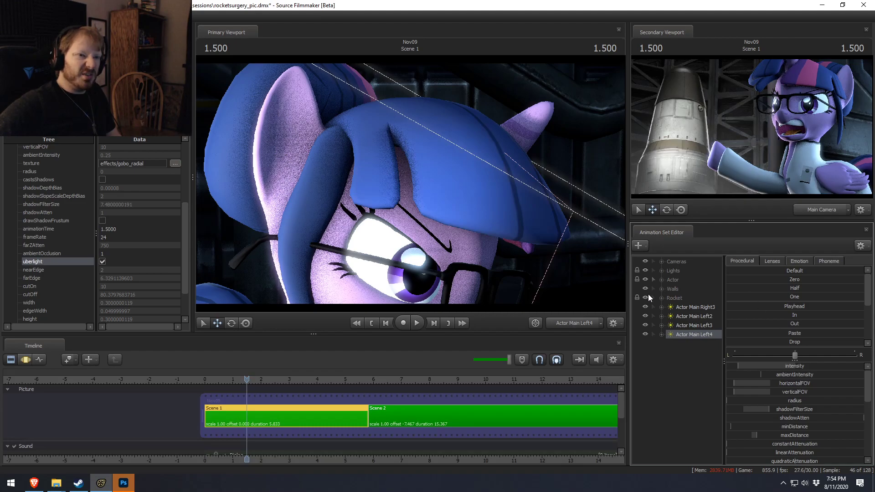
Widen the primary viewport and switch its view back to the Main Camera
left_click_drag(628, 270, 732, 300)
left_click(679, 323)
left_click(678, 343)
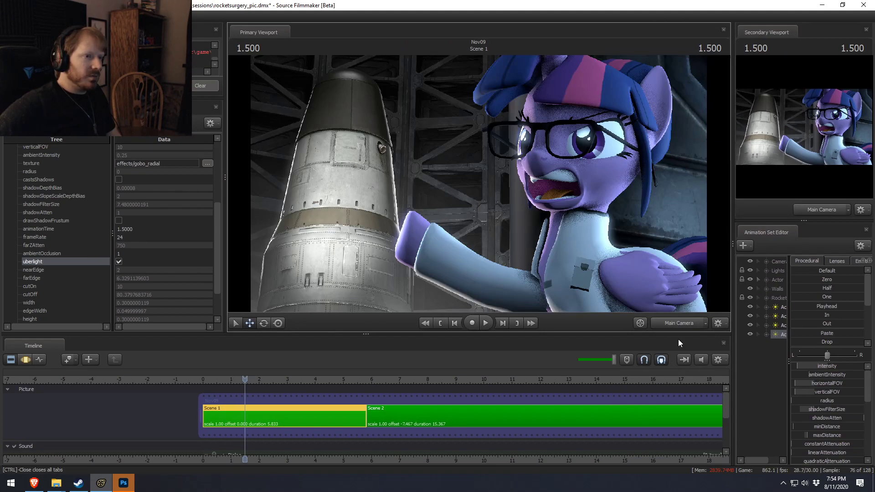
Give the animation set editor a little more width beside the primary viewport and save the session
key("F3")
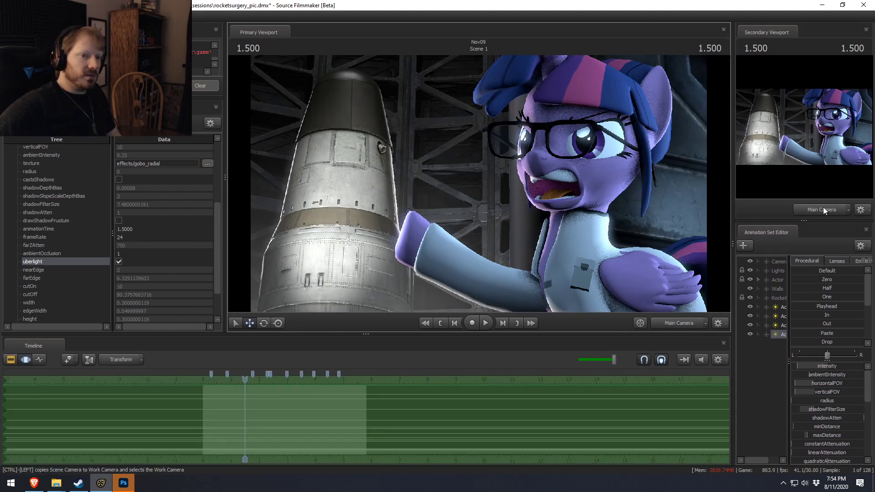
left_click_drag(733, 218, 689, 222)
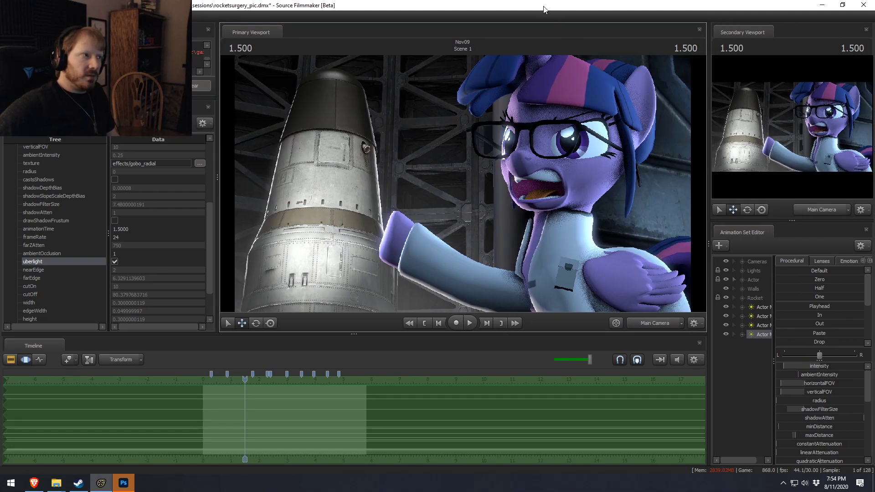
key("ctrl+s")
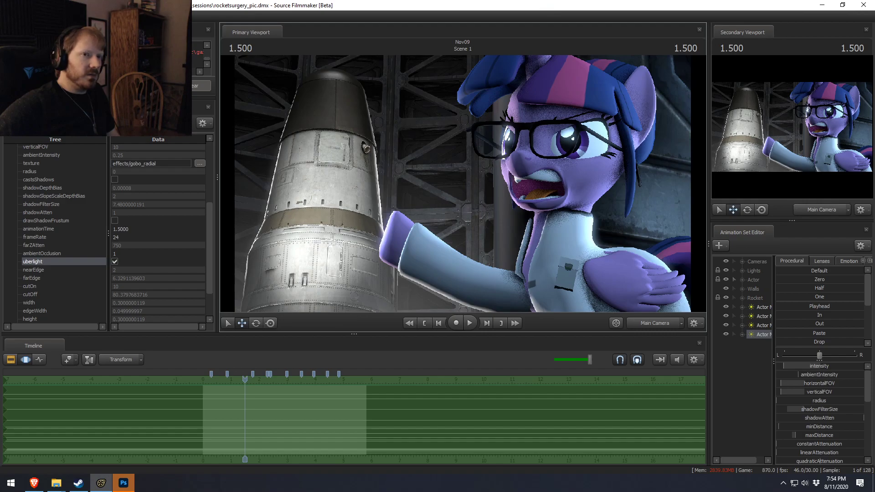
Switch to Steam and edit the -sfm_resolution value in Source Filmmaker's launch options
left_click(78, 483)
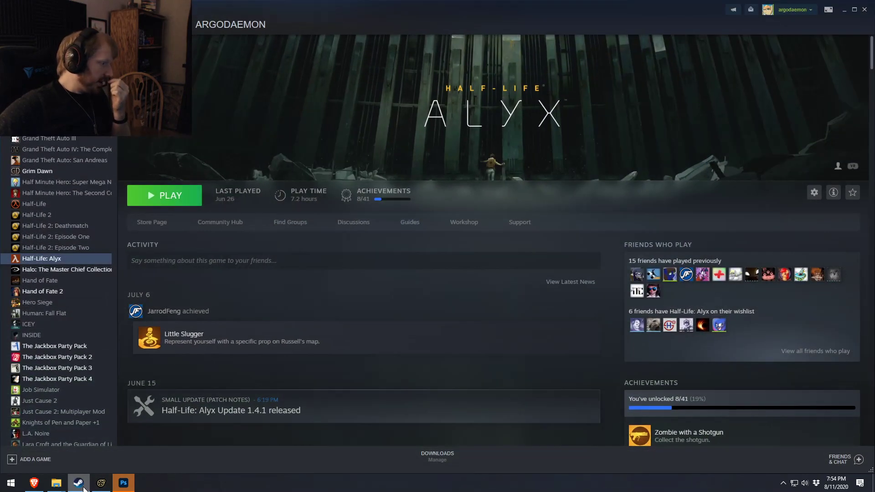
scroll(56, 299, "down", 10)
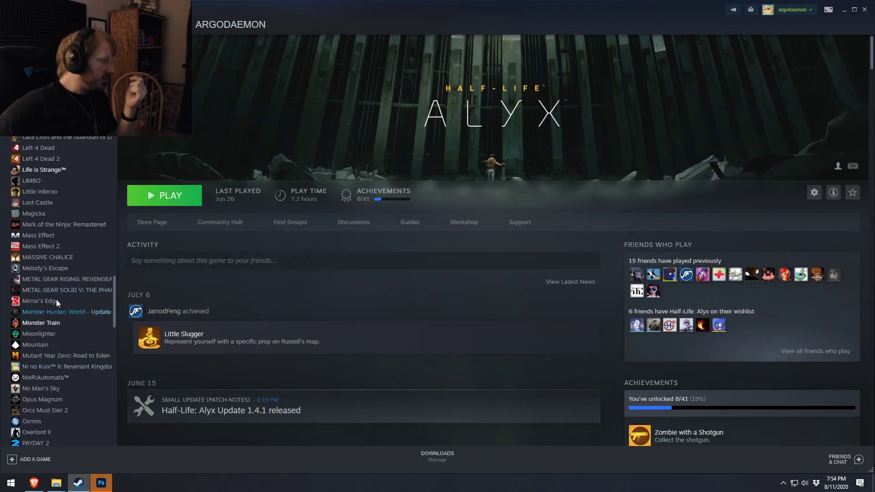
scroll(56, 299, "down", 6)
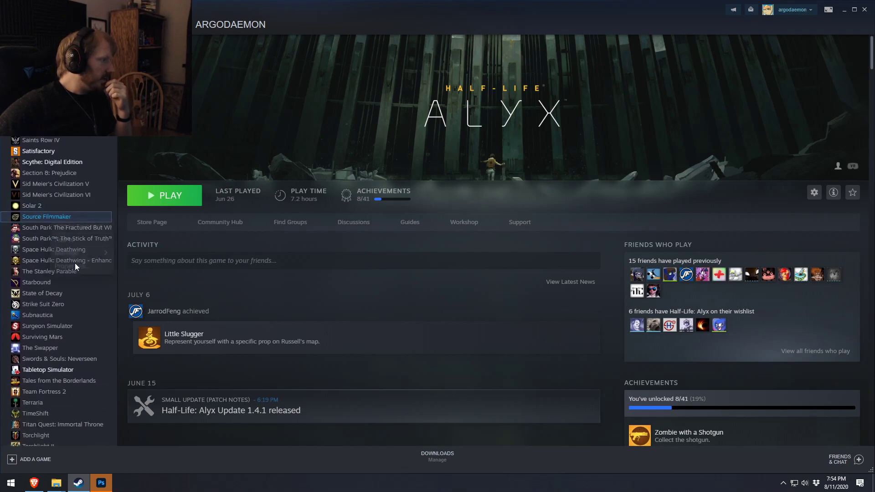
right_click(52, 218)
left_click(71, 279)
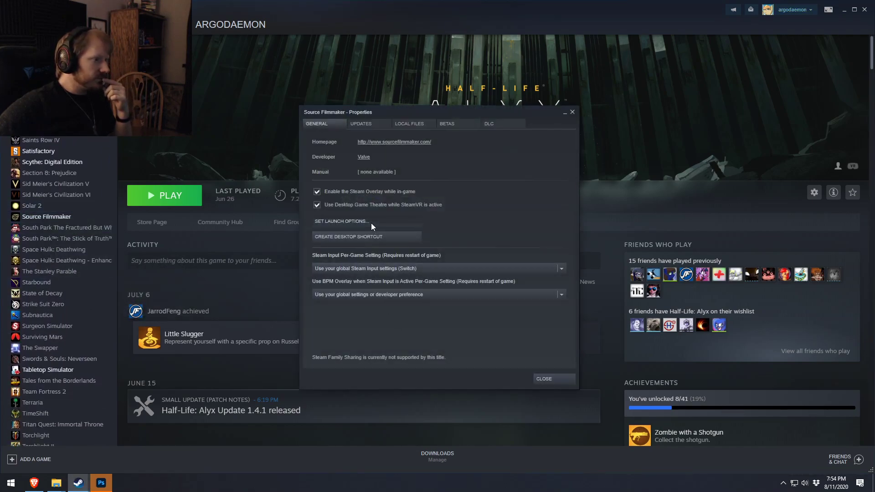
left_click(332, 221)
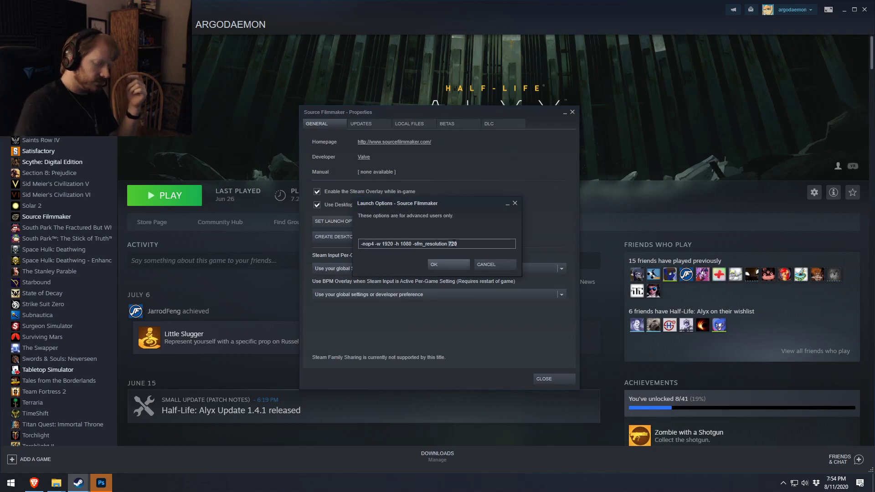
key("Return")
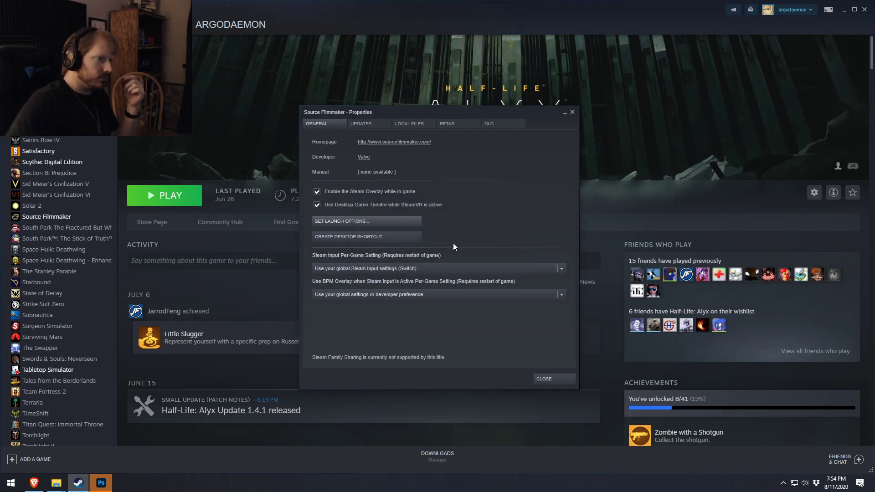
left_click(567, 381)
Launch Source Filmmaker from the Steam library and reopen the recent session rocketsurgery_pic.dmx
left_click(154, 196)
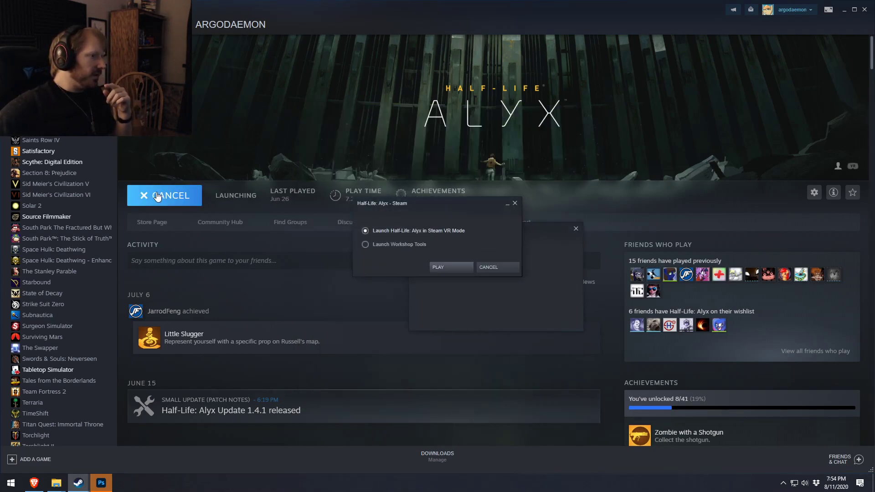
left_click(500, 269)
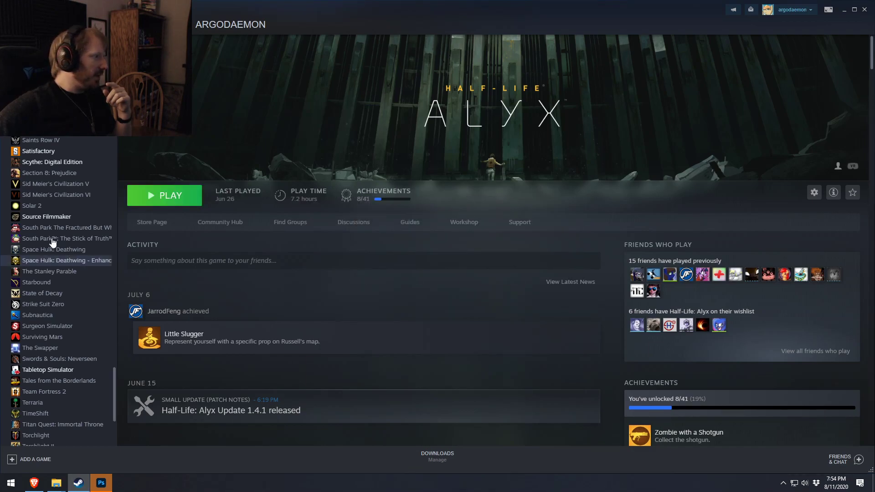
left_click(72, 217)
left_click(166, 196)
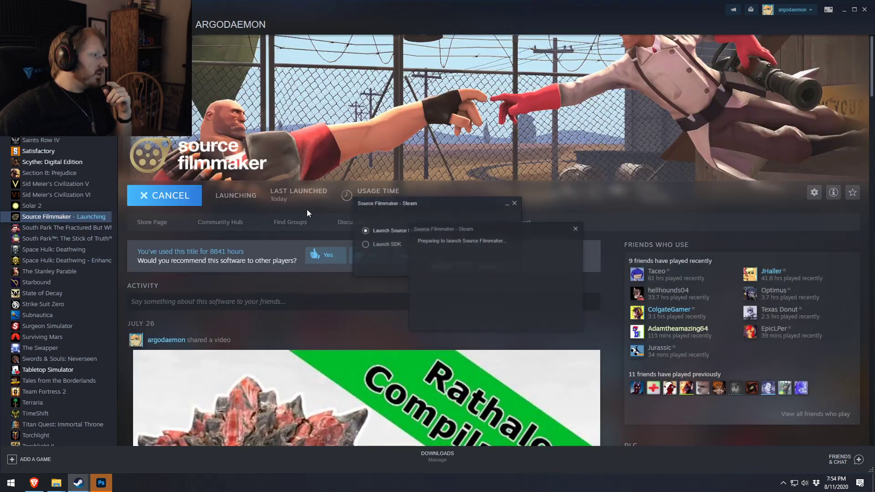
left_click(458, 267)
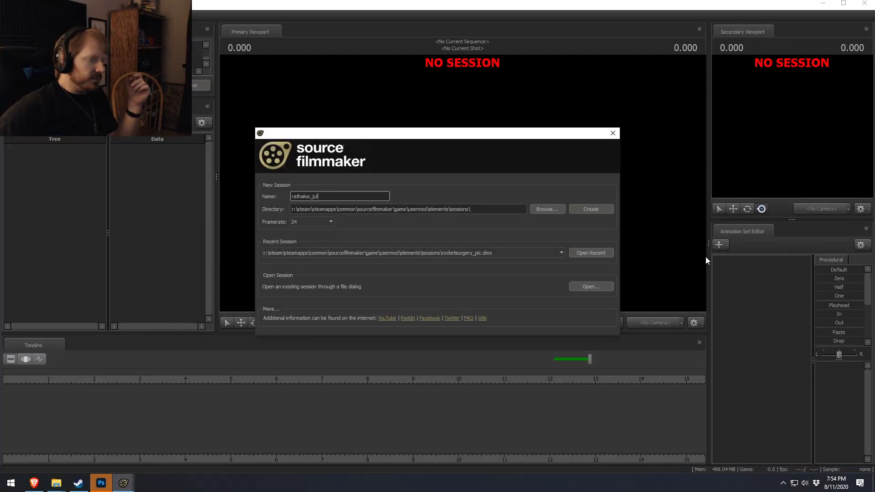
left_click(591, 253)
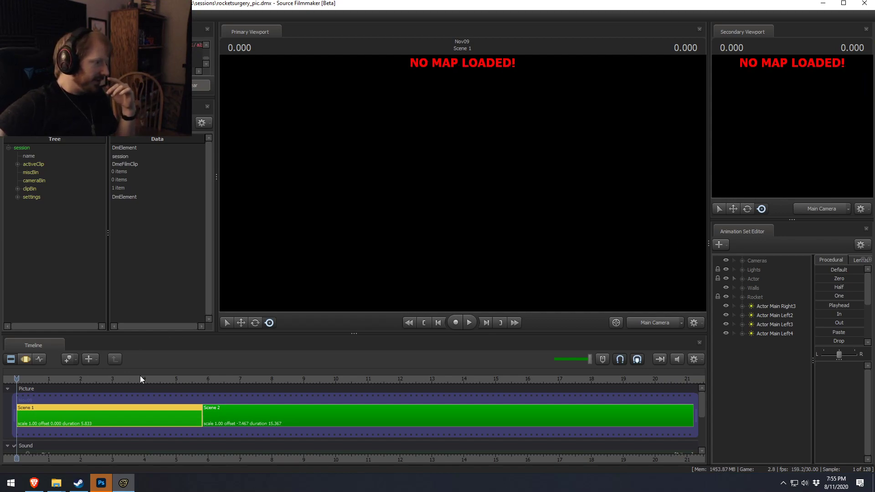
Move the playhead to 0.833 and set the secondary viewport to the Work Camera
left_click_drag(55, 379, 42, 379)
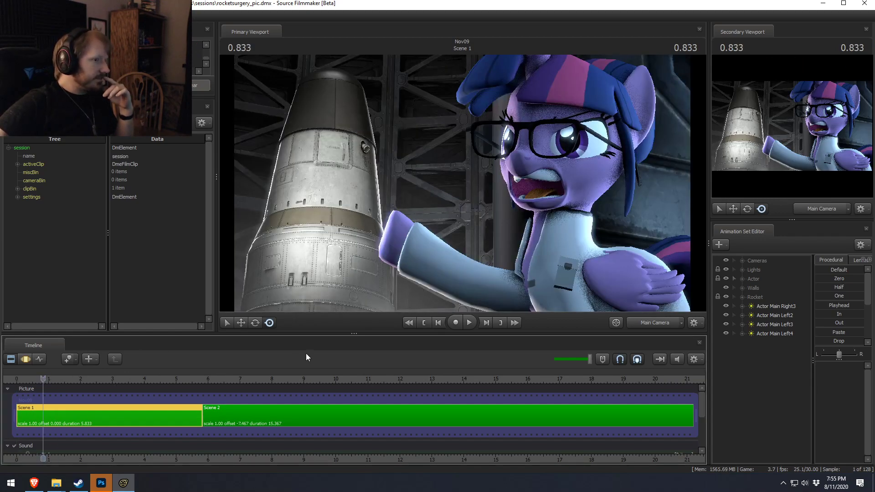
left_click(821, 209)
left_click(822, 221)
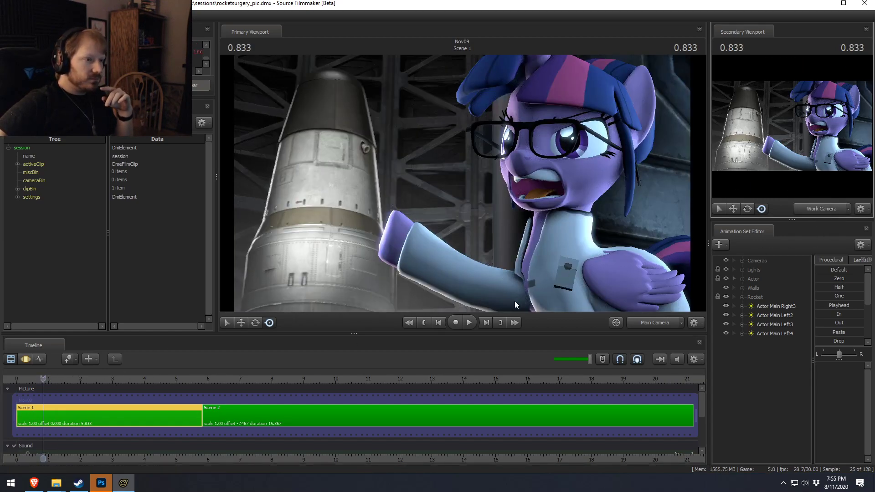
Set the progressive refinement sample overrides for both depth of field and motion blur to 256
right_click(332, 208)
left_click(353, 213)
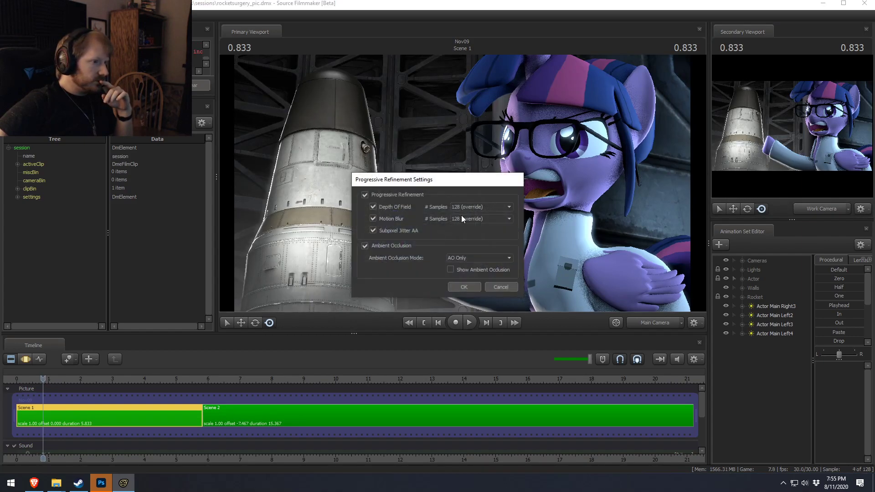
left_click(469, 208)
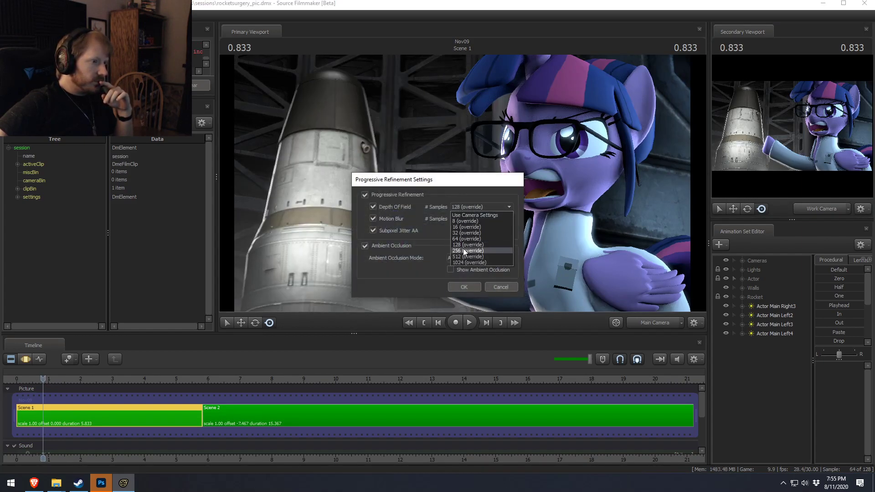
left_click(465, 251)
left_click(466, 219)
left_click(465, 250)
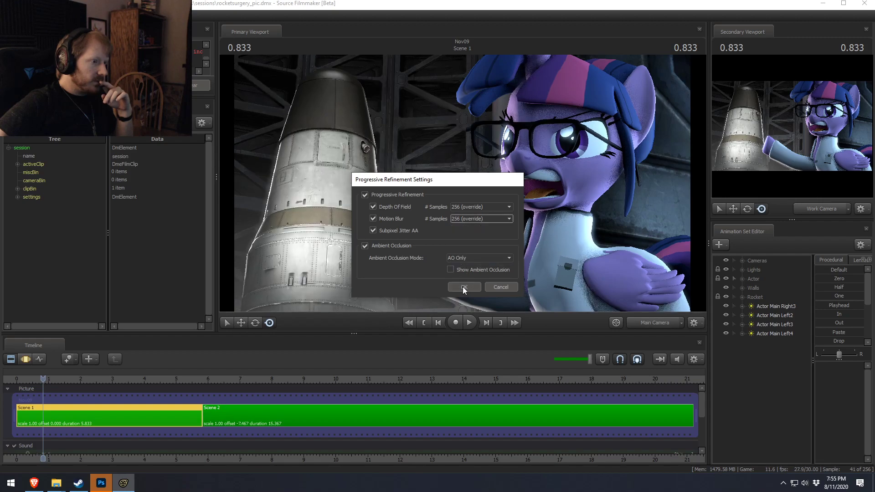
left_click(463, 286)
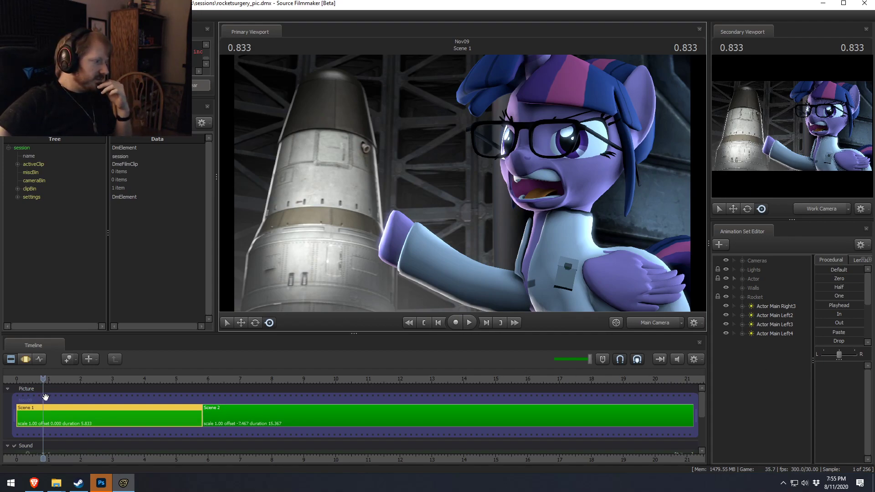
Try to export the current frame as an image
right_click(309, 187)
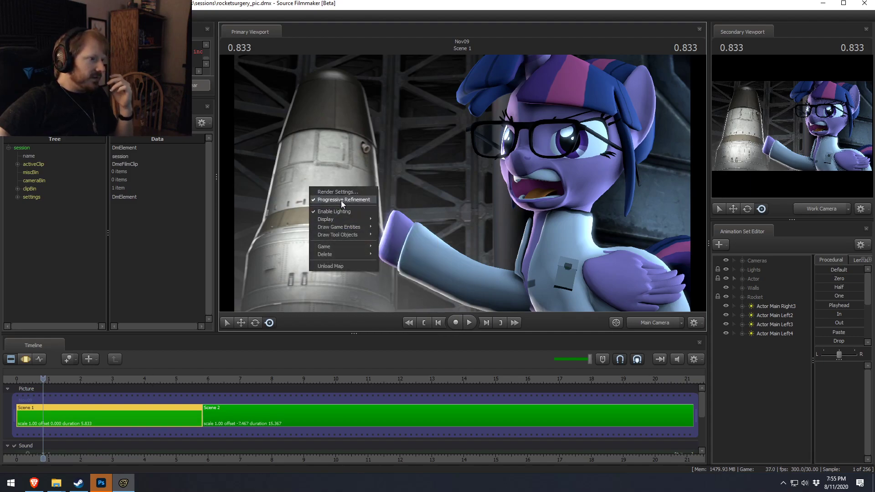
mouse_move(317, 237)
left_click(8, 16)
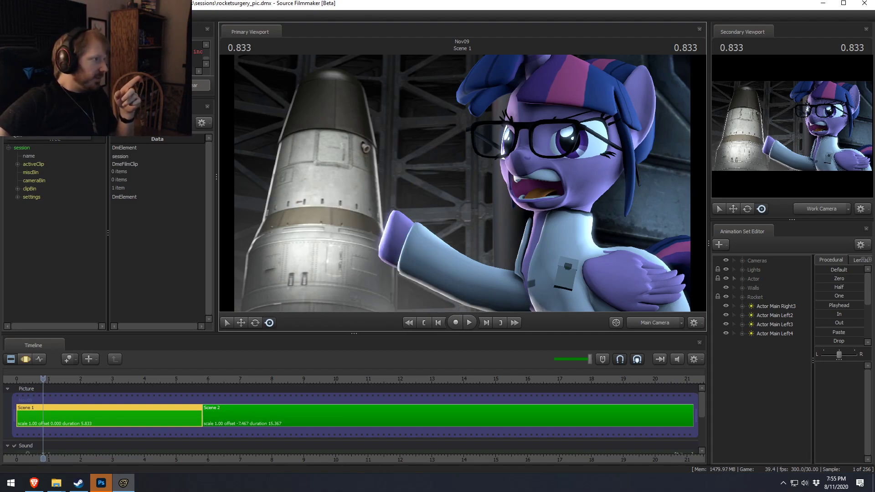
mouse_move(23, 112)
left_click(112, 121)
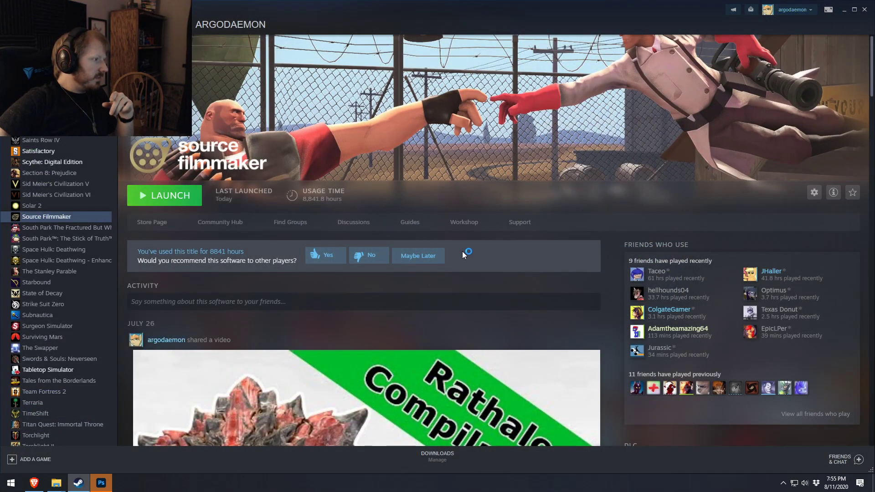
Relaunch Source Filmmaker through Steam and reopen the recent session rocketsurgery_pic.dmx
right_click(83, 481)
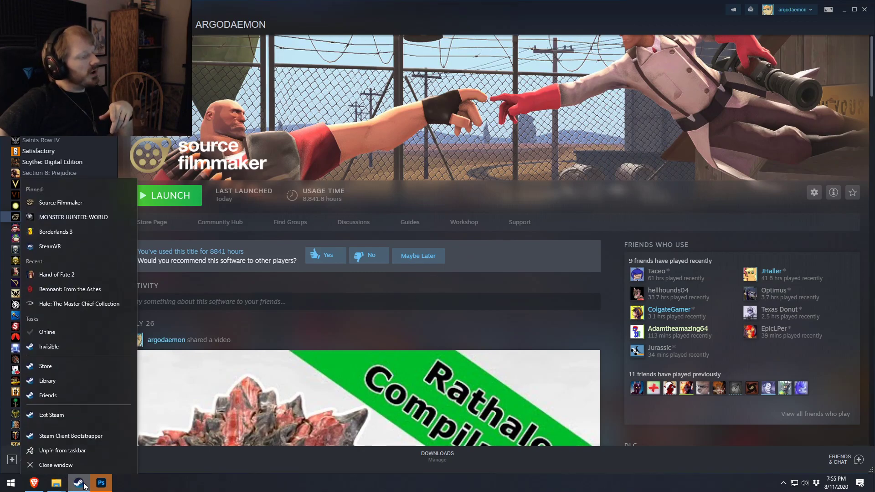
left_click(64, 201)
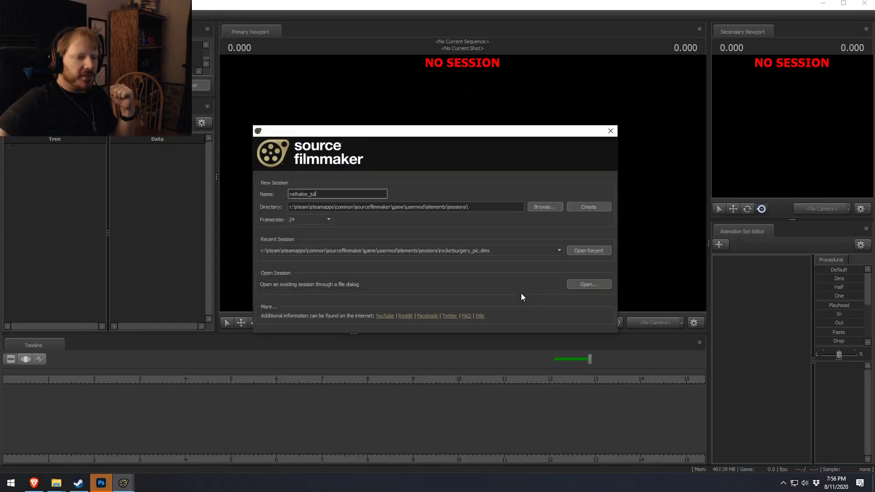
left_click(589, 249)
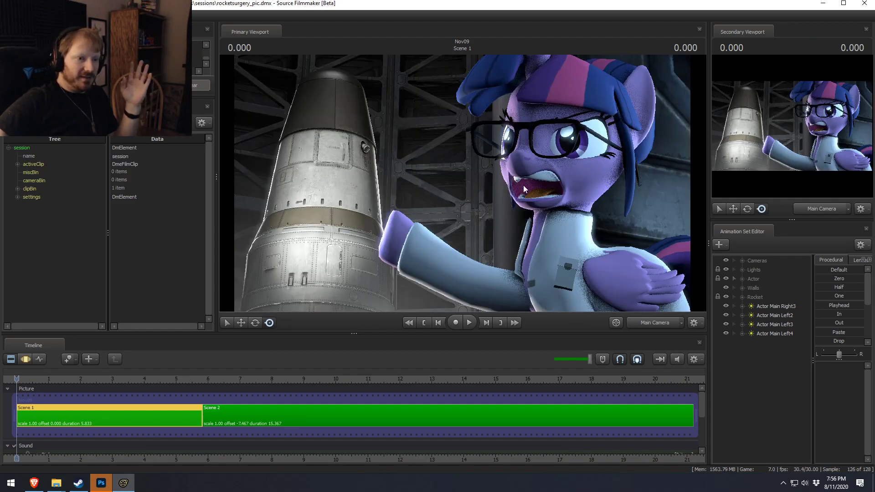
Override the primary viewport's depth of field and motion blur samples with 256 each in the progressive refinement settings
right_click(457, 106)
left_click(485, 111)
left_click(476, 207)
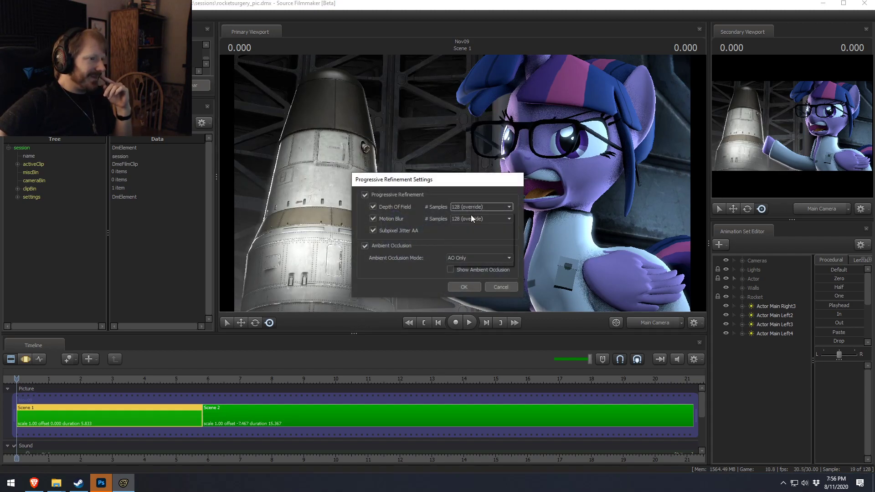
left_click(464, 251)
left_click(476, 219)
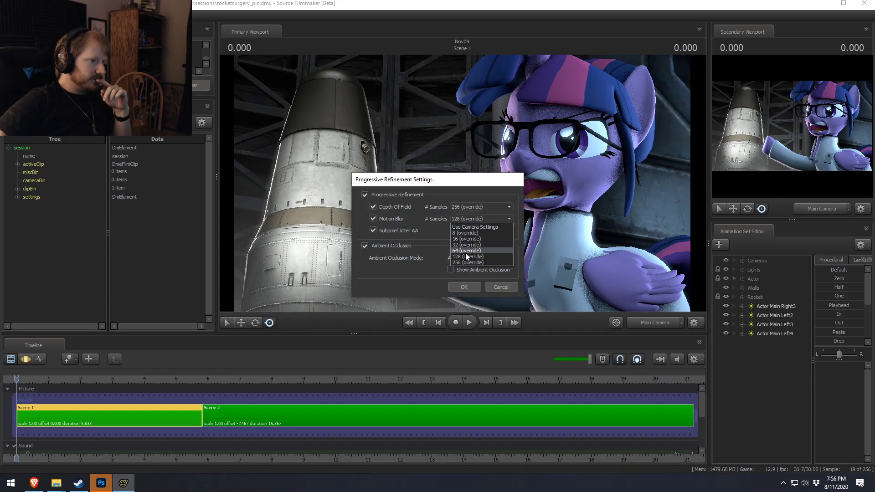
left_click(464, 262)
left_click(464, 286)
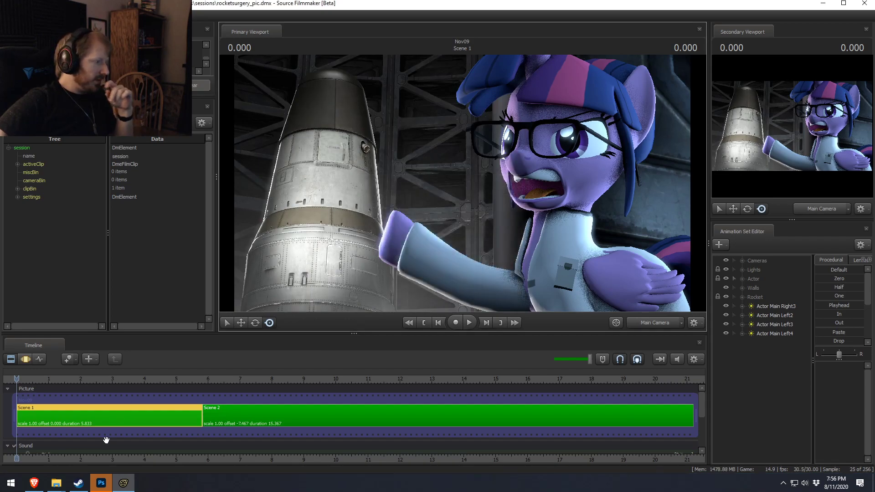
Delete the Scene 2 clip from the timeline
middle_click_drag(282, 410, 658, 396)
right_click(629, 411)
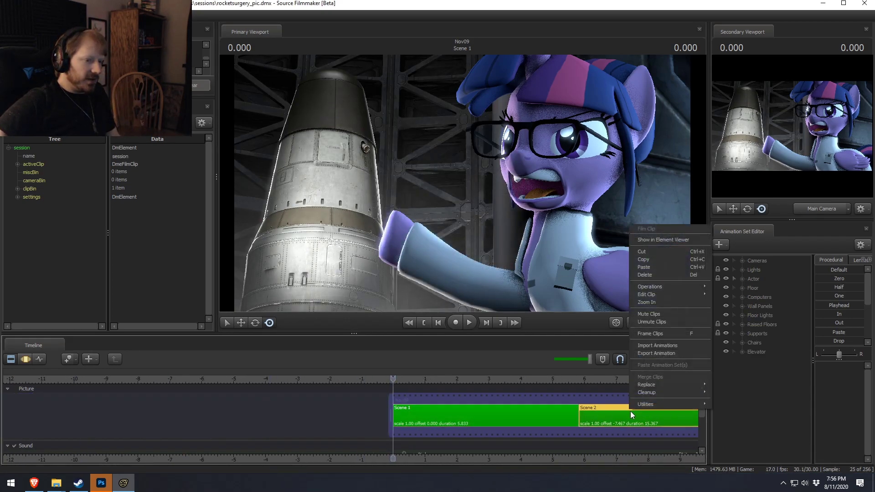
left_click(651, 274)
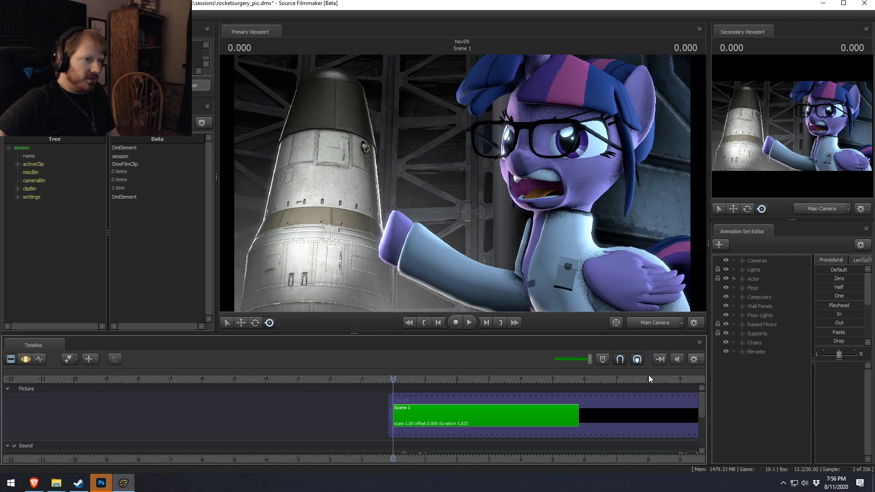
Trim the end of the parent sequence back to the end of the Scene 1 clip in the timeline
scroll(652, 410, "down", 5)
left_click_drag(557, 410, 436, 406)
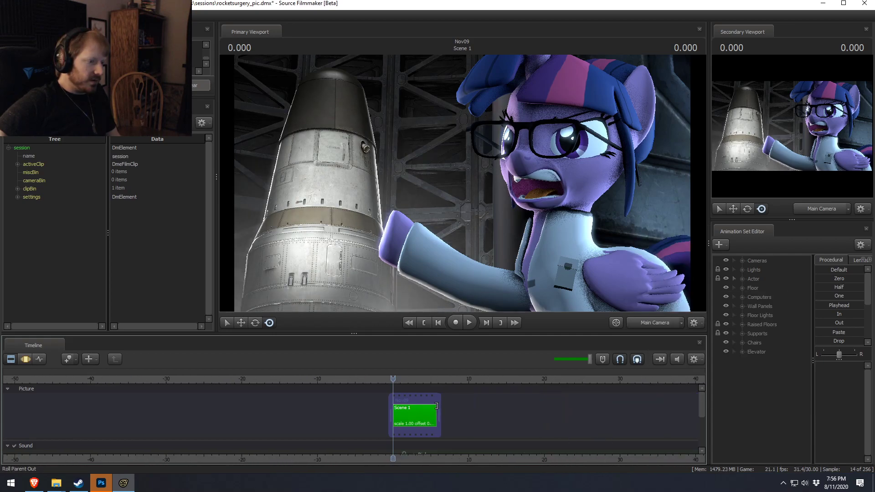
scroll(436, 410, "up", 10)
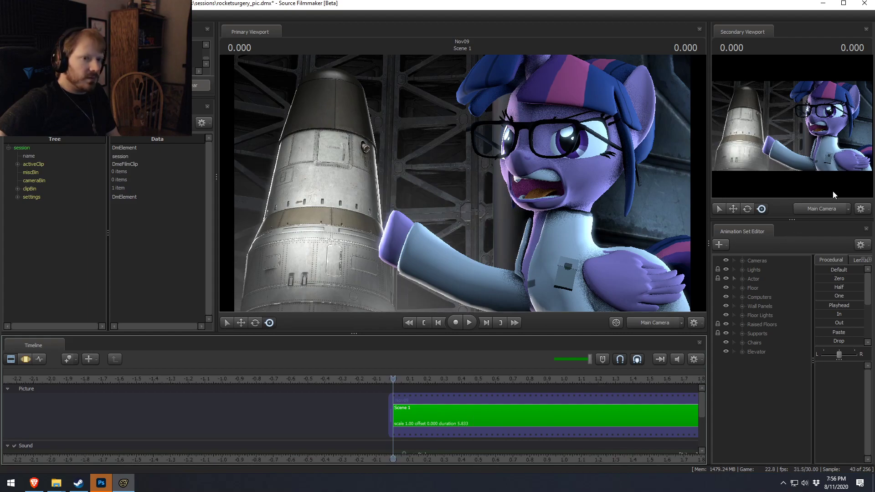
Close the secondary viewport and save the session
left_click(866, 29)
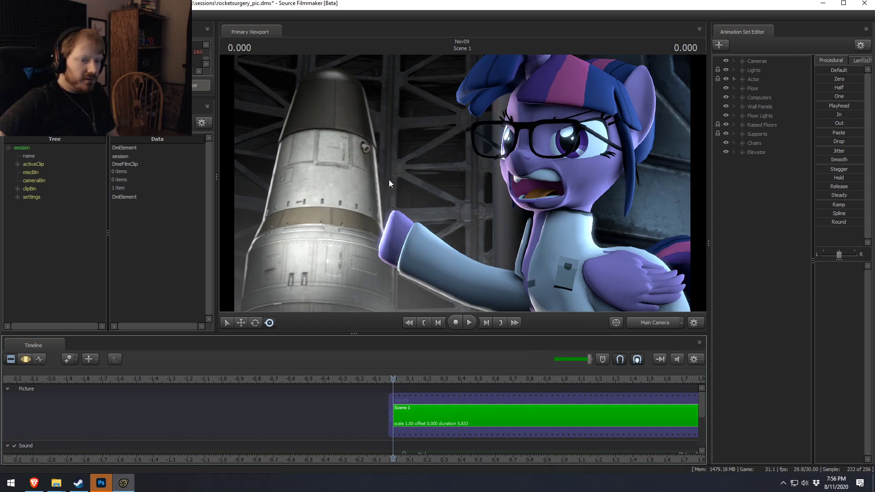
key("ctrl+s")
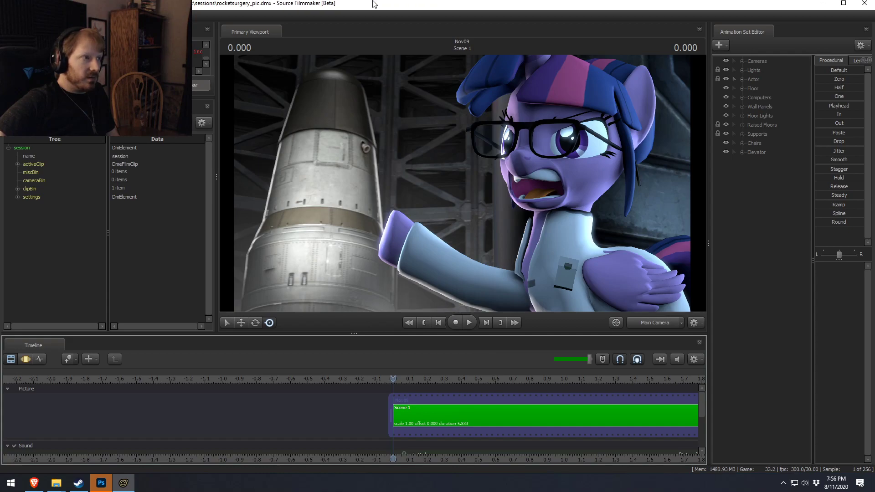
Quit Source Filmmaker, relaunch it through Steam and reopen the recent session rocketsurgery_pic.dmx
double_click(314, 4)
left_click(8, 16)
mouse_move(27, 114)
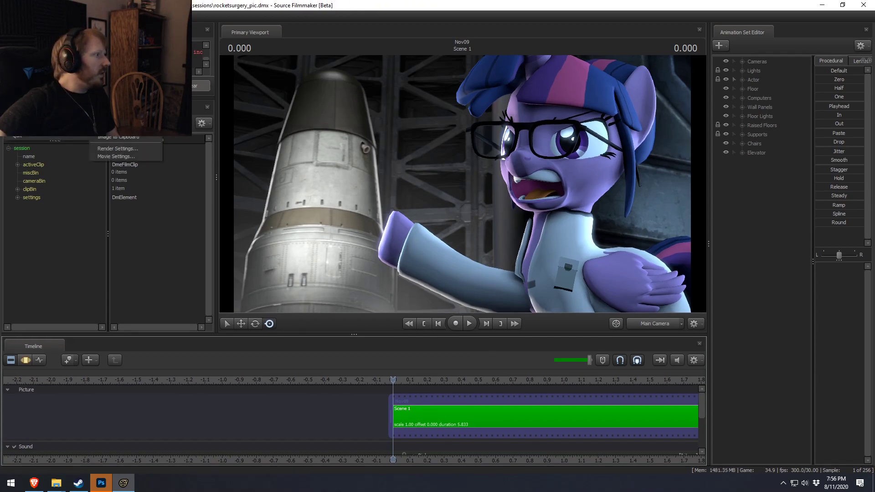
left_click(18, 135)
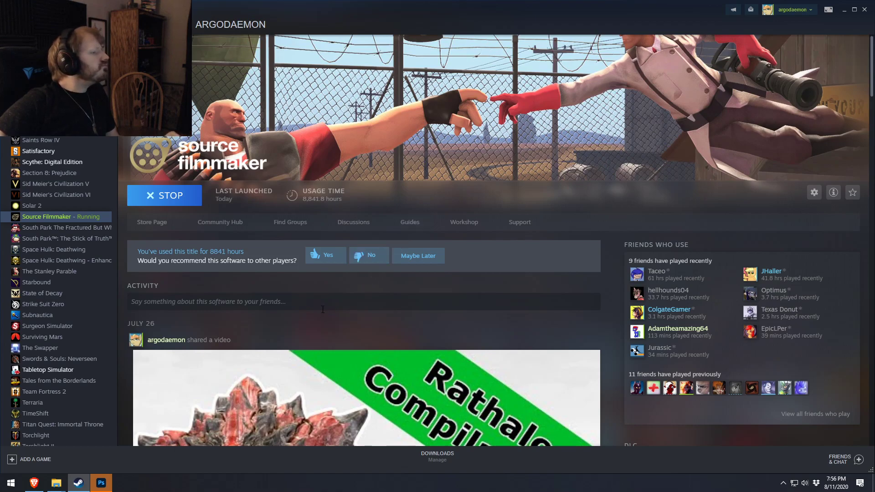
mouse_move(94, 487)
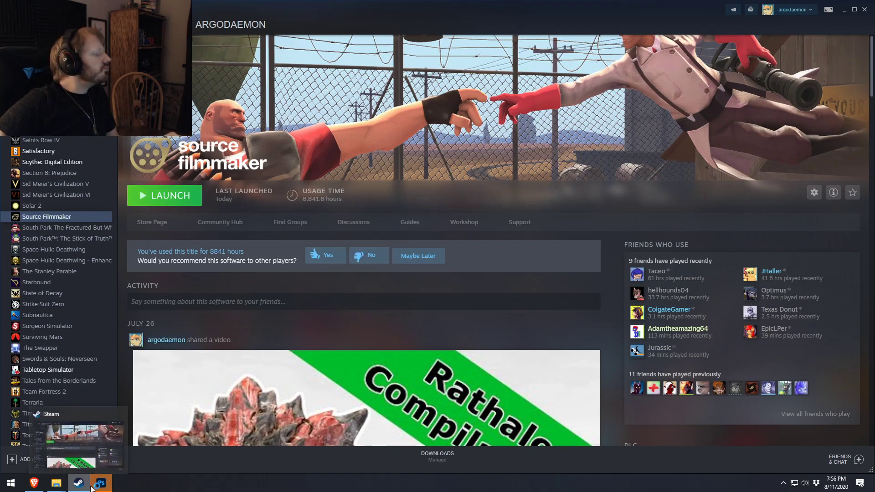
right_click(78, 483)
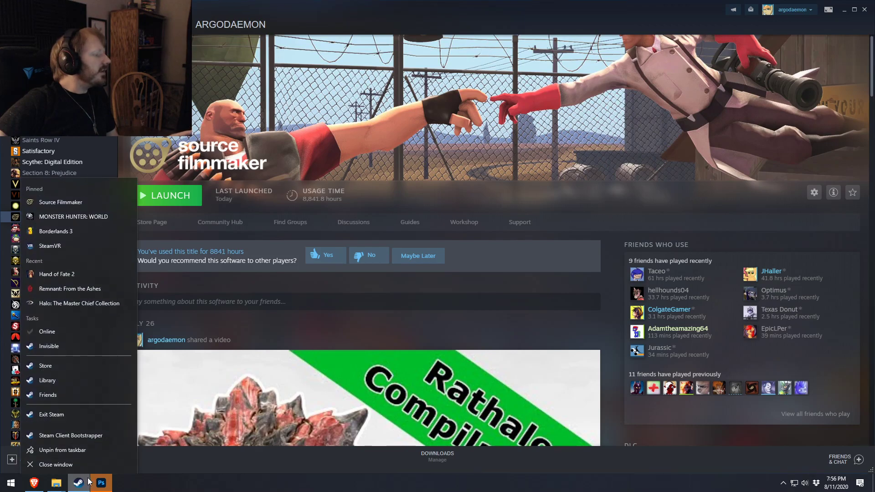
left_click(57, 201)
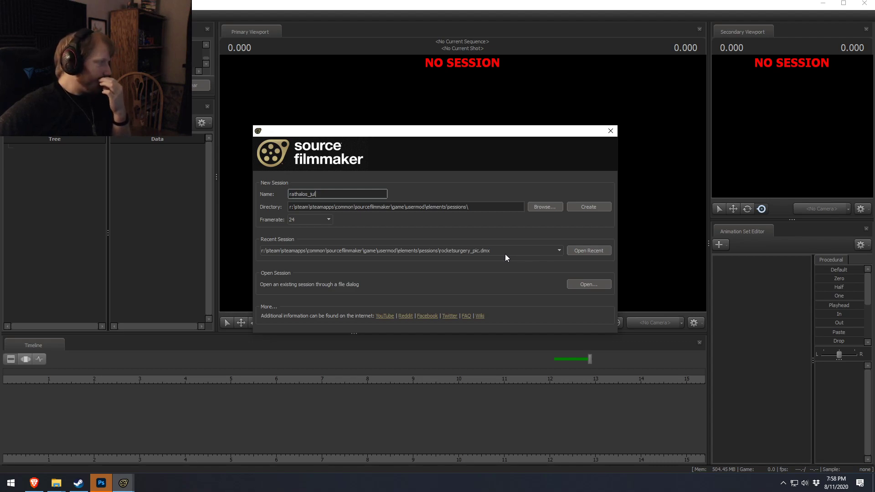
left_click(575, 251)
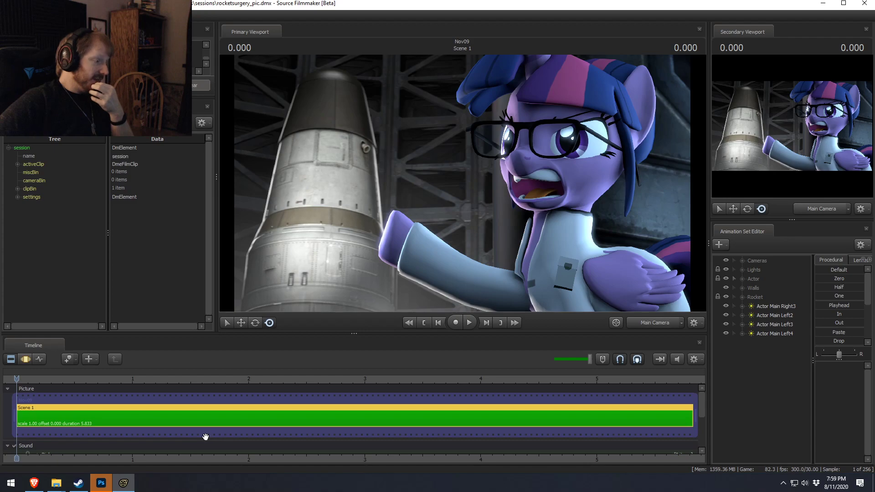
Start a movie export and set the image sequence's output path to end in sessions\rocketsurgery_pic\rocketsurgery_pic_
double_click(91, 4)
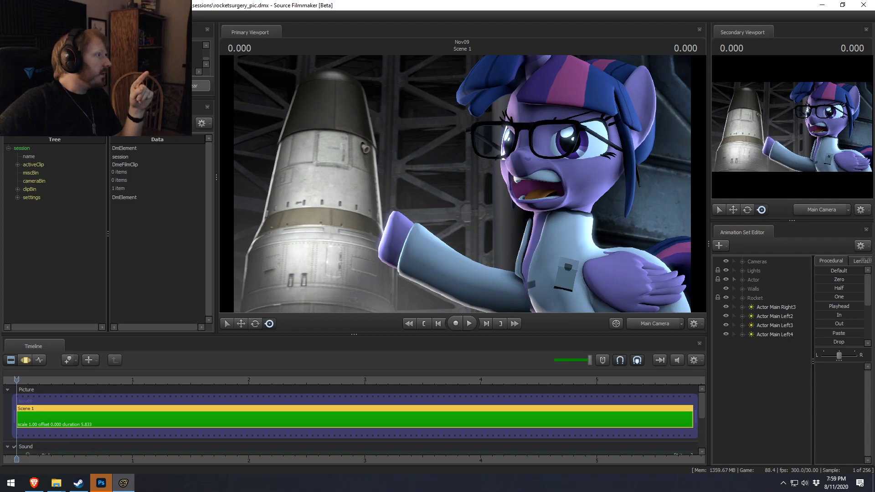
left_click(9, 17)
mouse_move(37, 112)
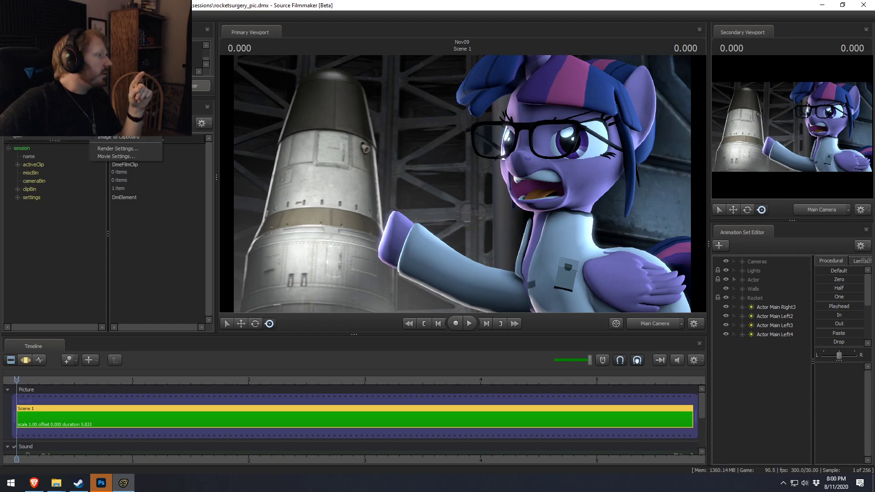
left_click(116, 128)
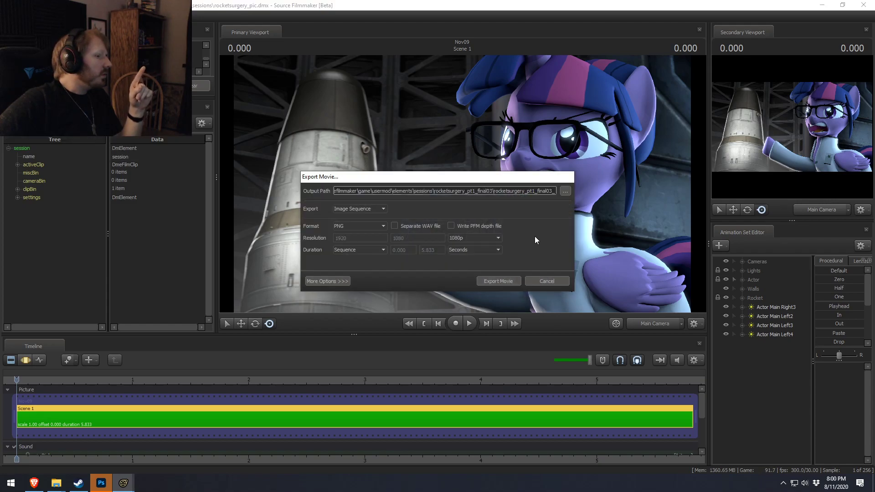
left_click_drag(495, 191, 546, 194)
key("BackSpace")
key("BackSpace")
key("BackSpace")
key("BackSpace")
key("BackSpace")
key("BackSpace")
key("BackSpace")
key("BackSpace")
key("BackSpace")
key("BackSpace")
key("BackSpace")
key("BackSpace")
key("BackSpace")
type("pic\\rock")
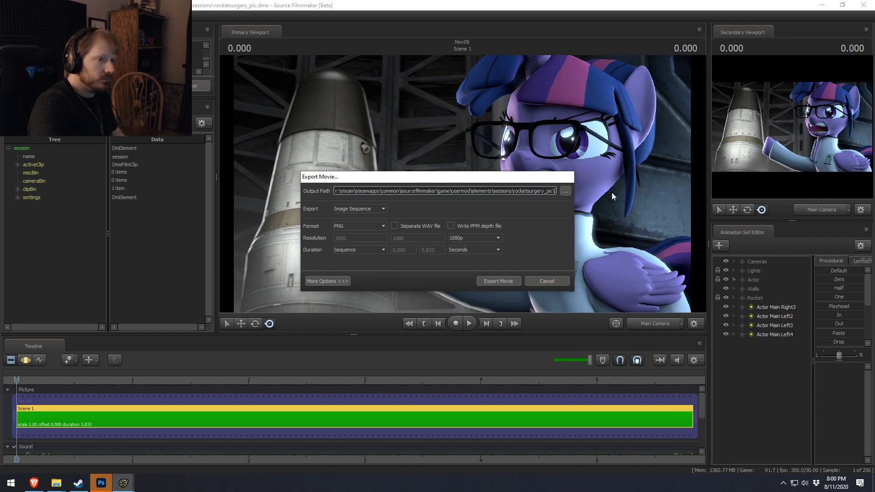
type("etsurgery")
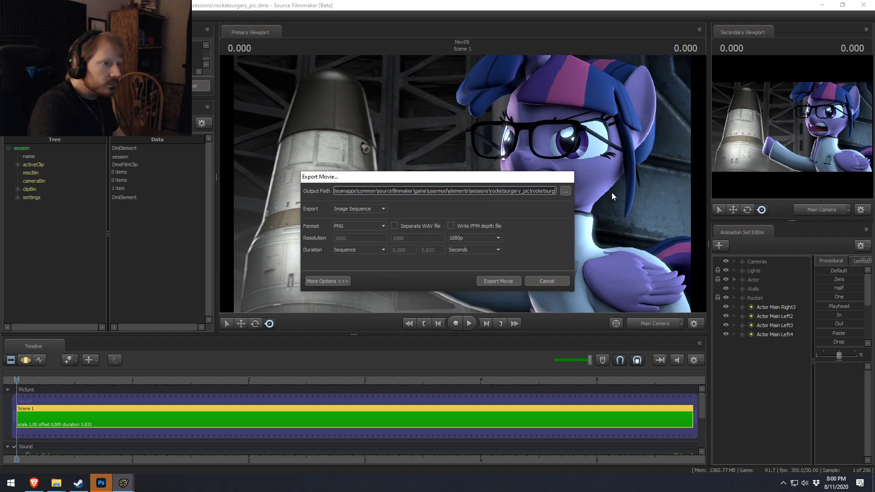
type("_pic\\")
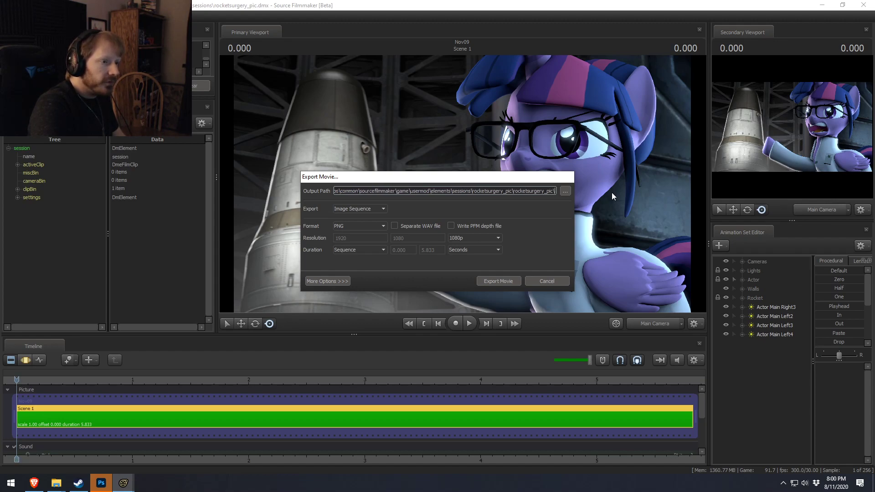
type("_")
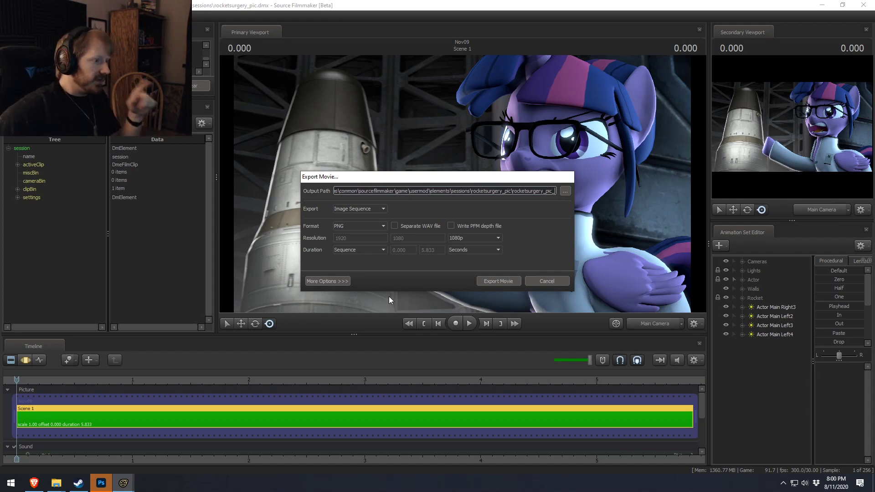
Expand the additional export options and export the movie as a 1080p PNG image sequence
left_click(324, 281)
left_click(337, 401)
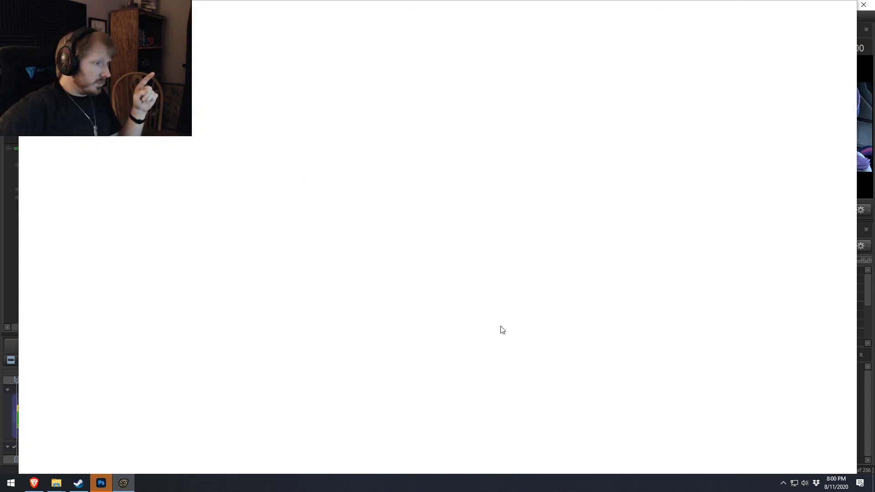
left_click(487, 281)
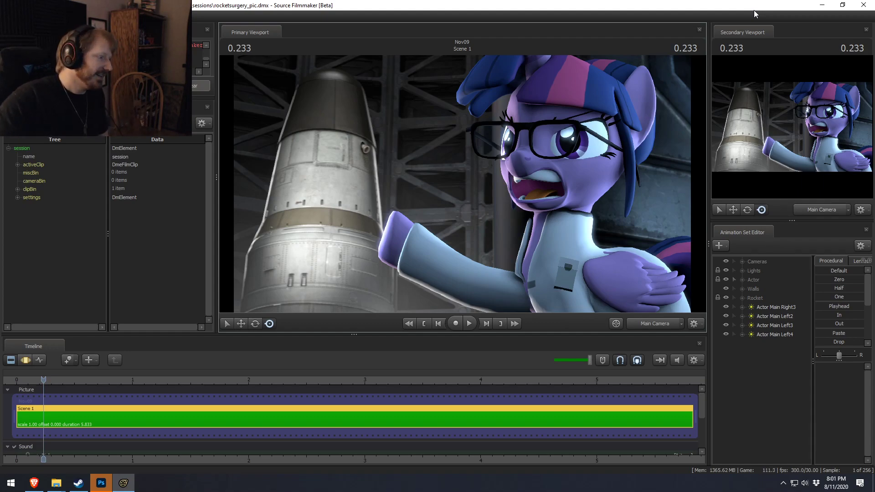
Switch to File Explorer, find the rocketsurgery_pic render folder under usermod\elements\sessions, and open a rendered frame in Photoshop
mouse_move(56, 483)
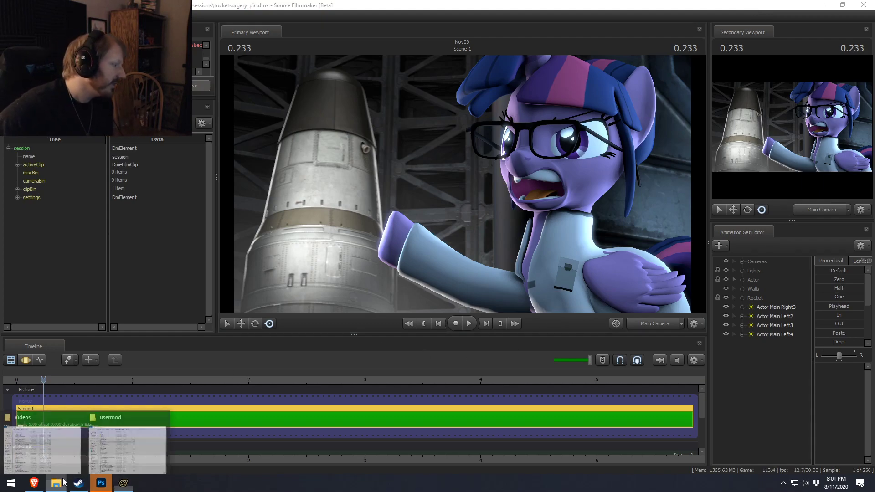
left_click(123, 438)
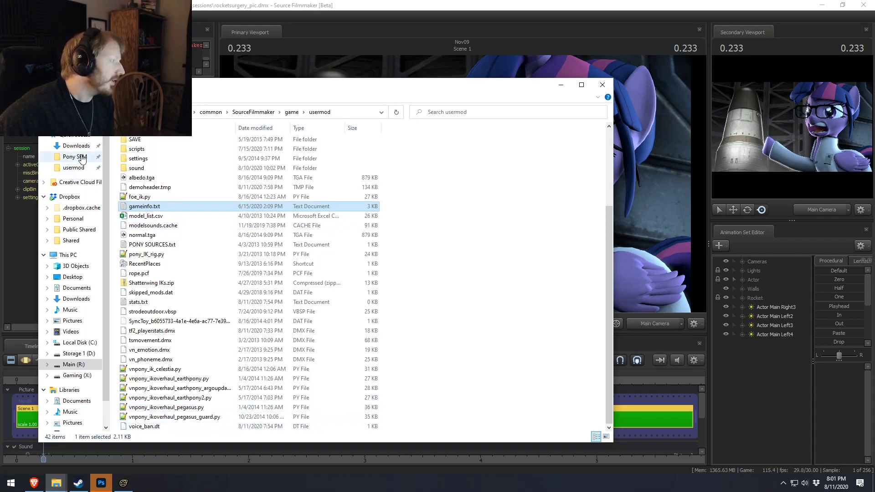
left_click(75, 157)
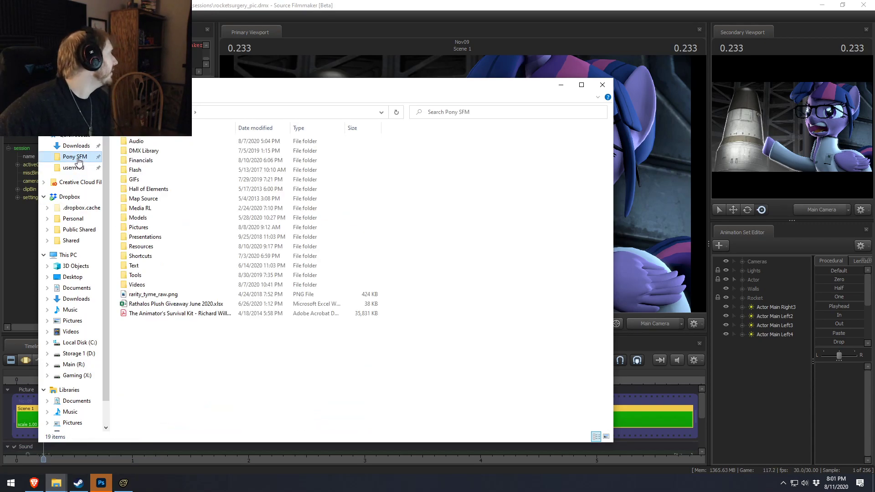
left_click(74, 168)
left_click(75, 157)
left_click(74, 168)
double_click(166, 178)
left_click(138, 155)
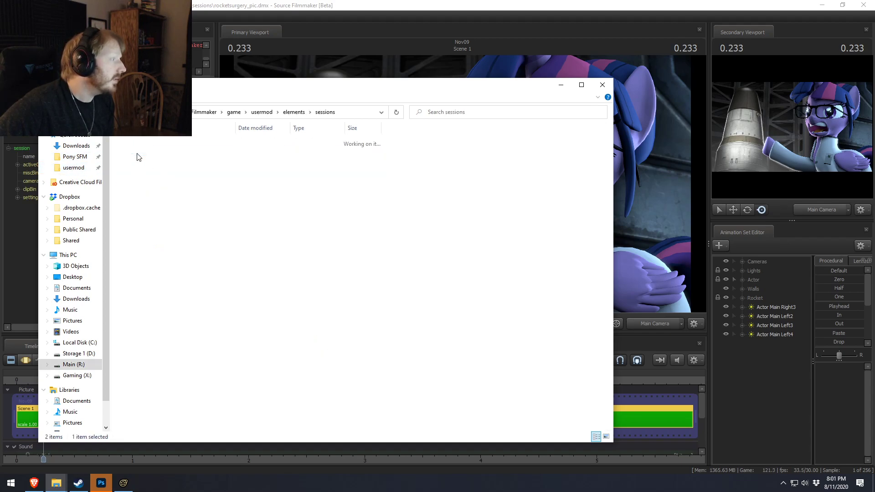
double_click(138, 151)
scroll(146, 274, "down", 5)
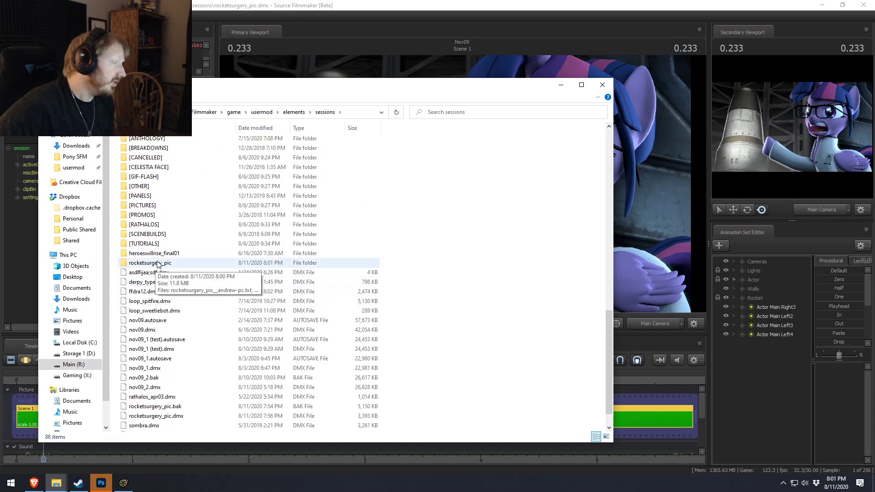
double_click(158, 265)
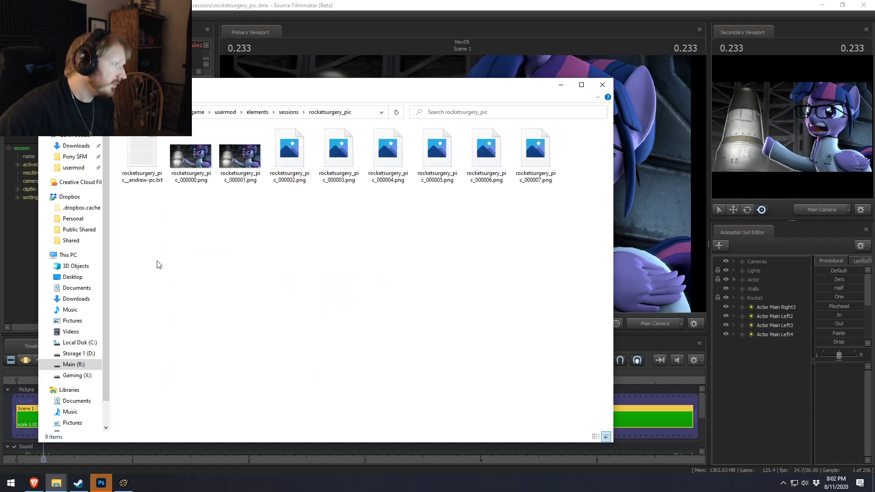
left_click_drag(501, 225, 76, 282)
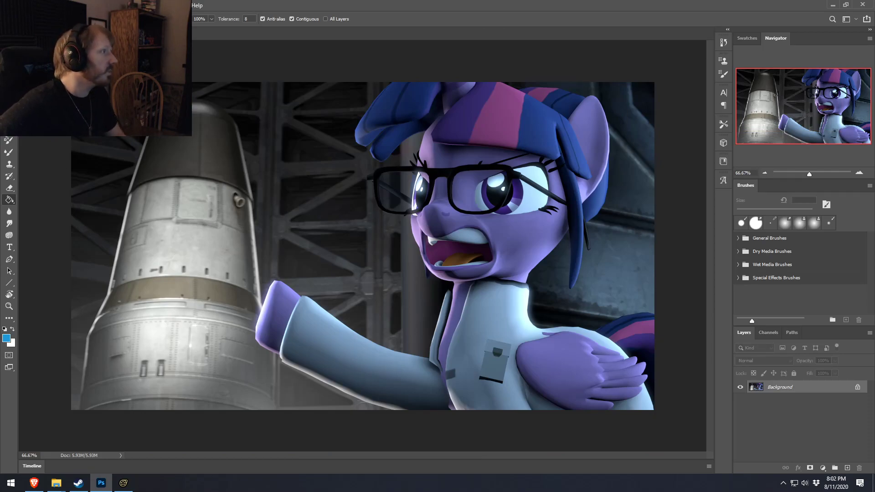
Add a Vibrance adjustment layer with the default name above the rendered image
left_click(49, 6)
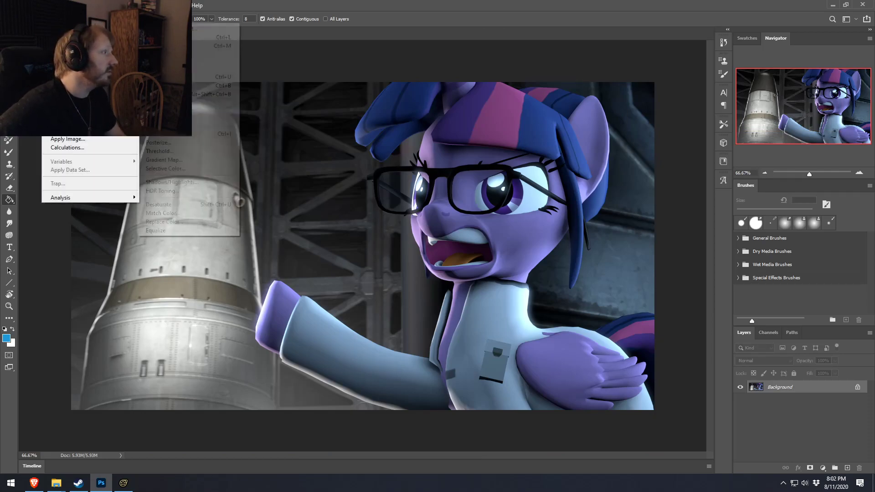
mouse_move(71, 5)
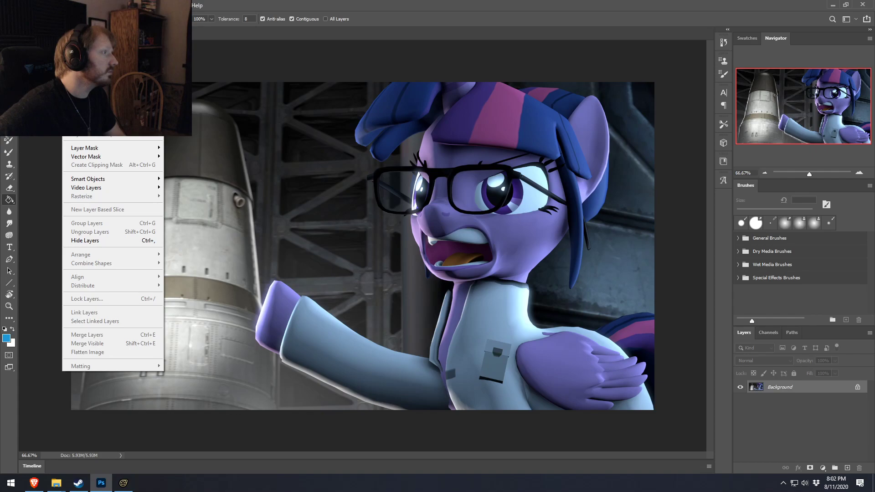
mouse_move(114, 124)
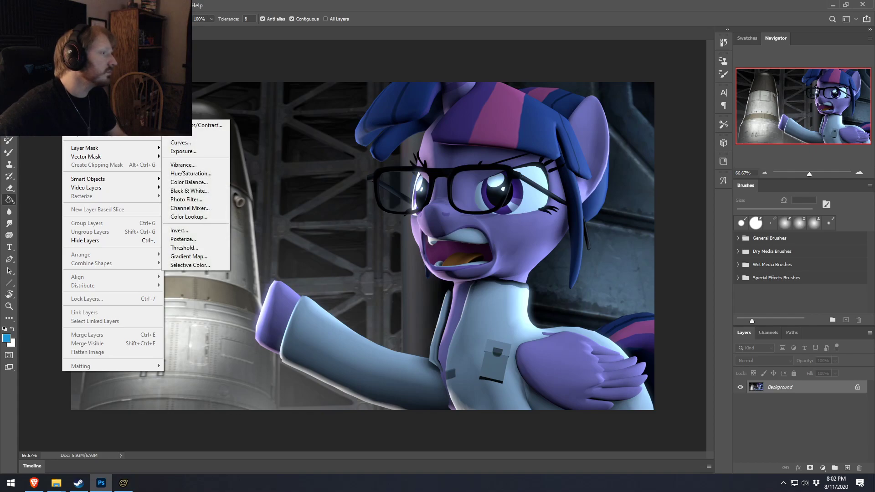
left_click(190, 165)
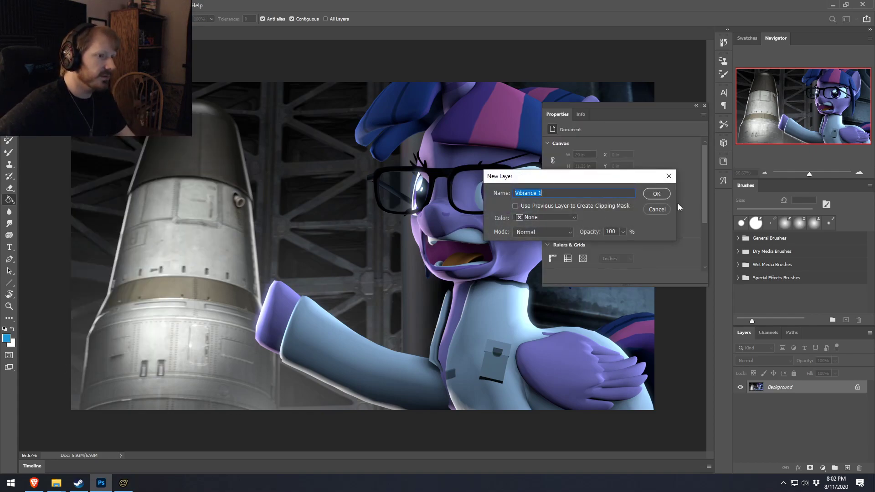
key("Return")
Add a Levels adjustment layer with default options above the Vibrance layer
left_click(71, 5)
mouse_move(114, 124)
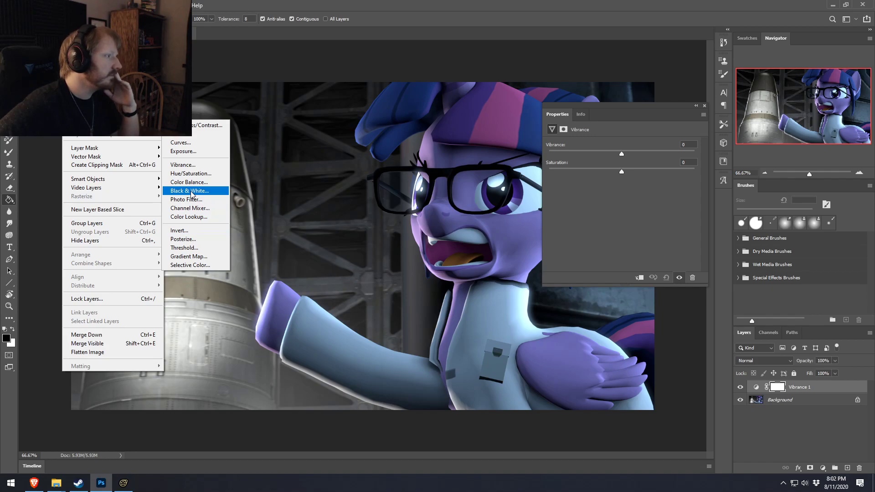
left_click(189, 134)
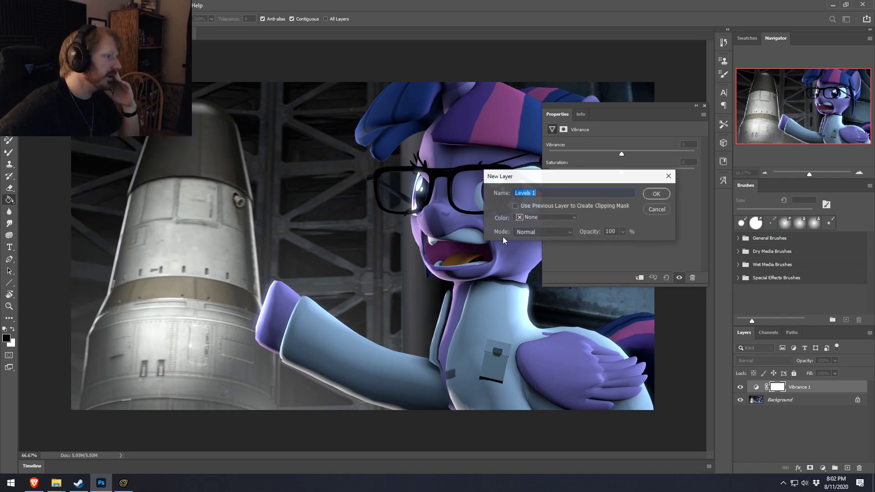
left_click(656, 192)
Add a Photo Filter adjustment layer with default options above the Levels layer
left_click(70, 5)
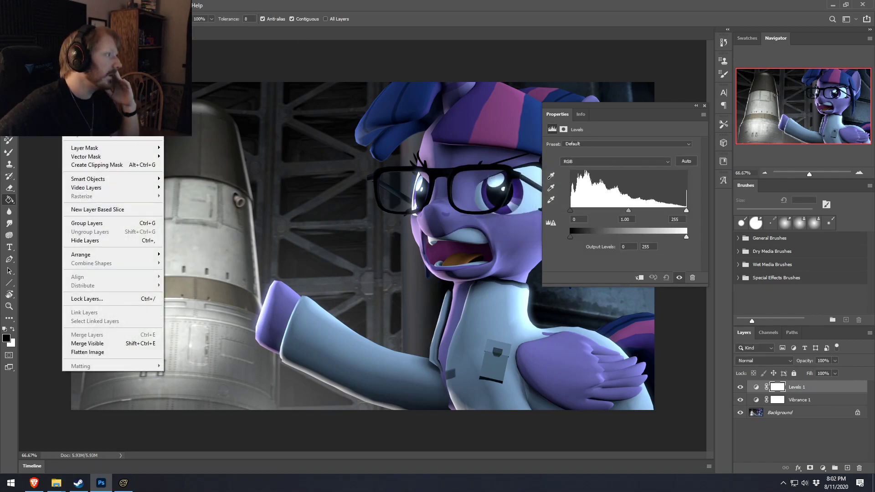
mouse_move(137, 126)
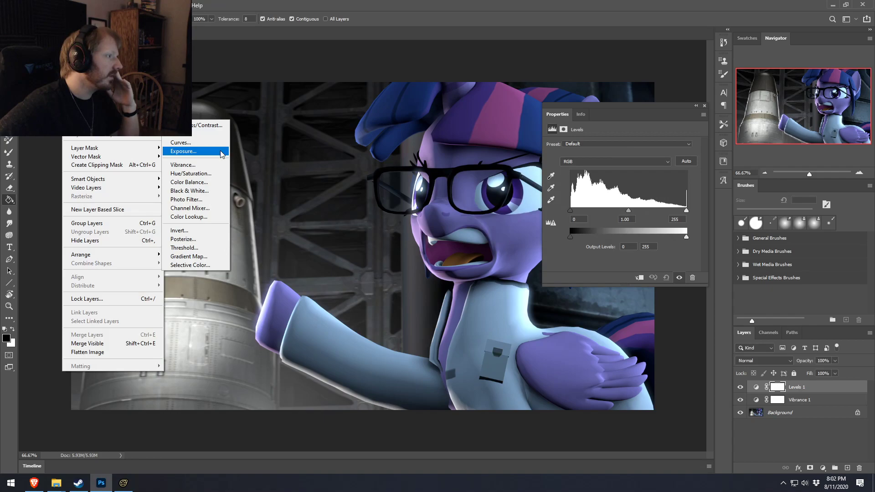
left_click(186, 200)
left_click(654, 193)
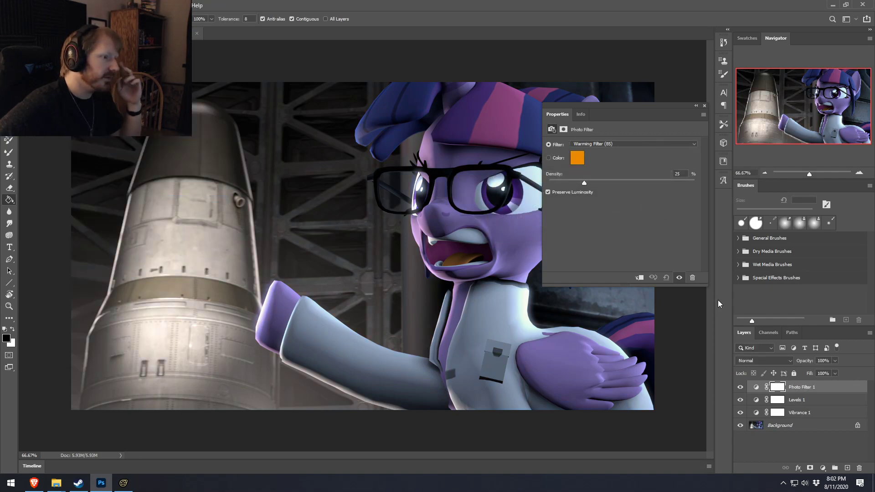
Hide the Photo Filter layer and set the Vibrance adjustment layer's vibrance to +30
left_click(741, 387)
left_click(87, 5)
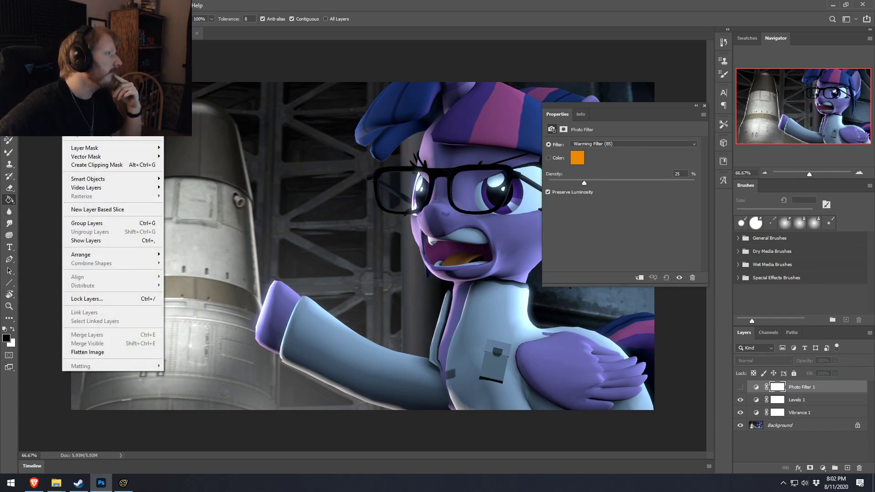
key("Escape")
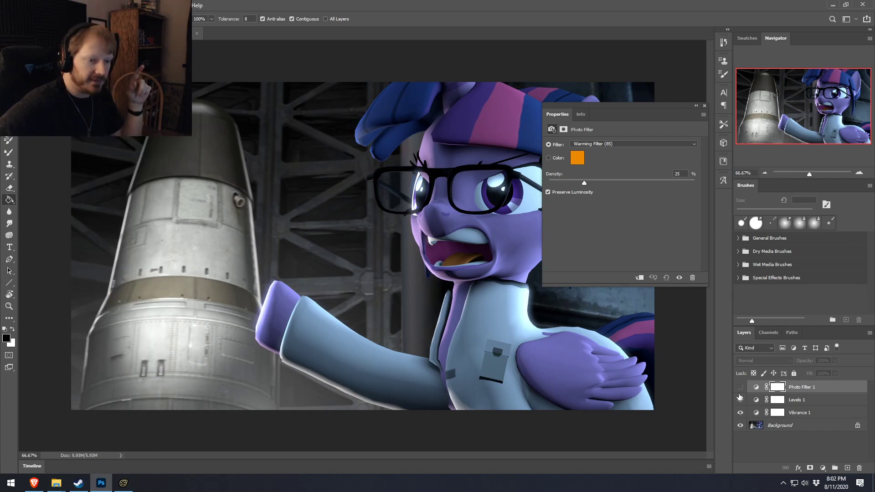
left_click(806, 414)
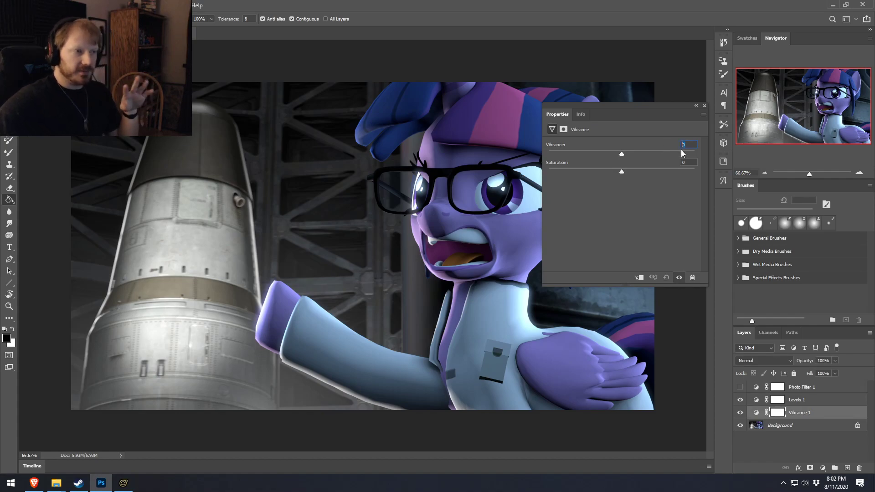
left_click_drag(623, 153, 733, 151)
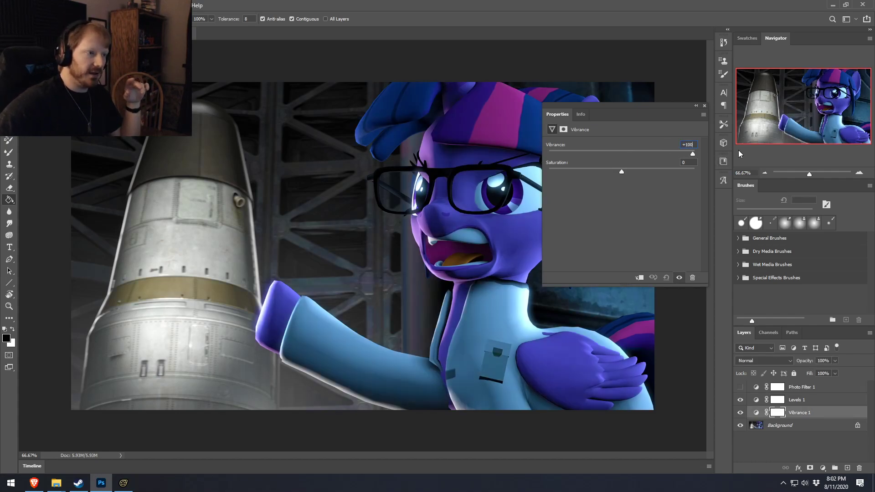
left_click(687, 145)
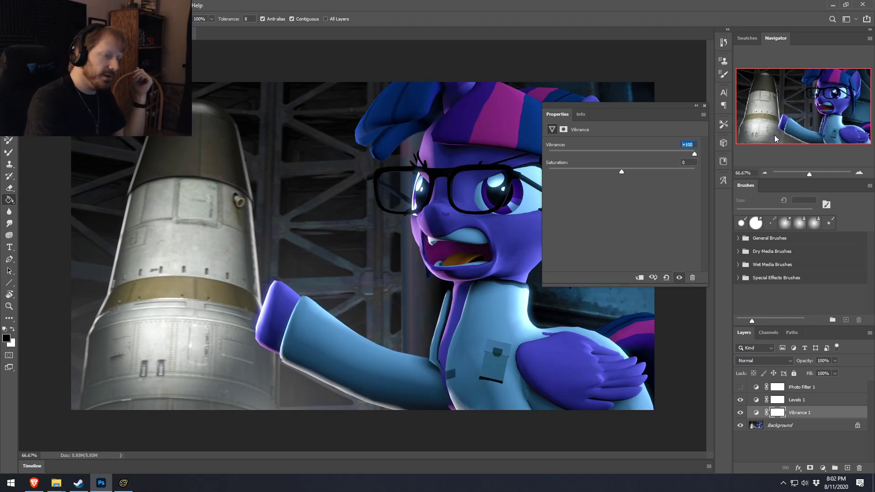
type("30")
key("Return")
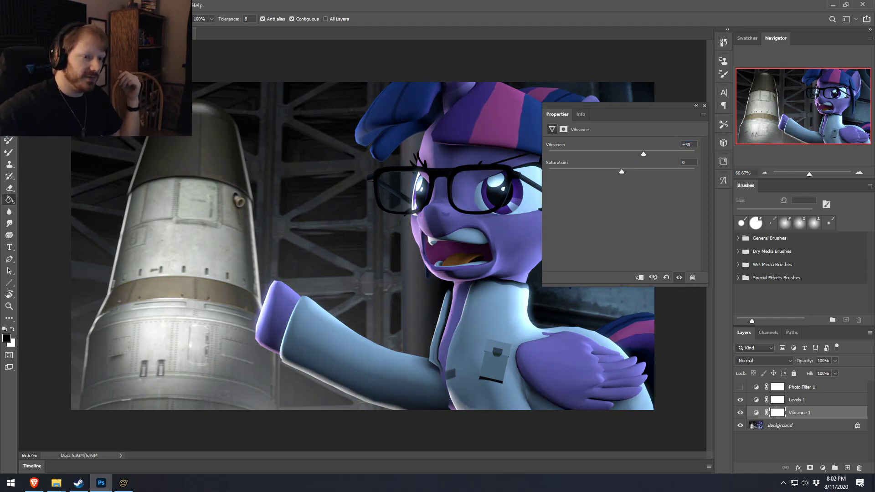
Compare the image with and without the Vibrance layer by repeatedly toggling its visibility, and close its properties
left_click(740, 413)
left_click(740, 413)
left_click(740, 413)
left_click(740, 413)
left_click(740, 413)
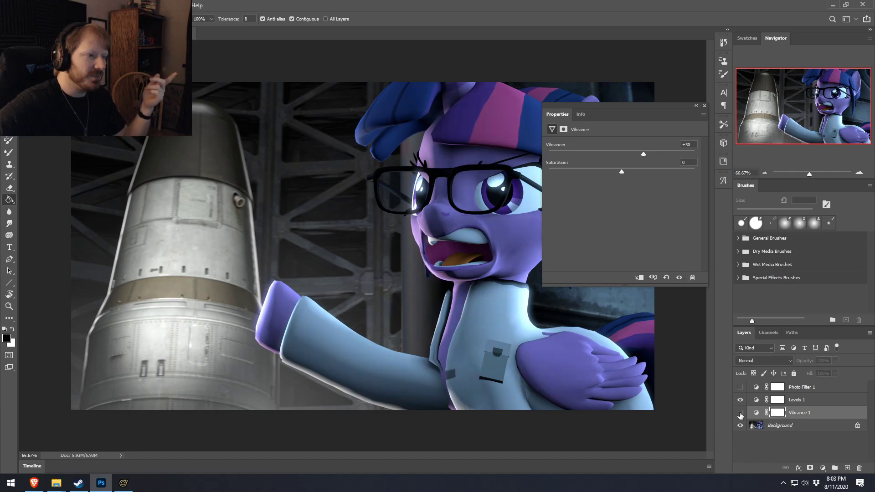
left_click(740, 413)
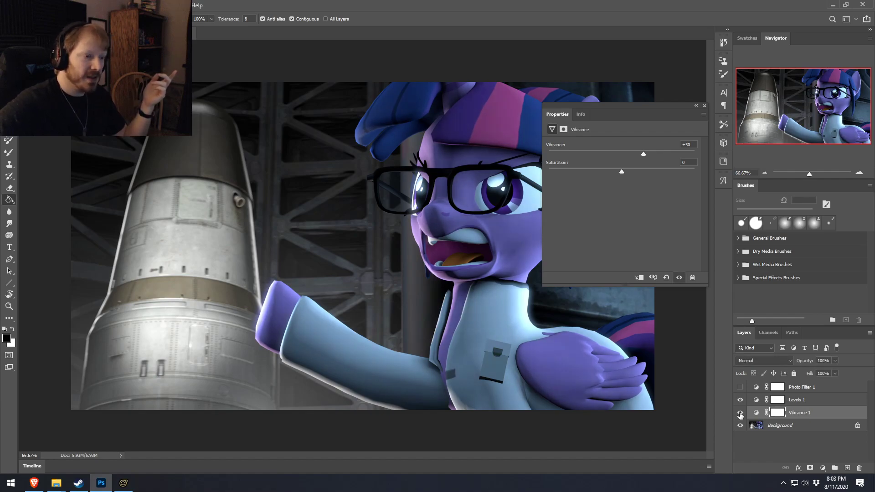
left_click(740, 413)
left_click(740, 413)
left_click(740, 413)
left_click(740, 413)
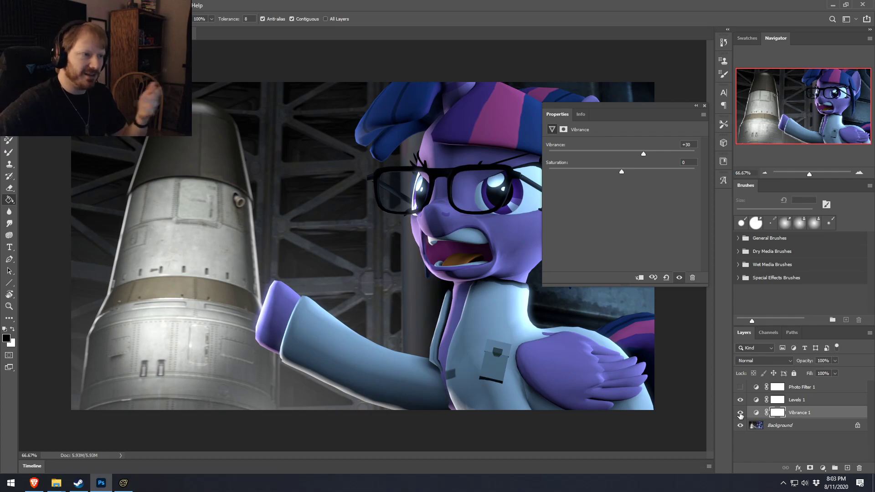
left_click(740, 413)
left_click(740, 412)
left_click(740, 413)
left_click(740, 413)
left_click(740, 413)
left_click(740, 413)
left_click(740, 413)
left_click(740, 413)
left_click(740, 413)
left_click(740, 413)
left_click(740, 413)
left_click(740, 413)
left_click(740, 413)
left_click(740, 413)
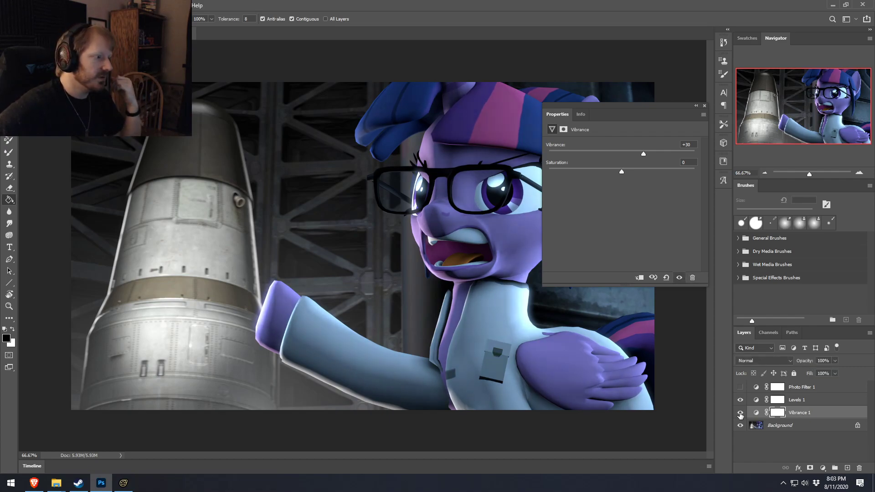
left_click(740, 413)
left_click(740, 413)
left_click(740, 413)
left_click(740, 413)
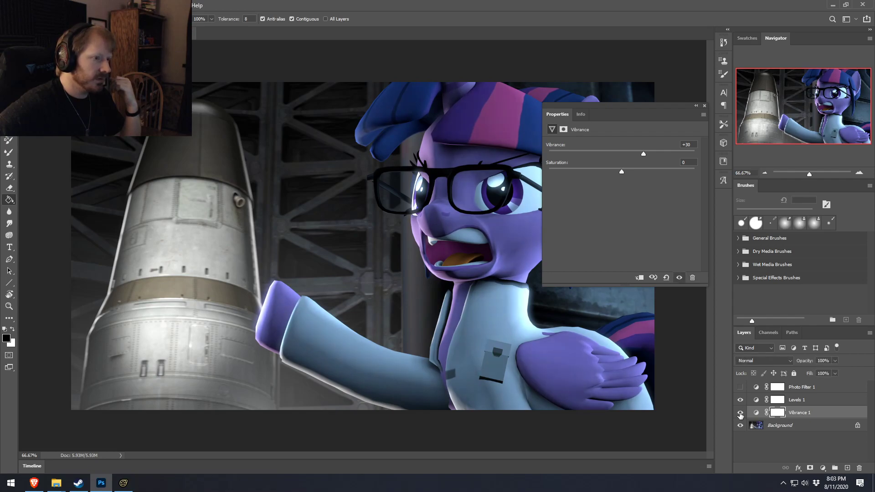
left_click(704, 106)
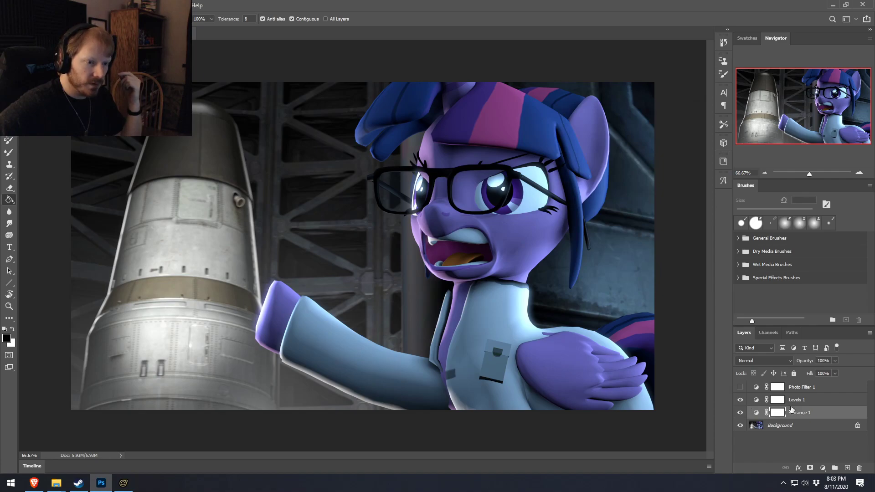
Set the Levels adjustment layer's RGB input levels to 4 for shadows, 0.97 for midtones and 234 for highlights
left_click(797, 401)
double_click(757, 399)
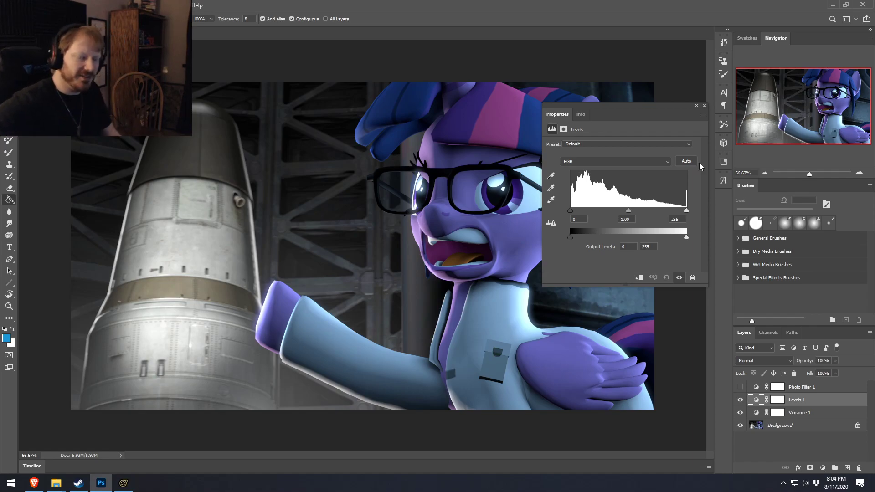
left_click(551, 199)
mouse_move(571, 208)
left_mouse_down()
mouse_move(576, 220)
mouse_move(564, 215)
left_mouse_up()
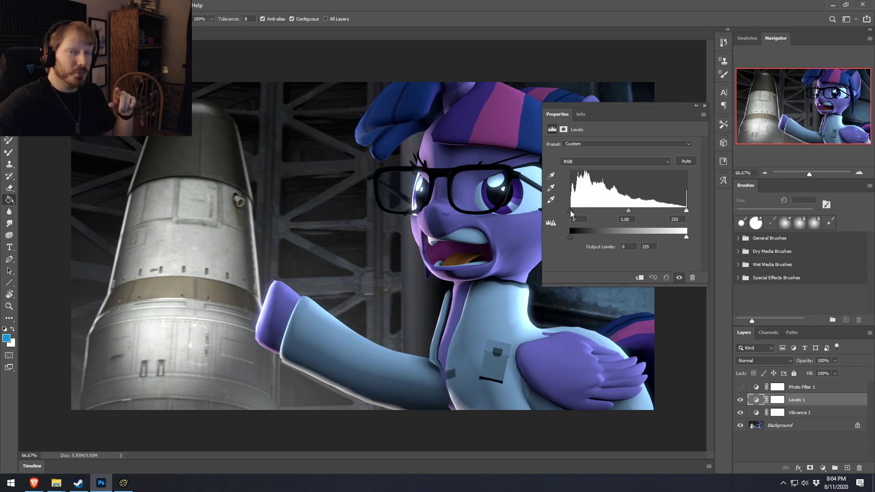
left_click_drag(572, 214, 611, 220)
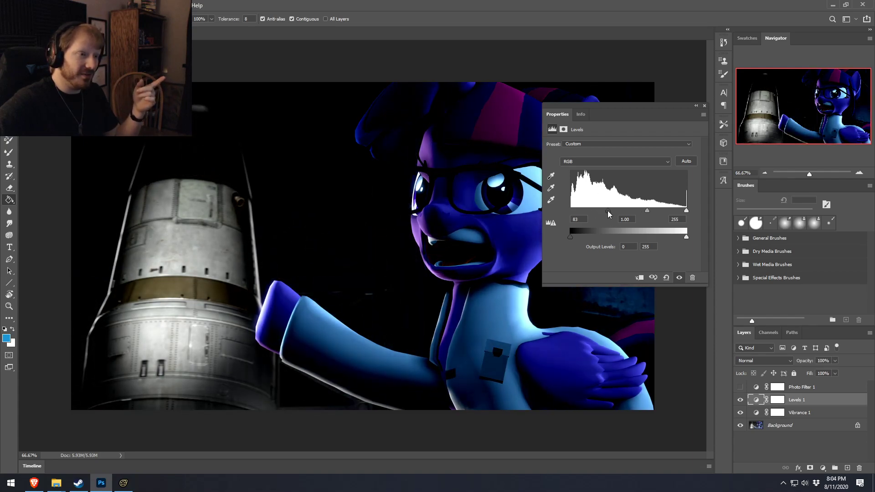
left_click_drag(607, 211, 571, 215)
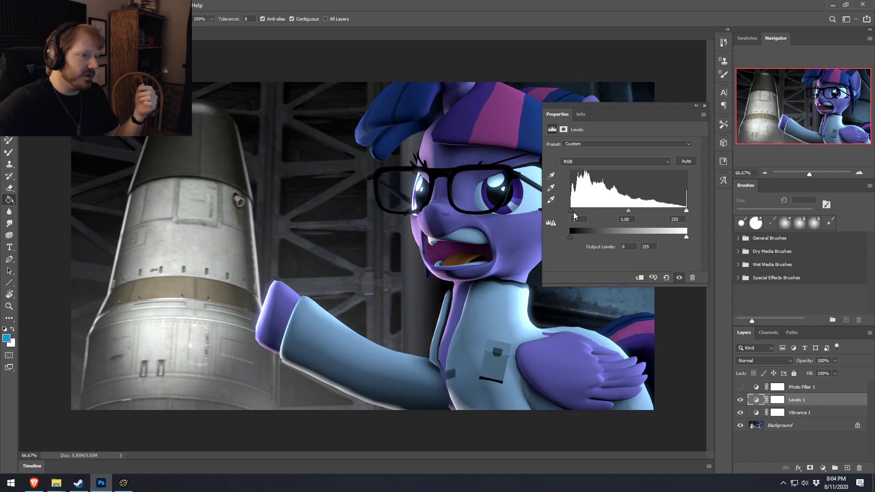
left_click_drag(571, 212, 572, 215)
left_click_drag(686, 211, 671, 212)
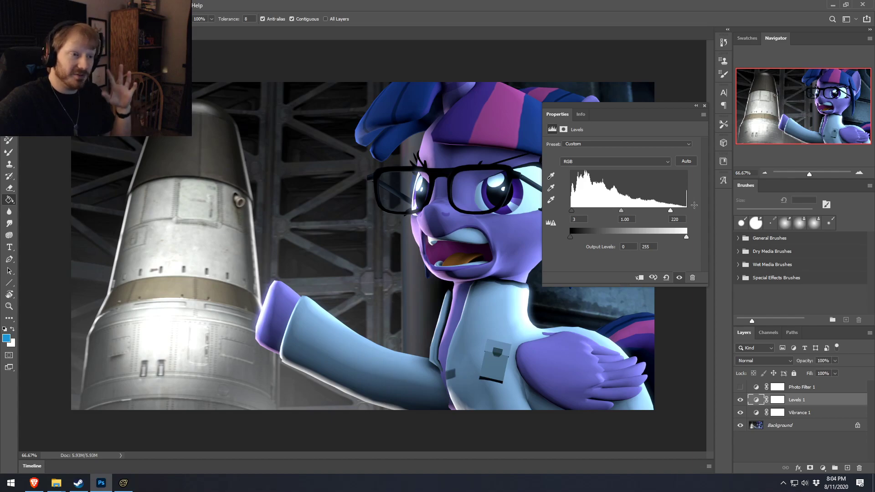
left_click_drag(671, 212, 638, 212)
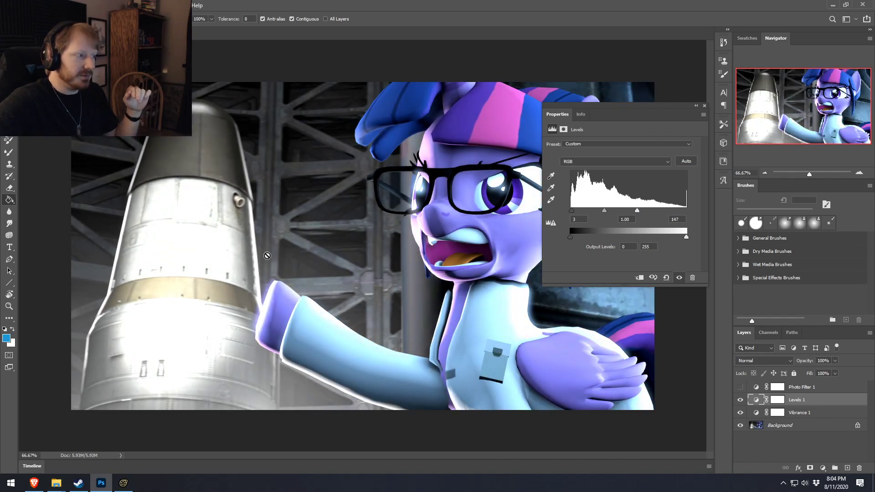
left_click_drag(638, 211, 680, 212)
mouse_move(627, 210)
left_mouse_down()
mouse_move(635, 215)
mouse_move(627, 218)
left_mouse_up()
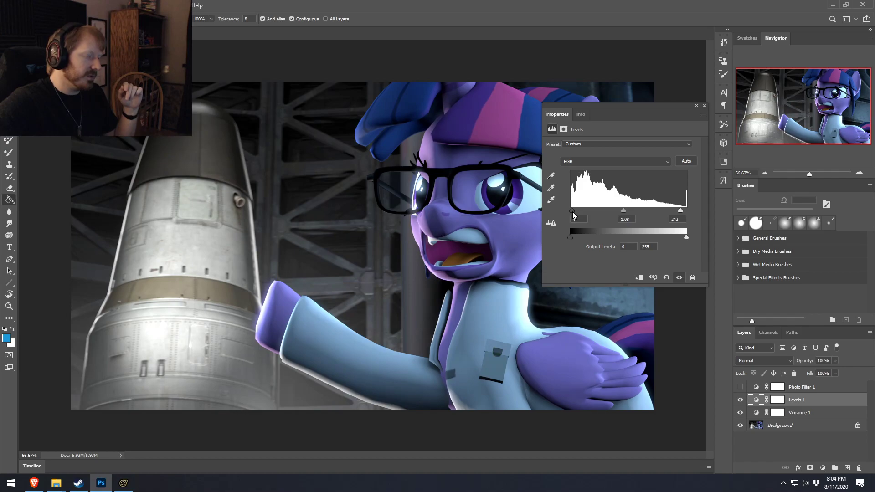
left_click_drag(681, 211, 677, 211)
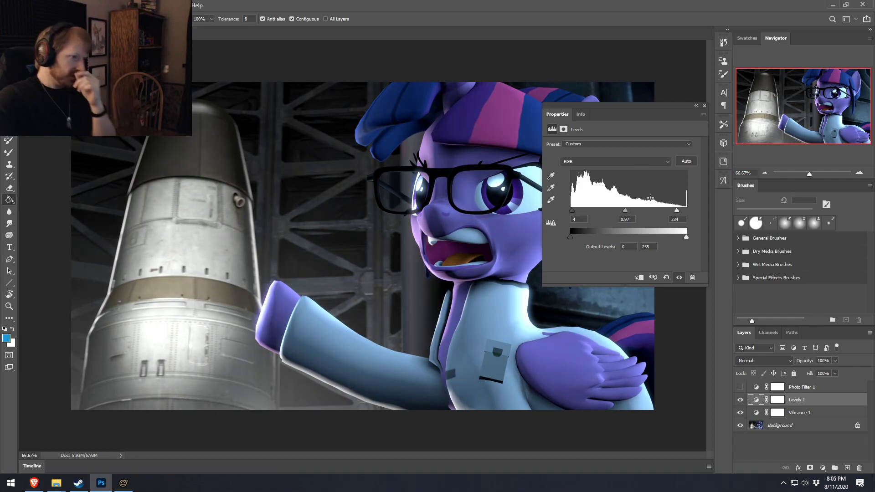
Collapse the adjustment properties and compare the image with and without the Levels and Vibrance layers
left_click(695, 106)
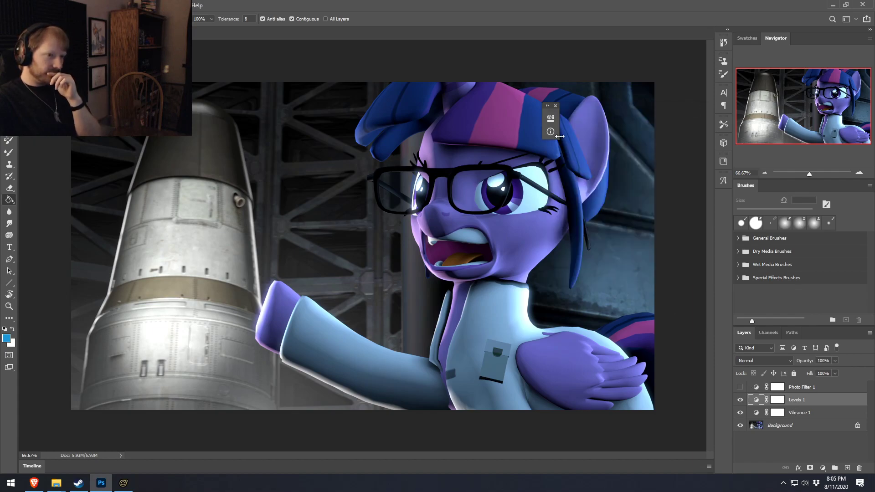
left_click(558, 106)
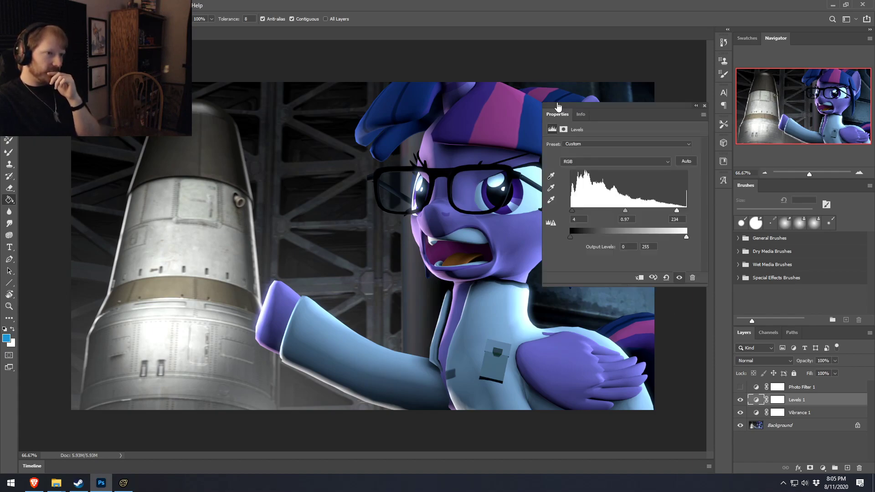
left_click(696, 106)
left_click(740, 400)
left_click(740, 400)
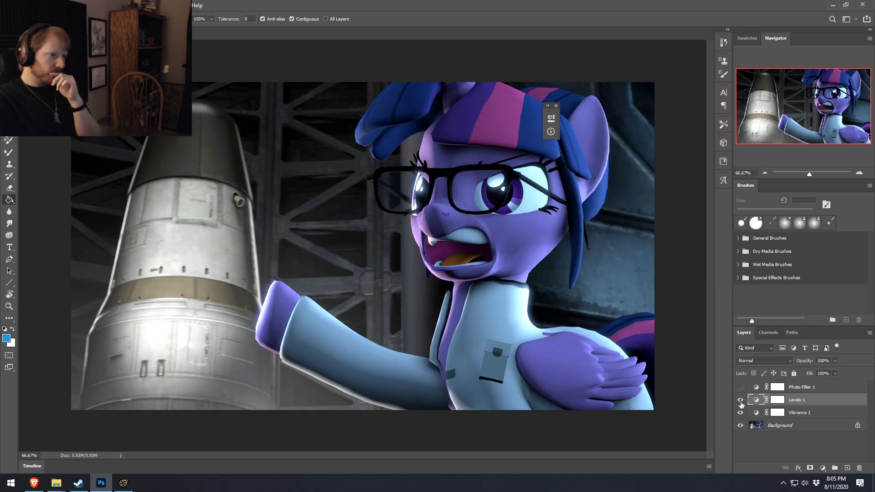
left_click(740, 400)
left_click(740, 400)
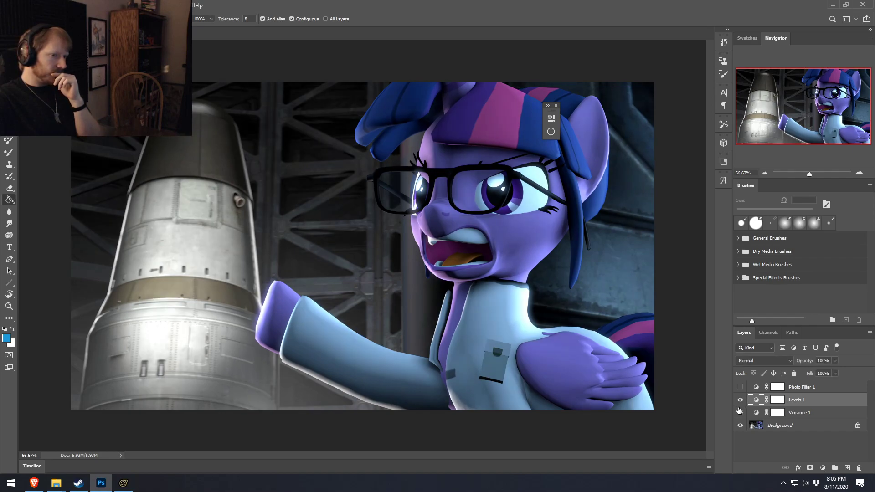
left_click(740, 413)
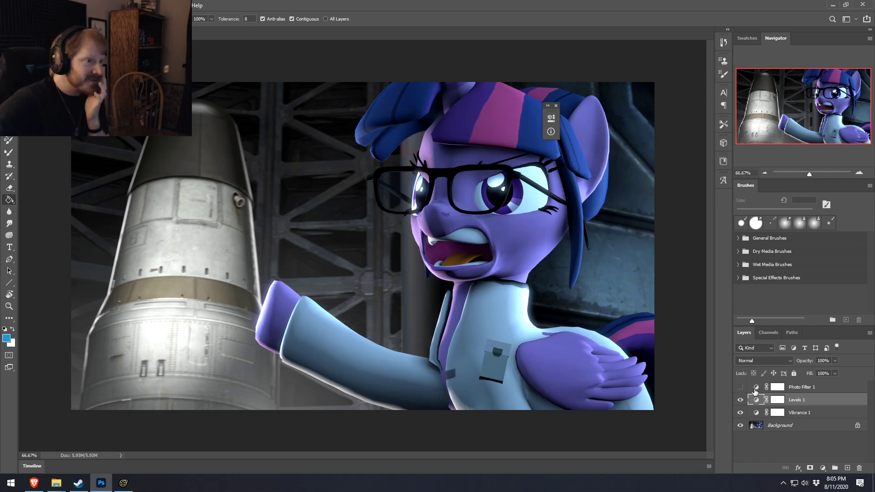
Show the Photo Filter layer and try Cooling Filter (80) at 10% density on it
left_click(740, 387)
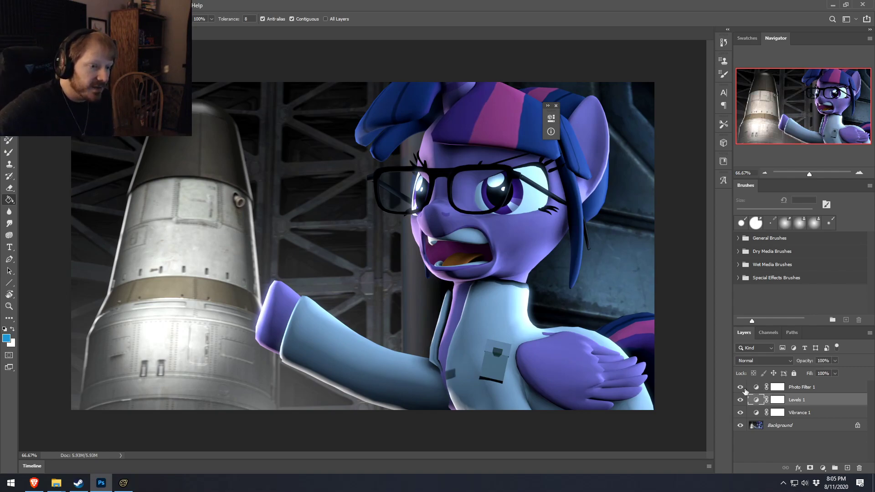
left_click(830, 389)
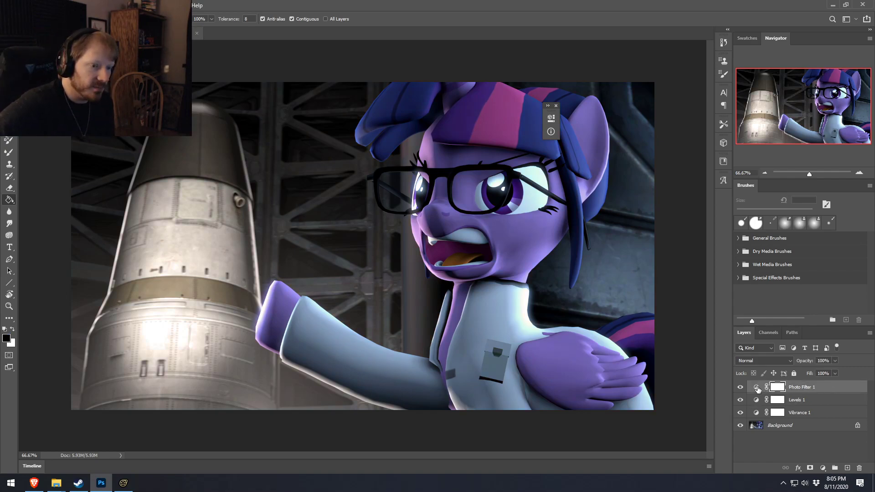
double_click(756, 387)
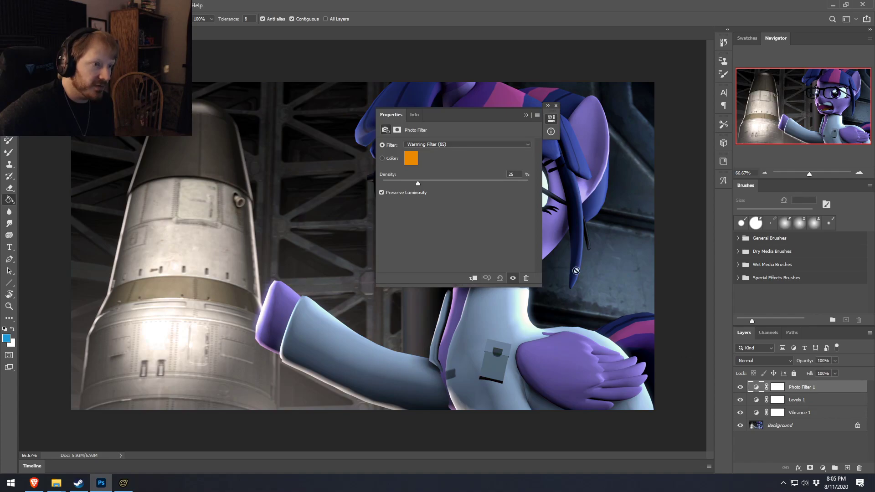
left_click(416, 145)
left_click(420, 172)
left_click_drag(456, 133, 609, 272)
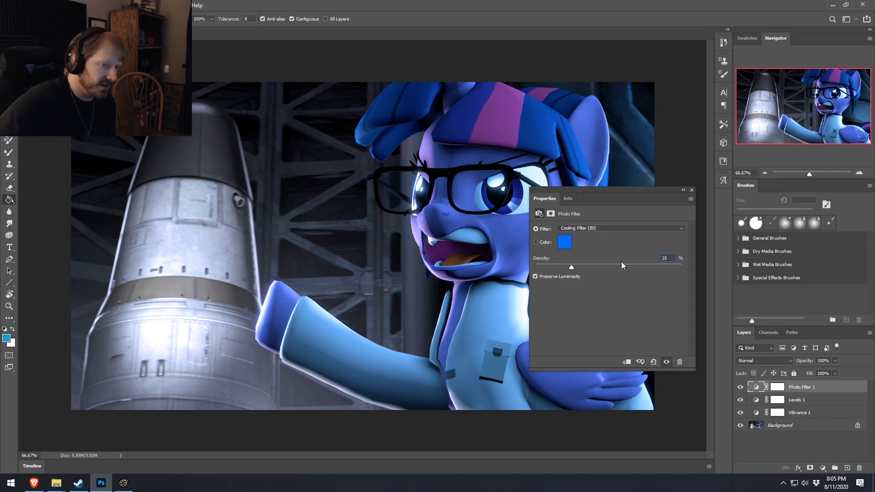
type("10")
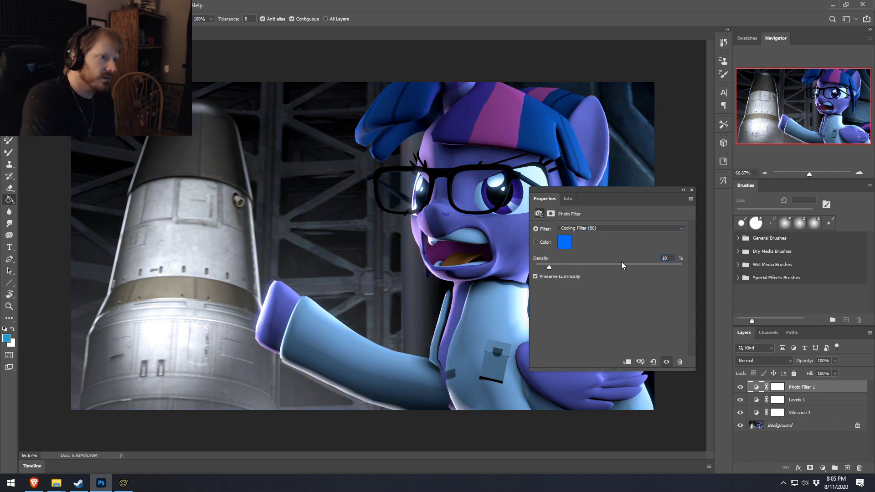
key("Return")
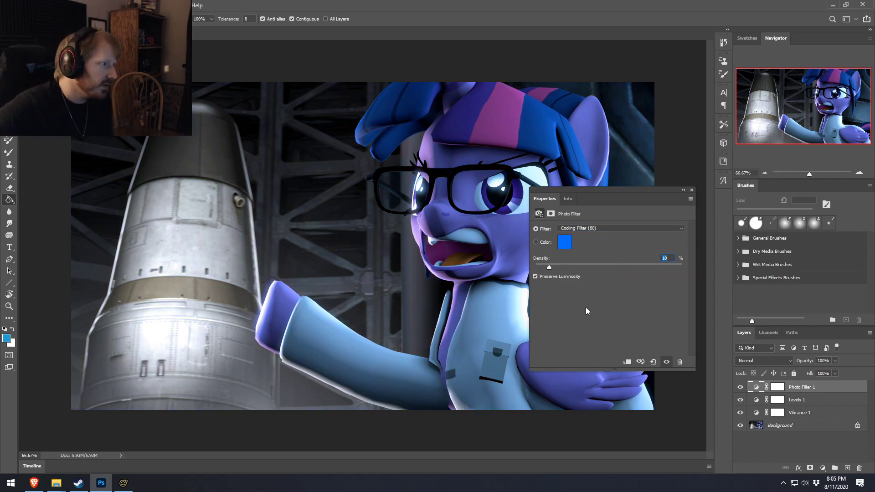
left_click(692, 190)
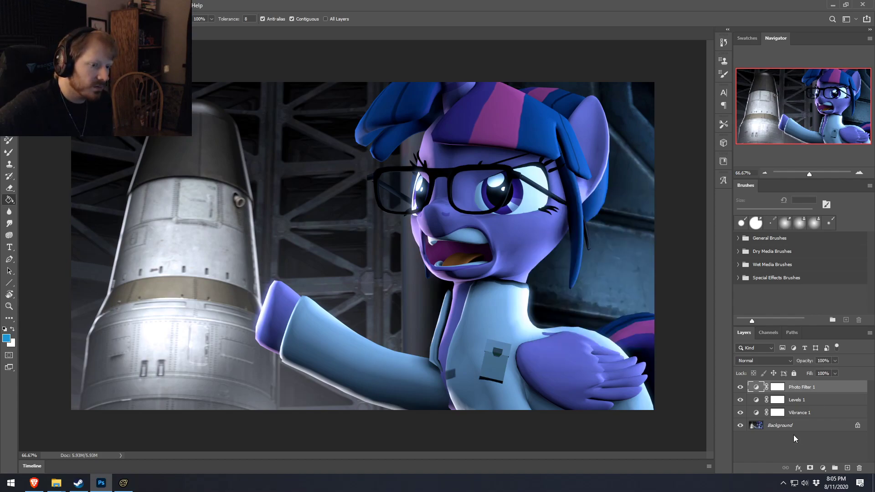
Compare the image with and without the photo filter, delete the Photo Filter layer, and select the Background layer
left_click(740, 388)
left_click(741, 388)
left_click(740, 388)
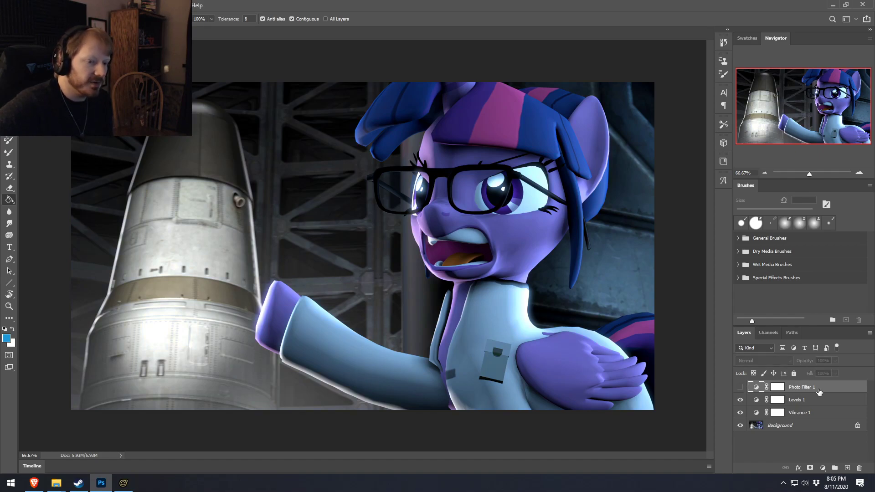
key("Delete")
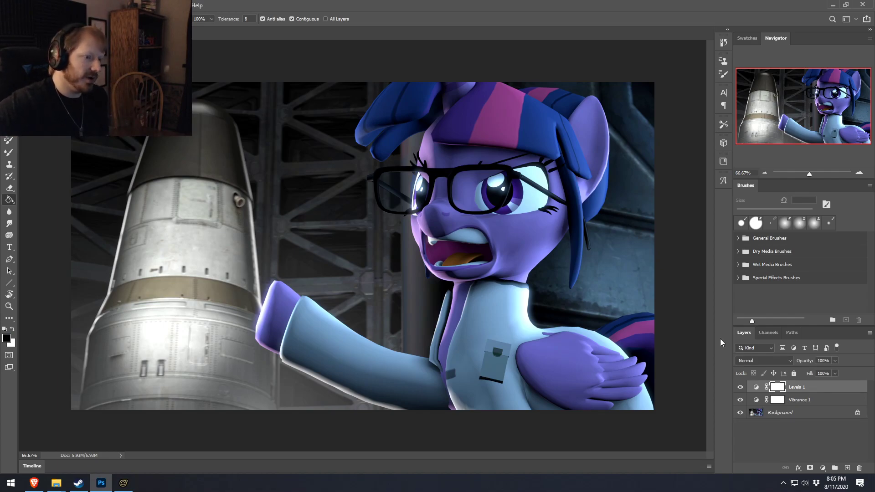
left_click(783, 412)
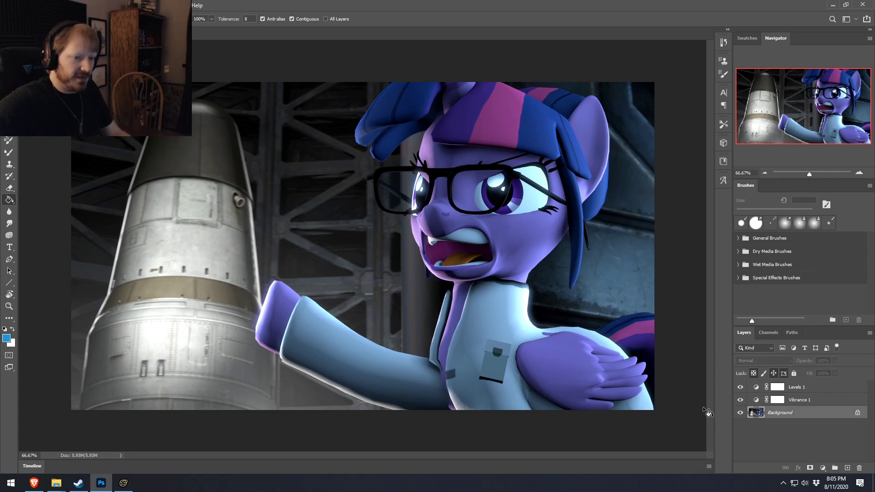
Duplicate the Background layer, keeping the default name Background copy
right_click(790, 418)
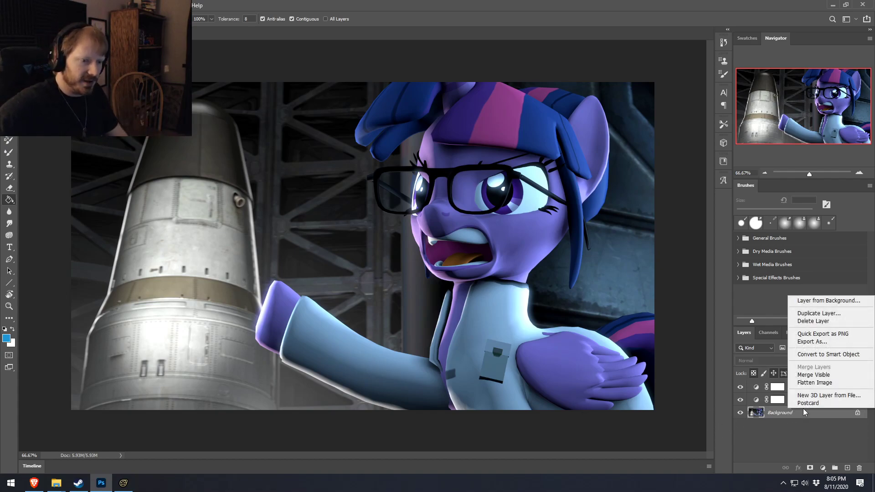
left_click(826, 313)
key("Return")
Apply a High Pass filter with a very small pixel radius to the Background copy layer
left_click(69, 5)
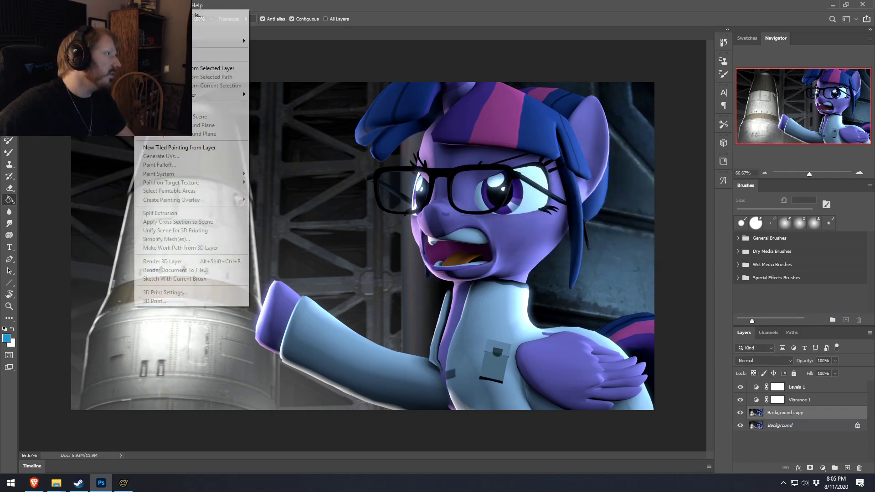
mouse_move(145, 184)
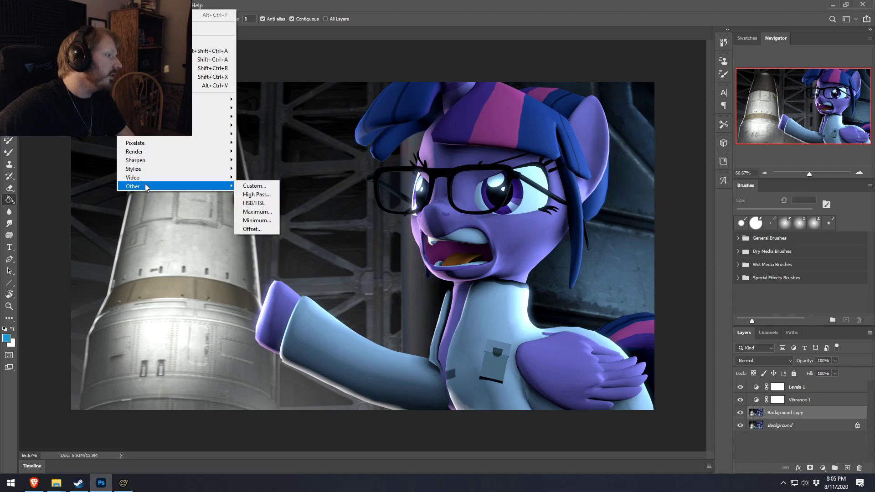
left_click(245, 195)
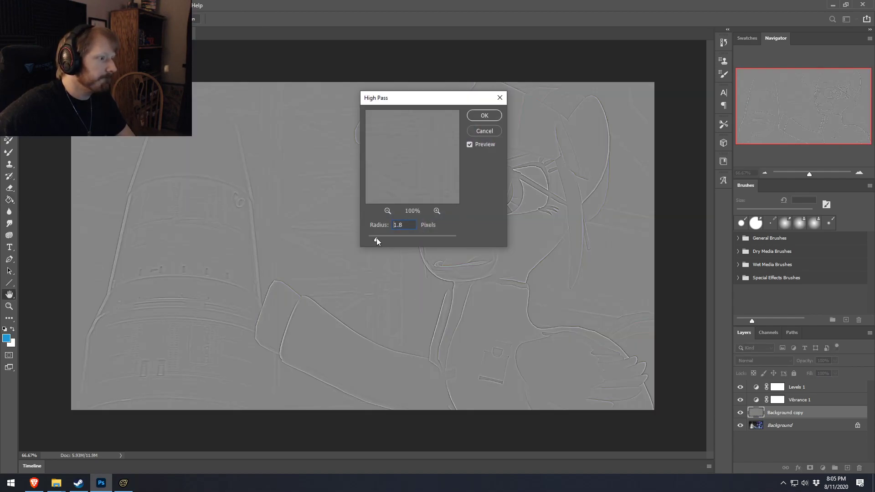
left_click_drag(374, 238, 372, 239)
left_click(485, 116)
left_click(50, 5)
mouse_move(66, 28)
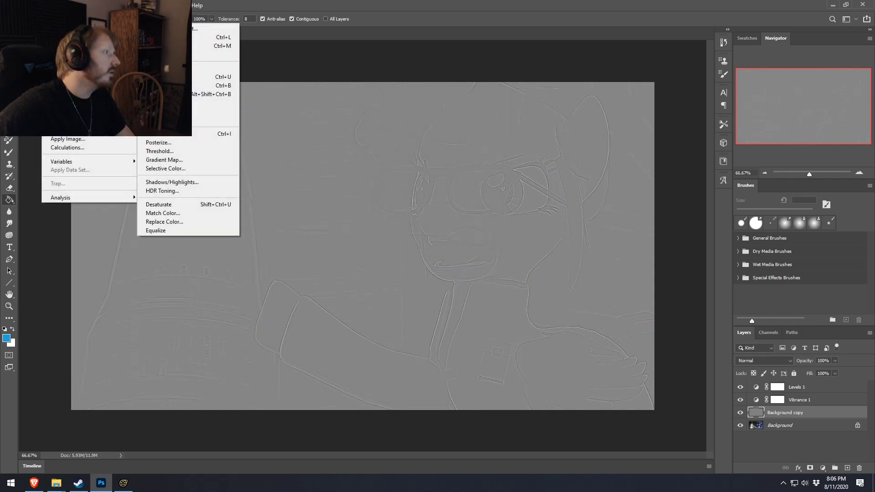
left_click(759, 310)
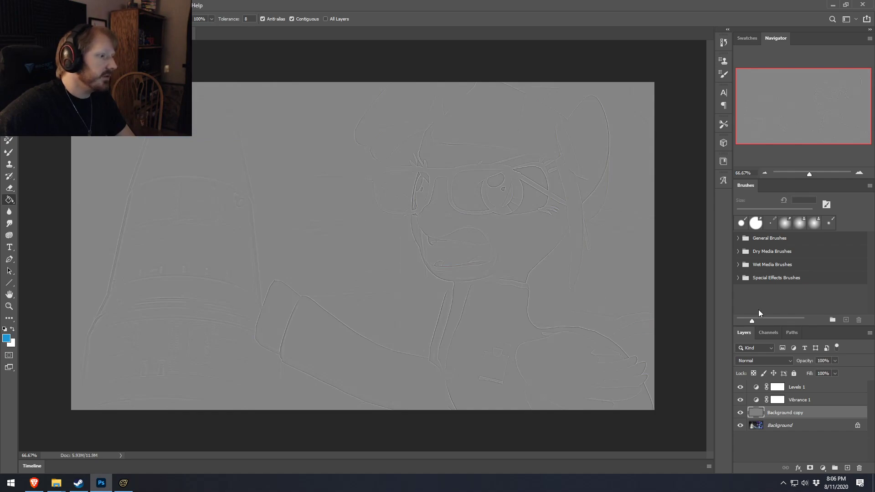
Set the Background copy layer to 96% opacity and Soft Light blending
left_click_drag(802, 361, 792, 362)
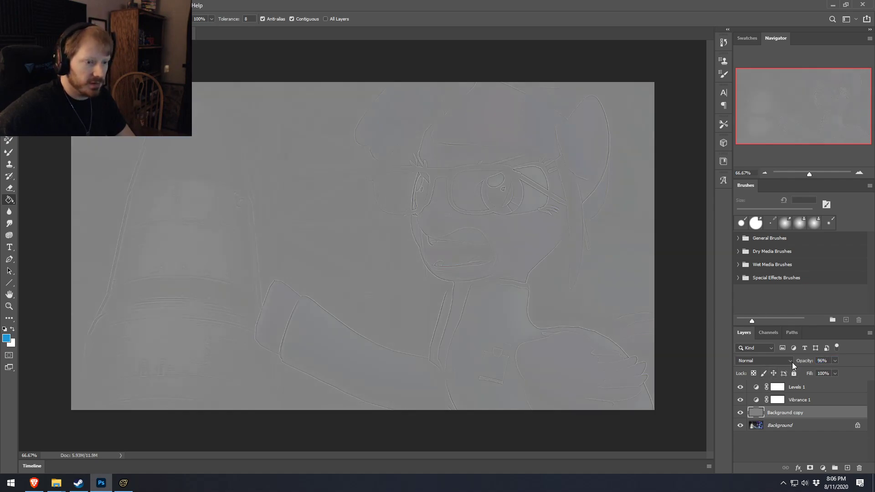
left_click(790, 360)
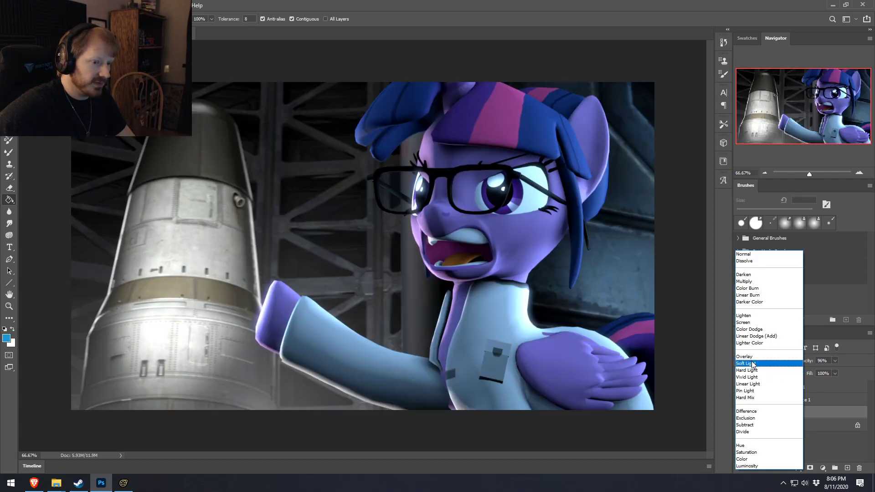
left_click(752, 363)
Compare the image with and without the Background copy sharpening layer
left_click(740, 413)
left_click(740, 413)
left_click(740, 413)
left_click(739, 414)
left_click(740, 413)
left_click(739, 414)
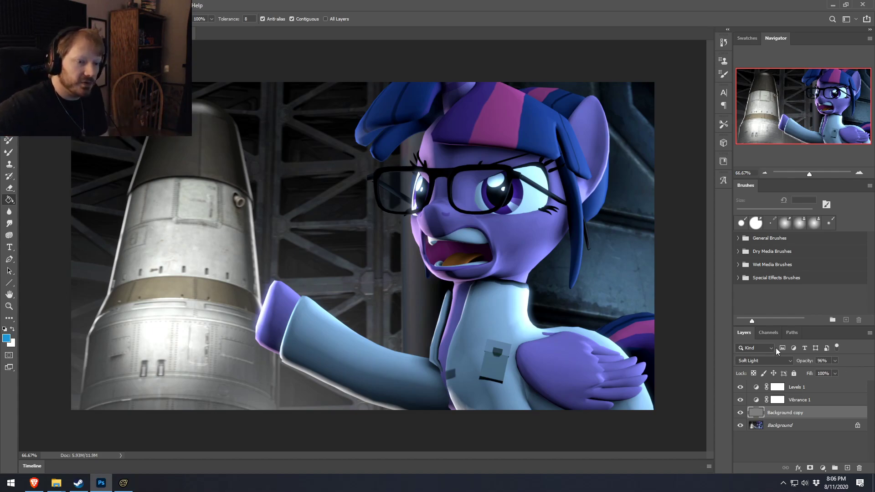
Switch the Background copy layer to Normal blending to inspect the High Pass edges, and set it back to Soft Light
left_click(786, 360)
left_click(748, 254)
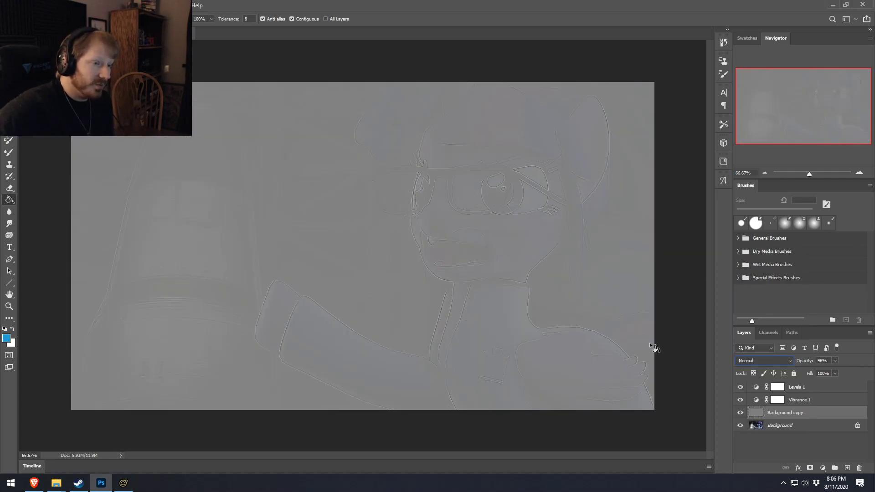
left_click(768, 360)
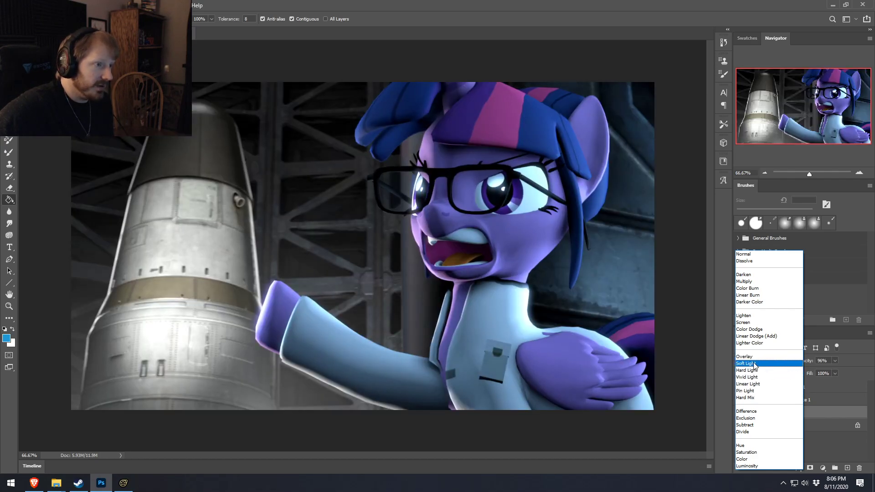
left_click(753, 363)
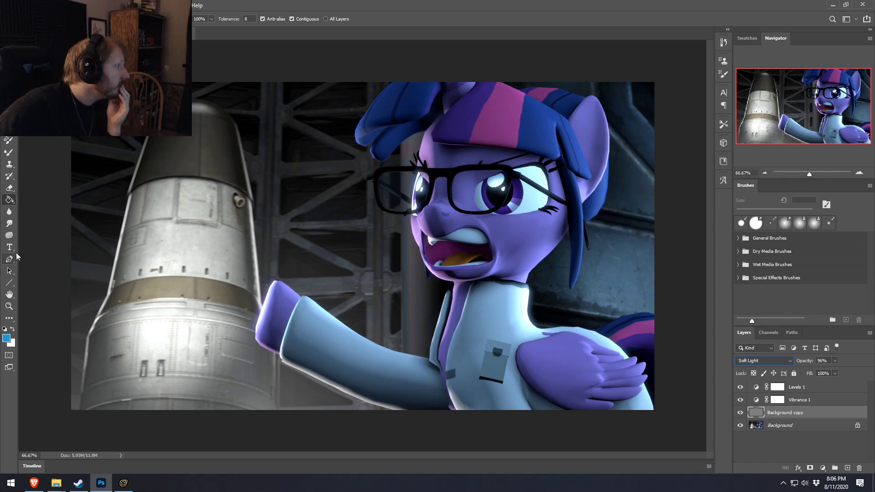
Erase the sharpening over the character's eyes on the Background copy layer with an Eraser enlarged to about 150 px
left_click(9, 187)
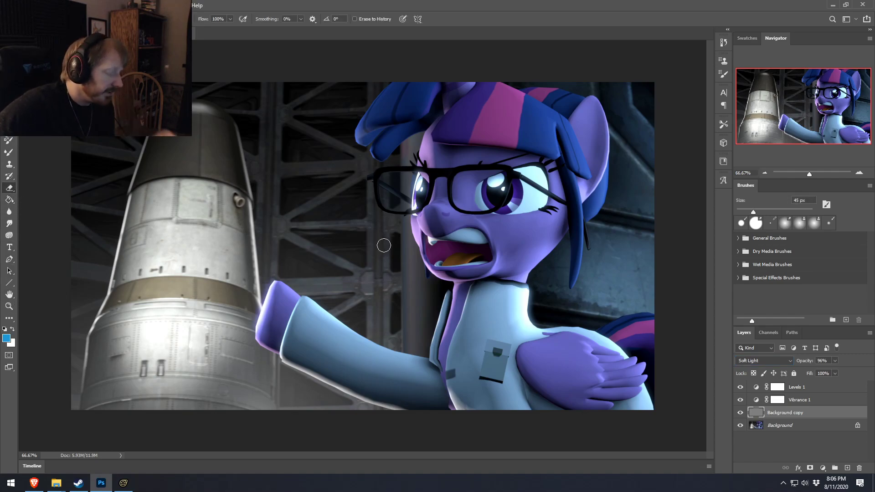
key("bracketright")
key("bracketright")
key("bracketright")
key("bracketright")
key("bracketright")
key("bracketright")
key("bracketright")
key("bracketright")
key("bracketright")
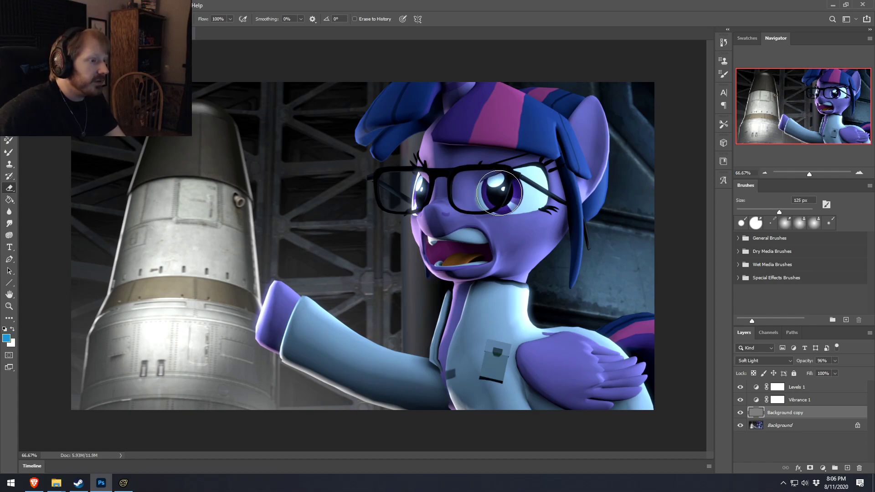
key("bracketleft")
key("bracketleft")
key("bracketleft")
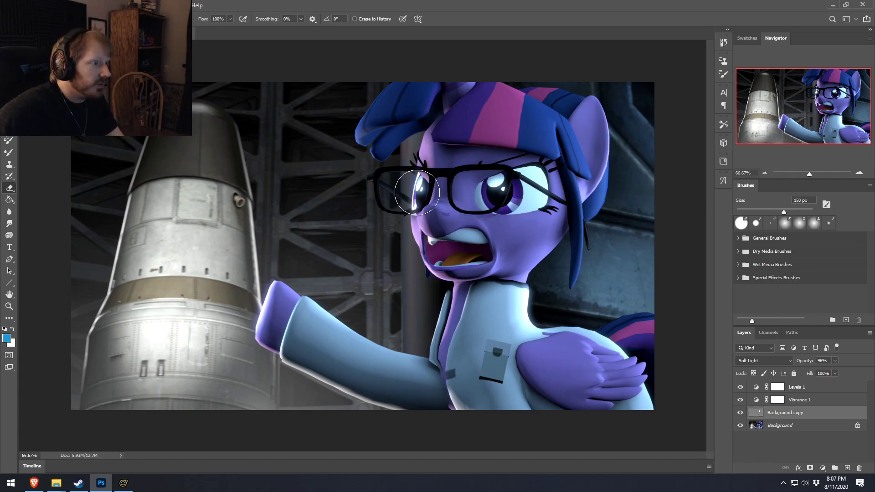
left_click_drag(418, 192, 414, 199)
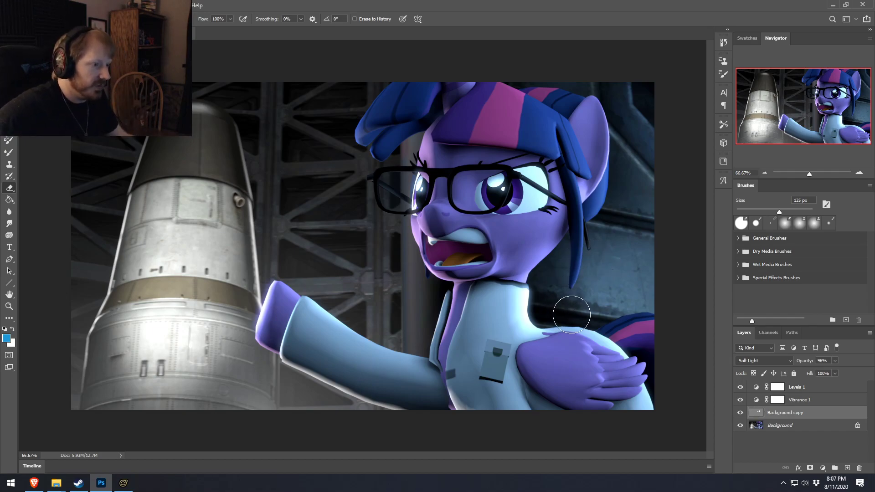
Examine the neck and collar edges up close and check how the whole image reads at thumbnail size
scroll(578, 310, "up", 5, "alt")
scroll(589, 321, "up", 4, "alt")
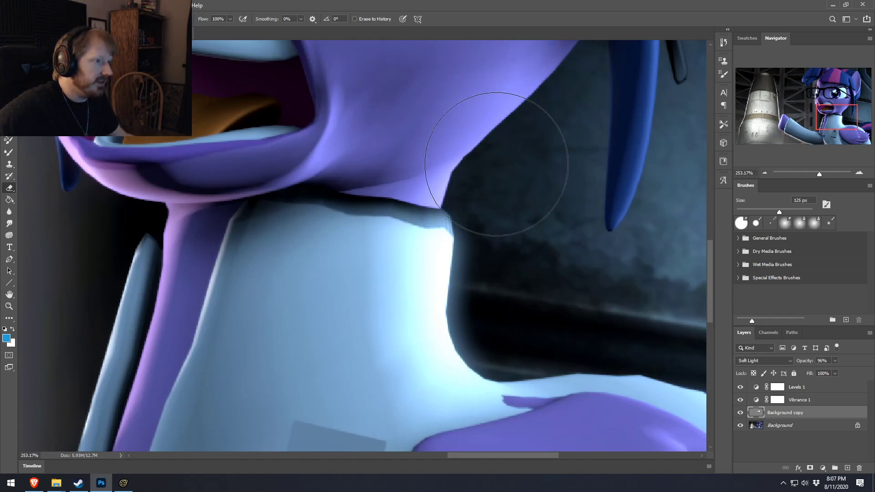
scroll(511, 378, "down", 10, "alt")
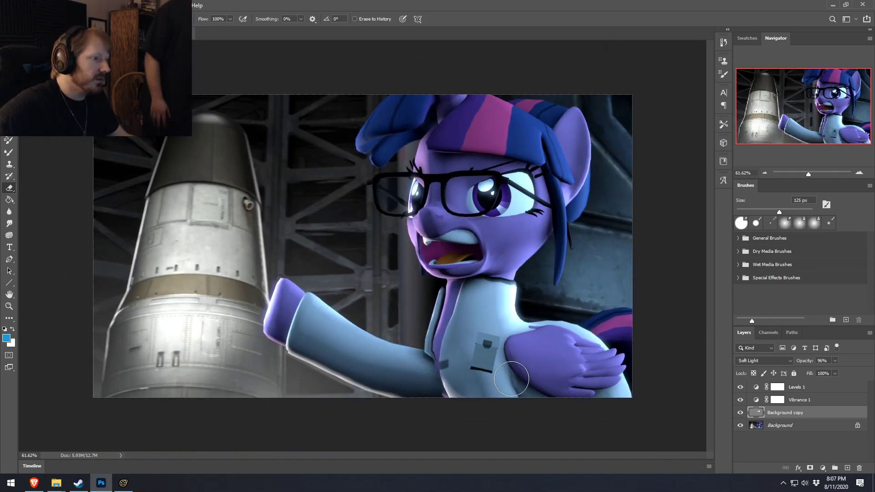
scroll(363, 244, "up", 1, "alt")
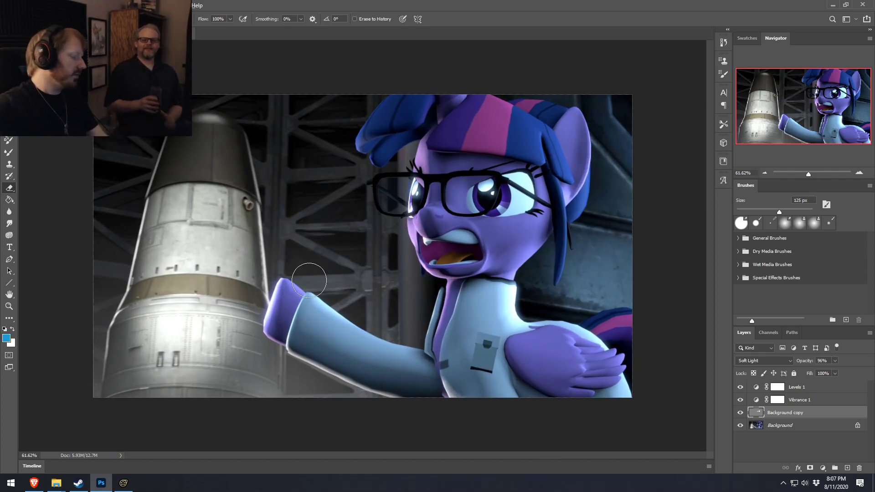
scroll(364, 292, "down", 12, "alt")
scroll(364, 292, "down", 1, "alt")
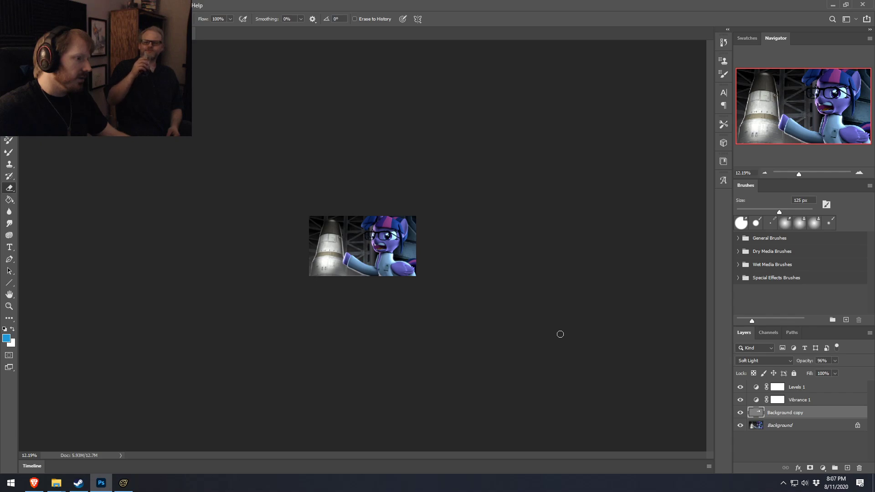
scroll(501, 325, "down", 3, "alt")
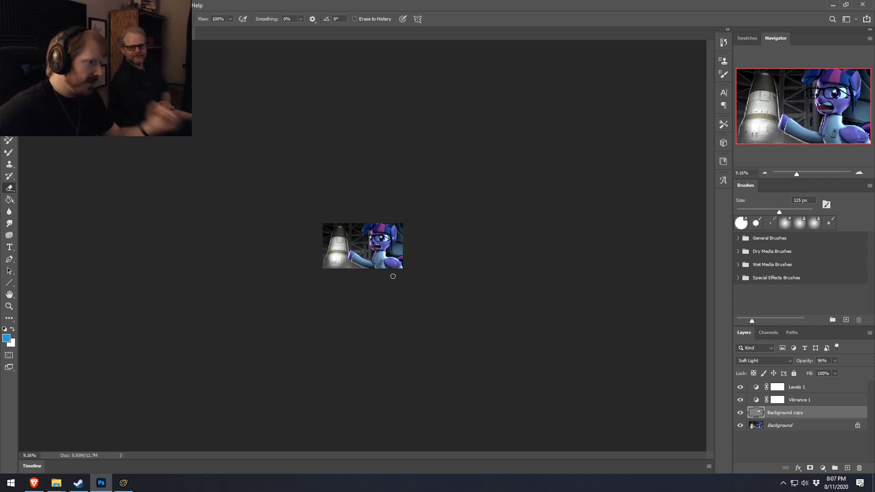
scroll(381, 259, "up", 5, "alt")
scroll(376, 255, "up", 4, "alt")
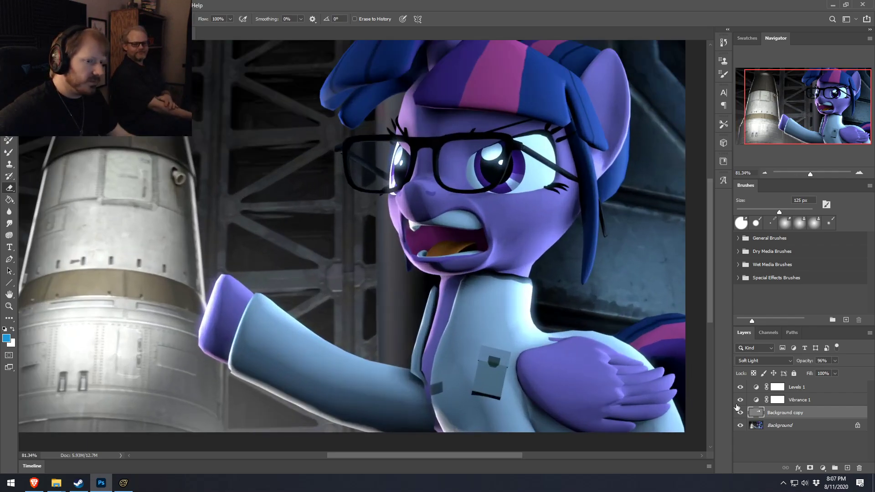
Hide Background copy, select the Background layer, and select the dark wall behind the neck with the Magic Wand at tolerance 16
left_click(791, 427)
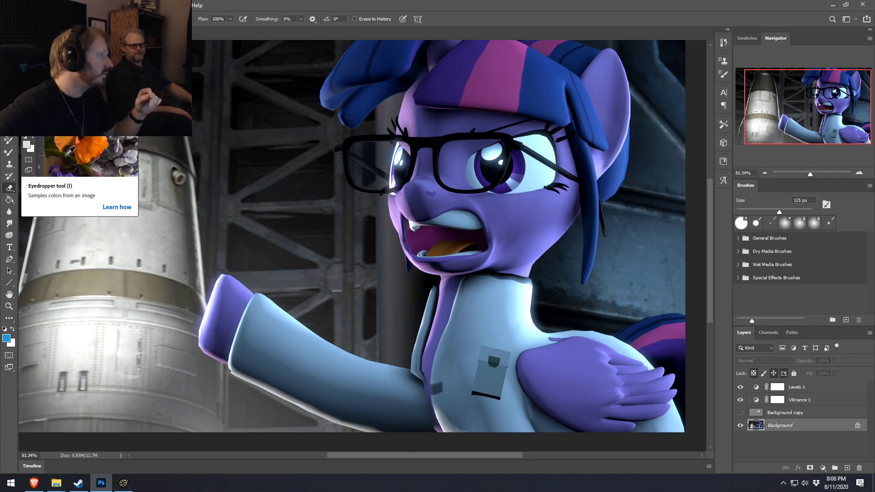
left_click(9, 104)
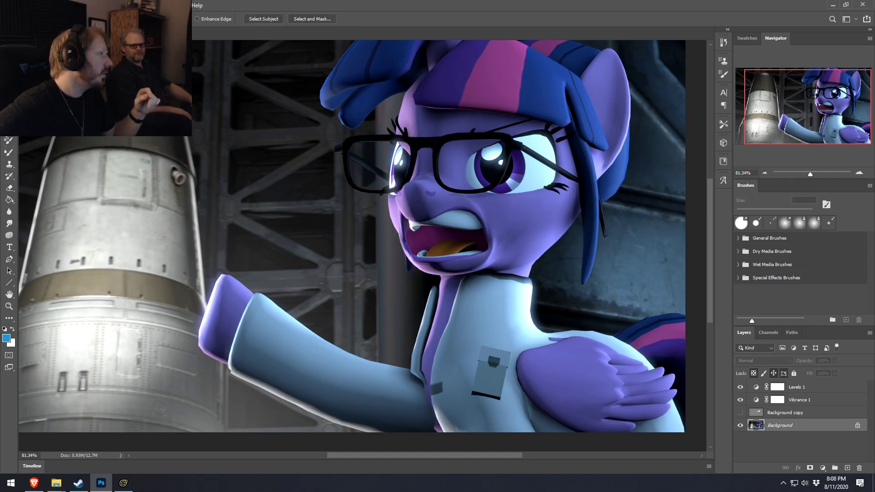
left_click(43, 122)
left_click(547, 275)
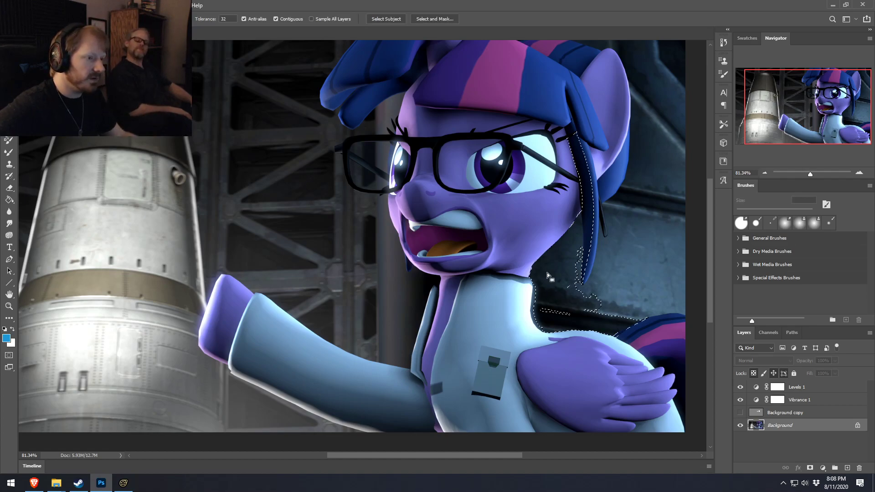
left_click(537, 298)
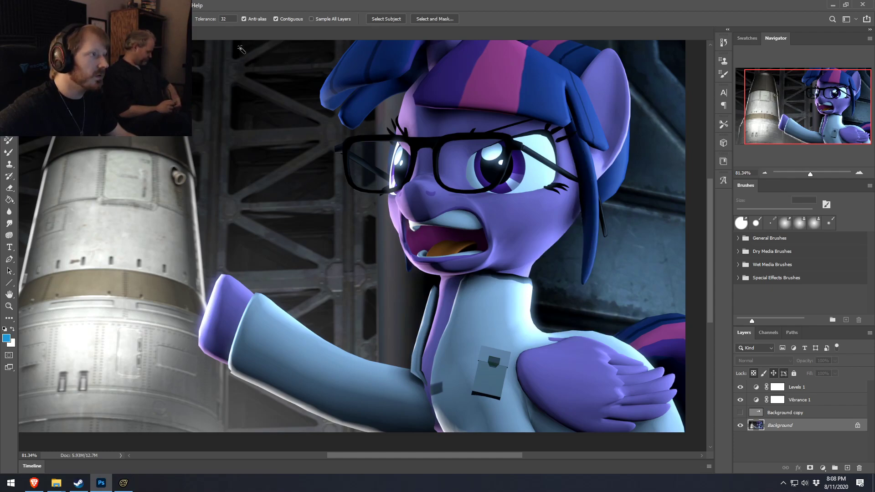
type("16")
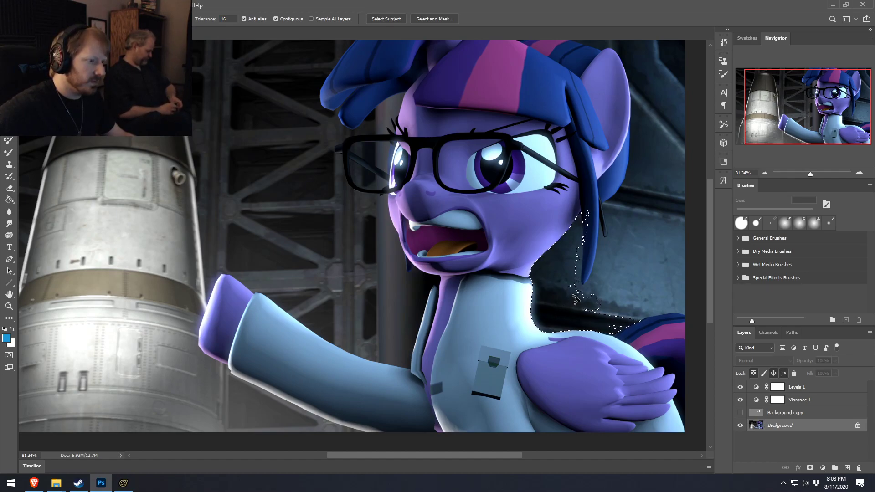
Add the wall panels behind the mane and ear and the girder background between rocket and face to the selection
left_click(644, 309, "shift")
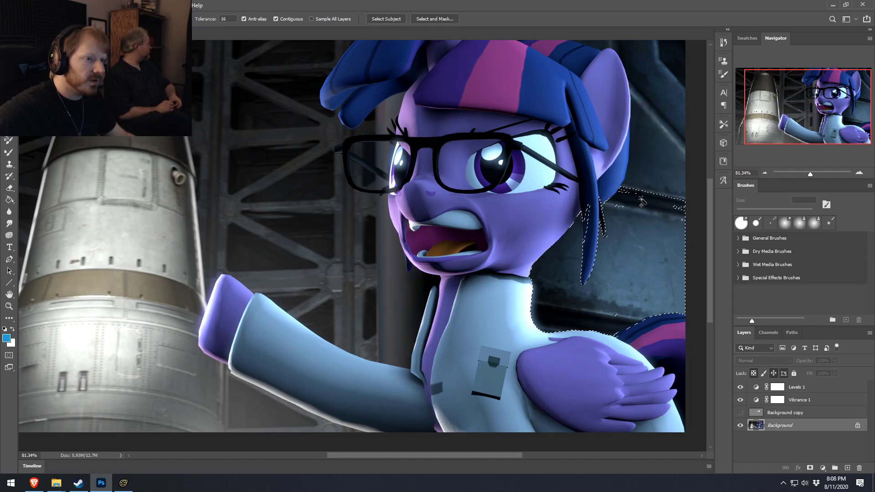
left_click(667, 147, "shift")
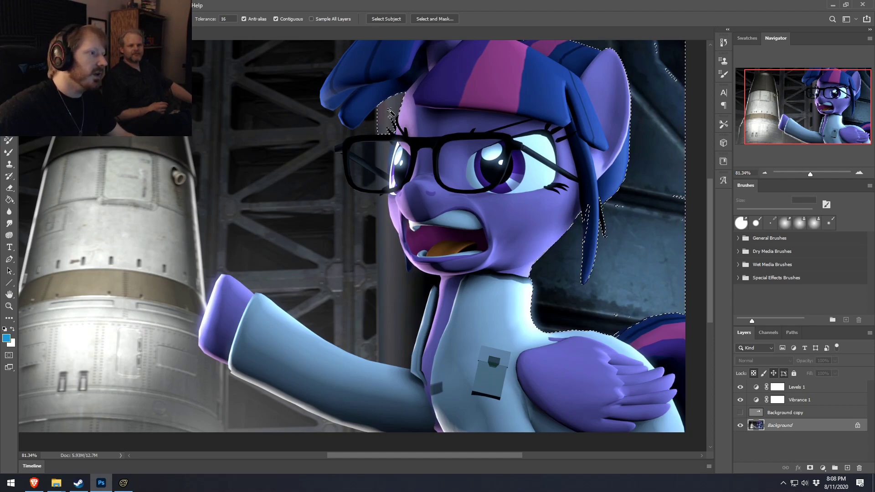
left_click(376, 122, "shift")
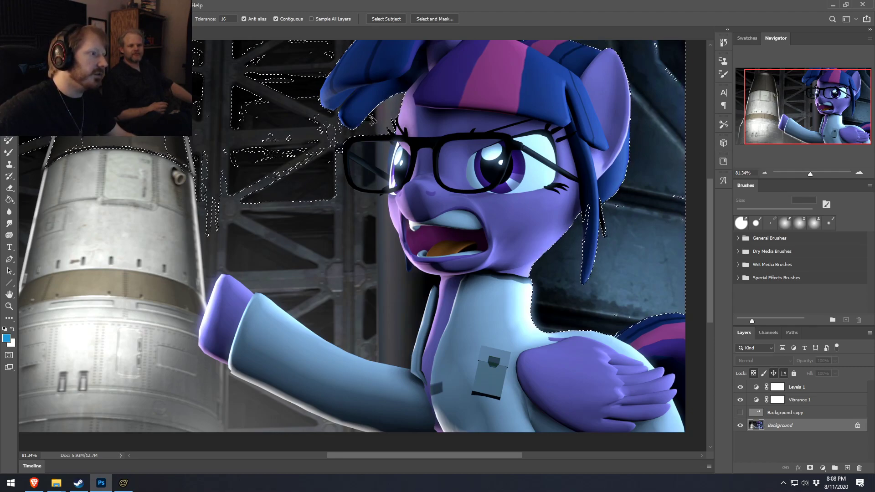
left_click(319, 157, "alt")
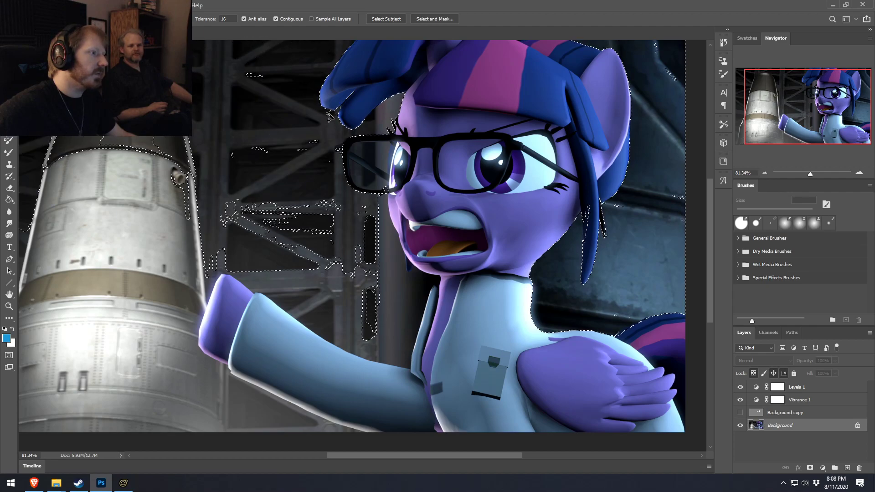
left_click(318, 160, "alt")
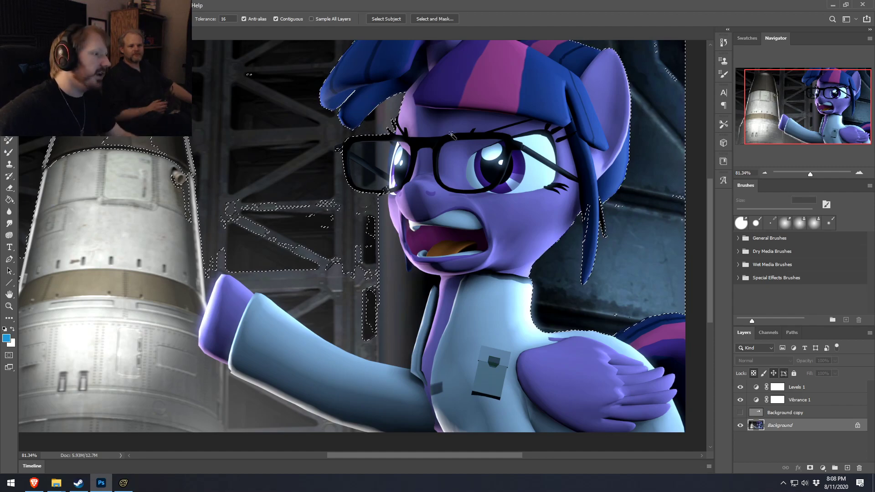
Add the background seen through the glasses lens, the pillar beneath the face and a dark girder opening to the selection
scroll(373, 169, "up", 1, "alt")
scroll(374, 169, "up", 2, "alt")
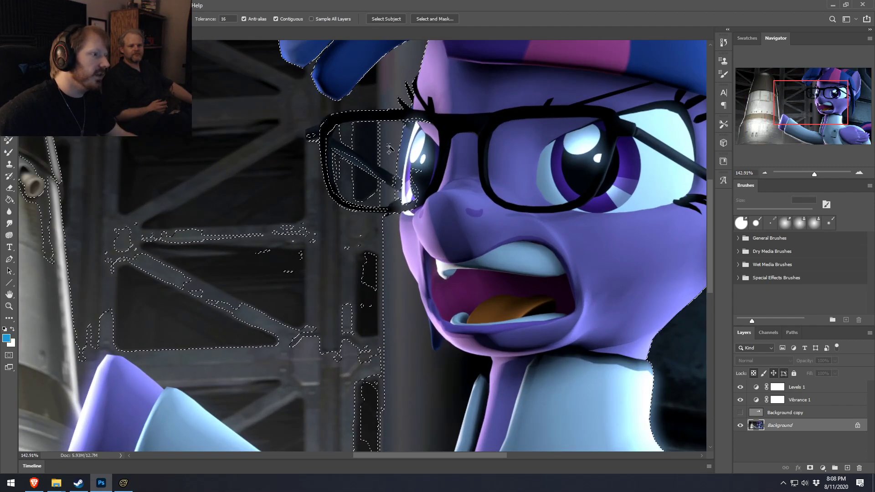
left_click(360, 146, "shift")
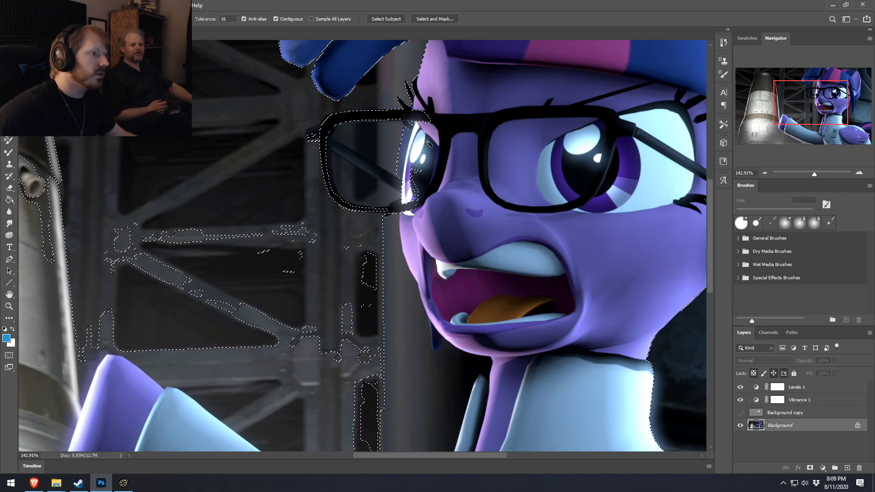
scroll(452, 182, "down", 5)
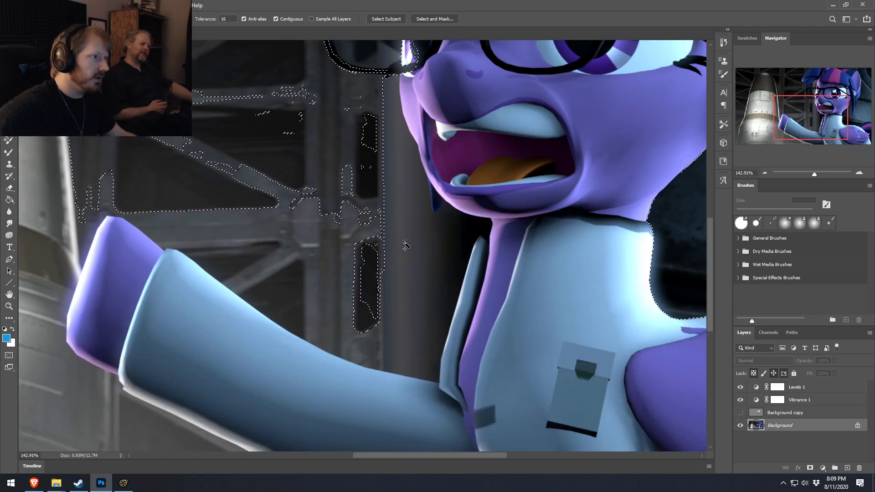
left_click(431, 285, "shift")
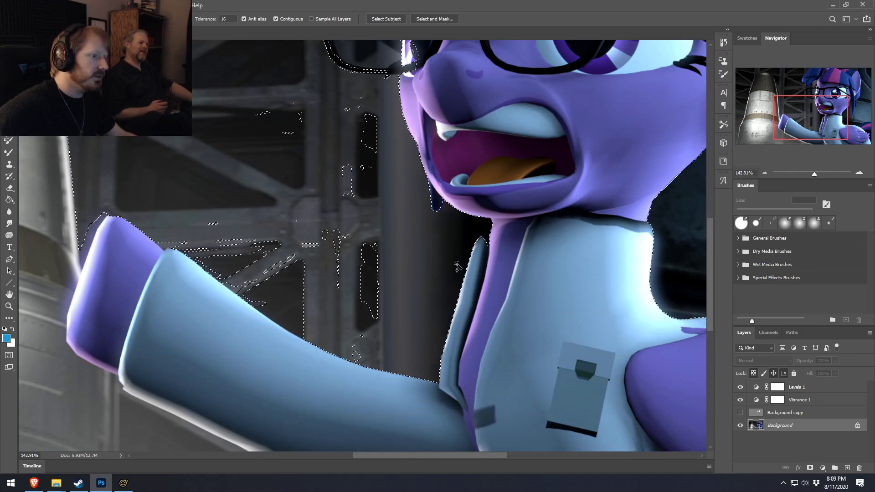
left_click(371, 147, "shift")
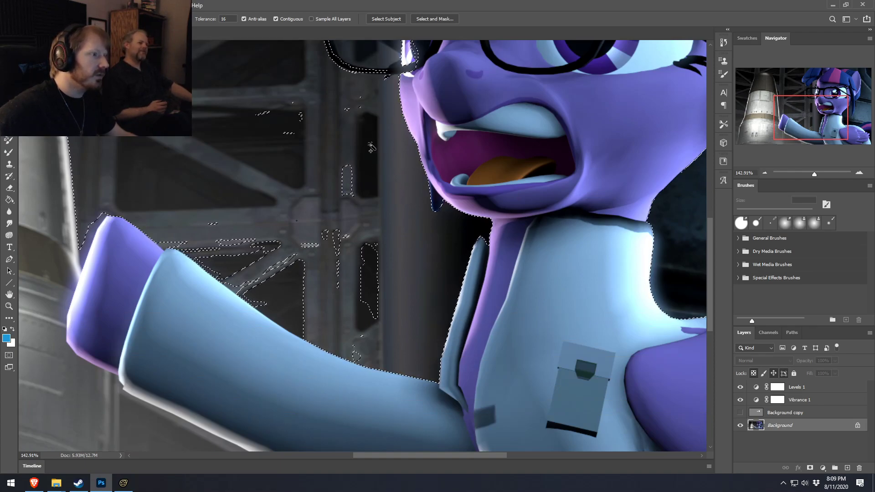
Add the rocket surface around the raised hoof and the grey background beneath the outstretched foreleg to the selection
left_click_drag(799, 129, 791, 134)
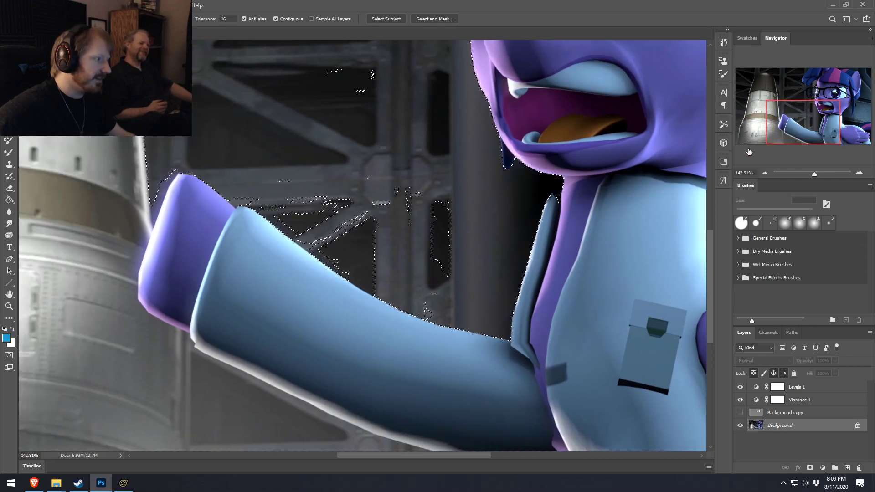
left_click(149, 226, "shift")
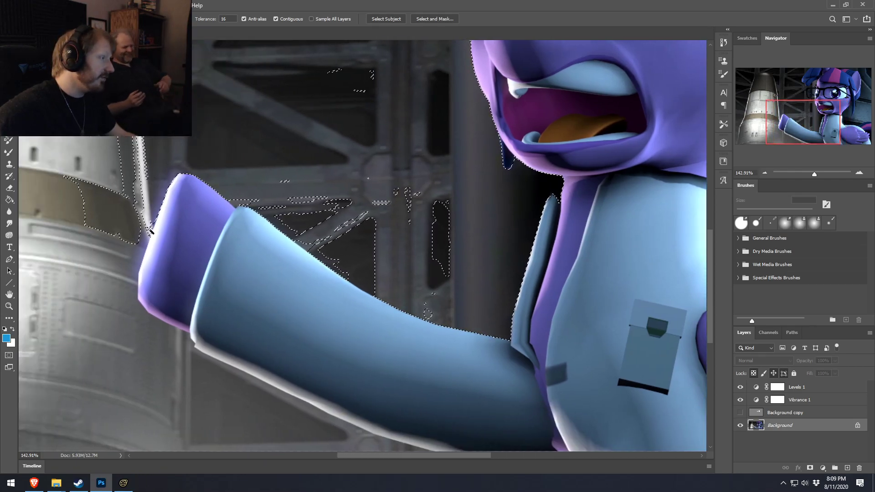
left_click(141, 250, "shift")
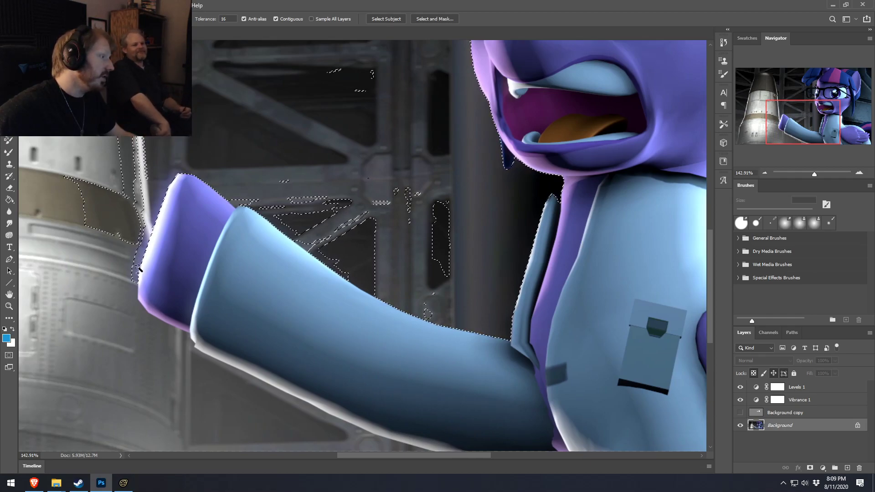
left_click(164, 345, "shift")
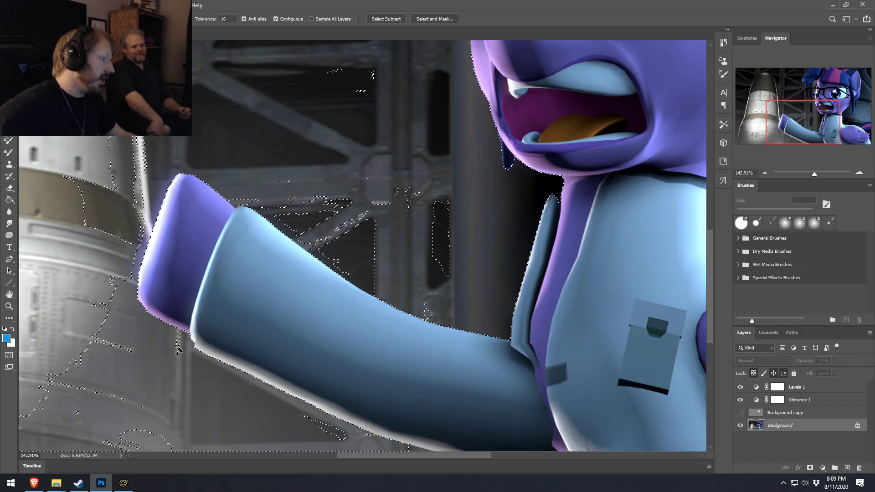
left_click(240, 386, "shift")
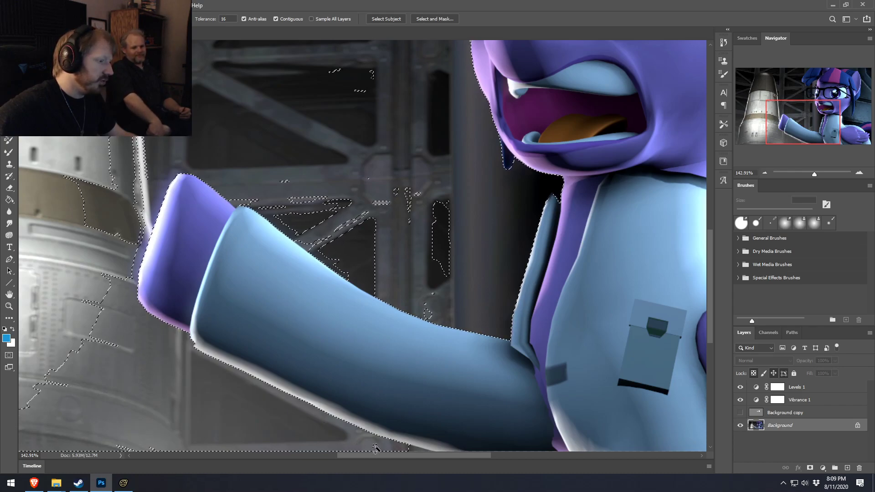
left_click_drag(421, 455, 426, 456)
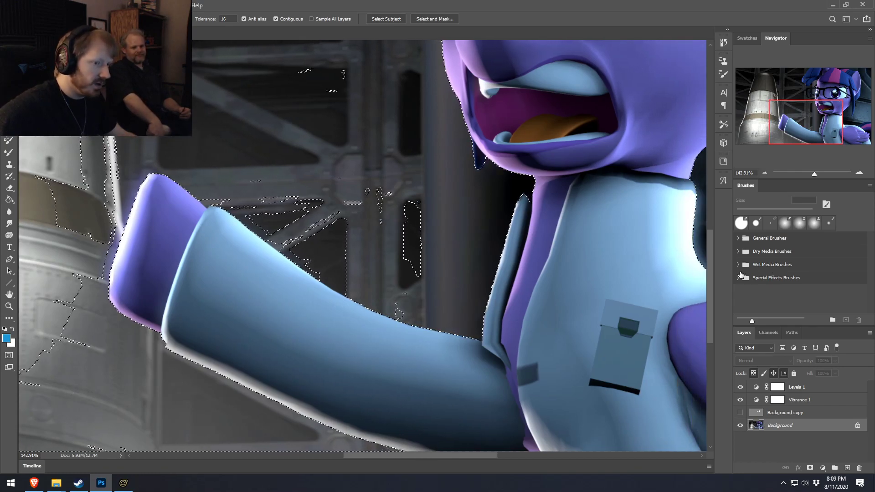
scroll(339, 352, "down", 3)
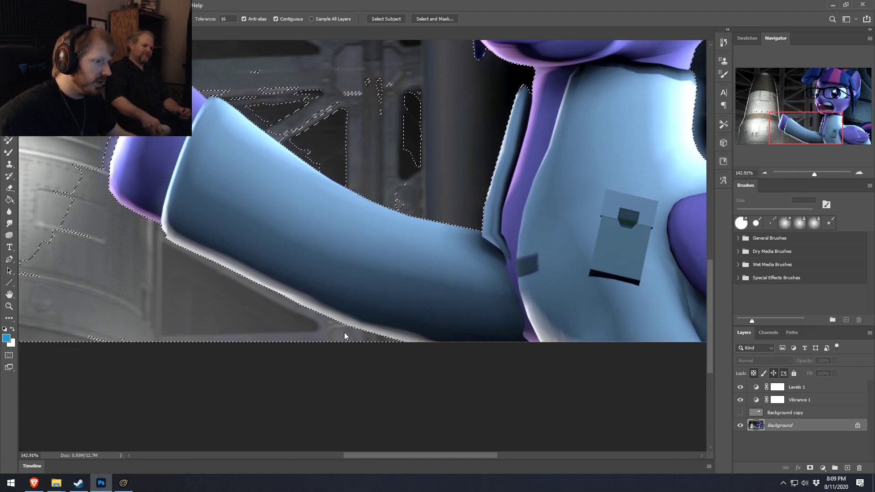
Add the leftover unselected patches among the girders above the foreleg and along the rocket's edge to the selection
scroll(520, 287, "up", 4)
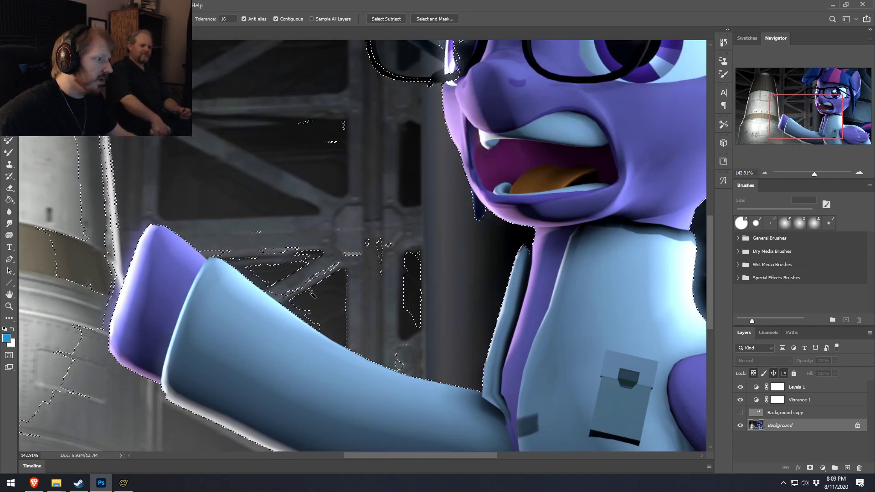
left_click(313, 294, "alt")
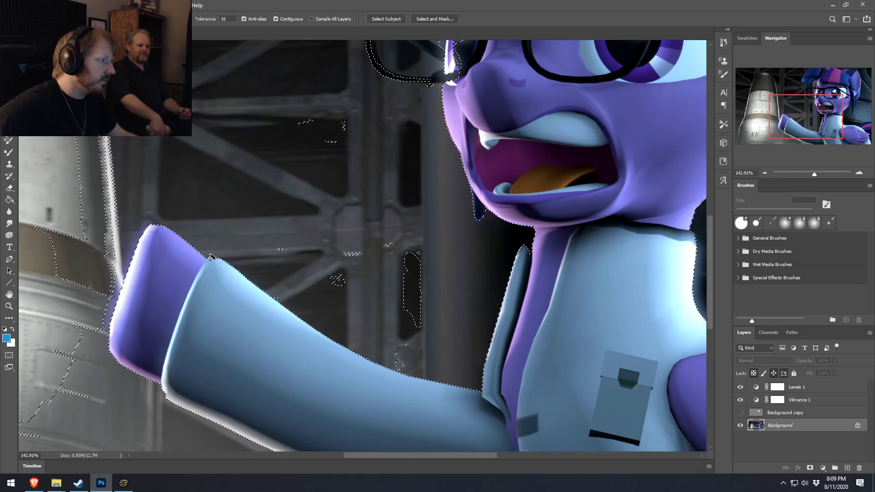
left_click(101, 282, "shift")
left_click(112, 235, "alt")
left_click(393, 297, "alt")
left_click(316, 268, "alt")
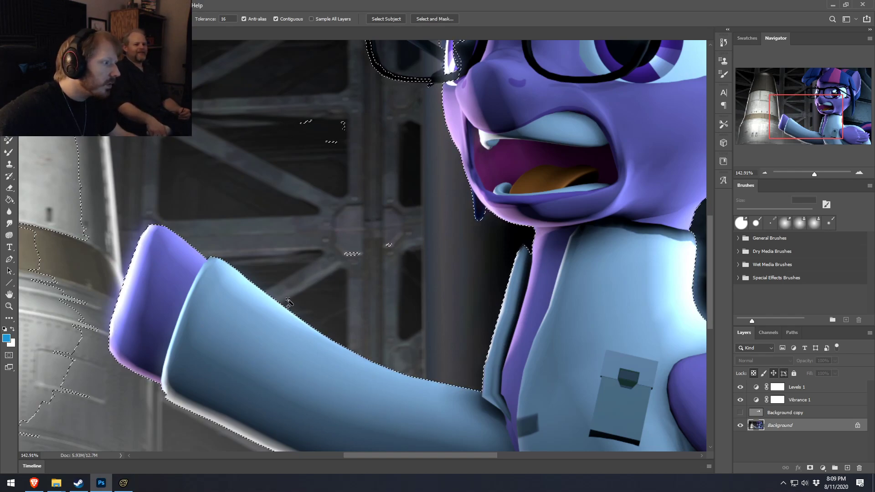
left_click(350, 254, "alt")
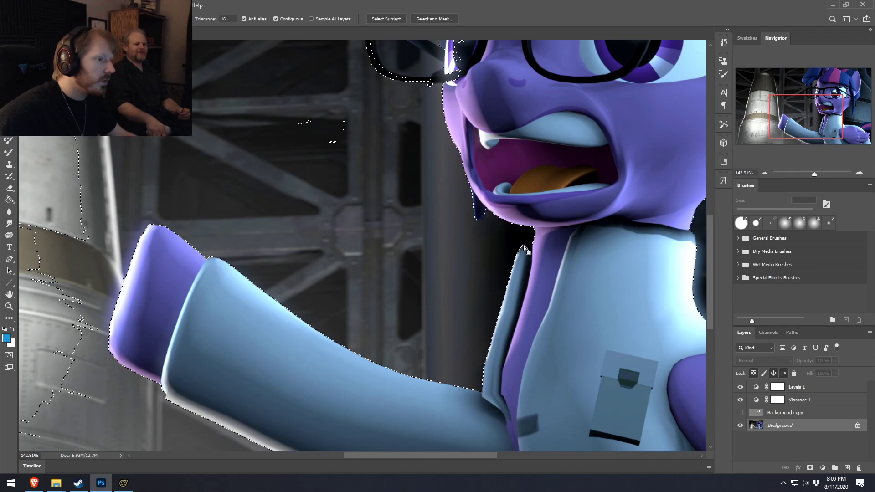
Add the remaining unselected specks in the girder background between rocket and mane to the selection with the Lasso
scroll(523, 248, "up", 5)
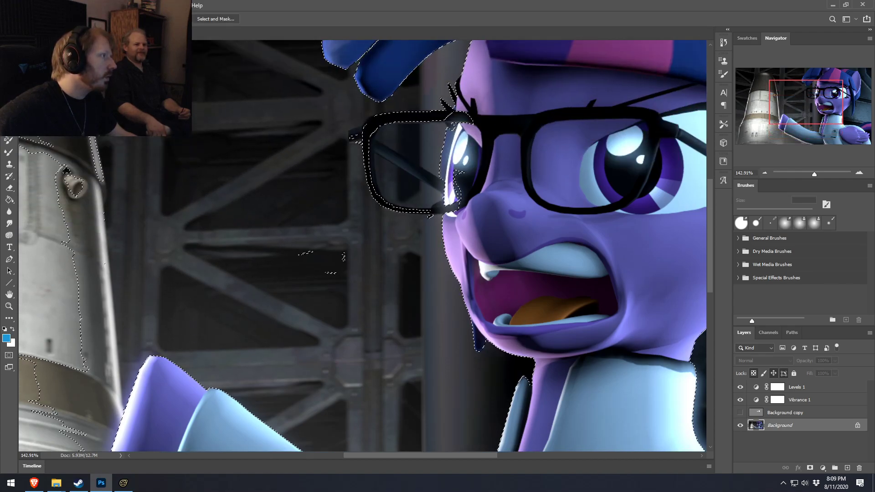
scroll(472, 275, "up", 2)
scroll(472, 275, "up", 3)
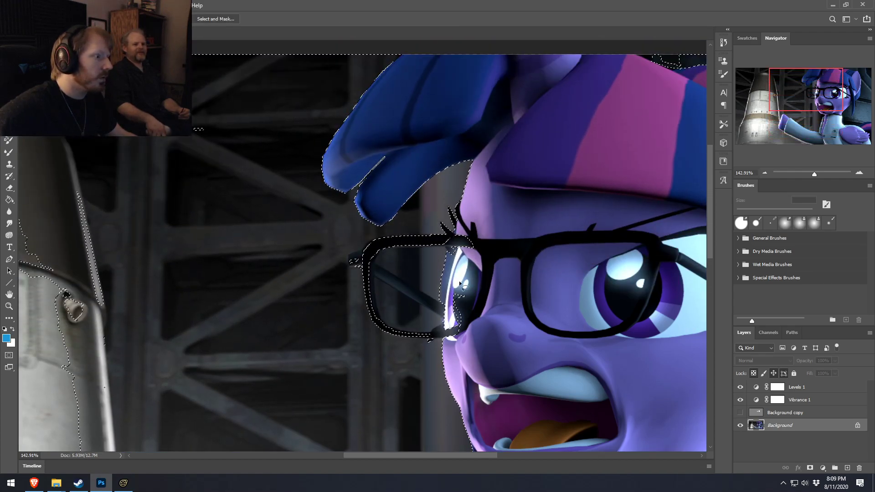
left_click_drag(226, 100, 206, 160, "shift")
scroll(274, 183, "down", 2)
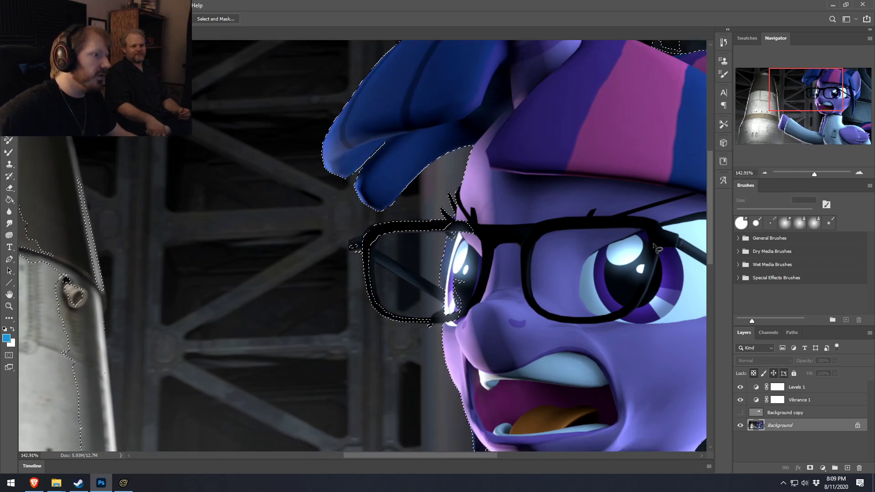
scroll(502, 173, "up", 3)
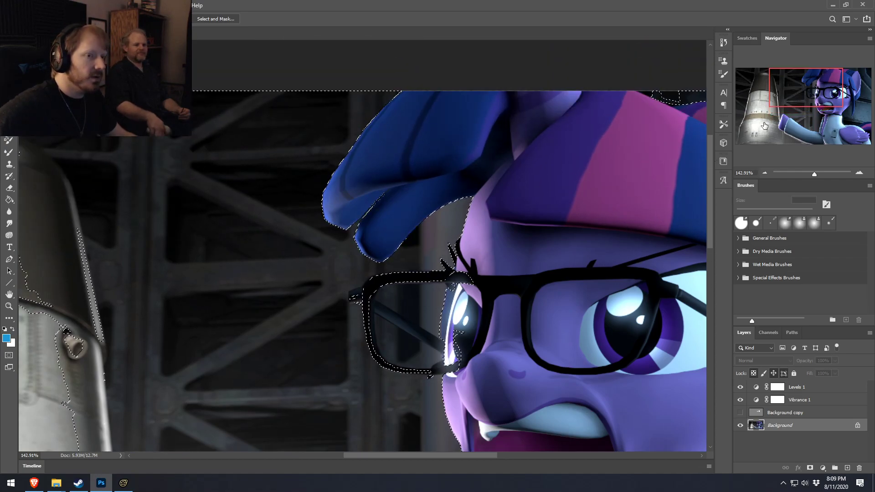
Lasso the unselected specks on the wall panels behind the ear and mane to add them to the selection
scroll(709, 163, "down", 2)
scroll(709, 163, "right", 5, "ctrl")
key("w")
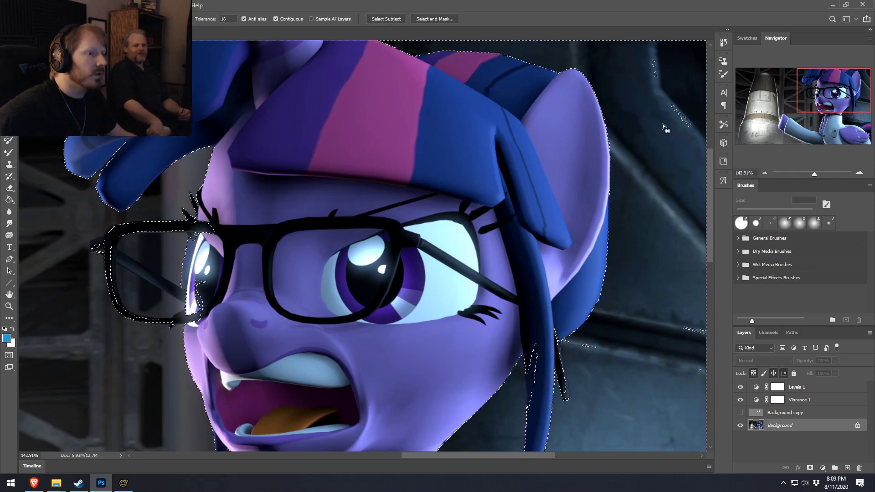
key("l")
scroll(492, 85, "down", 1)
scroll(492, 86, "up", 1)
mouse_move(679, 58)
left_mouse_down()
mouse_move(631, 49)
mouse_move(697, 58)
left_mouse_up()
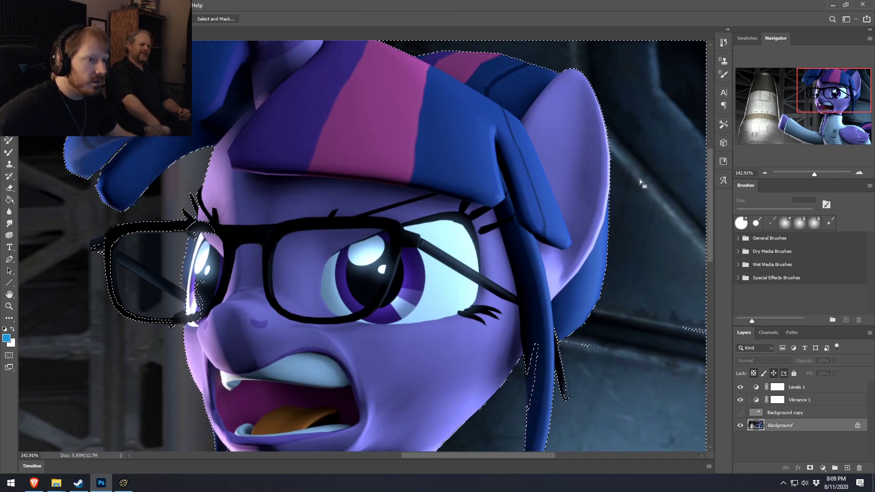
scroll(668, 325, "down", 3)
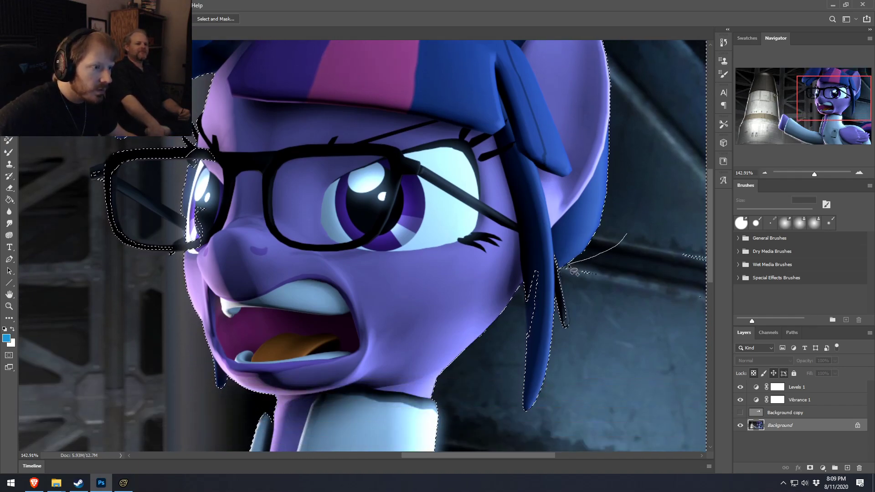
left_click_drag(686, 312, 697, 305)
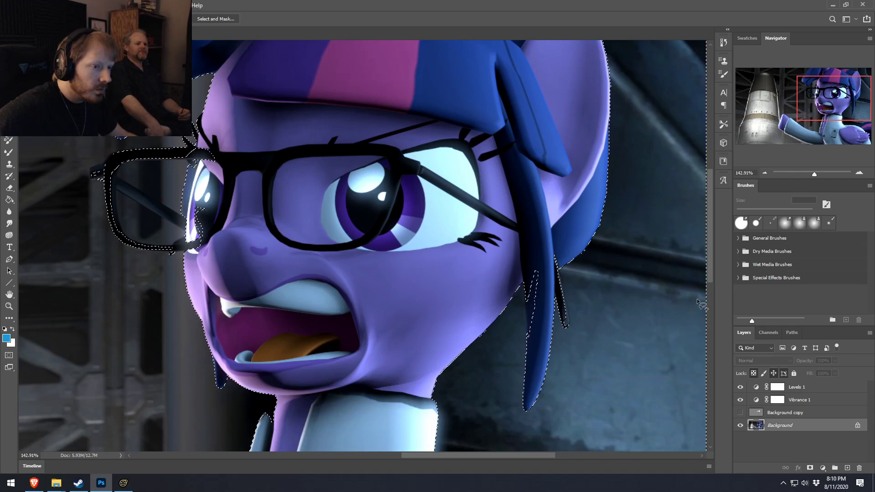
Correct the selection edge with the Lasso around the thin black strand and the dark side of the hanging mane lock
scroll(652, 282, "down", 5)
scroll(598, 194, "up", 5, "alt")
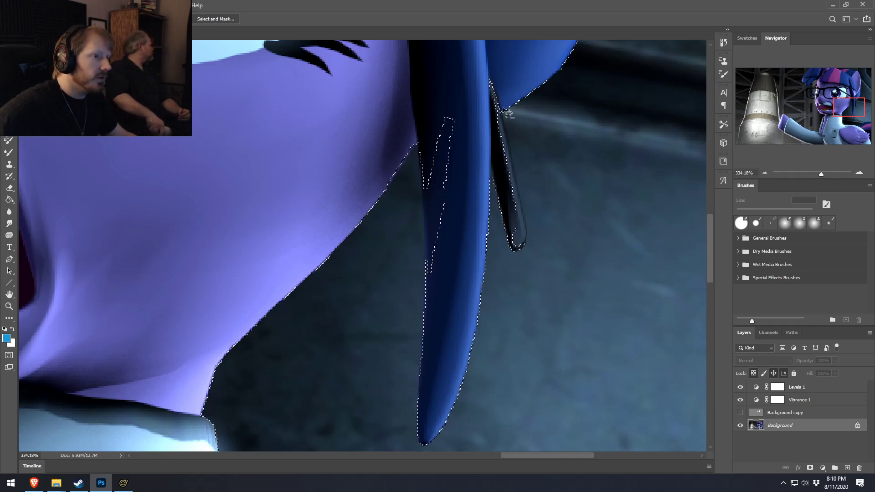
mouse_move(504, 116)
left_mouse_down()
mouse_move(524, 214)
mouse_move(526, 244)
mouse_move(518, 247)
mouse_move(492, 96)
mouse_move(503, 86)
mouse_move(503, 107)
left_mouse_up()
mouse_move(418, 144)
left_mouse_down()
mouse_move(421, 185)
mouse_move(422, 113)
left_mouse_up()
Add the unselected specks on the wall above the character's back to the selection with the Lasso
key("ctrl+0")
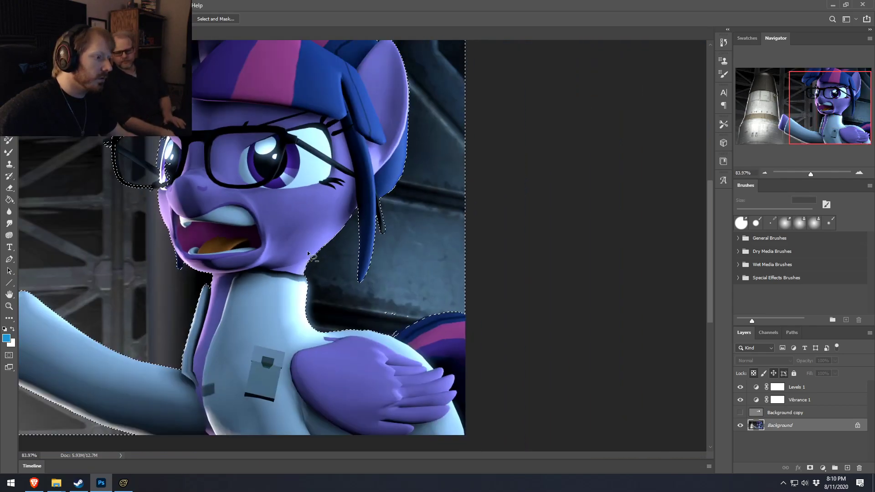
scroll(584, 311, "up", 4, "alt")
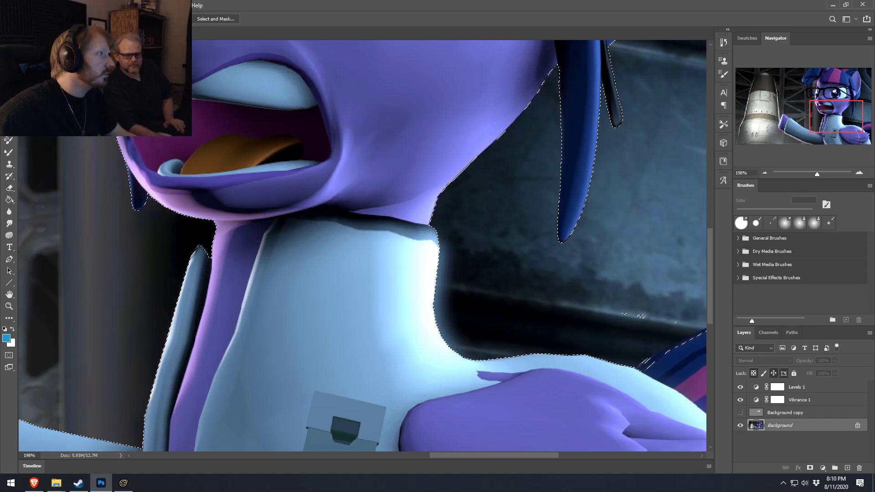
mouse_move(607, 287)
left_mouse_down("alt")
mouse_move(595, 303)
mouse_move(675, 321)
mouse_move(659, 326)
left_mouse_up("alt")
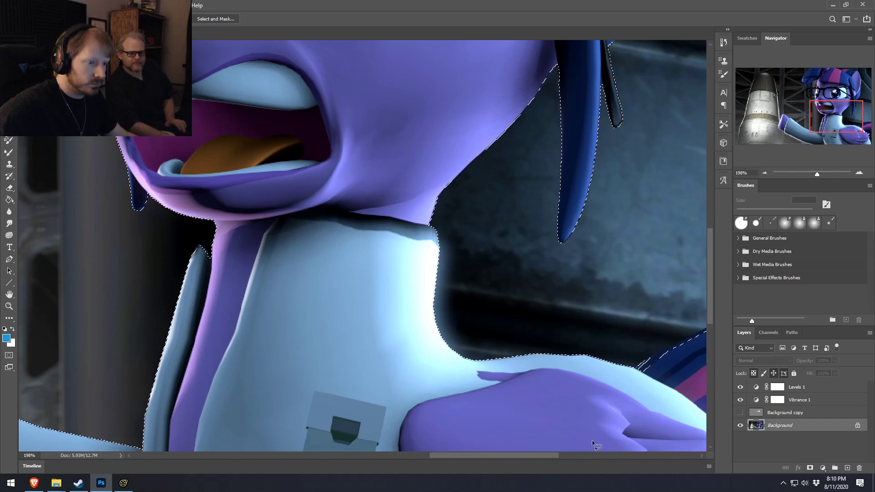
Trim the selection with the Lasso so it follows the upper edge of the tail where it meets the back
left_click_drag(512, 458, 560, 458)
scroll(406, 387, "up", 3, "alt")
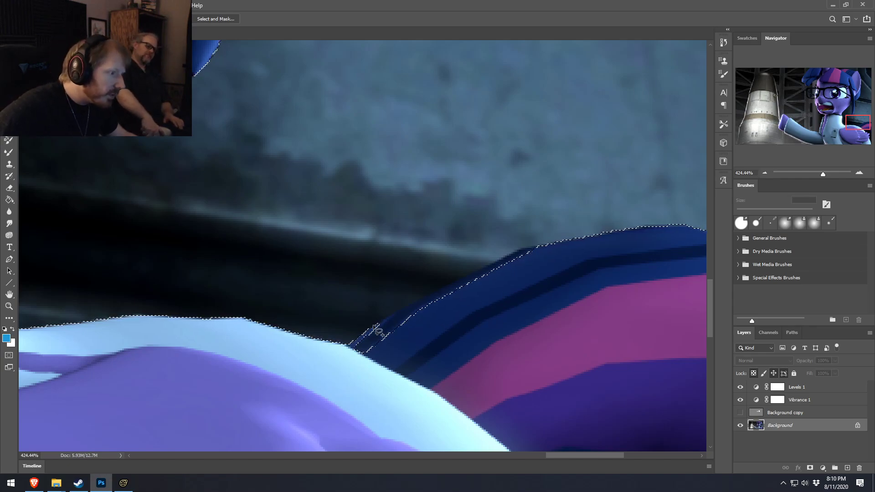
left_click_drag(381, 322, 437, 291)
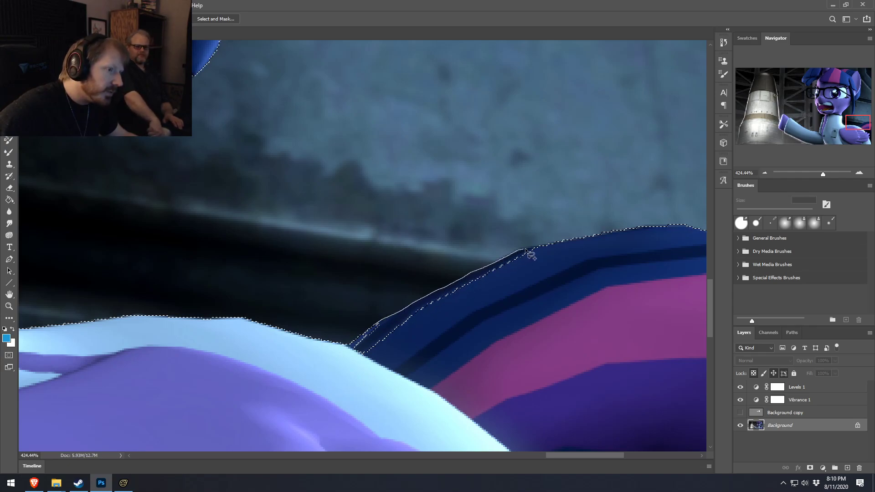
left_click_drag(359, 349, 358, 350)
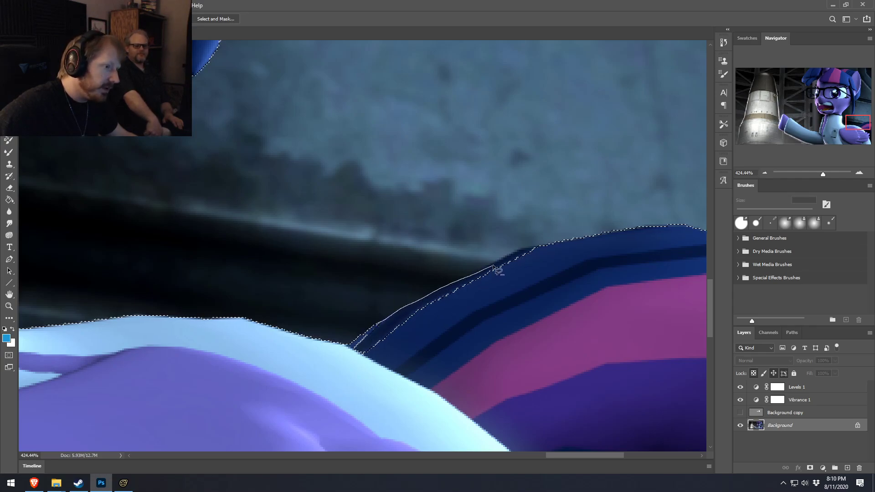
left_click_drag(317, 400, 347, 356, "alt")
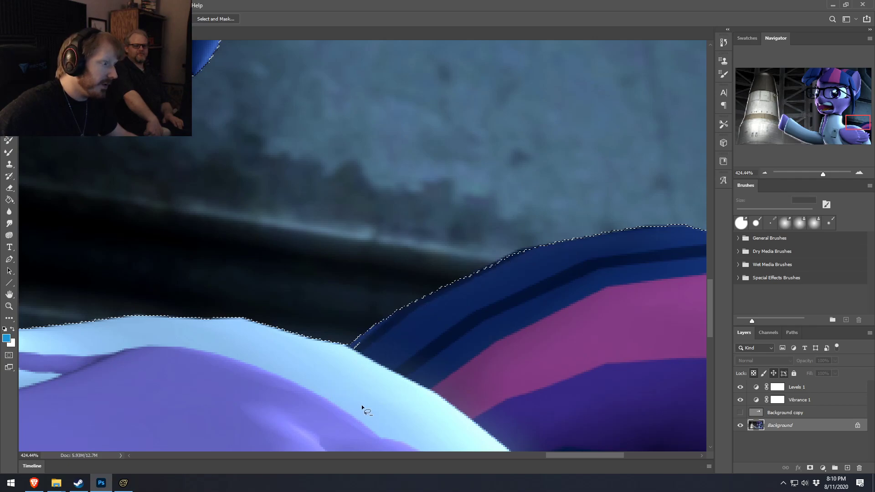
Add the dark background sliver between the lower wing feathers, the hip and the image border to the selection with the Lasso
scroll(383, 365, "down", 8, "alt")
scroll(430, 412, "up", 5, "alt")
scroll(469, 422, "down", 4, "alt")
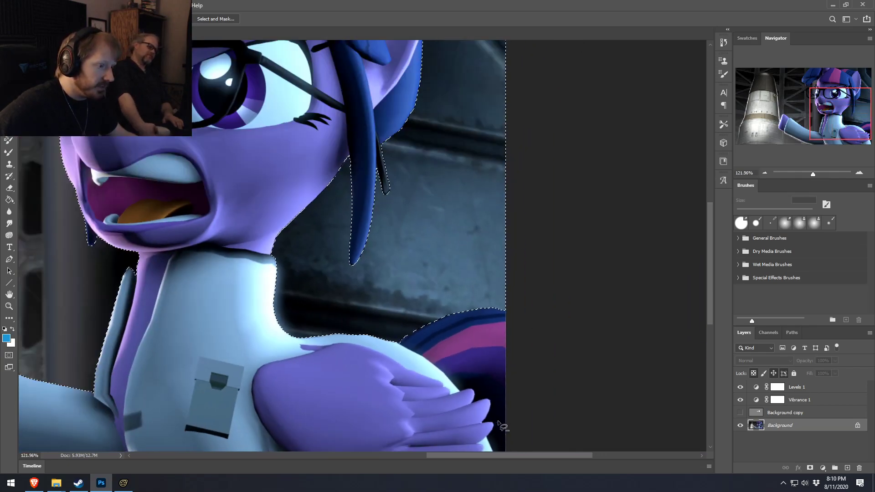
scroll(500, 421, "up", 6, "alt")
scroll(510, 319, "up", 5, "alt")
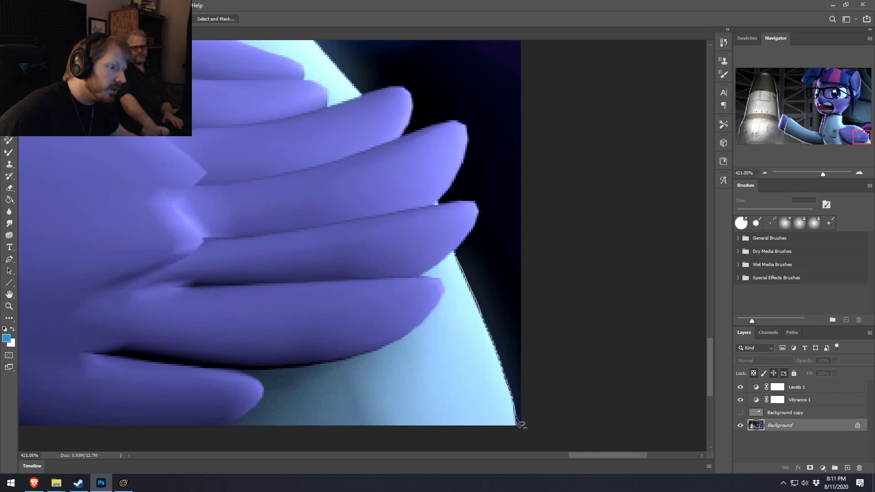
left_click(508, 293)
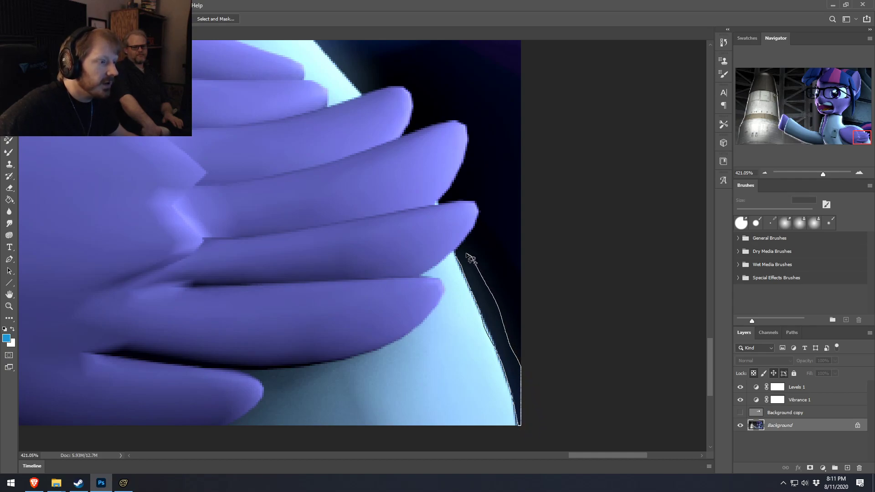
left_click_drag(455, 253, 457, 259, "shift")
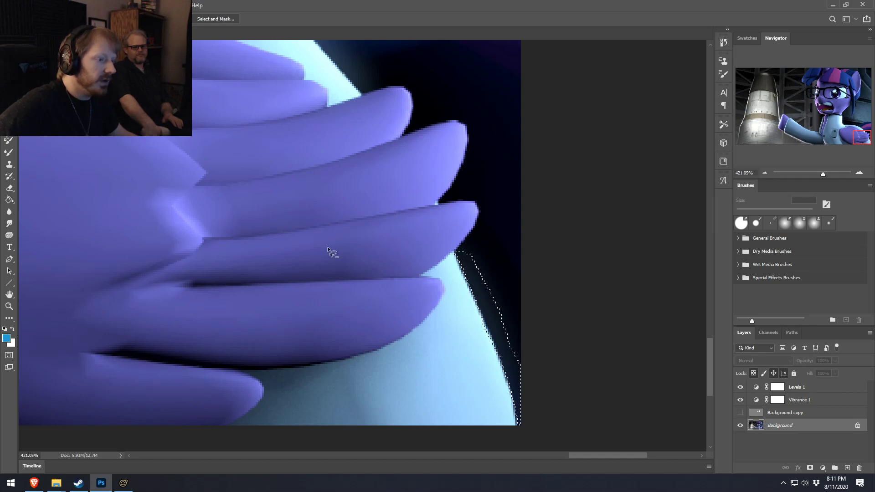
Lasso around the entire rocket to add all of its unselected patches to the background selection
scroll(329, 247, "down", 12, "alt")
scroll(330, 247, "up", 4, "alt")
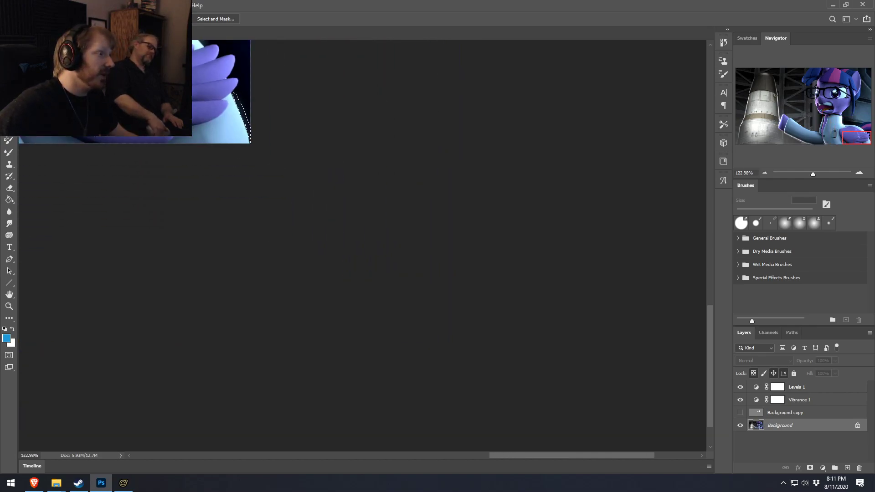
key("ctrl+0")
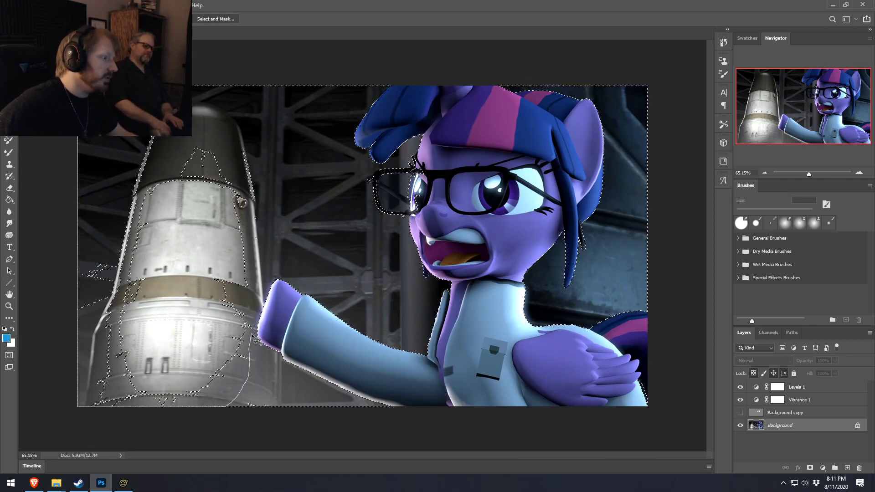
left_click_drag(176, 105, 183, 104, "alt")
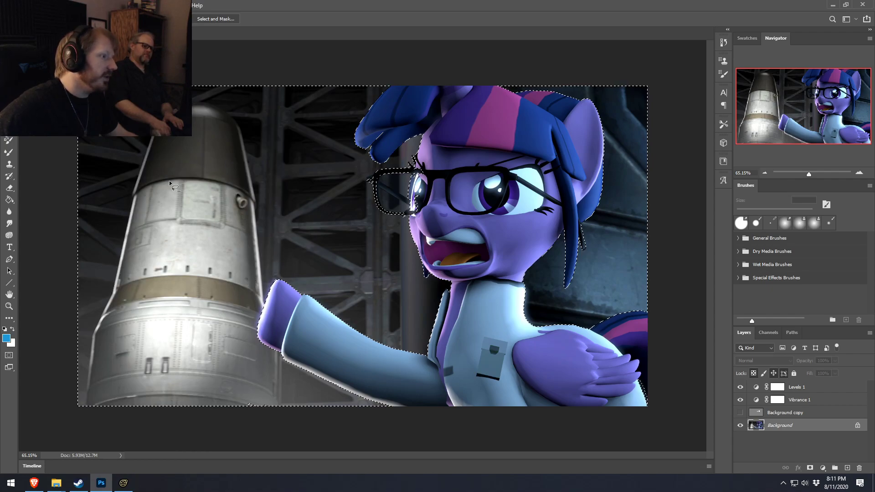
Subtract the upper glasses frame beside the eyelashes and the dark area above the eye from the selection with the Lasso
scroll(394, 146, "up", 5, "alt")
scroll(364, 200, "up", 5, "alt")
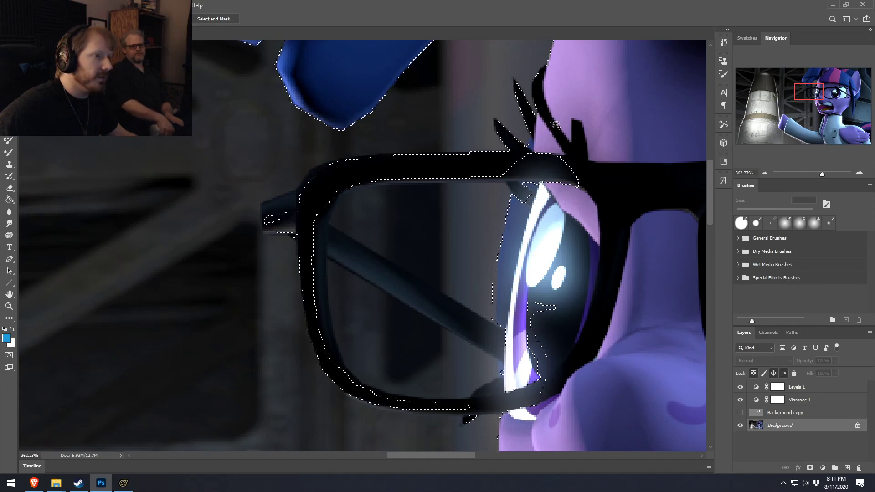
mouse_move(567, 147)
left_mouse_down()
mouse_move(497, 160)
mouse_move(520, 205)
mouse_move(547, 226)
mouse_move(565, 157)
mouse_move(549, 166)
mouse_move(541, 148)
left_mouse_up()
key("ctrl+z")
mouse_move(529, 221)
left_mouse_down()
mouse_move(568, 192)
mouse_move(581, 152)
mouse_move(572, 149)
left_mouse_up()
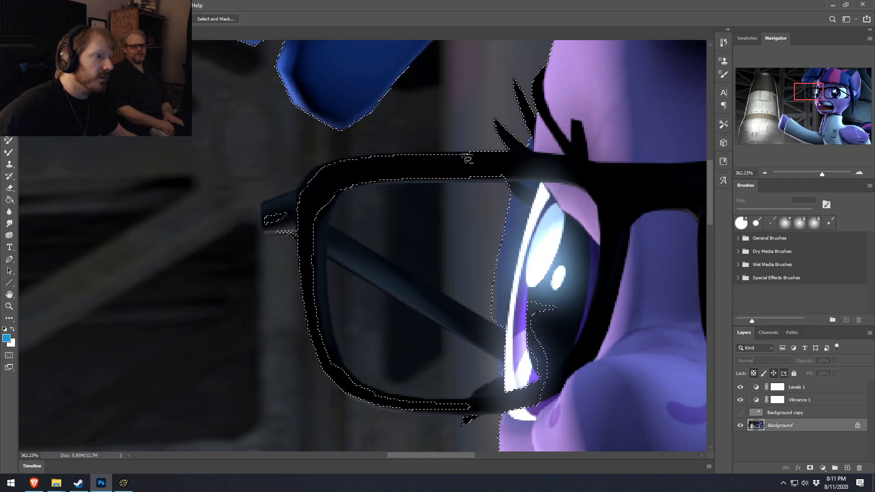
Trim the selection along the outer upper edge of the glasses frame and around the protruding temple hinge
left_click_drag(442, 155, 402, 155)
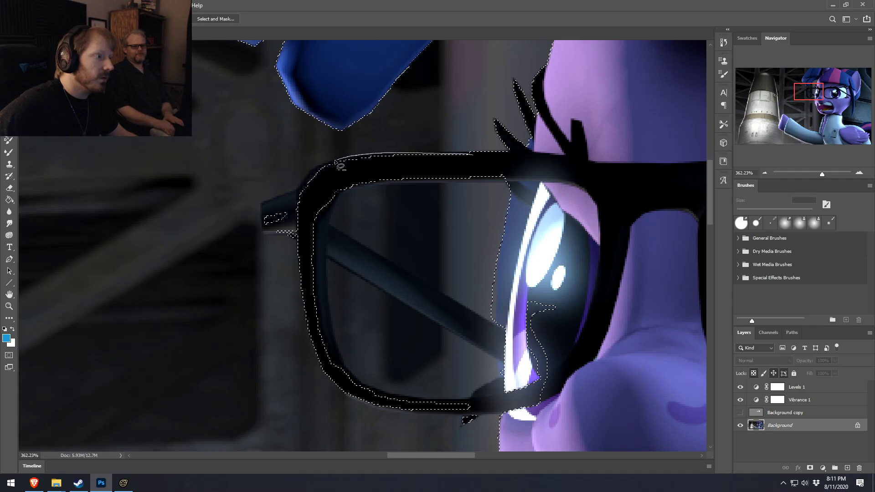
left_click_drag(313, 173, 273, 197)
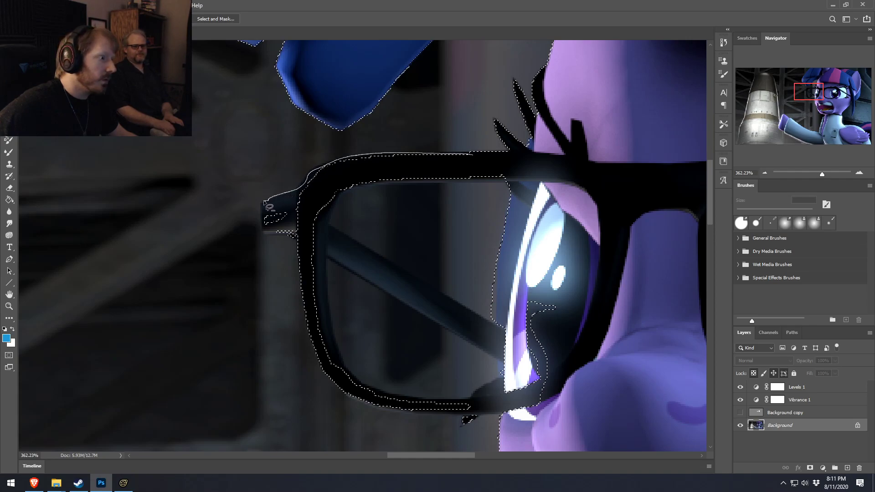
mouse_move(302, 240)
left_mouse_down()
mouse_move(372, 164)
mouse_move(501, 165)
mouse_move(505, 173)
mouse_move(406, 183)
mouse_move(406, 170)
mouse_move(524, 170)
left_mouse_up()
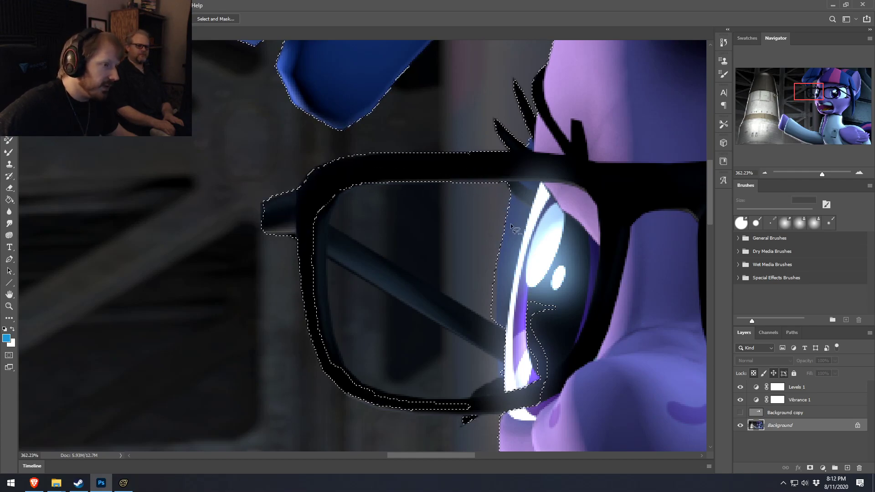
Refine the selection inside the lens along the eye's edge and exclude the diagonal temple arm from it
scroll(511, 223, "down", 3)
mouse_move(489, 219)
left_mouse_down()
mouse_move(500, 288)
mouse_move(499, 237)
mouse_move(481, 187)
mouse_move(492, 303)
left_mouse_up()
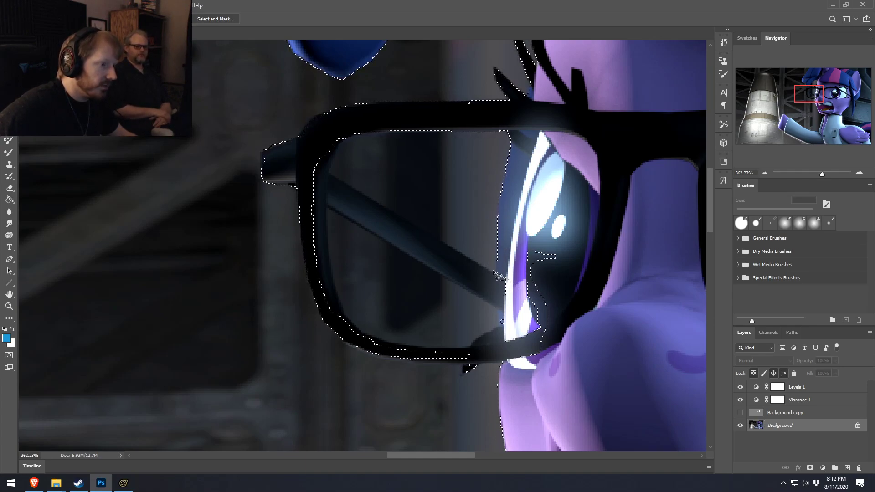
mouse_move(427, 232)
left_mouse_down()
mouse_move(341, 183)
mouse_move(342, 139)
mouse_move(319, 151)
mouse_move(306, 194)
mouse_move(317, 210)
mouse_move(445, 276)
left_mouse_up()
left_click_drag(505, 314, 506, 314)
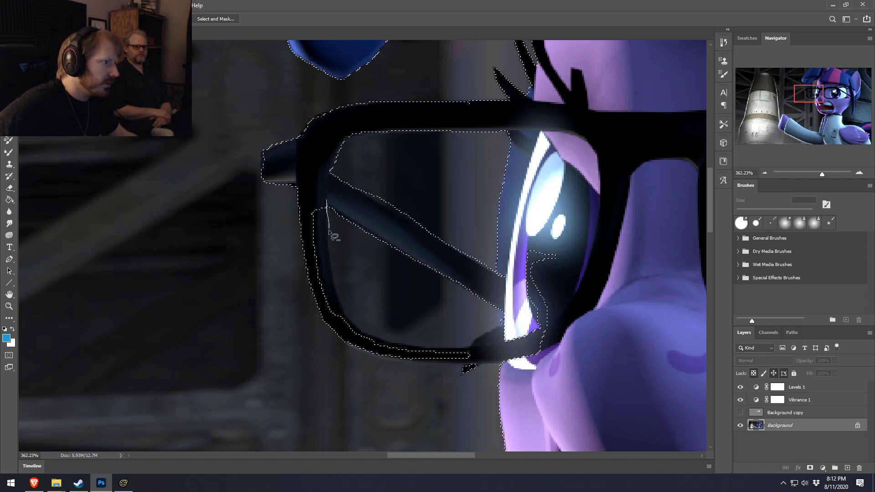
Correct the selection along the side and lower rim of the glasses frame and remove the leftover selected area over the eye
left_click_drag(342, 302, 352, 323)
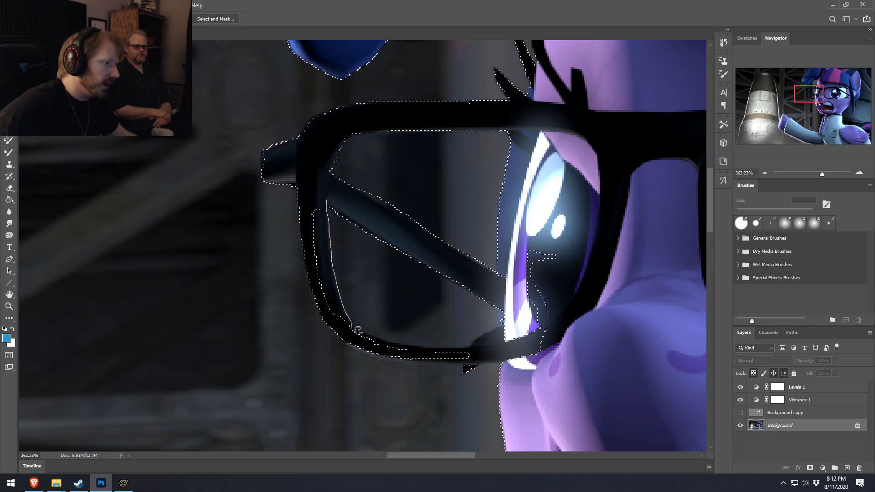
left_click_drag(454, 349, 468, 346)
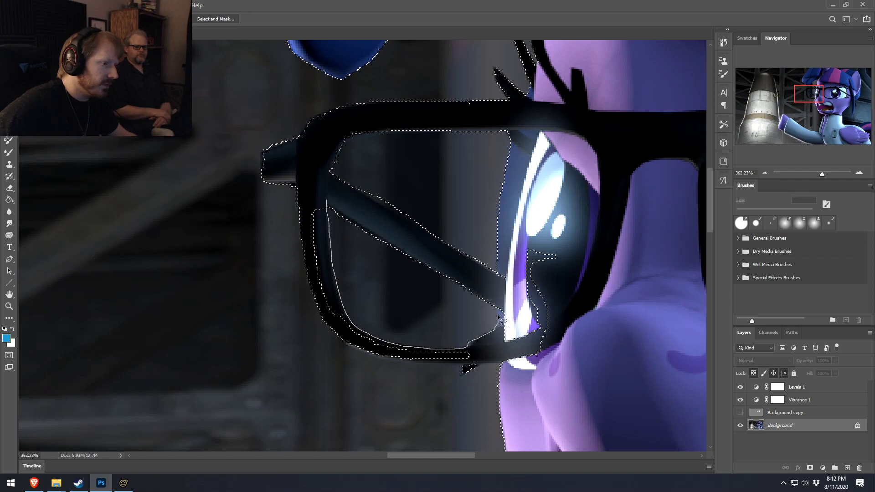
mouse_move(526, 330)
left_mouse_down()
mouse_move(478, 353)
mouse_move(380, 351)
left_mouse_up()
mouse_move(338, 323)
left_mouse_down()
mouse_move(314, 273)
mouse_move(310, 209)
mouse_move(326, 203)
left_mouse_up()
left_click_drag(345, 340, 359, 348)
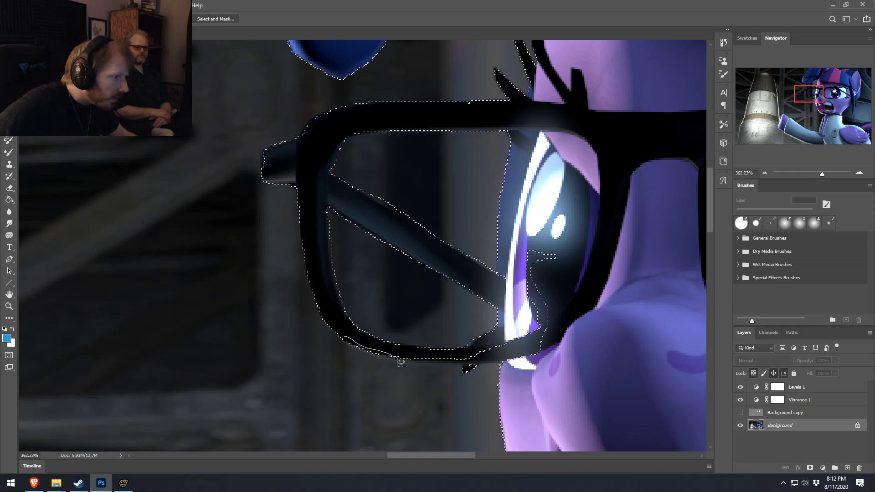
mouse_move(511, 364)
left_mouse_down()
mouse_move(586, 210)
mouse_move(474, 351)
mouse_move(470, 378)
mouse_move(464, 358)
mouse_move(463, 370)
mouse_move(487, 355)
left_mouse_up()
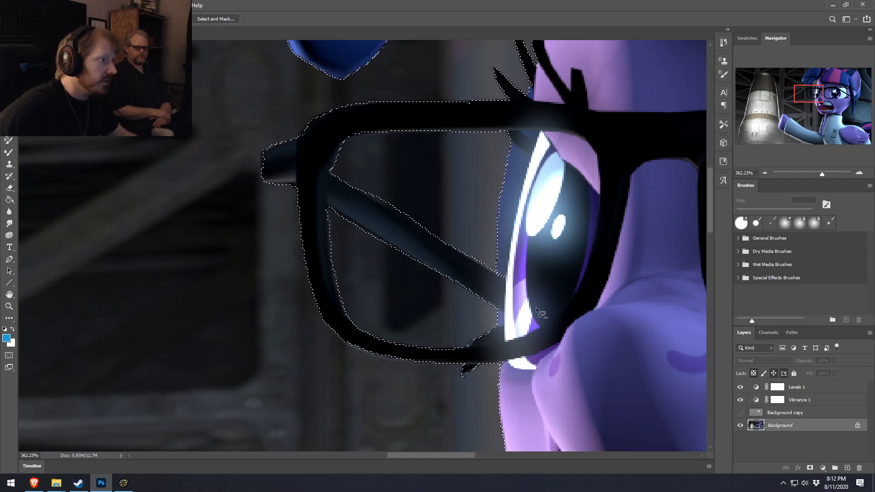
Invert the selection so that the character is selected instead of the background
key("ctrl+0")
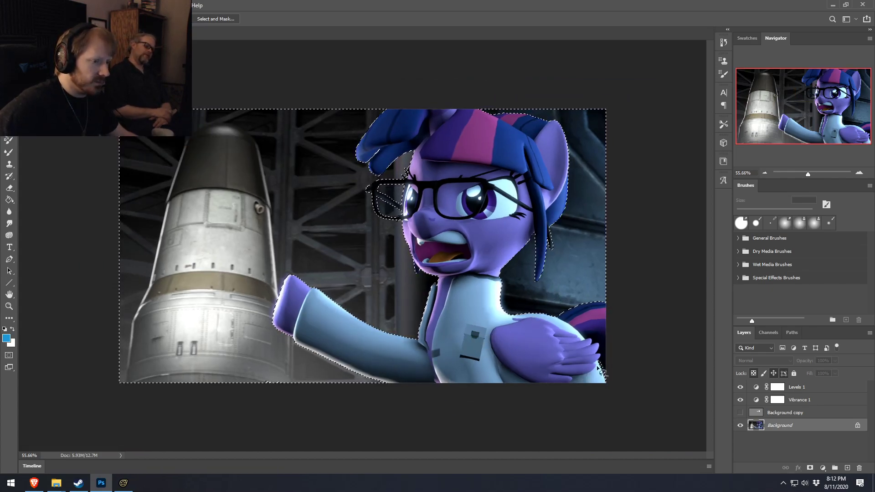
right_click(447, 256)
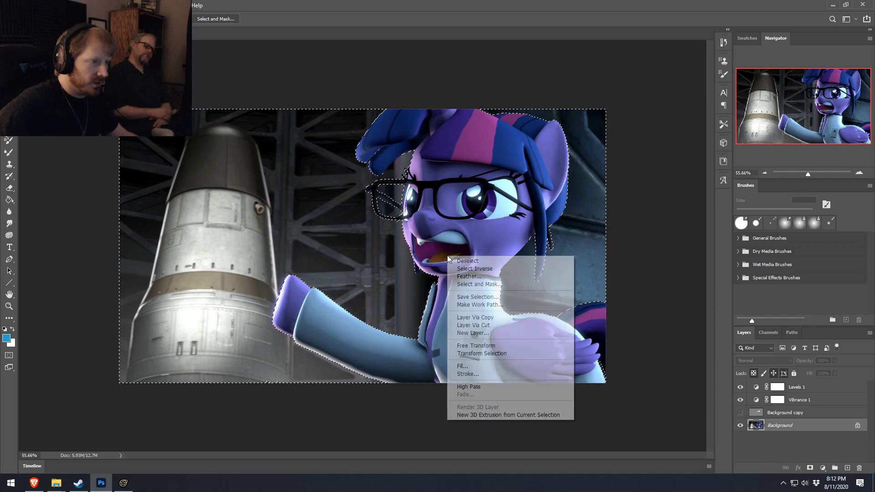
left_click(477, 269)
left_click(810, 468, "alt")
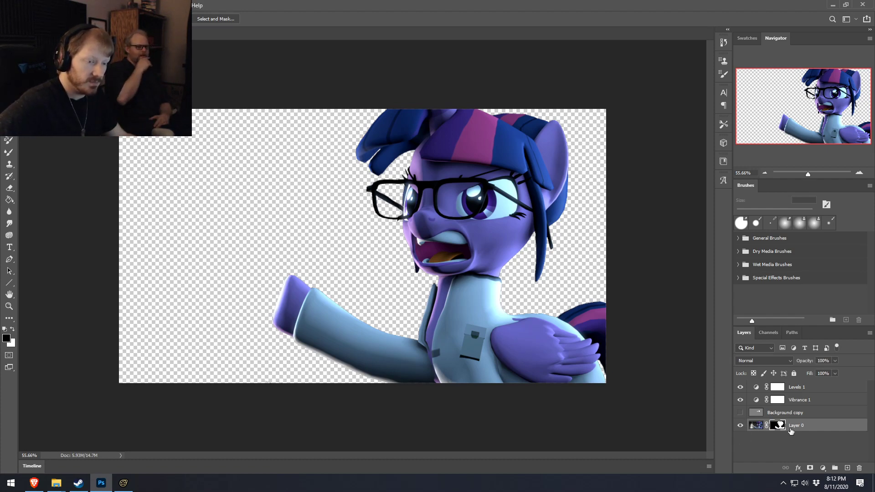
key("ctrl+z")
key("ctrl+z")
Duplicate the Background layer and mask the copy with the character selection
right_click(806, 427)
left_click(819, 332)
key("Return")
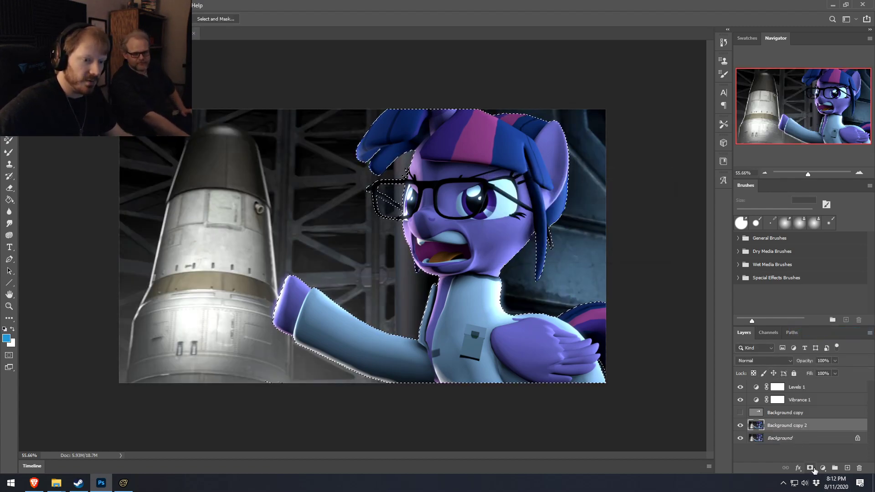
left_click(811, 468)
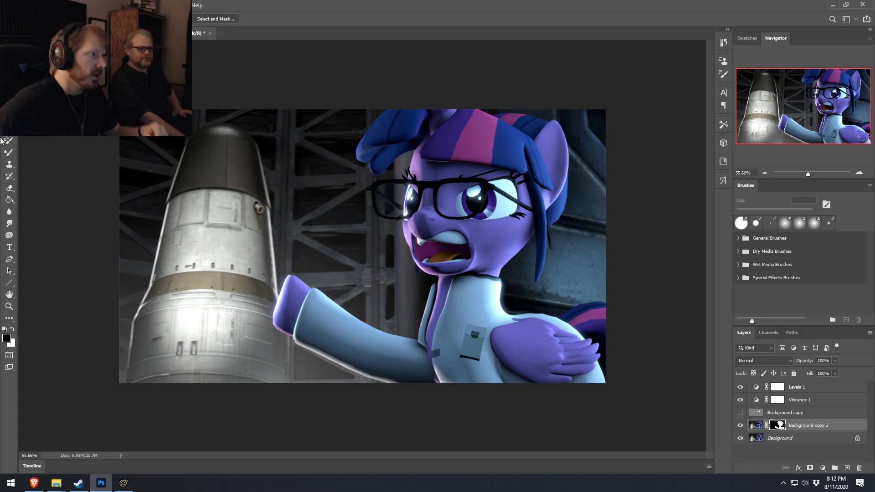
Apply an Outer Glow to the masked character layer in red ff0000 and enlarge its size to a thick outline
key("v")
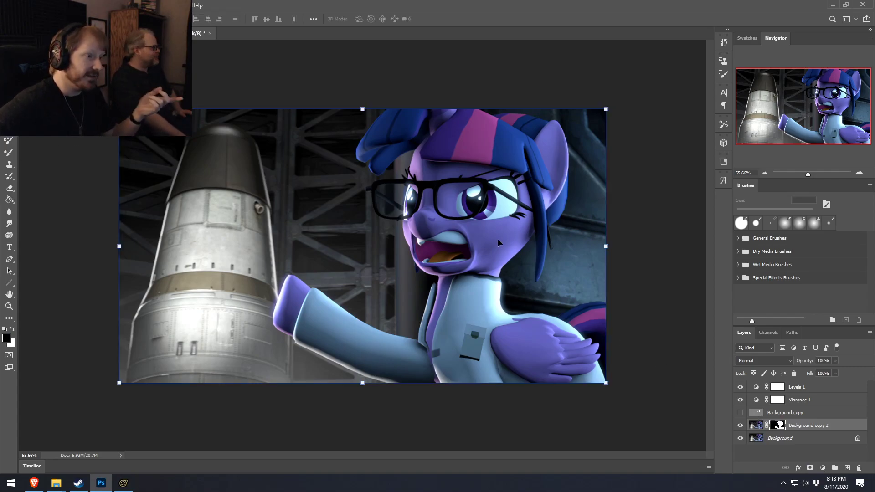
double_click(846, 426)
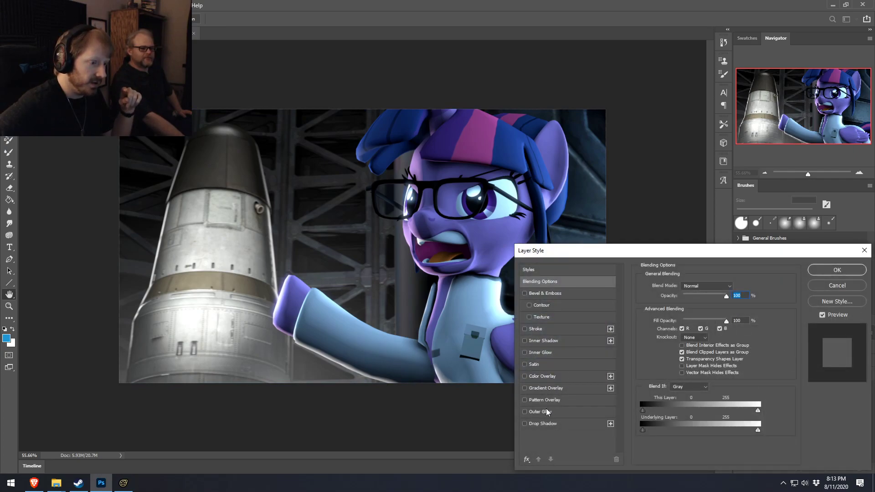
left_click(545, 410)
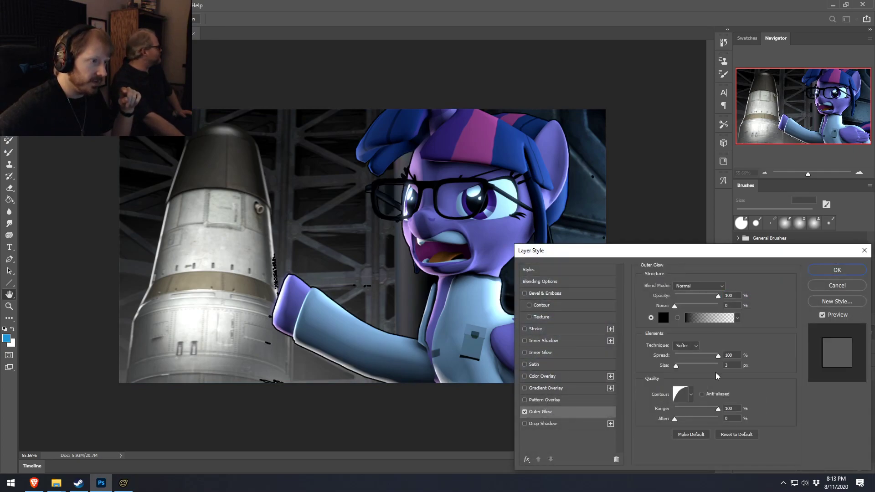
left_click(663, 318)
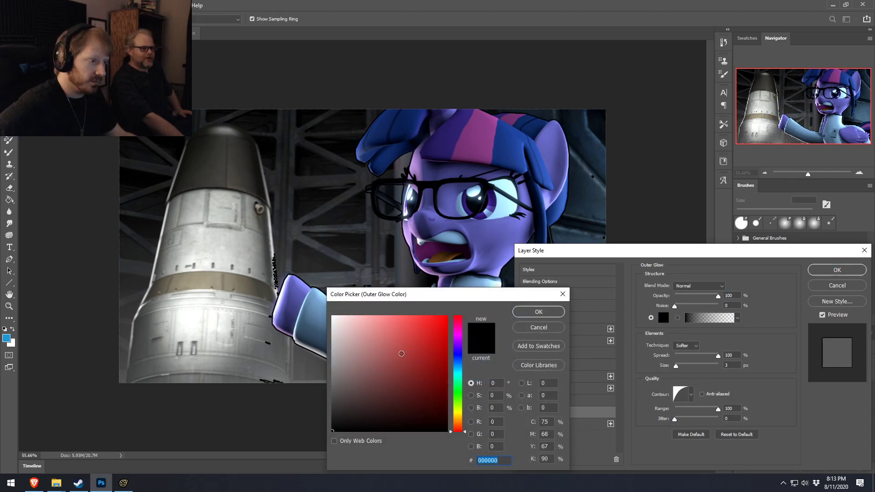
type("ff0000")
key("Return")
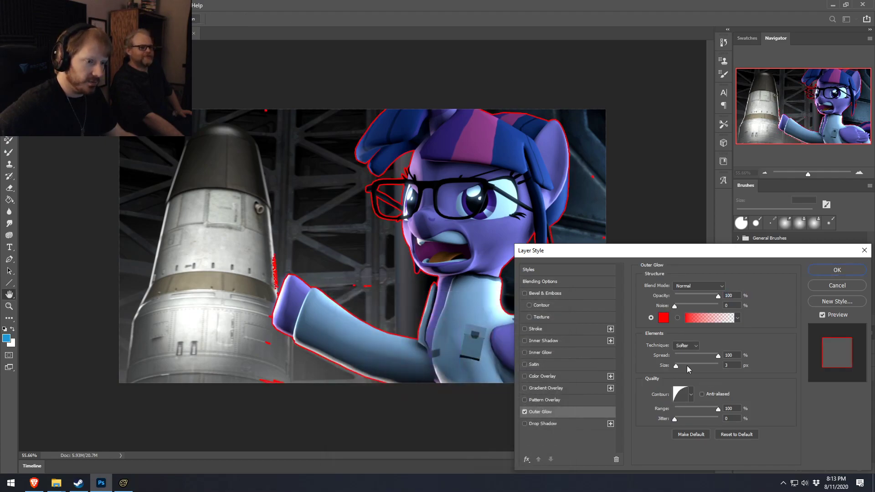
left_click(687, 365)
left_click(825, 270)
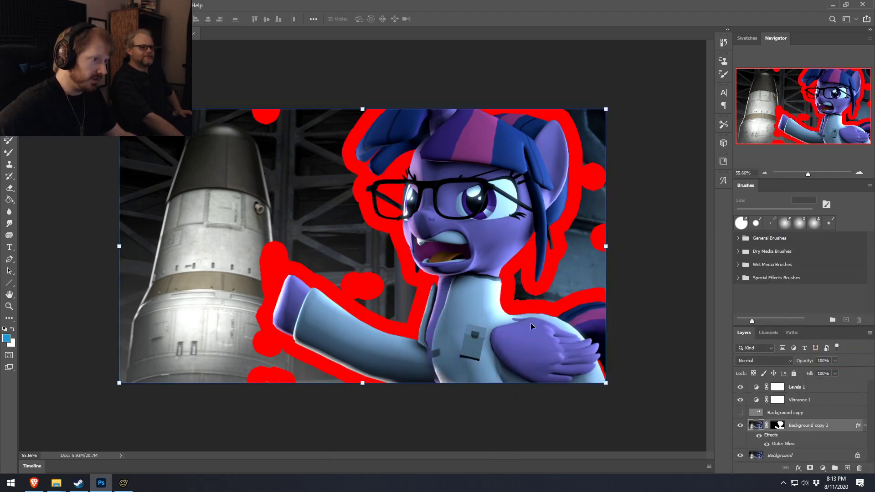
Paint black on the character layer's mask with a 25 px brush over the stray spots above and beside the raised hoof
left_click(779, 426)
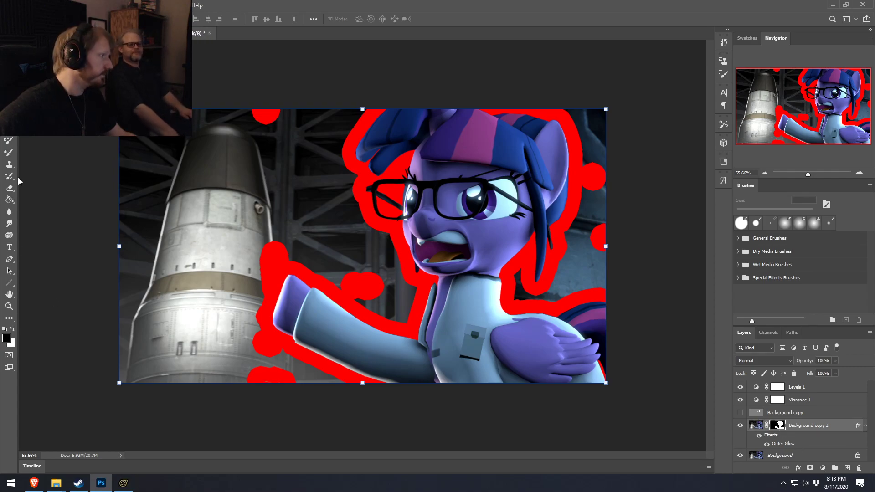
key("b")
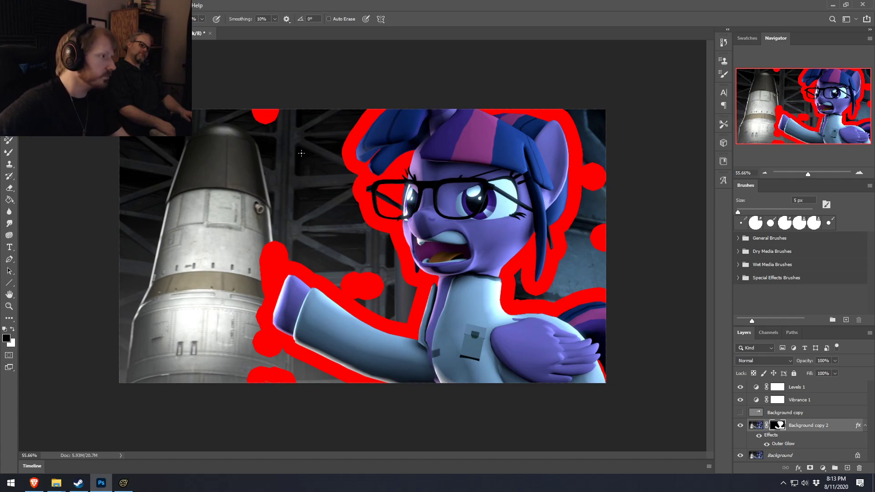
key("]")
left_click(266, 117)
left_click_drag(279, 234, 271, 292)
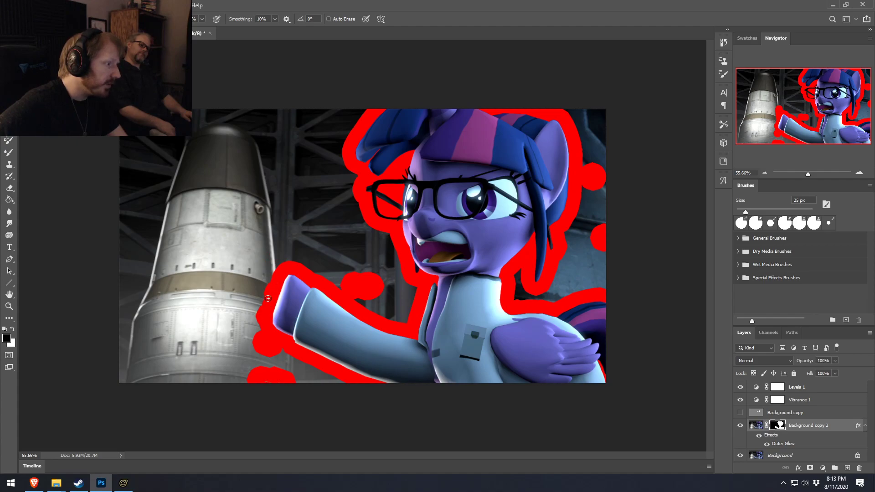
left_click_drag(265, 309, 264, 338)
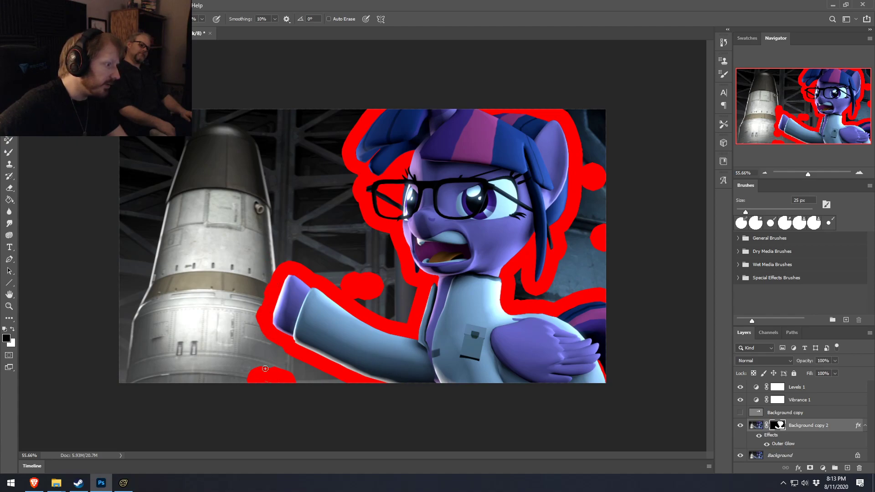
Paint out the remaining stray mask spots at the rocket's base, on the beams above the arm and on the wall behind the head
left_click_drag(271, 367, 277, 383)
left_click_drag(358, 278, 359, 290)
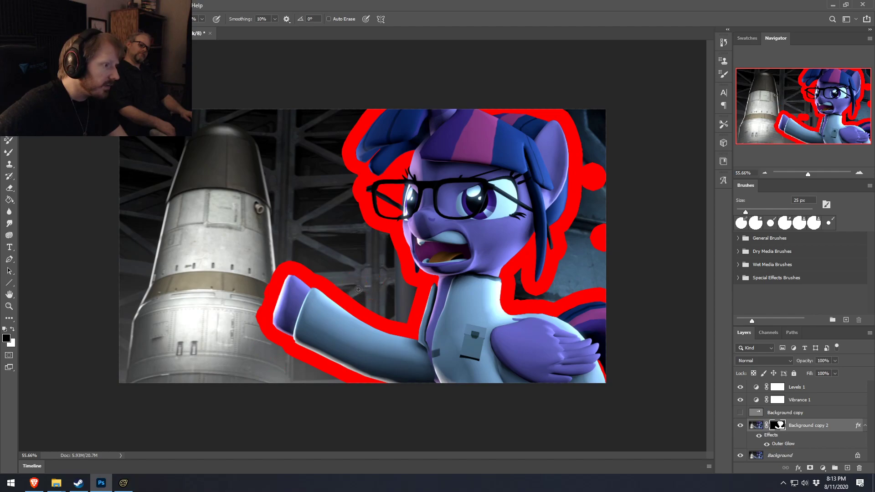
left_click(594, 183)
left_click(599, 244)
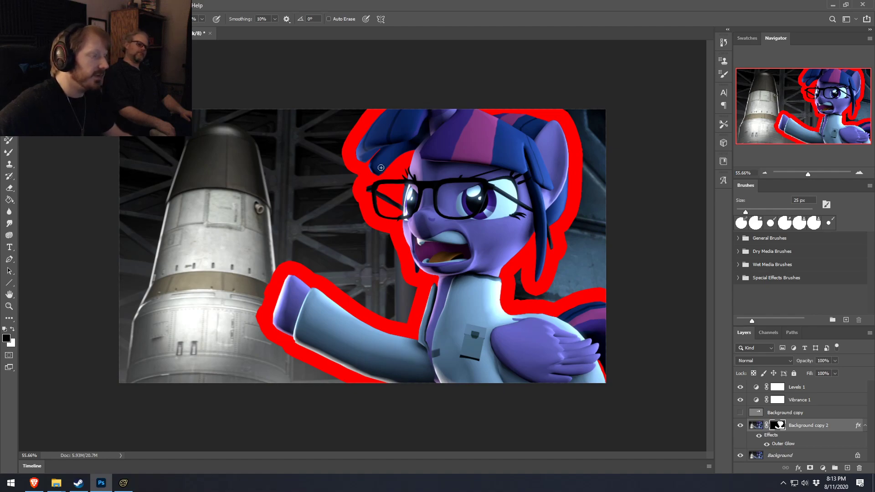
Reduce the character layer's Outer Glow size to 6 px for a thin red outline
left_click(756, 425)
double_click(834, 432)
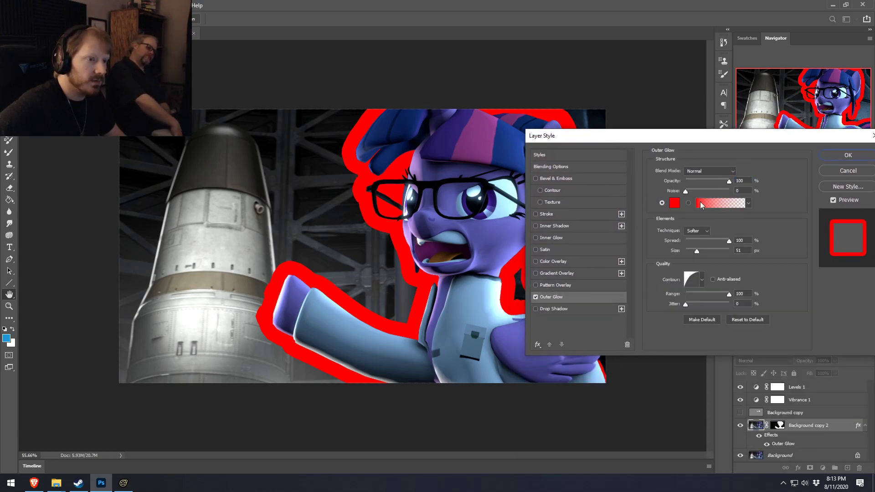
left_click_drag(720, 239, 689, 249)
mouse_move(692, 133)
left_mouse_down()
mouse_move(691, 152)
mouse_move(479, 367)
mouse_move(482, 412)
mouse_move(523, 346)
mouse_move(263, 145)
left_mouse_up()
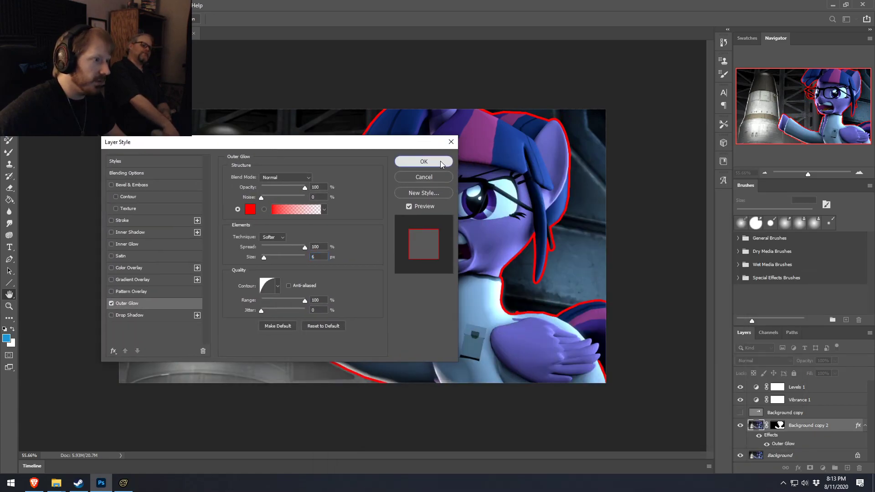
left_click(419, 165)
Paint black on the character layer's mask over the stray spots above the back and along the raised hoof's edge
scroll(524, 317, "up", 5, "alt")
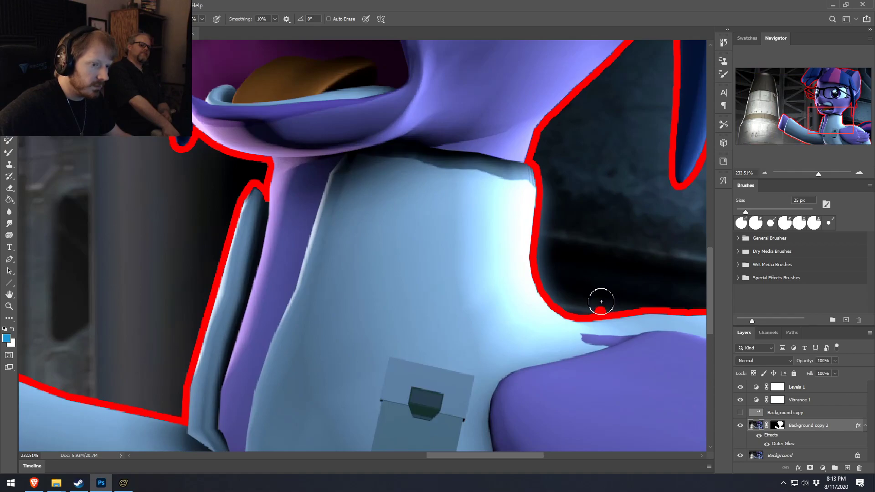
left_click(777, 426)
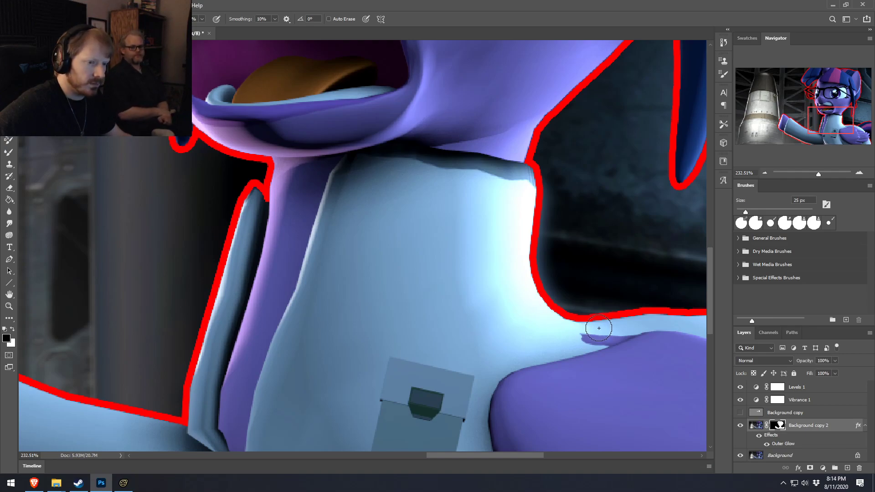
scroll(601, 328, "down", 5, "alt")
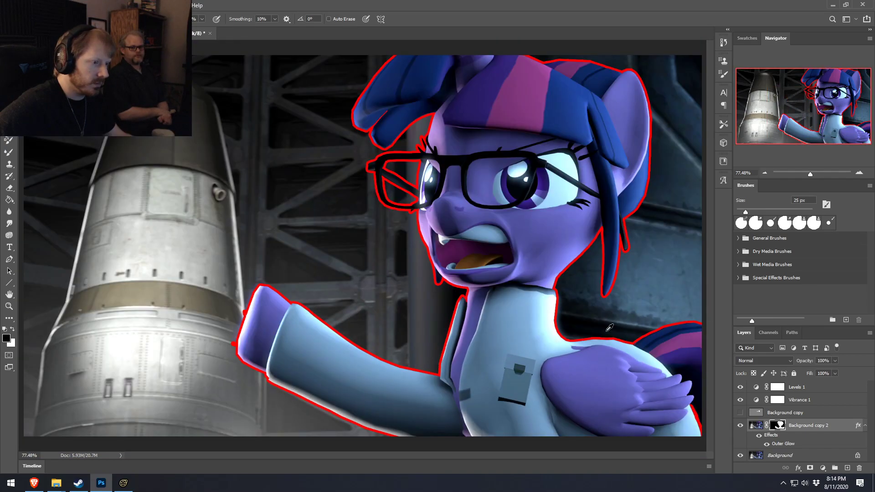
scroll(309, 392, "up", 1, "alt")
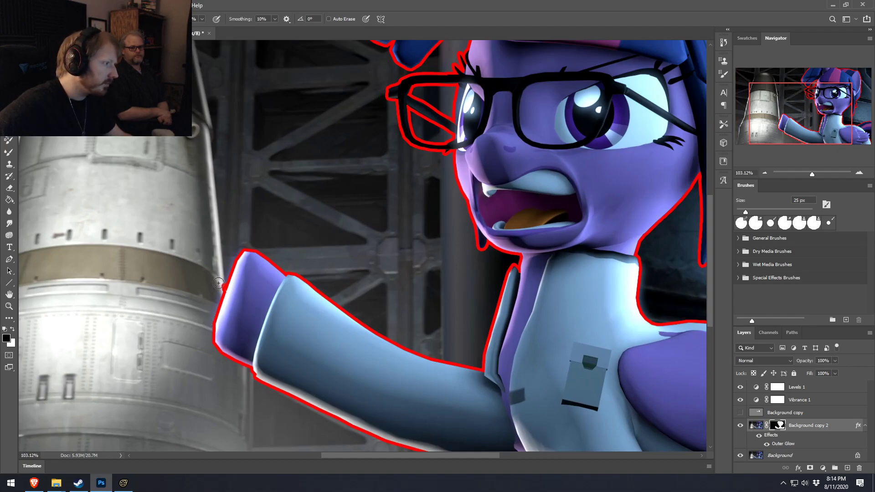
scroll(219, 291, "up", 5, "alt")
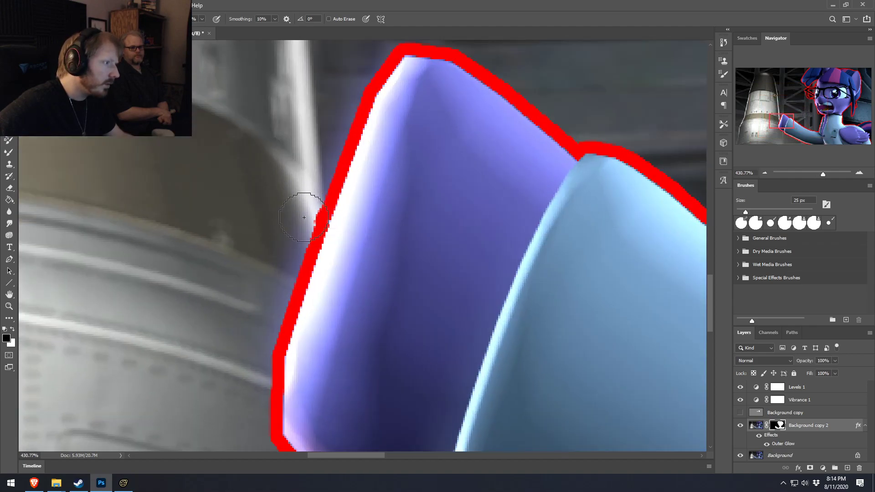
scroll(295, 317, "down", 4, "alt")
scroll(295, 317, "down", 4, "alt")
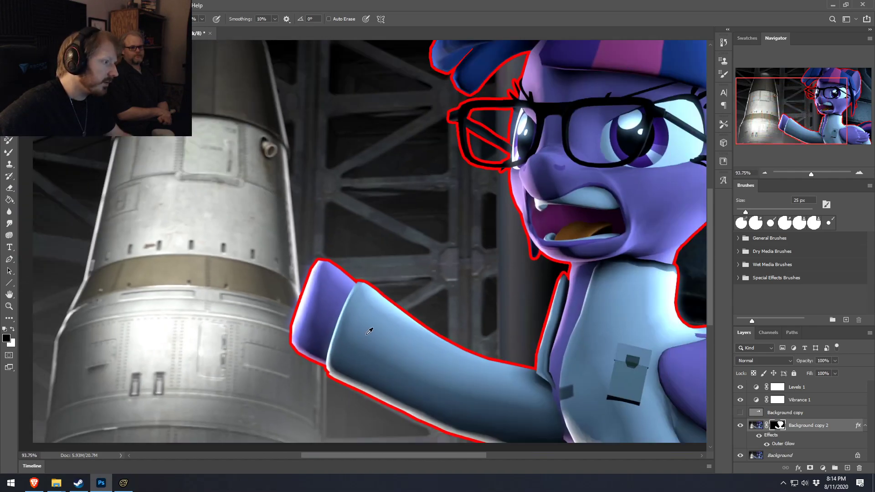
scroll(419, 318, "up", 1, "alt")
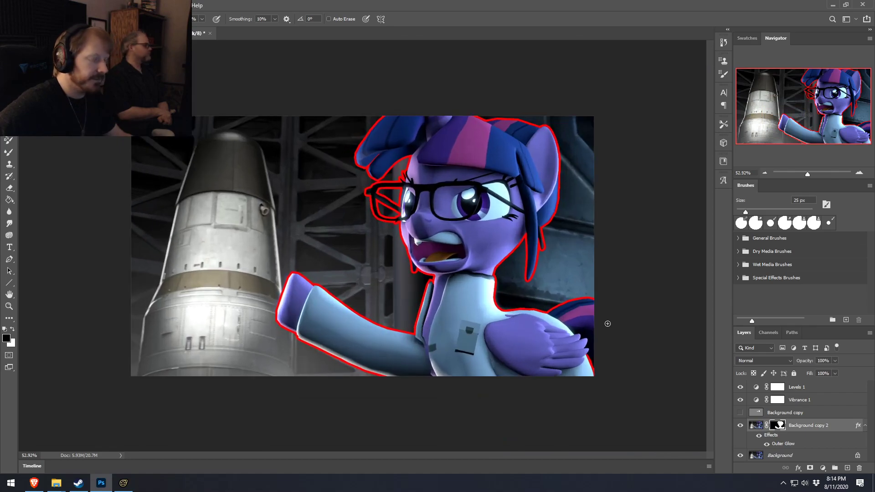
Change the character layer's Outer Glow colour to white ffffff
double_click(841, 426)
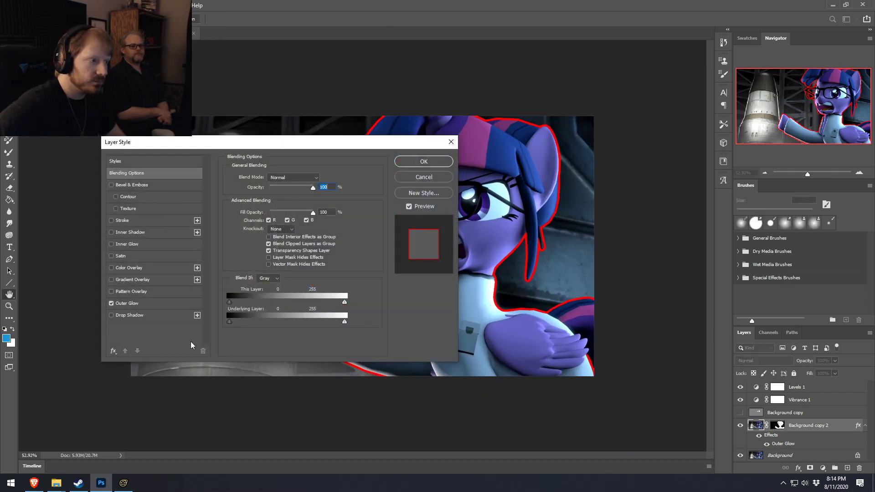
left_click_drag(275, 144, 748, 116)
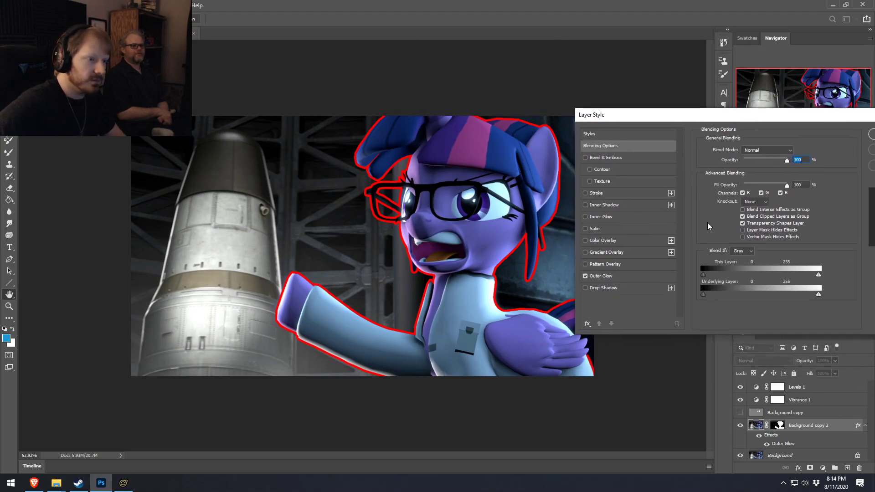
left_click(622, 275)
left_click(724, 182)
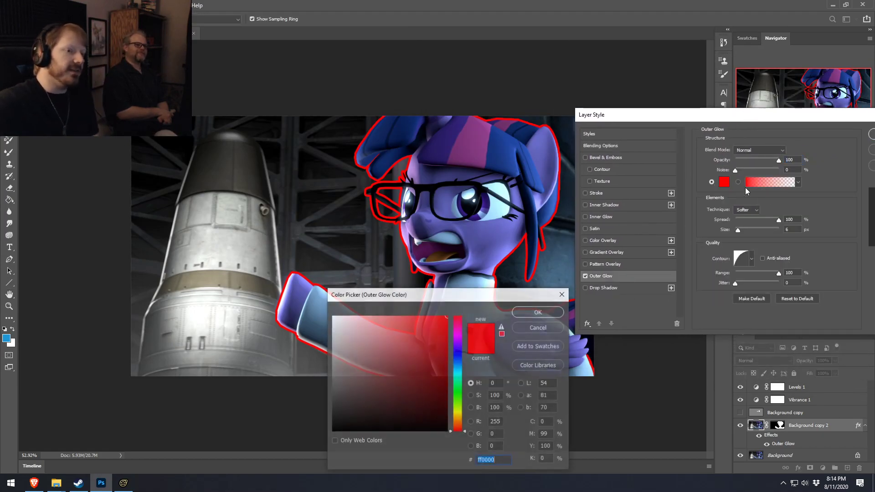
left_click_drag(433, 349, 444, 353)
left_click_drag(459, 363, 458, 354)
left_click(162, 236)
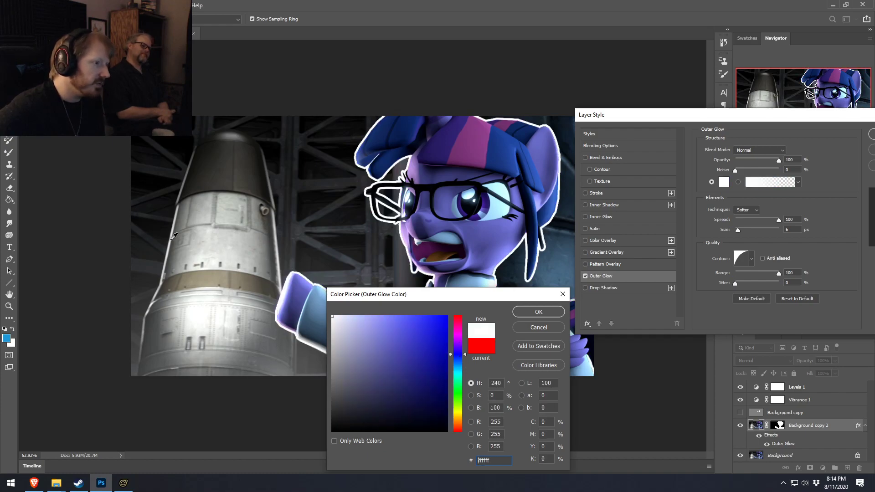
left_click(532, 313)
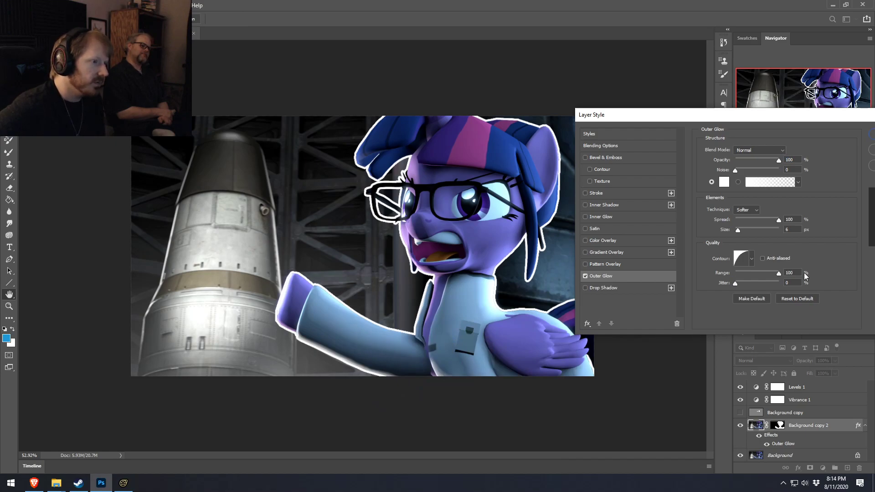
Try thinner and thicker outlines around the character, then apply the Outer Glow with a size of 4 px
key("Down")
key("Down")
key("Down")
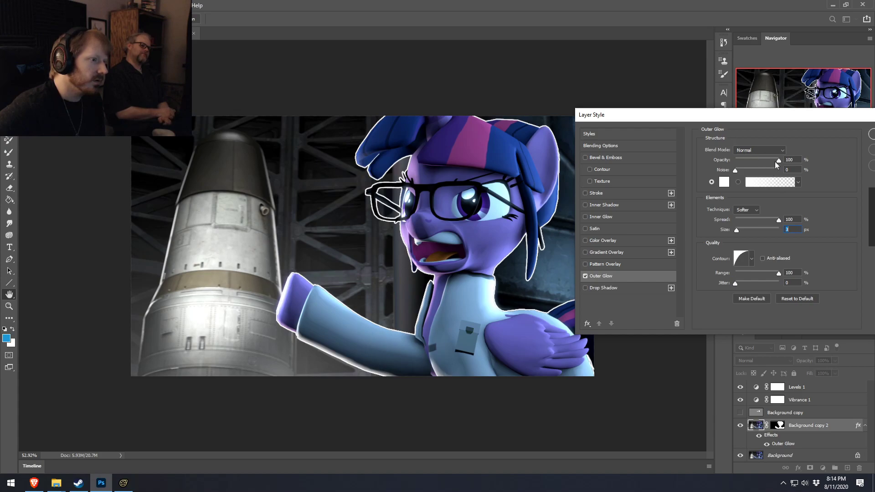
key("Up")
key("Up")
key("Up")
key("Up")
key("Up")
key("Up")
key("Up")
key("Up")
key("Up")
key("Up")
key("Up")
key("Up")
key("Up")
key("Up")
key("Up")
key("Up")
key("Up")
key("Up")
key("Up")
key("Up")
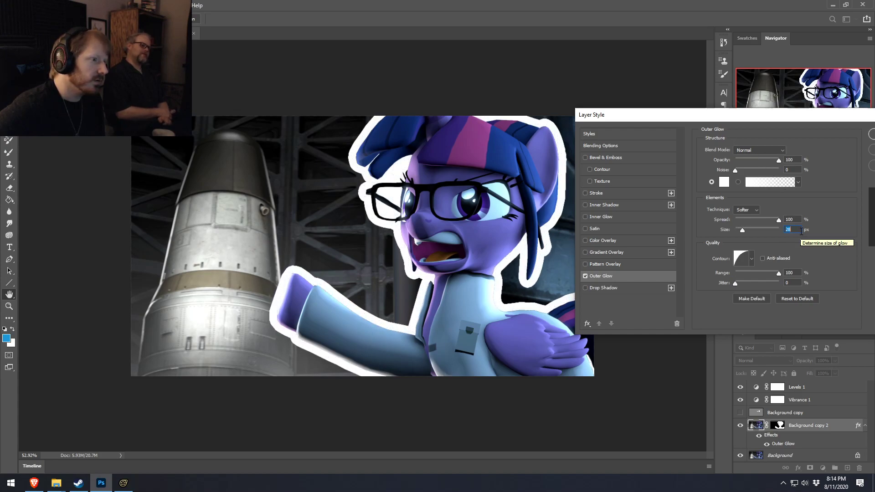
key("Down")
key("Down")
key("Down")
key("Down")
key("Down")
key("Down")
key("Down")
key("Down")
key("Down")
key("Down")
key("Down")
key("Down")
key("Down")
key("Down")
key("Down")
key("Down")
key("Down")
key("Down")
key("Down")
key("Down")
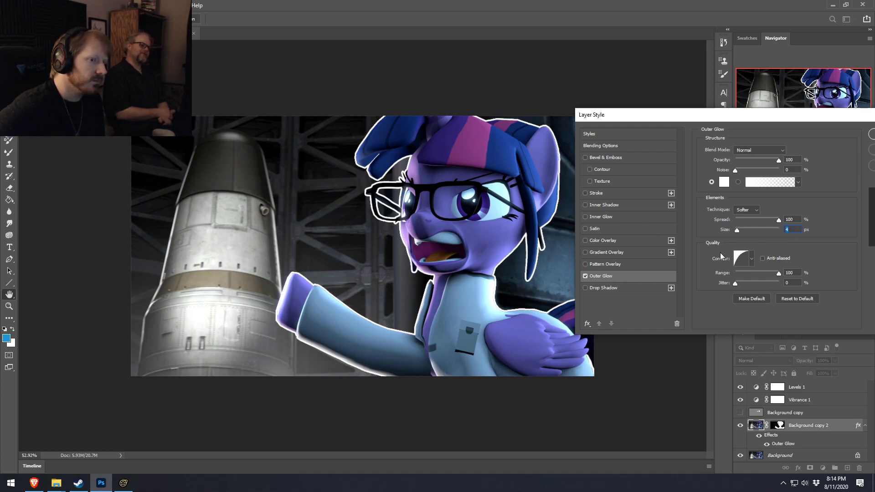
left_click(584, 275)
left_click(585, 276)
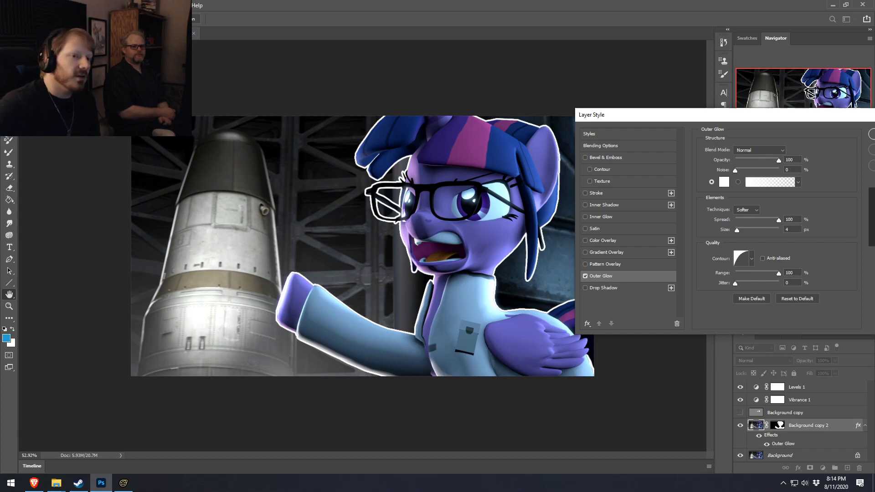
left_click_drag(812, 120, 590, 119)
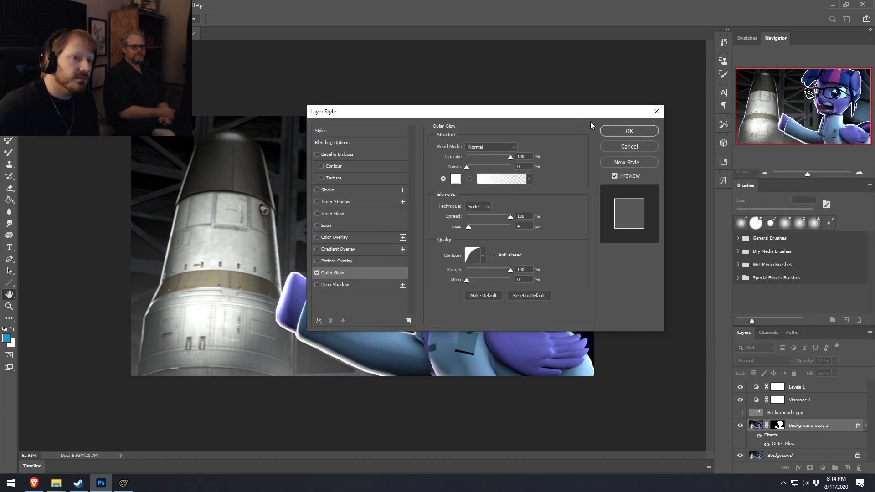
left_click(628, 131)
Compare the image at thumbnail size with the character layer's effects and the layer itself switched on and off
scroll(375, 225, "down", 10, "alt")
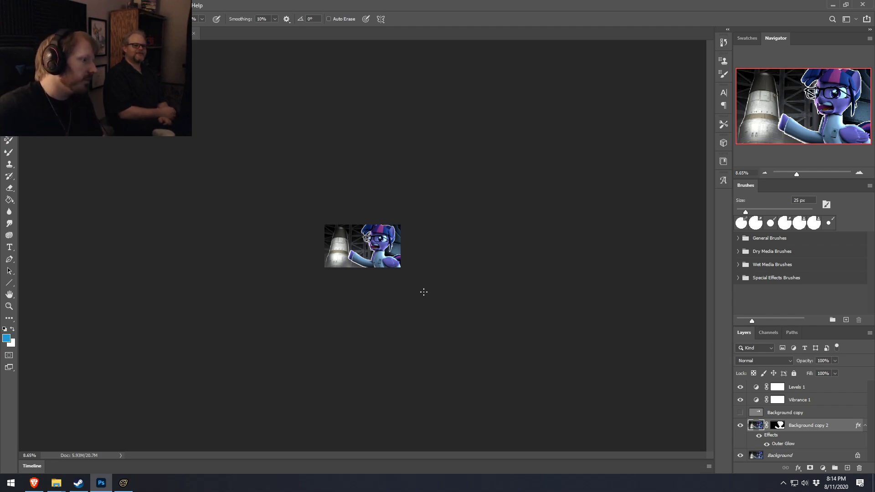
scroll(399, 275, "up", 3, "alt")
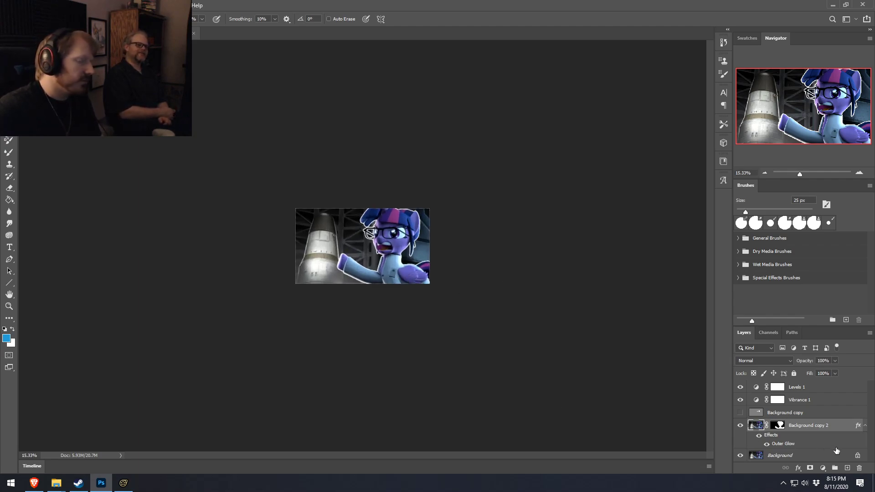
left_click(759, 435)
left_click(759, 436)
left_click(759, 436)
left_click(760, 436)
left_click(759, 436)
left_click(759, 436)
left_click(760, 436)
left_click(759, 436)
left_click(760, 436)
left_click(760, 437)
left_click(760, 437)
left_click(761, 437)
left_click(761, 438)
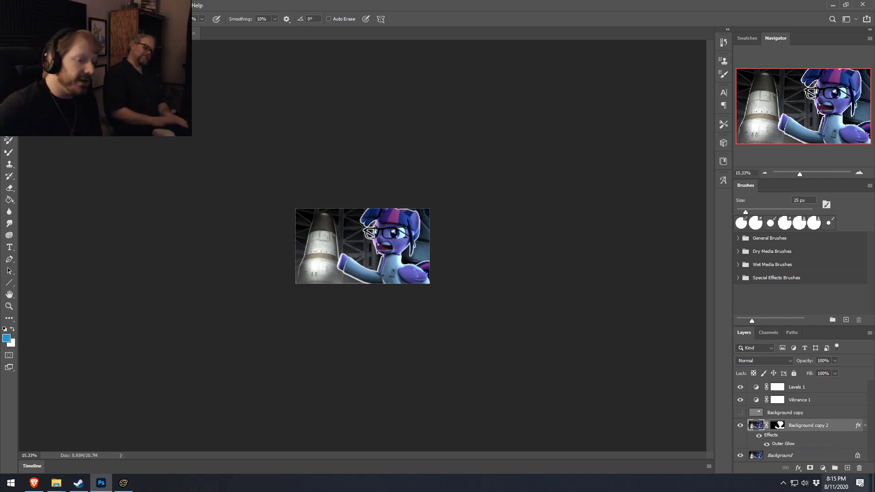
left_click(740, 425)
left_click(739, 425)
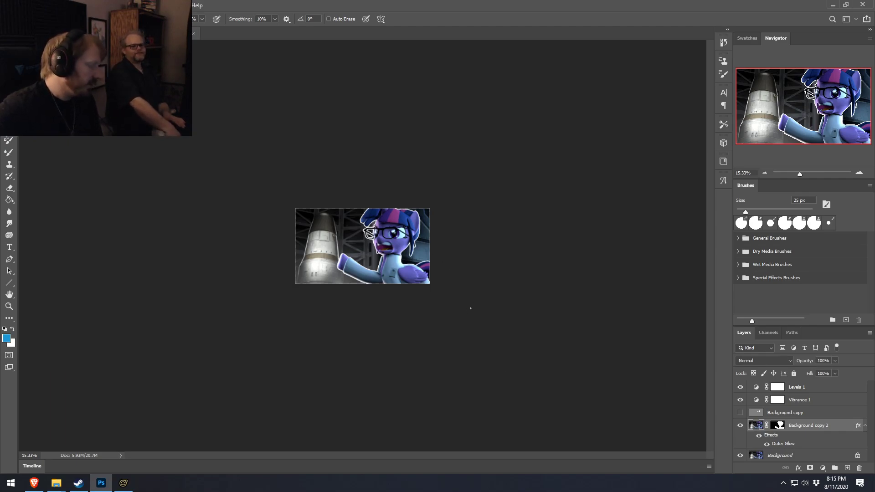
scroll(471, 308, "down", 5, "alt")
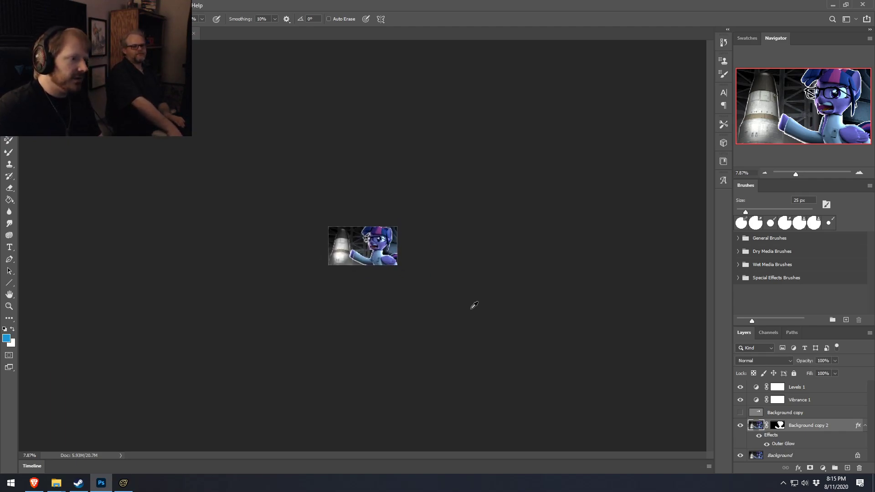
scroll(474, 305, "up", 5, "alt")
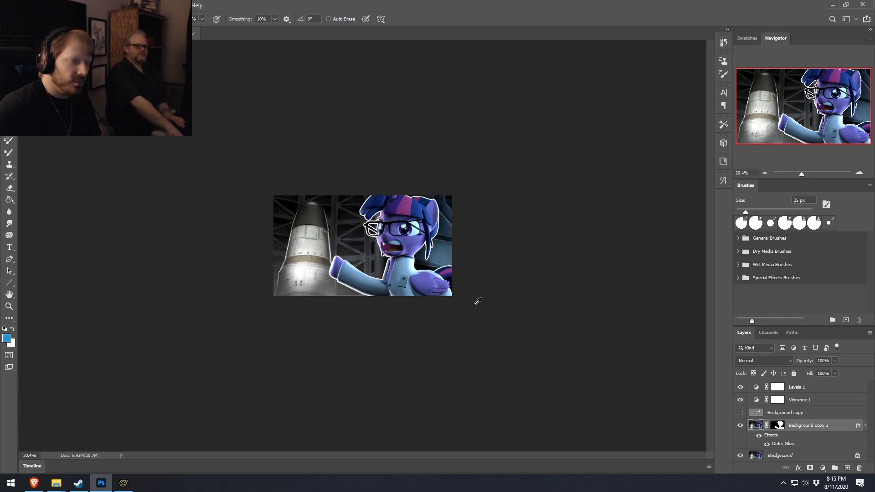
scroll(477, 301, "down", 1, "alt")
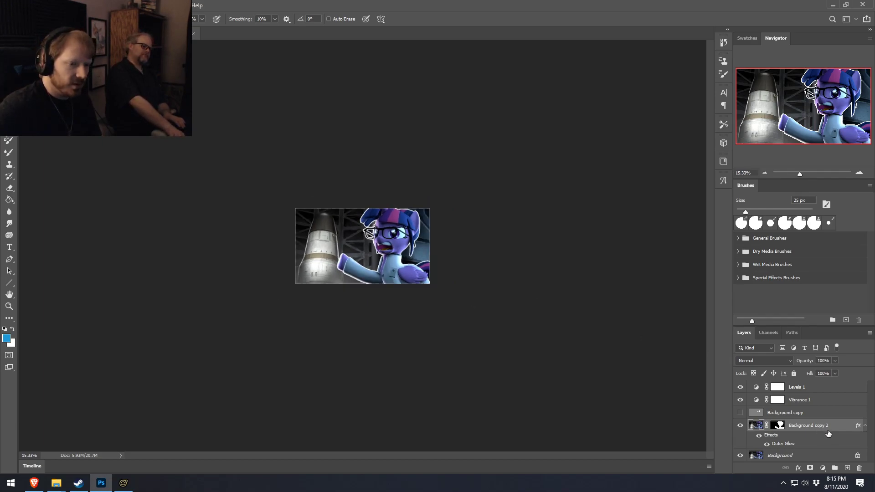
Try Outer Glow sizes of 9 px and 6 px on the character layer and discard the change
left_click_drag(464, 116, 653, 168)
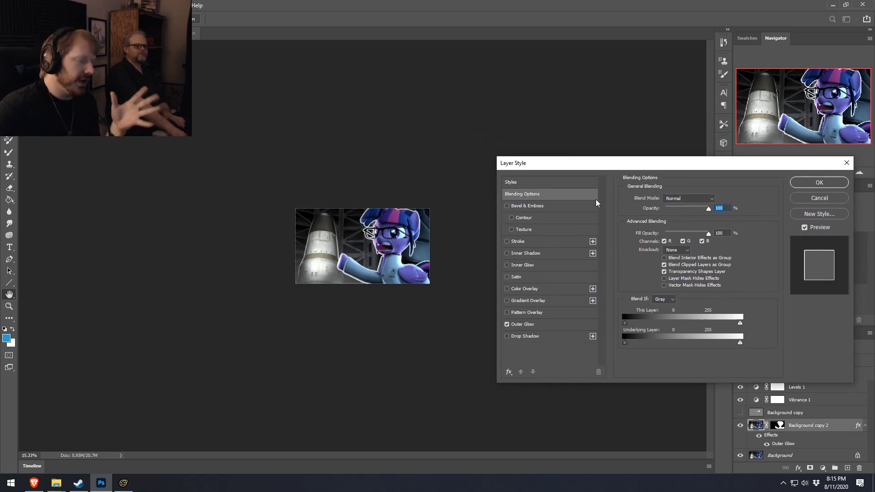
left_click(526, 324)
double_click(710, 278)
type("11")
key("Down")
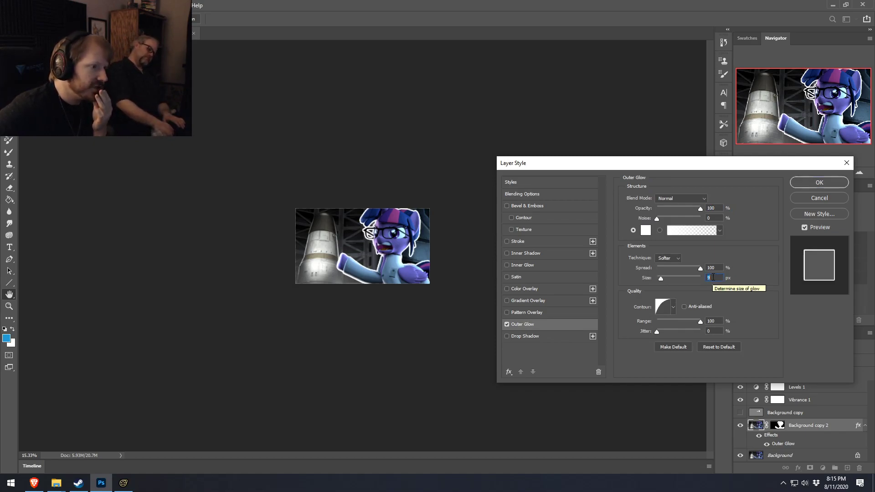
key("Down")
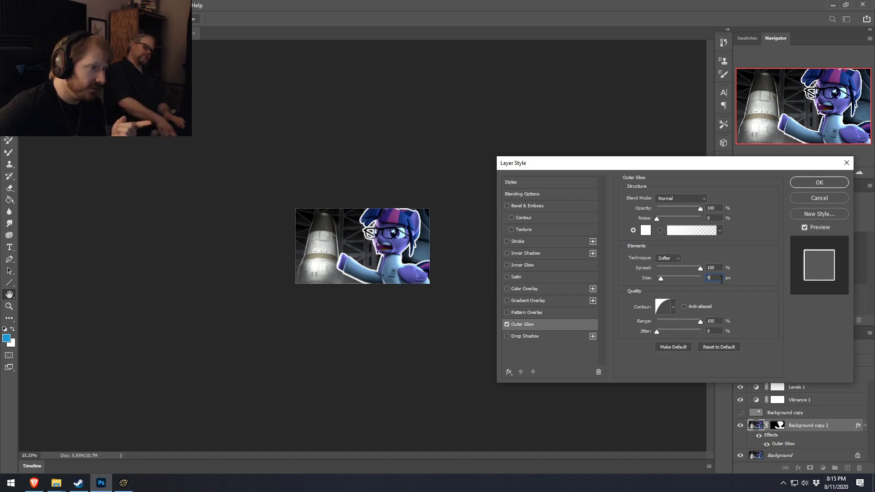
key("Down")
key("Down")
key("Down")
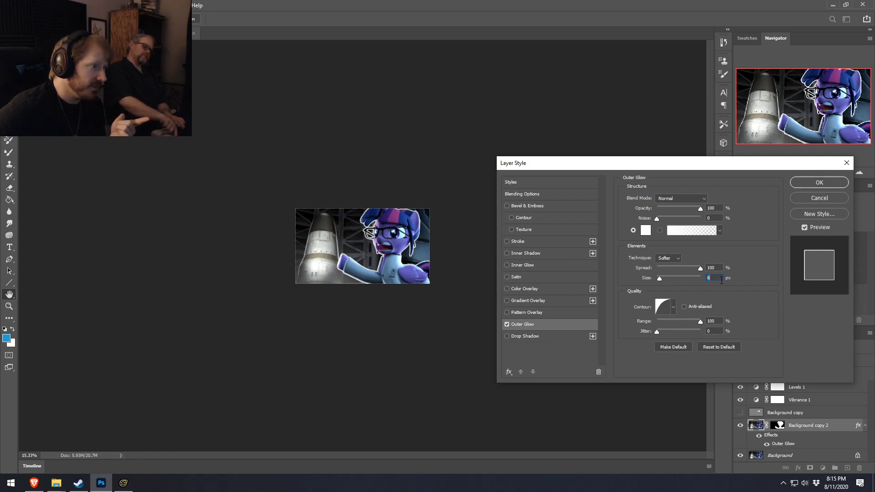
left_click(826, 200)
key("b")
Change the character layer's Outer Glow colour to black and apply it
scroll(344, 237, "up", 3, "alt")
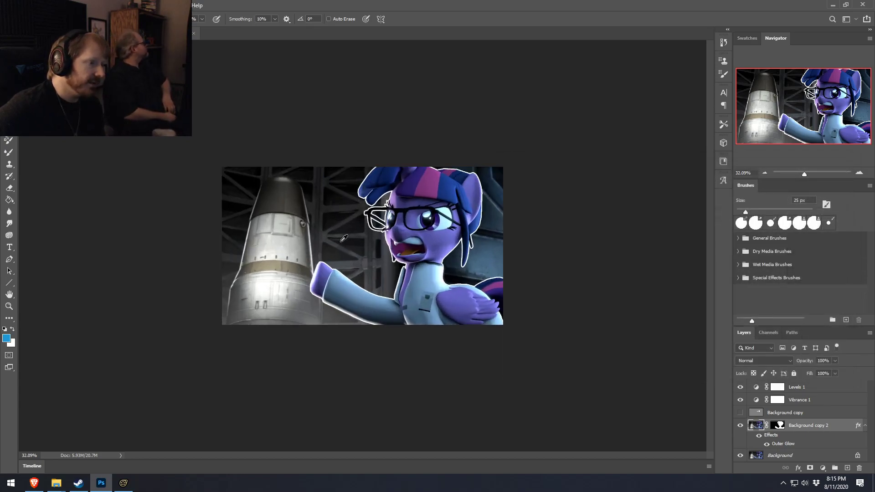
scroll(344, 238, "up", 2, "alt")
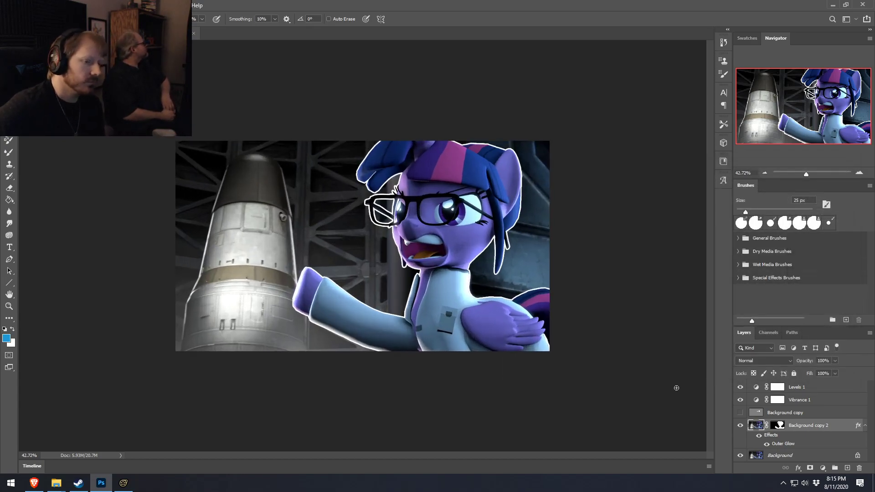
double_click(828, 426)
left_click(533, 324)
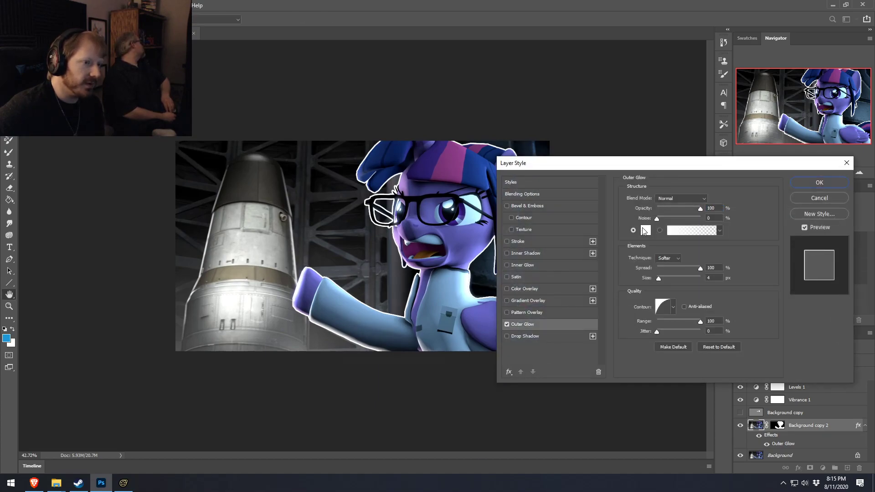
left_click(646, 230)
left_click(536, 312)
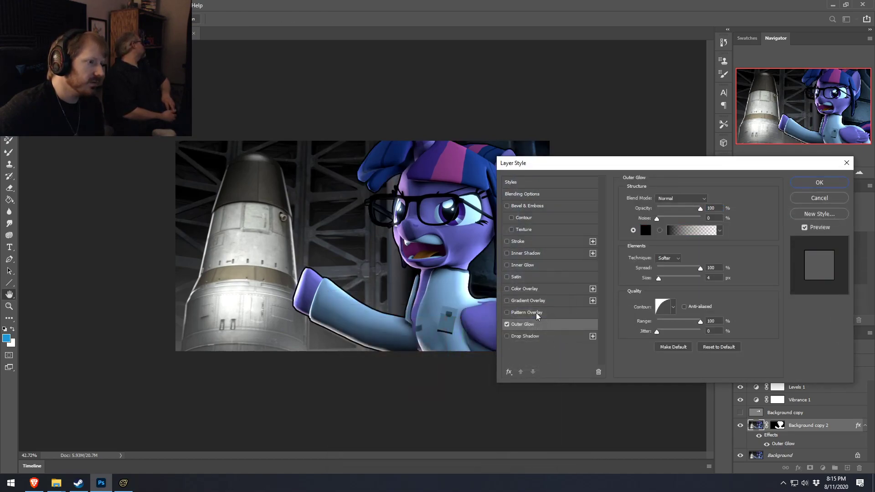
left_click(819, 182)
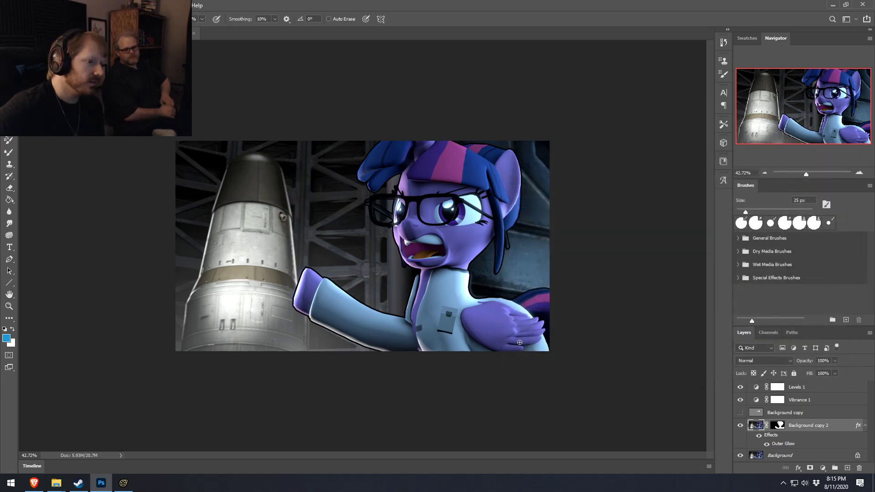
Switch off the character layer's effects and check the image at thumbnail size
scroll(464, 329, "down", 3, "alt")
scroll(463, 329, "down", 3, "alt")
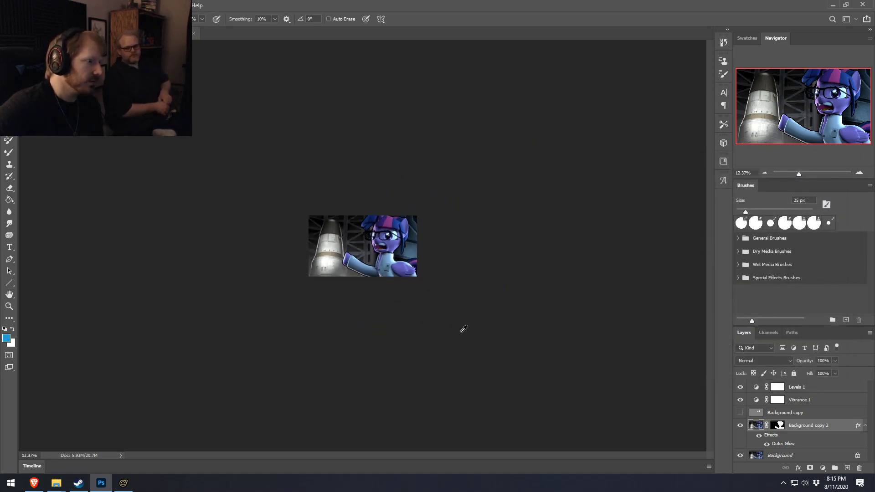
scroll(463, 329, "up", 2, "alt")
scroll(463, 329, "up", 3, "alt")
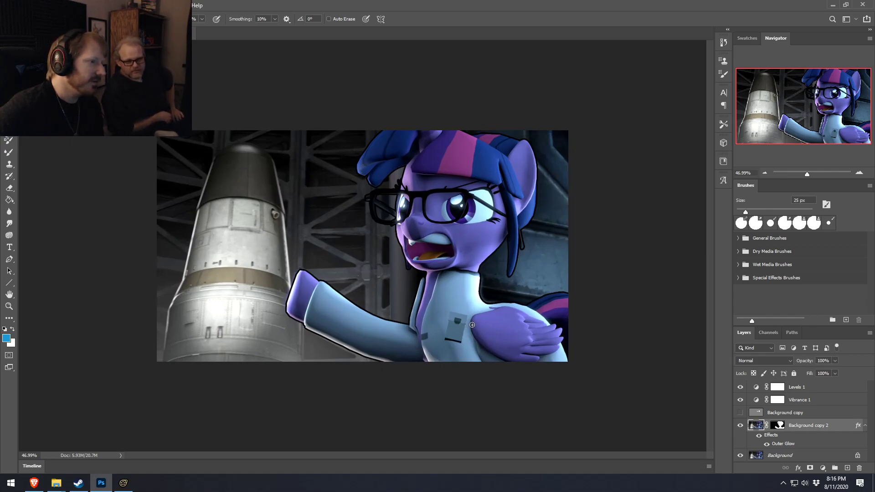
right_click(786, 438)
left_click(759, 435)
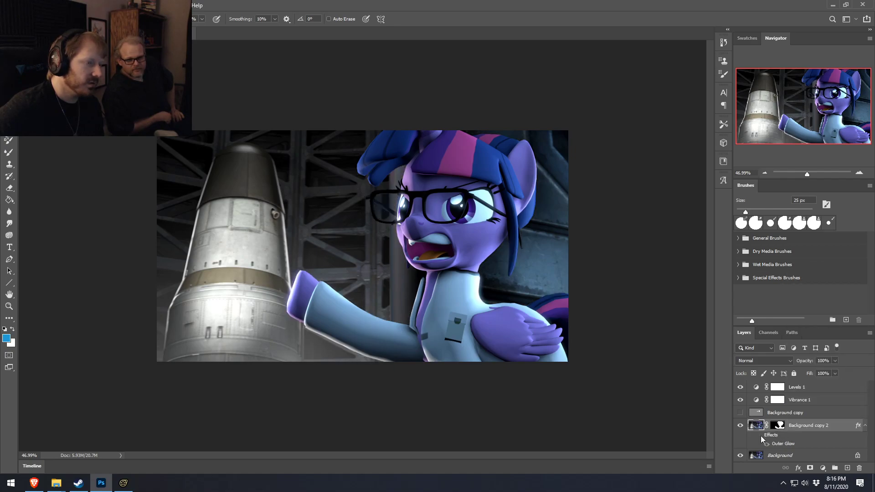
scroll(622, 325, "down", 3, "alt")
scroll(622, 325, "up", 3, "alt")
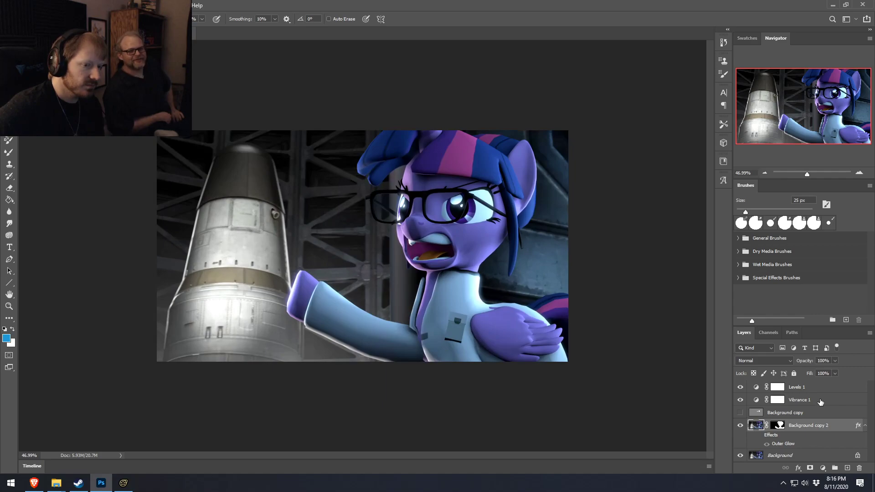
Set the Levels 1 adjustment's black input to 5 and midtone to 1.06, and check the image at thumbnail size
double_click(757, 388)
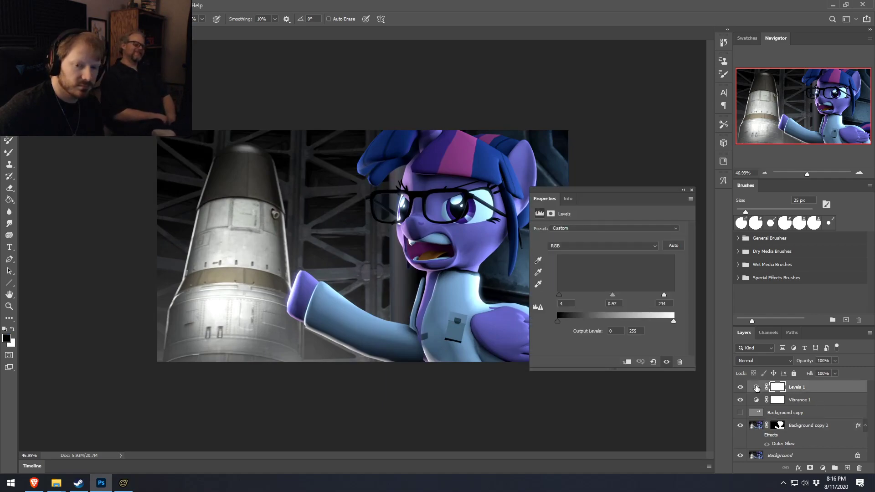
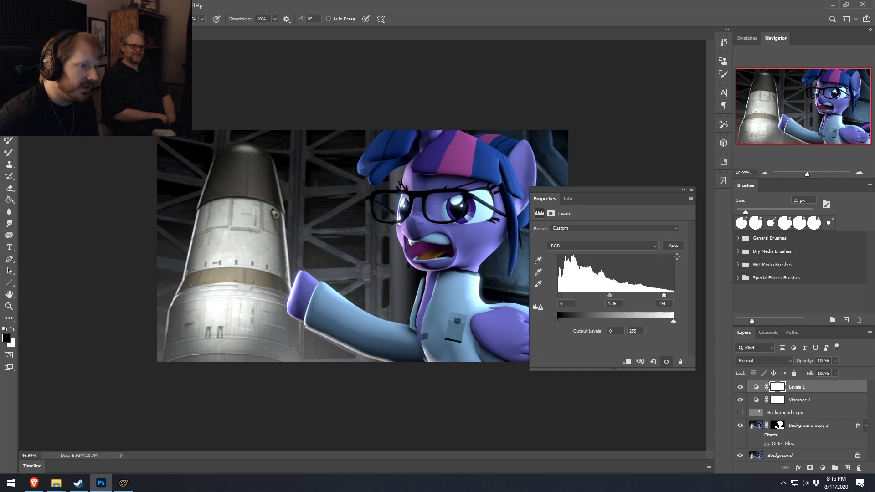
left_click(692, 190)
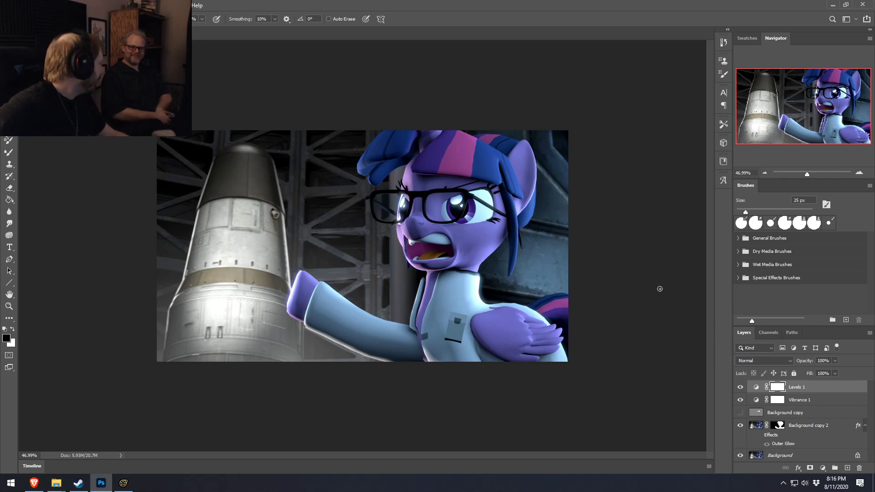
scroll(512, 231, "down", 5, "alt")
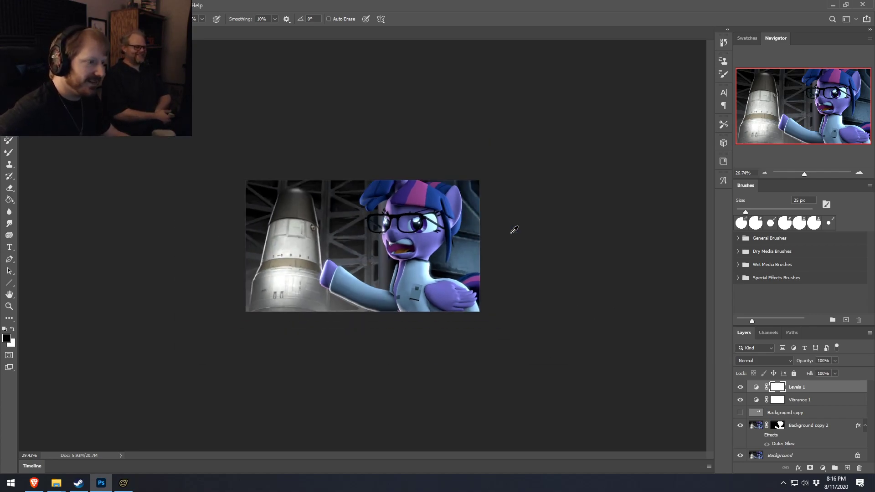
scroll(514, 228, "down", 1, "alt")
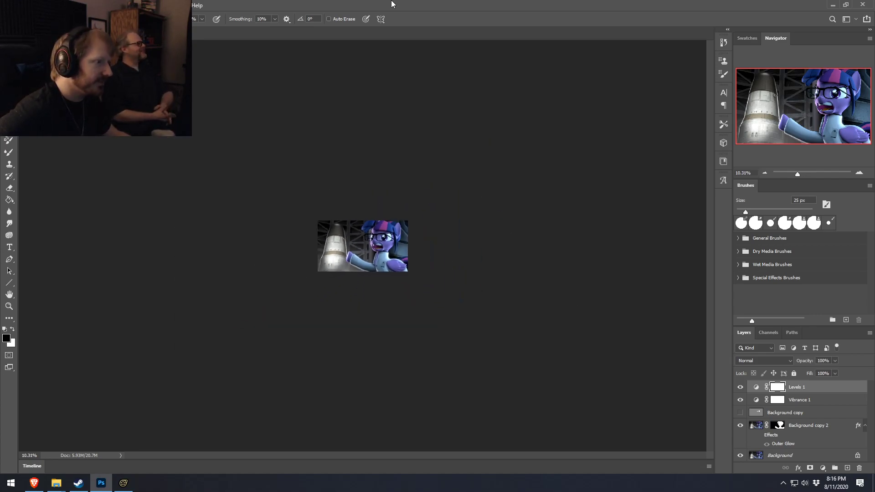
Start saving the document under a new name in Photoshop (PSD) format
left_click(9, 5)
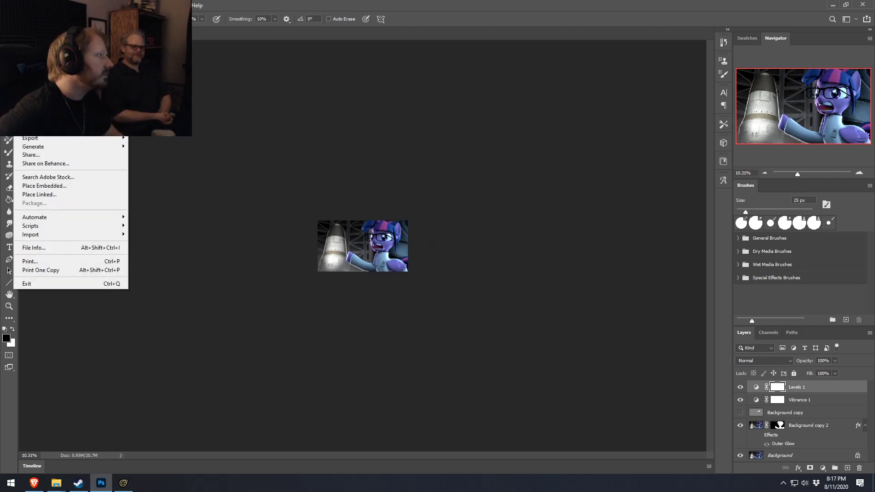
left_click(34, 115)
left_click_drag(555, 90, 353, 392)
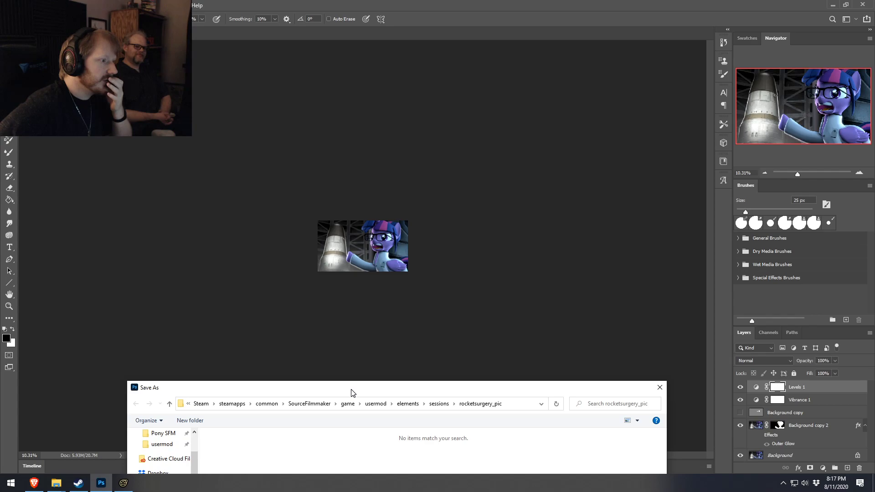
left_click_drag(352, 392, 343, 80)
left_click(244, 356)
left_click(244, 357)
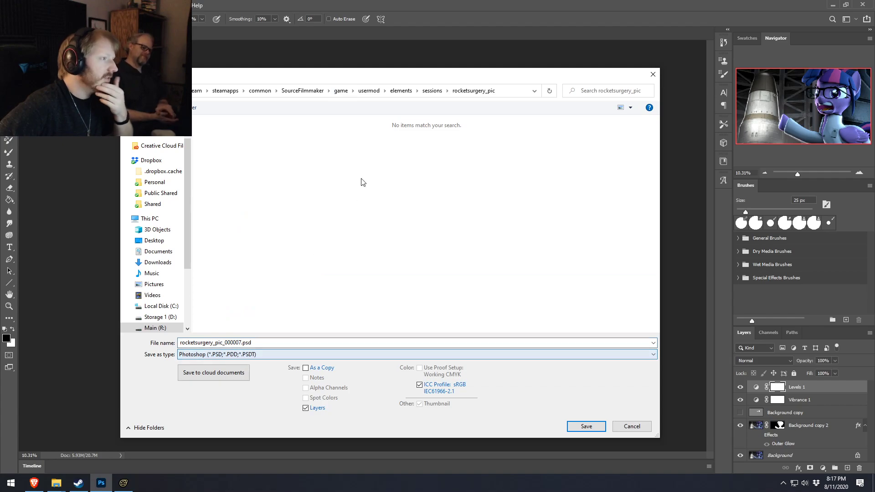
Choose the Photoshop Files folder inside Pony SFM > Pictures as the save location
left_click(435, 94)
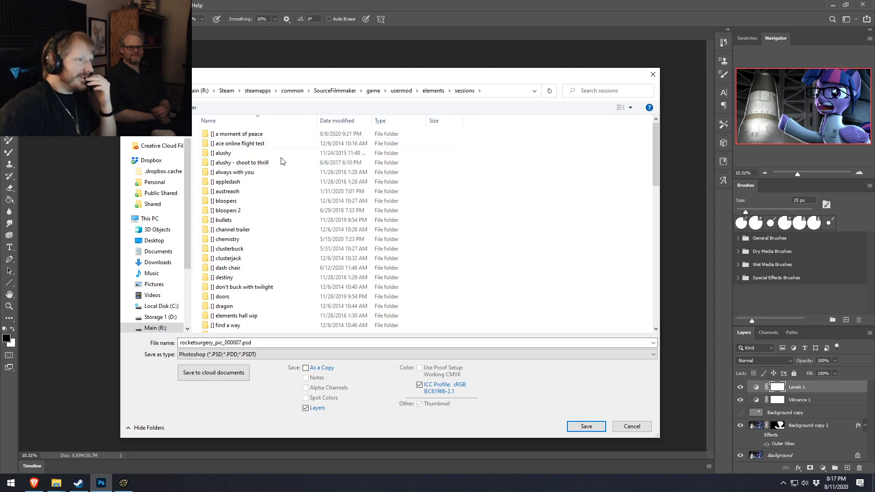
left_click(154, 136)
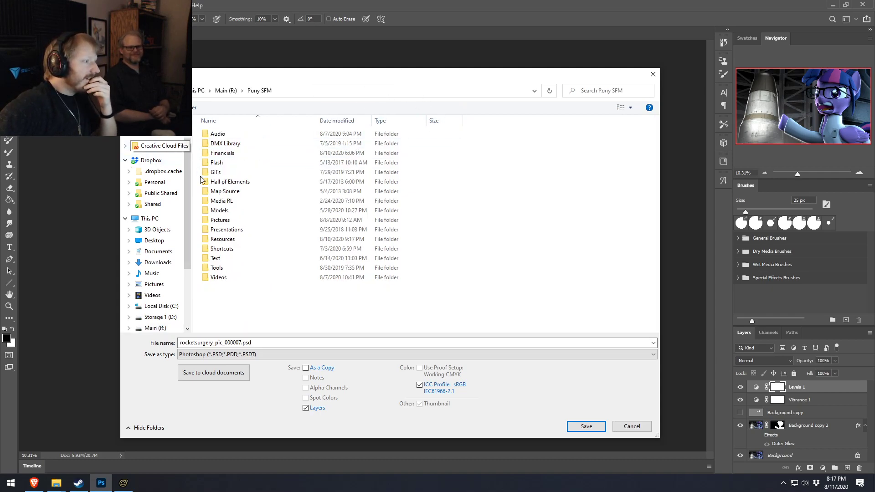
left_click(219, 221)
double_click(219, 221)
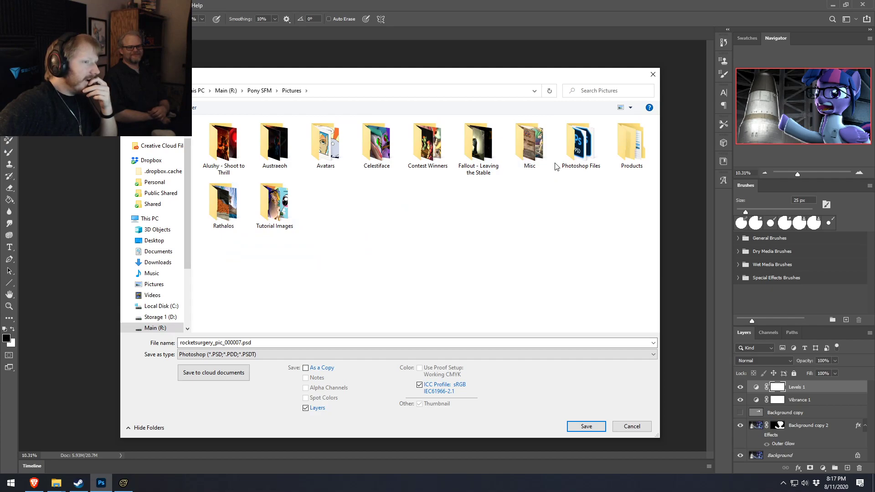
double_click(580, 144)
Name the file "Rocket Surgery - Youtube.psd" and save it with Maximize Compatibility on
double_click(241, 343)
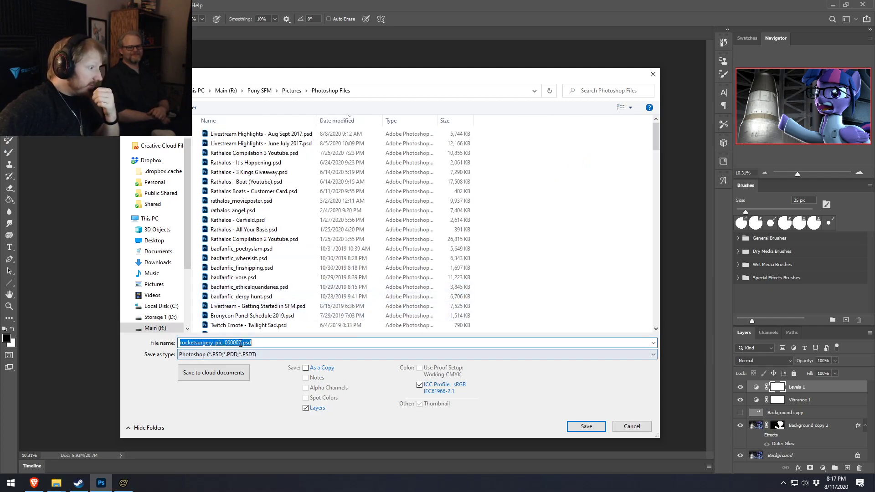
type("Rocket")
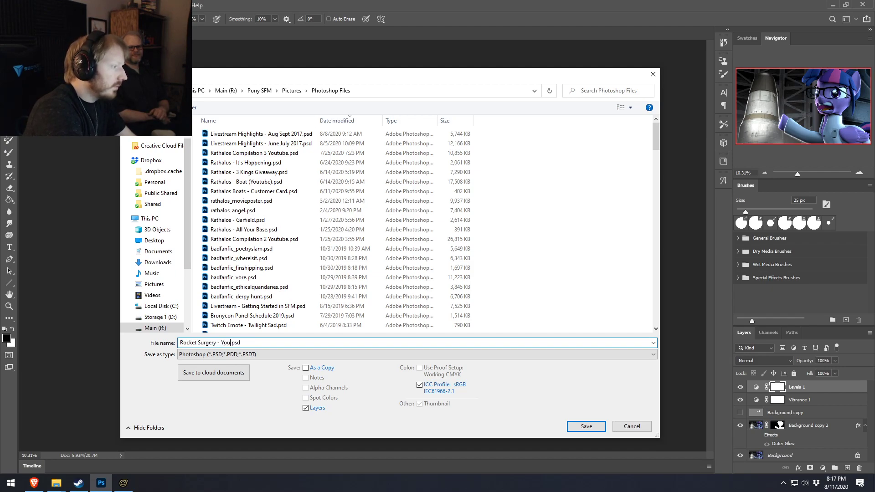
type("Surgery - Youtube")
key("Return")
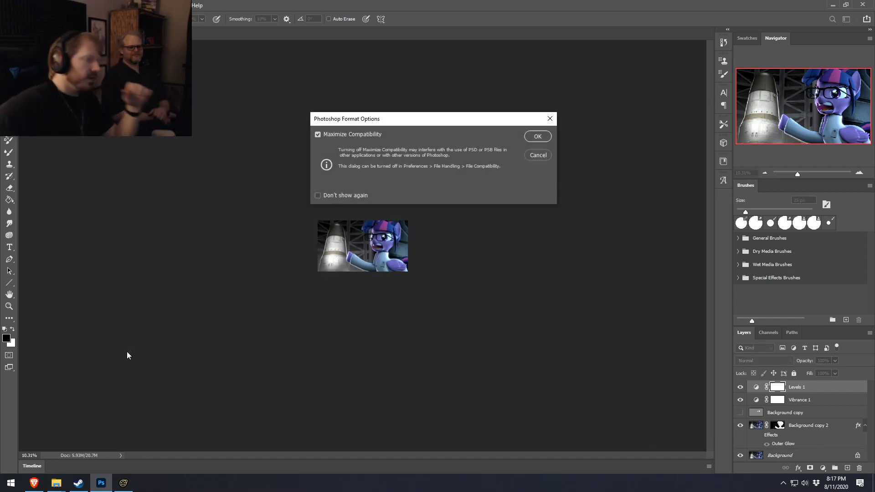
left_click(547, 135)
Start saving another version of the image in JPEG format
left_click(17, 6)
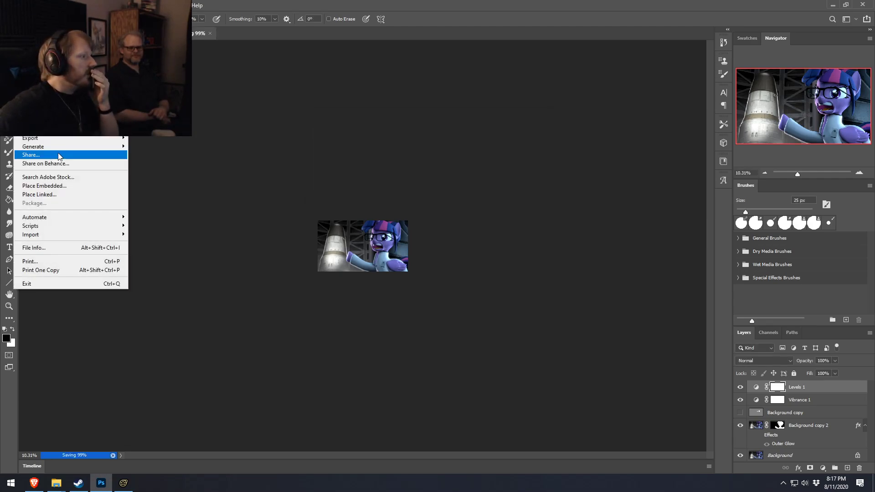
left_click(50, 118)
left_click(195, 354)
left_click(193, 263)
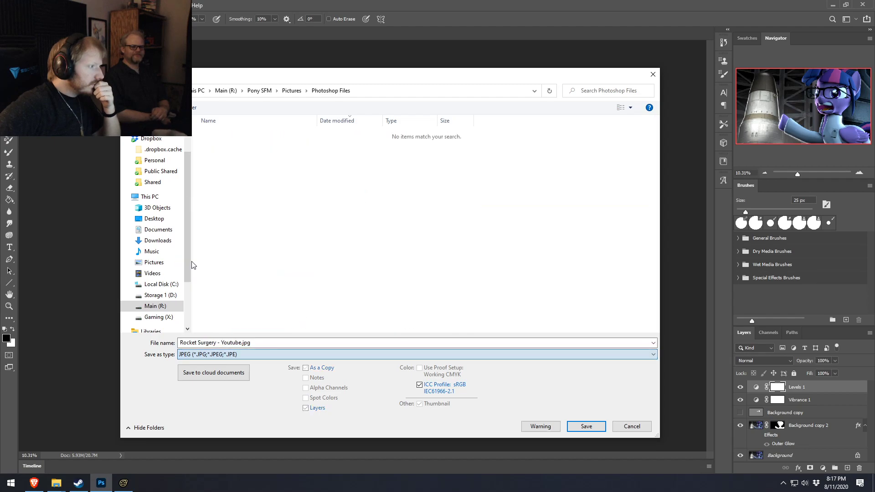
Save "Rocket Surgery - Youtube.jpg" into the Pony SFM > Pictures folder with quality 12 and Baseline ("Standard") format
scroll(165, 139, "up", 2)
left_click(156, 150)
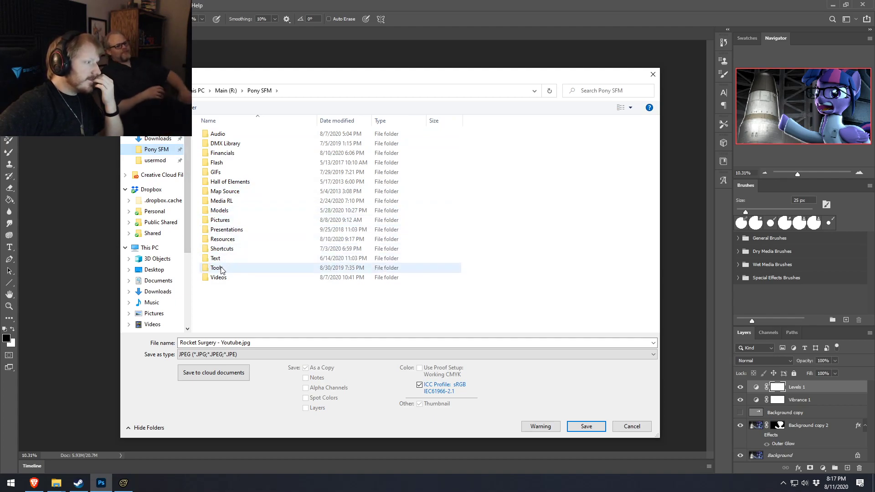
left_click(225, 223)
double_click(224, 223)
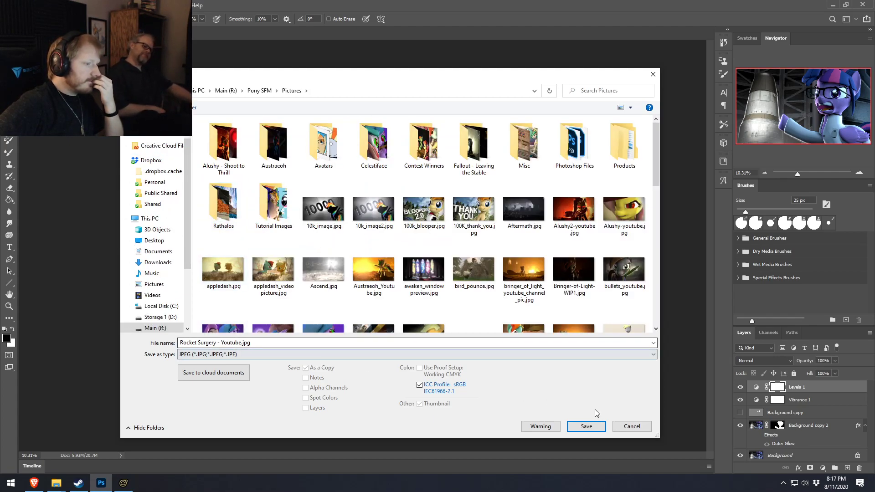
left_click(586, 426)
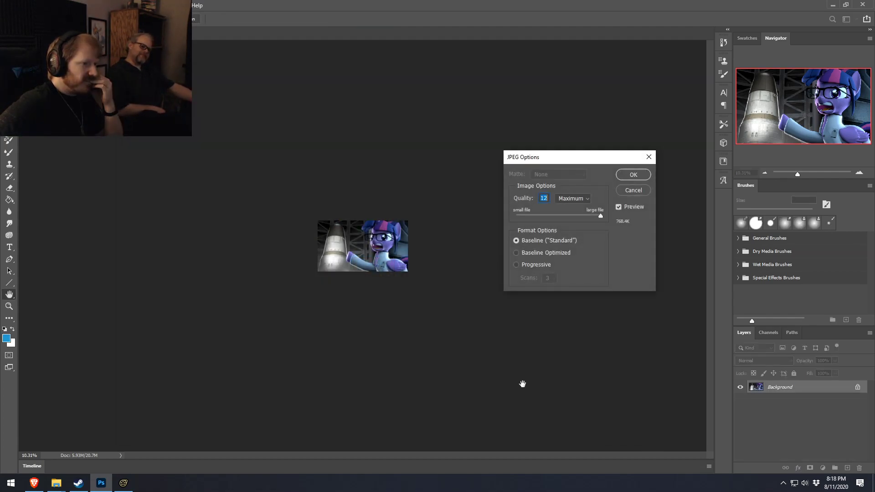
left_click(633, 175)
Switch to File Explorer and open "Rocket Surgery - Youtube.jpg" from the Pony SFM > Pictures folder
left_click(55, 484)
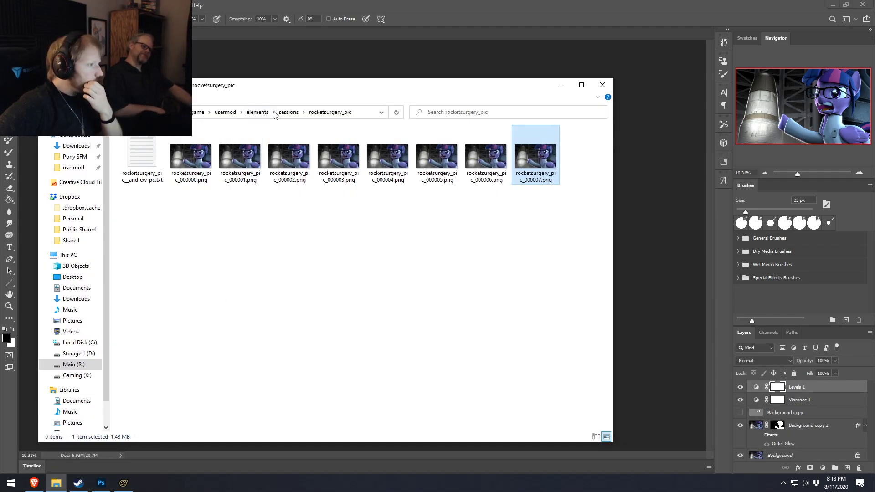
left_click(75, 157)
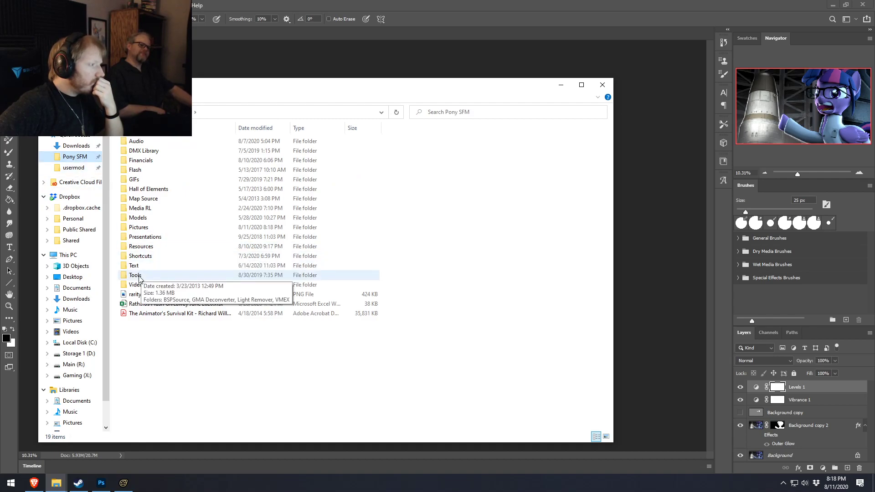
double_click(139, 228)
scroll(262, 253, "down", 15)
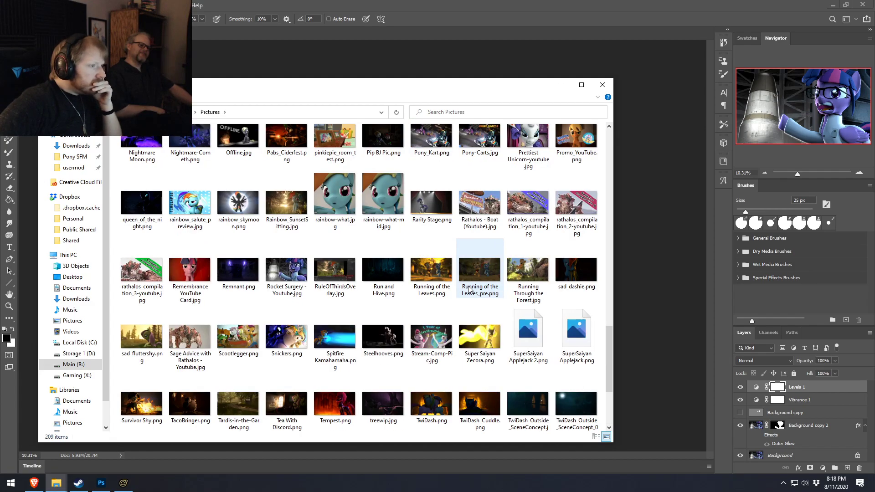
double_click(292, 274)
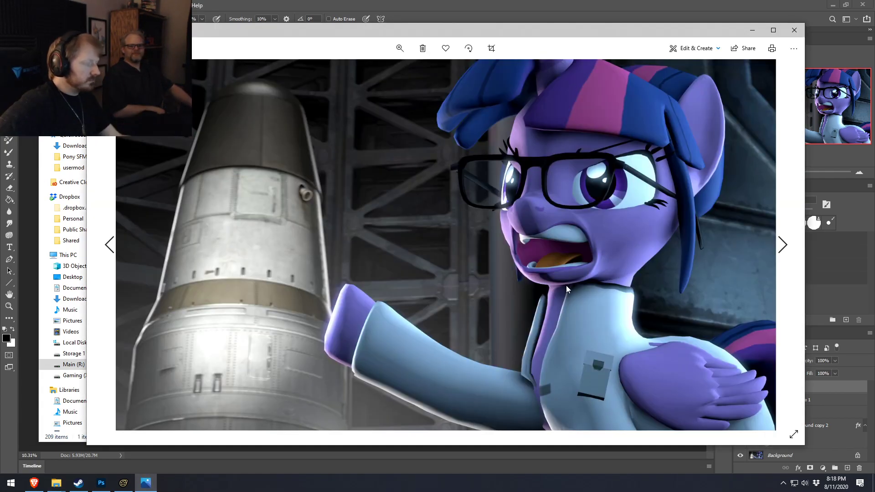
Examine the exported JPEG at full and reduced window size, and close the viewer
scroll(609, 276, "down", 1)
scroll(610, 276, "up", 1)
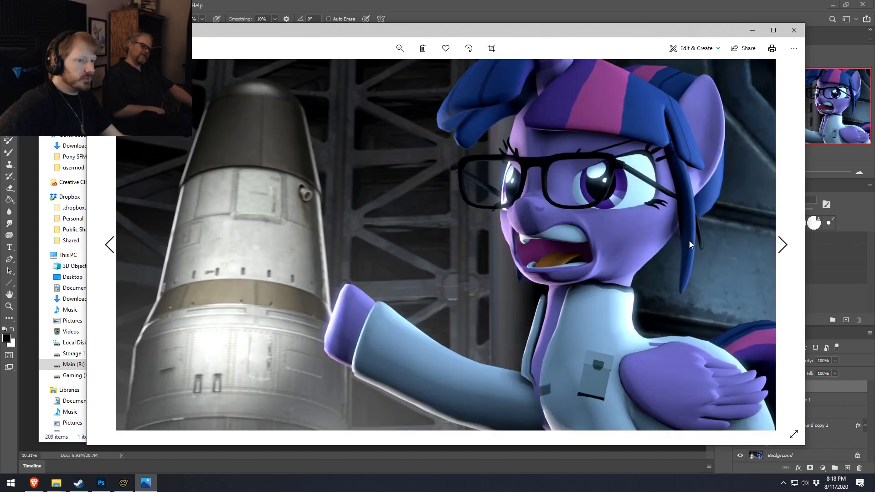
left_click_drag(807, 24, 236, 293)
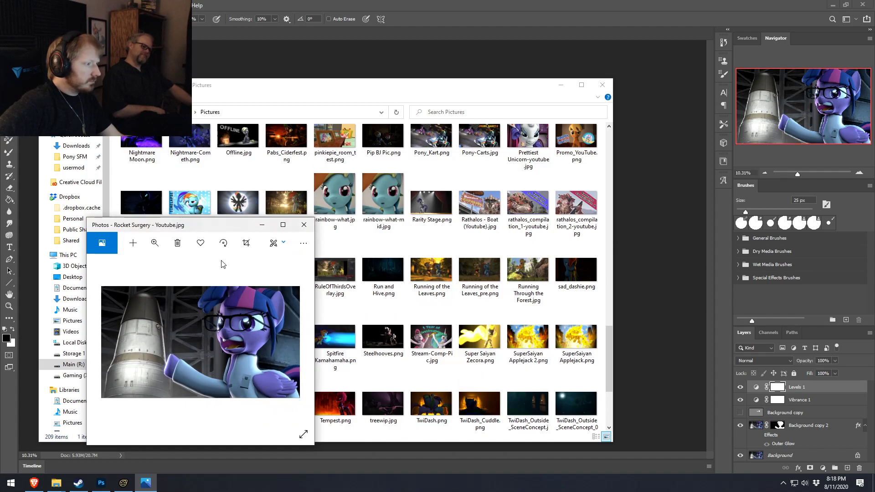
left_click_drag(232, 225, 444, 118)
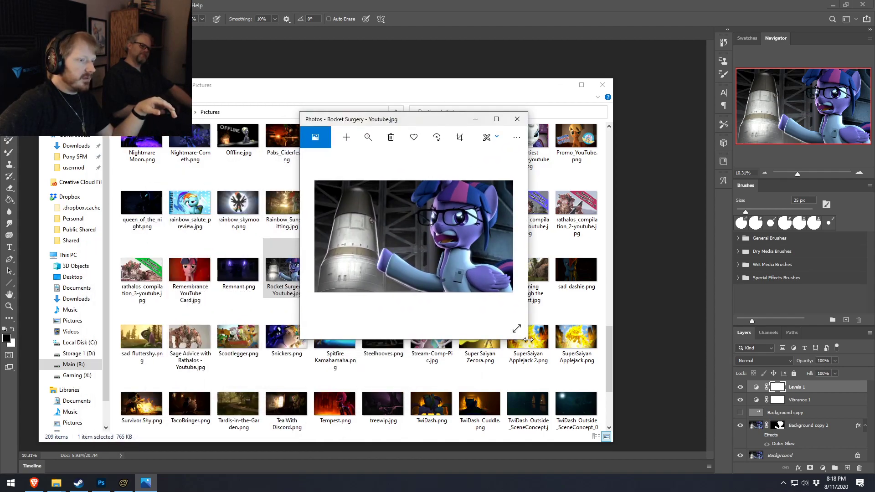
left_click(517, 119)
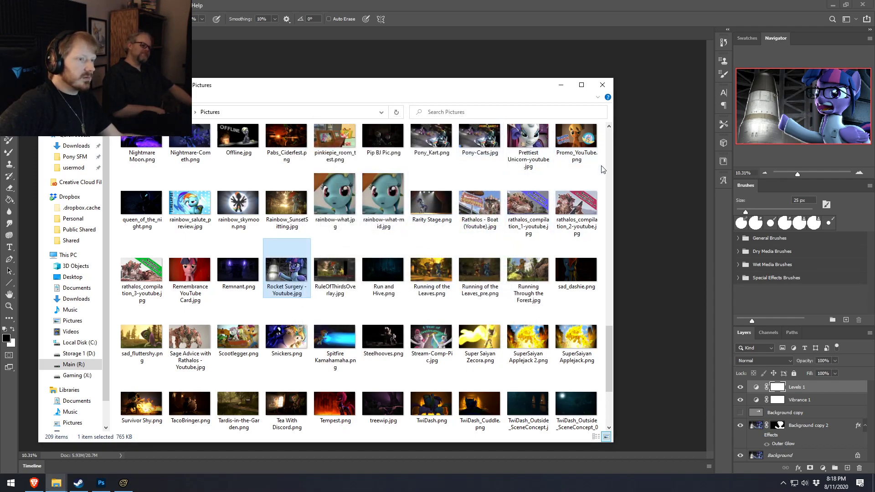
Widen the Pictures folder window and show its files as medium icons
left_click_drag(615, 135, 773, 135)
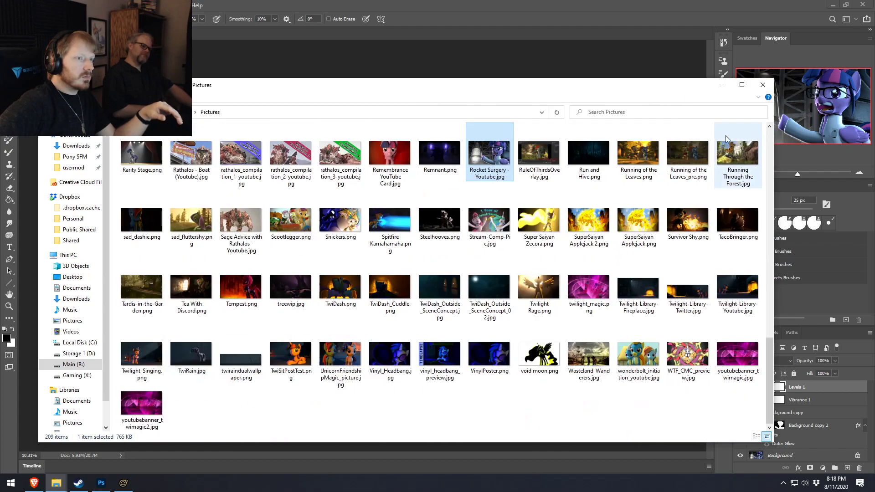
right_click(486, 414)
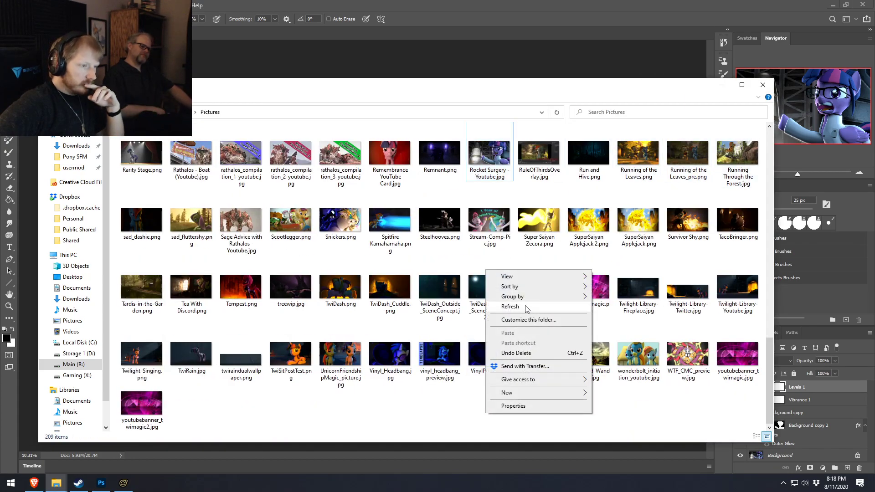
mouse_move(521, 276)
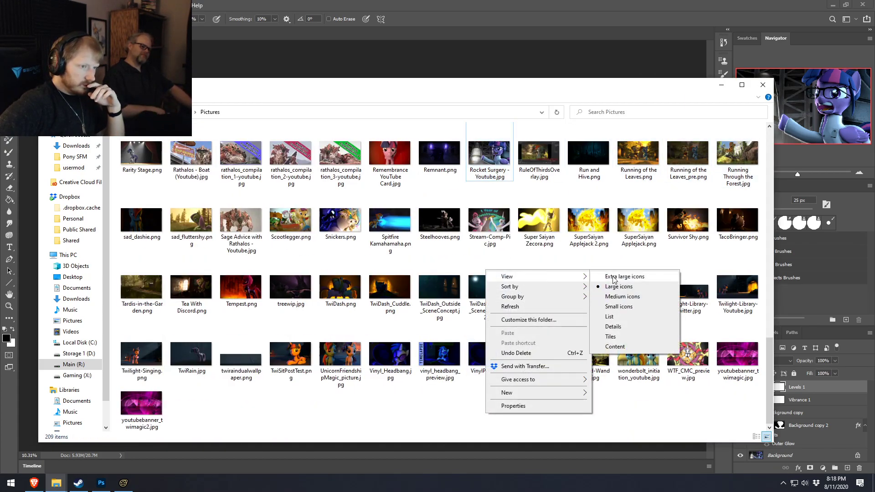
left_click(611, 297)
Show the Pictures folder as extra large icons and compare the "Rocket Surgery - Youtube.jpg" thumbnail with its neighbours
right_click(539, 410)
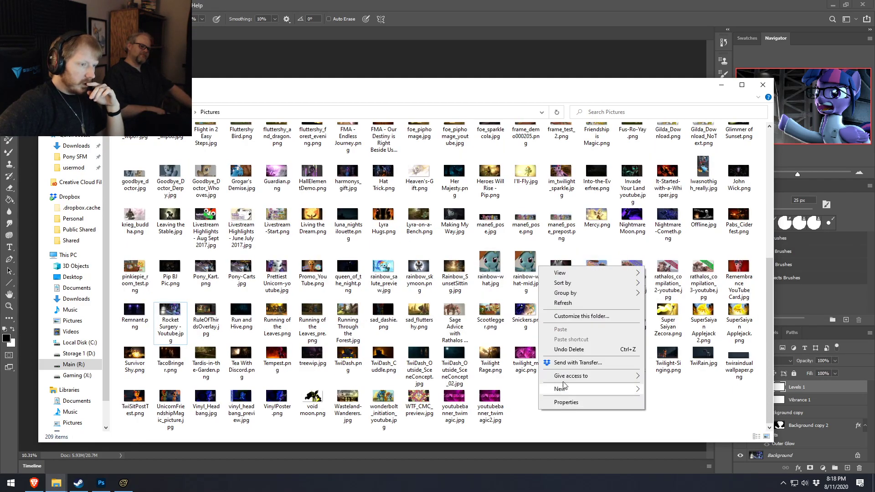
mouse_move(569, 275)
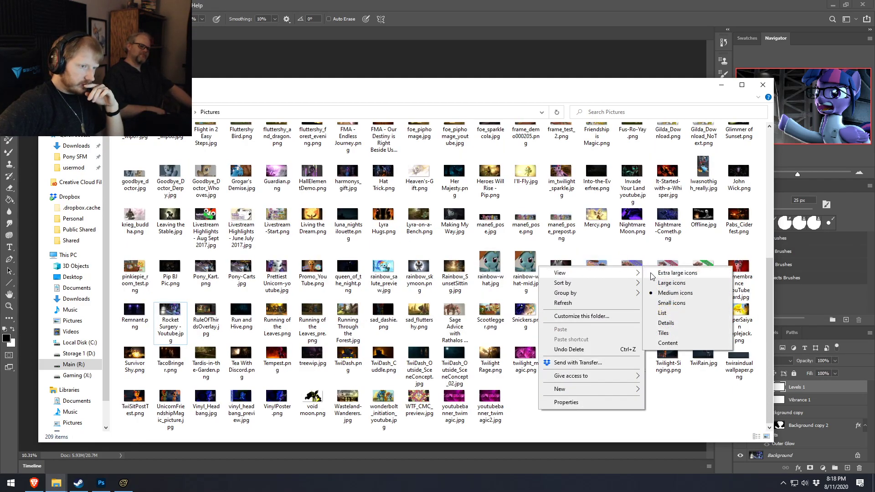
left_click(652, 273)
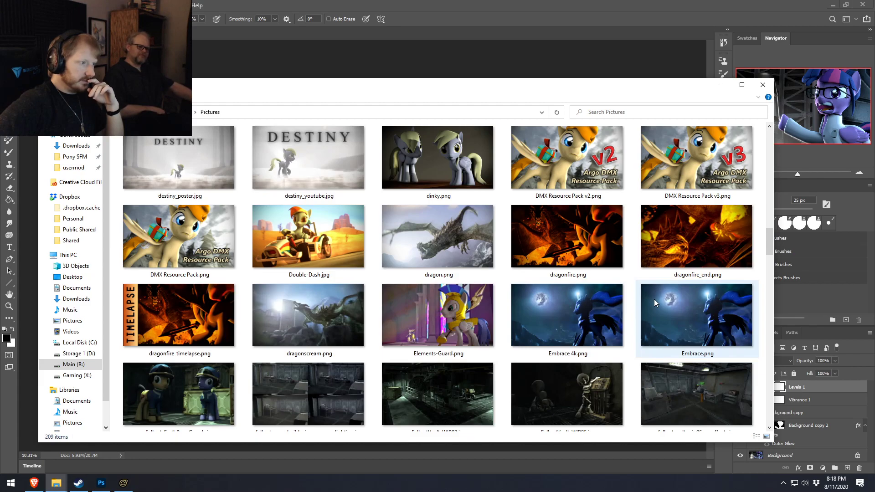
scroll(654, 299, "down", 10)
scroll(656, 302, "down", 3)
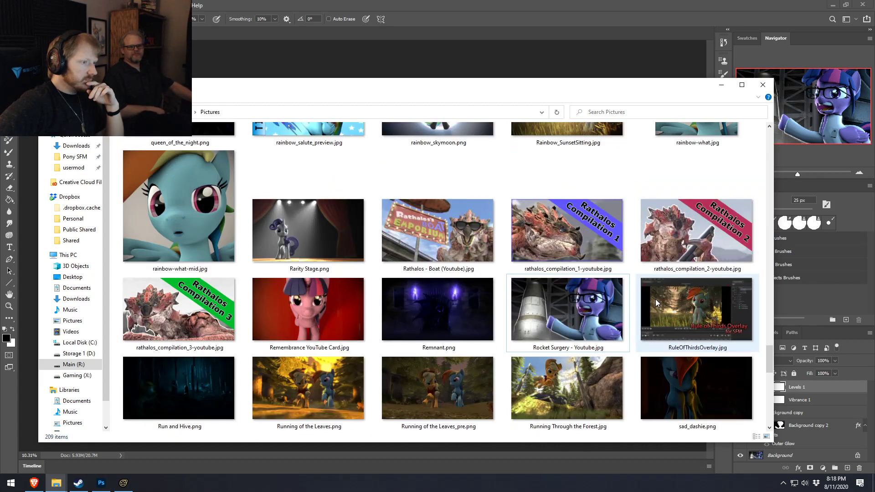
scroll(655, 299, "up", 2)
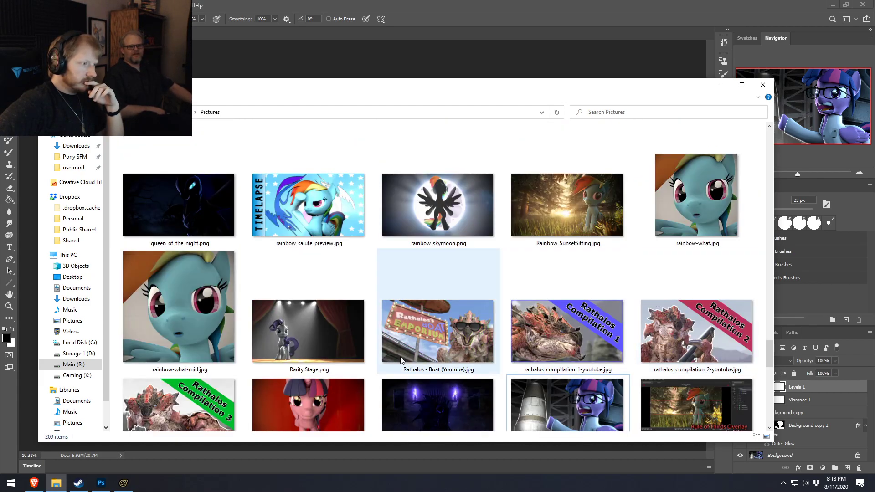
scroll(436, 357, "down", 2)
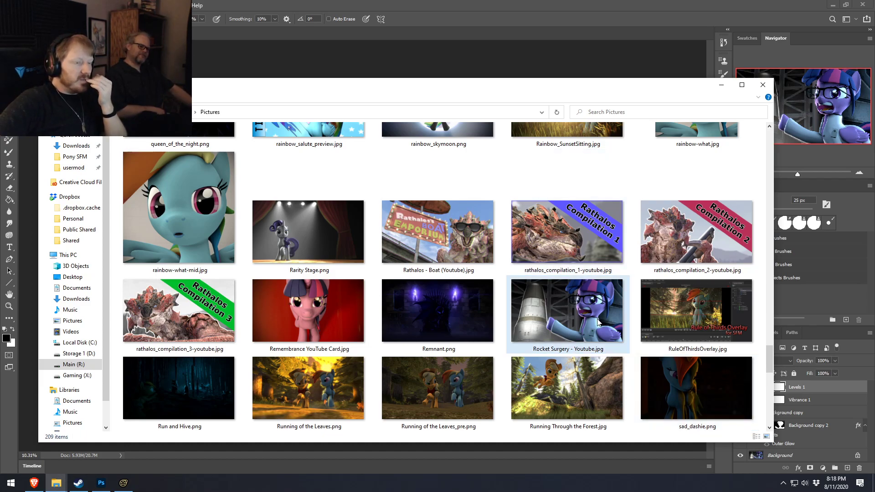
Switch back to Photoshop and select the Background copy 2 layer
left_click(124, 483)
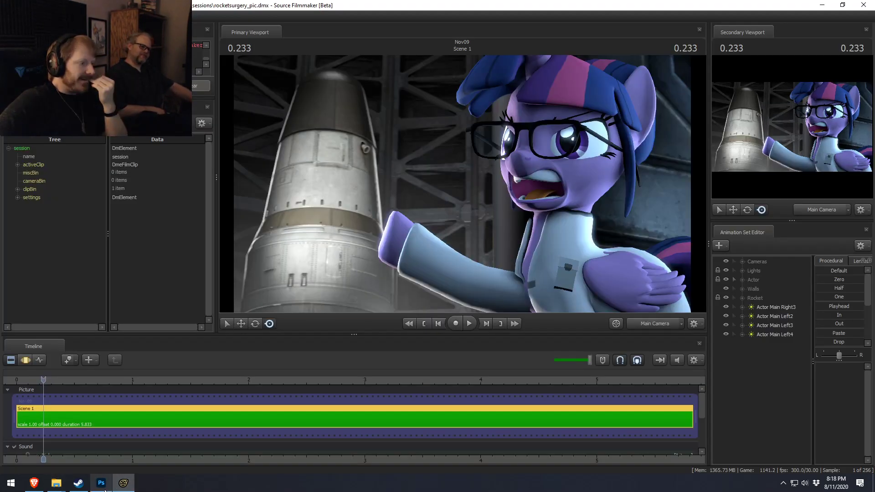
left_click(102, 483)
left_click(101, 484)
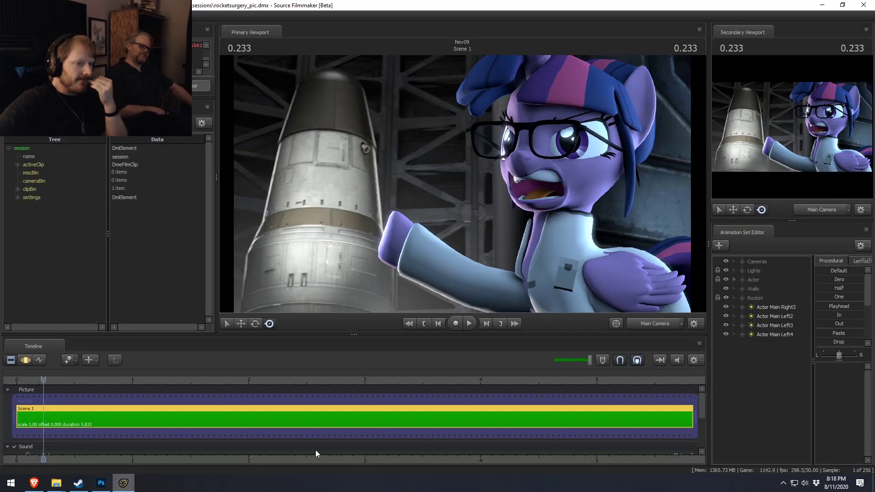
left_click(101, 483)
left_click(818, 431)
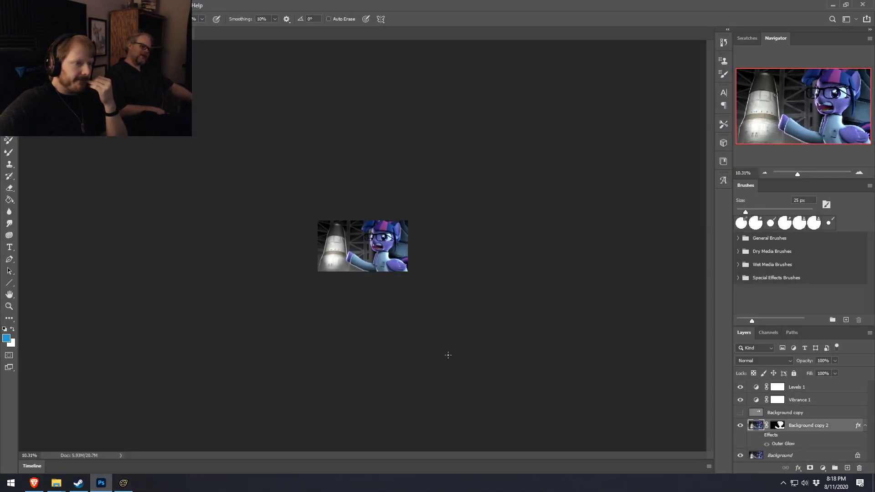
Apply a Brightness/Contrast adjustment to Background copy 2 with brightness 18 and contrast 3, and check it at different sizes
key("ctrl+plus")
key("ctrl+plus")
key("ctrl+plus")
key("ctrl+plus")
key("ctrl+plus")
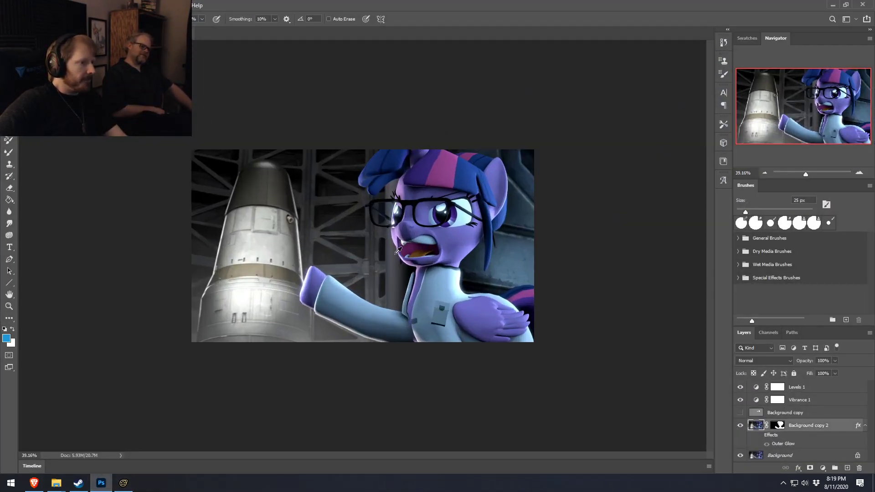
key("alt+i")
key("j")
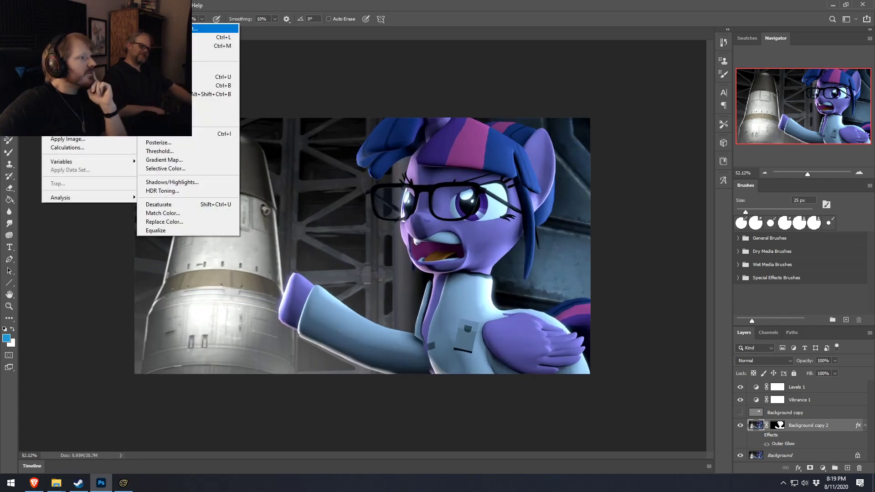
key("Down")
key("Return")
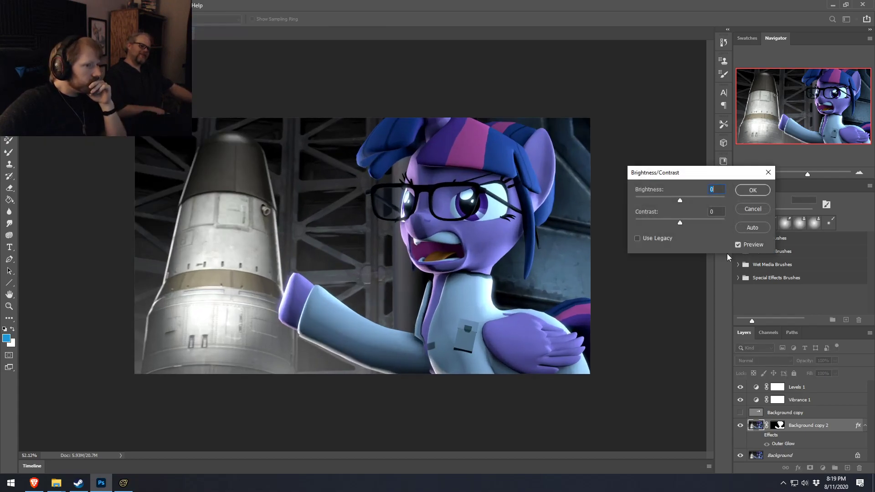
mouse_move(684, 220)
left_mouse_down()
mouse_move(688, 201)
mouse_move(696, 201)
mouse_move(689, 205)
left_mouse_up()
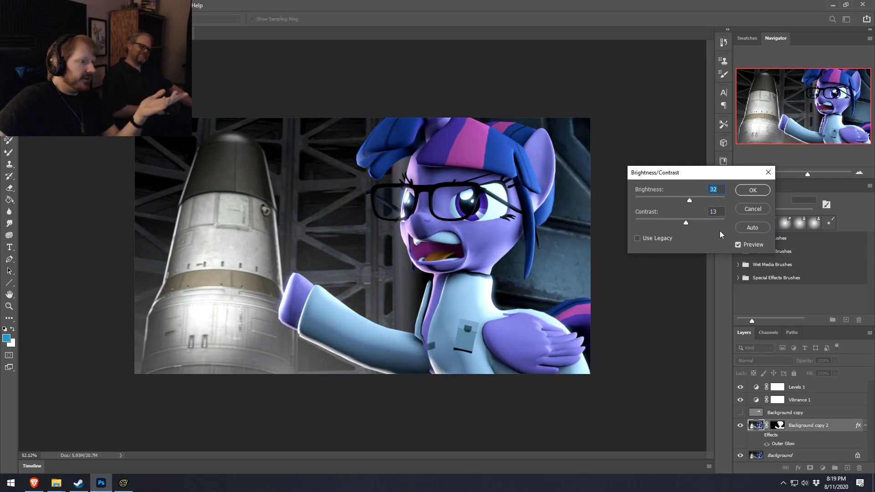
left_click(754, 190)
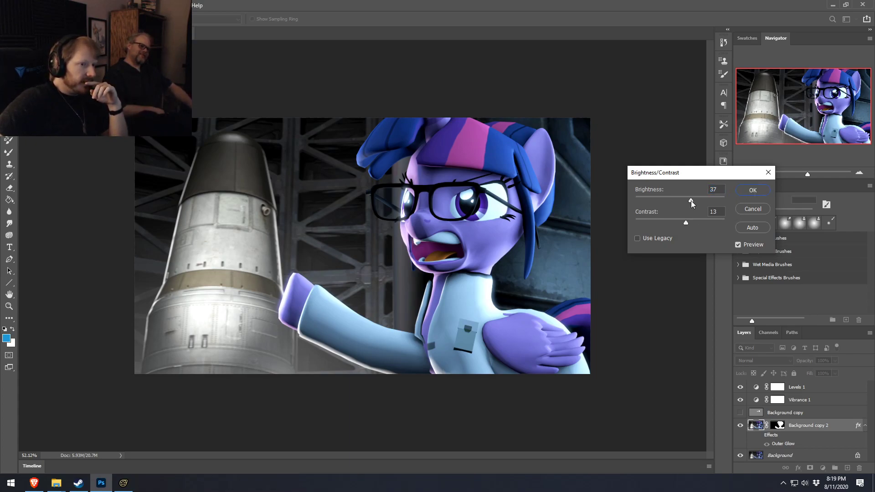
left_click_drag(687, 200, 681, 230)
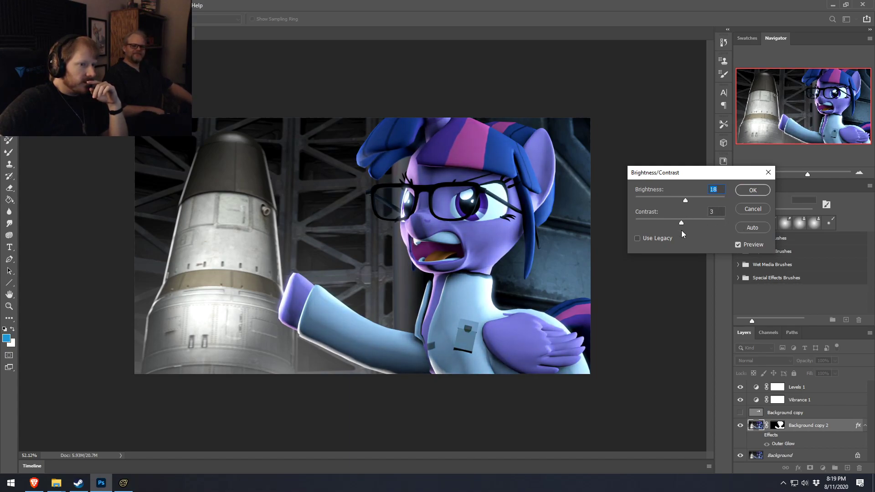
left_click(752, 191)
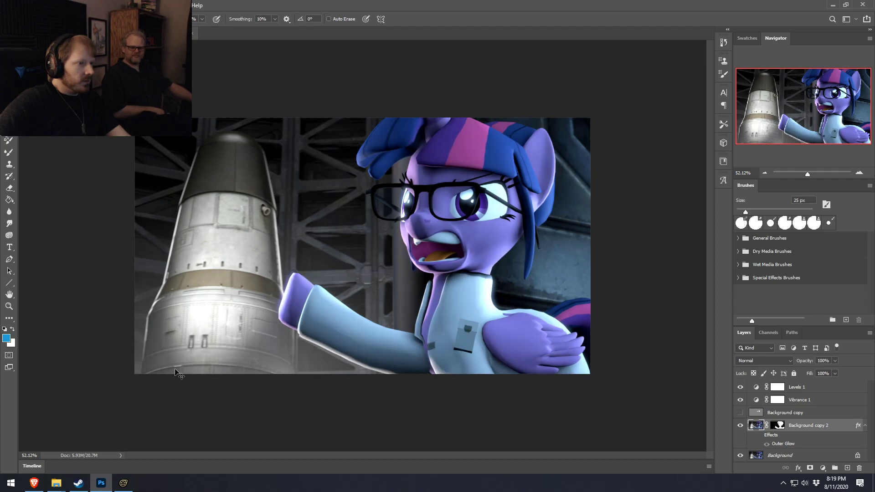
scroll(350, 326, "down", 5, "alt")
scroll(352, 328, "up", 4, "alt")
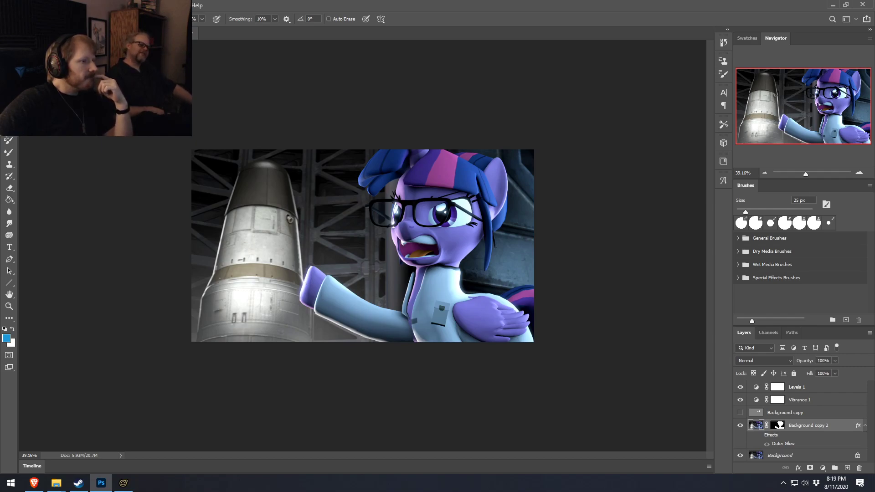
Add a Brightness/Contrast adjustment layer above Background copy 2, keeping the default name and Normal mode
key("alt+f")
key("Escape")
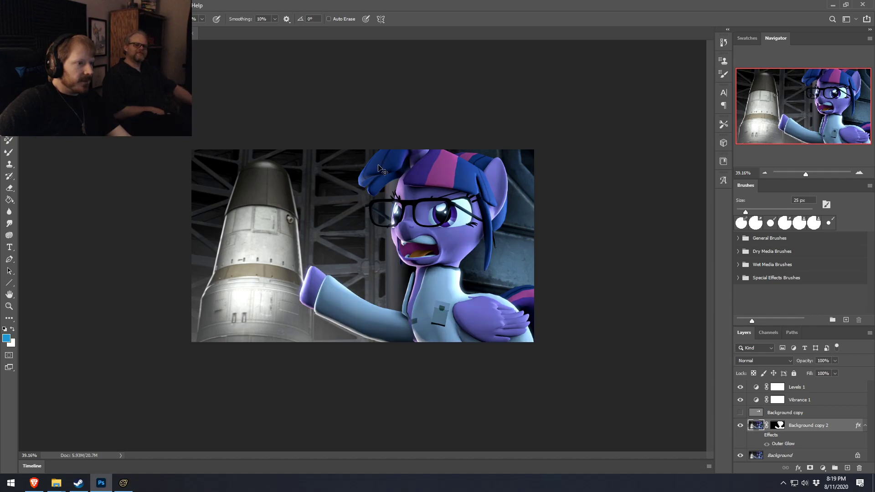
left_click(50, 6)
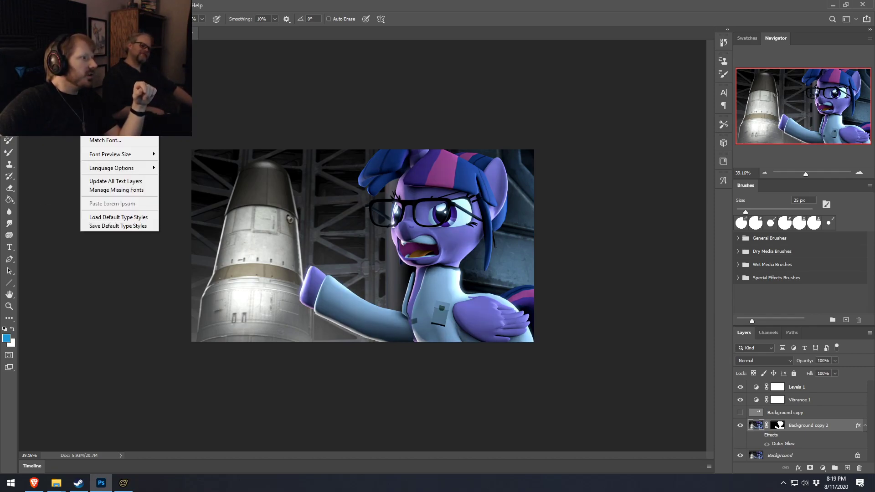
mouse_move(71, 5)
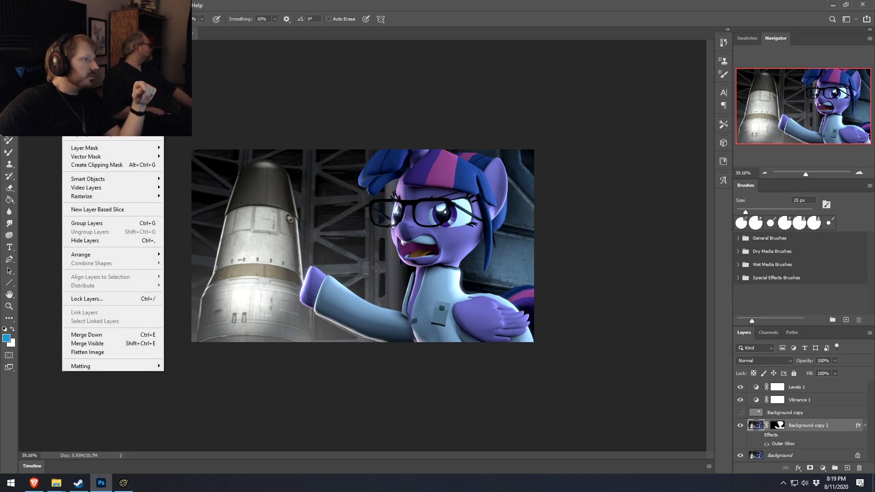
mouse_move(101, 126)
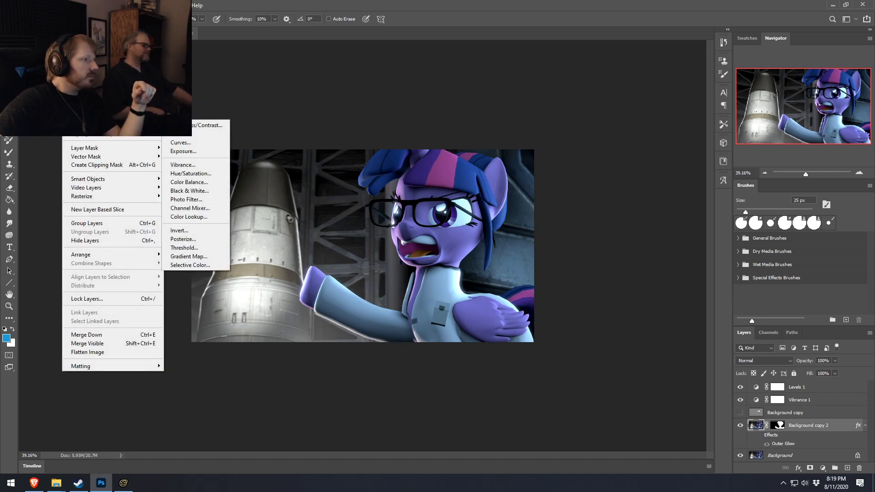
left_click(216, 125)
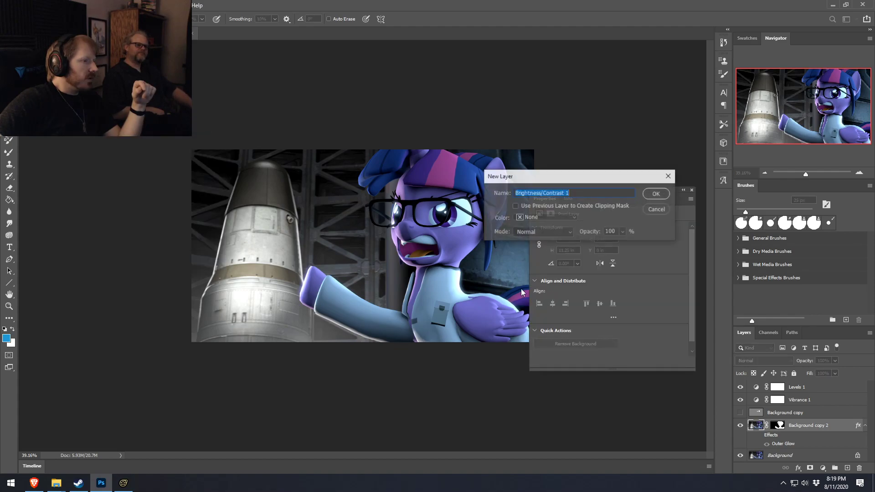
left_click(658, 196)
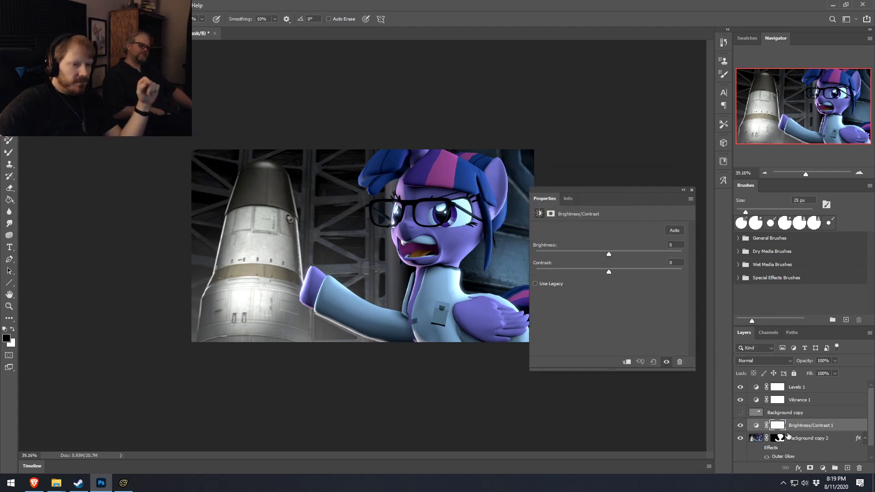
Try to attach the Brightness/Contrast adjustment layer to the Background copy 2 layer only
left_click_drag(846, 429, 841, 436, "alt")
key("ctrl+z")
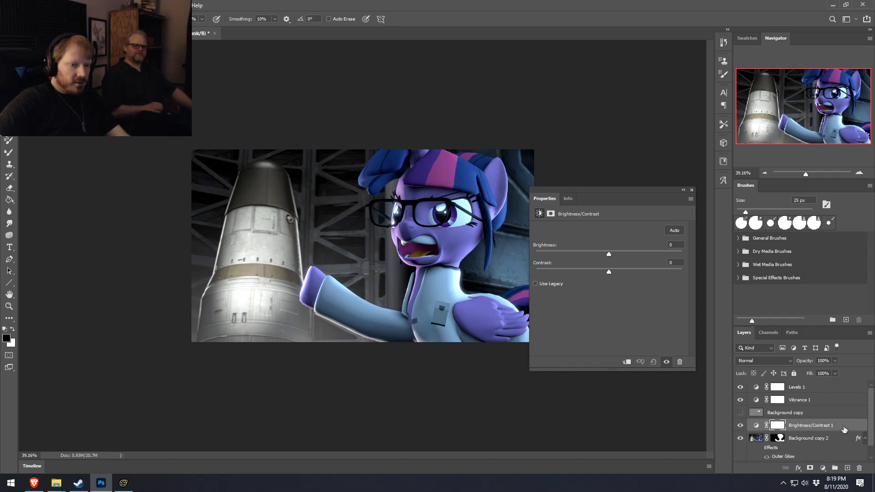
left_click_drag(846, 430, 838, 440)
scroll(819, 427, "down", 1)
right_click(838, 412)
left_click(822, 425)
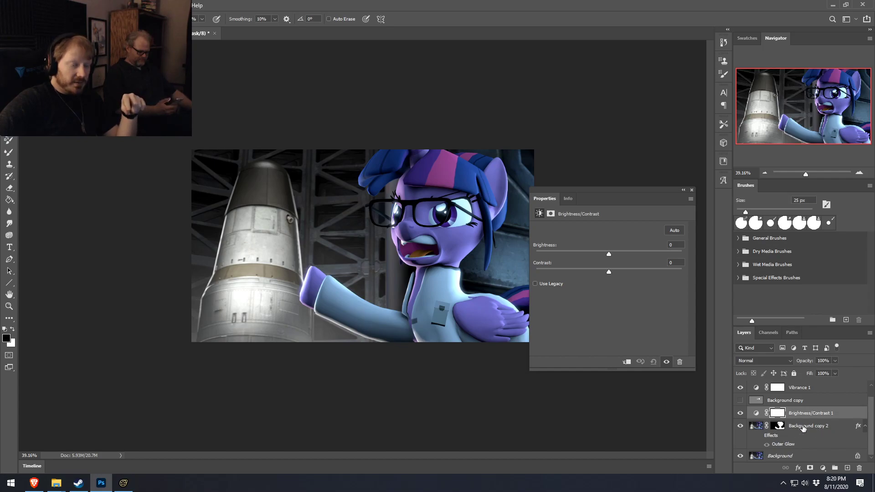
Delete the Brightness/Contrast adjustment layer and close its properties
right_click(840, 412)
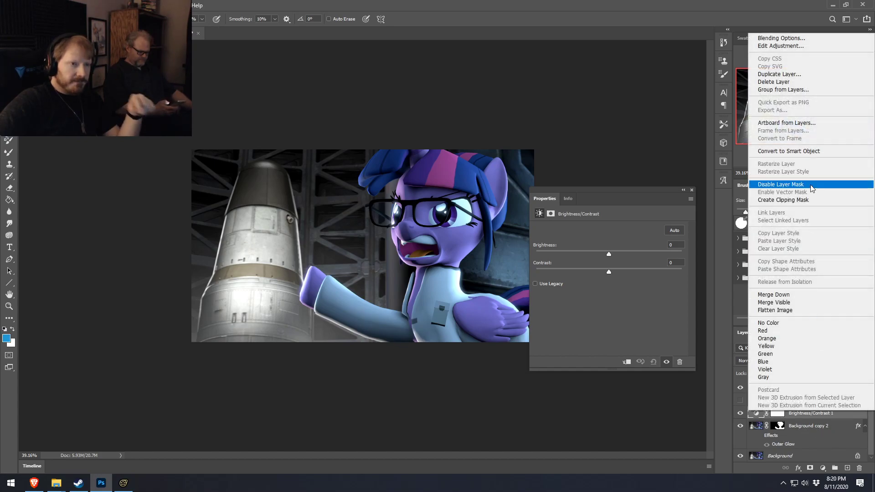
left_click(773, 81)
left_click(401, 182)
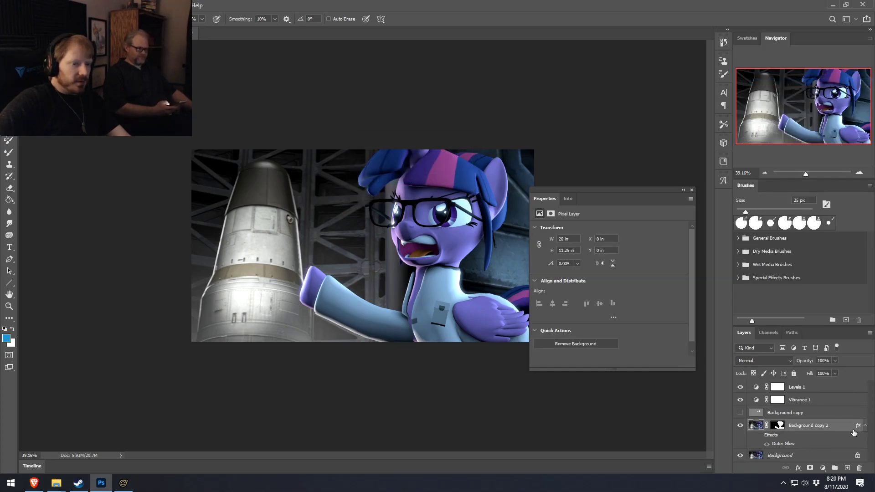
left_click(692, 190)
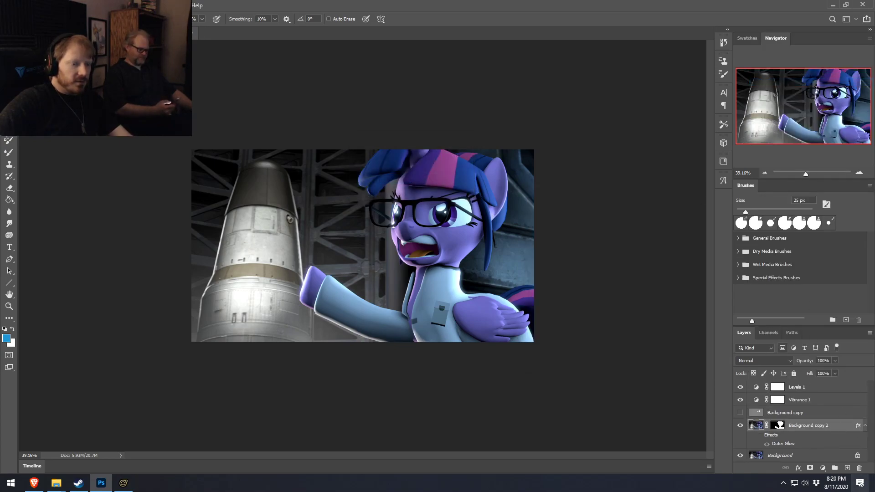
Duplicate the Background copy 2 layer under the suggested name and hide the original
right_click(825, 445)
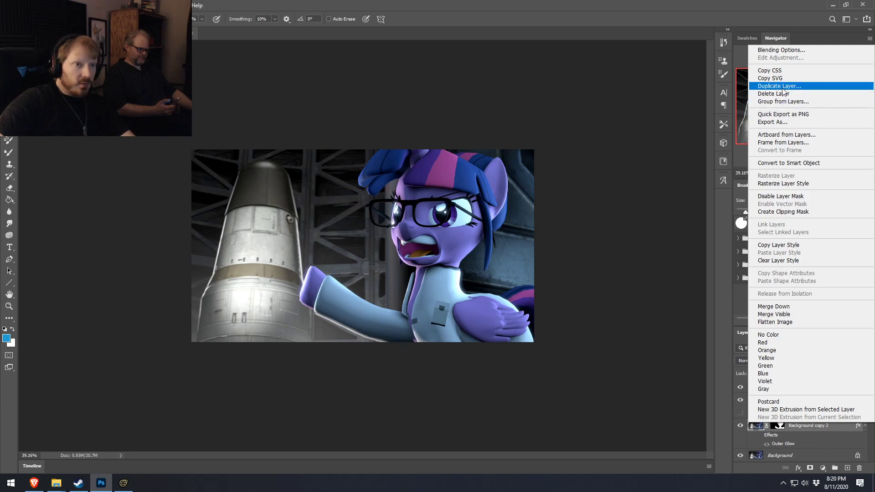
left_click(816, 86)
key("Return")
left_click(742, 456)
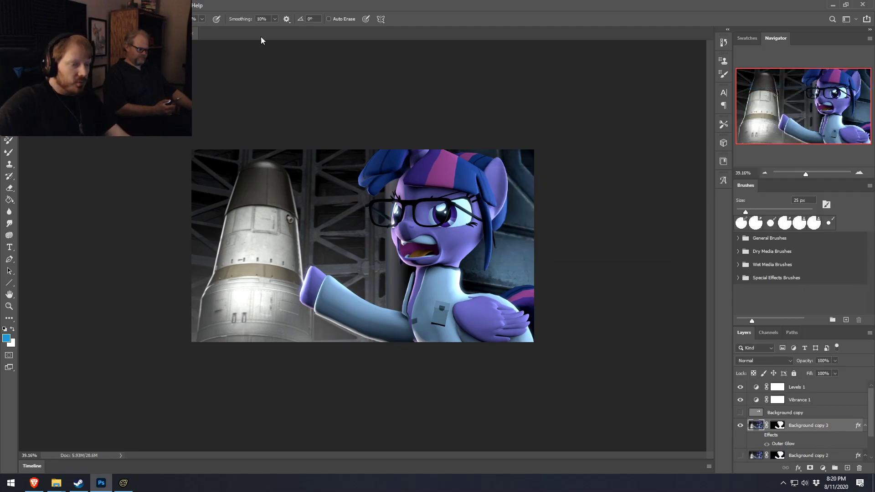
Apply Brightness 17 and Contrast 5 directly to the Background copy 3 layer and save the PSD
left_click(50, 5)
mouse_move(68, 25)
left_click(157, 27)
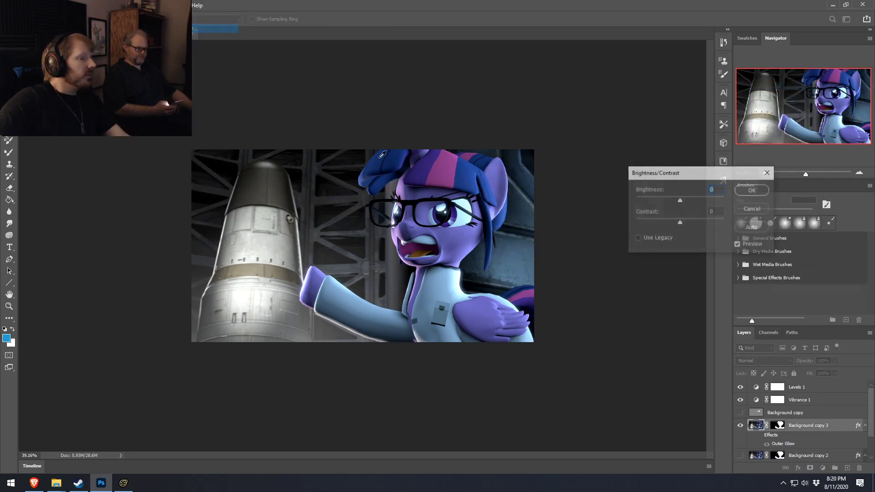
left_click_drag(680, 201, 682, 229)
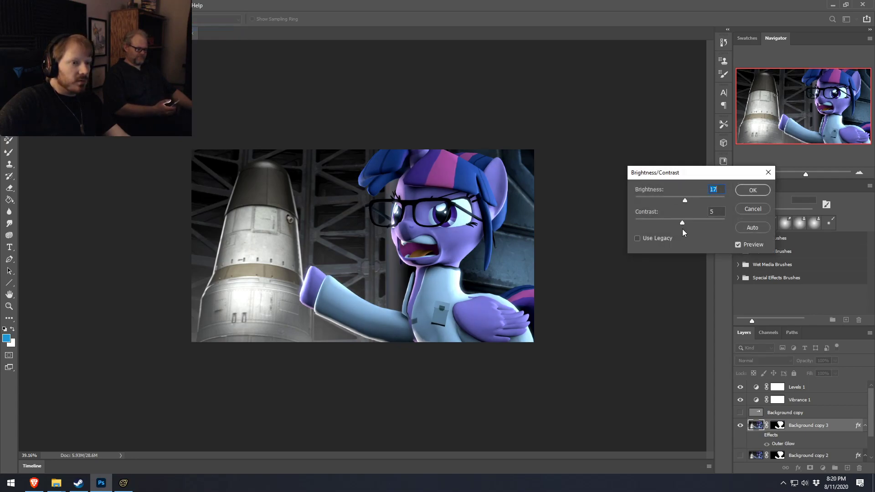
left_click(753, 191)
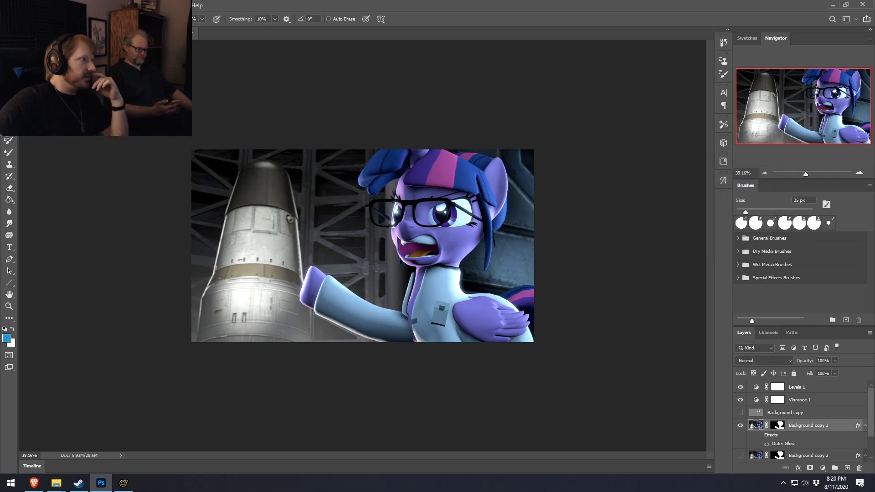
left_click(8, 5)
left_click(30, 107)
Save a JPEG copy as Rocket Surgery - Youtube.jpg in the Pictures folder, replacing the existing file and accepting the JPEG options
left_click(19, 6)
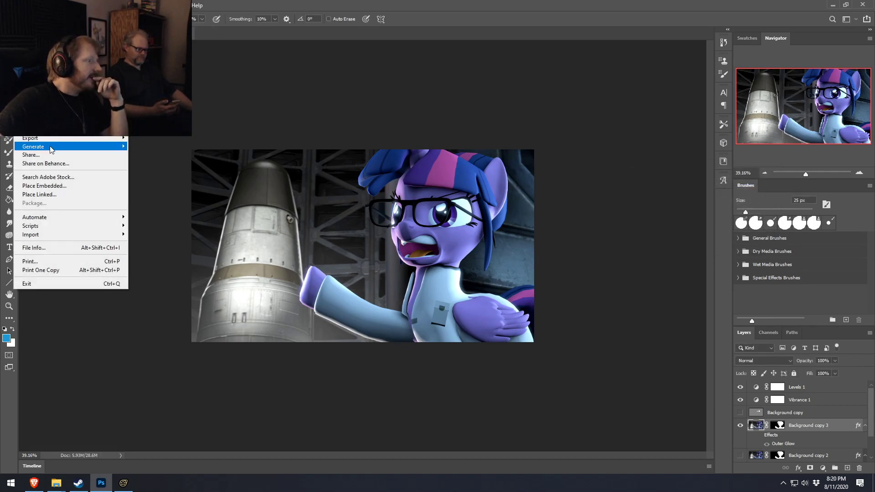
left_click(34, 116)
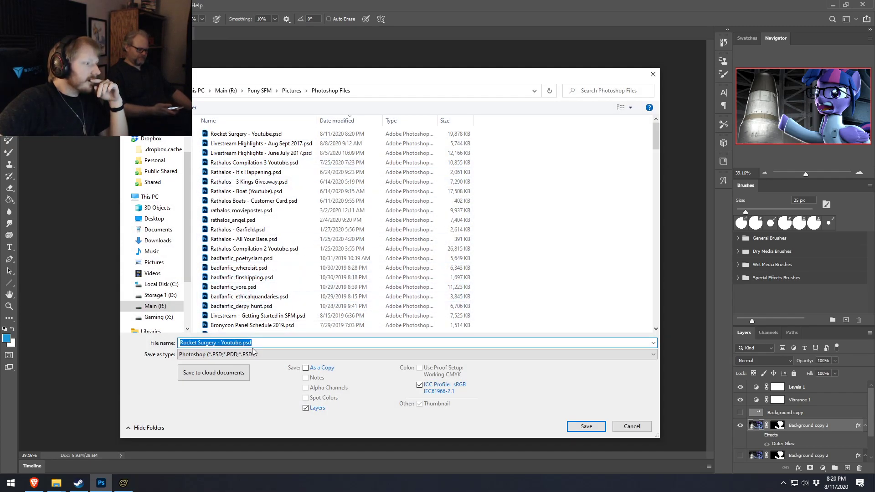
left_click(194, 354)
left_click(196, 264)
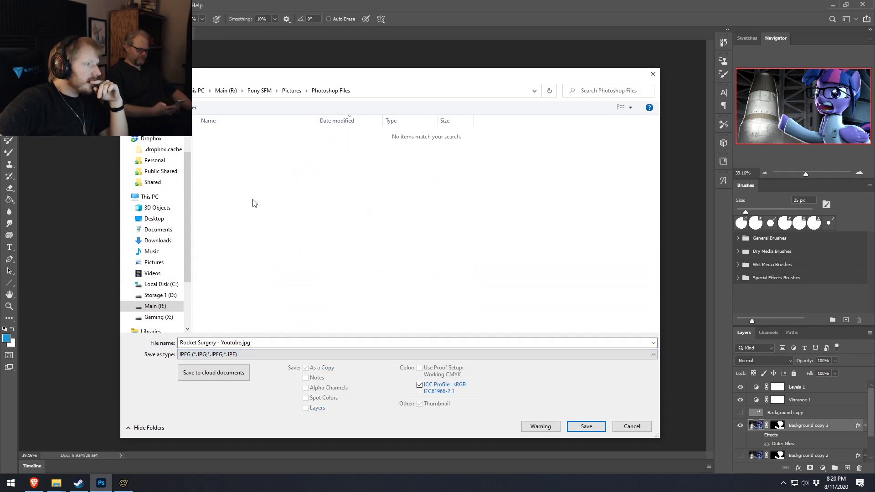
left_click(292, 90)
scroll(496, 296, "down", 10)
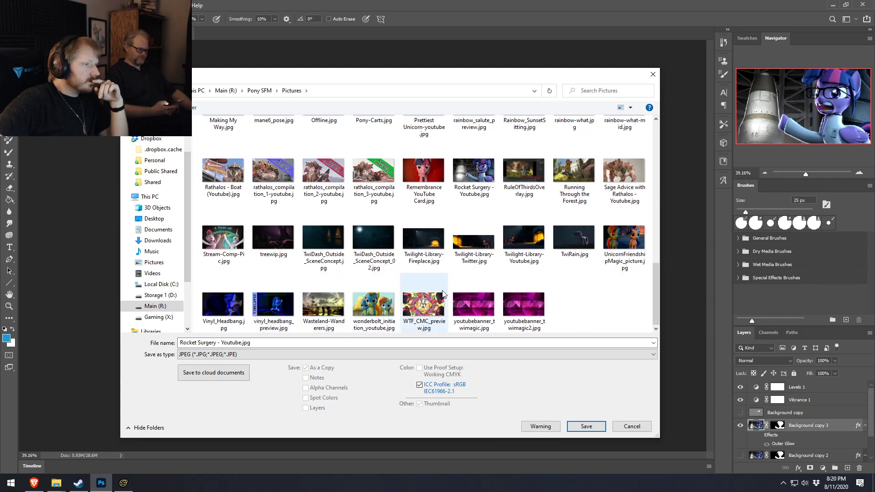
left_click(586, 426)
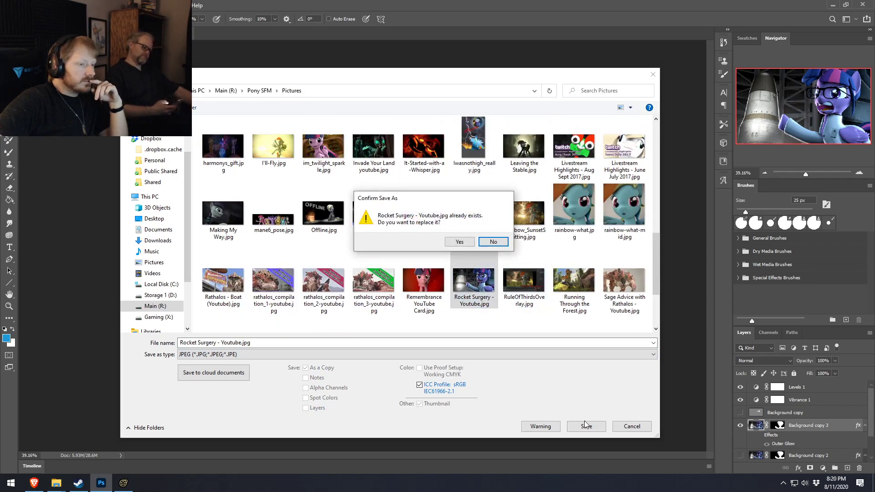
key("y")
left_click(625, 175)
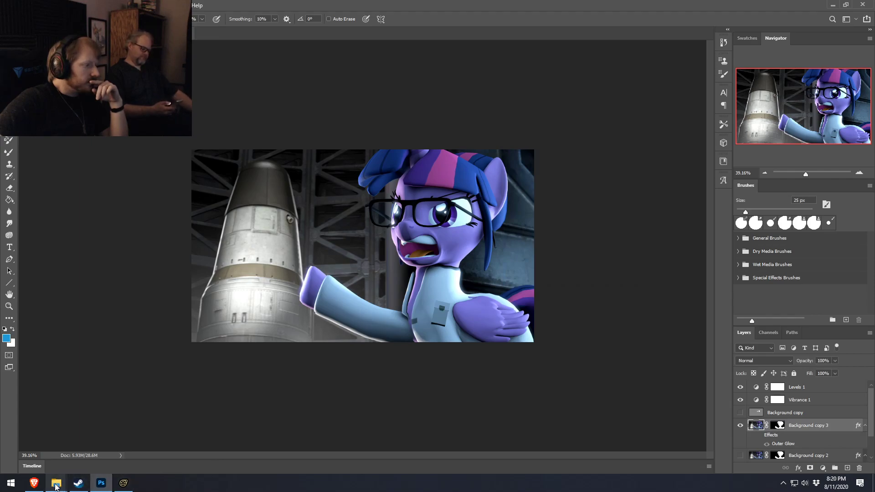
Switch to the Pictures folder in File Explorer, refresh it and locate Rocket Surgery - Youtube.jpg
left_click(135, 442)
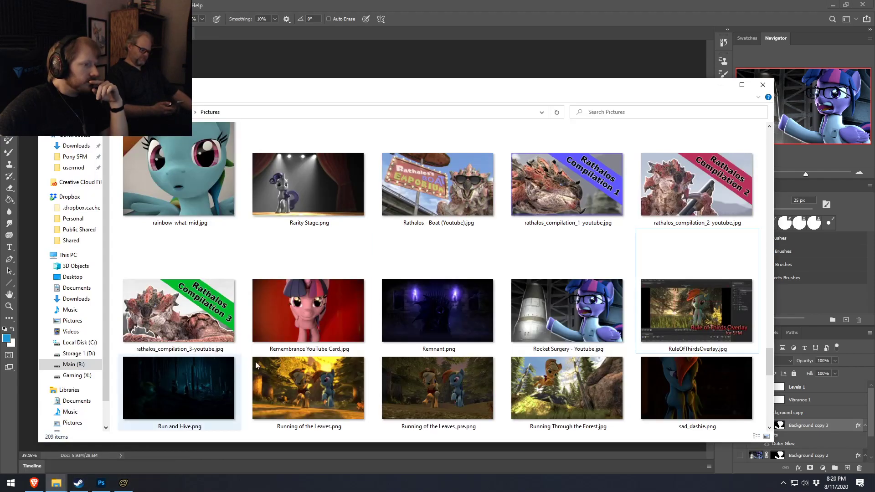
left_click(579, 321)
right_click(633, 325)
left_click(658, 377)
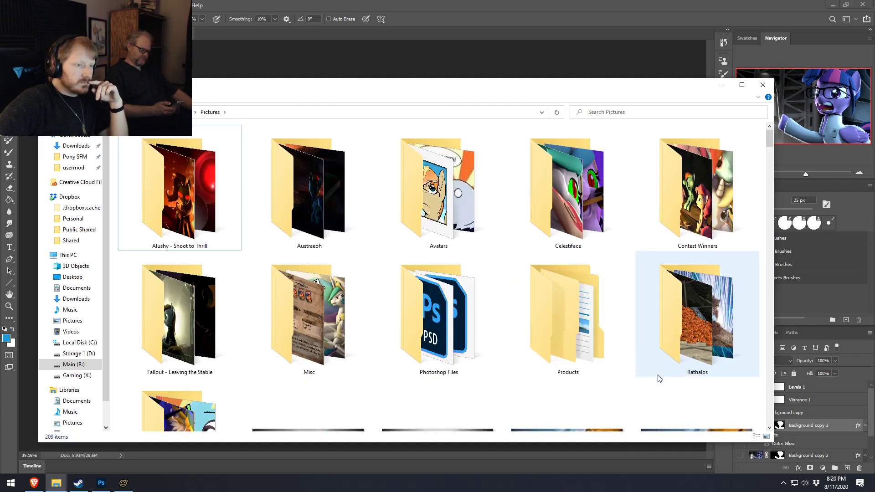
scroll(658, 378, "down", 20)
scroll(579, 354, "down", 20)
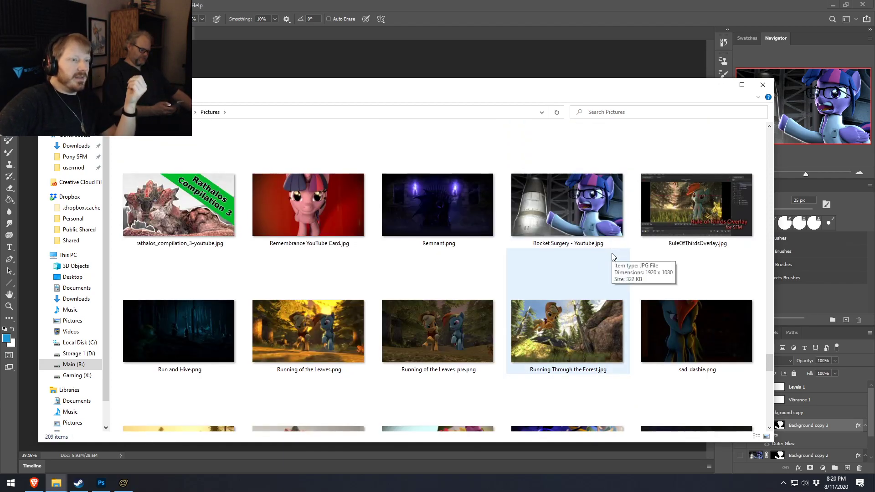
View Rocket Surgery - Youtube.jpg in an enlarged Photos window, and close both the viewer and the Pictures folder
left_click(587, 210)
double_click(587, 209)
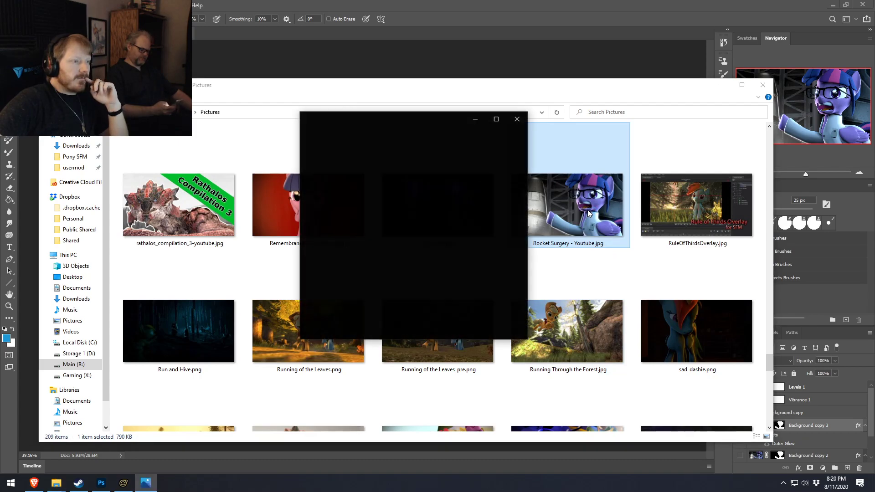
left_click_drag(524, 340, 783, 445)
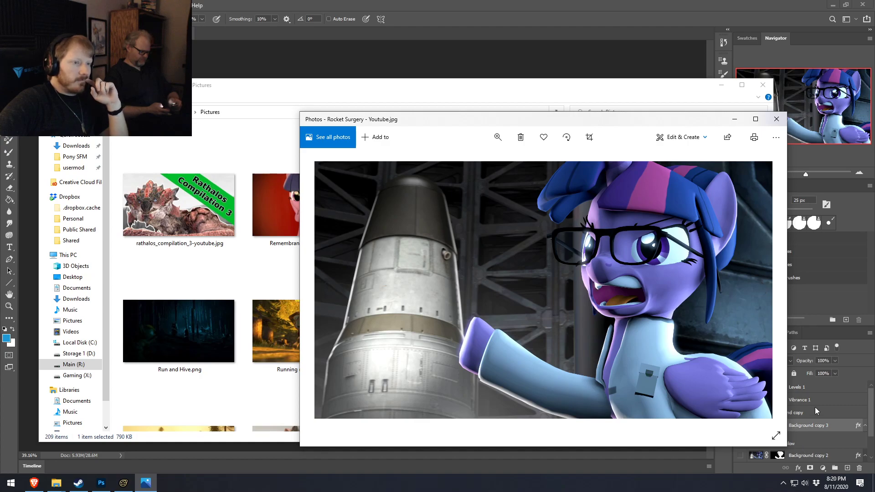
left_click(776, 119)
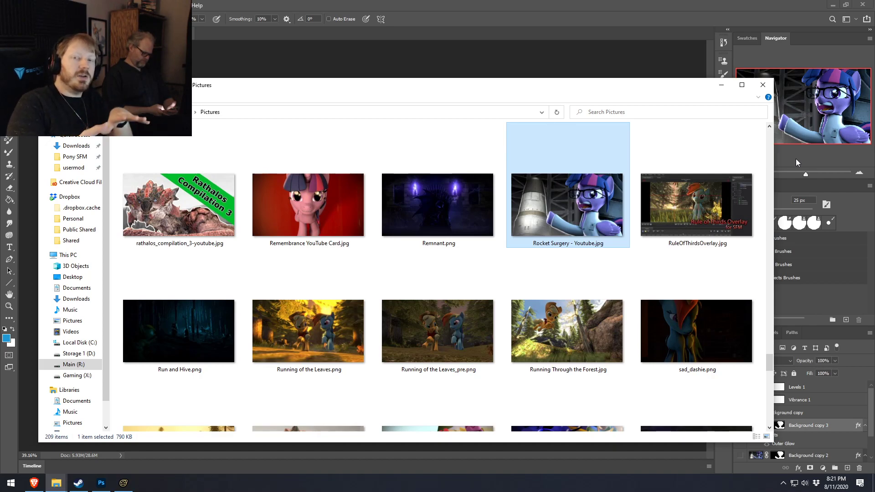
left_click(763, 85)
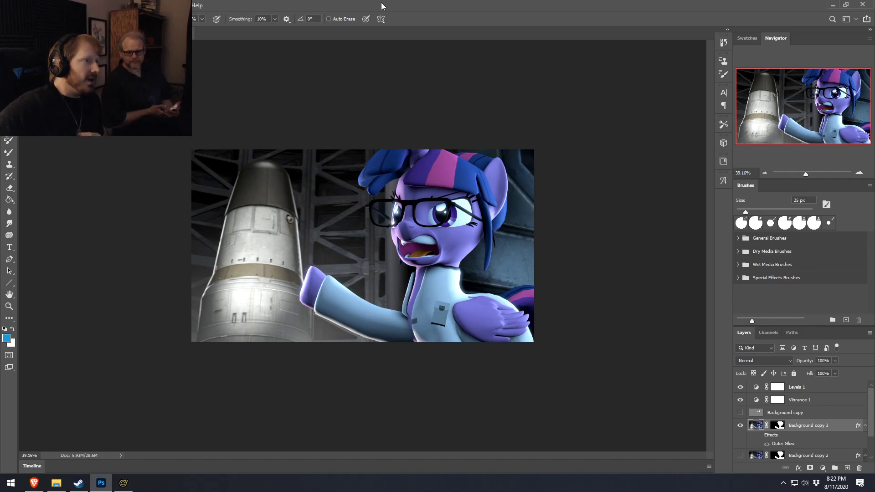
Close the image, quit Photoshop, and close the remaining Steam and Videos folder windows
key("ctrl+w")
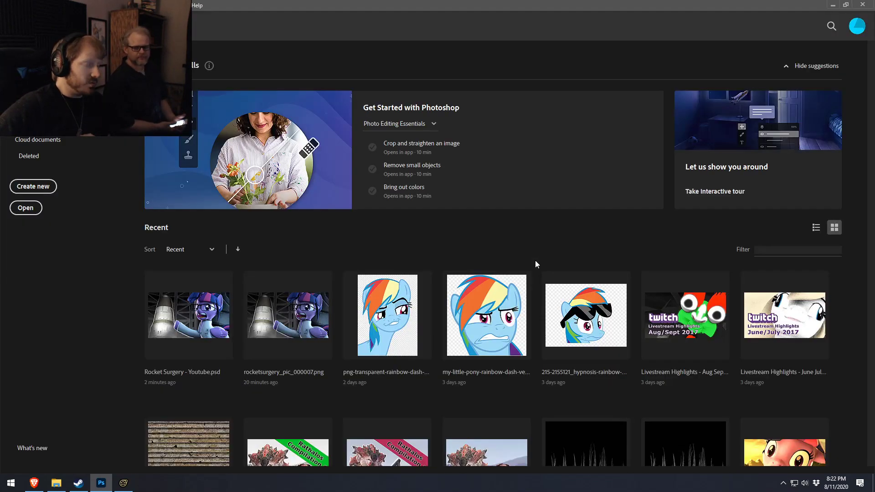
key("ctrl+q")
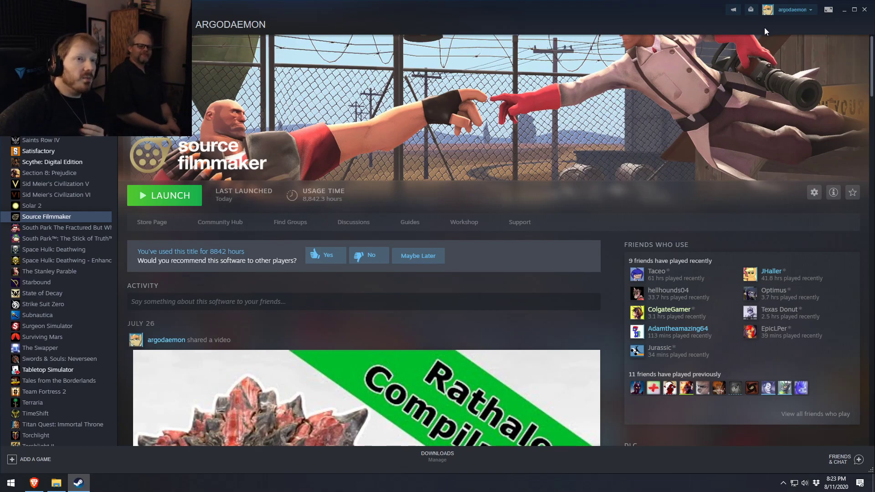
left_click(865, 9)
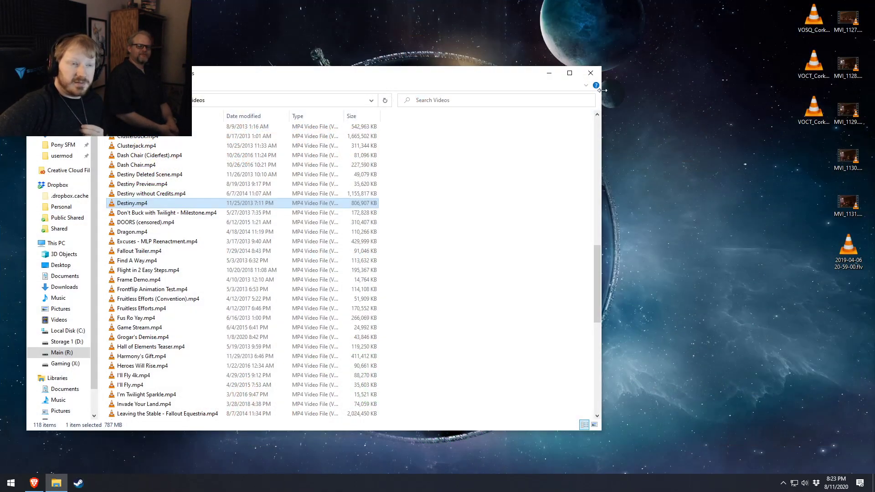
left_click(599, 75)
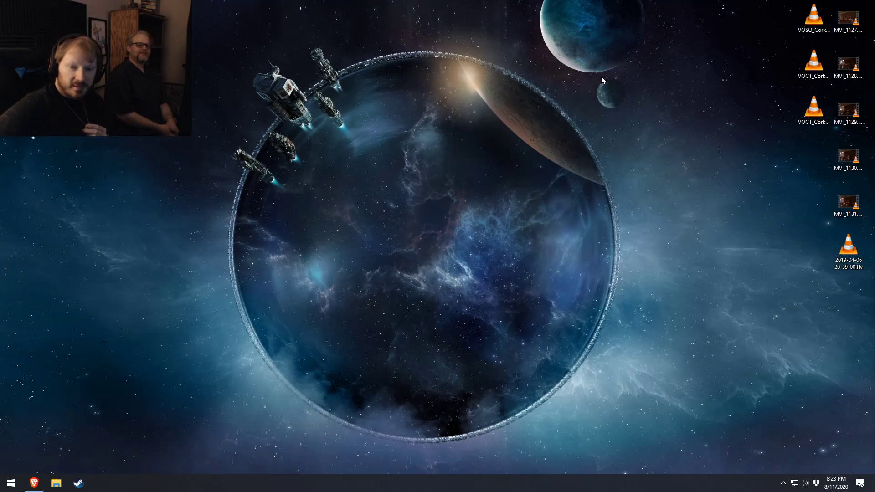